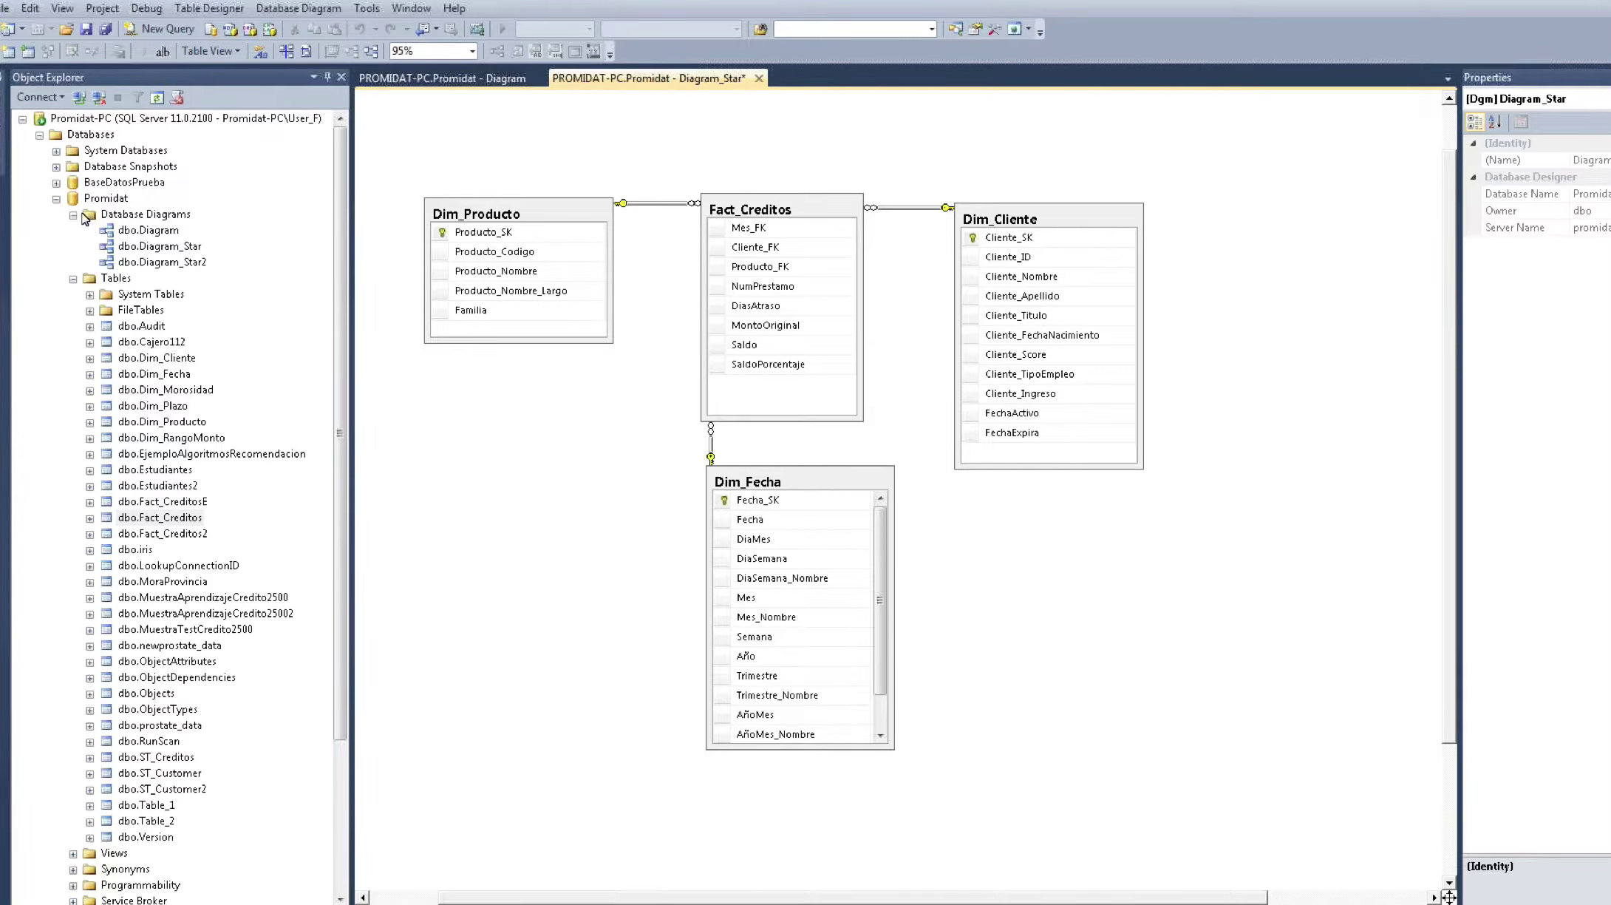
Step: Rearrange Diagram_Star so Dim_Fecha sits centred beneath Fact_Creditos and Dim_Producto and Dim_Cliente sit slightly higher
left_click(108, 199)
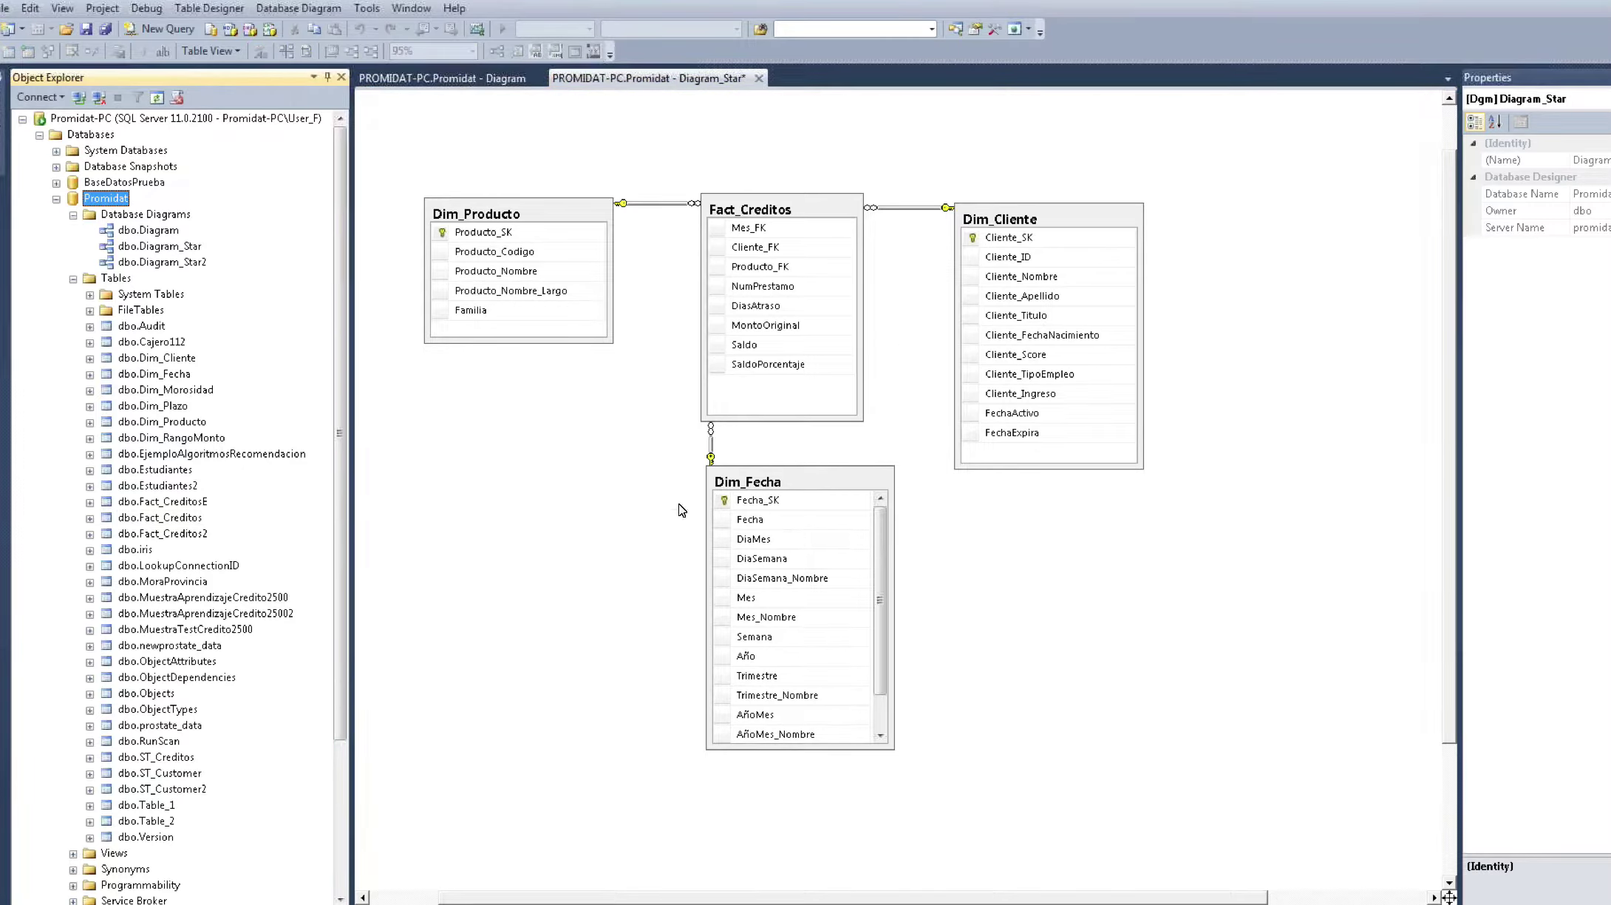
mouse_move(788, 473)
left_mouse_down()
mouse_move(714, 447)
mouse_move(781, 448)
mouse_move(811, 481)
mouse_move(773, 452)
left_mouse_up()
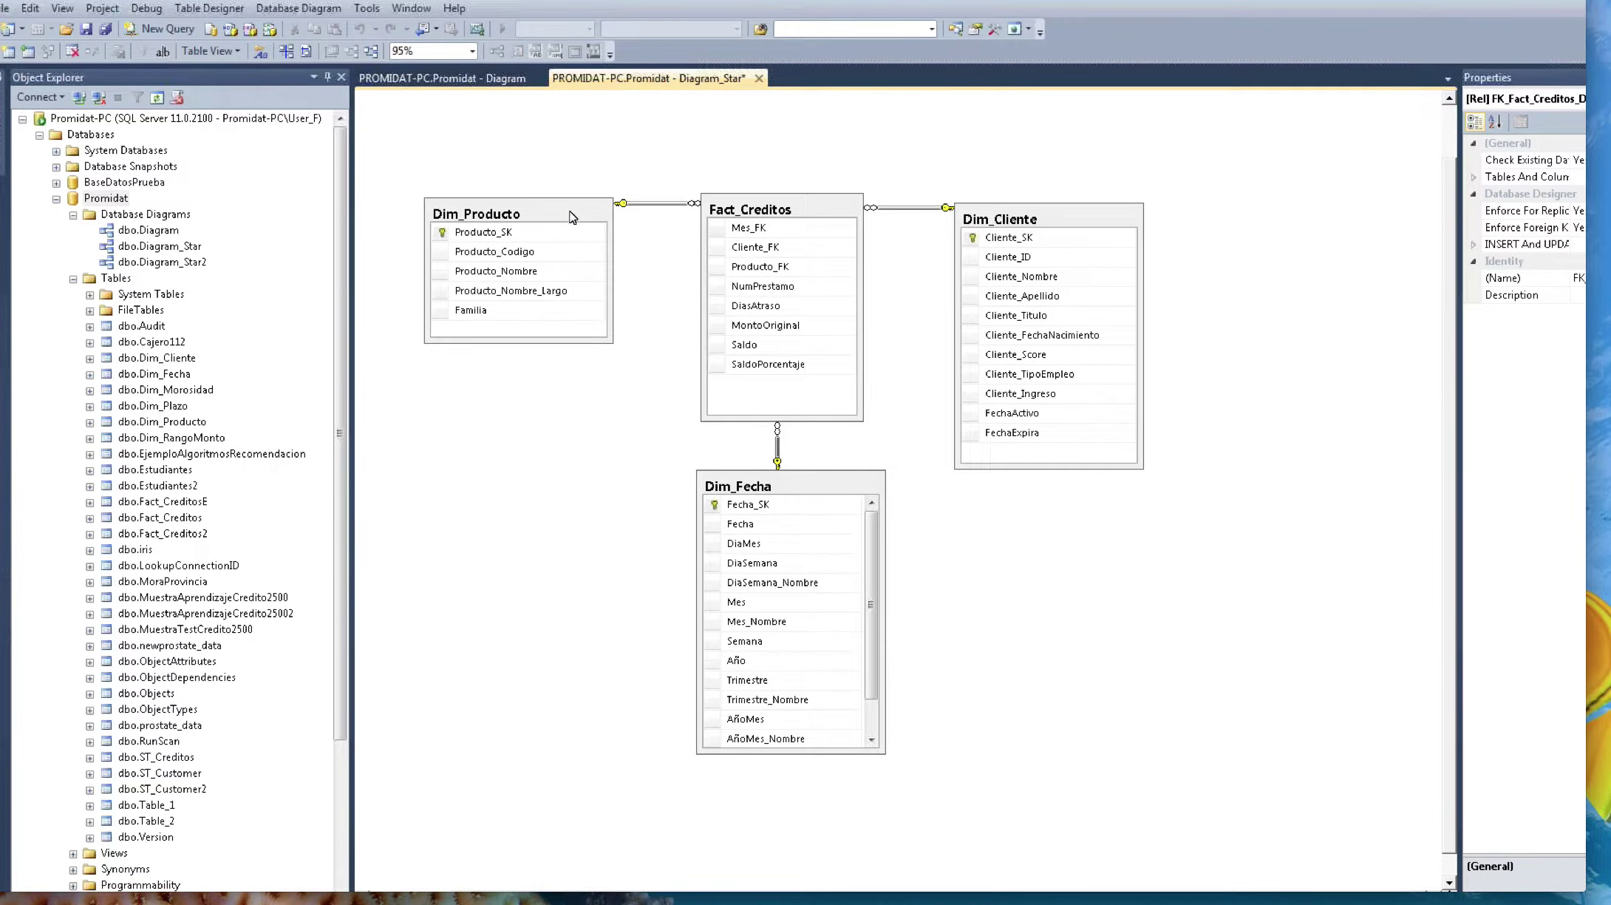
left_click_drag(569, 217, 575, 173)
left_click(1018, 220)
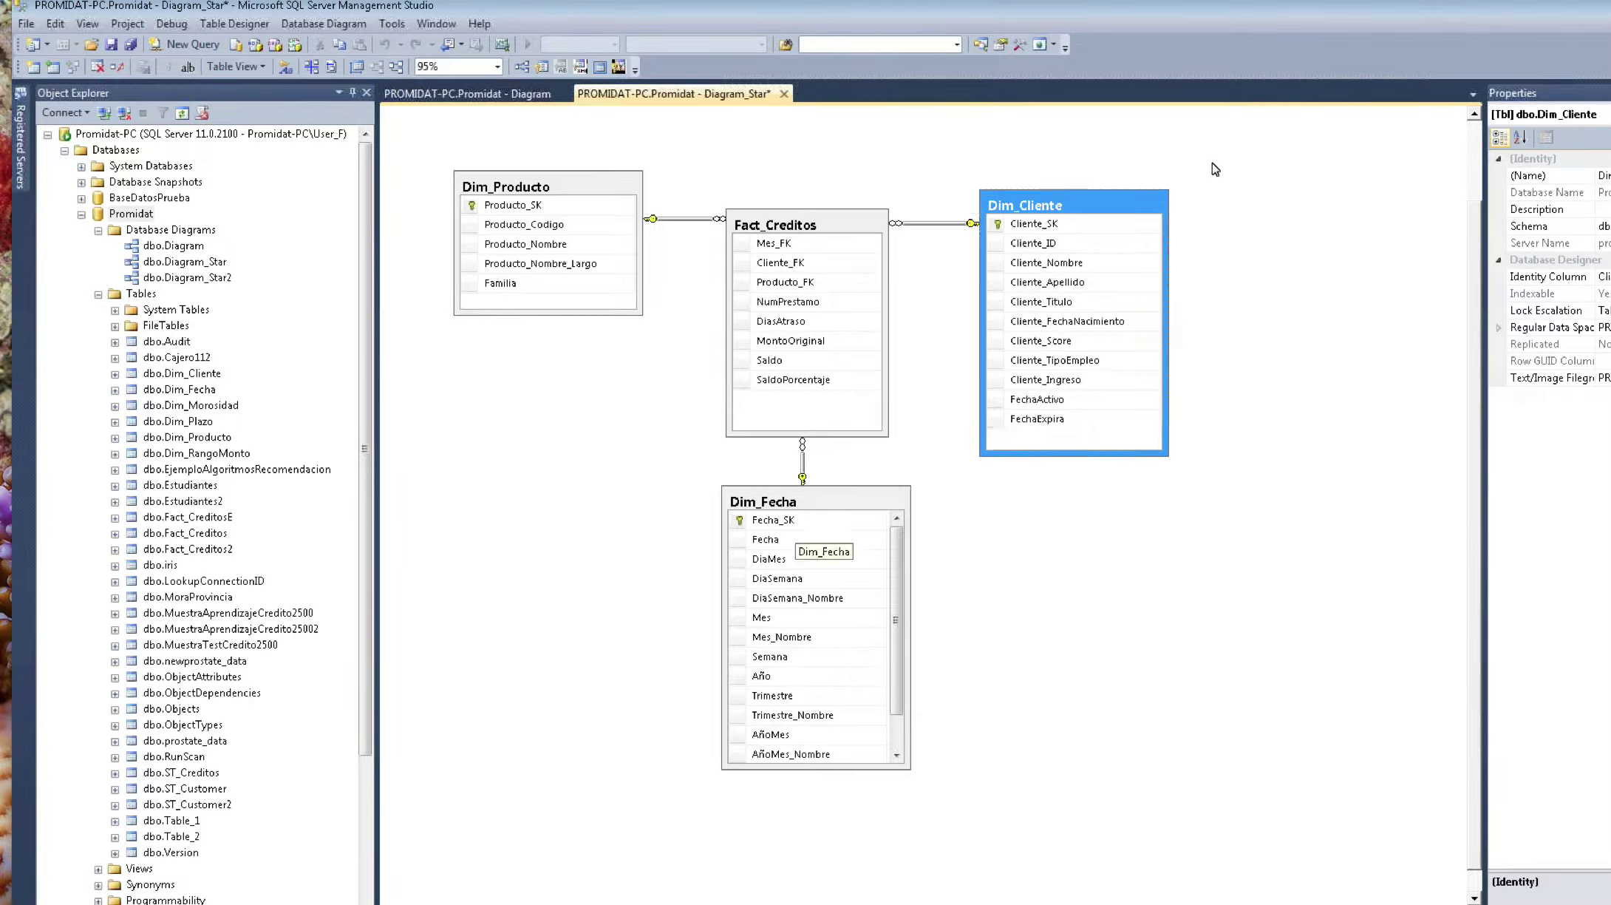
Step: Examine the columns of the ST_Customer and ST_Creditos source tables in the Promidat Diagram
key("ctrl+Tab")
left_click(516, 164)
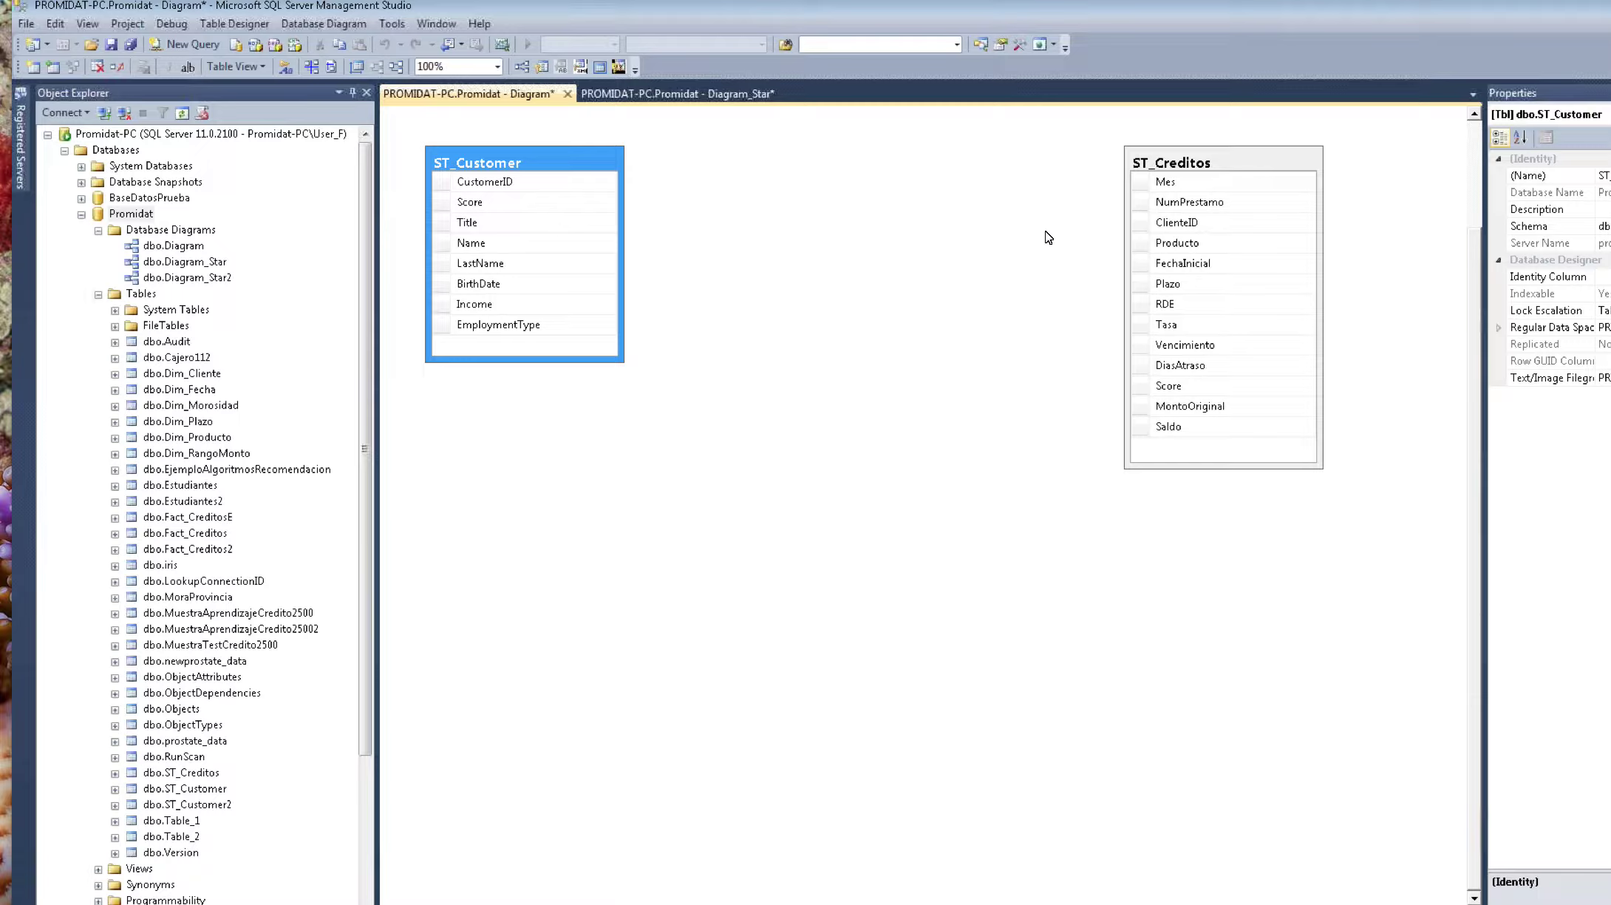
left_click(1219, 168)
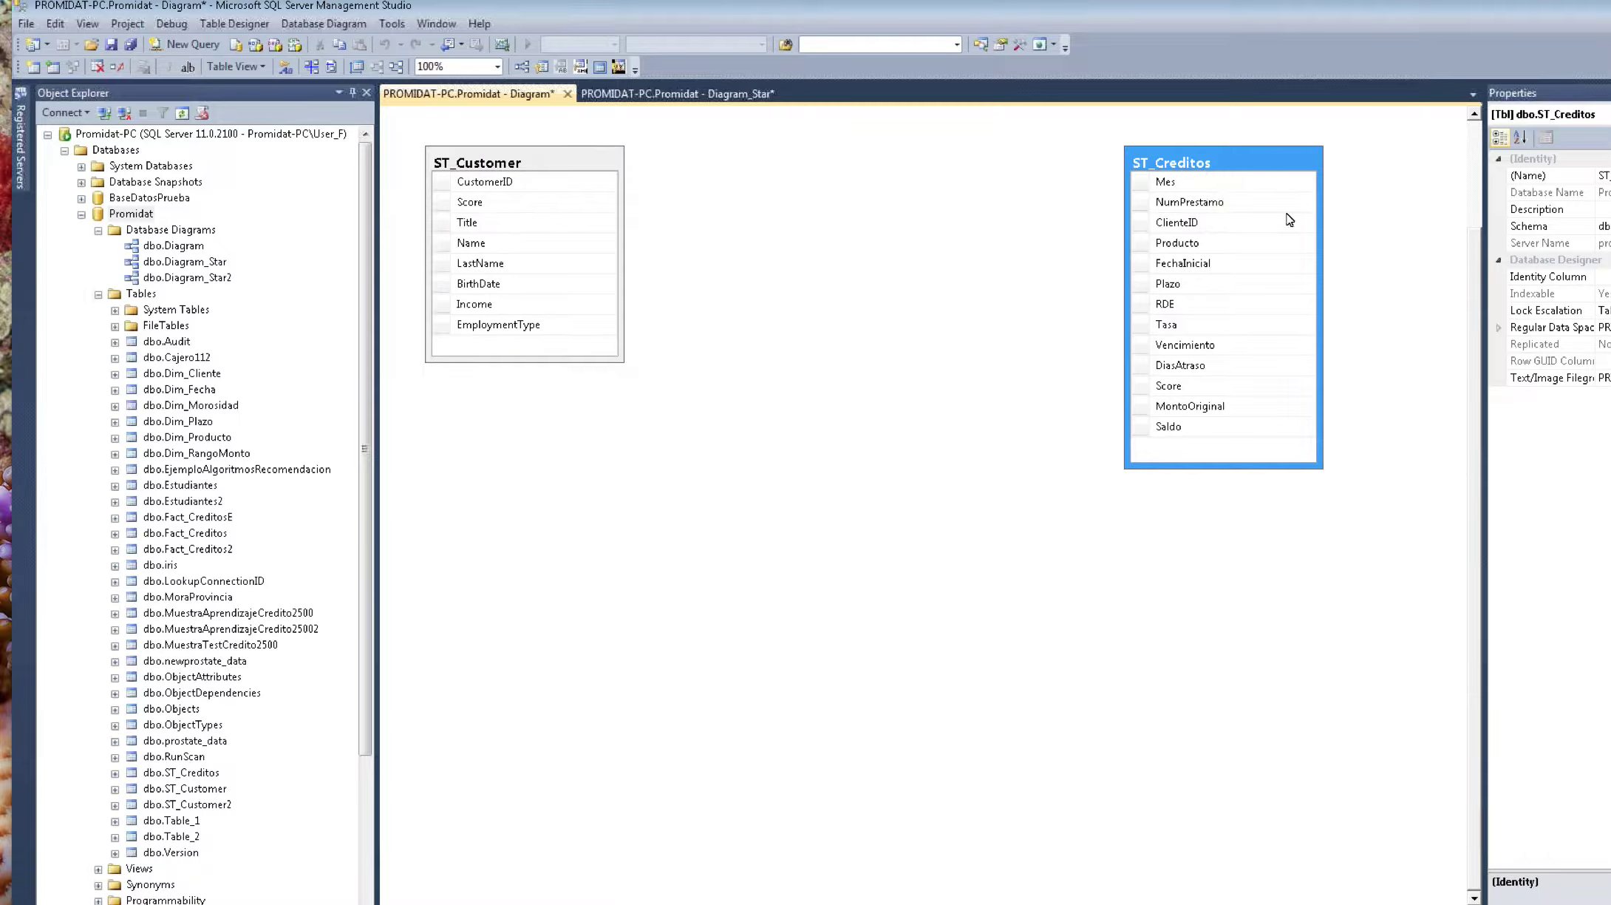
left_click(566, 165)
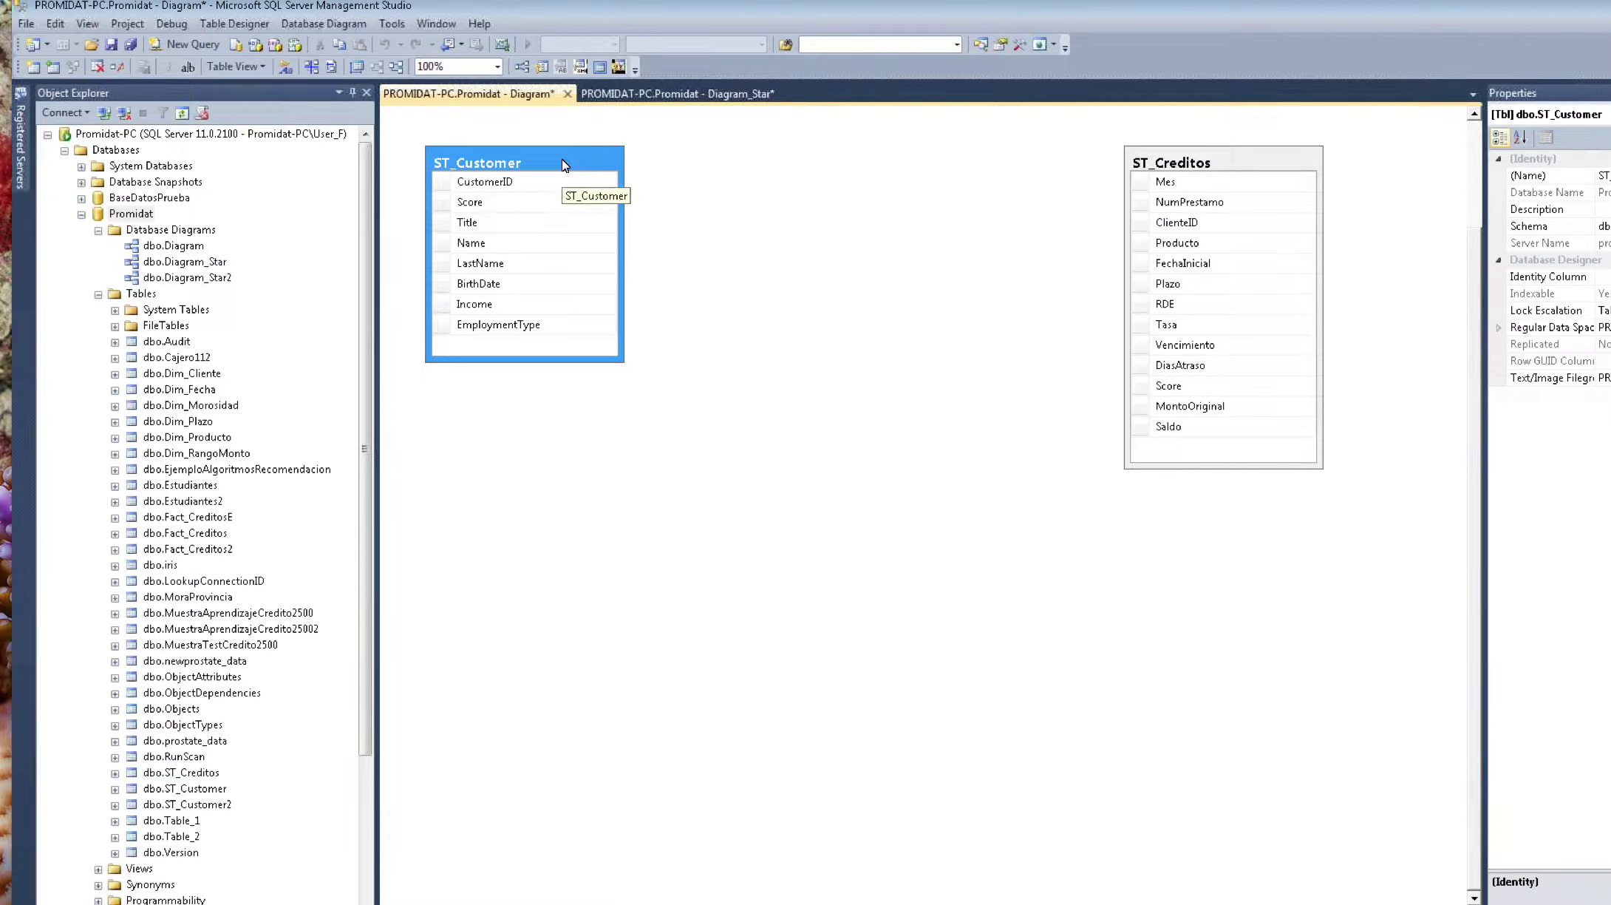
right_click(564, 164)
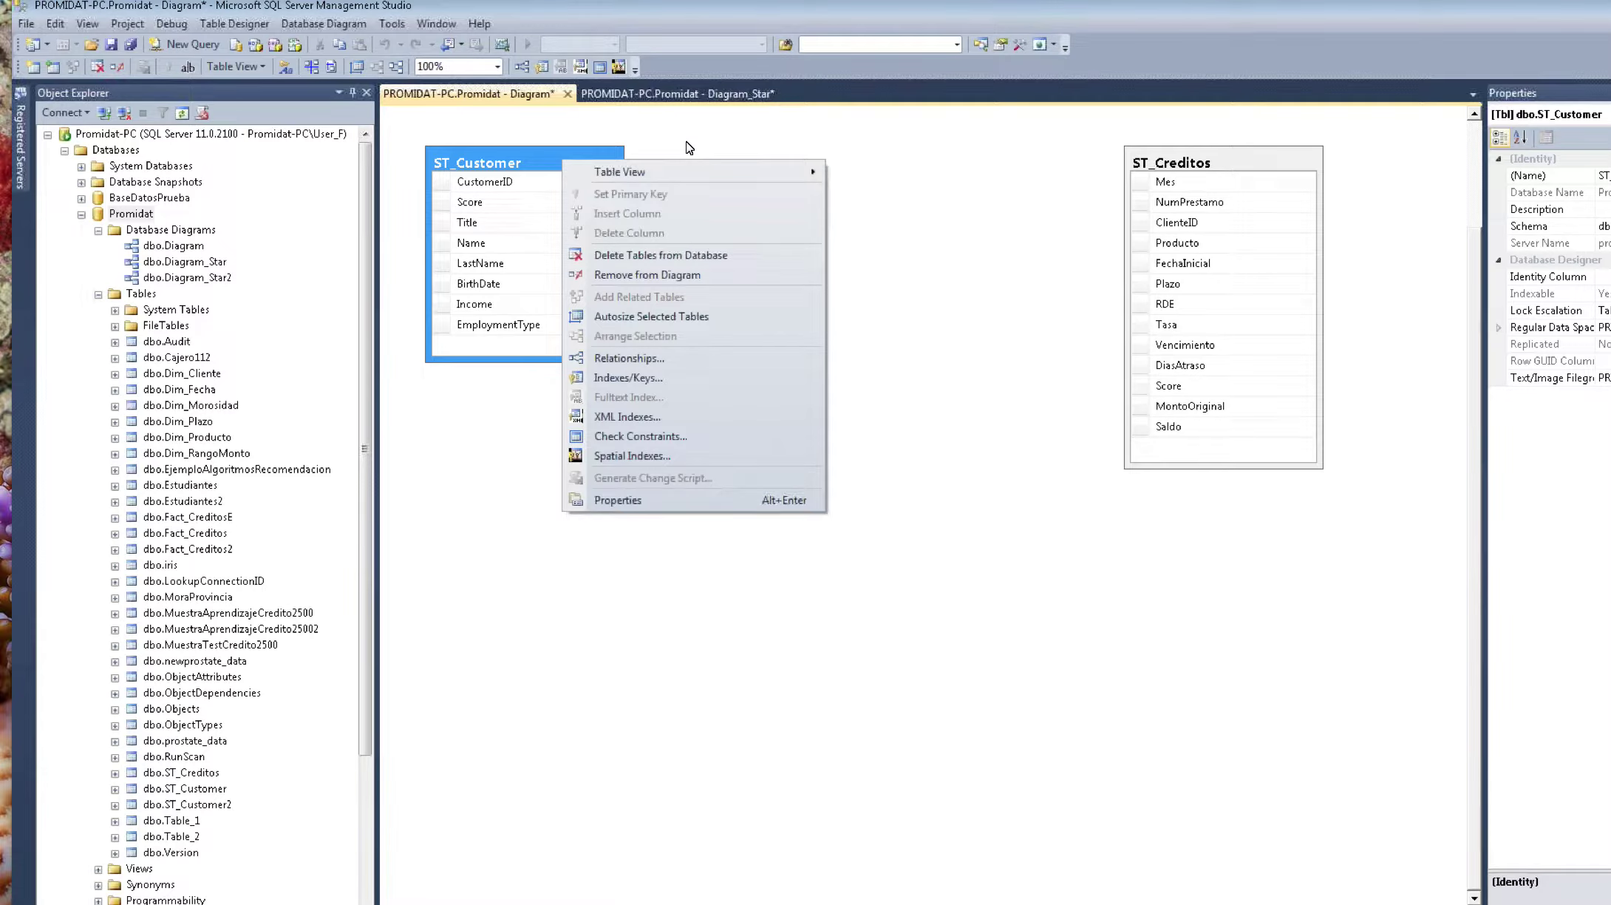
left_click(686, 148)
left_click(570, 167)
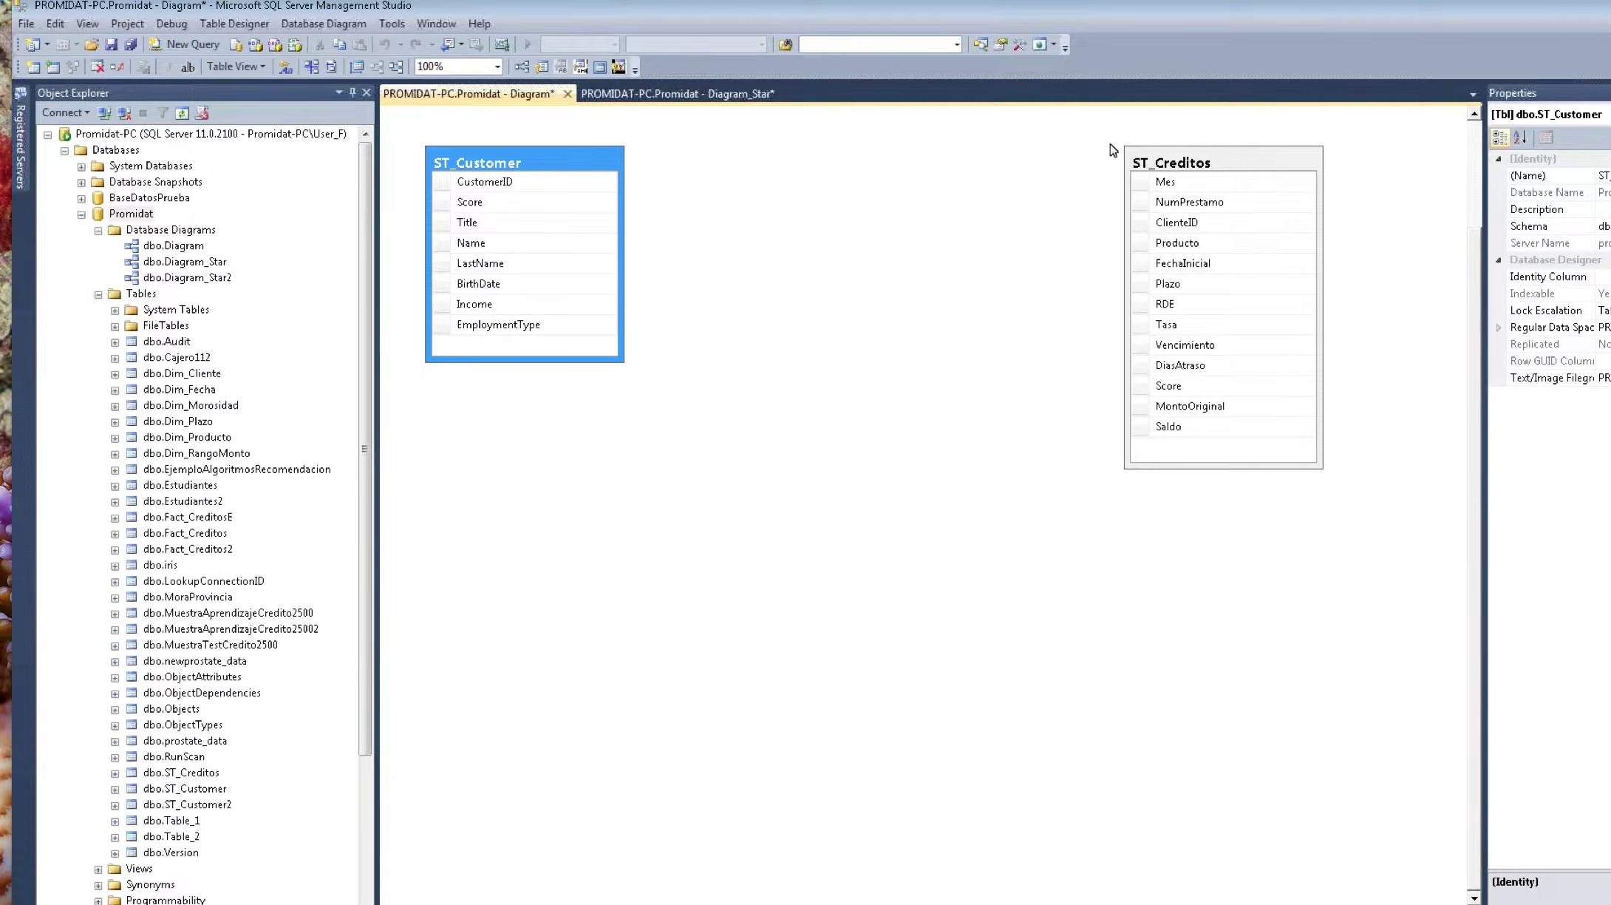
left_click(1193, 170)
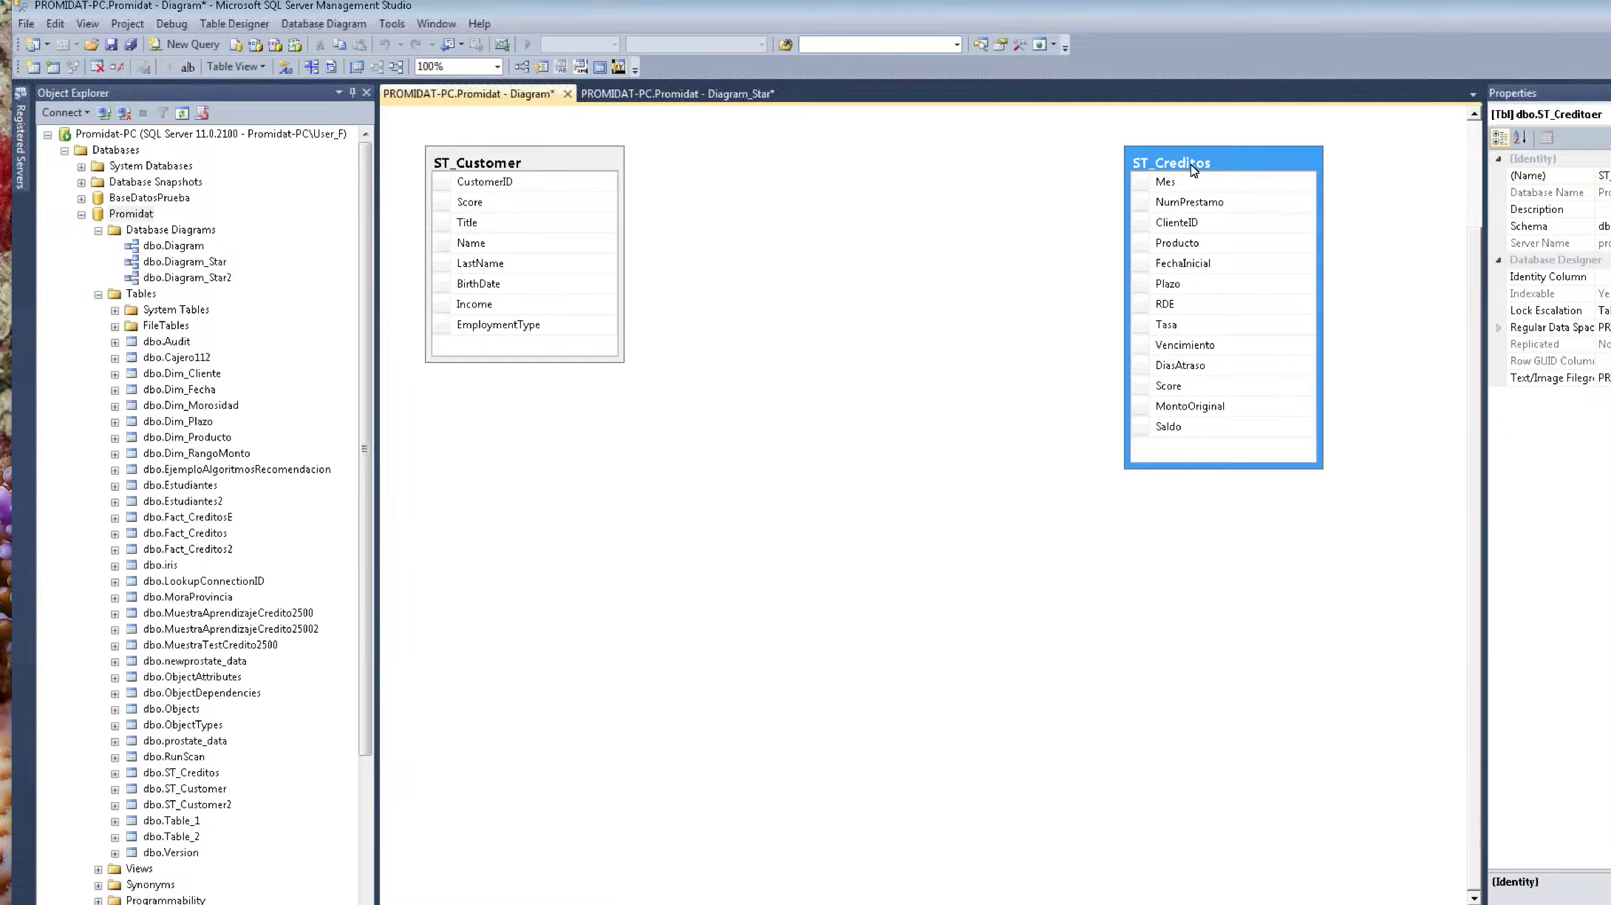
left_click(505, 168)
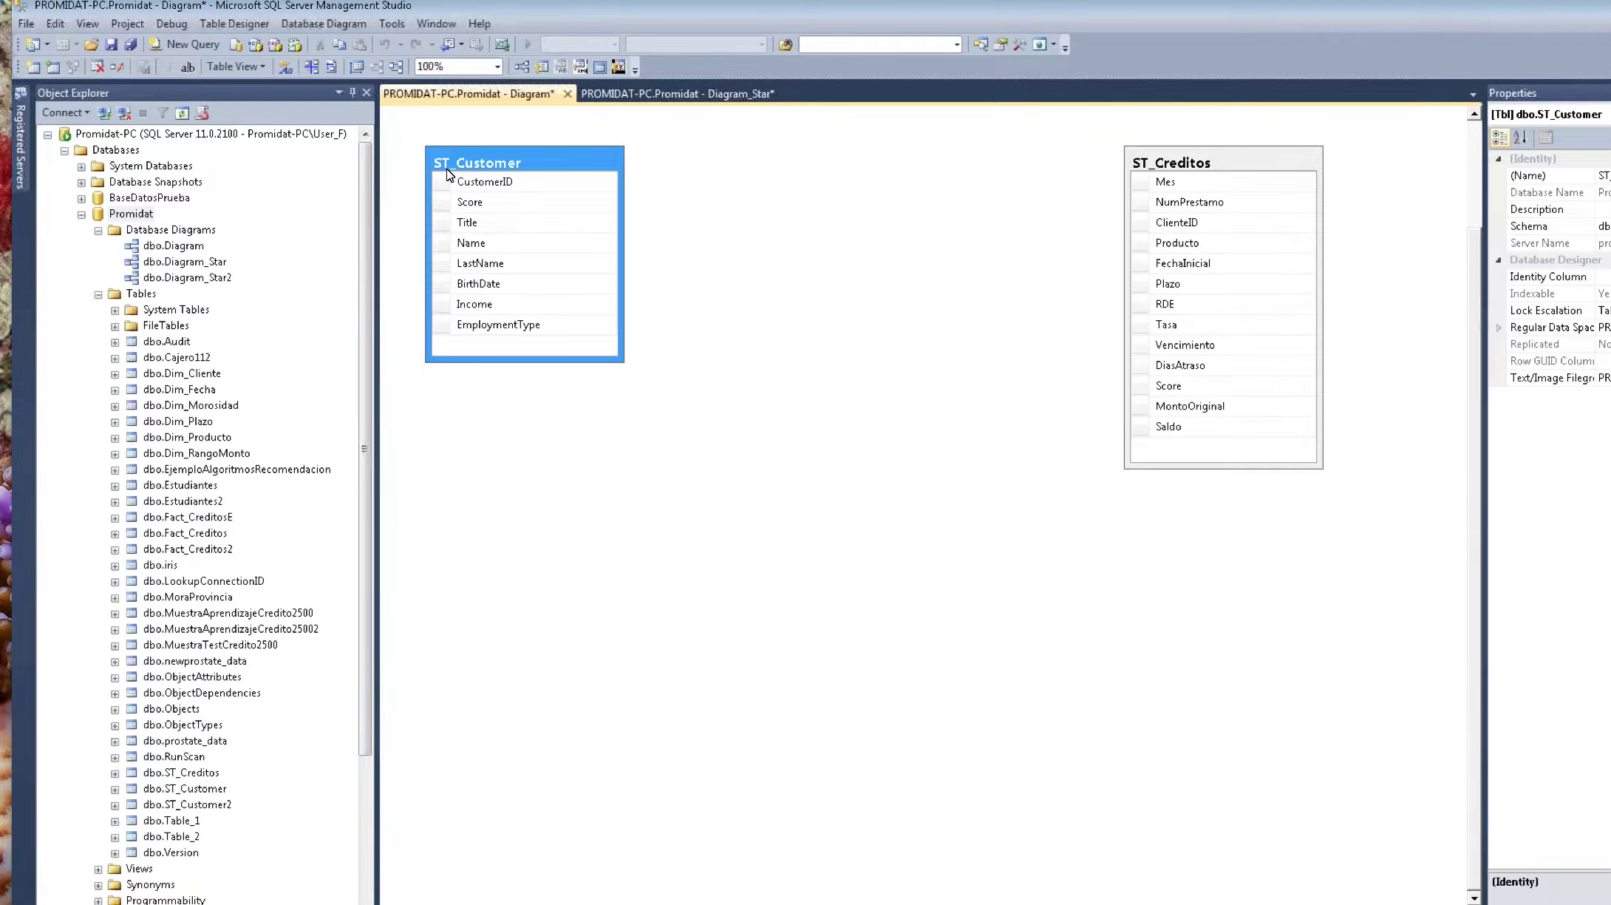
Step: Retrieve the top 1000 rows of the dbo.ST_Creditos table in a new query
left_click_drag(365, 279, 367, 431)
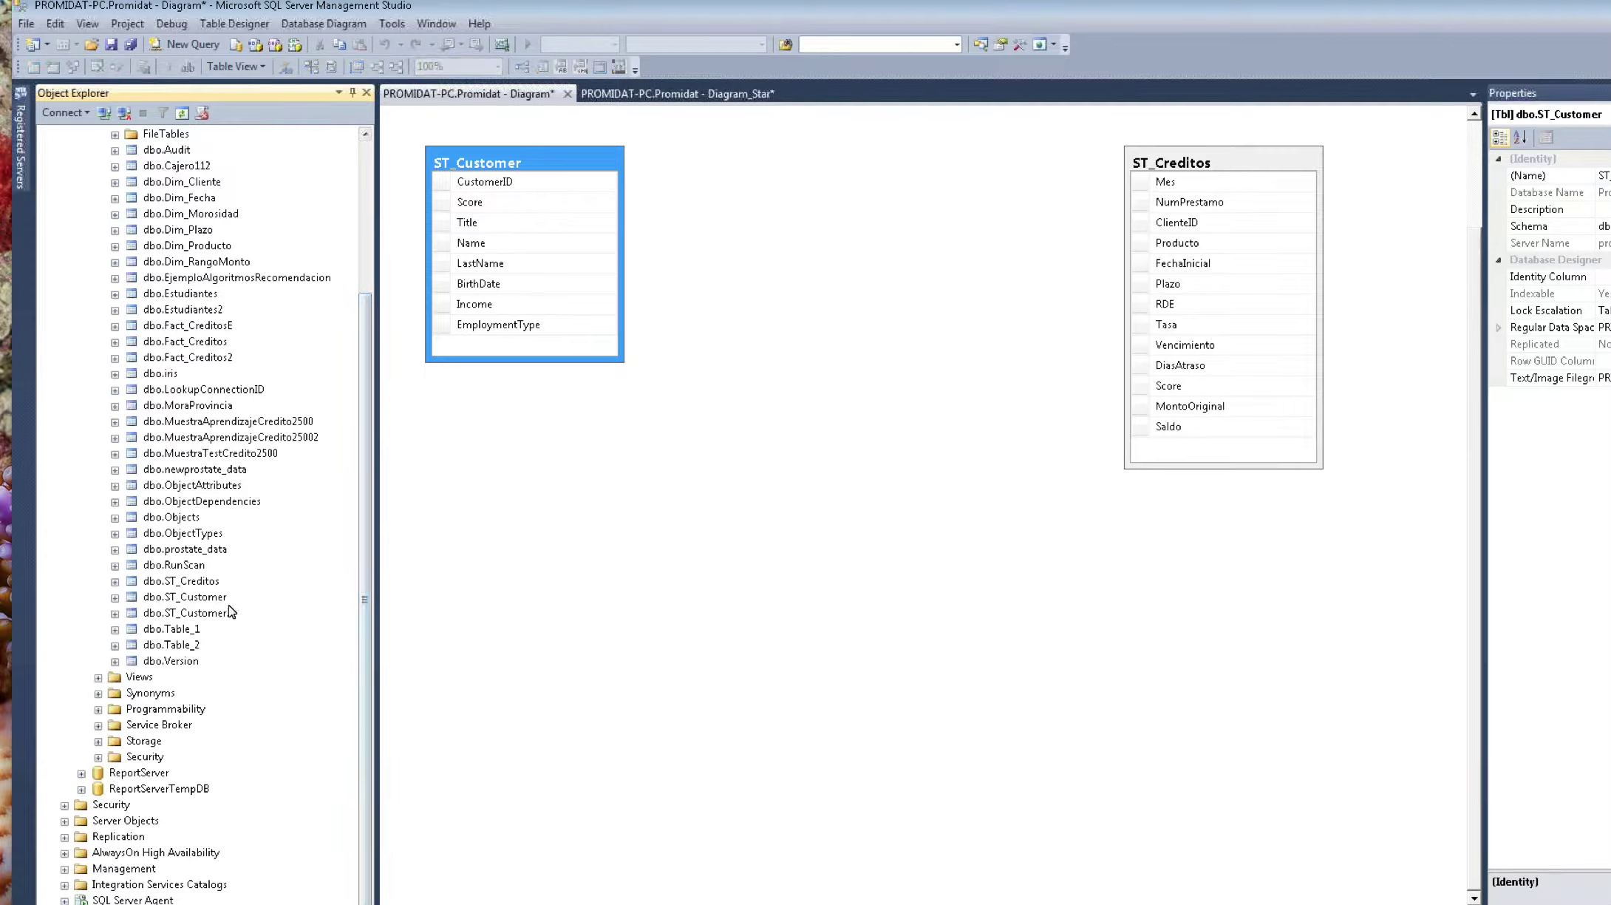
right_click(186, 582)
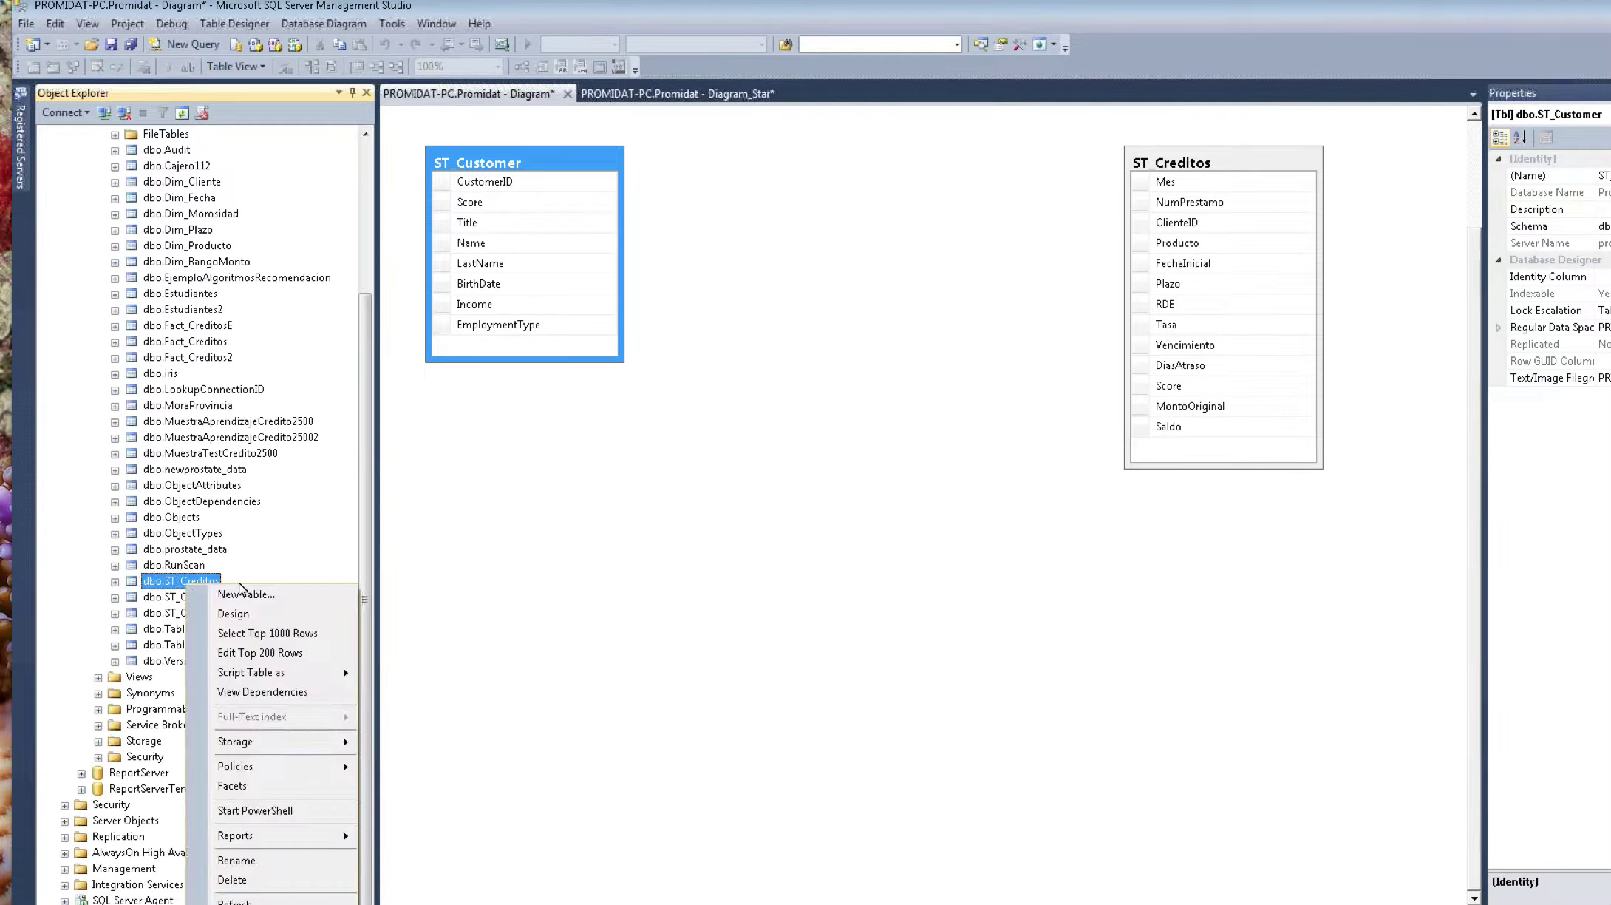
left_click(302, 641)
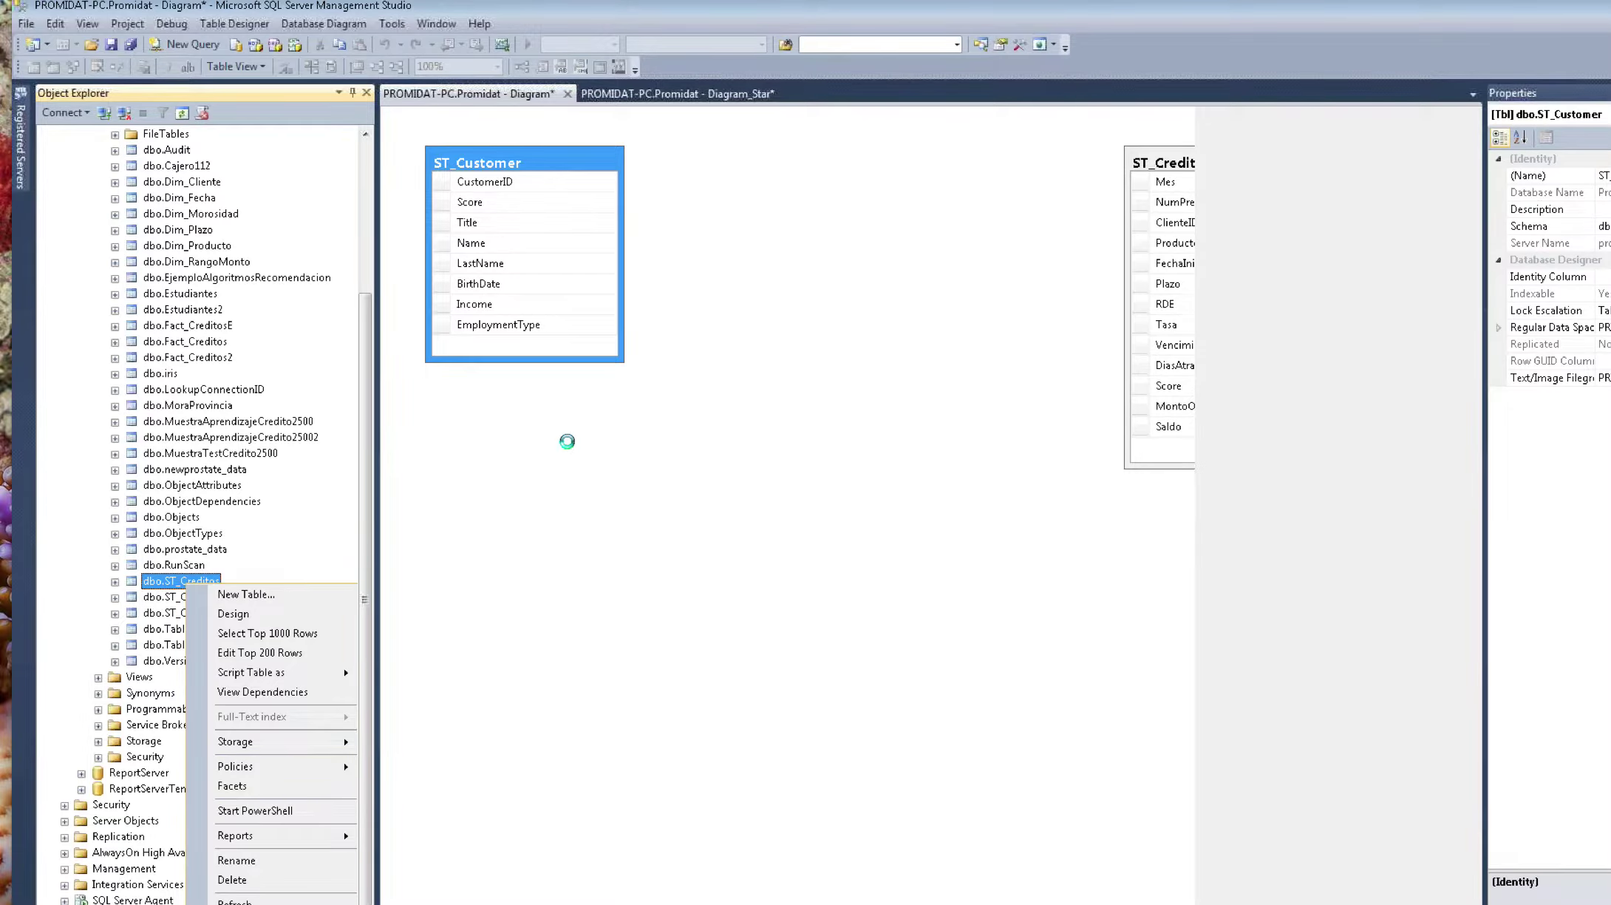
scroll(968, 299, "up", 6)
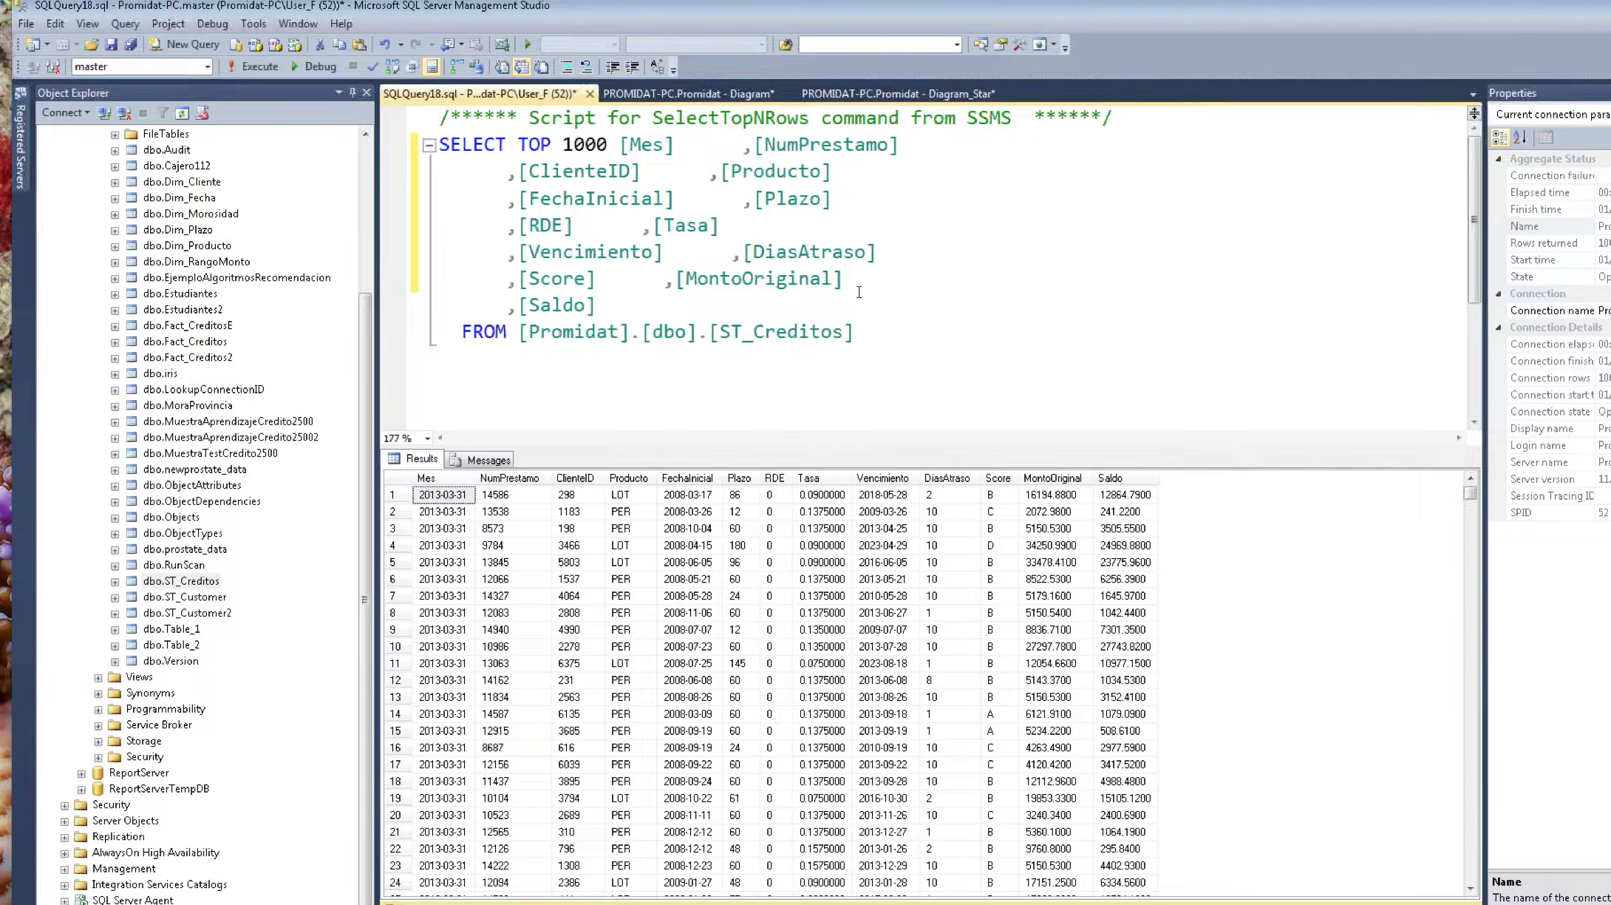
Step: Examine the ST_Creditos query's column list and the returned Mes, NumPrestamo and FechaInicial values
left_click_drag(856, 334, 584, 252)
left_click(897, 214)
left_click(698, 152)
left_click(880, 252)
left_click(508, 317)
left_click_drag(508, 318, 462, 199)
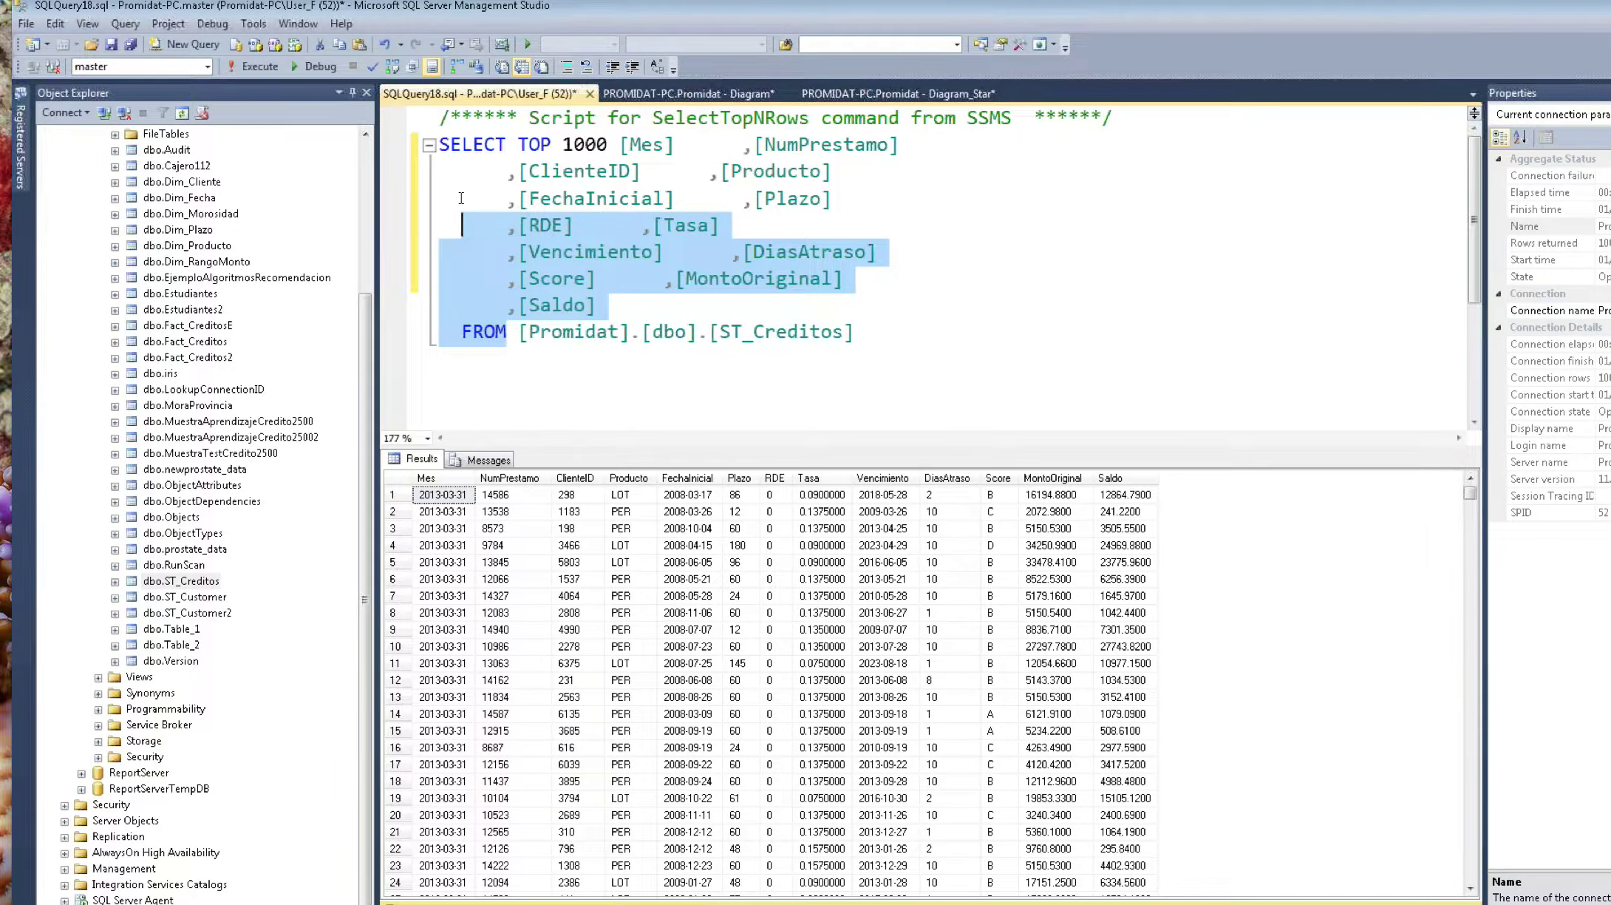
left_click(876, 334)
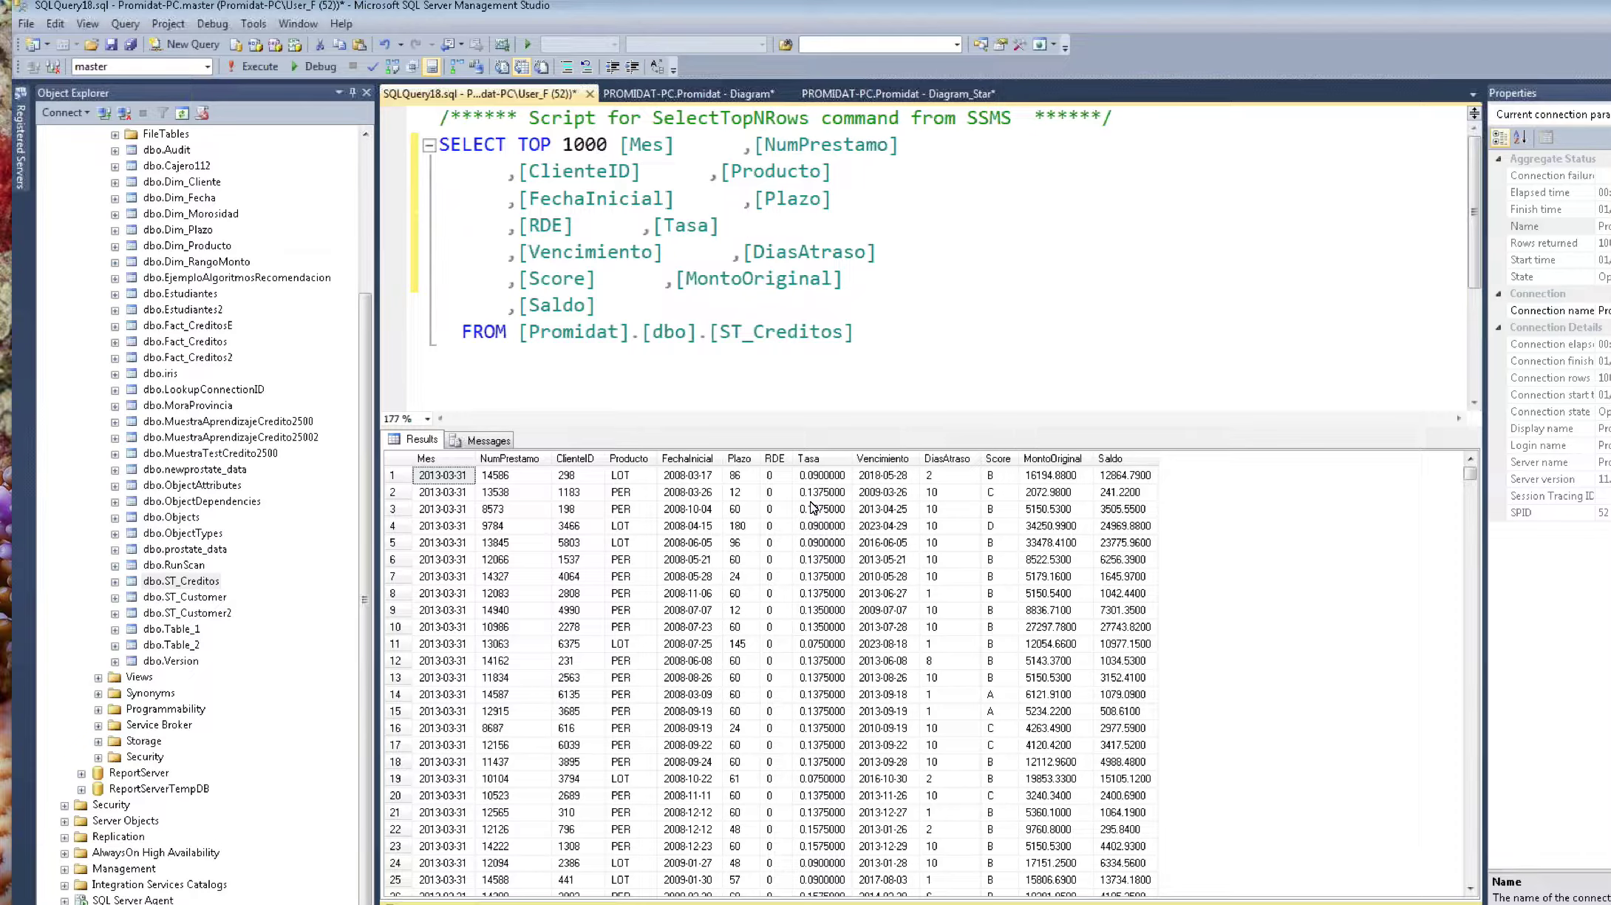
left_click(662, 540)
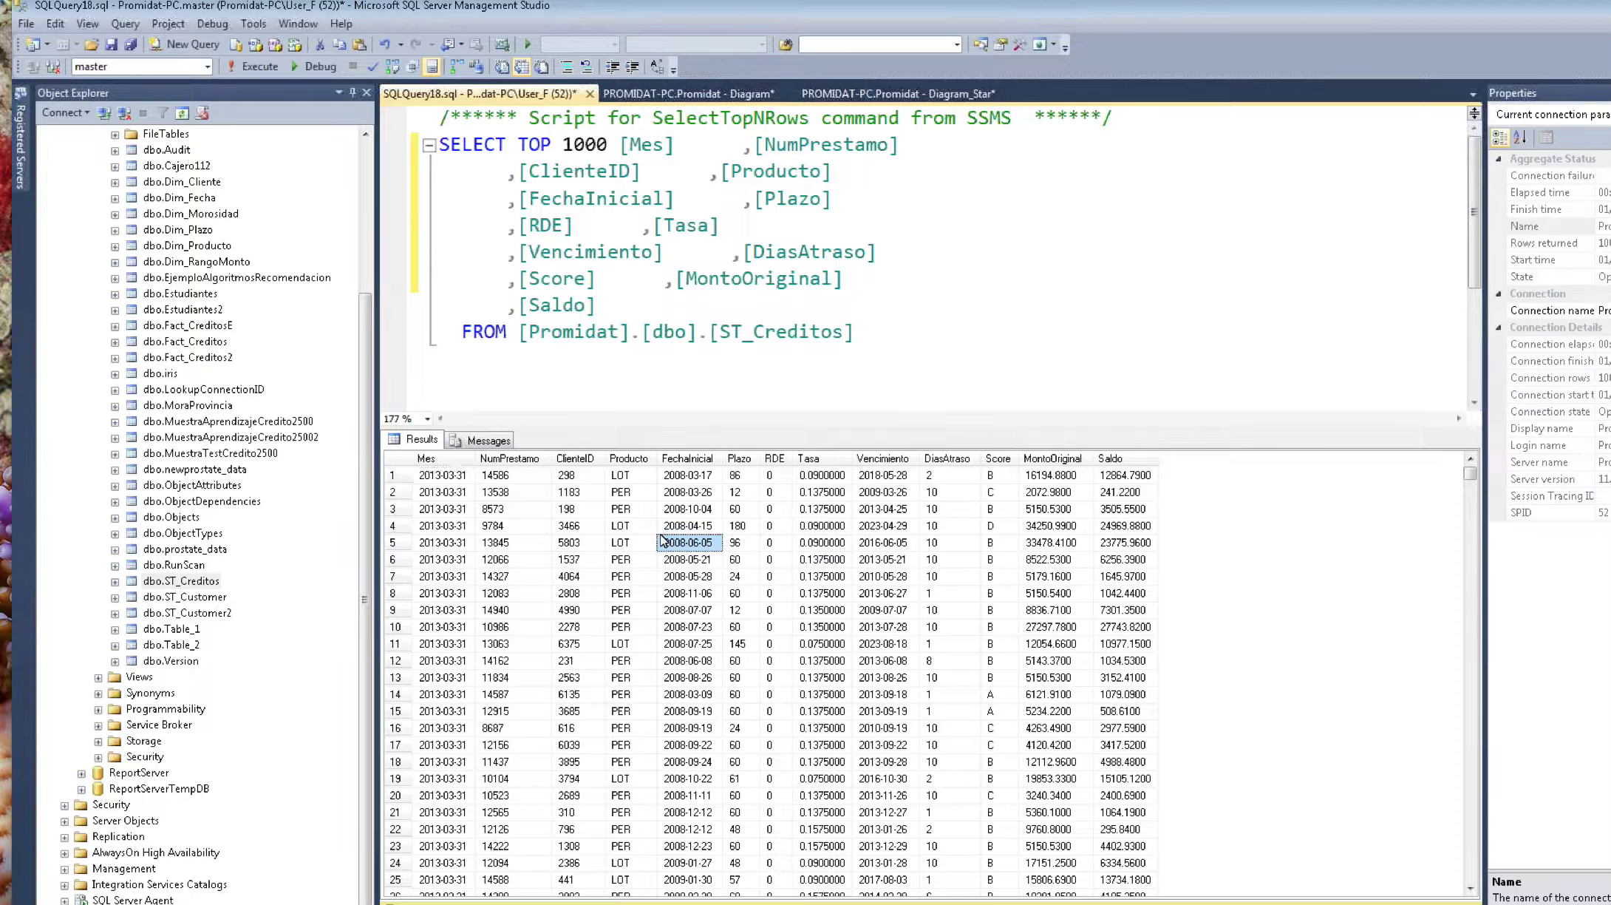
left_click(488, 523)
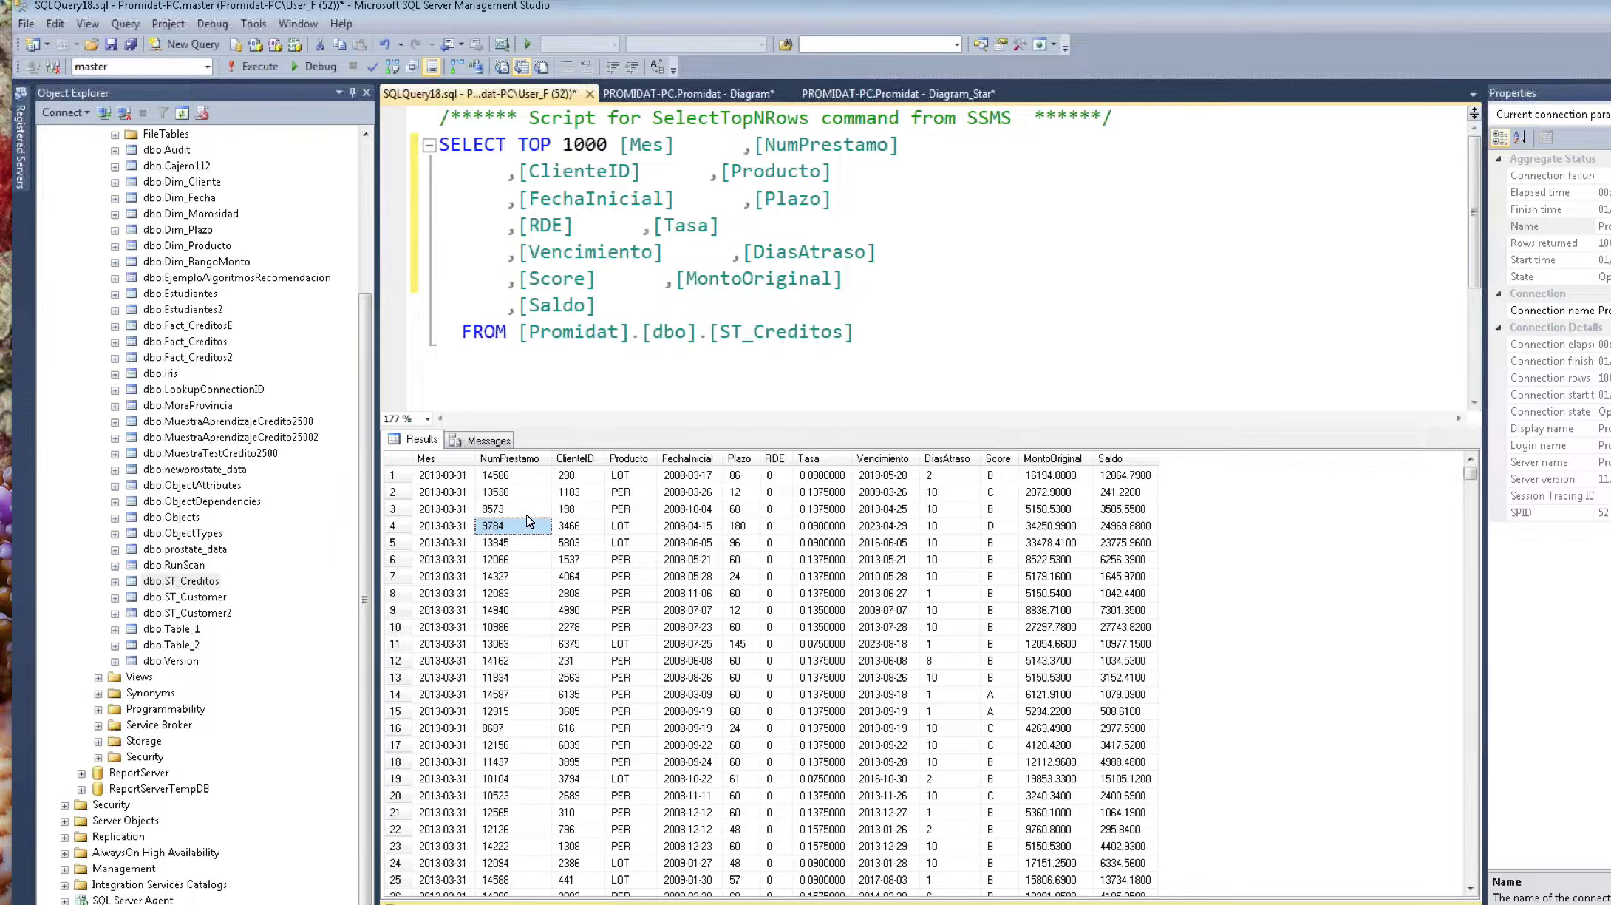
left_click(458, 421)
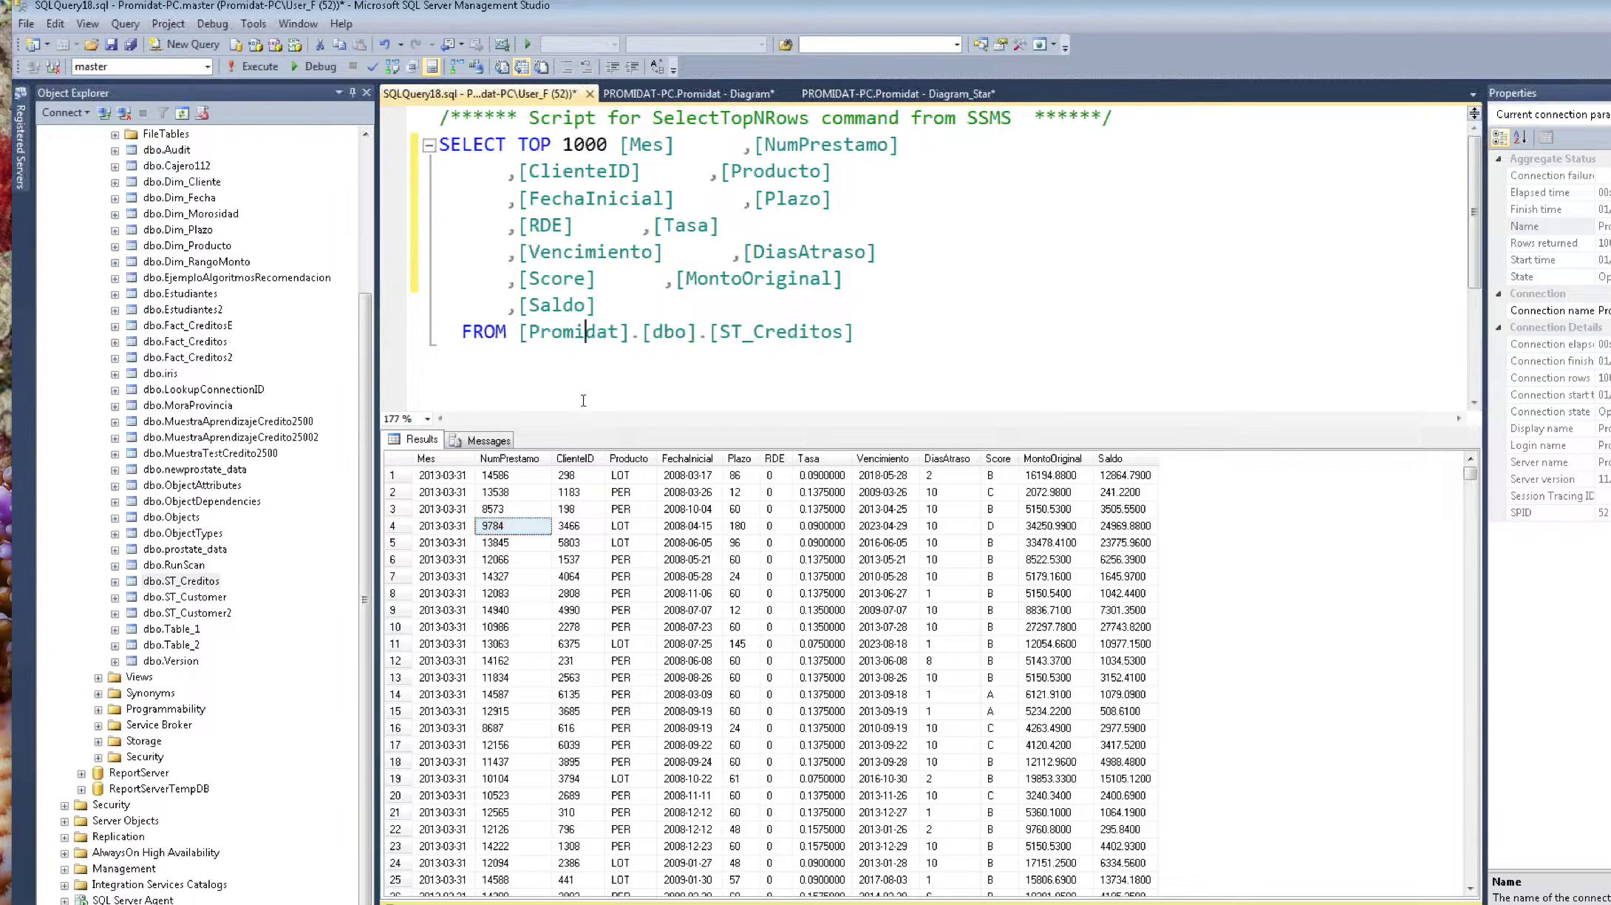
left_click(447, 466)
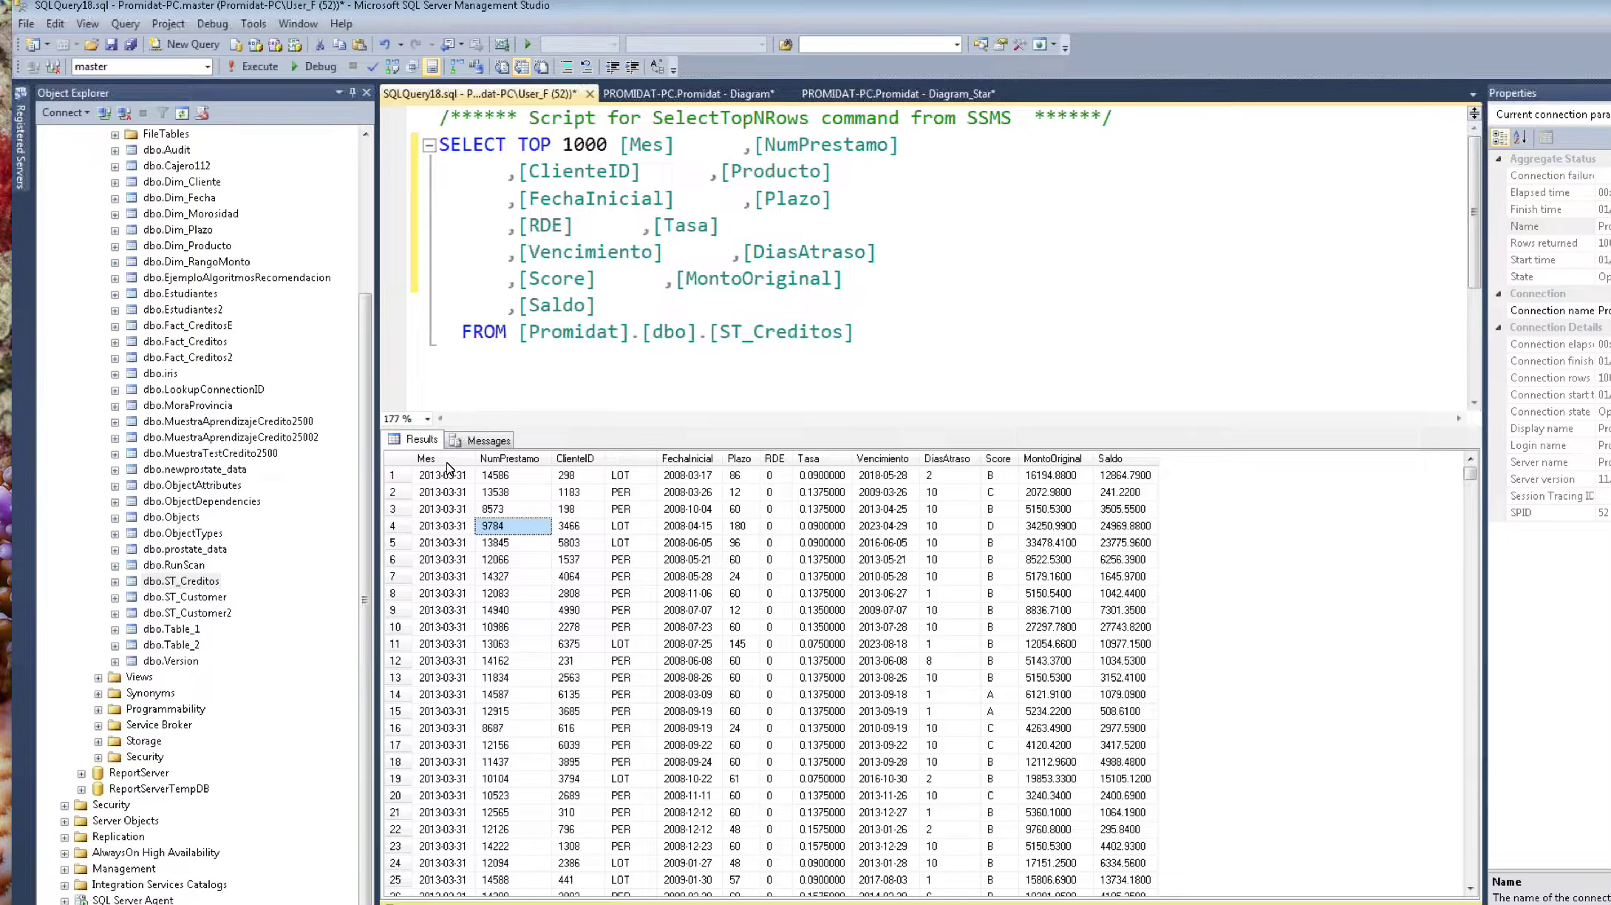
Step: Change the ST_Creditos query to SELECT distinct [Mes], removing TOP 1000 and all other columns, and run it
left_click_drag(473, 145, 607, 144)
type("d")
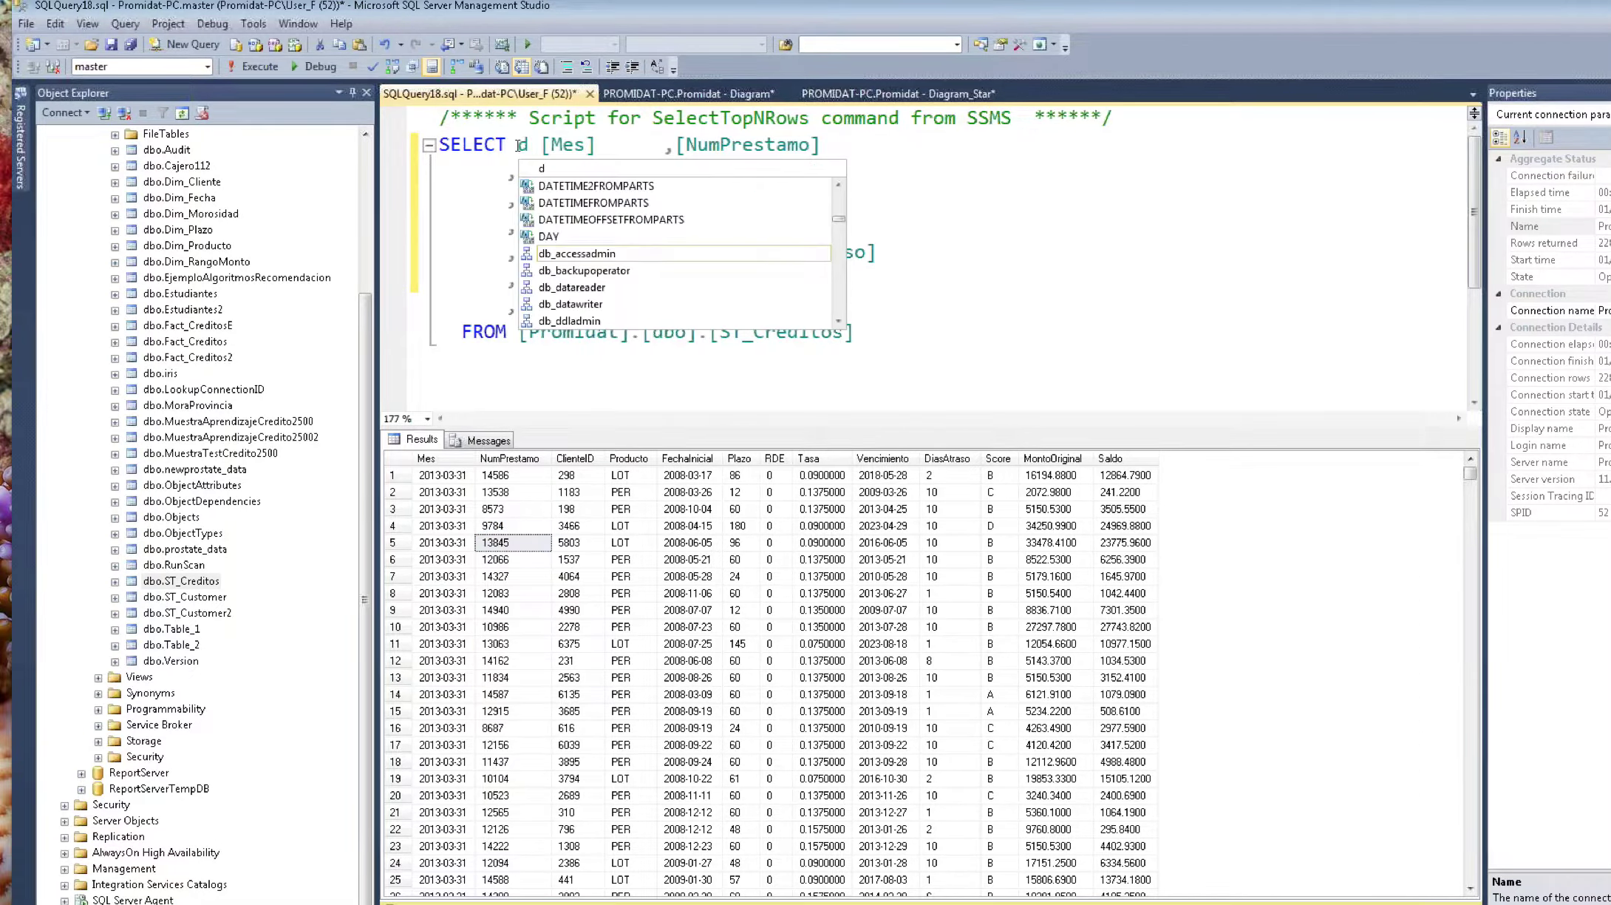
type("istinct")
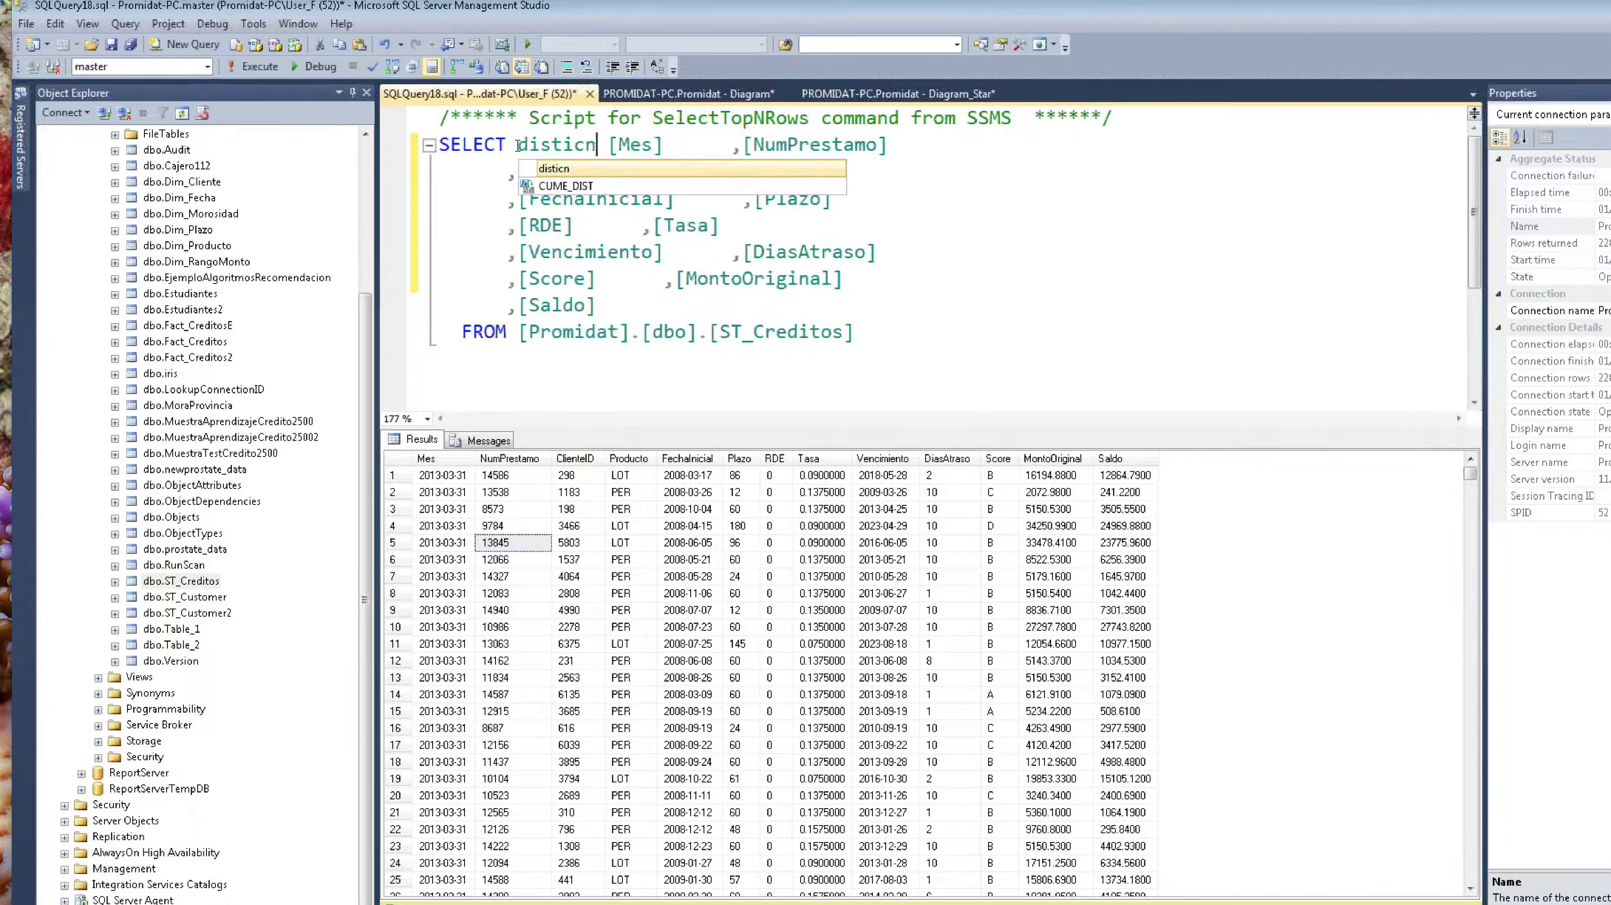
left_click(924, 251)
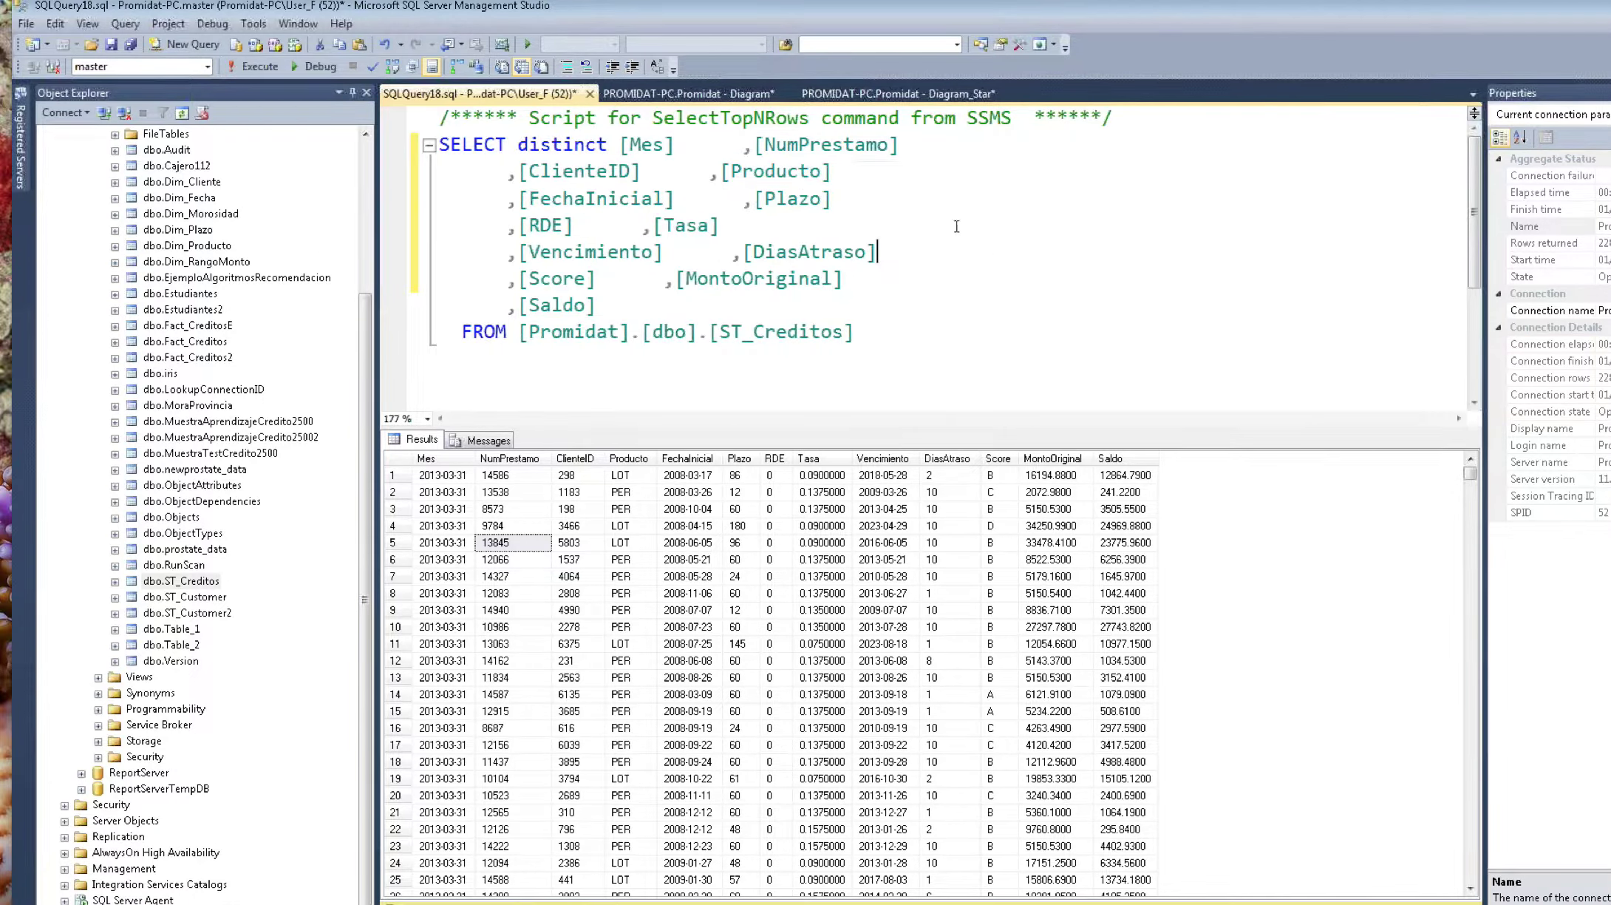
left_click(731, 145)
left_click_drag(724, 146, 865, 294)
key("Delete")
key("F5")
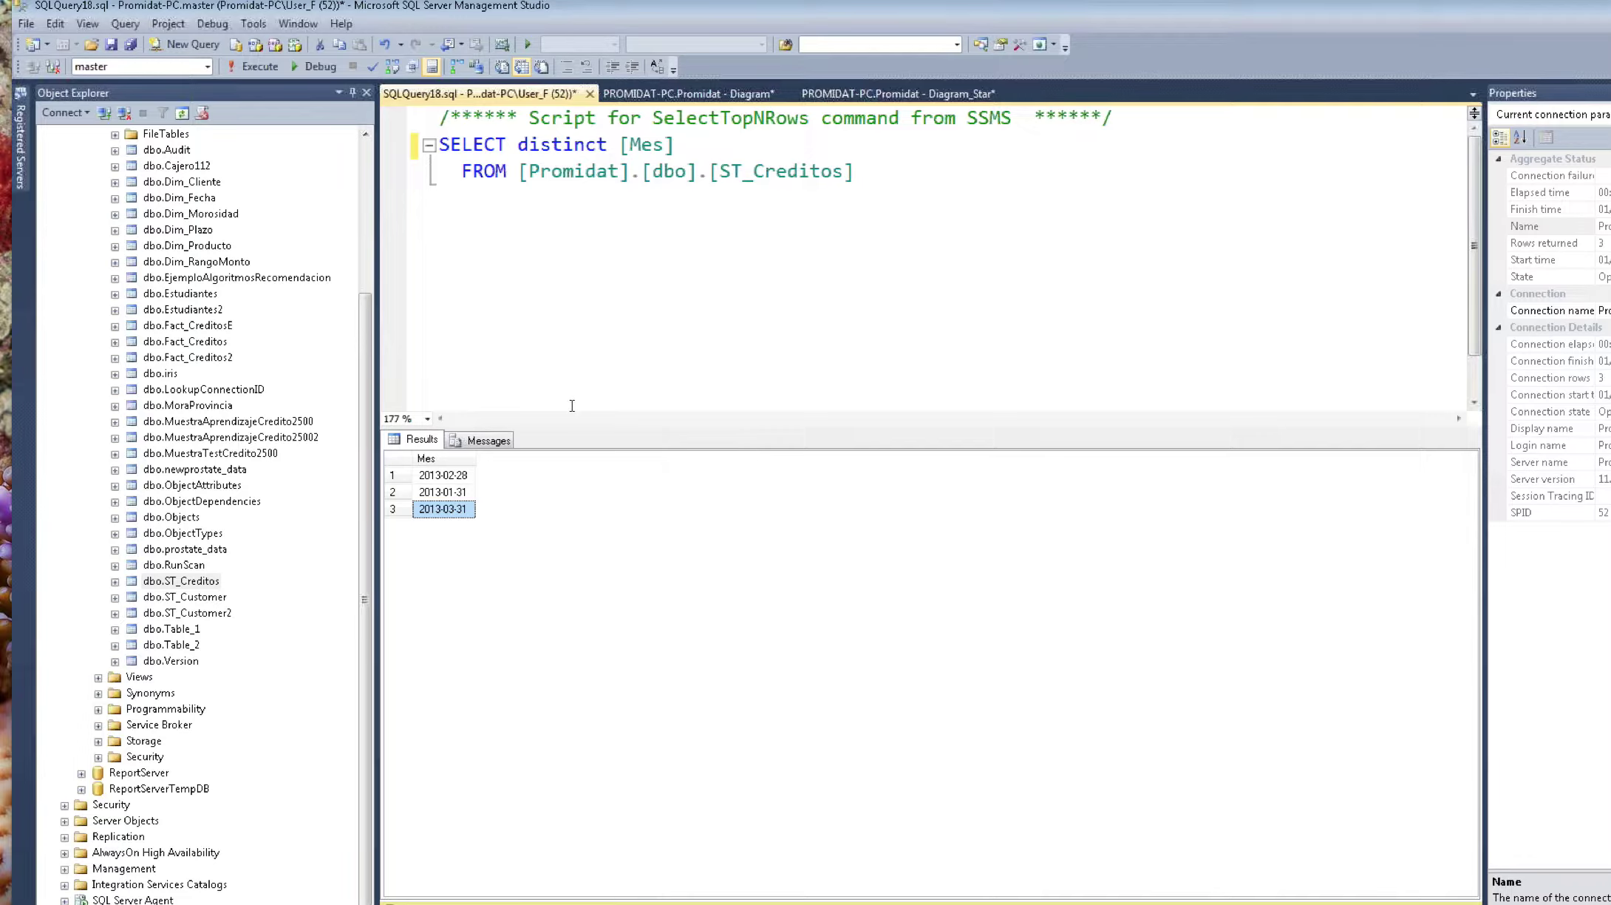
Step: Retrieve the top 1000 rows of the dbo.ST_Customer table and enlarge the results area
right_click(198, 596)
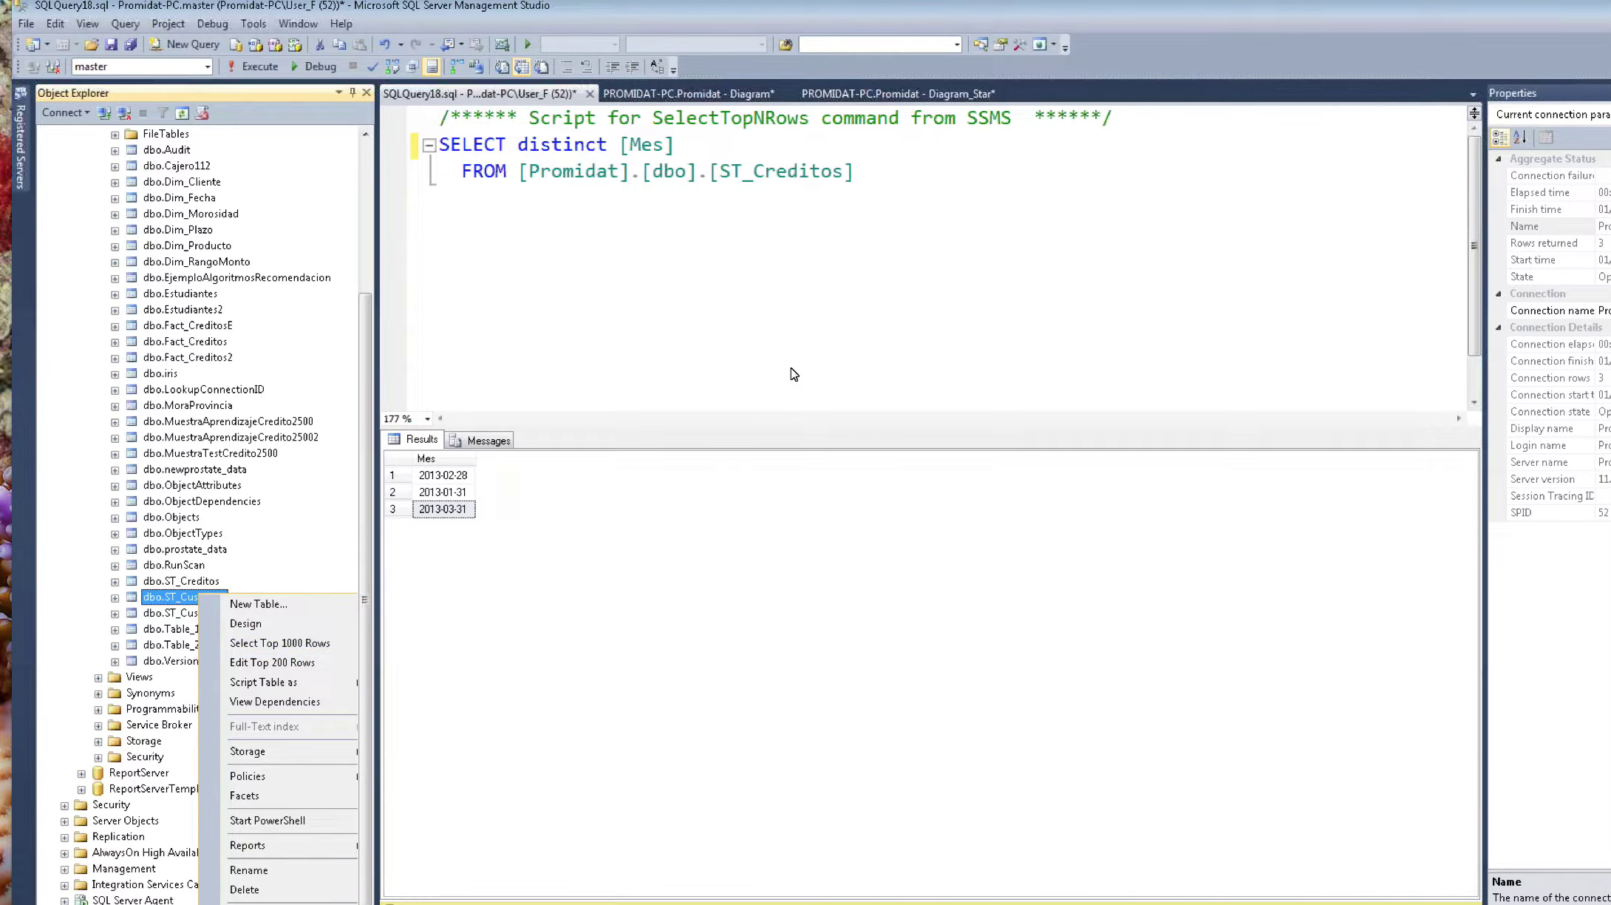
left_click(302, 645)
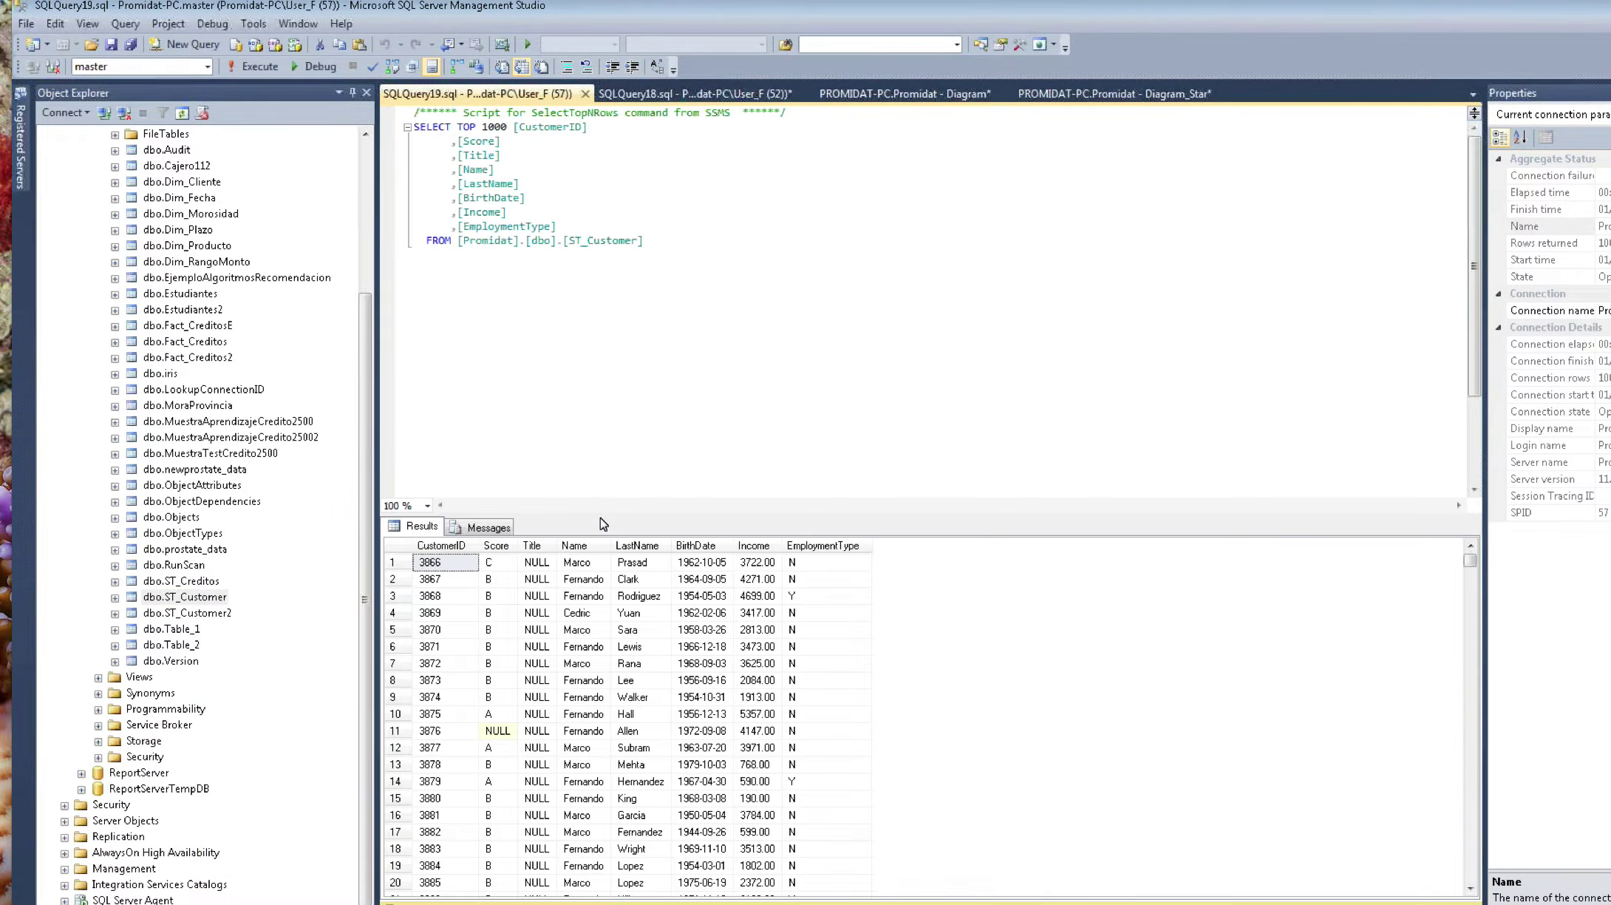
left_click_drag(600, 512, 590, 356)
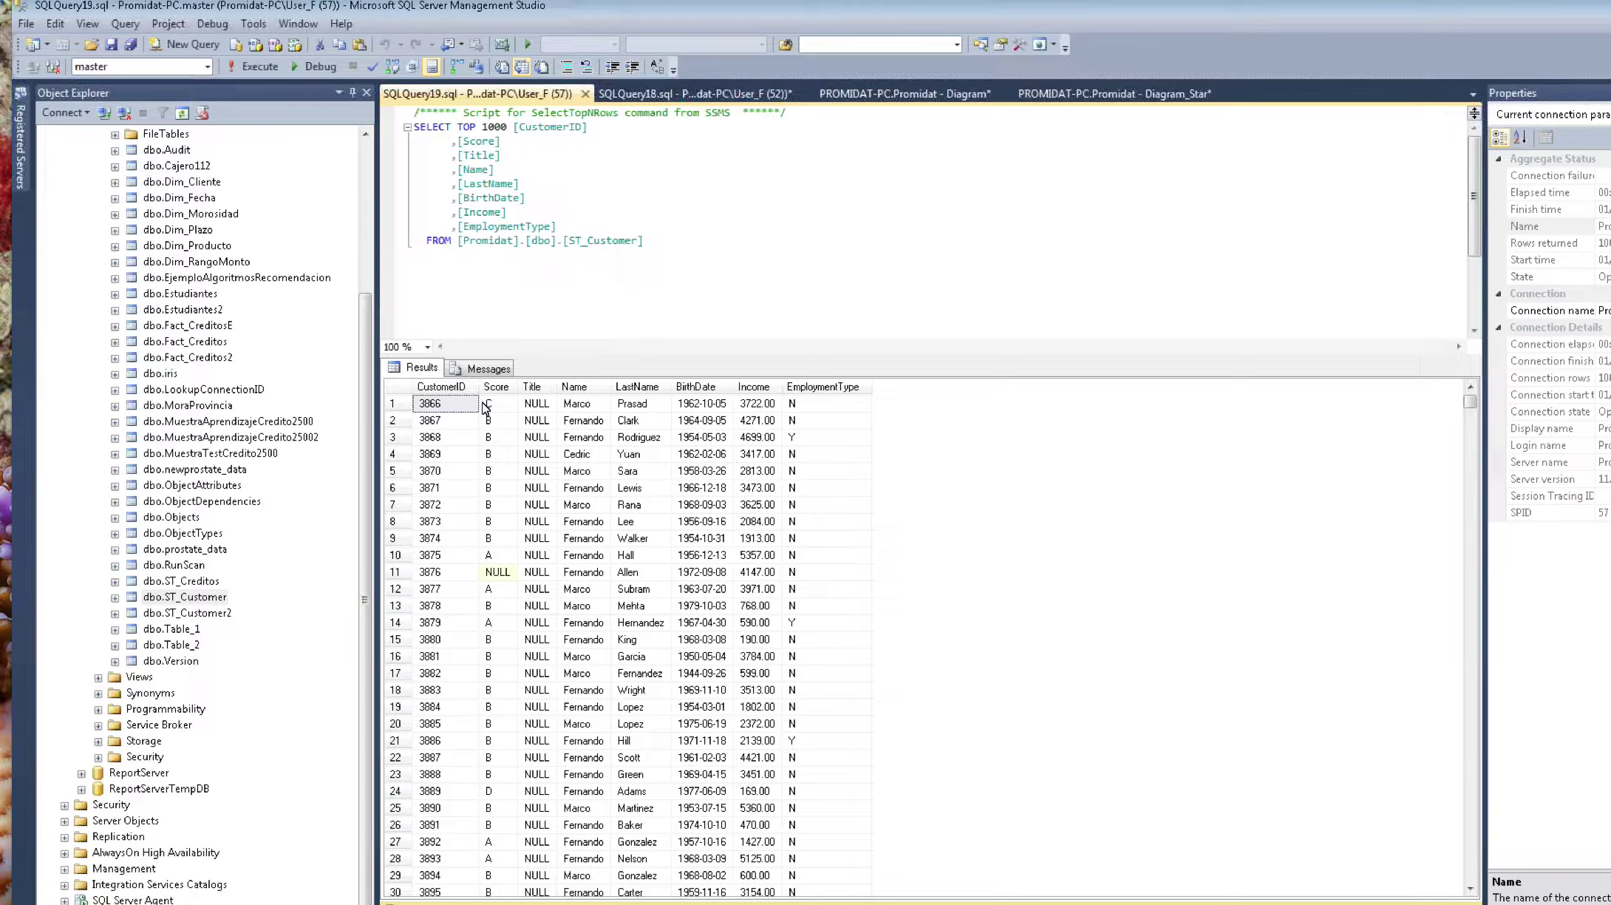
Step: Examine the ST_Customer results, widening the Income column and checking the Name, BirthDate, Income and EmploymentType columns
left_click(480, 403)
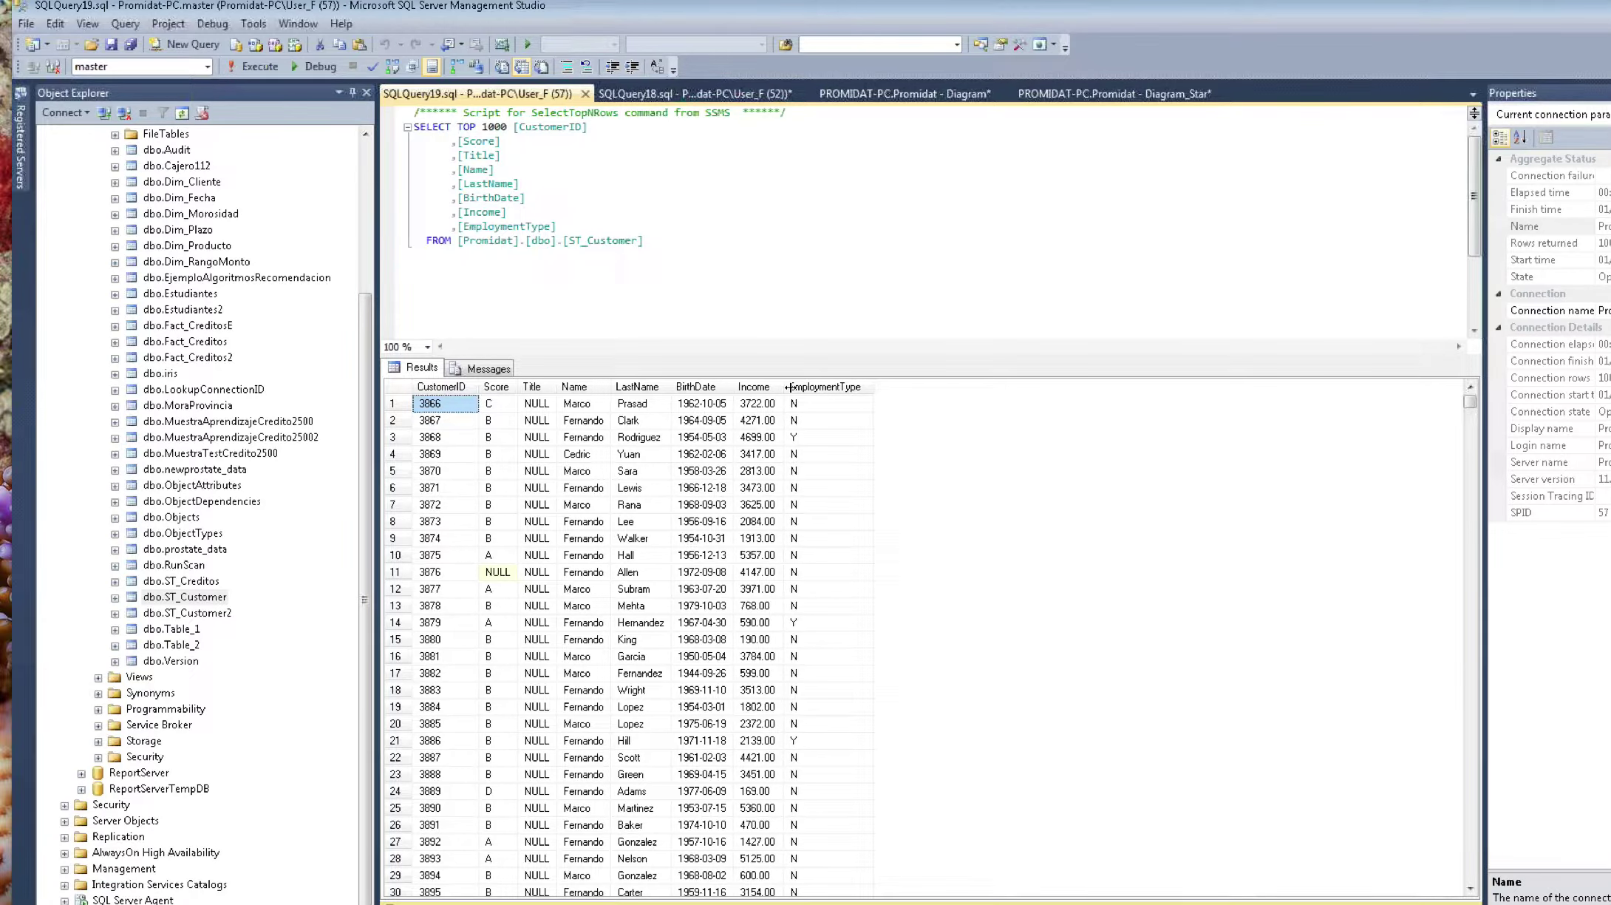
left_click_drag(813, 387, 822, 386)
left_click(579, 407)
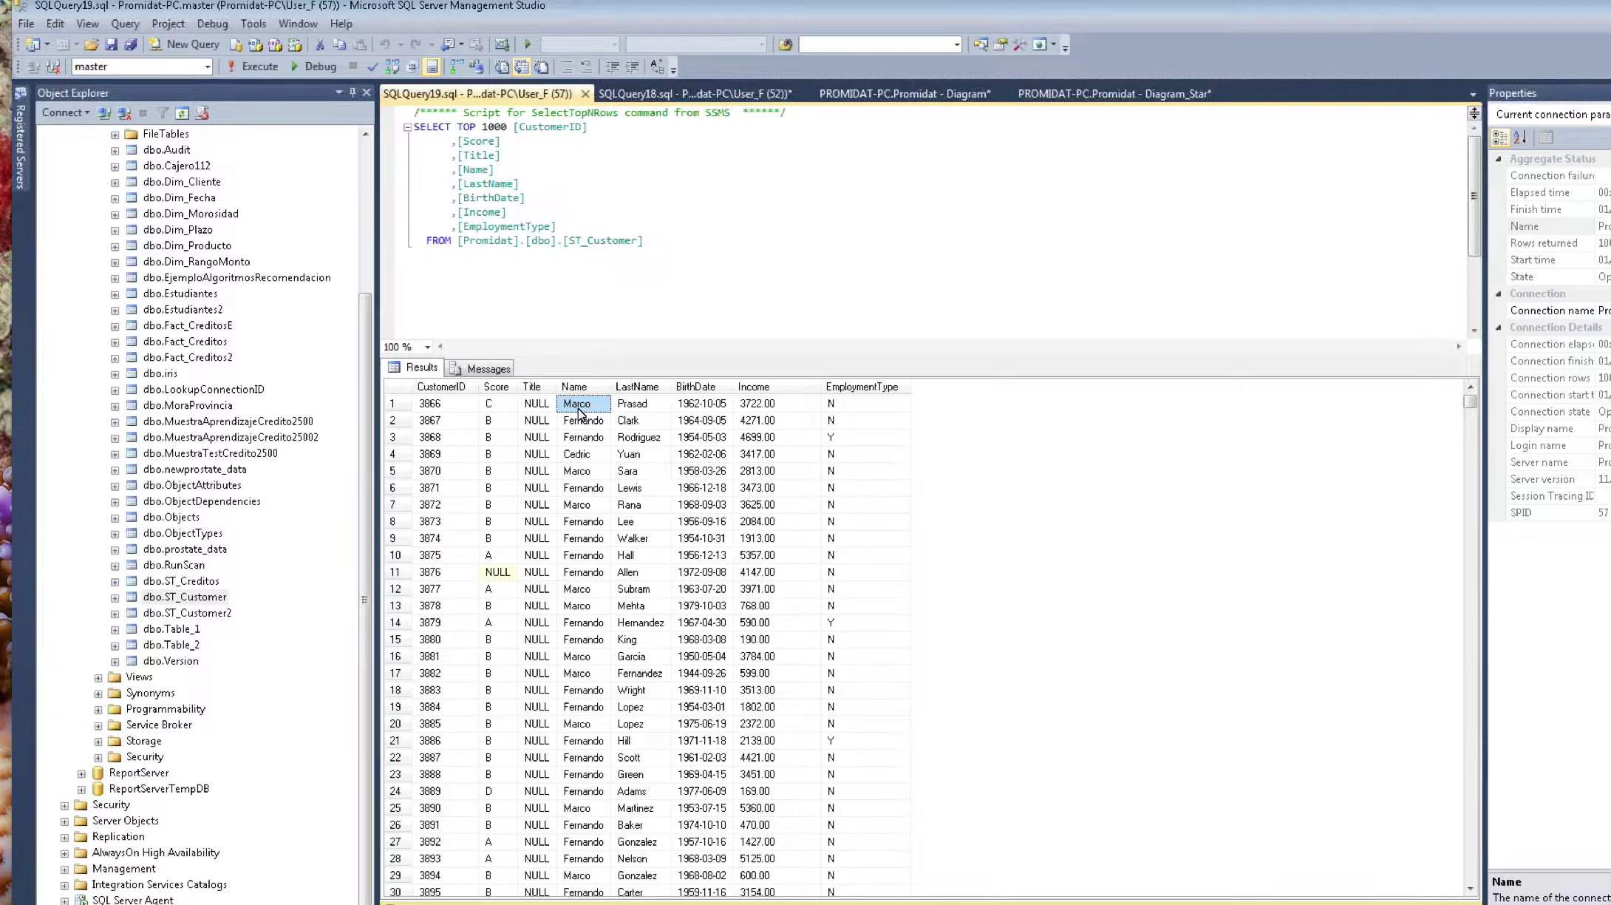
left_click(750, 387)
left_click(694, 386)
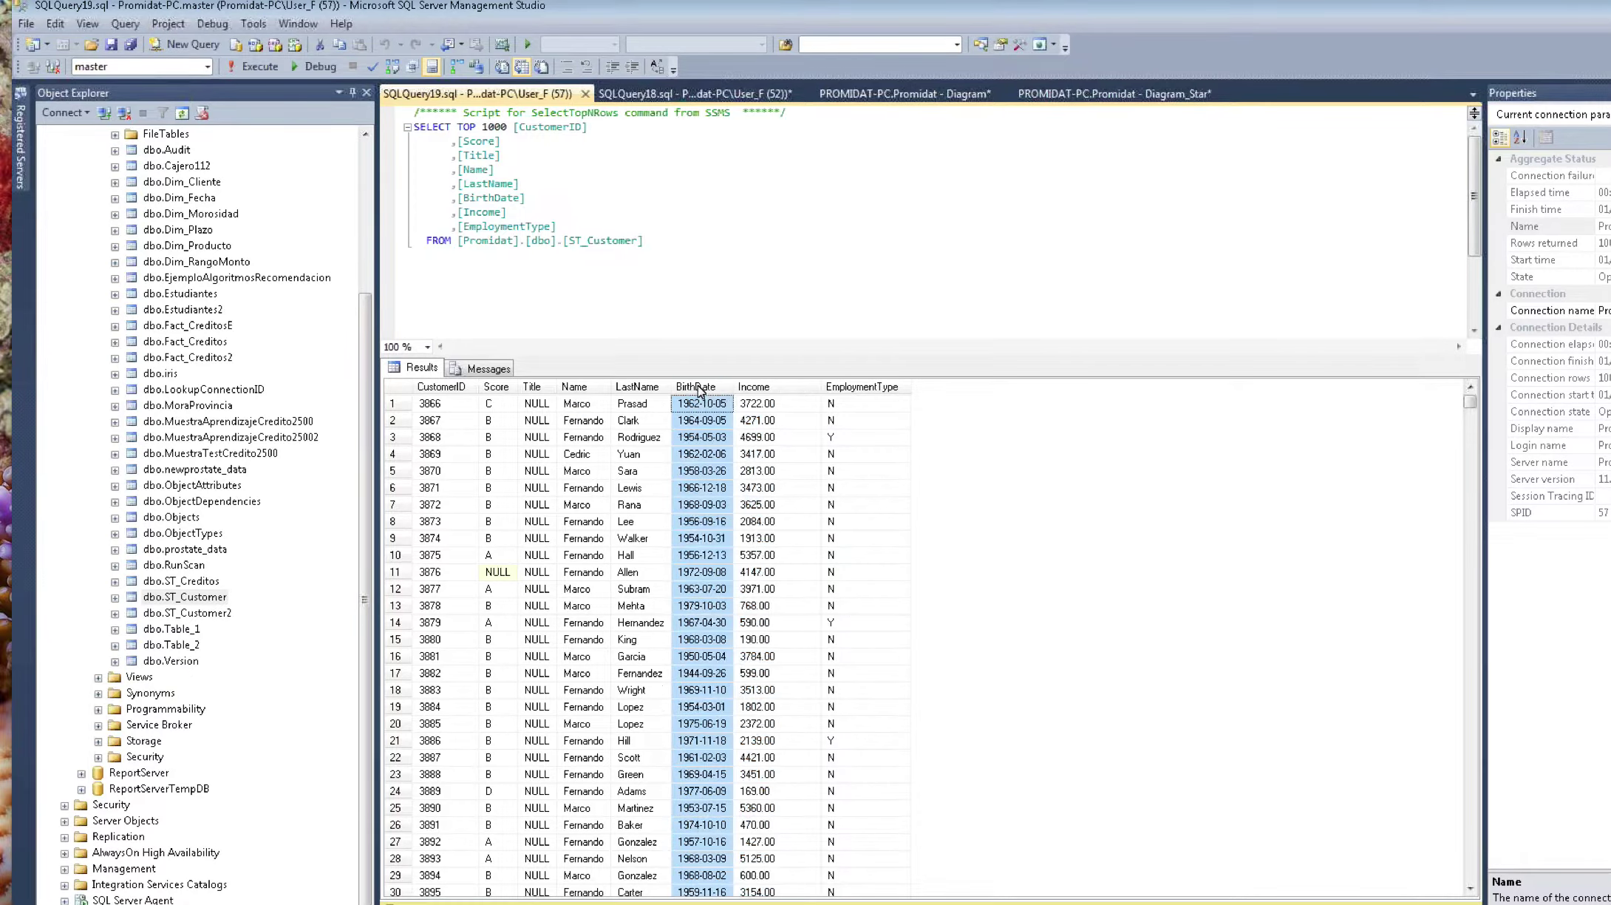
left_click(592, 387)
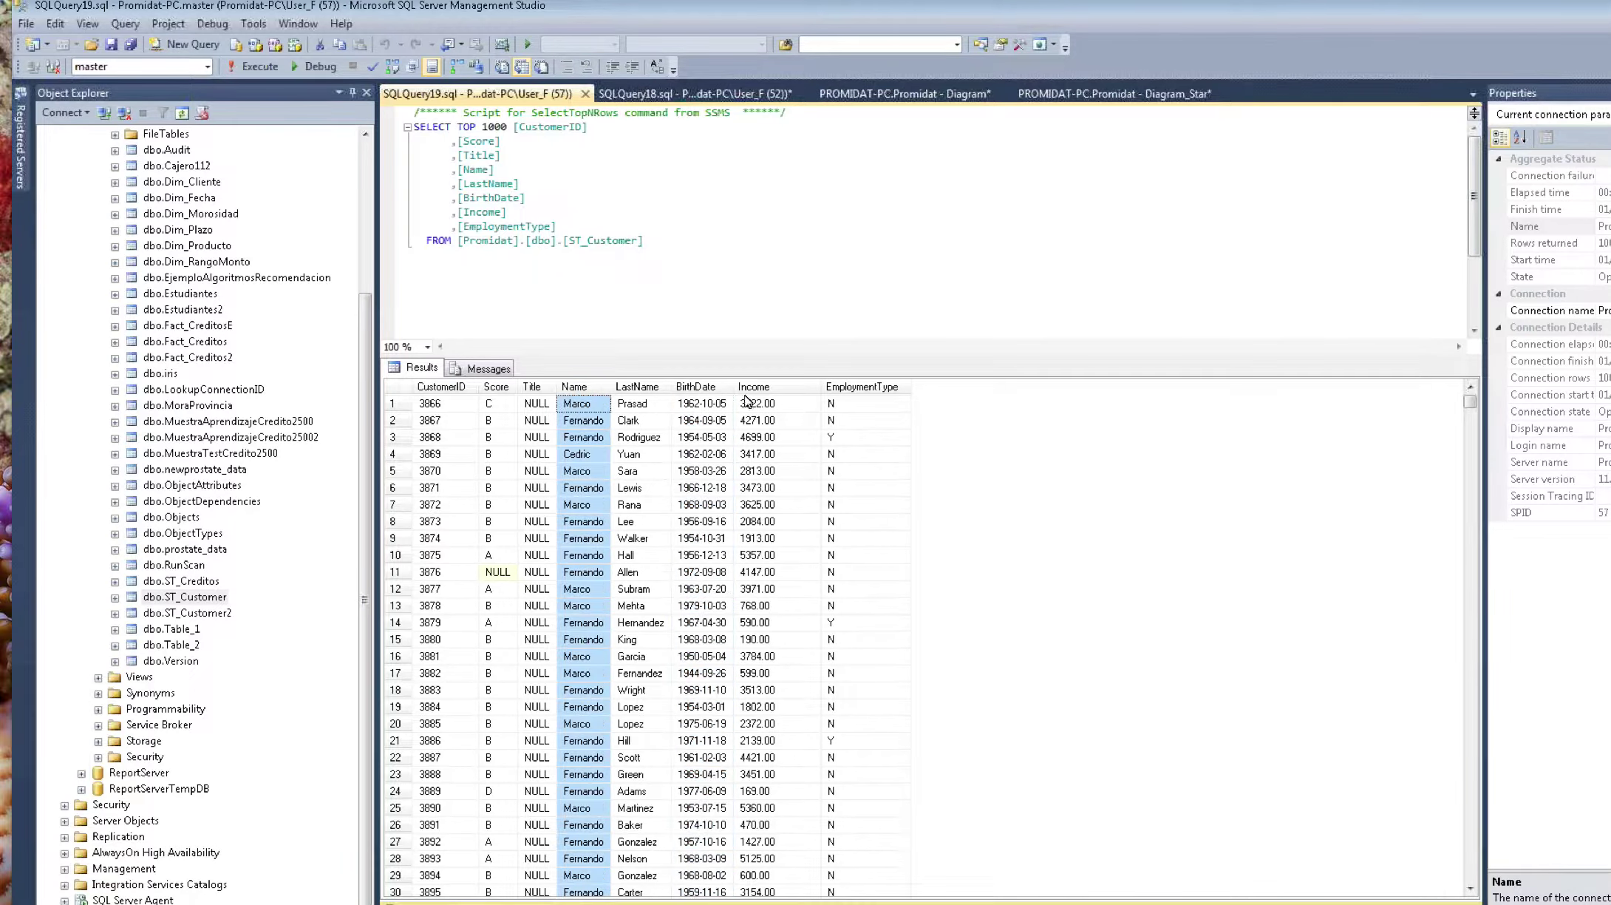
left_click(862, 387)
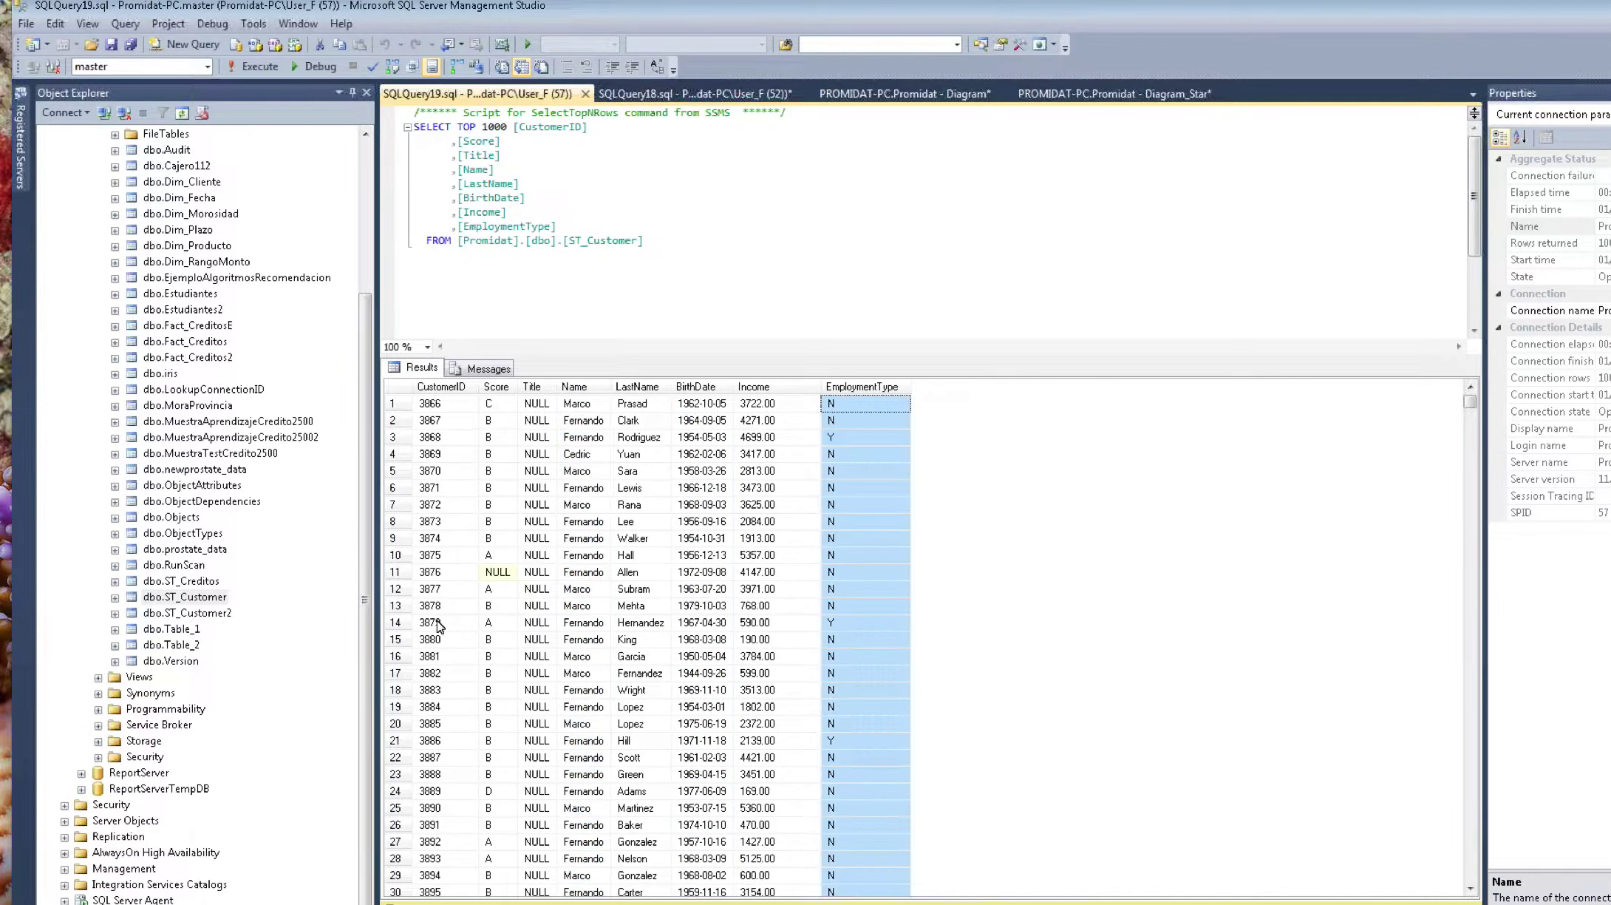
Step: Review the source-table diagram against the star schema in Diagram_Star
left_click(879, 89)
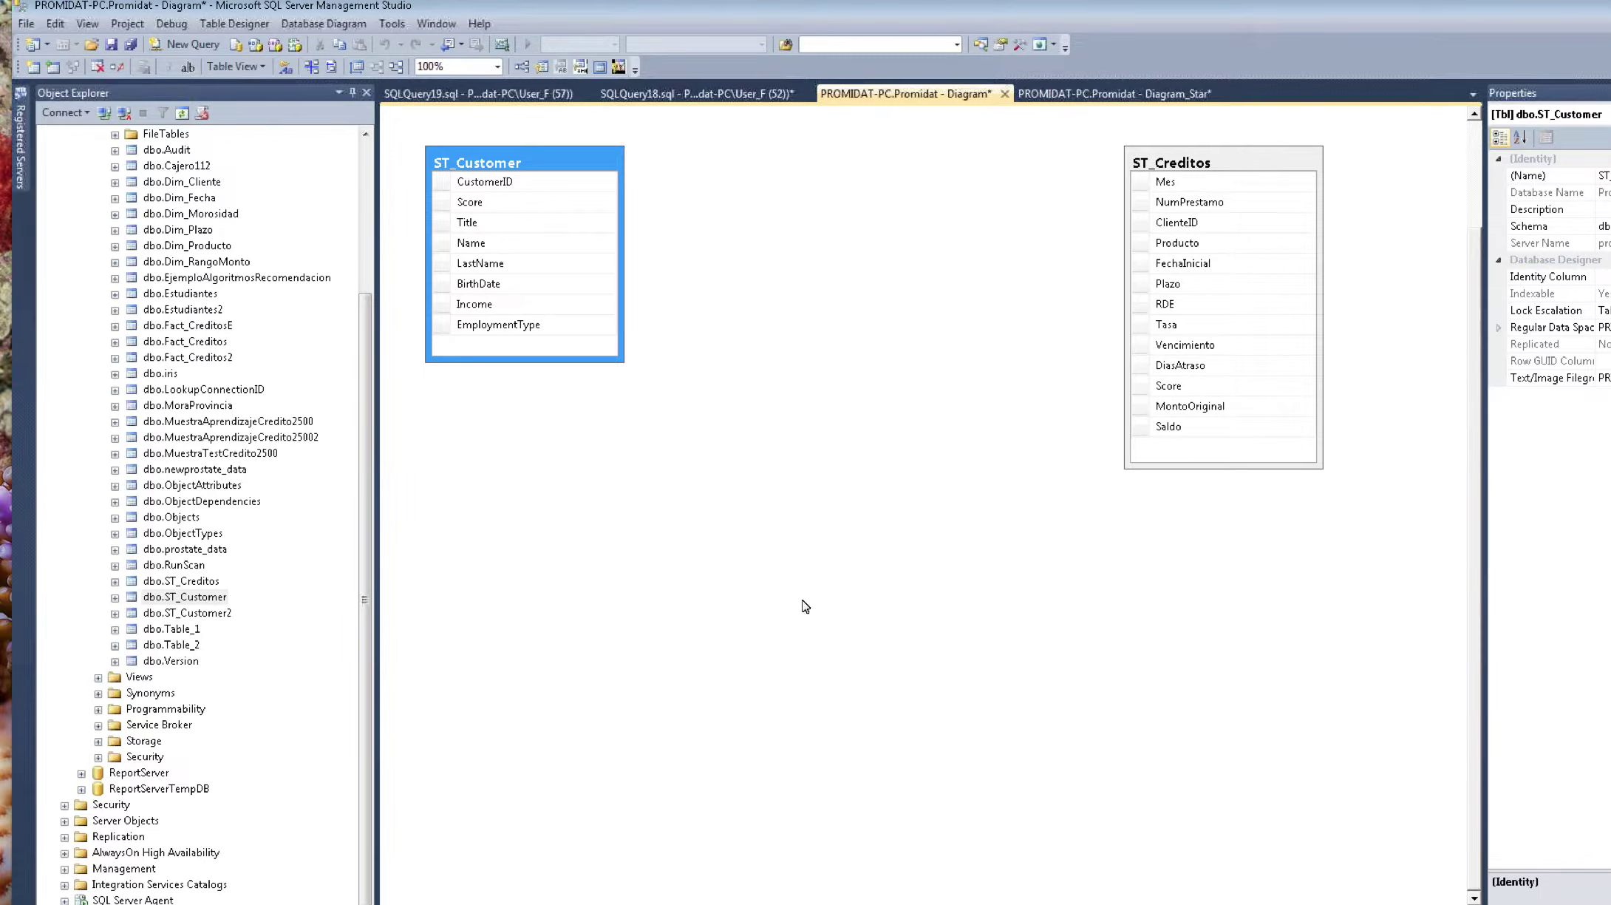
left_click(1071, 94)
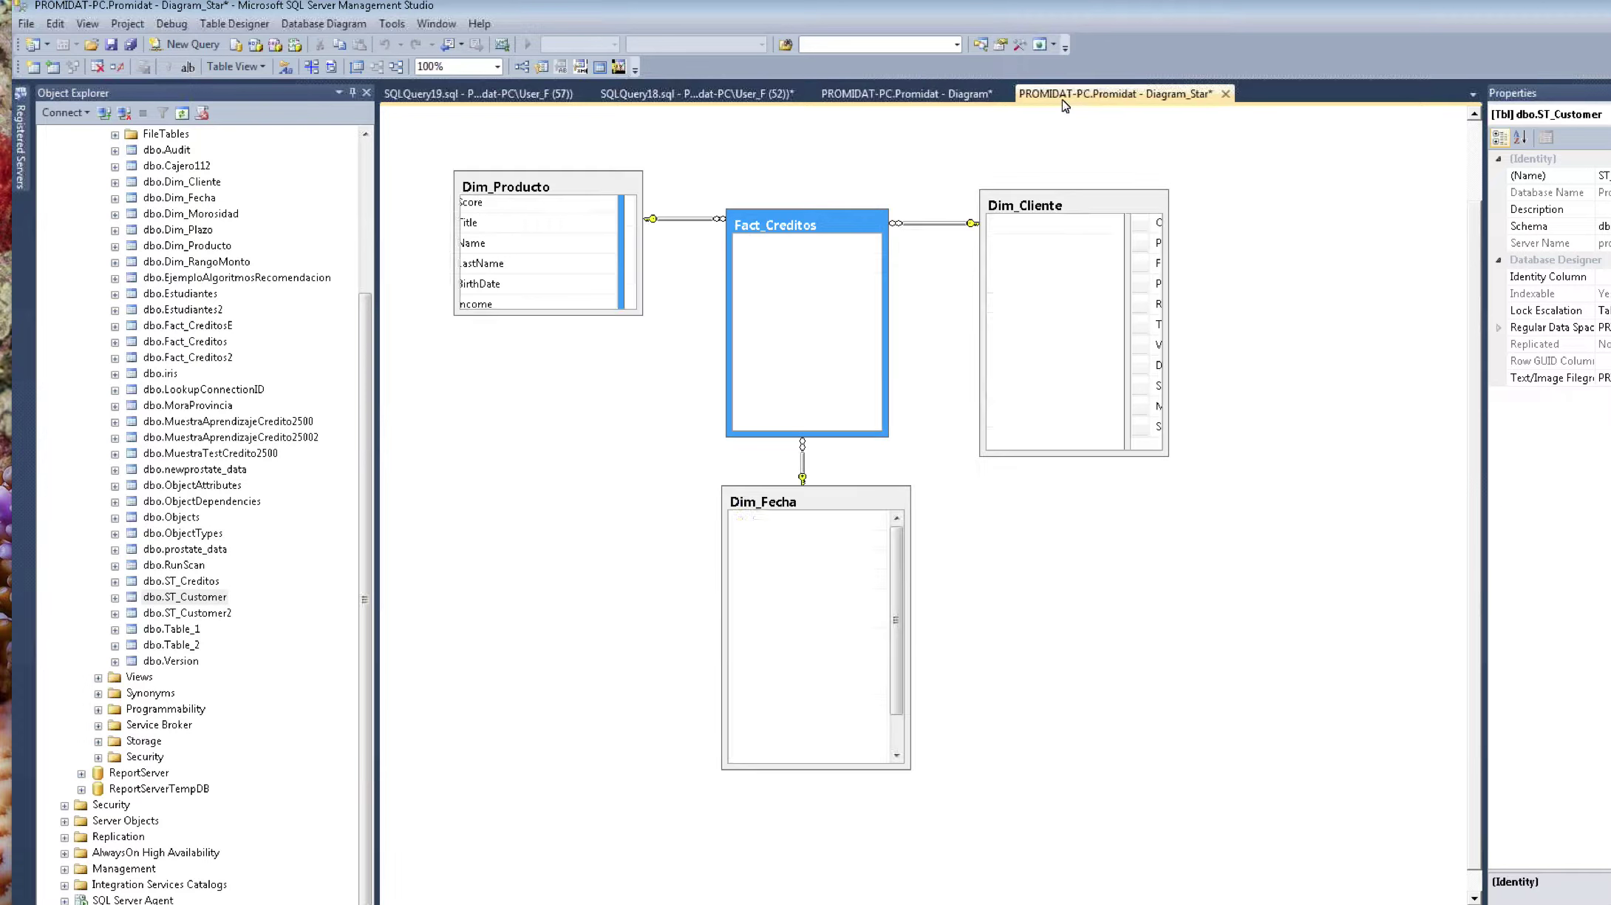
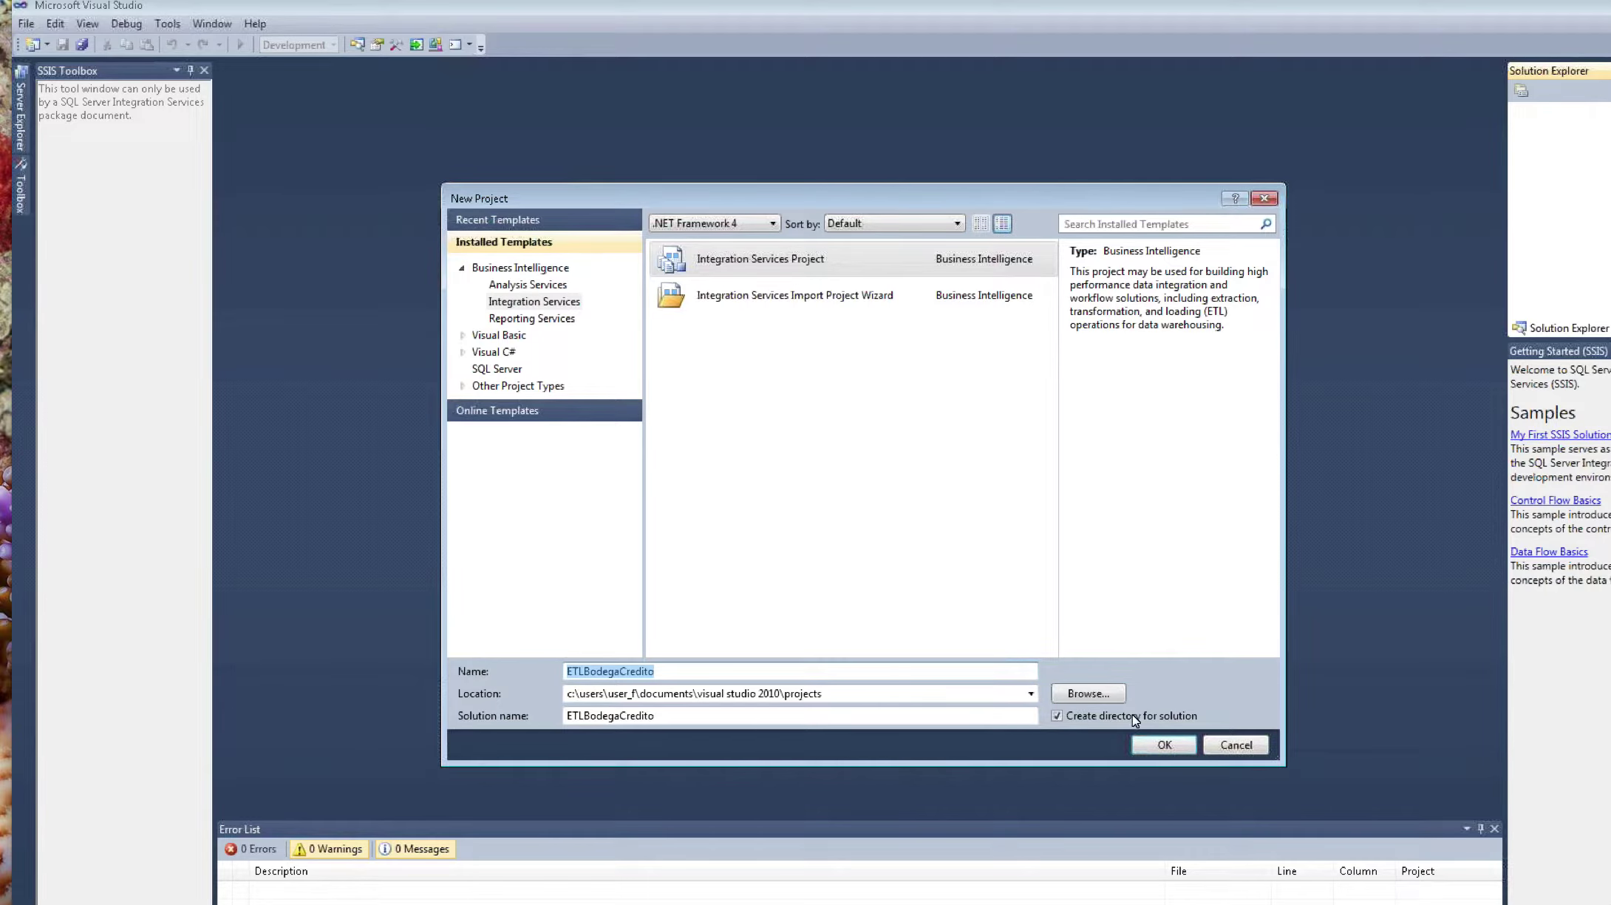
Step: Create the Integration Services project ETLBodegaCredito with its own solution directory
left_click(1165, 745)
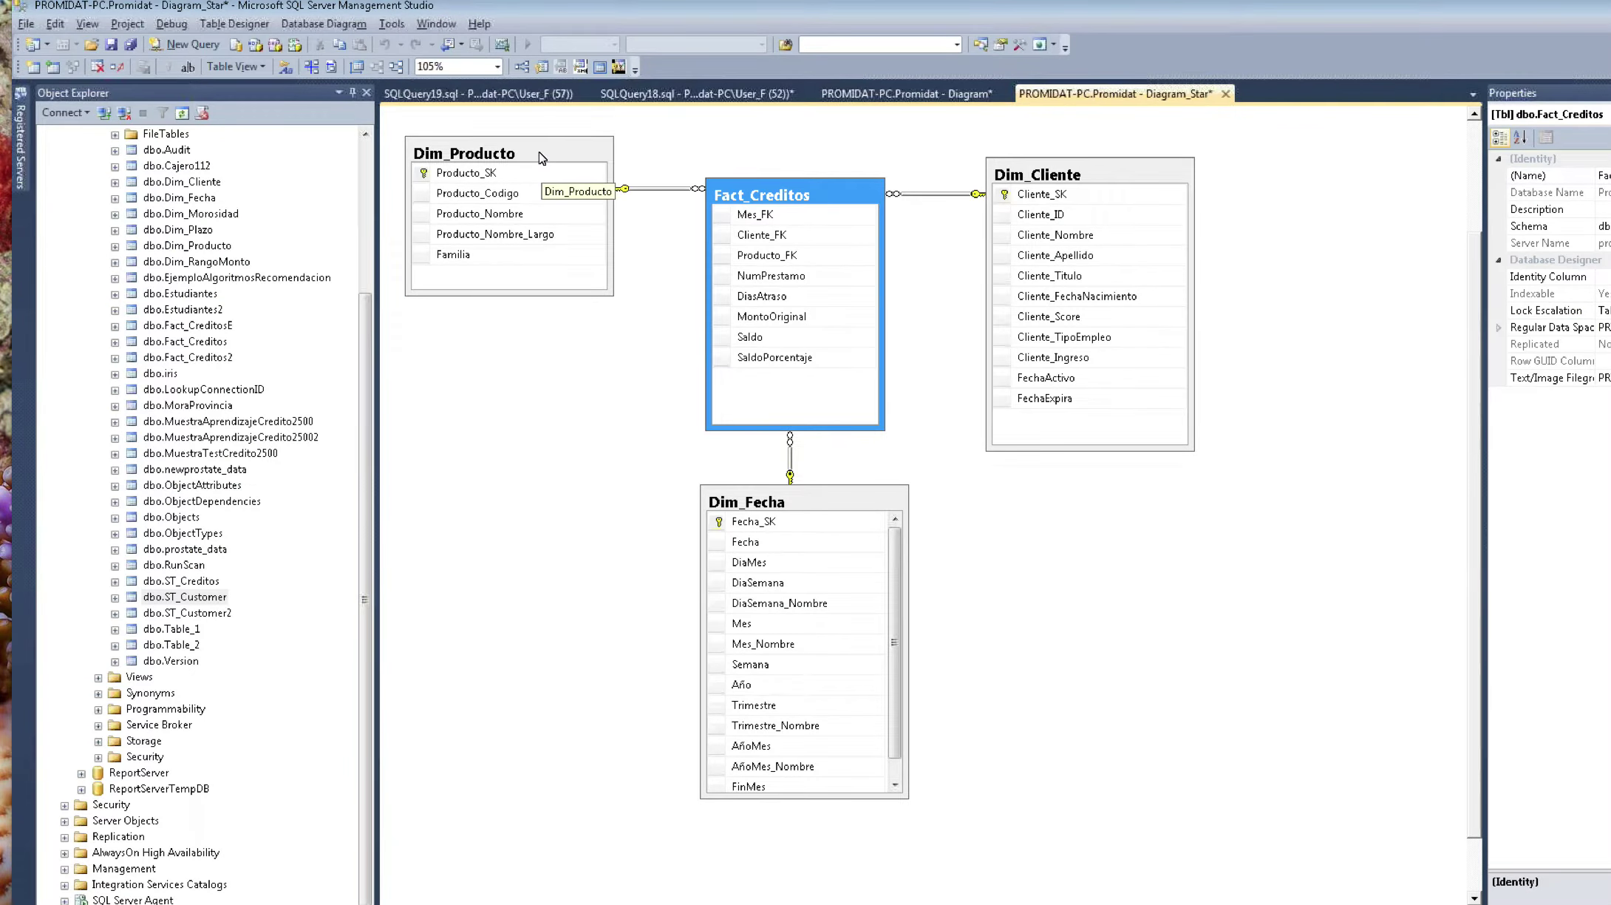
Step: In SQL Server Management Studio, examine the star schema's dimension tables and close the Dim_Fecha and Dim_Producto query windows
left_click(539, 152)
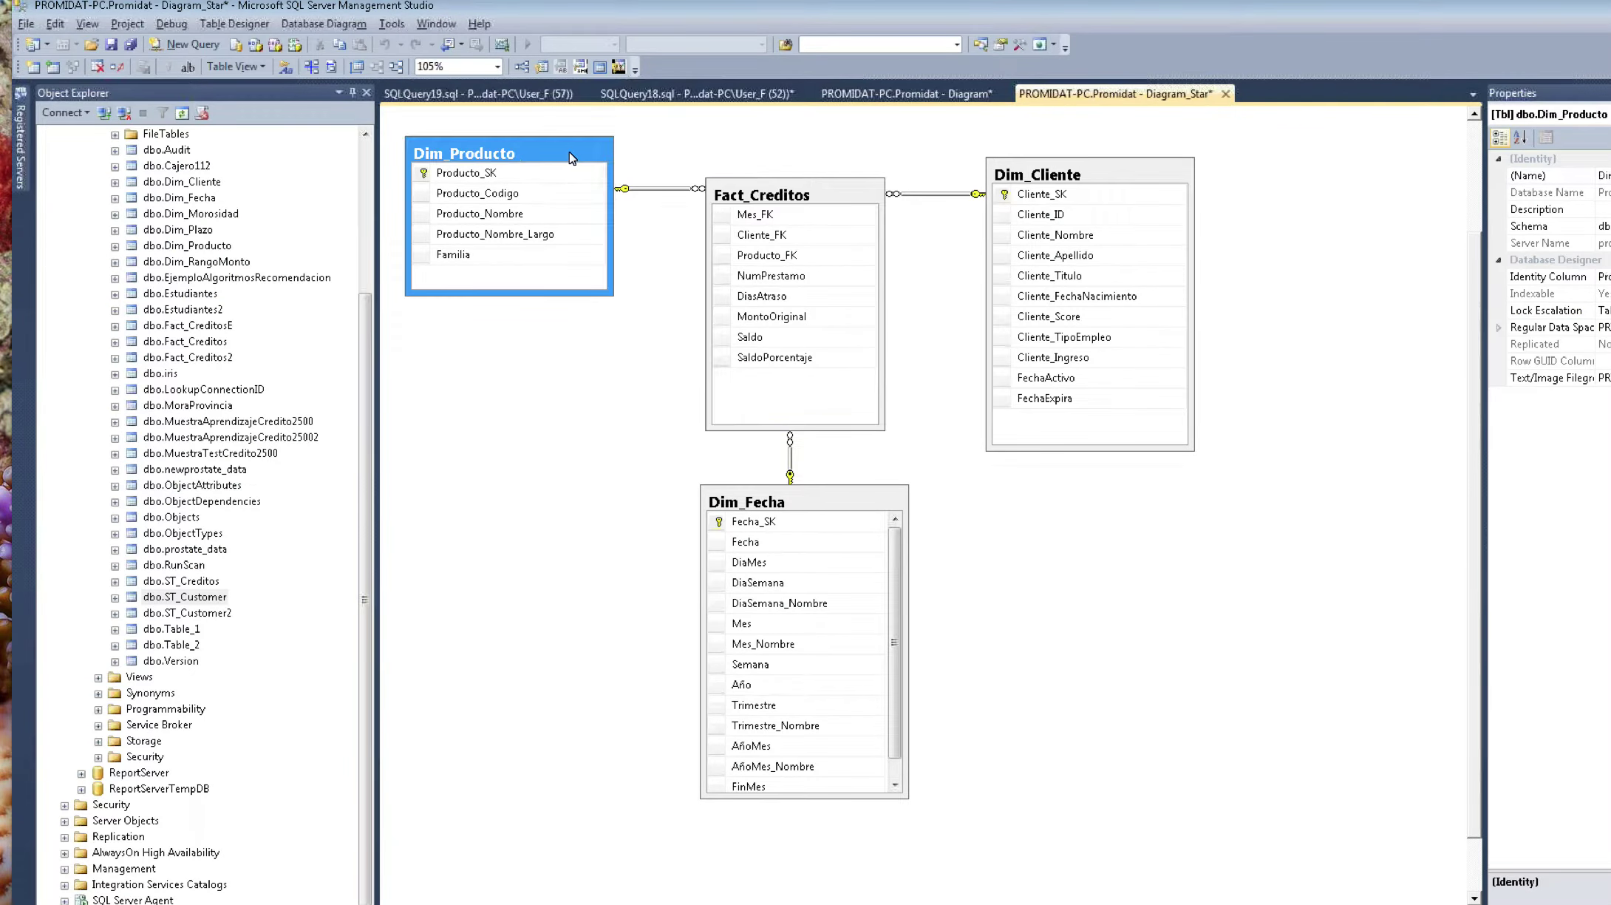
left_click(1058, 183)
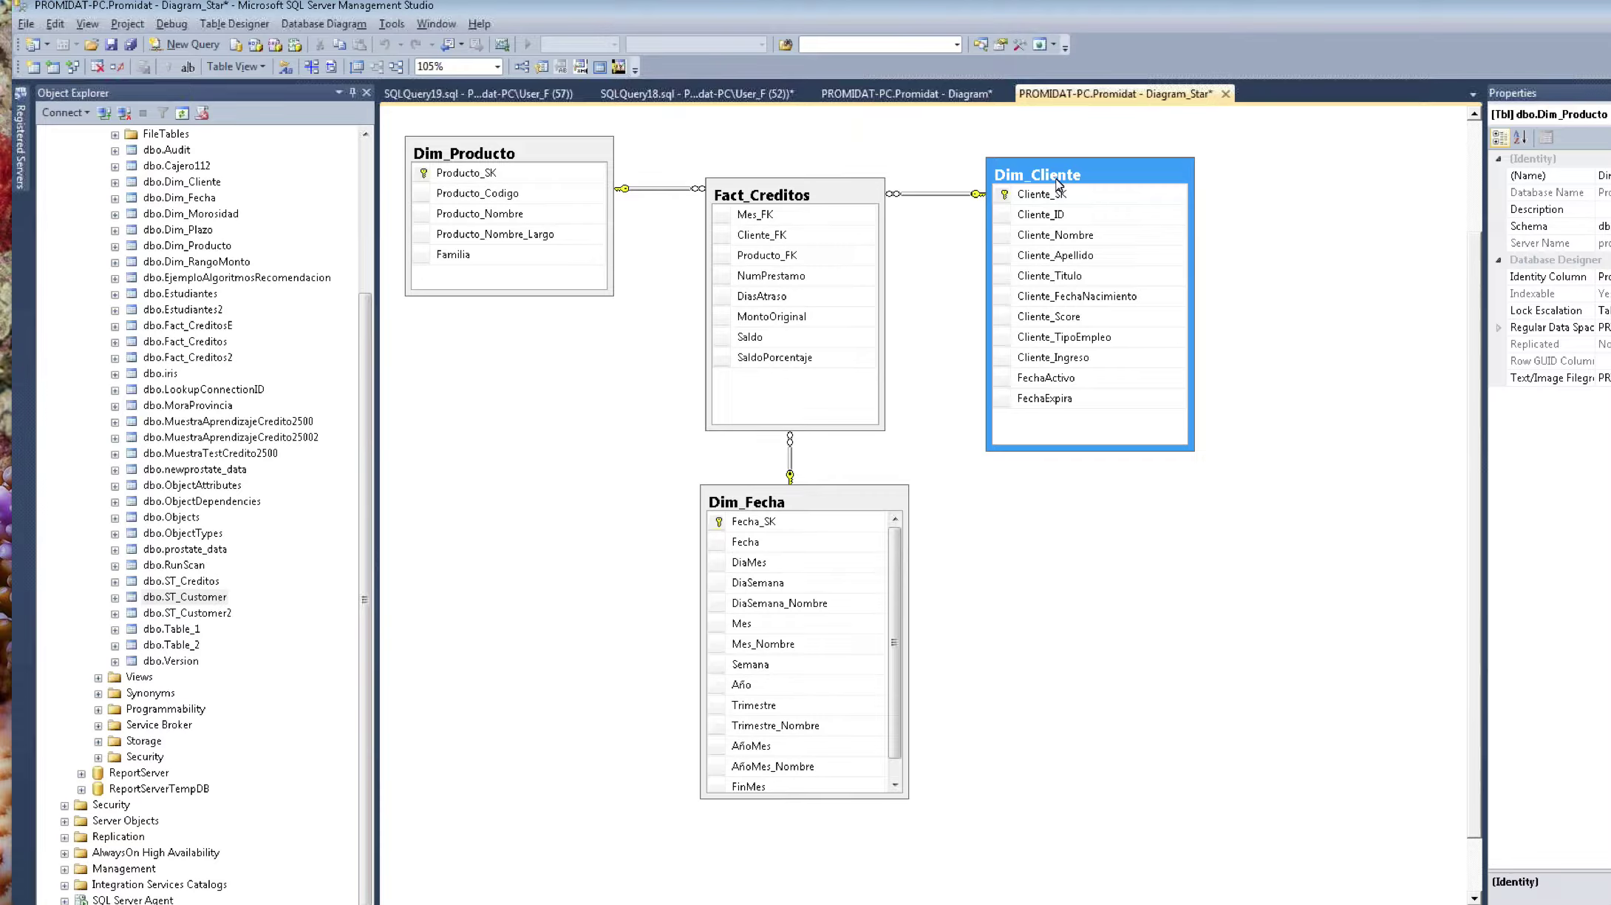
left_click(851, 494)
left_click(494, 152)
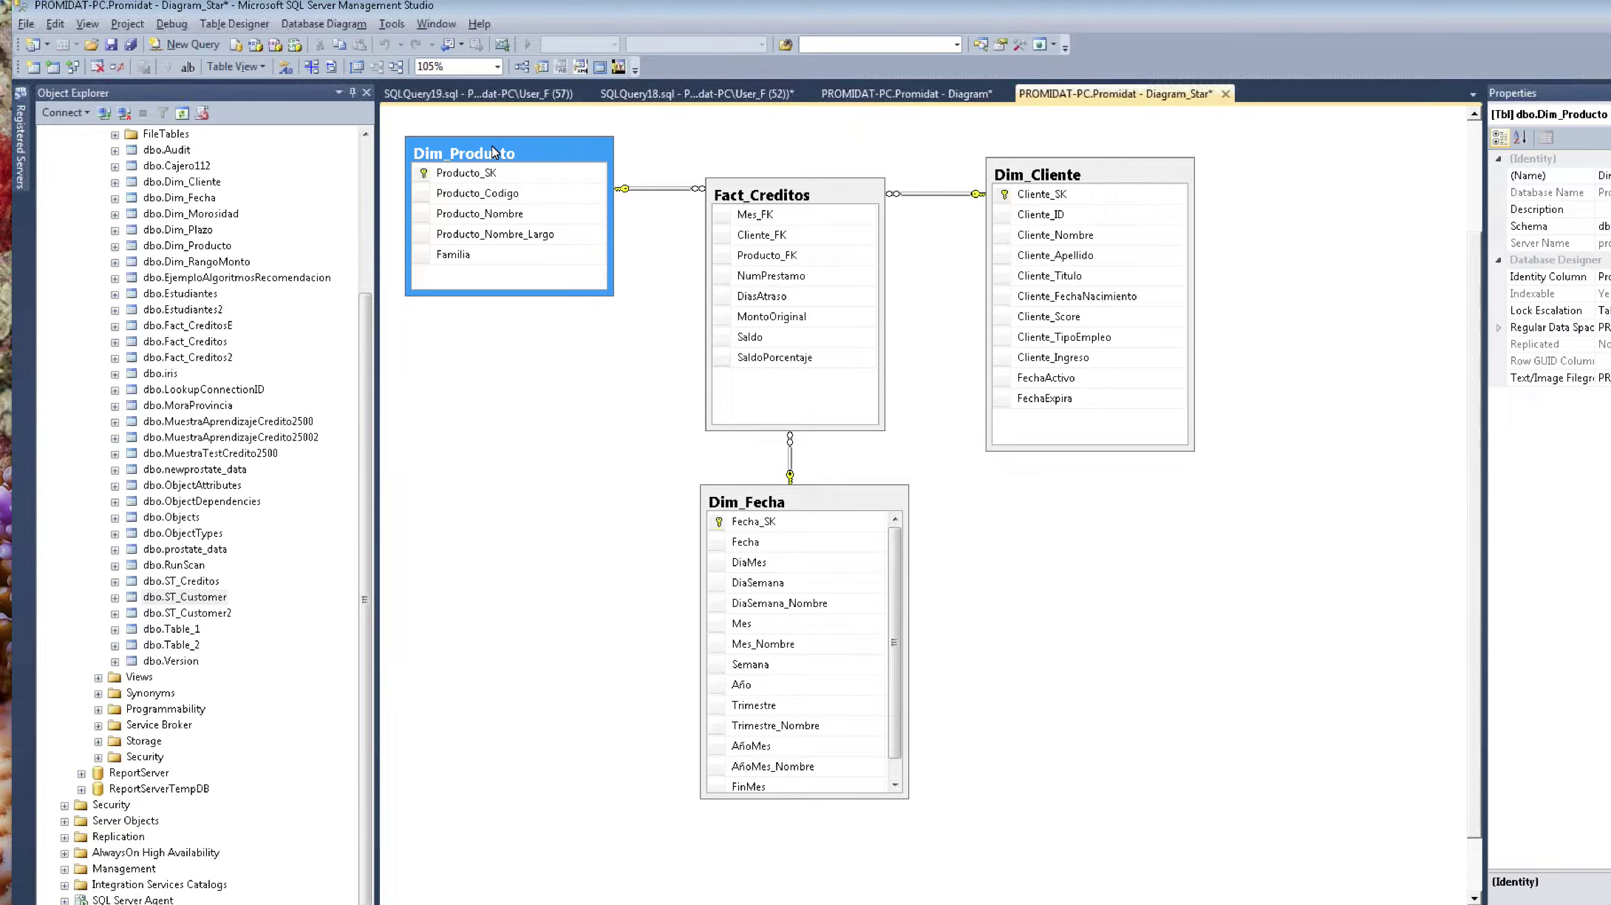
left_click(1128, 191)
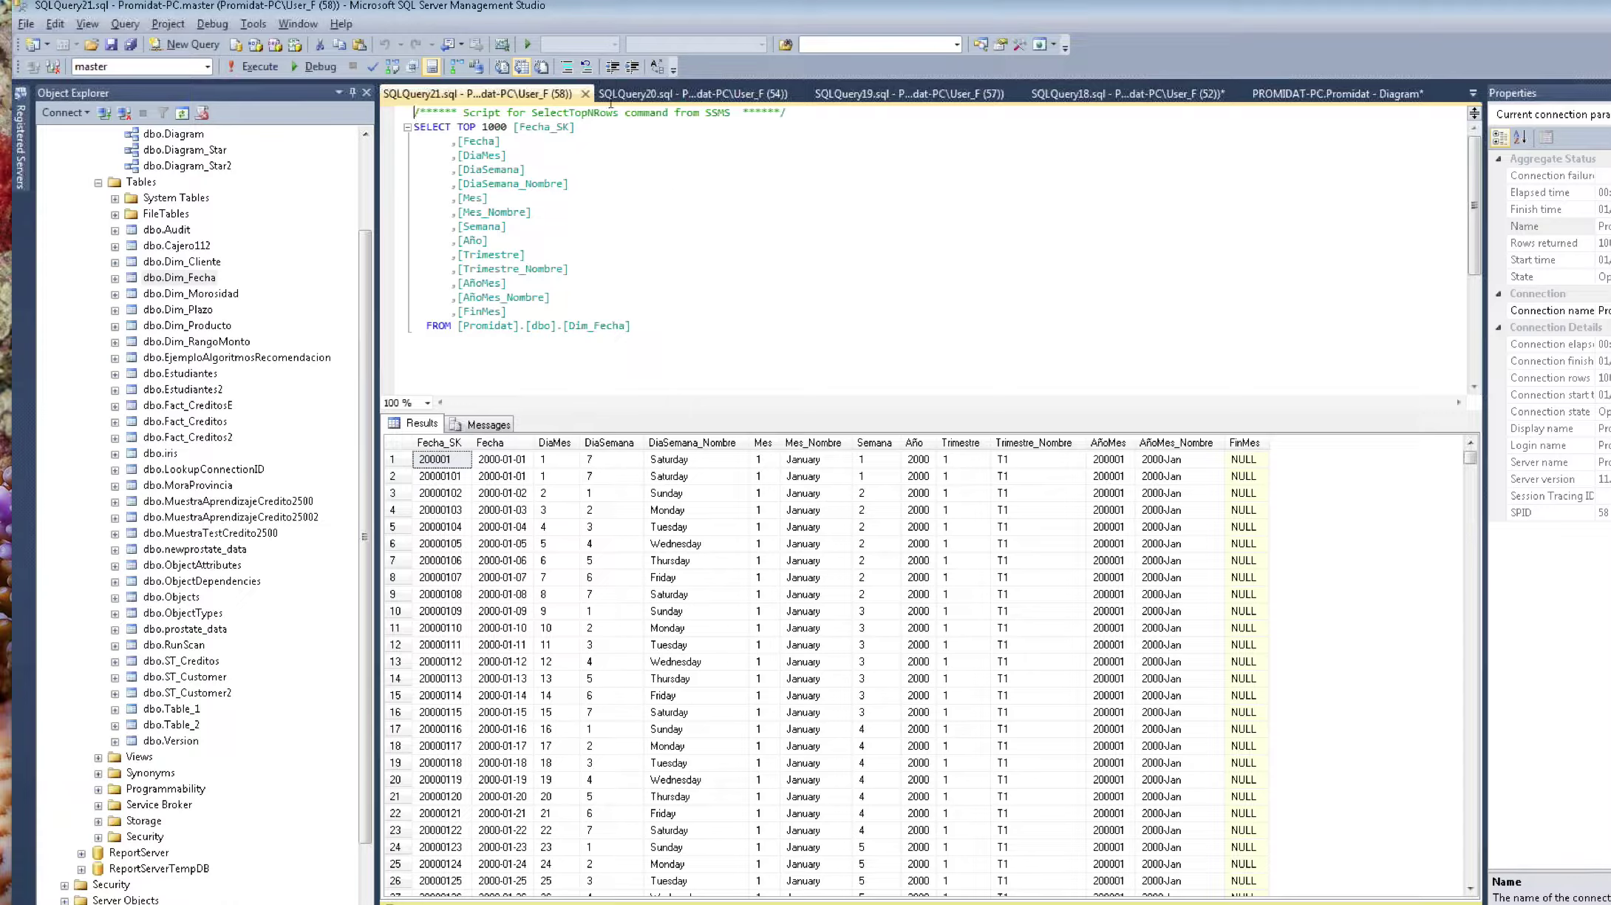
left_click(585, 95)
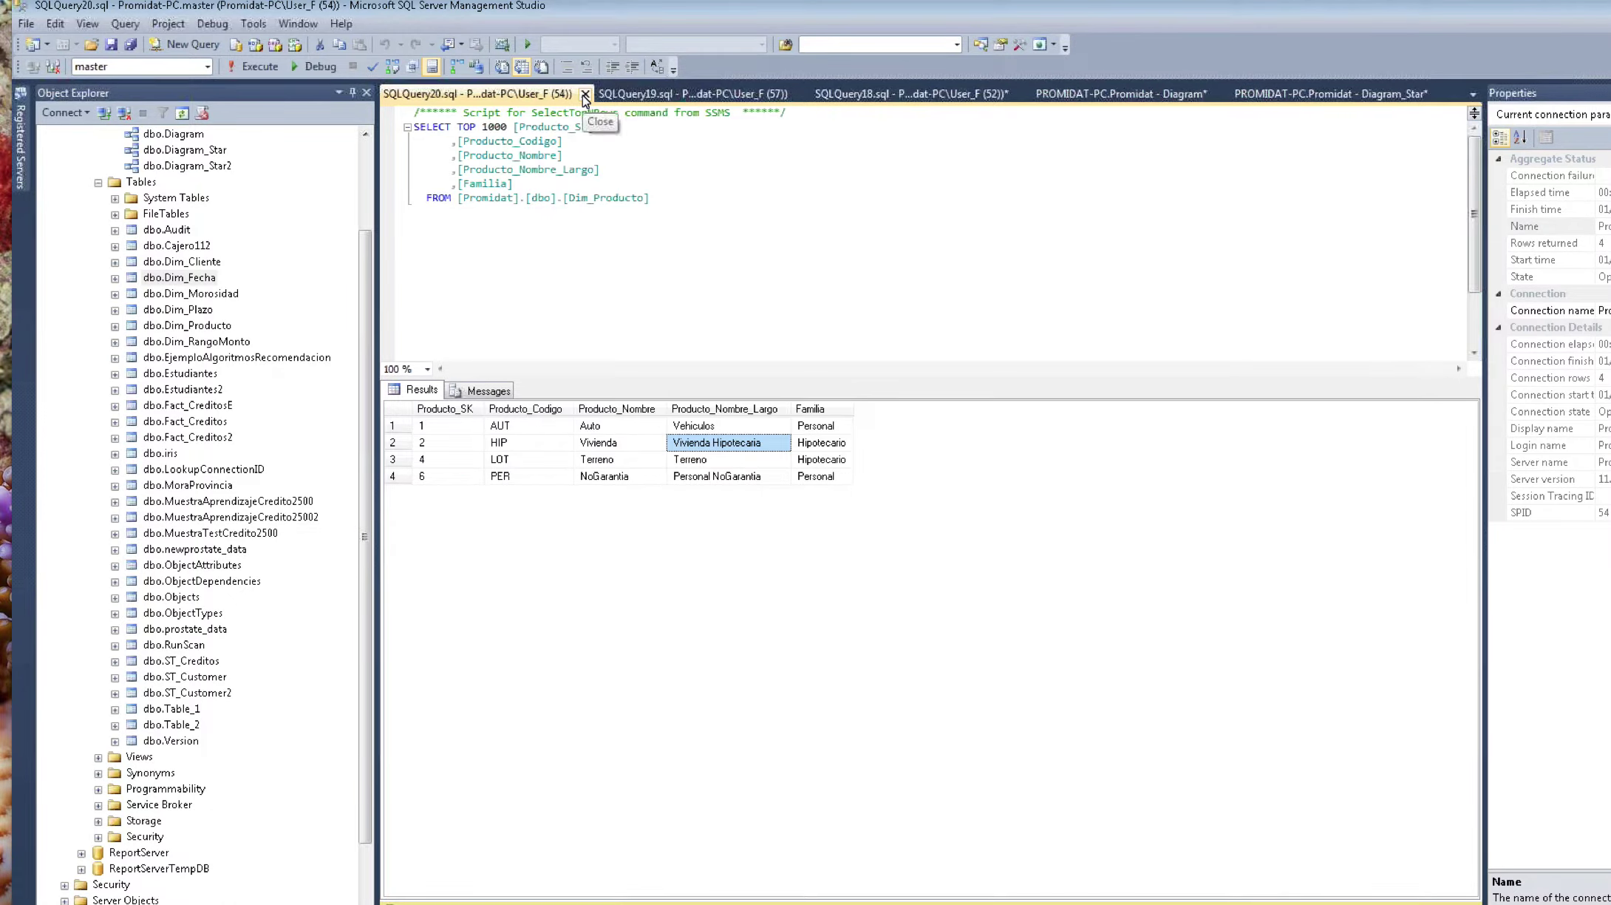
left_click(586, 94)
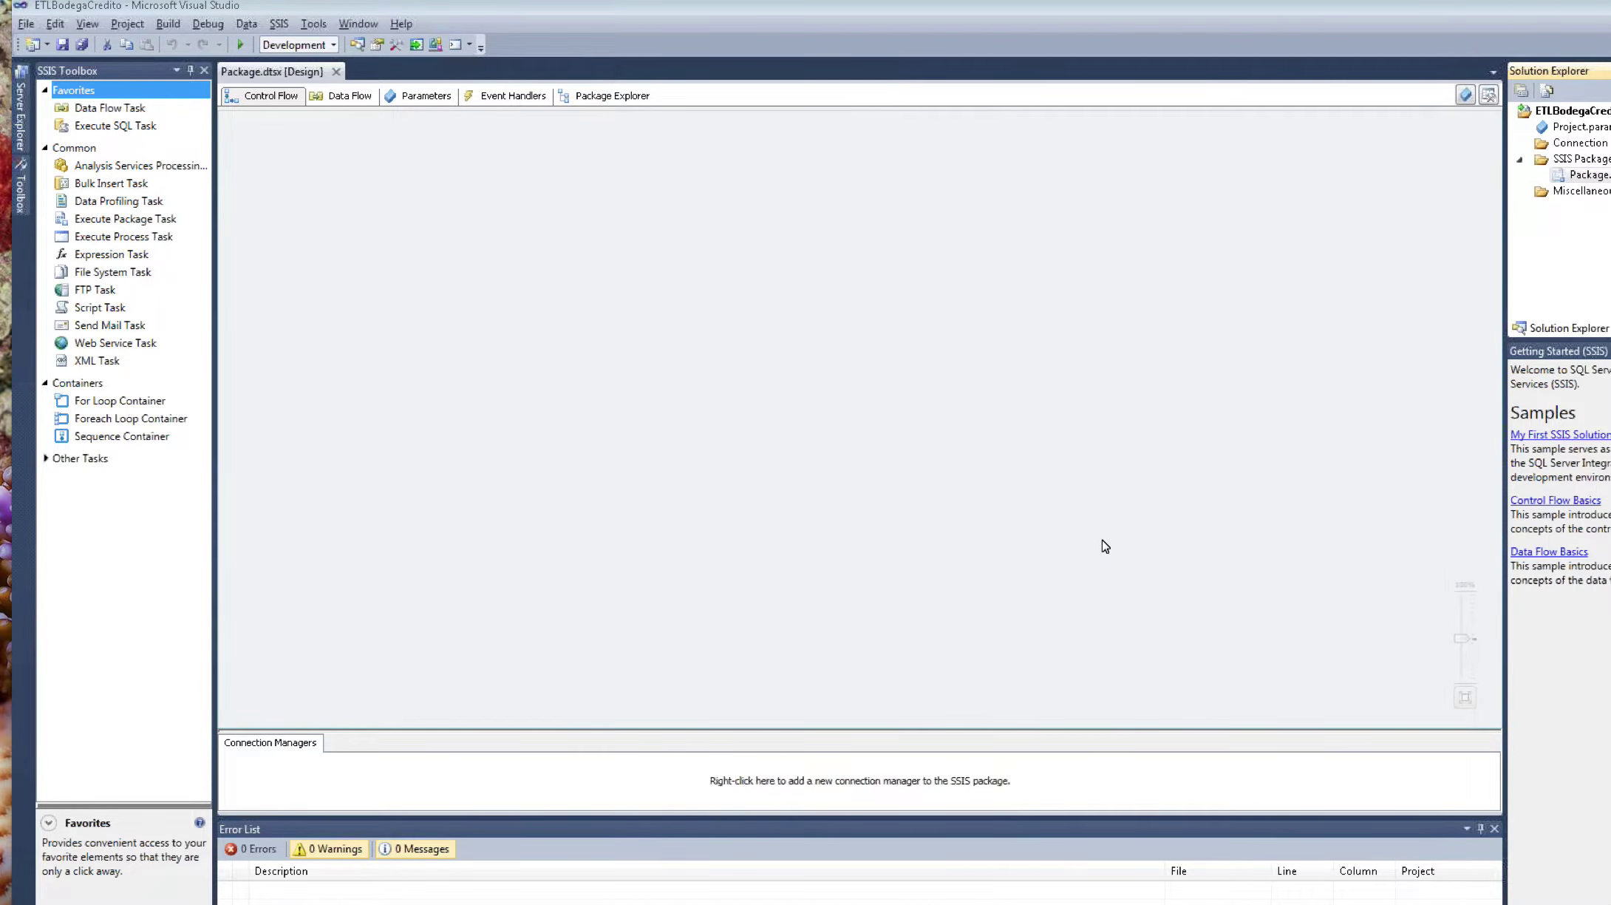
Step: Switch to Visual Studio and rename the project's SSIS package as CargarCreditos.dtsx
left_click(519, 258)
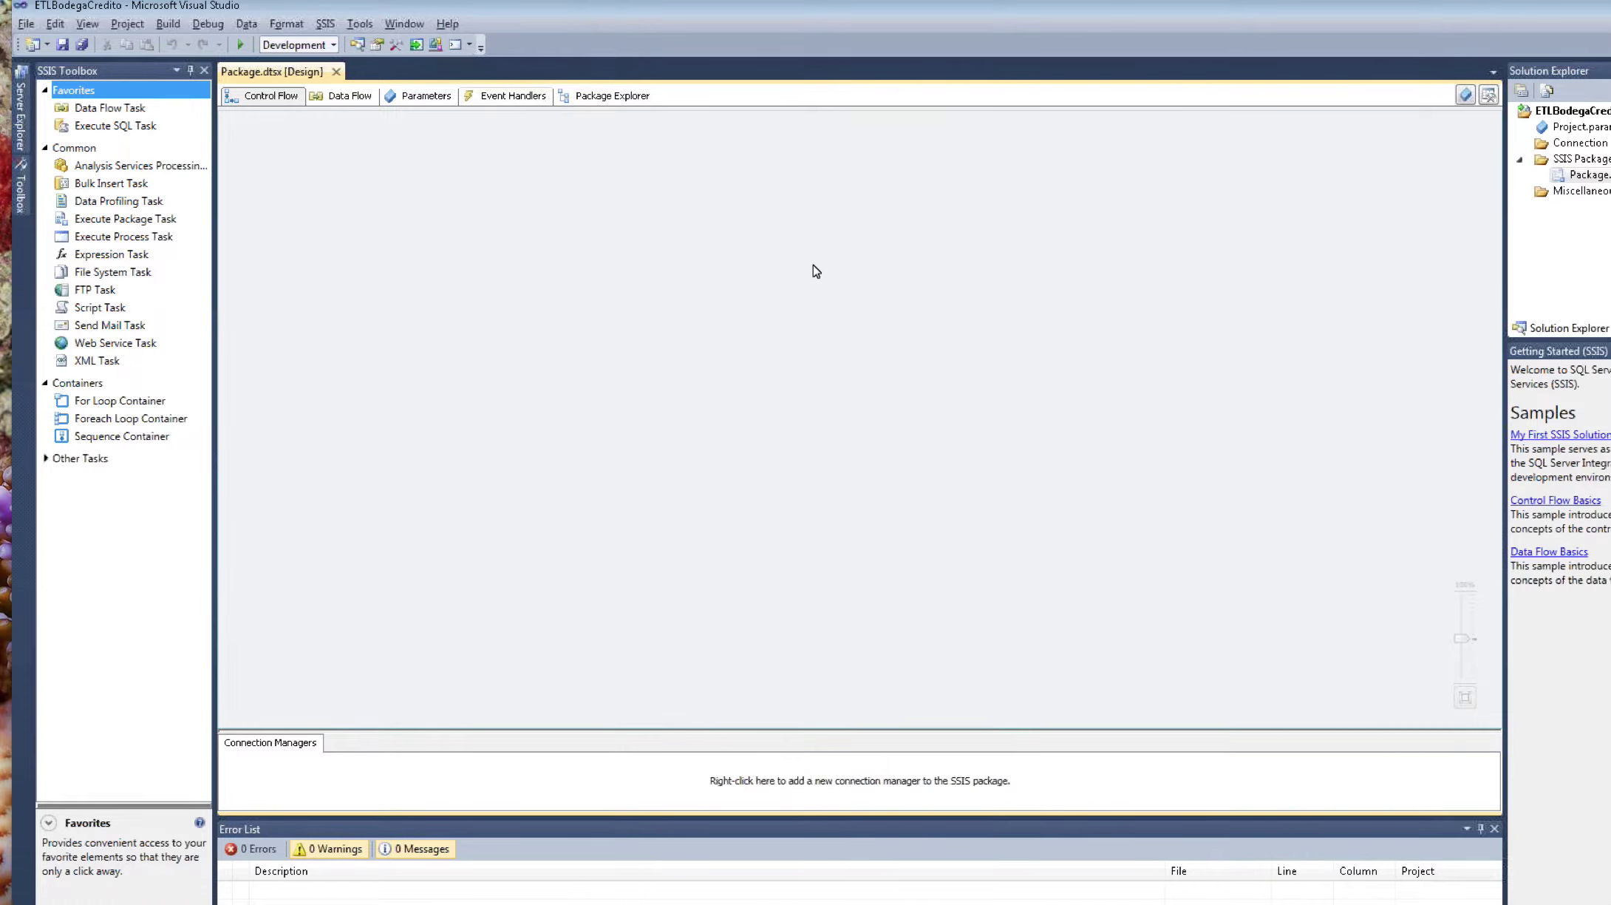
left_click(1588, 176)
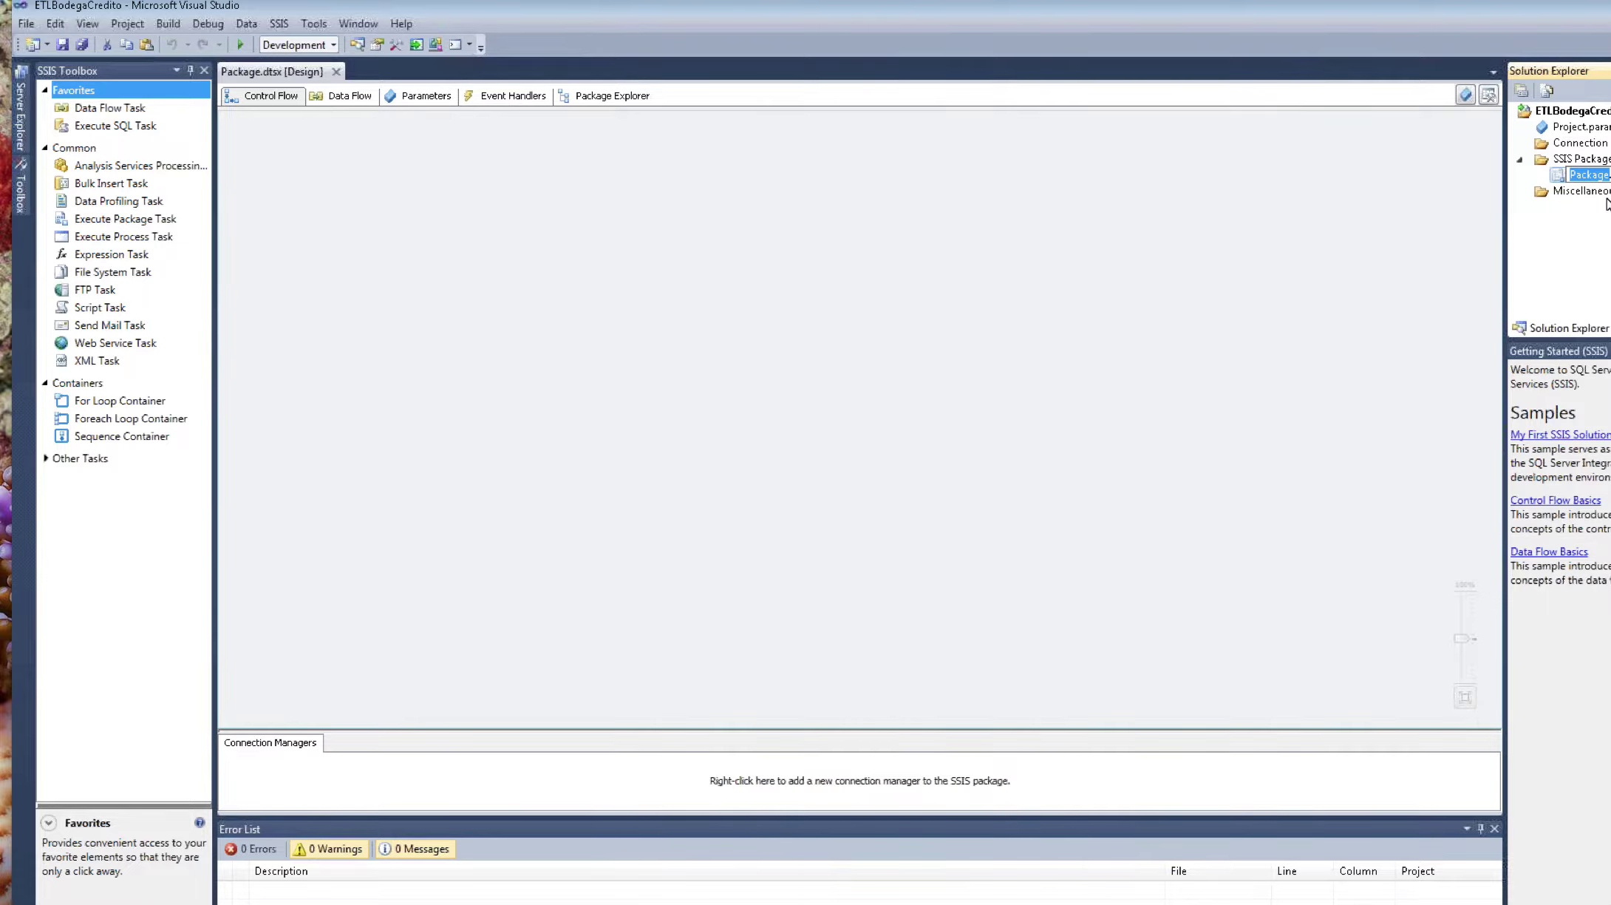
type("CargarCr")
key("Return")
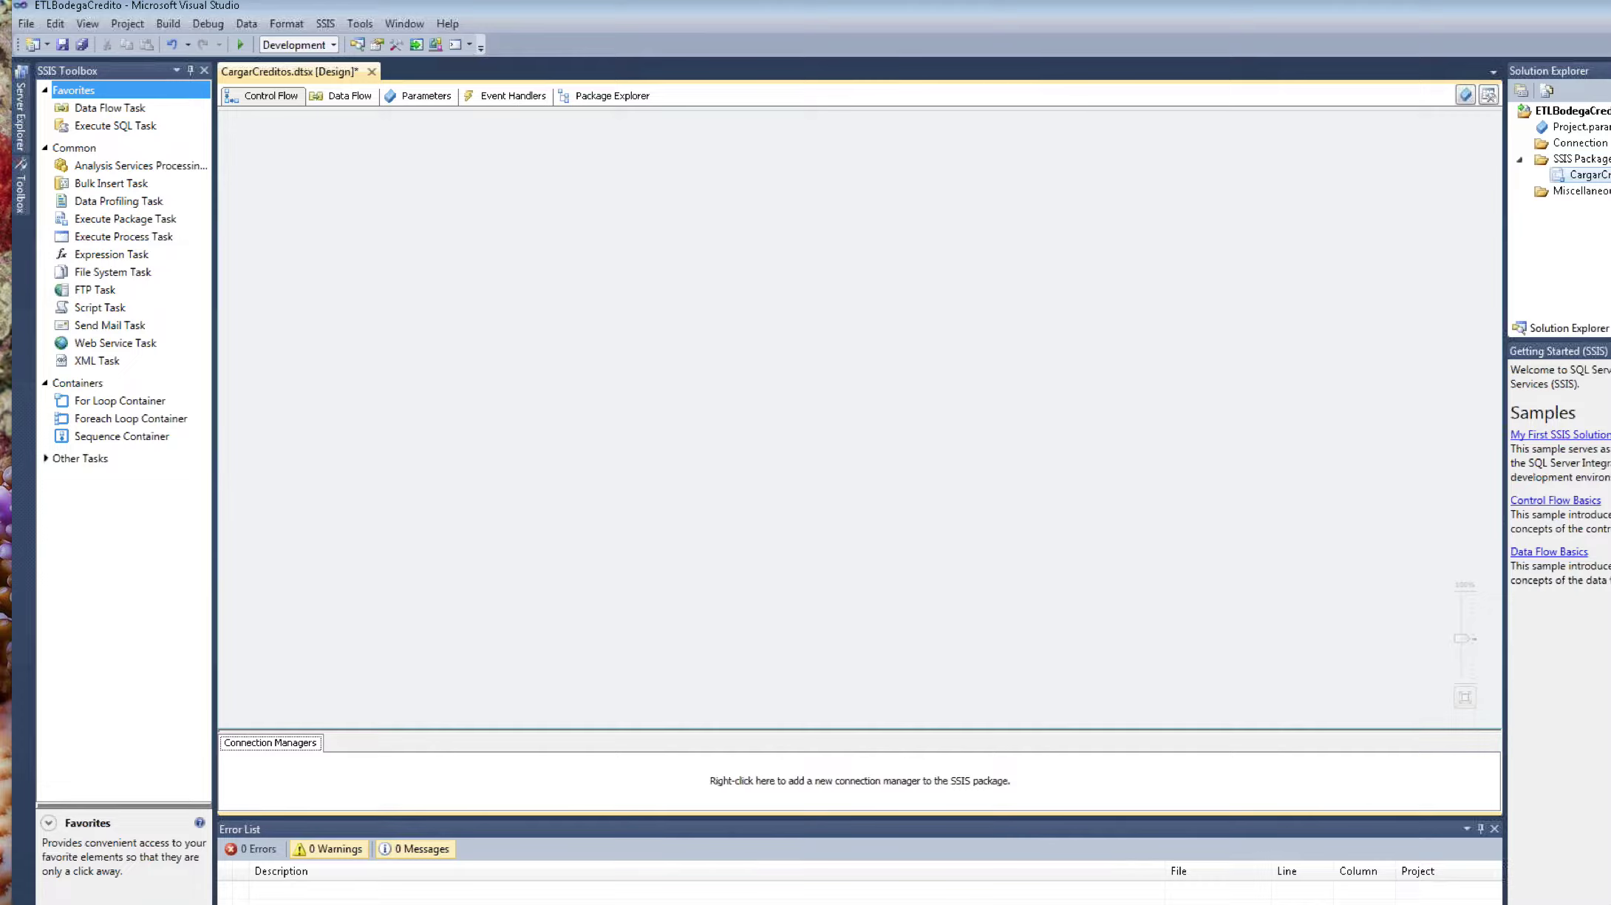
Step: Enlarge the Connection Managers area below the package's control flow design surface
left_click(1582, 174)
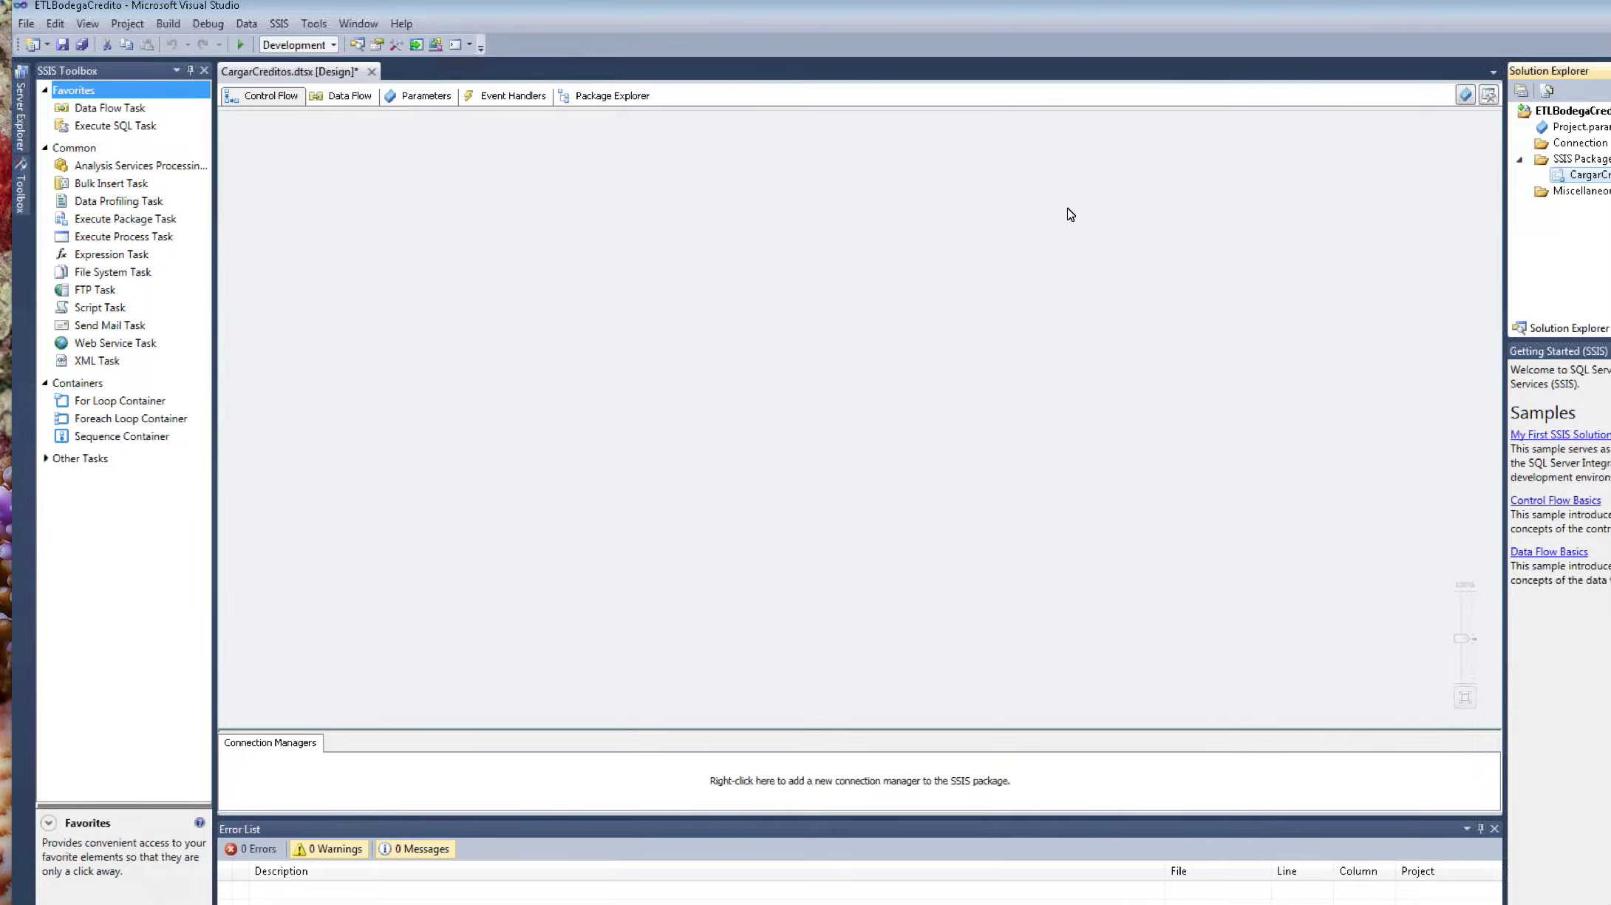
left_click(1547, 91)
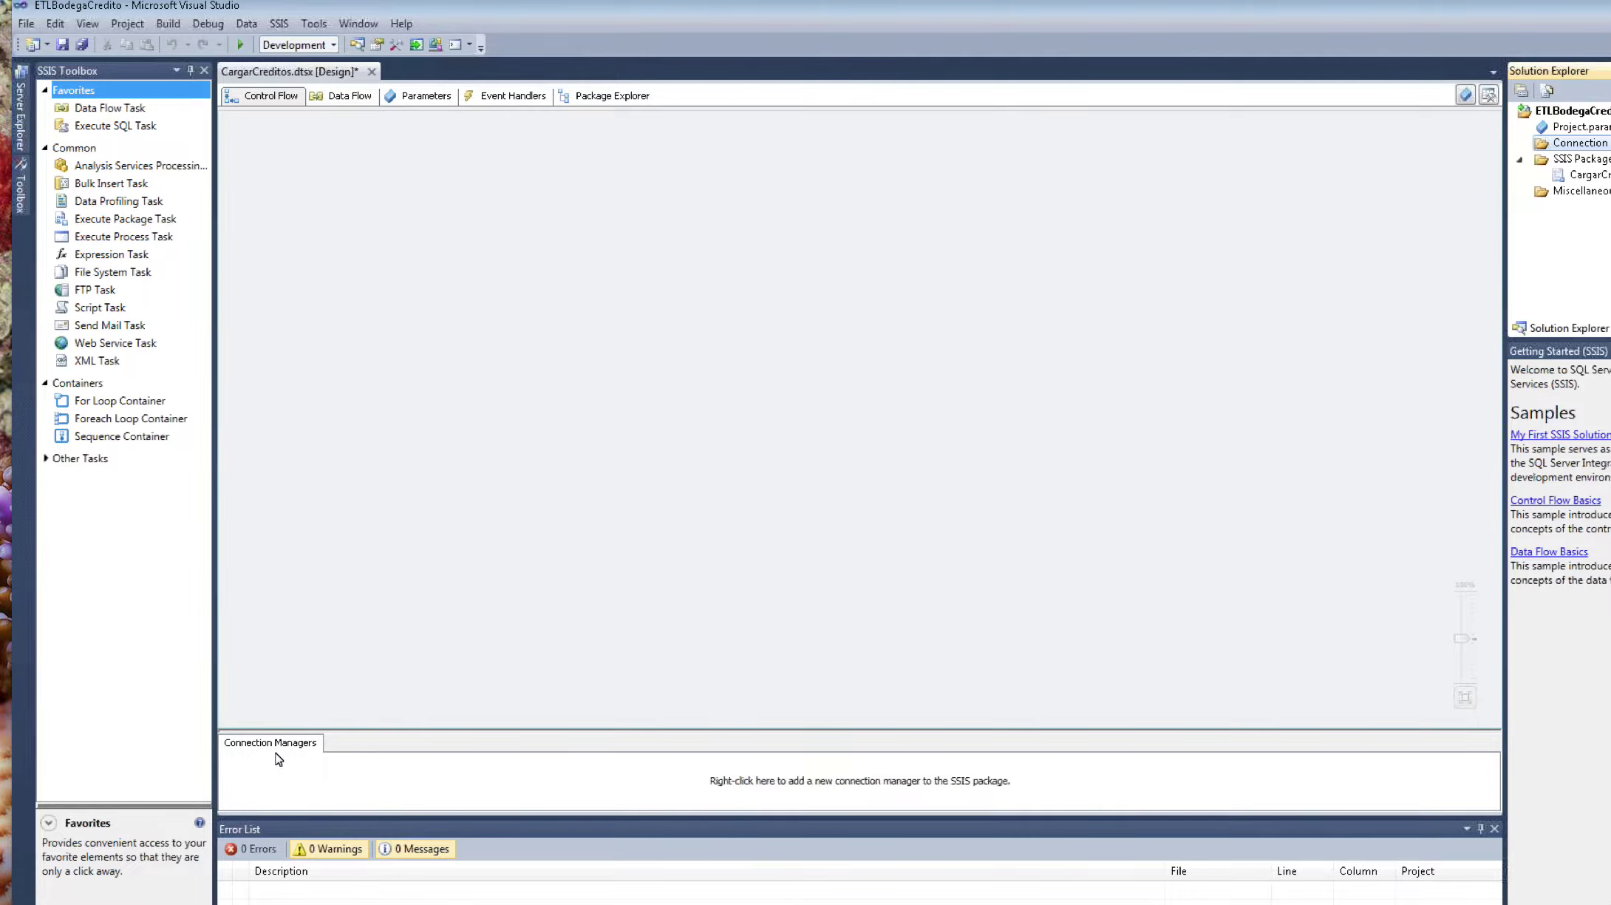
left_click(304, 747)
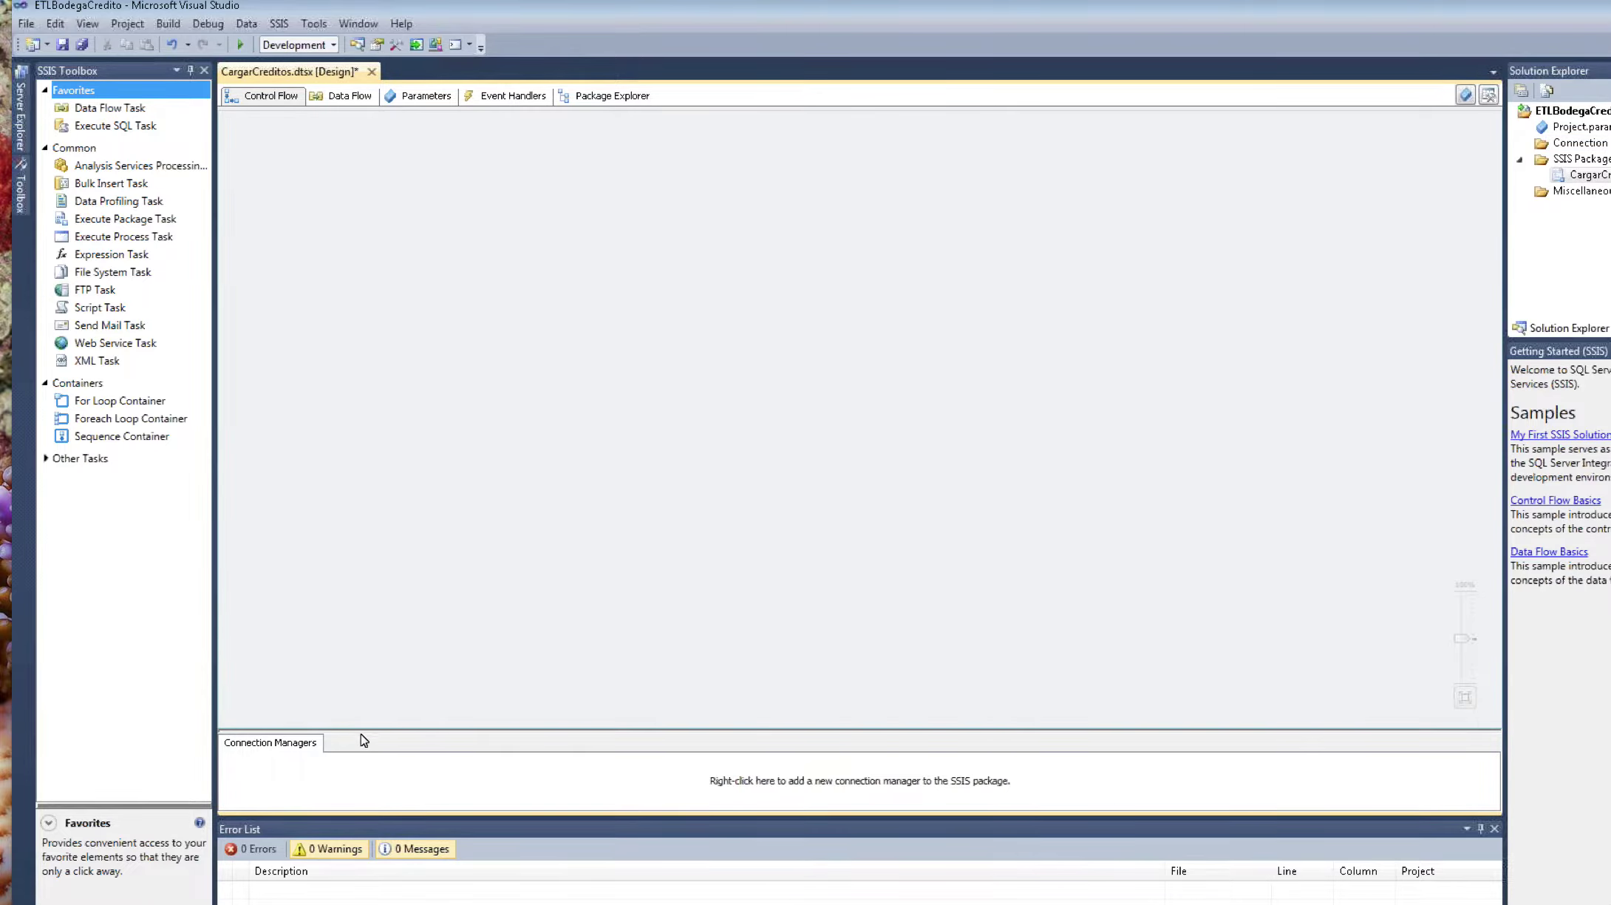
left_click_drag(353, 730, 349, 670)
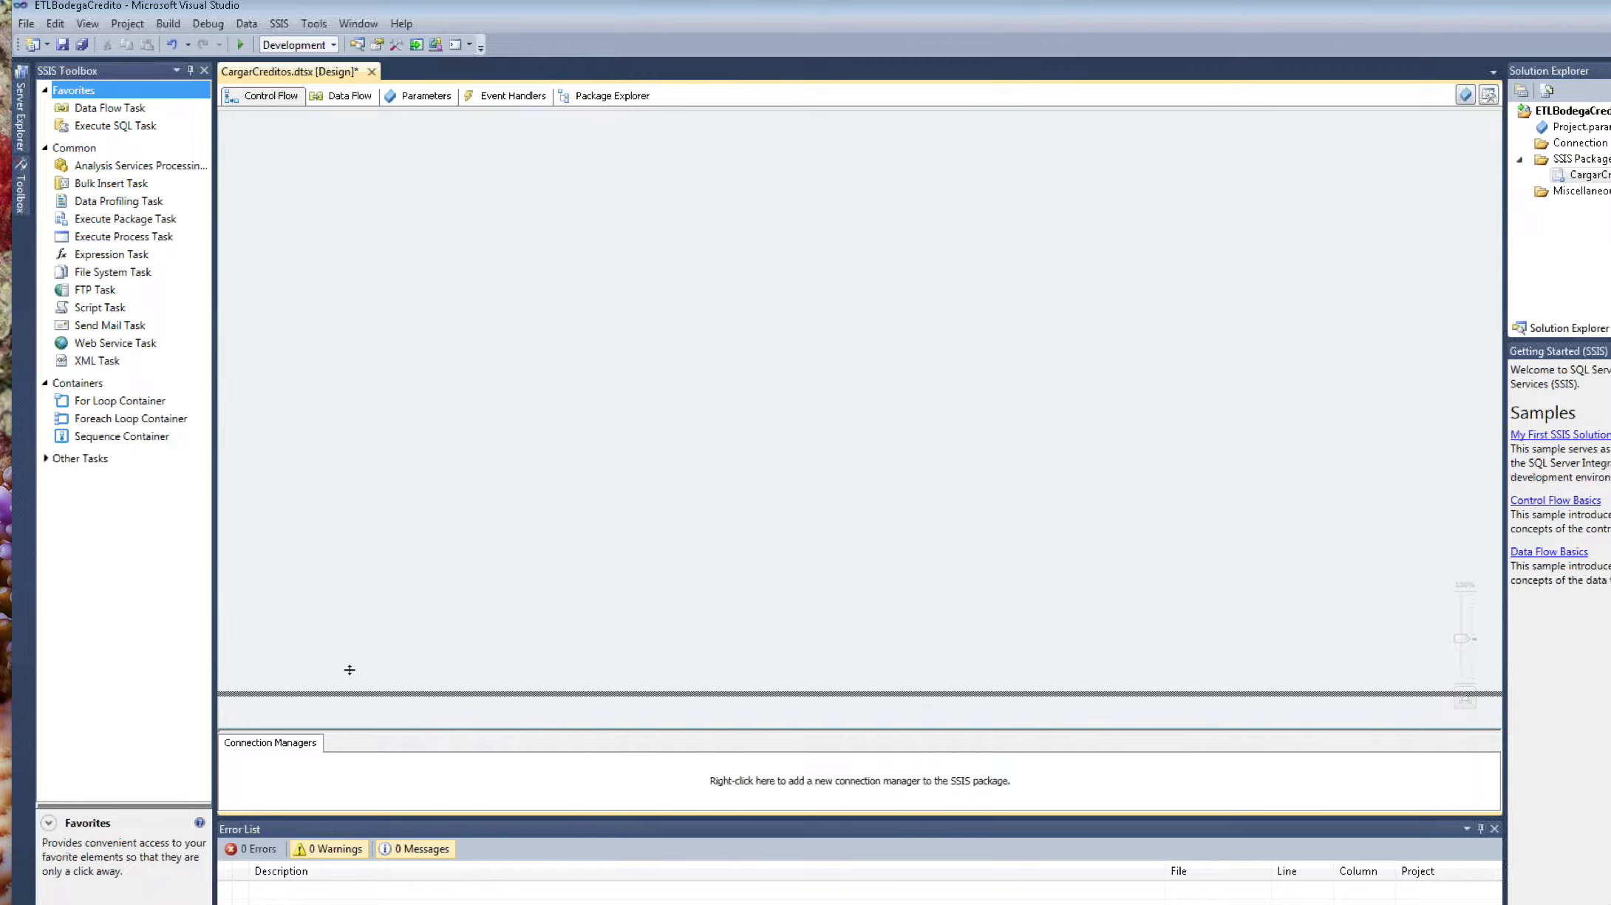
left_click_drag(350, 669, 352, 652)
Step: Start a new project-level connection manager of type OLEDB
right_click(1404, 148)
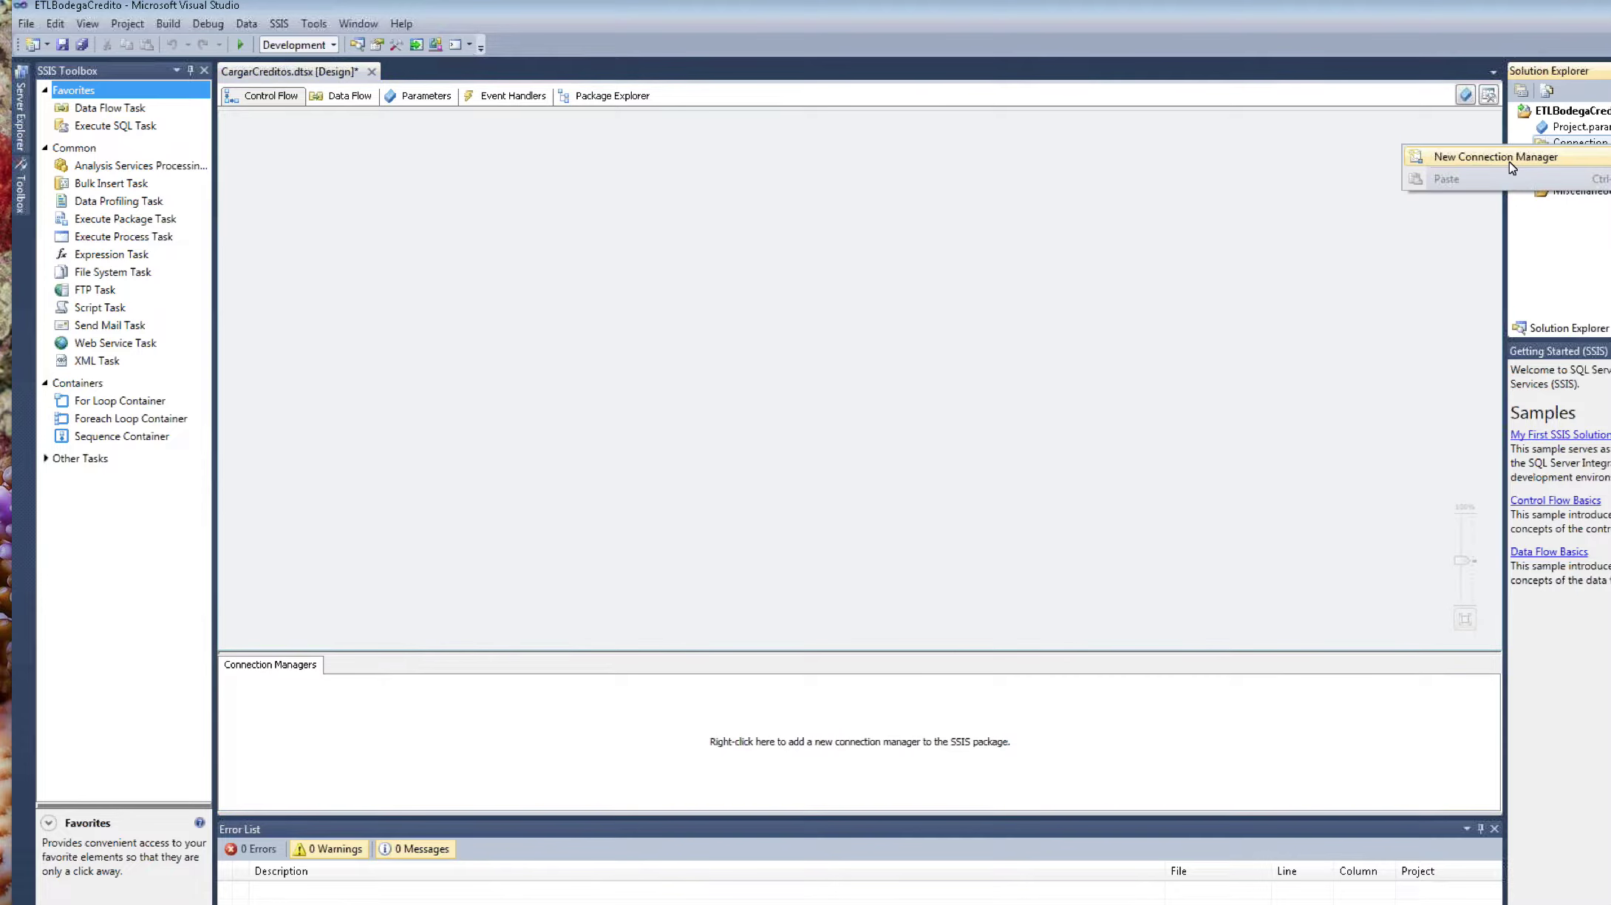
left_click(1512, 158)
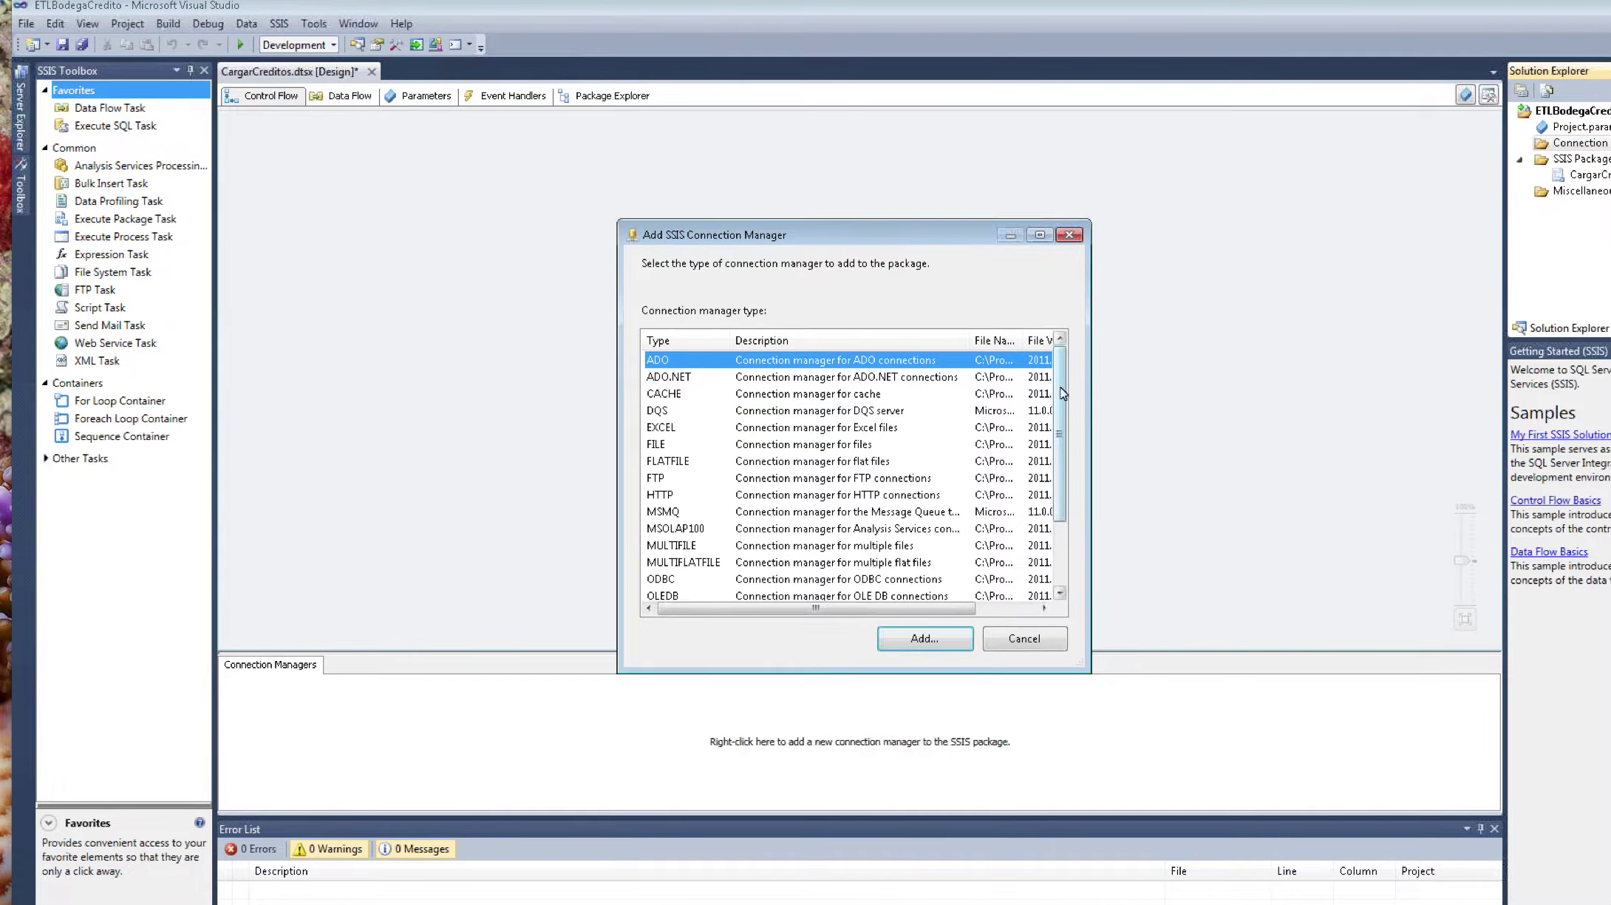
scroll(983, 510, "down", 2)
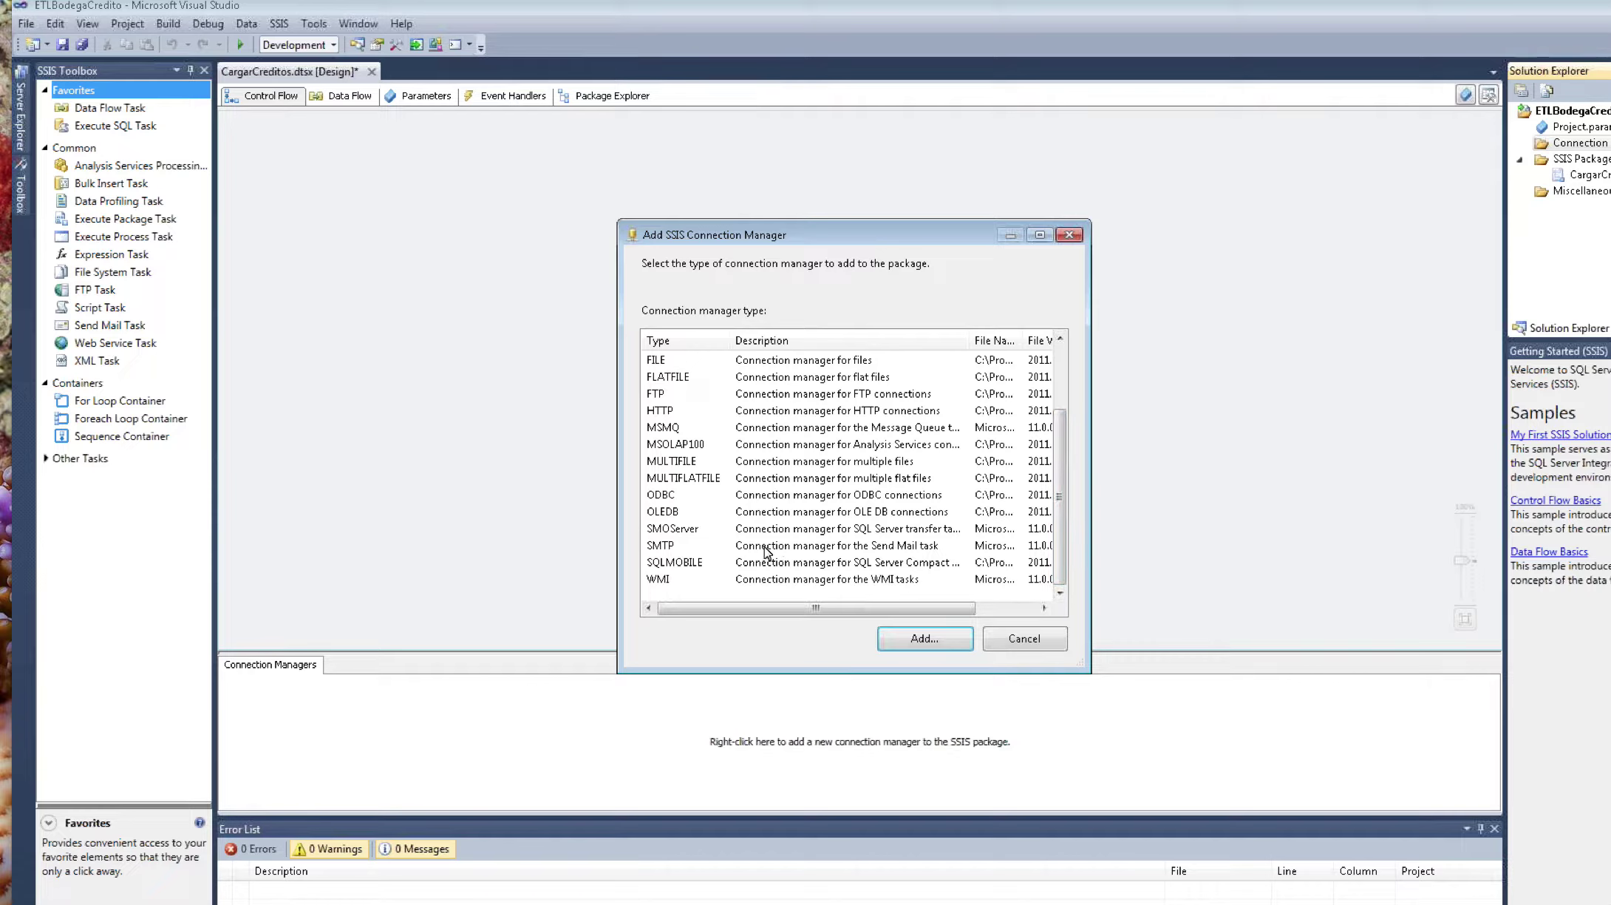
left_click(672, 517)
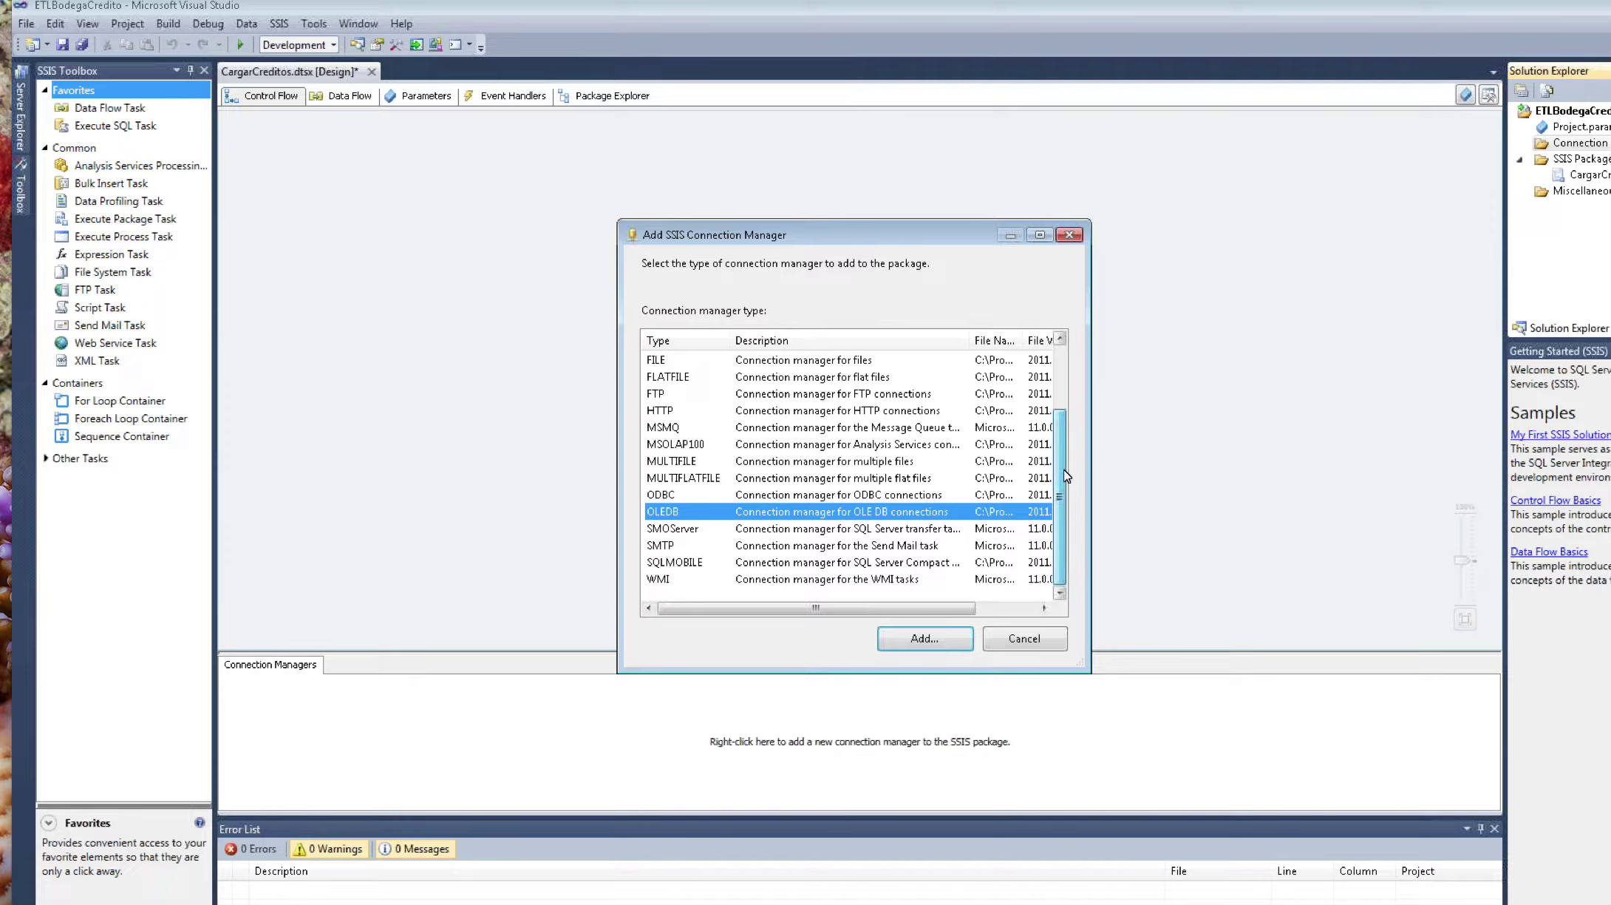
key("Return")
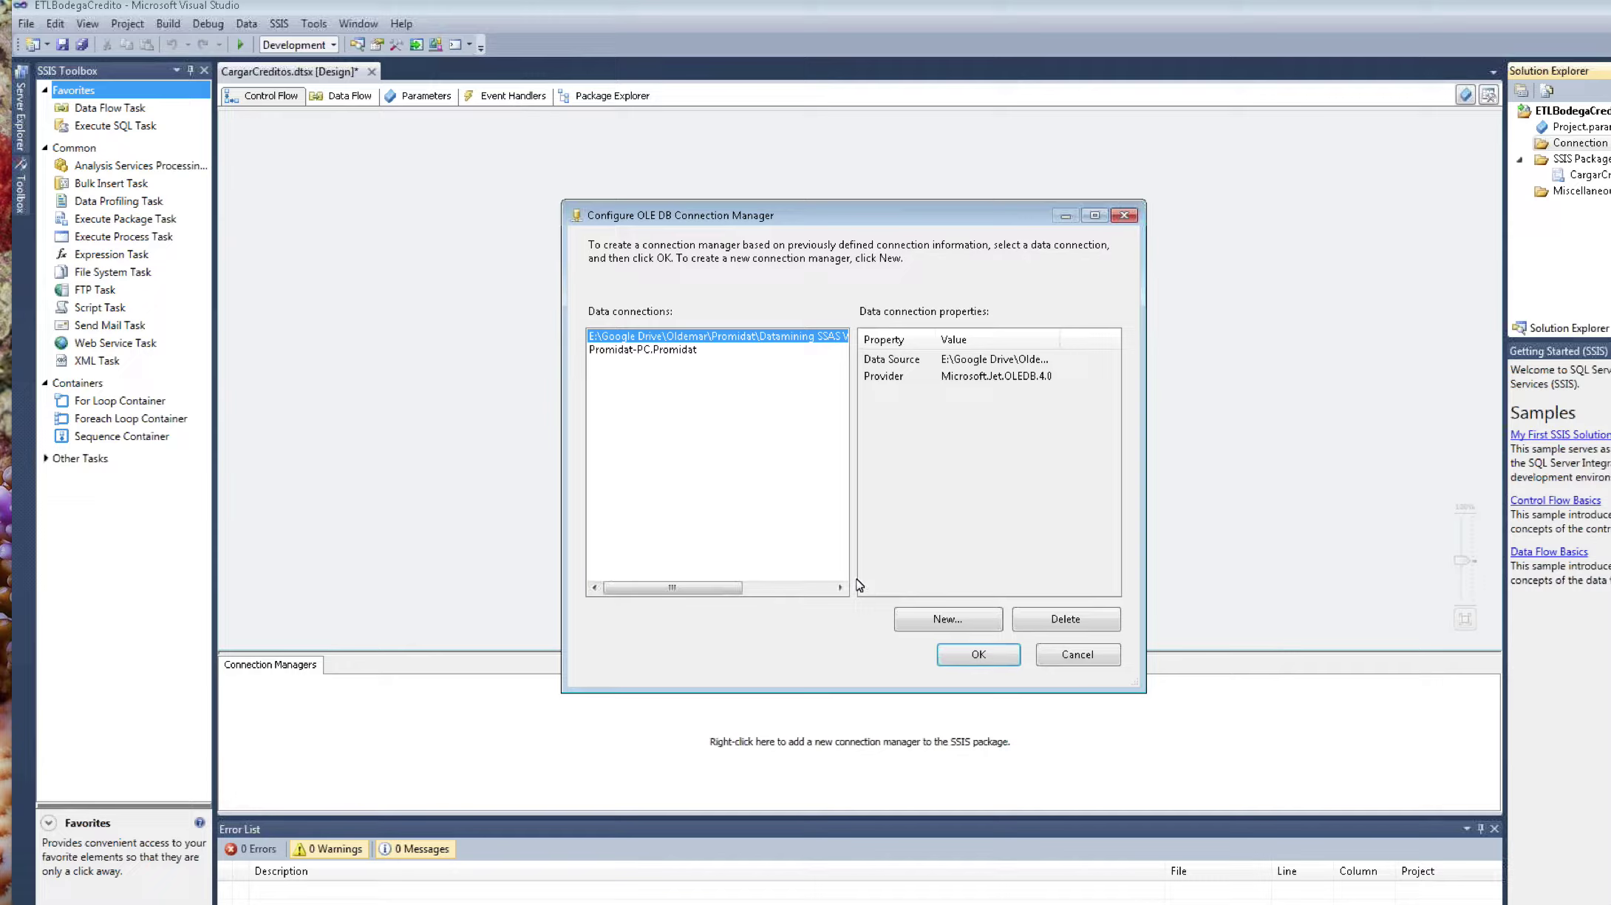
Step: Define a new connection to the Promidat database on server Promidat-PC with Windows Authentication, test it and accept it
left_click(954, 625)
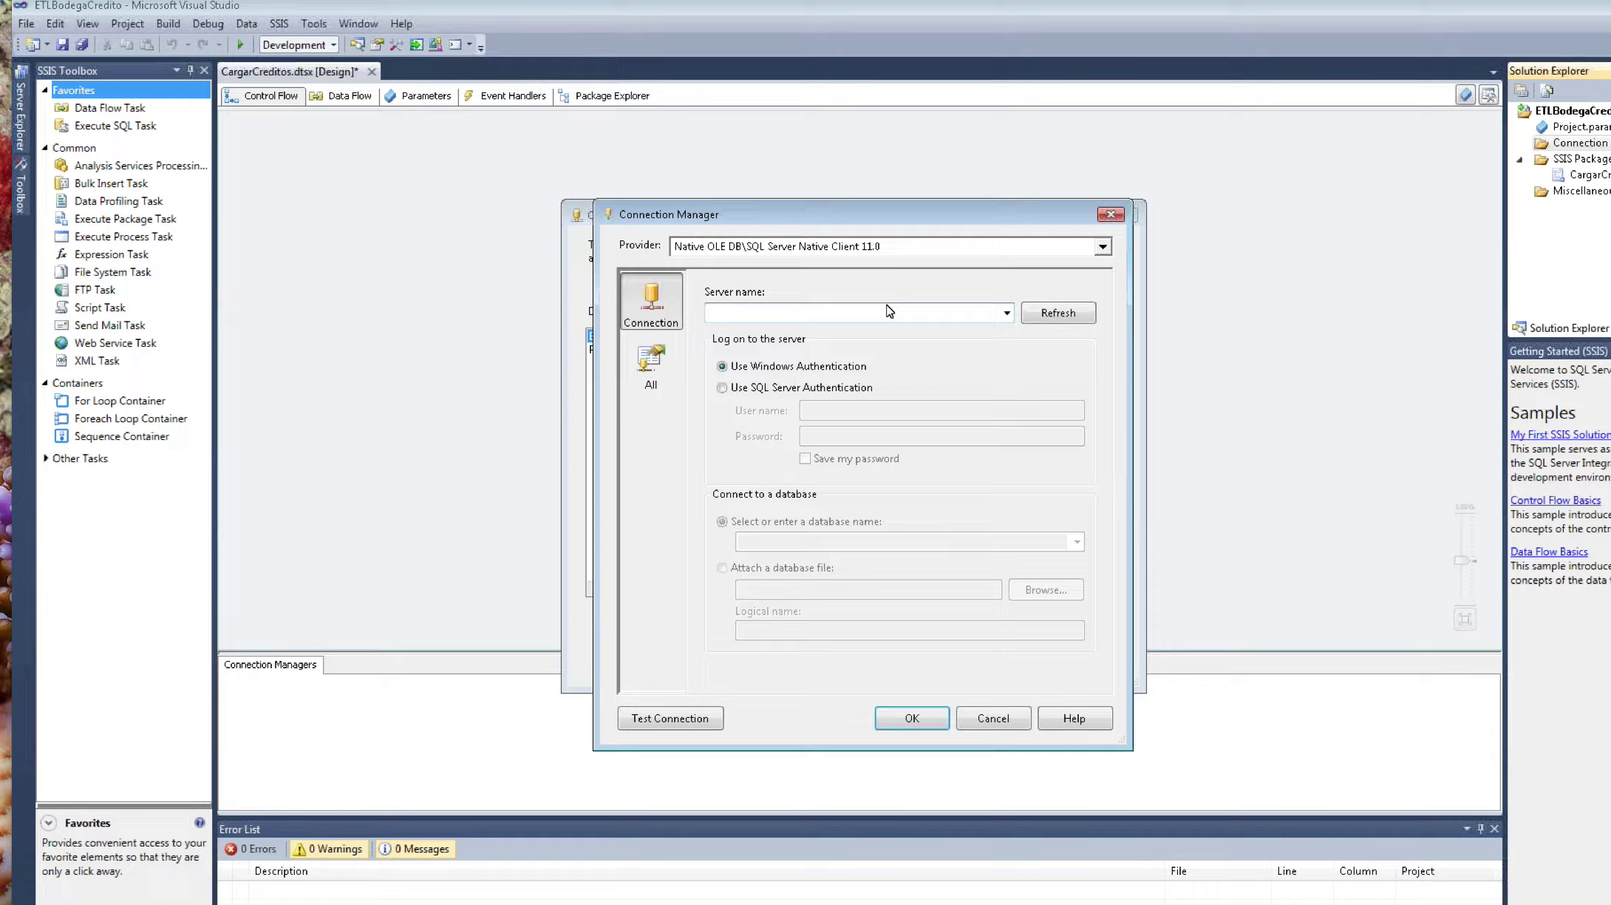
type("Pr")
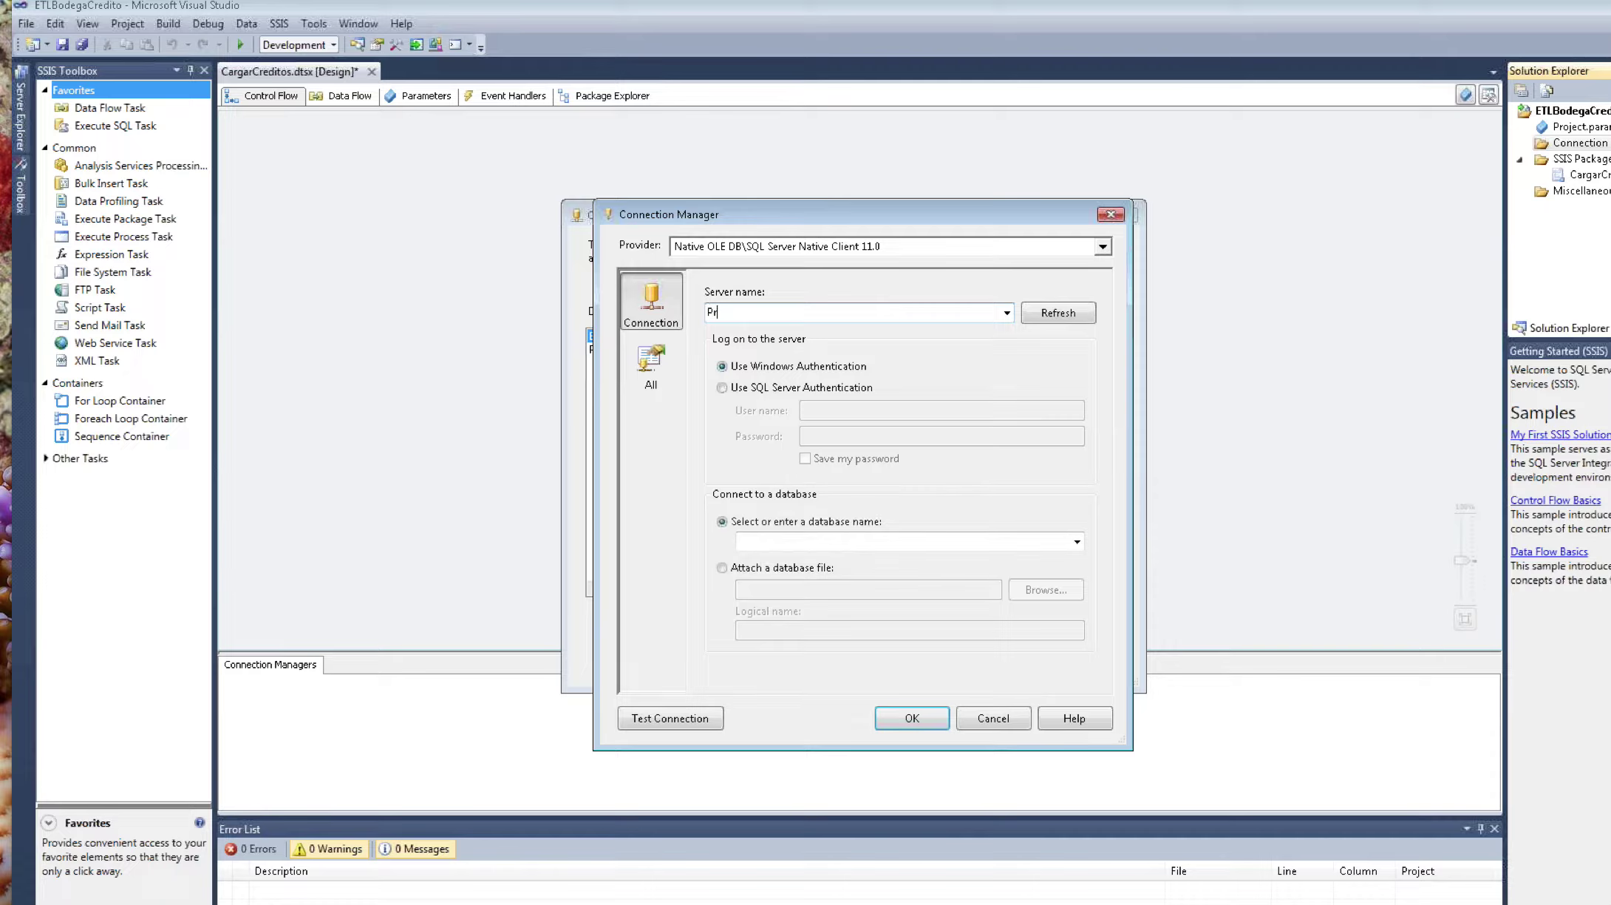
type("omidat-PC")
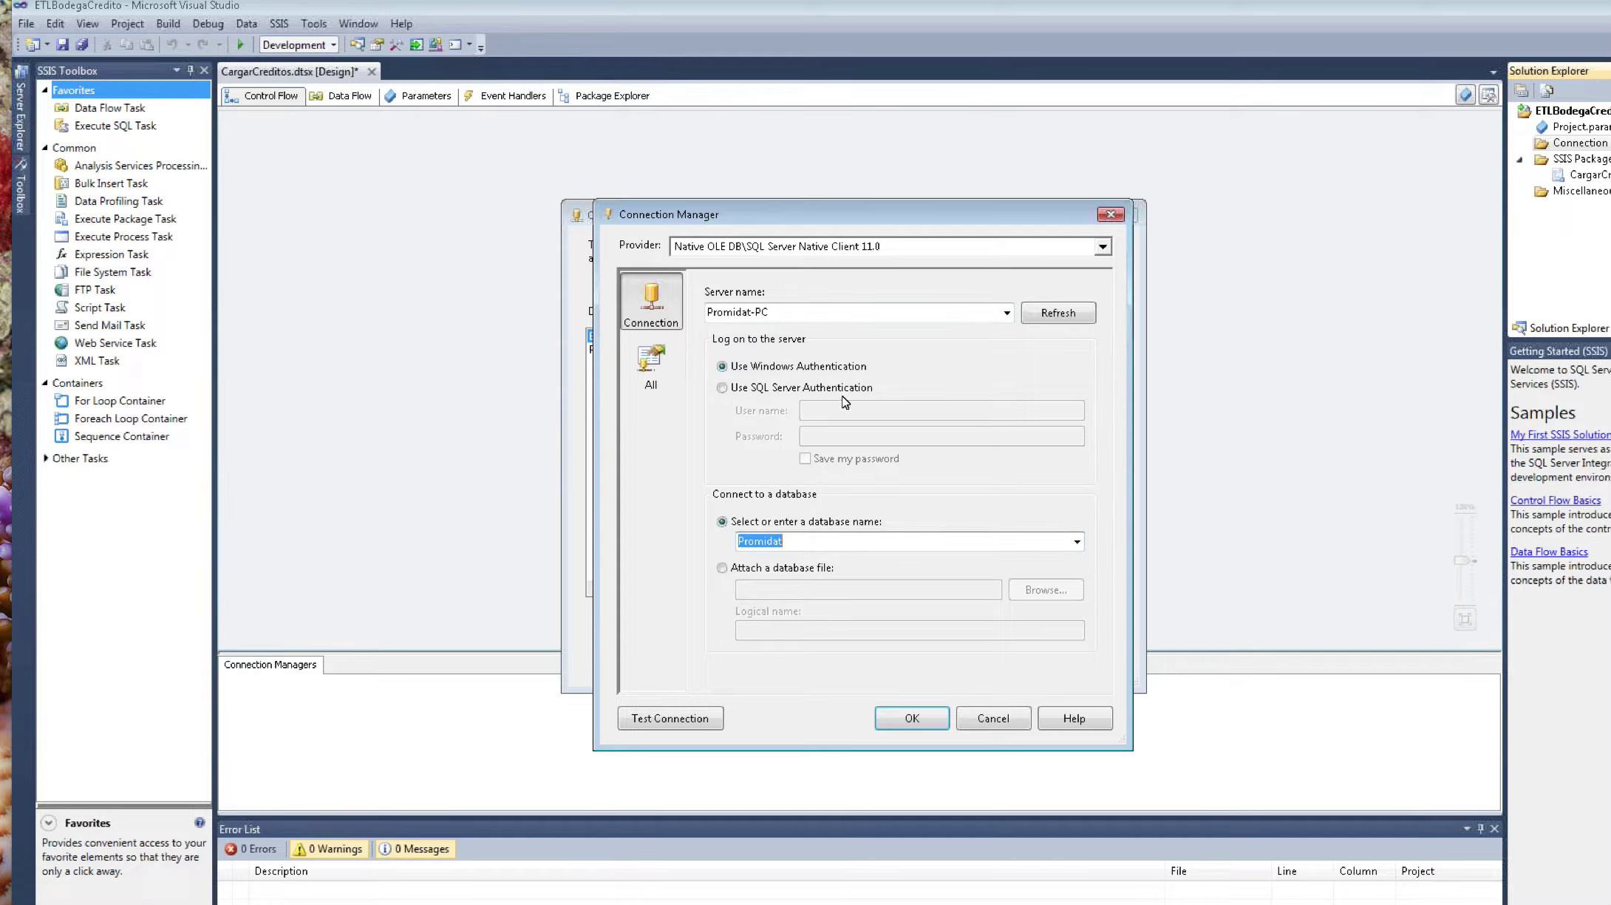
left_click(663, 718)
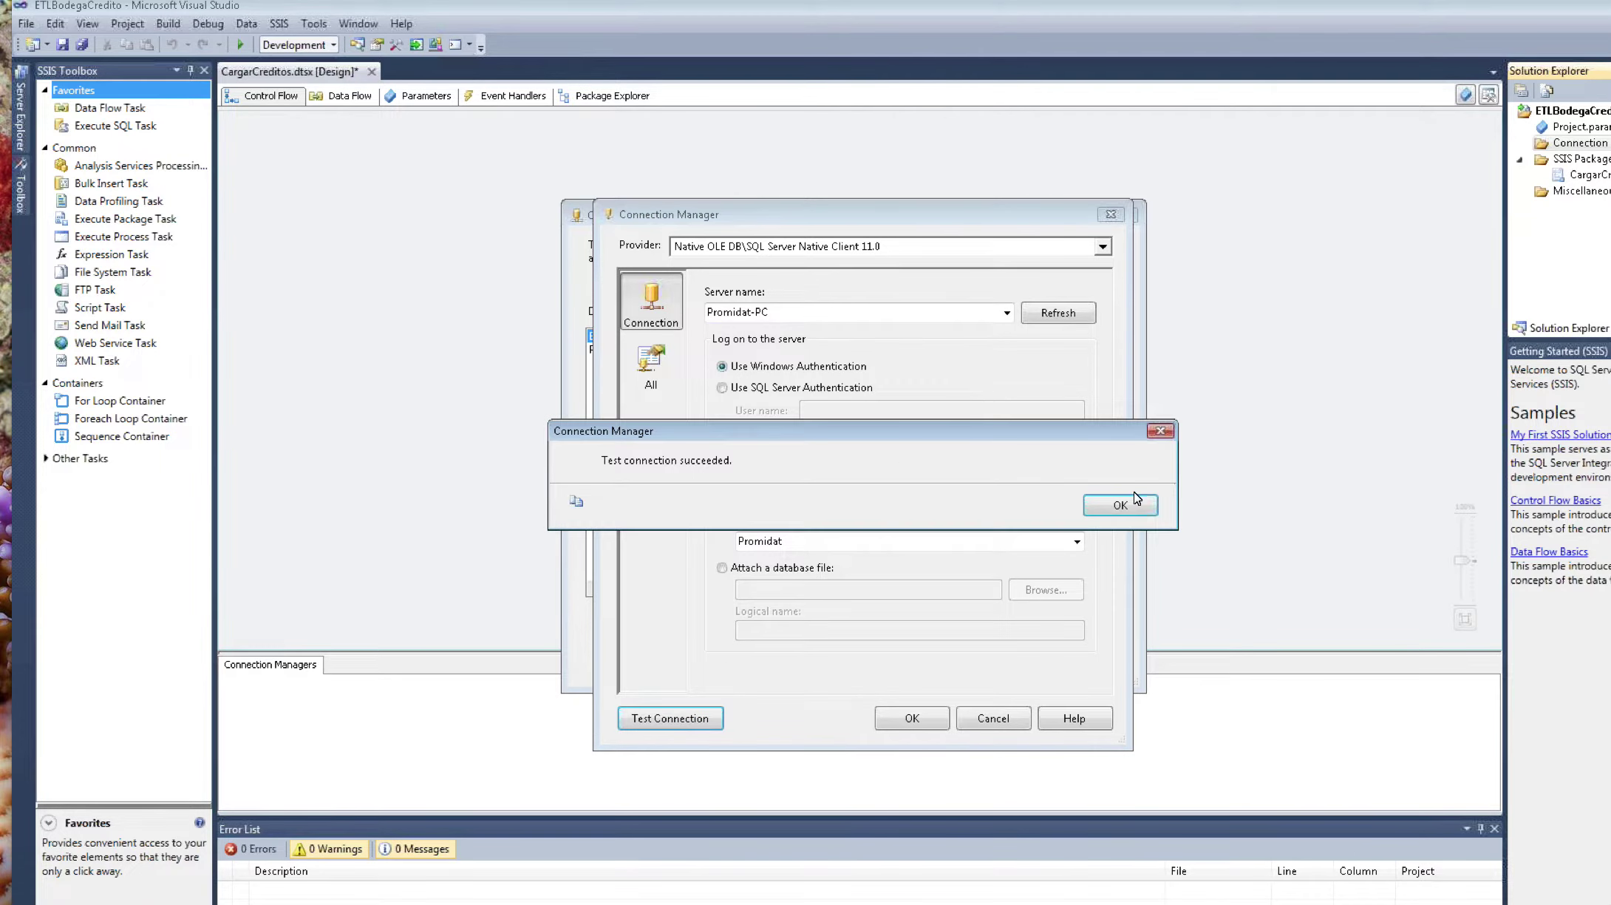
left_click(1120, 504)
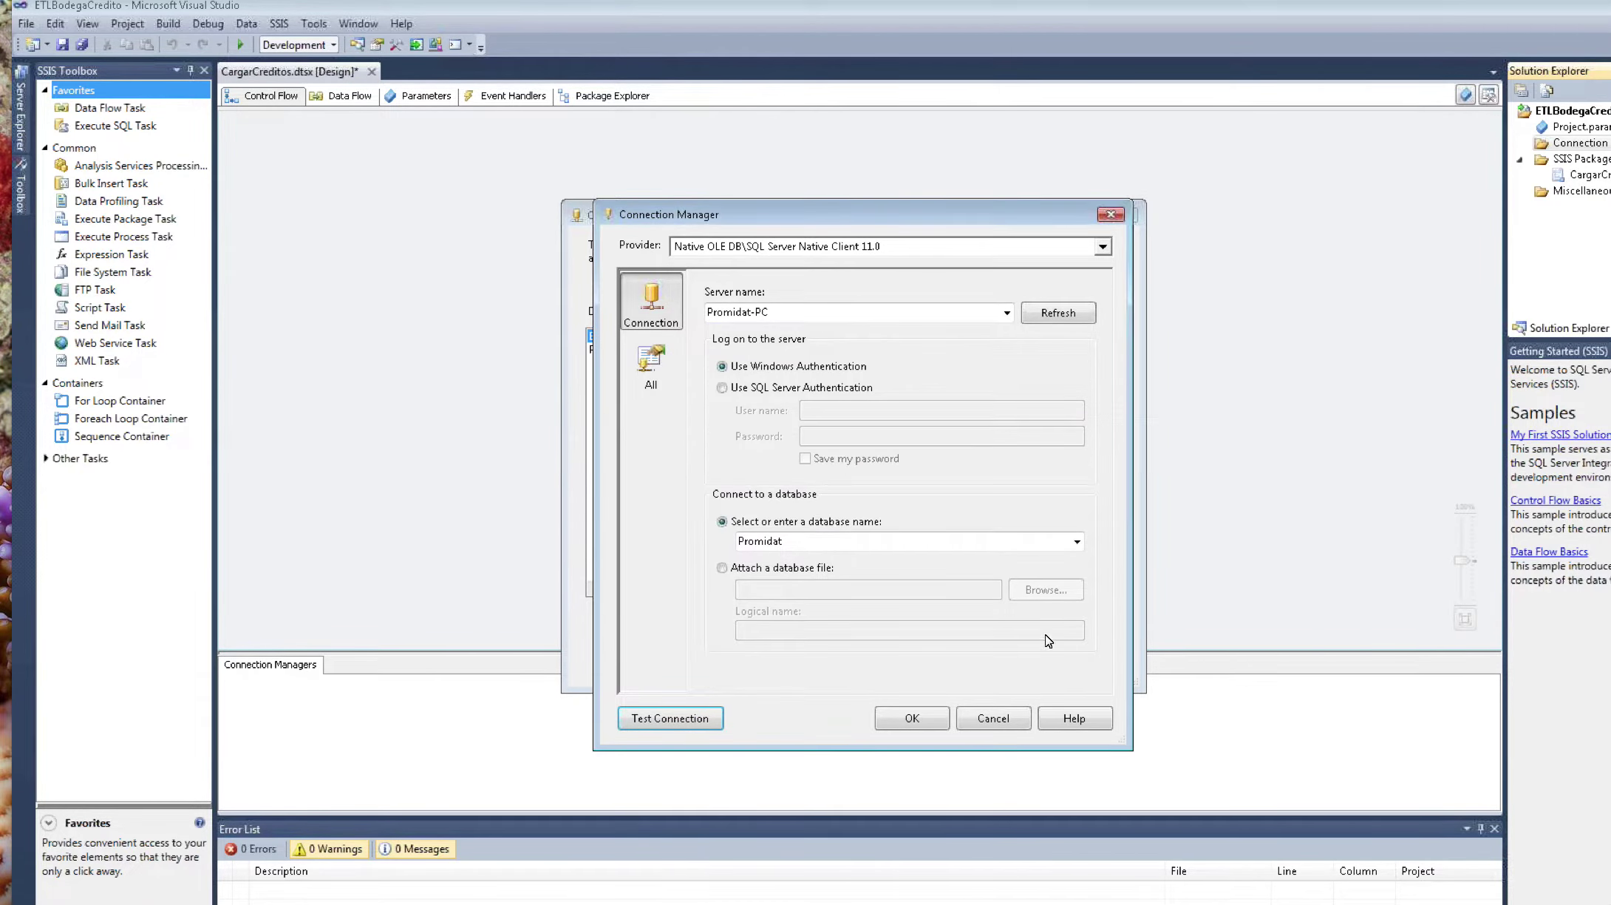
left_click(912, 717)
left_click(980, 654)
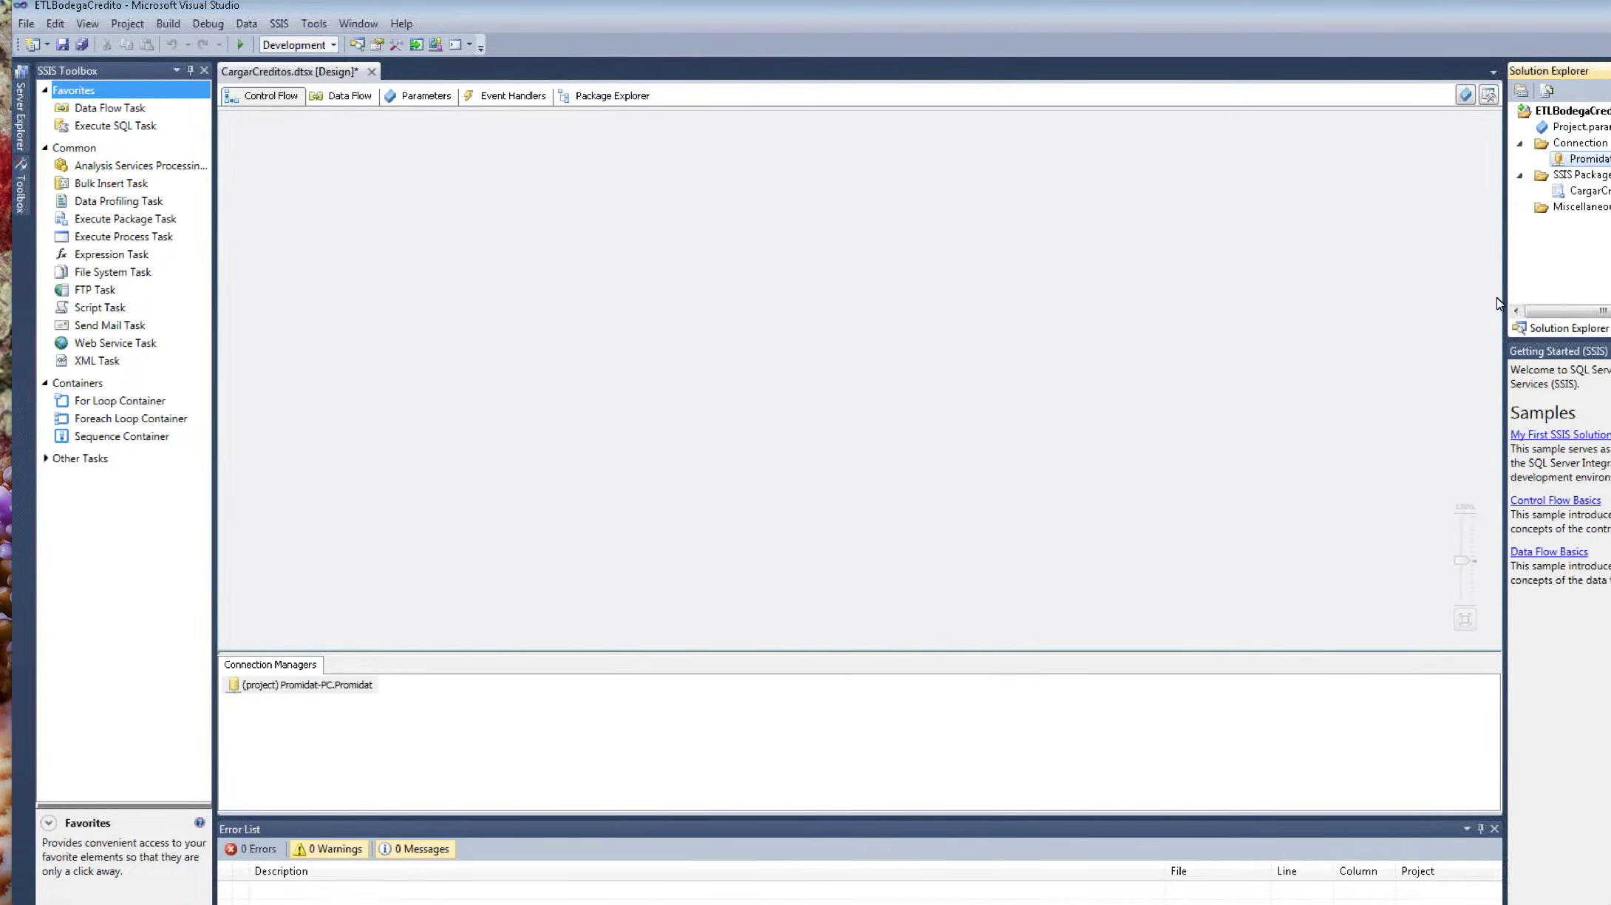
right_click(1582, 146)
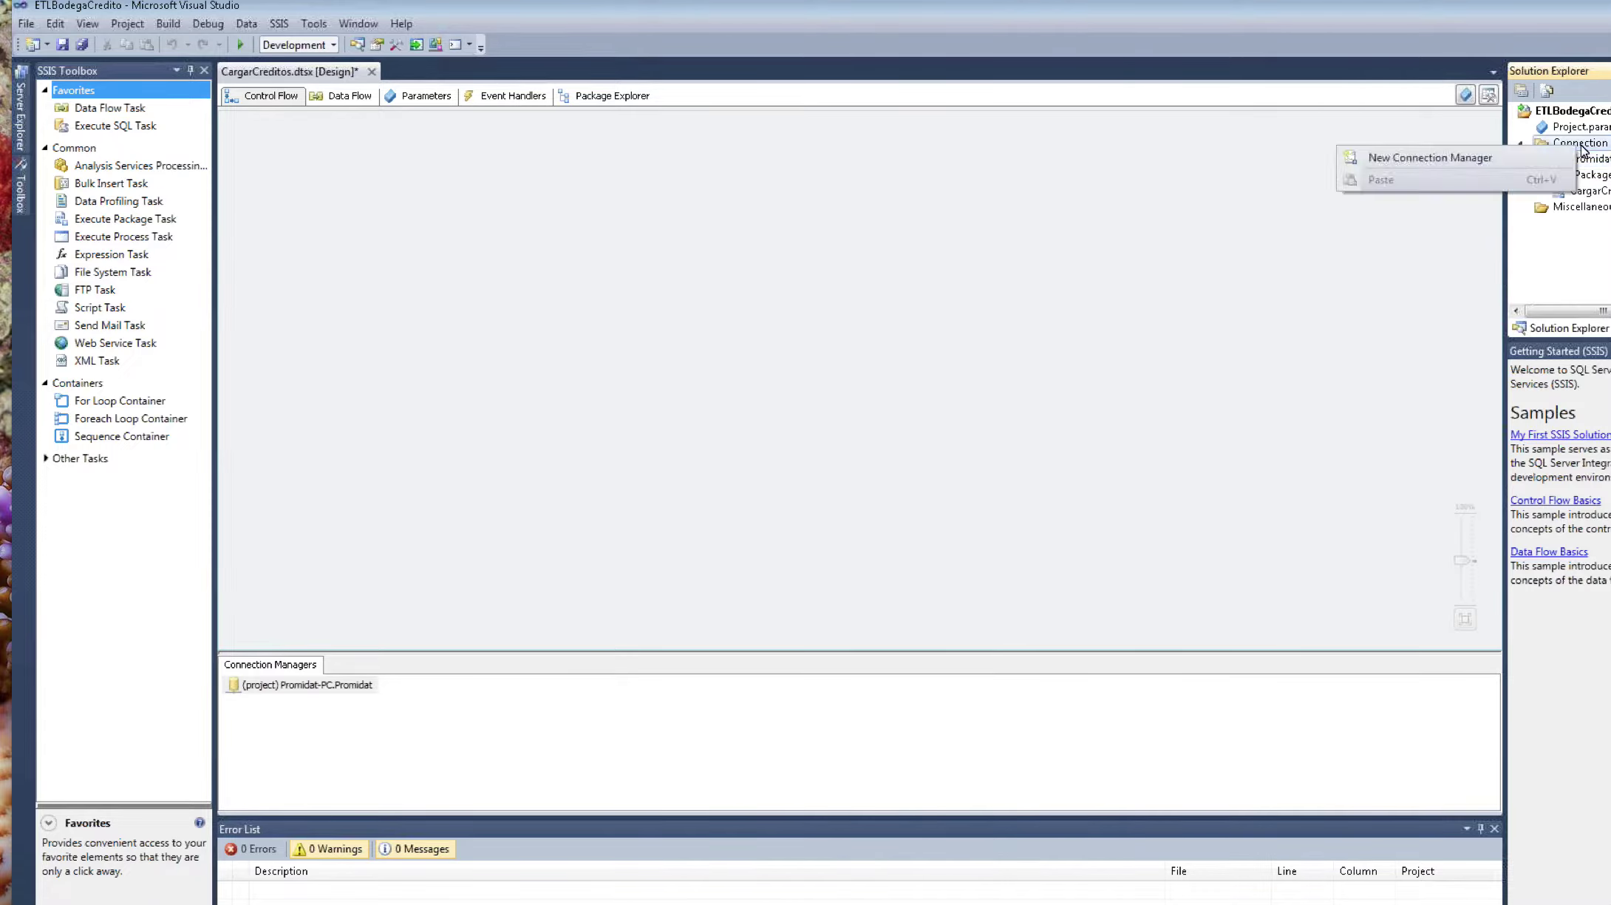
key("Escape")
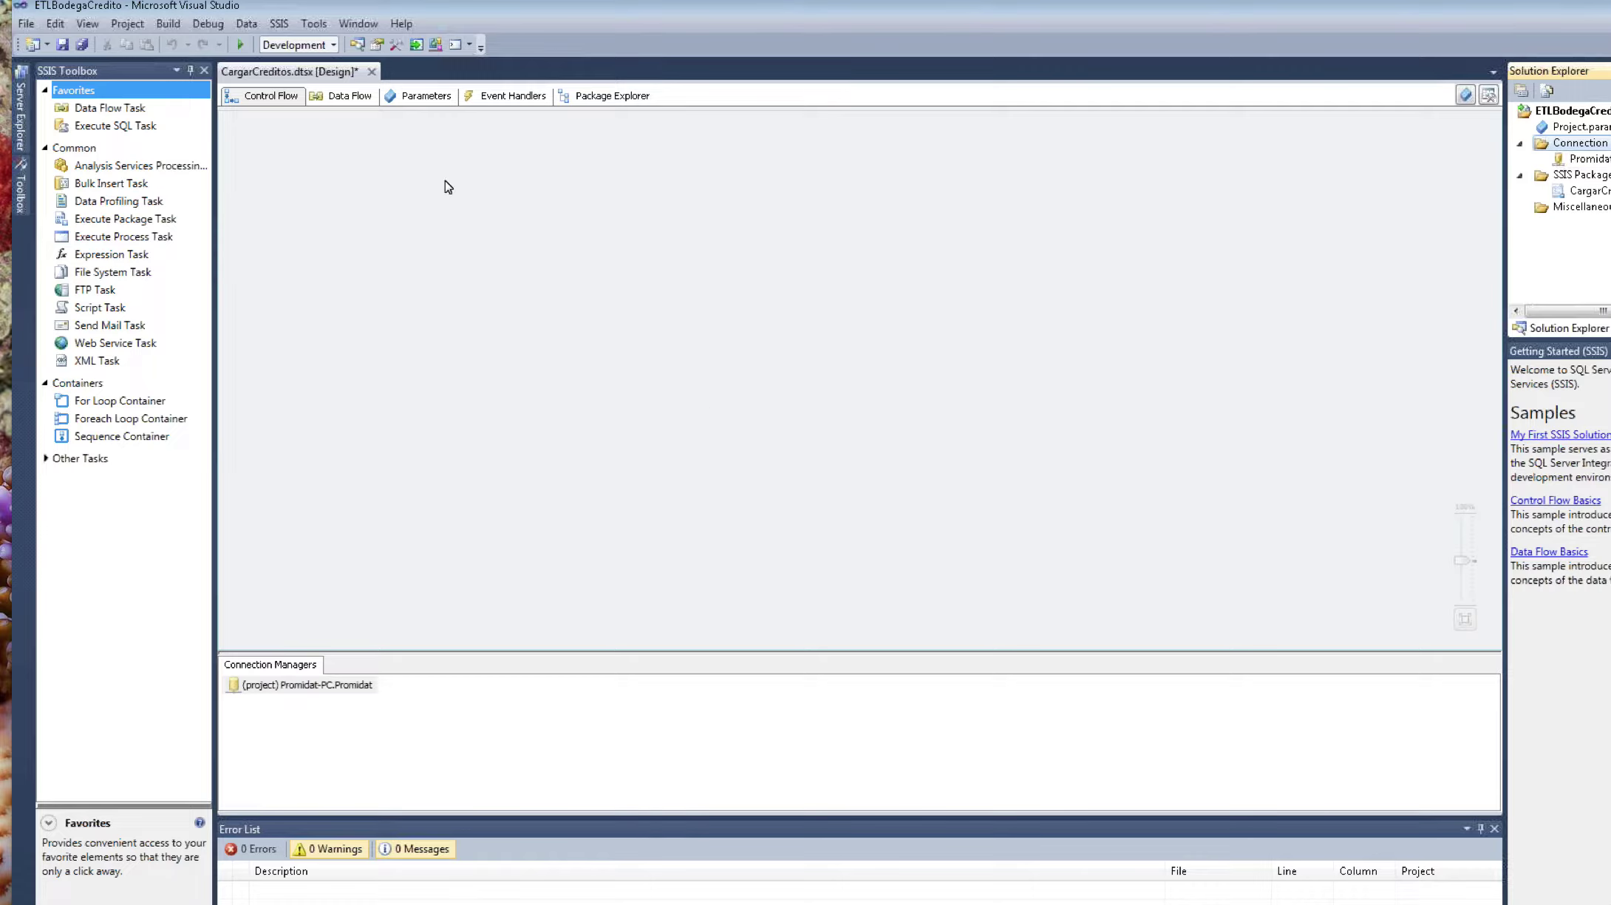
key("Down")
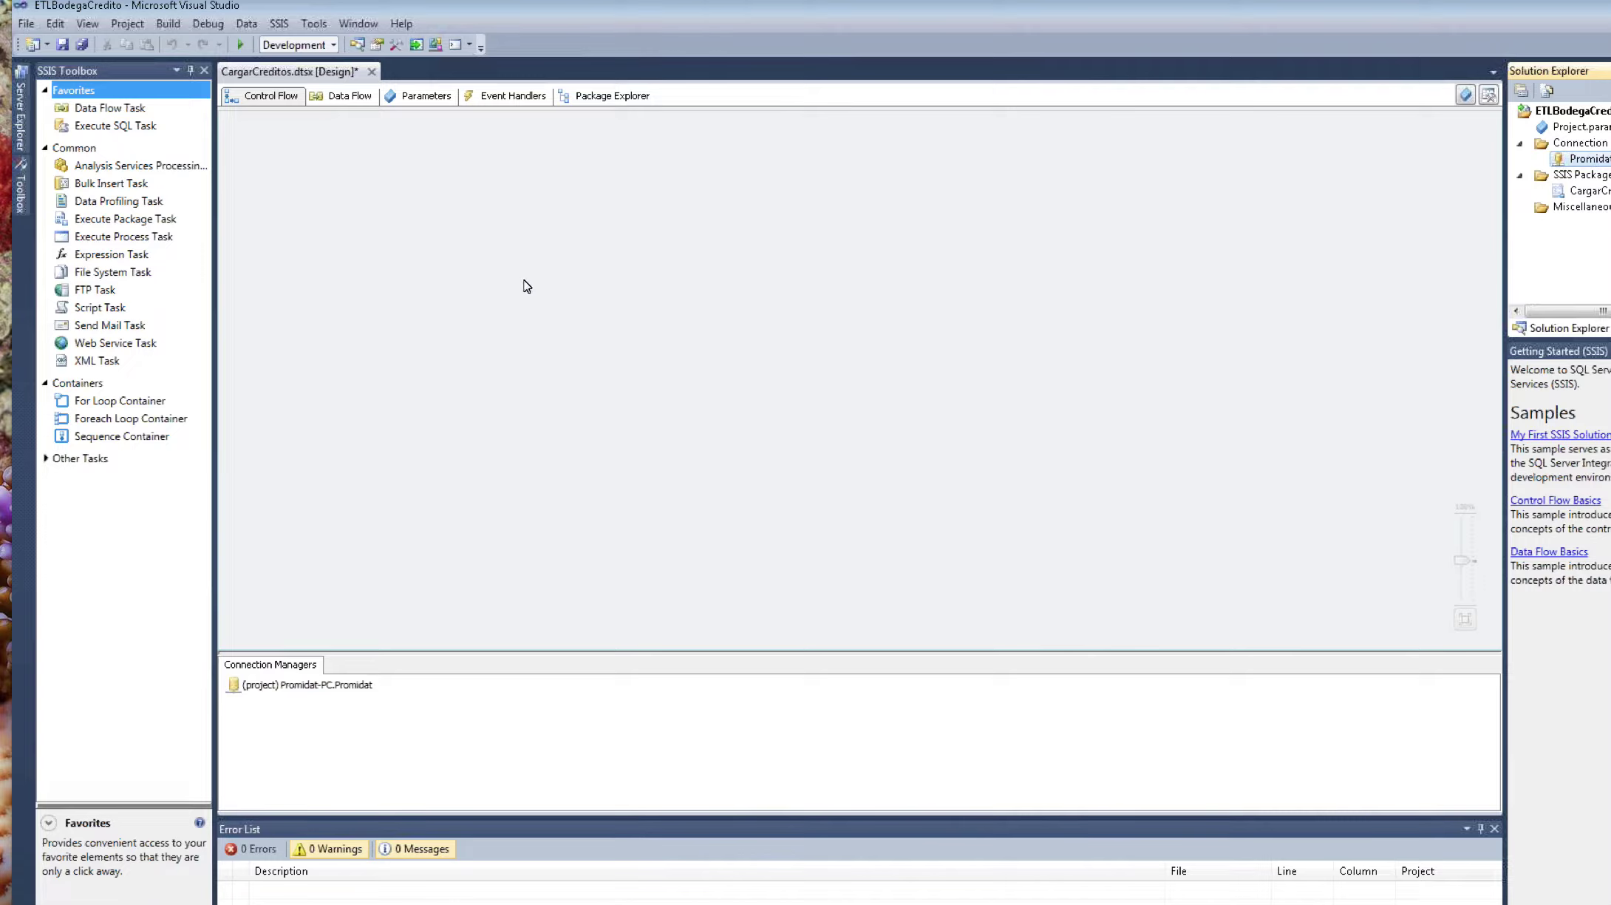
left_click(552, 279)
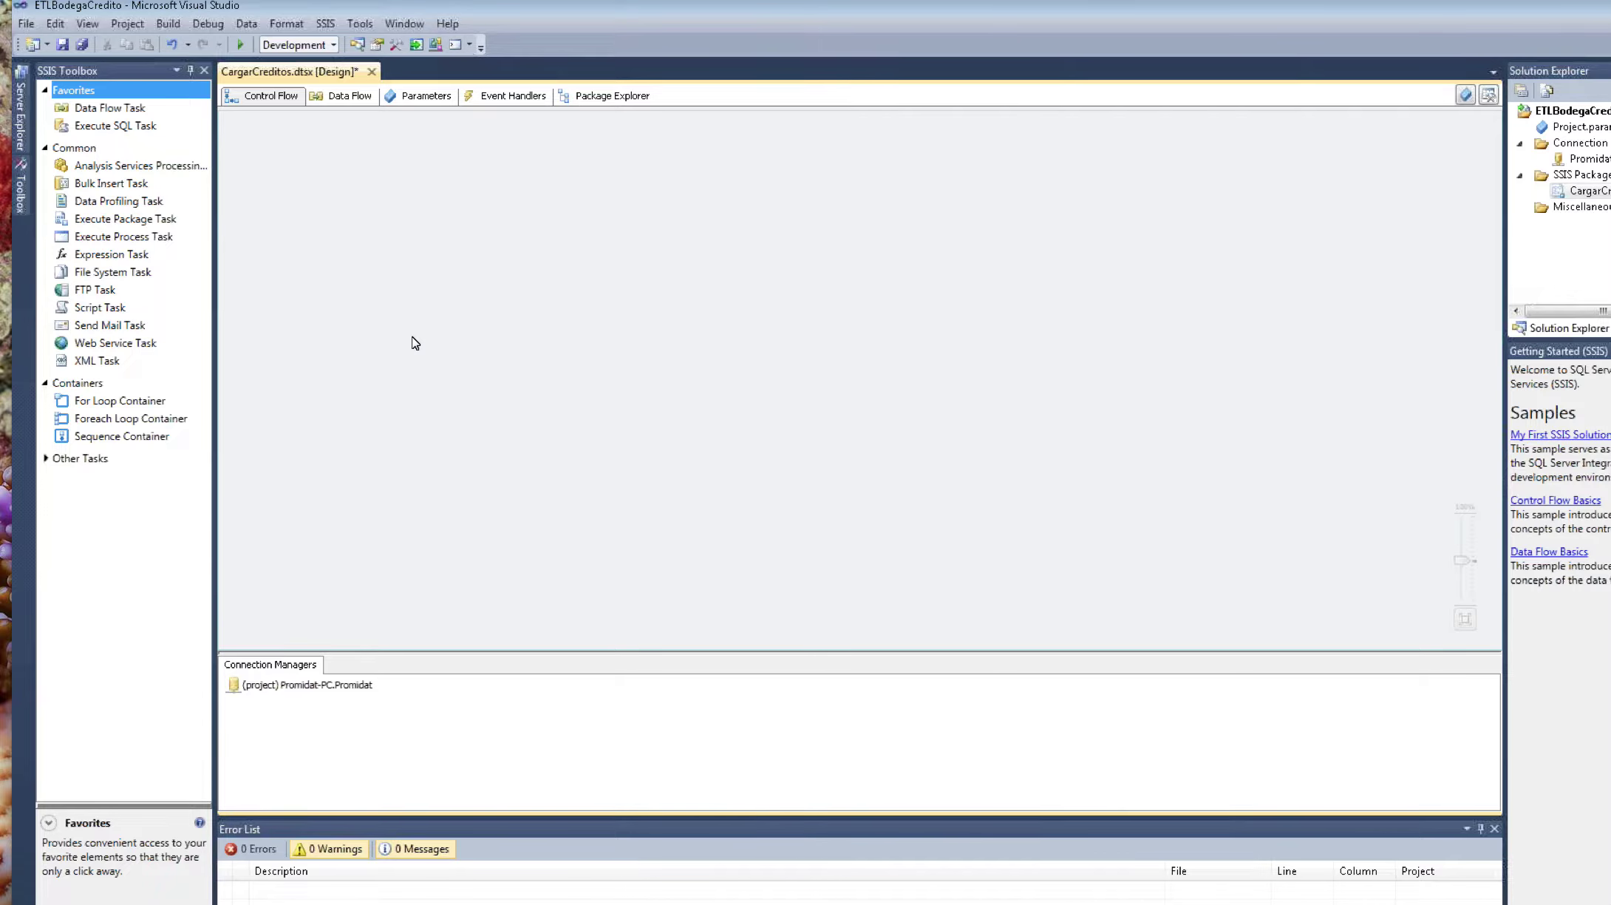
Step: Switch to SQL Server Management Studio and review the ST_Customer and ST_Creditos source diagram against Diagram_Star
key("alt+Tab")
left_click(876, 94)
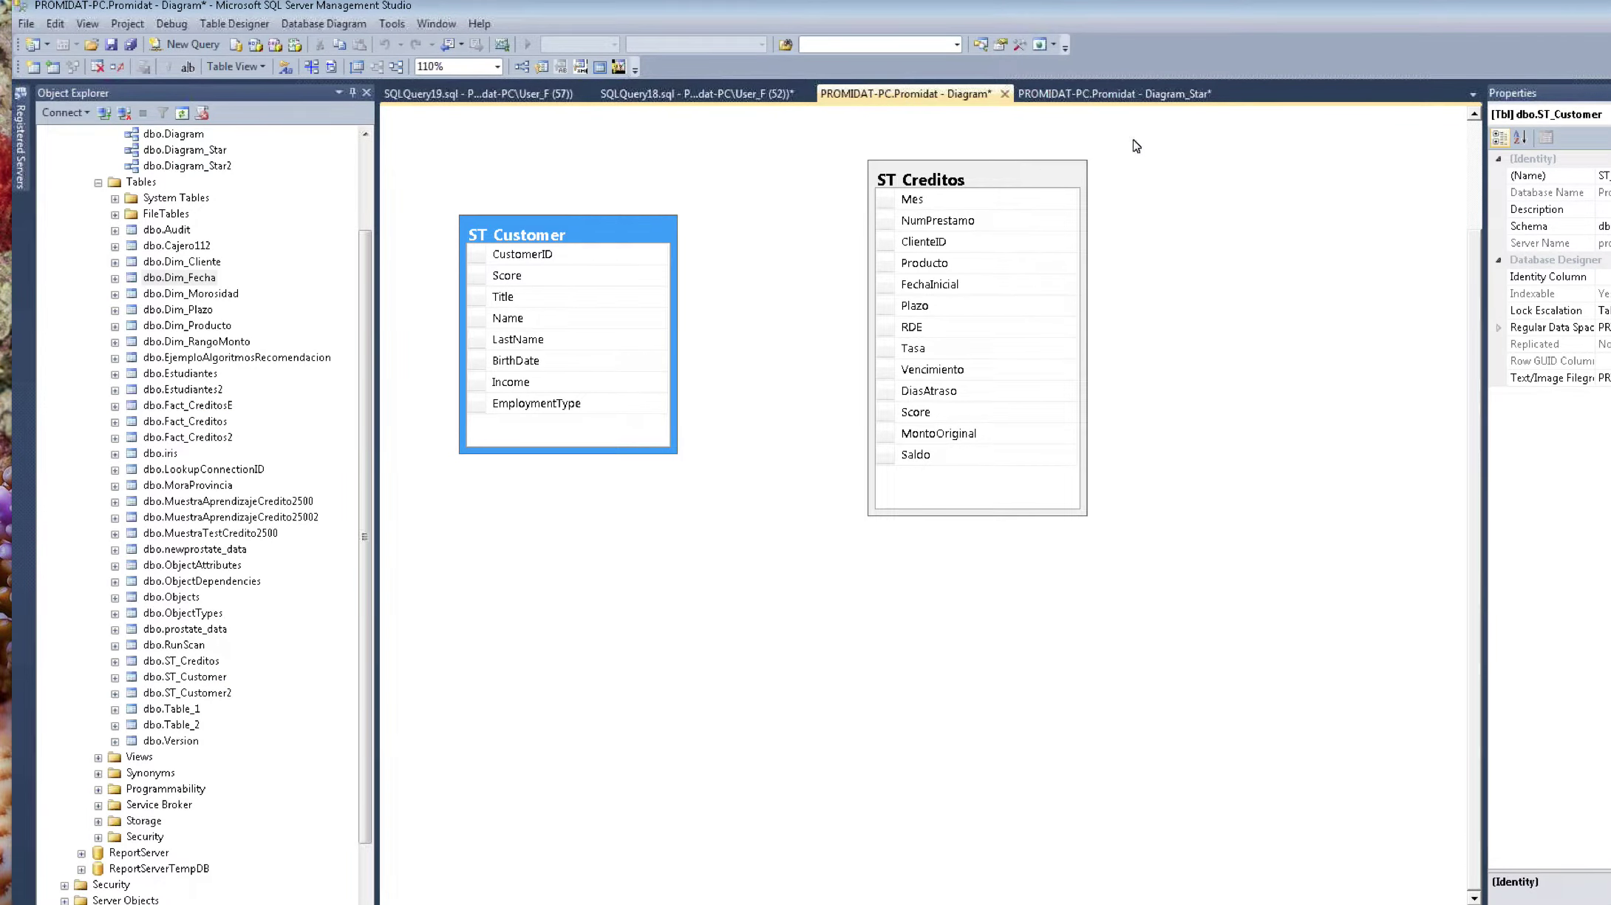
left_click(1148, 93)
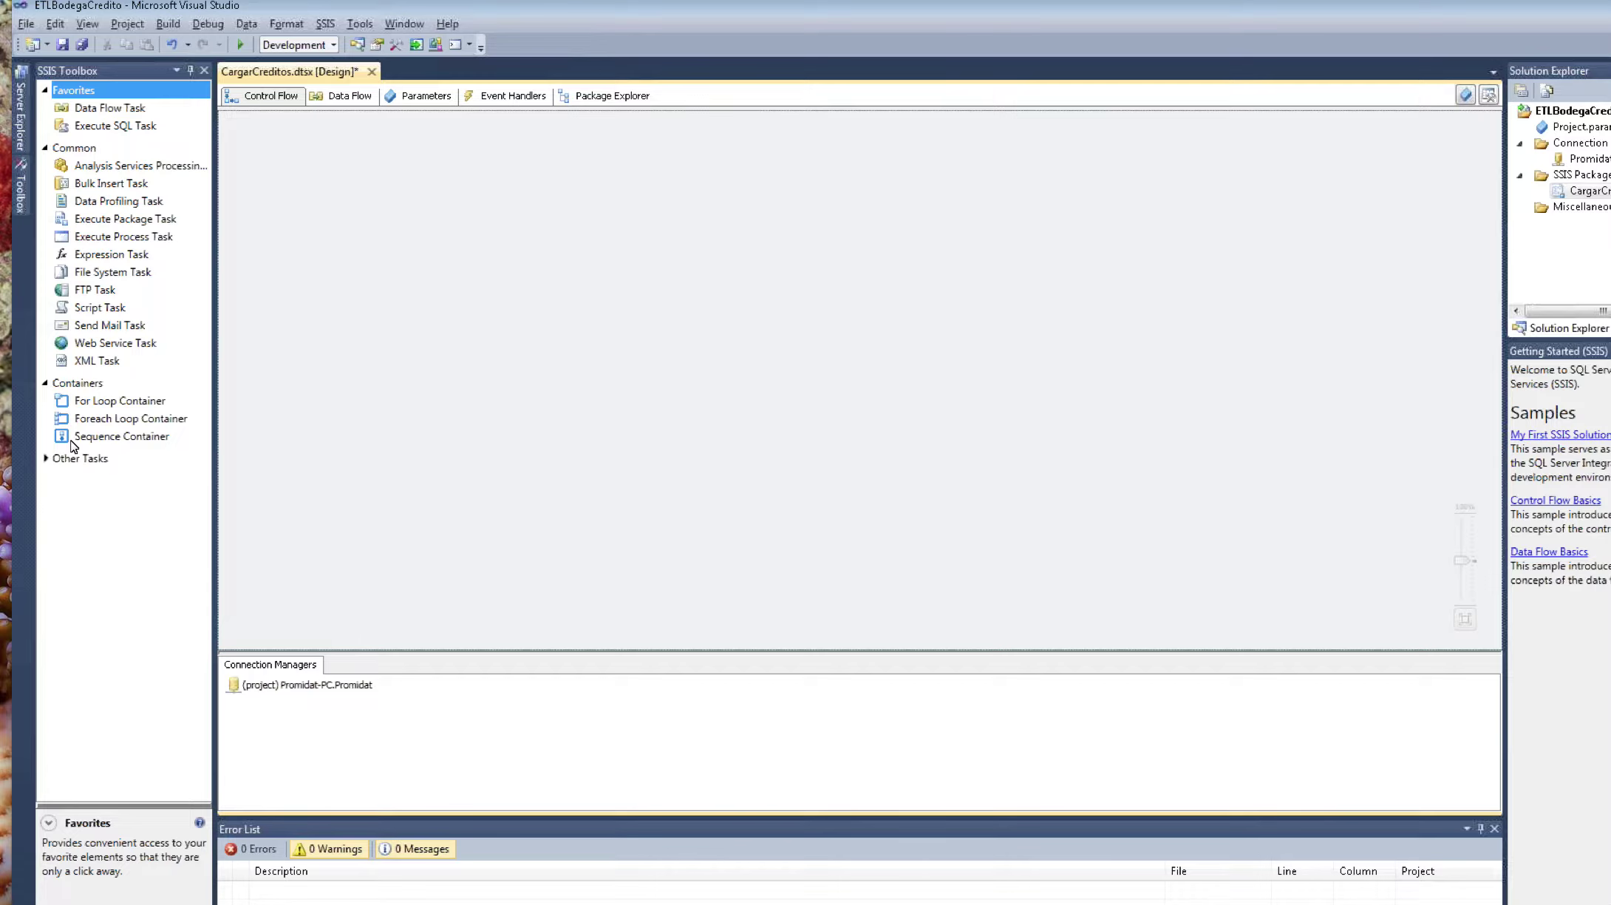
Step: Return to Visual Studio, add a Sequence Container named CargarClientes to the control flow and select it
left_click_drag(71, 442, 646, 187)
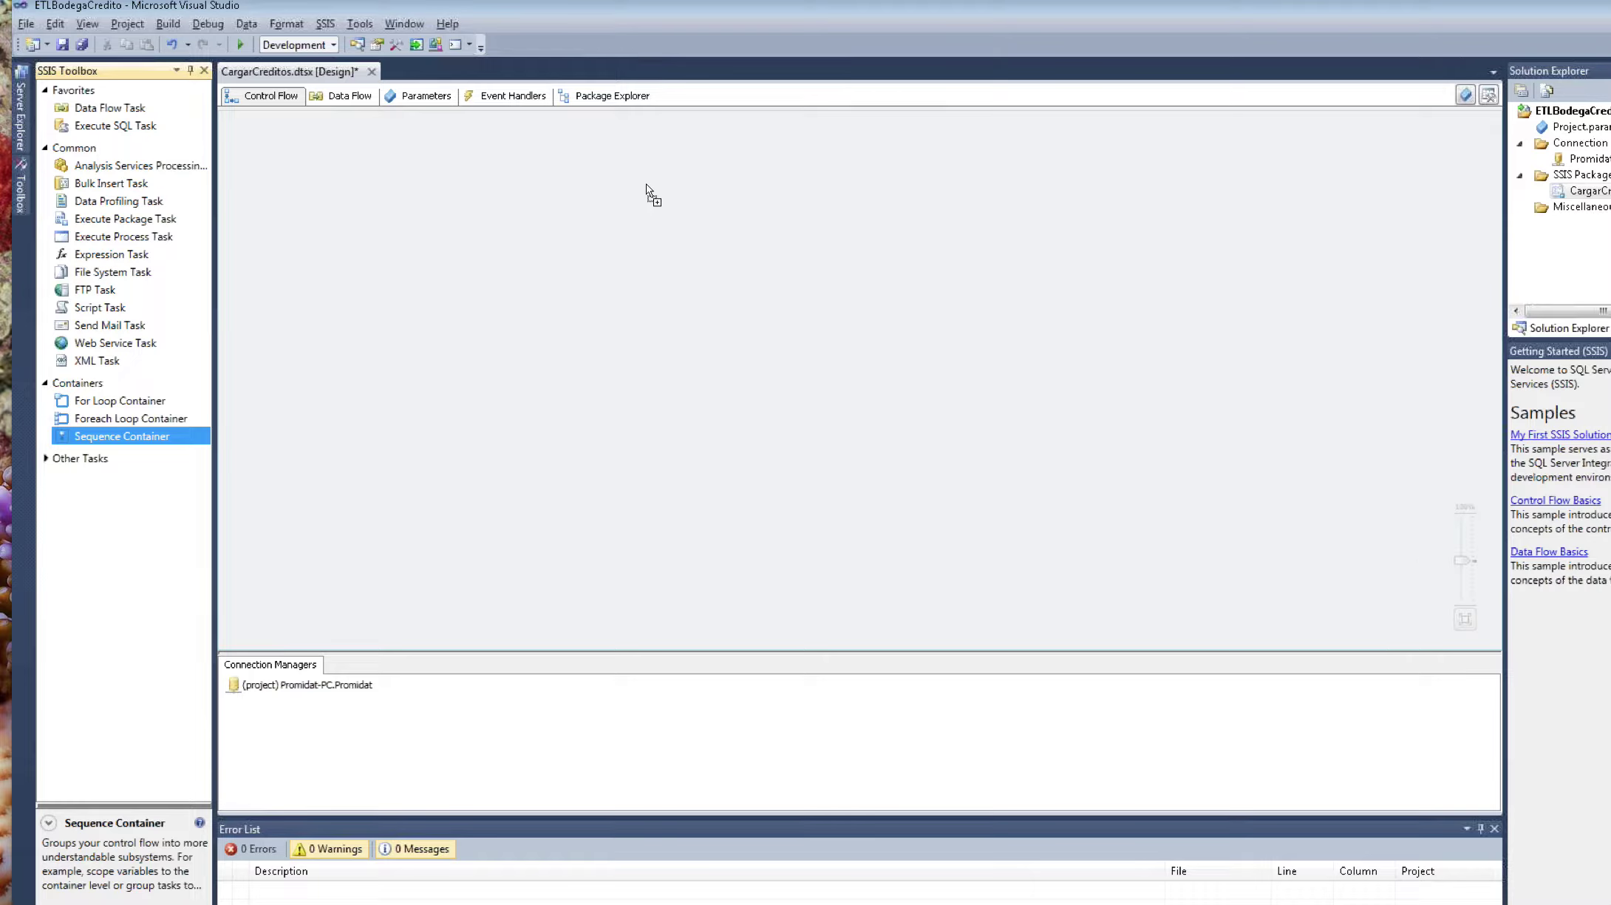
left_click_drag(646, 185, 650, 189)
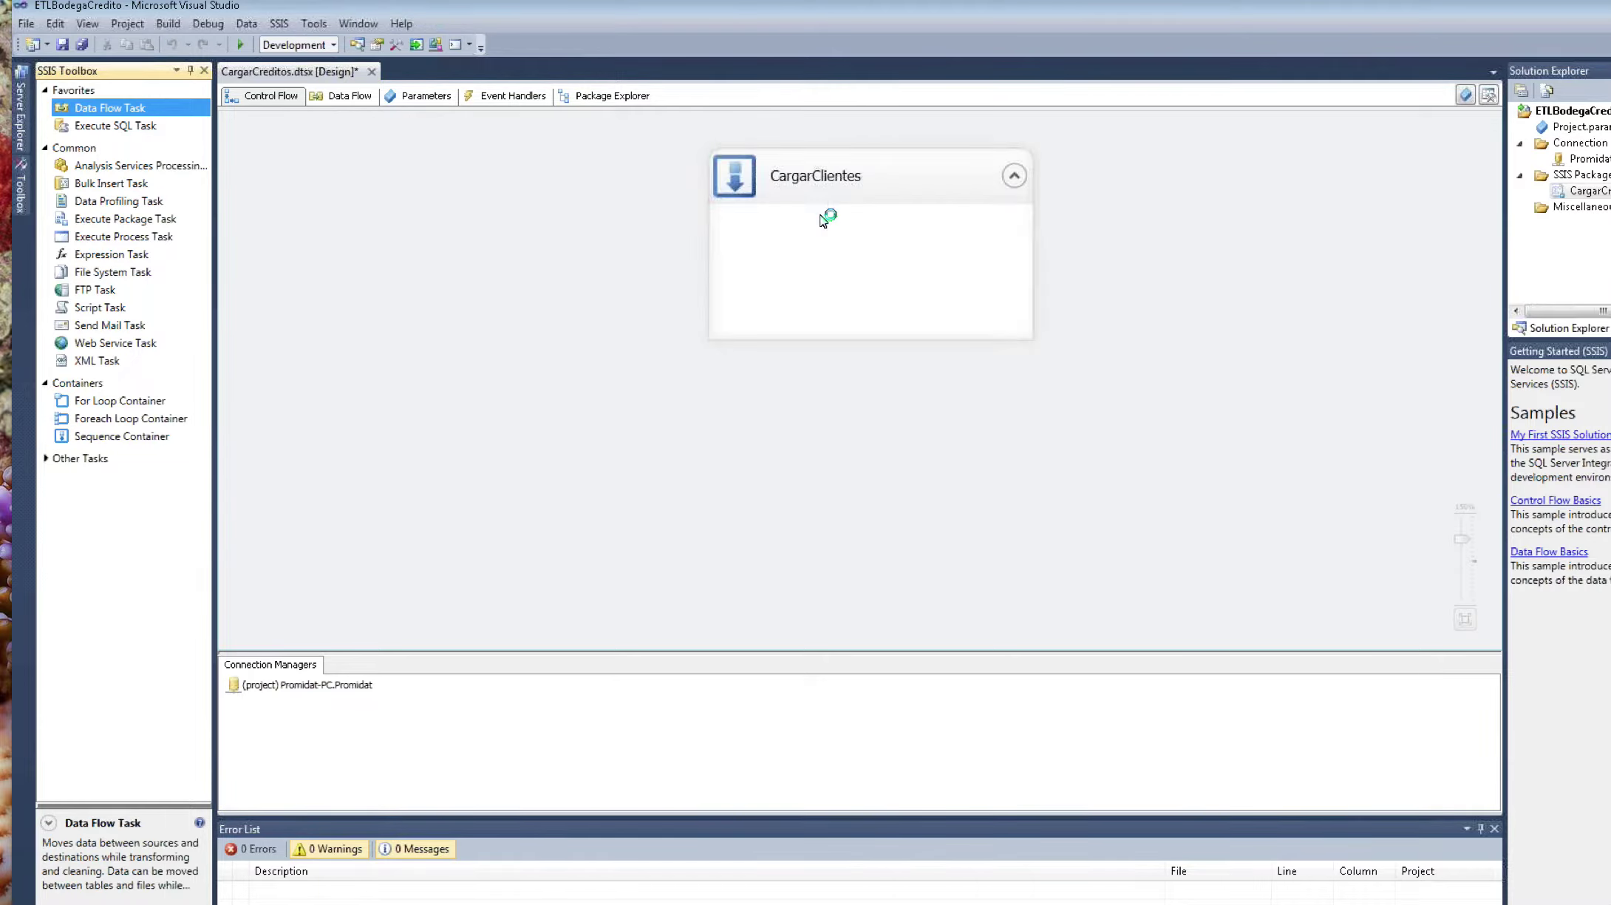
left_click(828, 365)
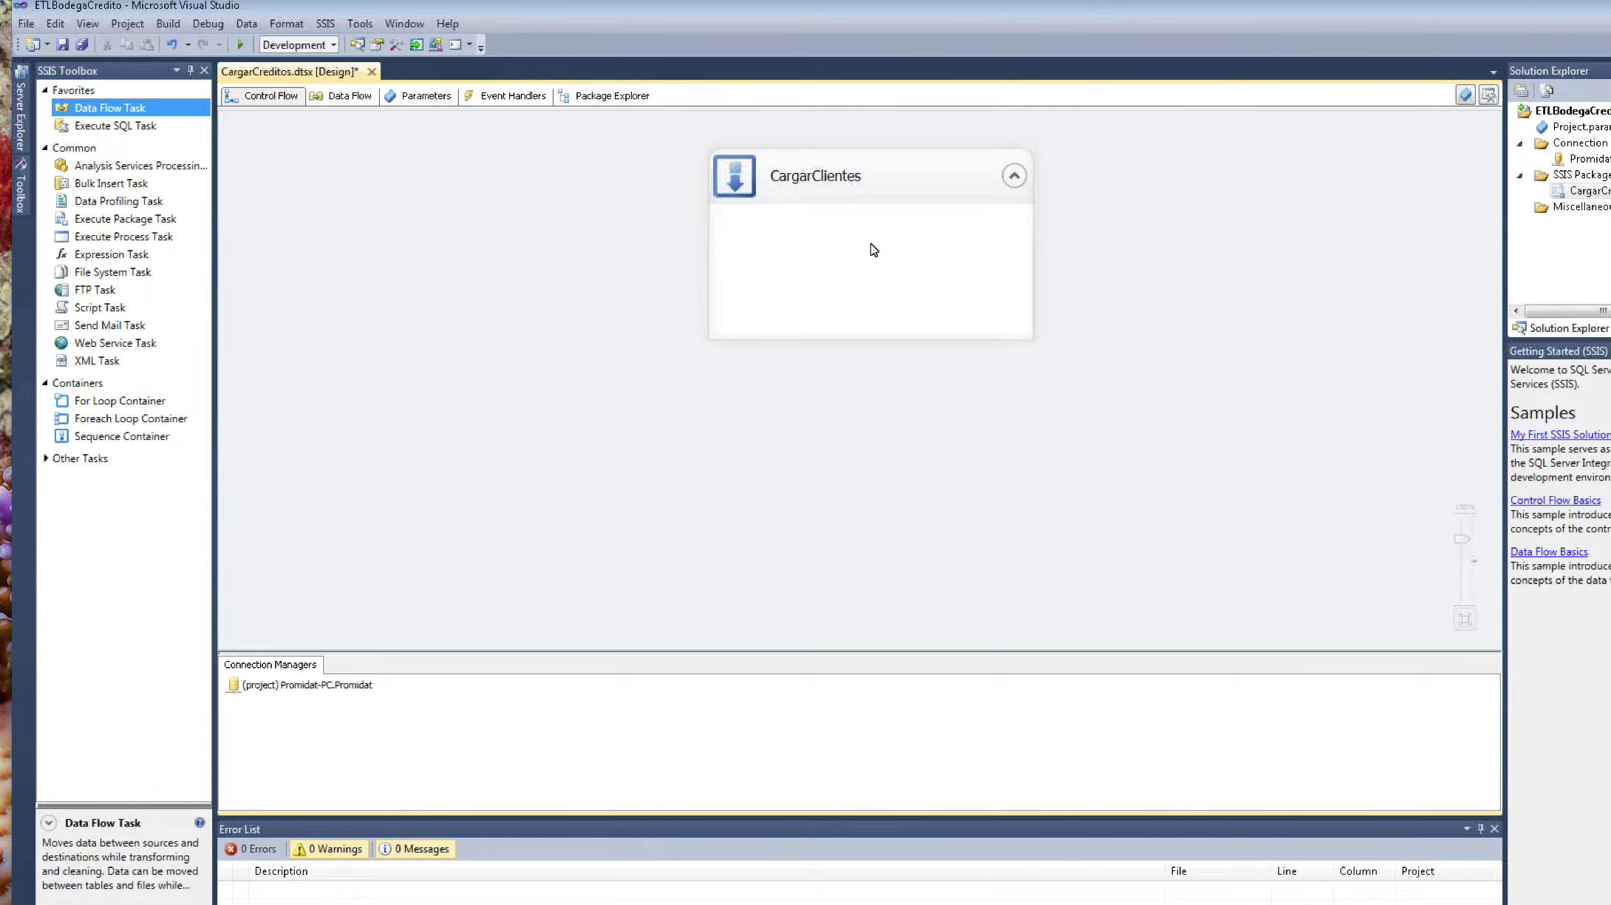
left_click(819, 194)
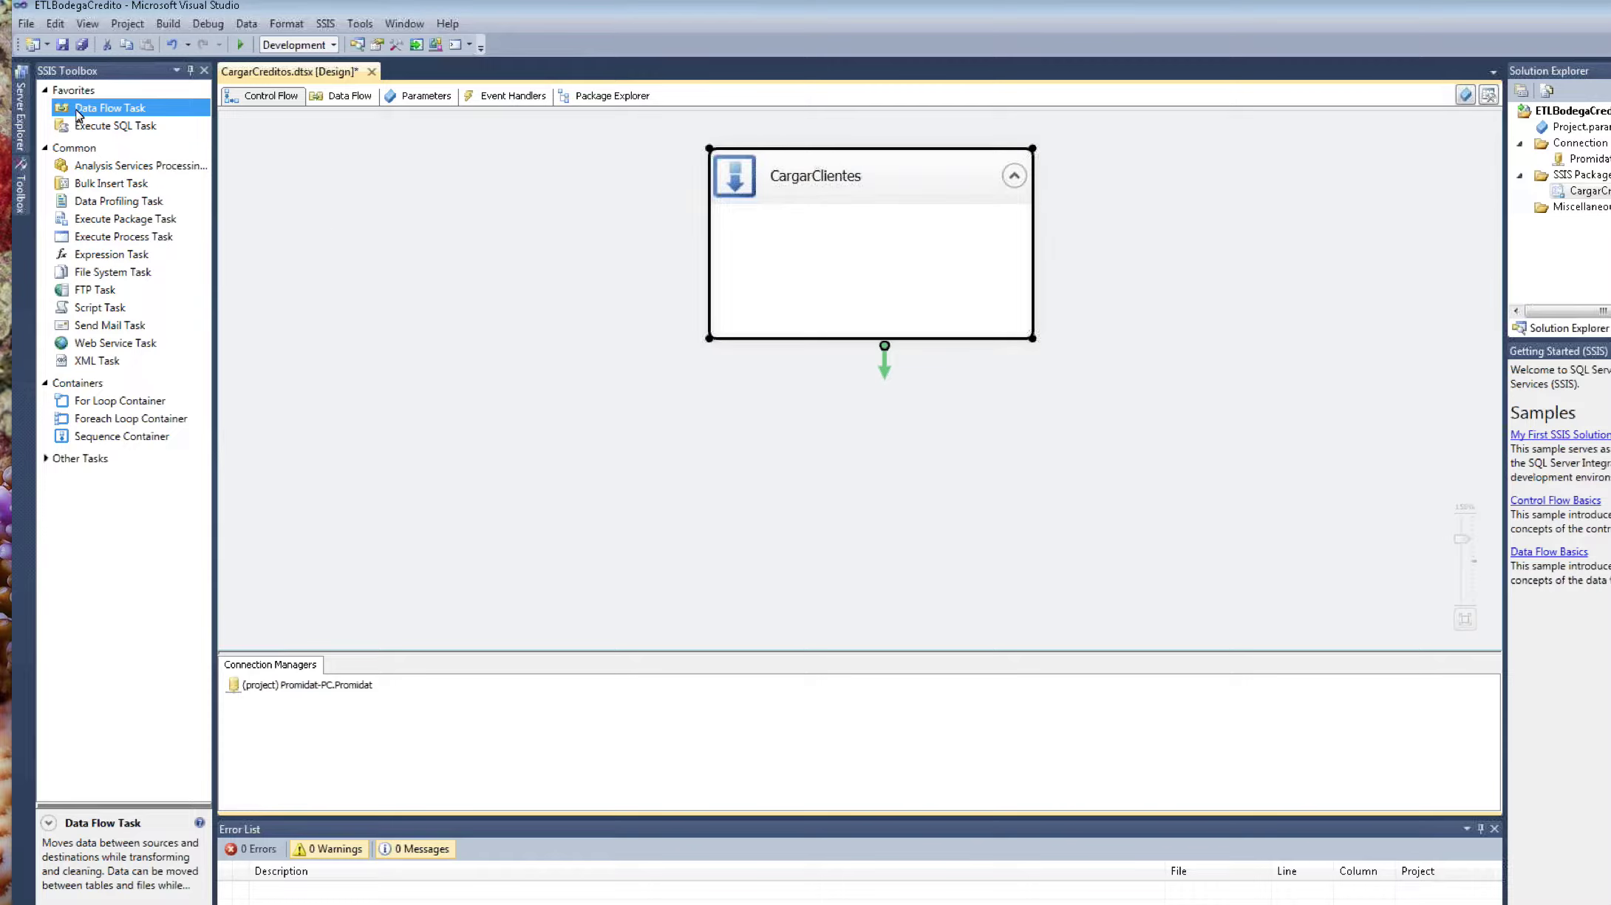
Step: Add a Data Flow Task inside the CargarClientes container and name it DF Clientes
left_click_drag(76, 115, 847, 249)
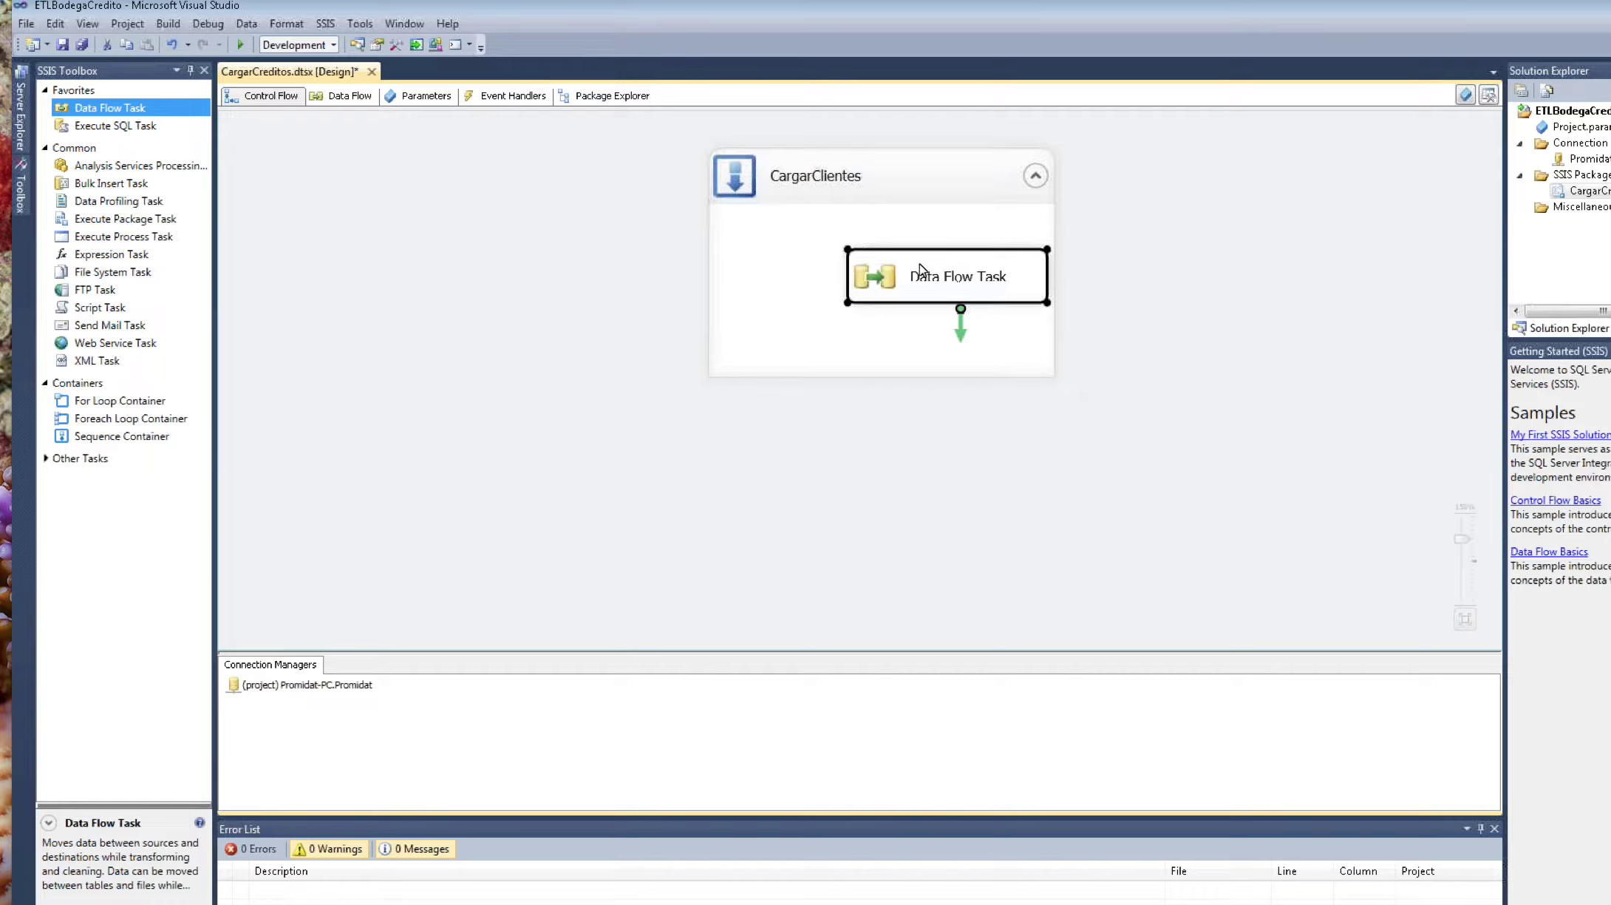
left_click_drag(920, 267, 868, 259)
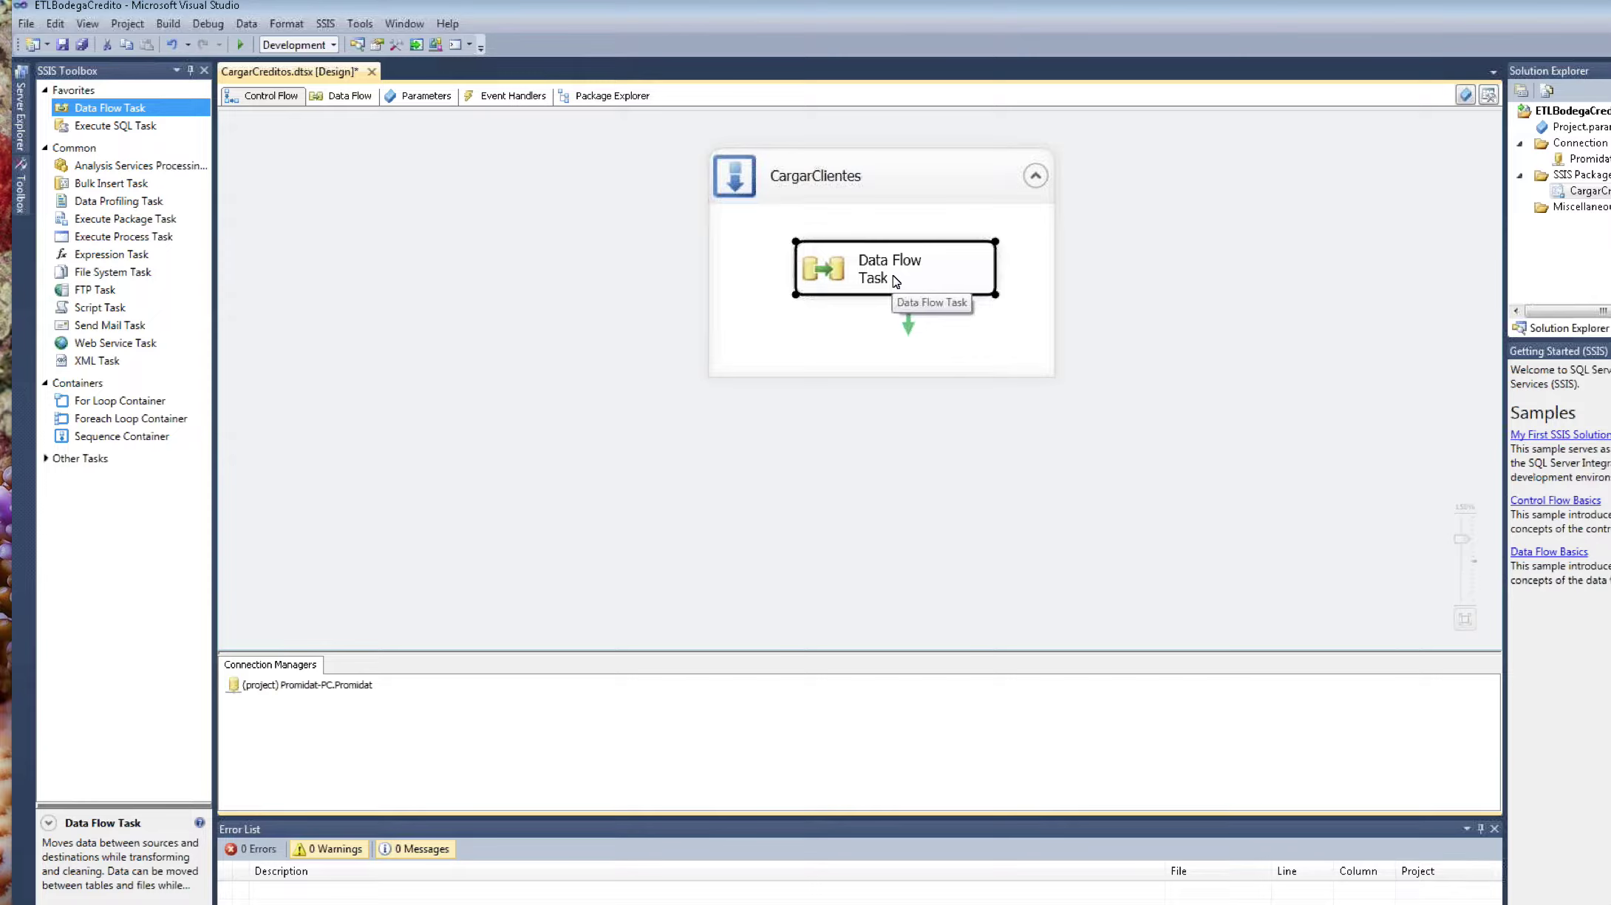
left_click(896, 281)
type("DF")
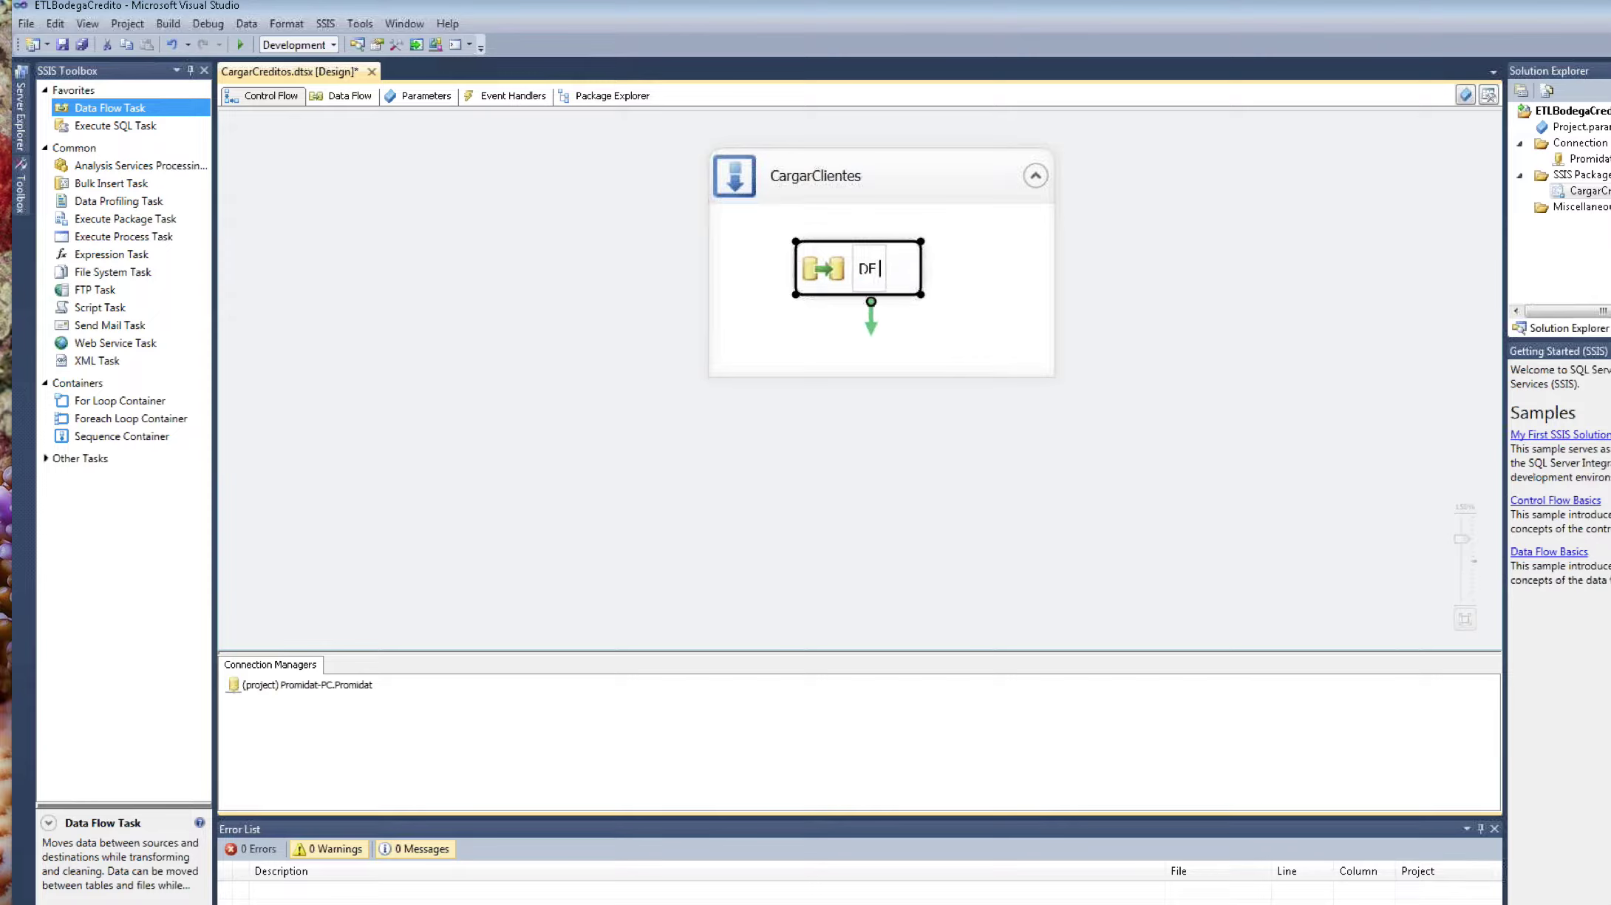
type(" Clientes")
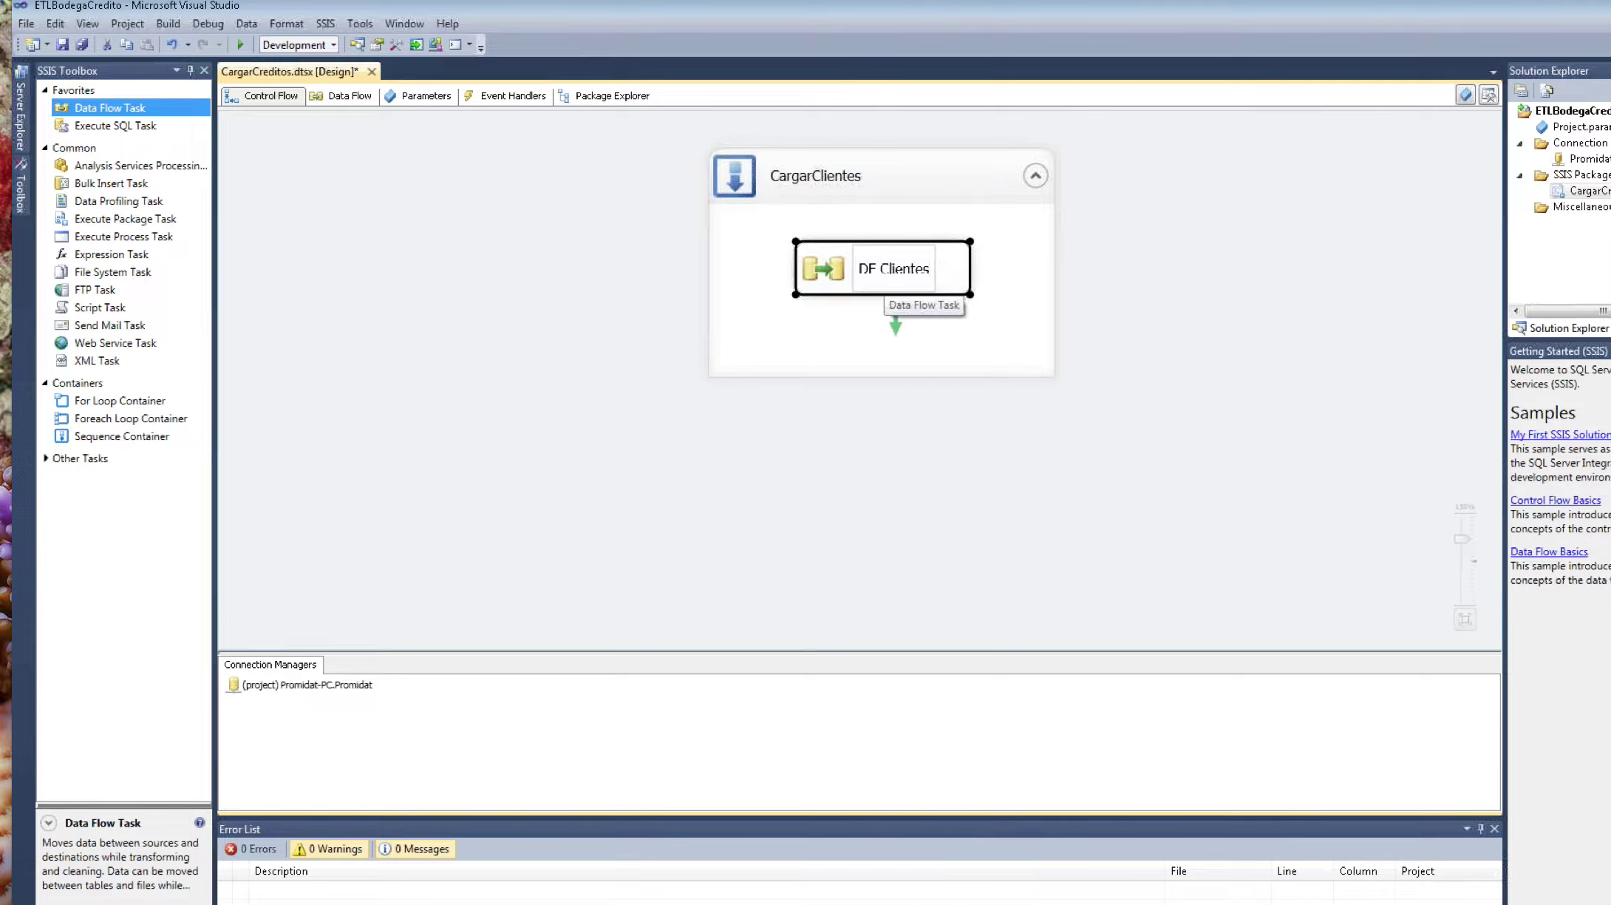
left_click(1000, 252)
left_click(964, 290)
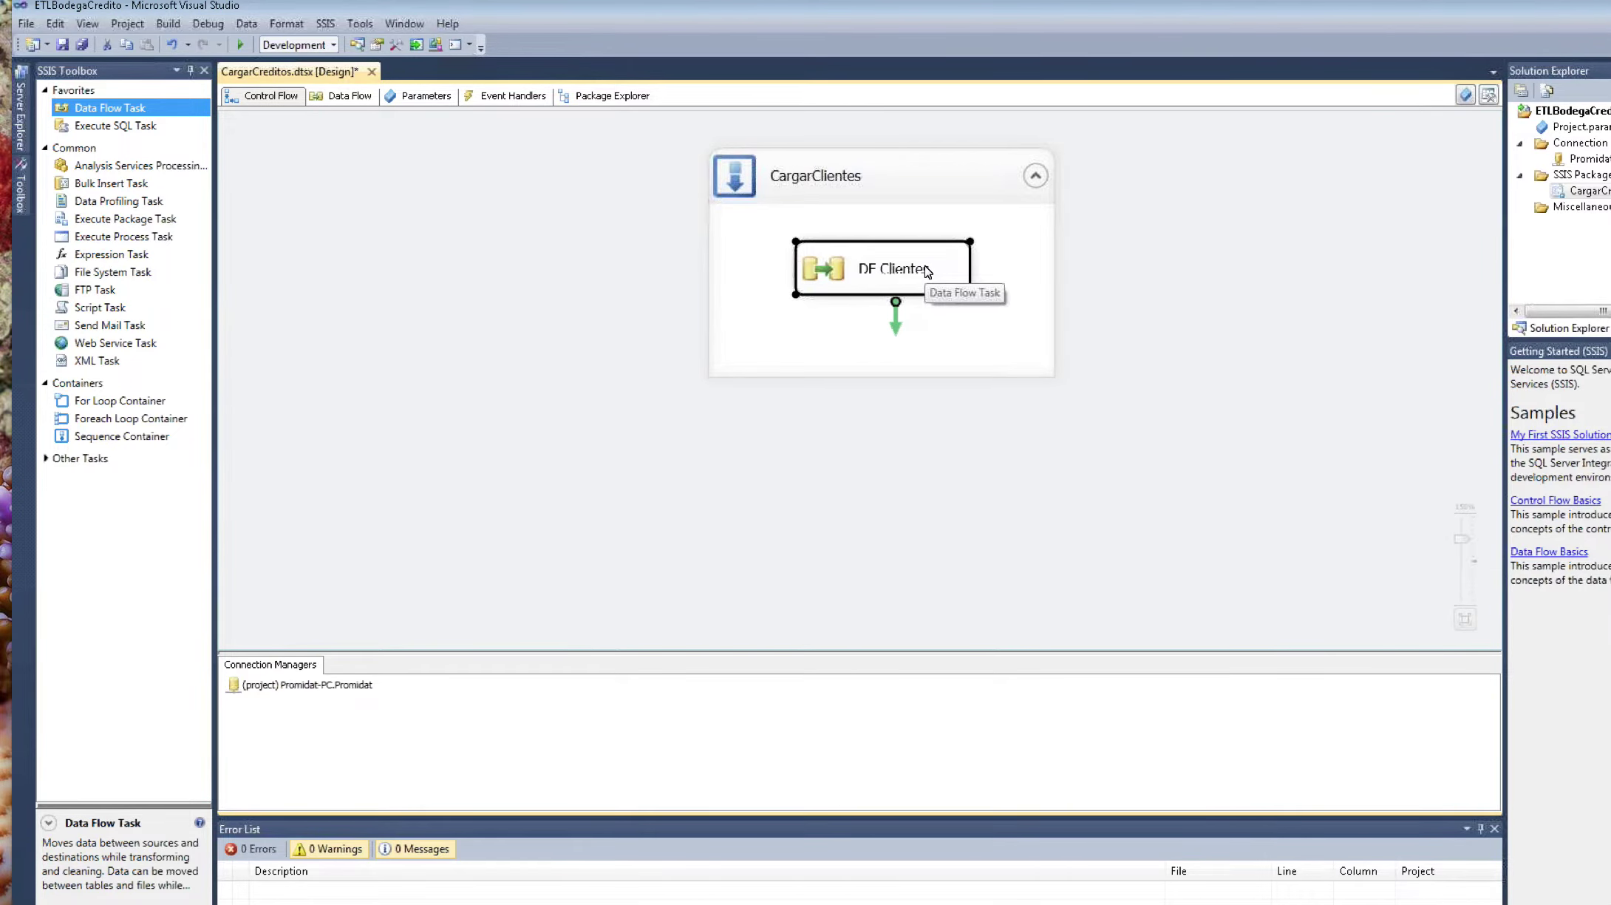
Step: Open the DF Clientes data flow and add an OLE DB Source named Sistema Fuente
left_click(350, 97)
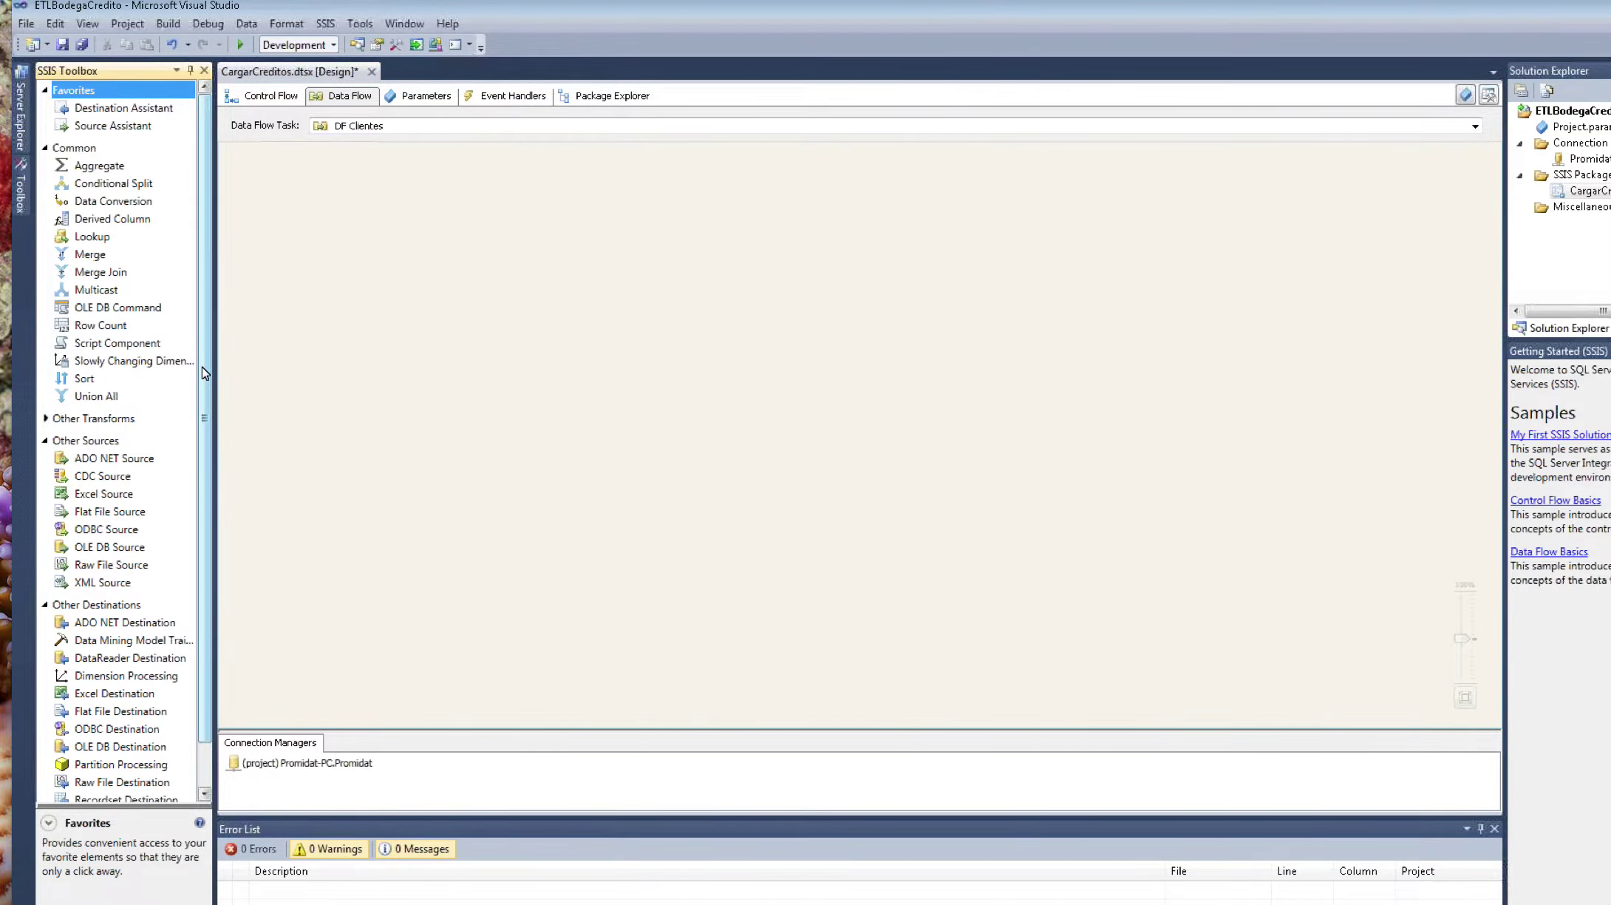
left_click_drag(205, 373, 122, 699)
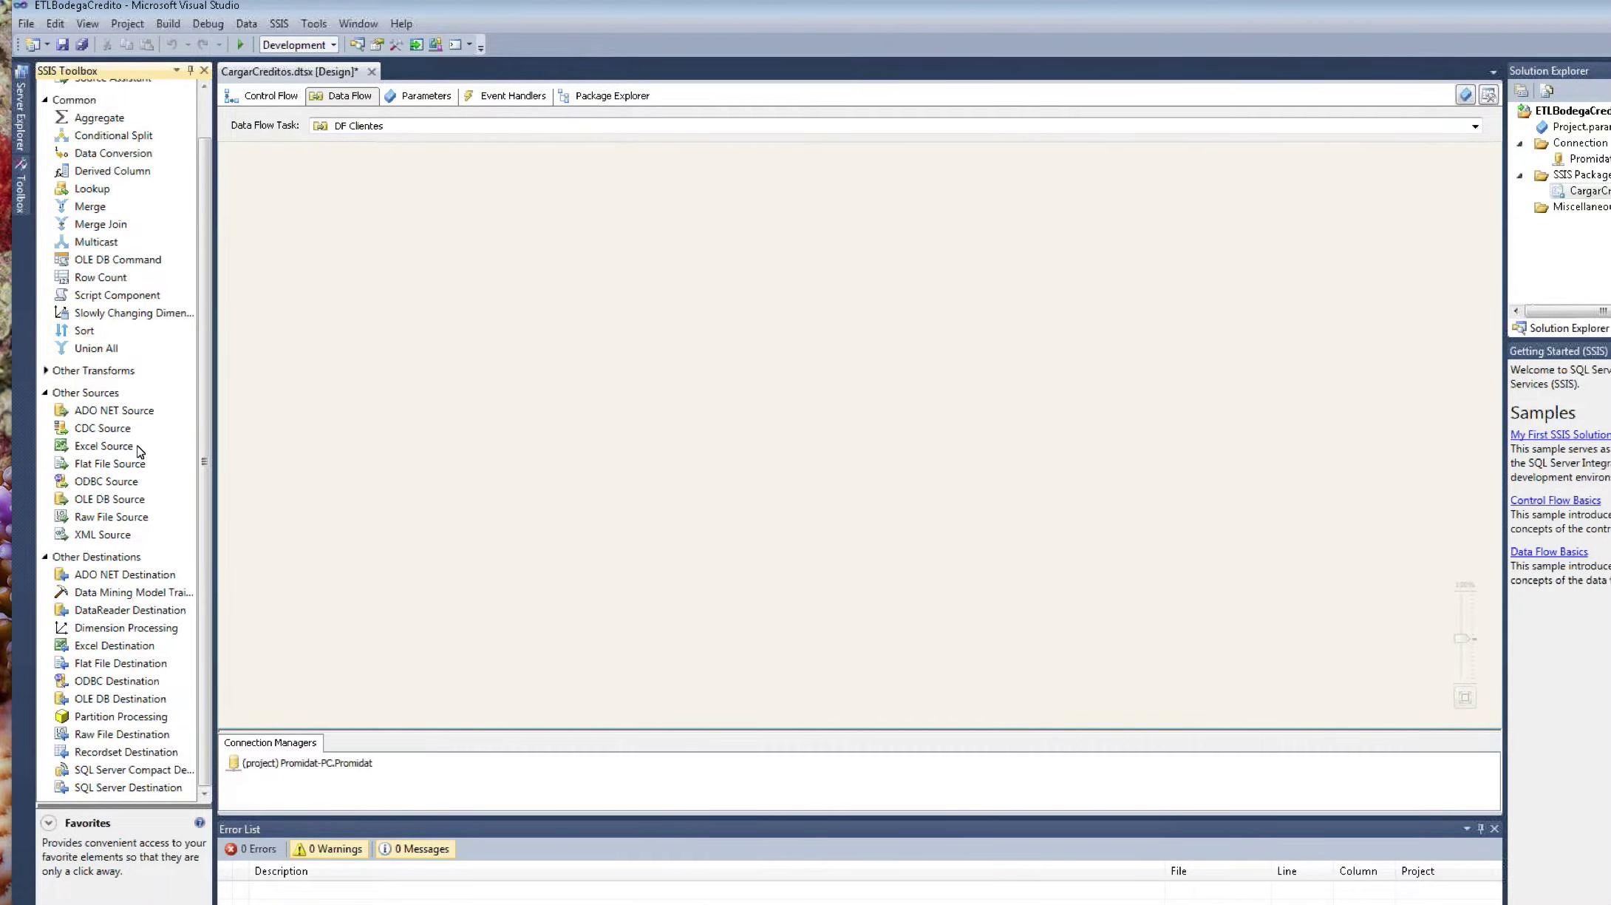
left_click(99, 395)
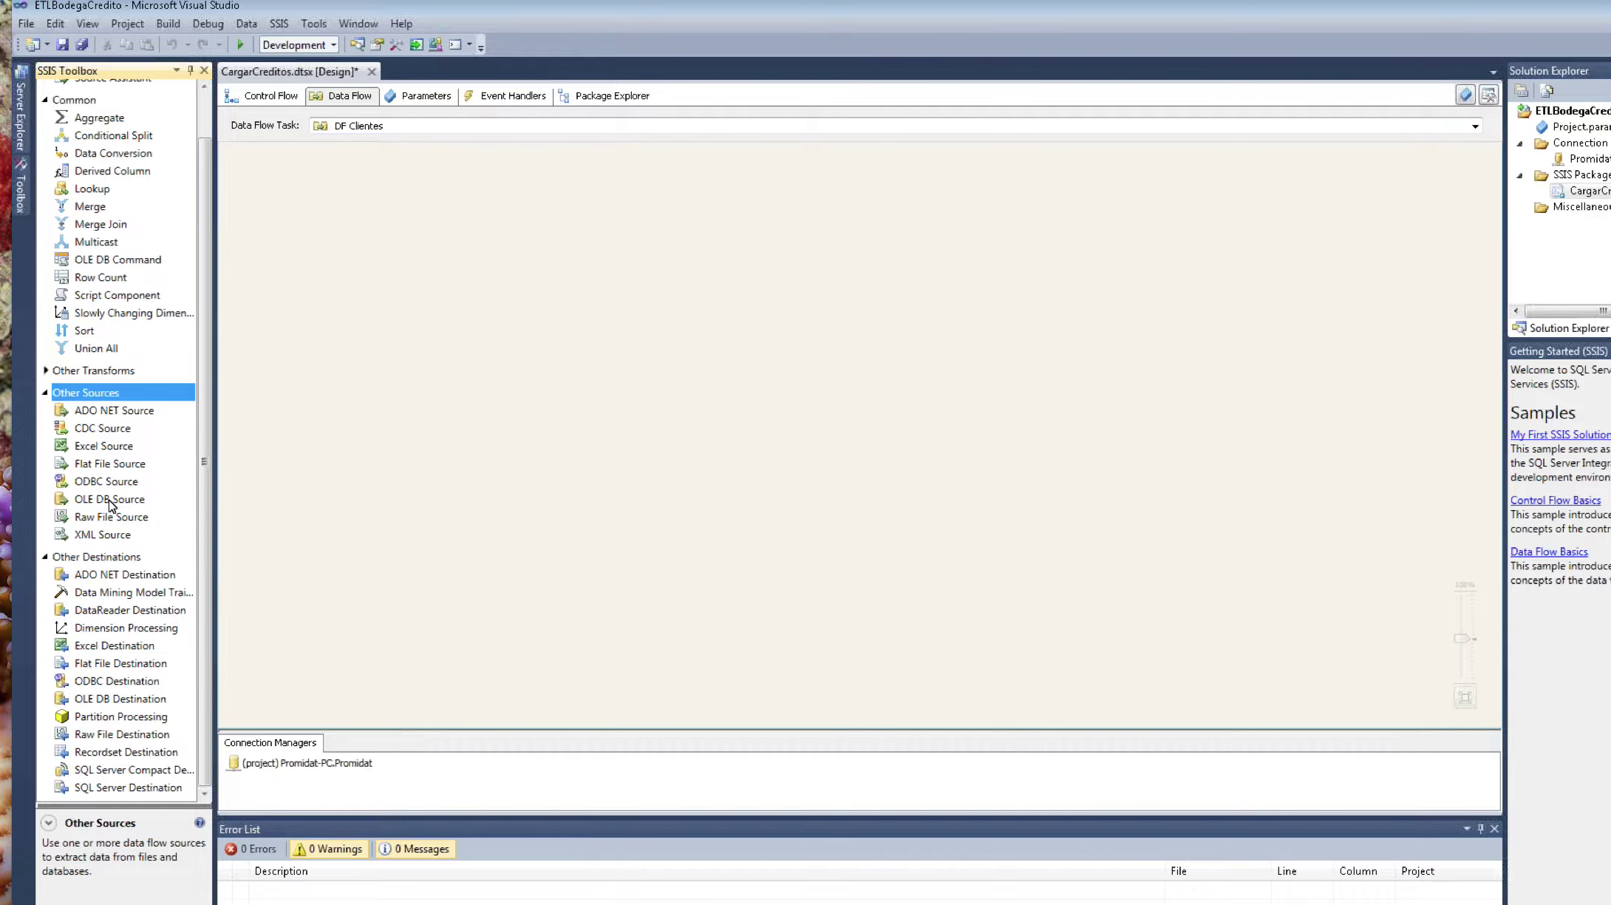
left_click_drag(109, 503, 384, 201)
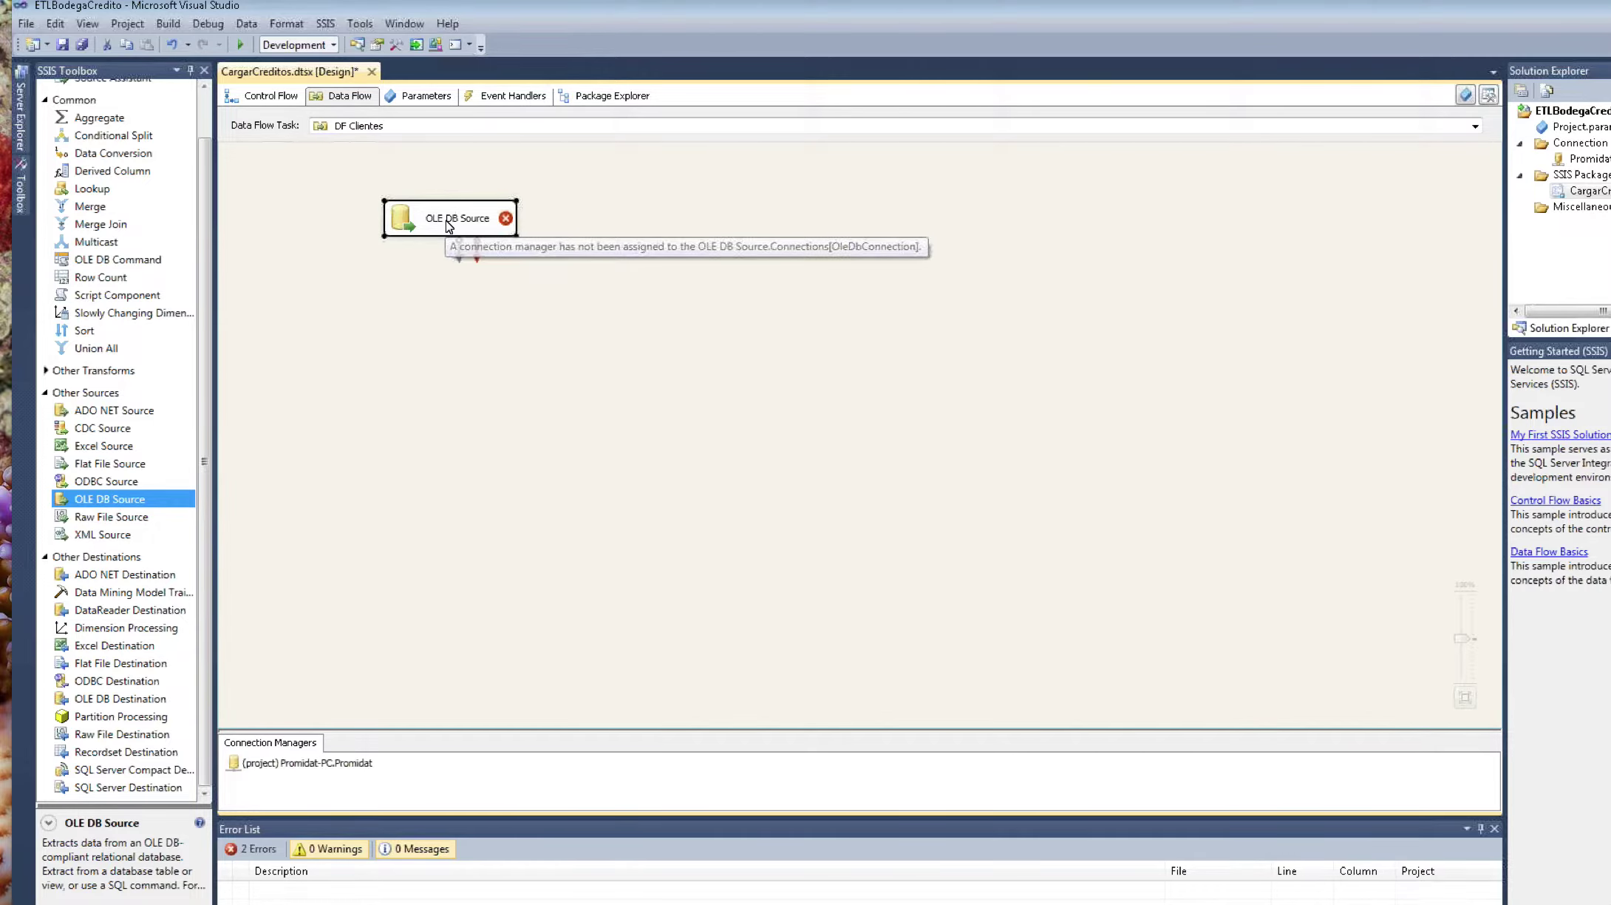
left_click(447, 219)
type("Sistema")
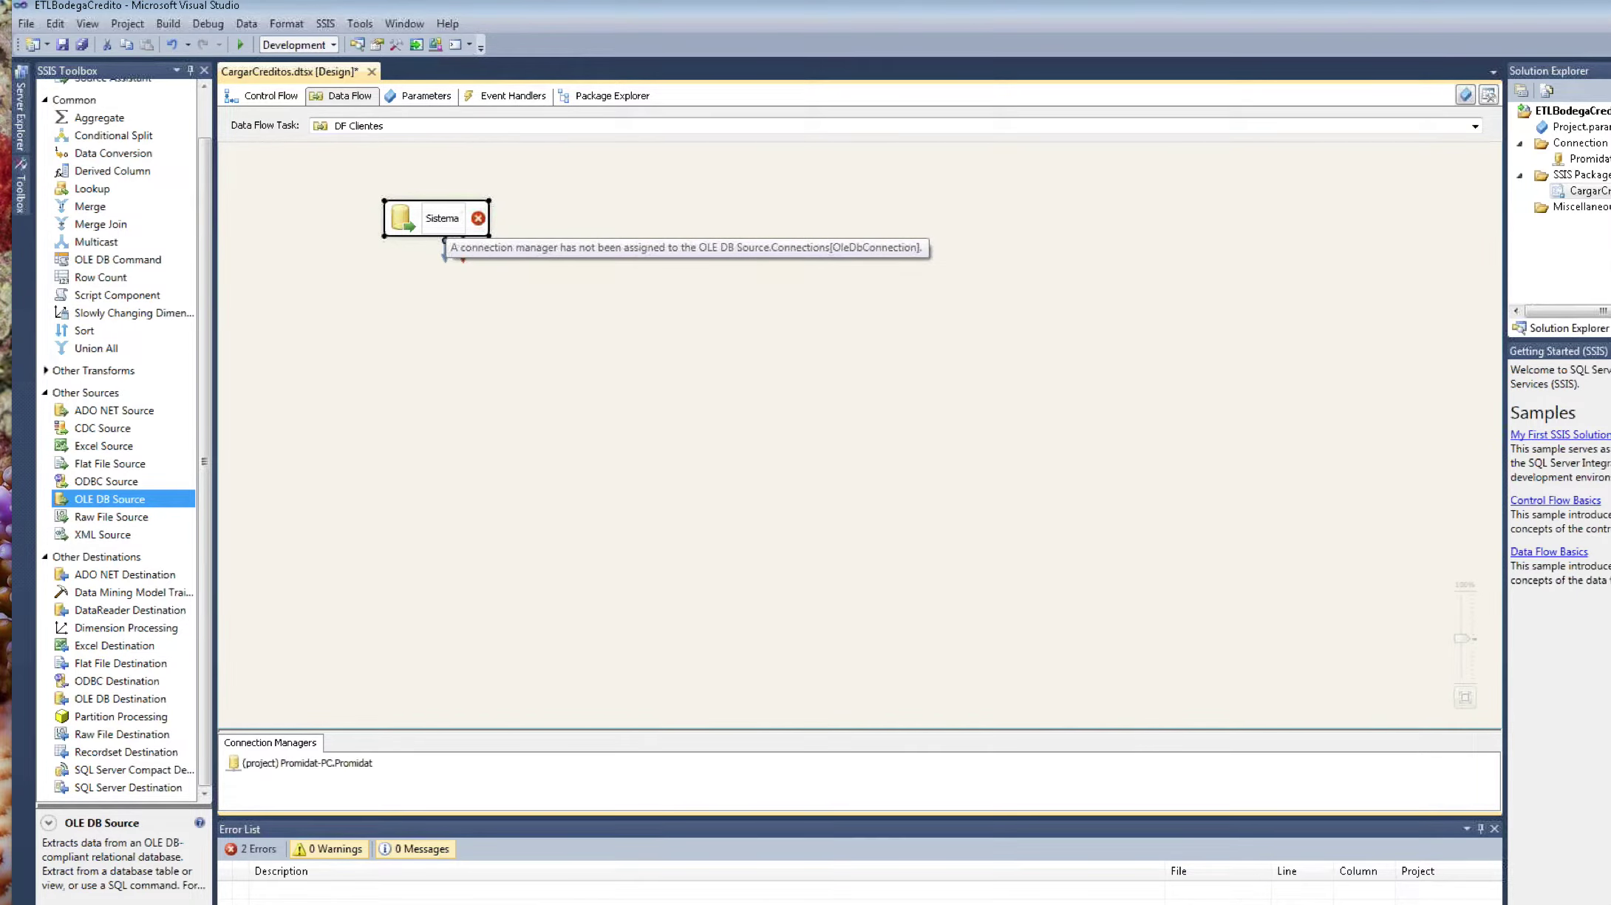
type(" Fuente")
left_click(525, 242)
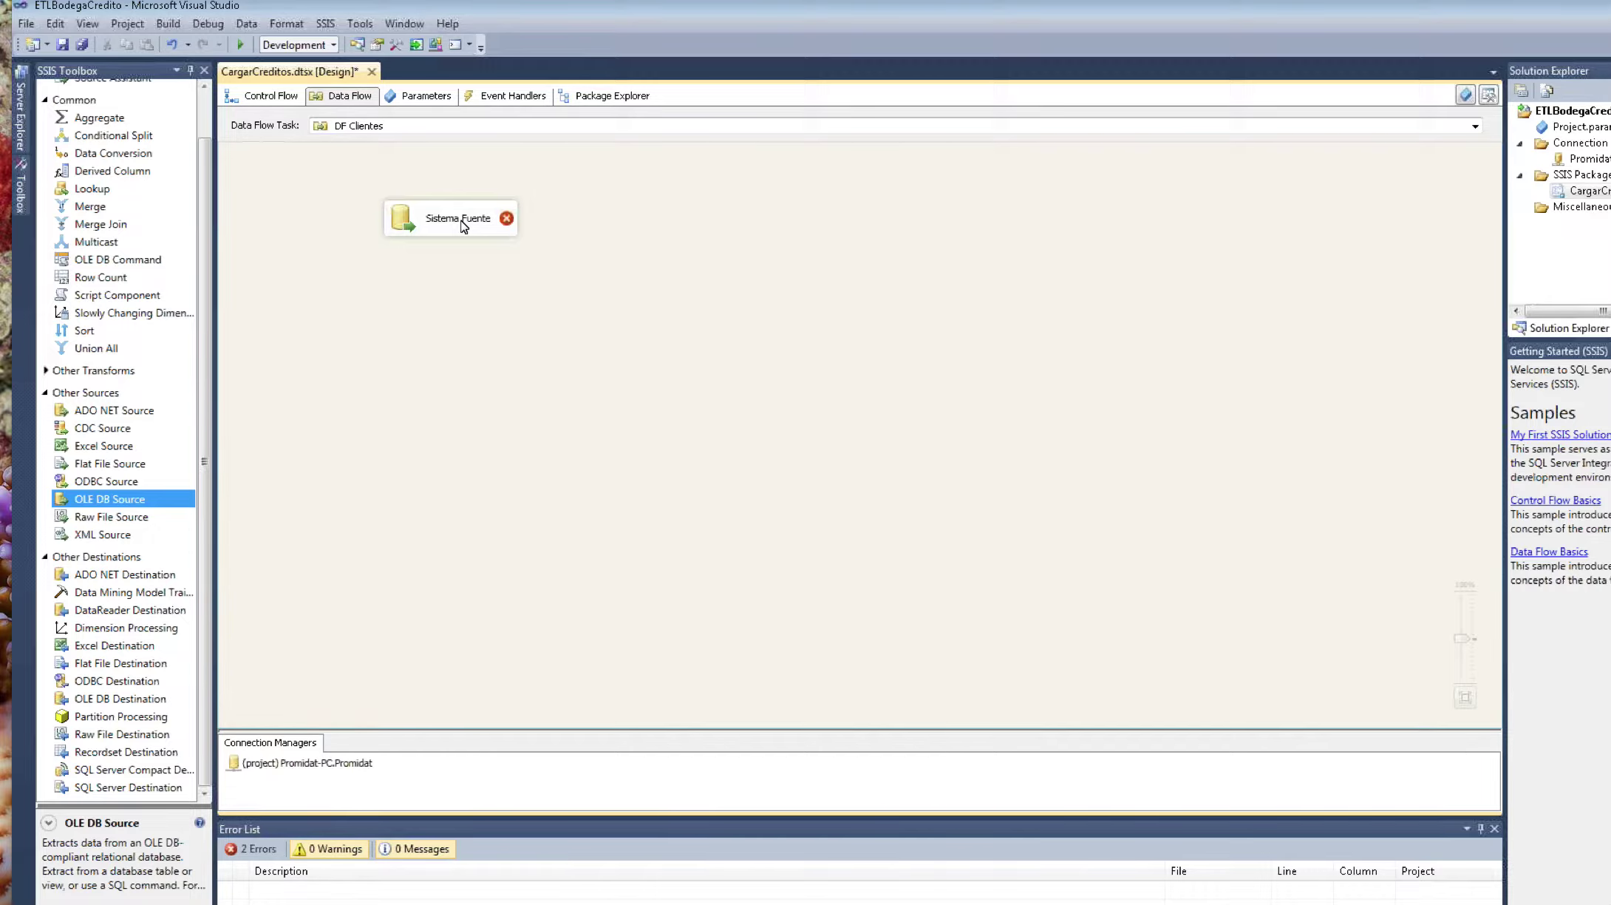
Step: Edit the Sistema Fuente source to use the Promidat-PC.Promidat connection manager with SQL command as the data access mode
double_click(464, 224)
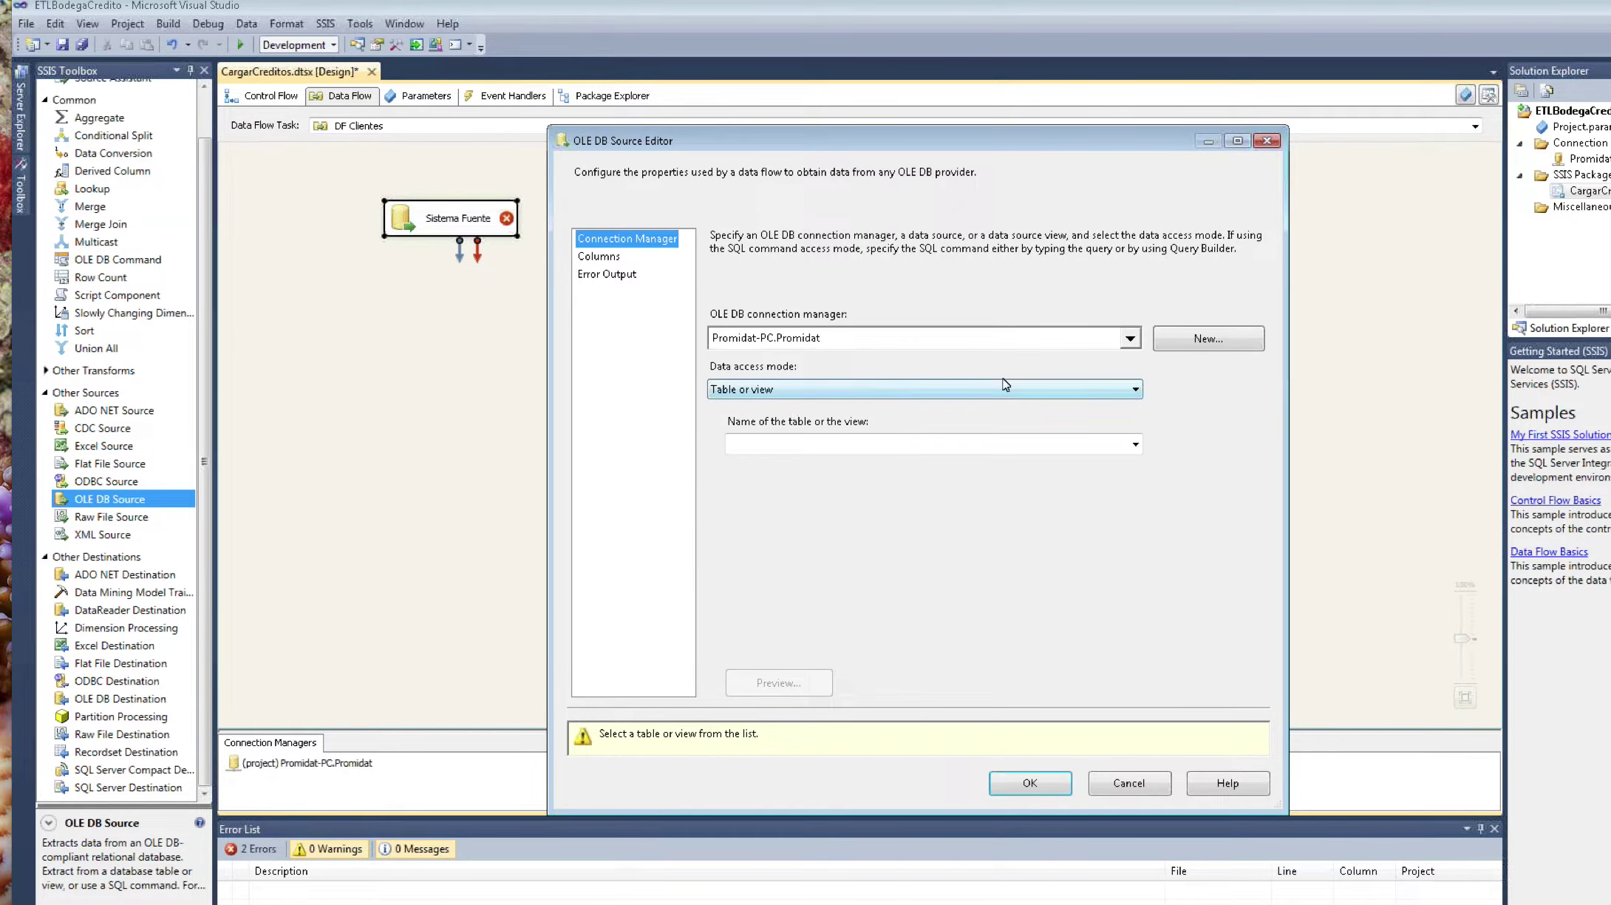
left_click(1128, 339)
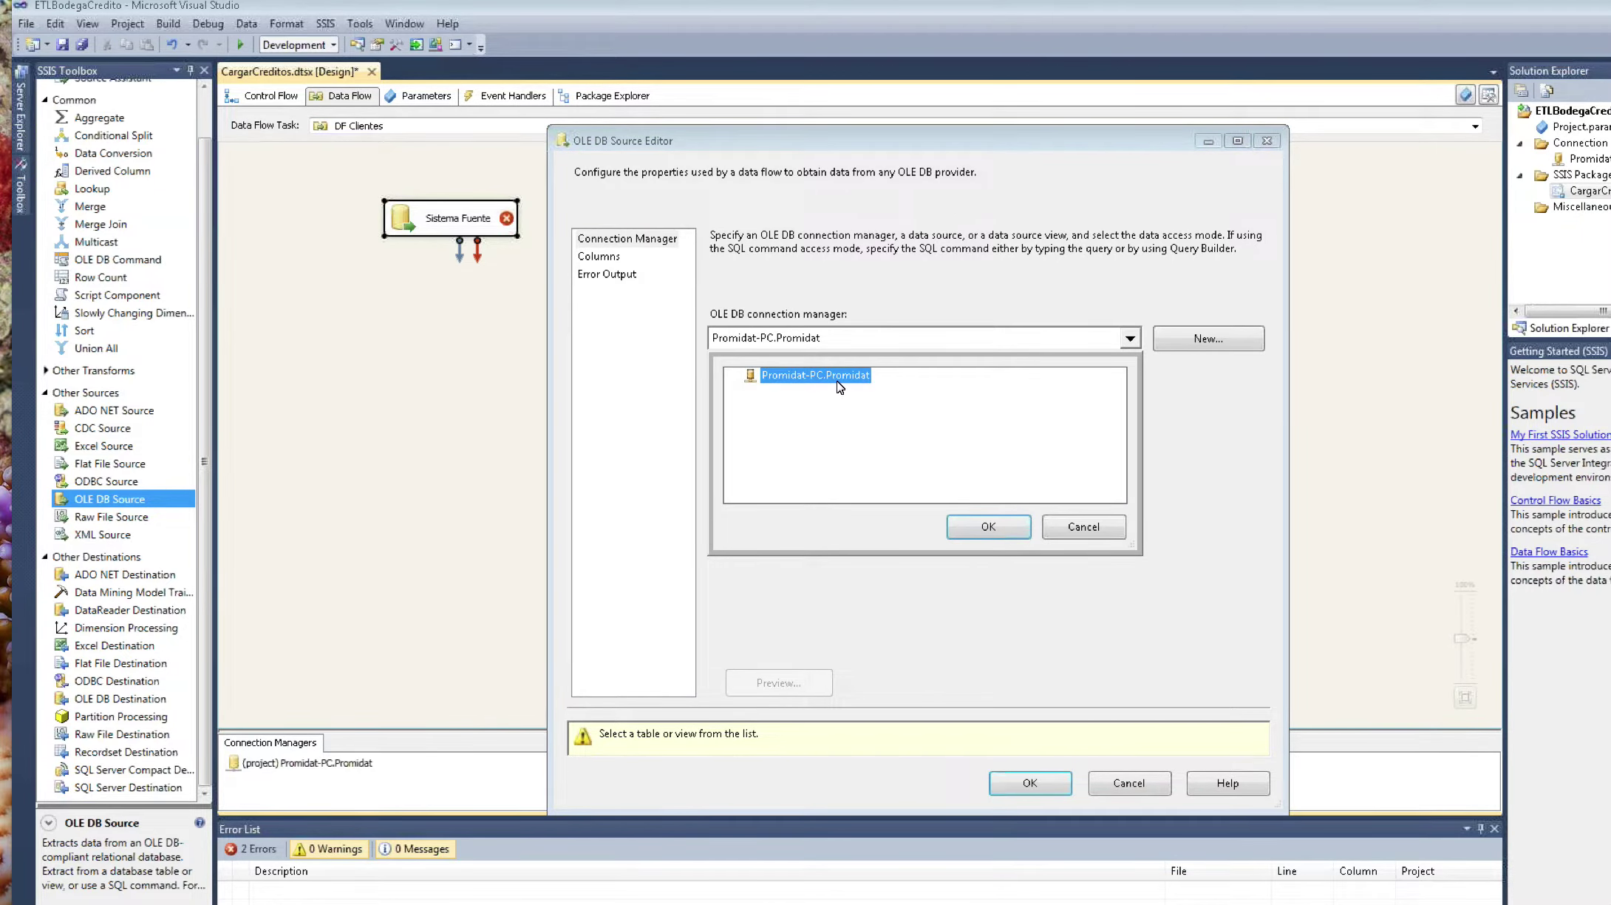
left_click(990, 528)
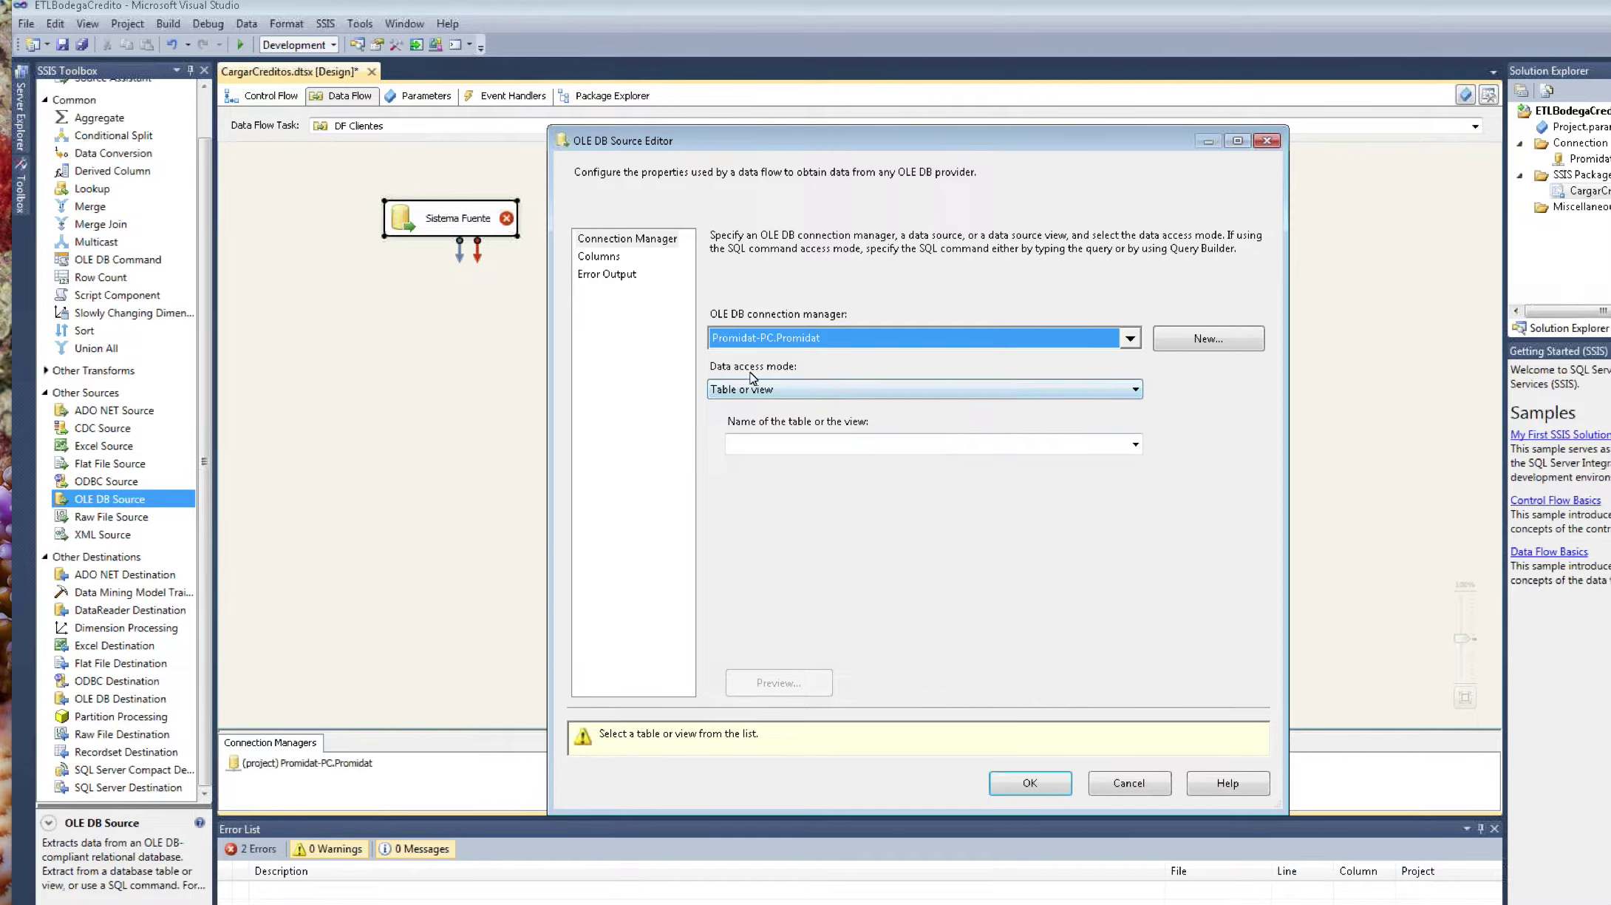
left_click(1135, 388)
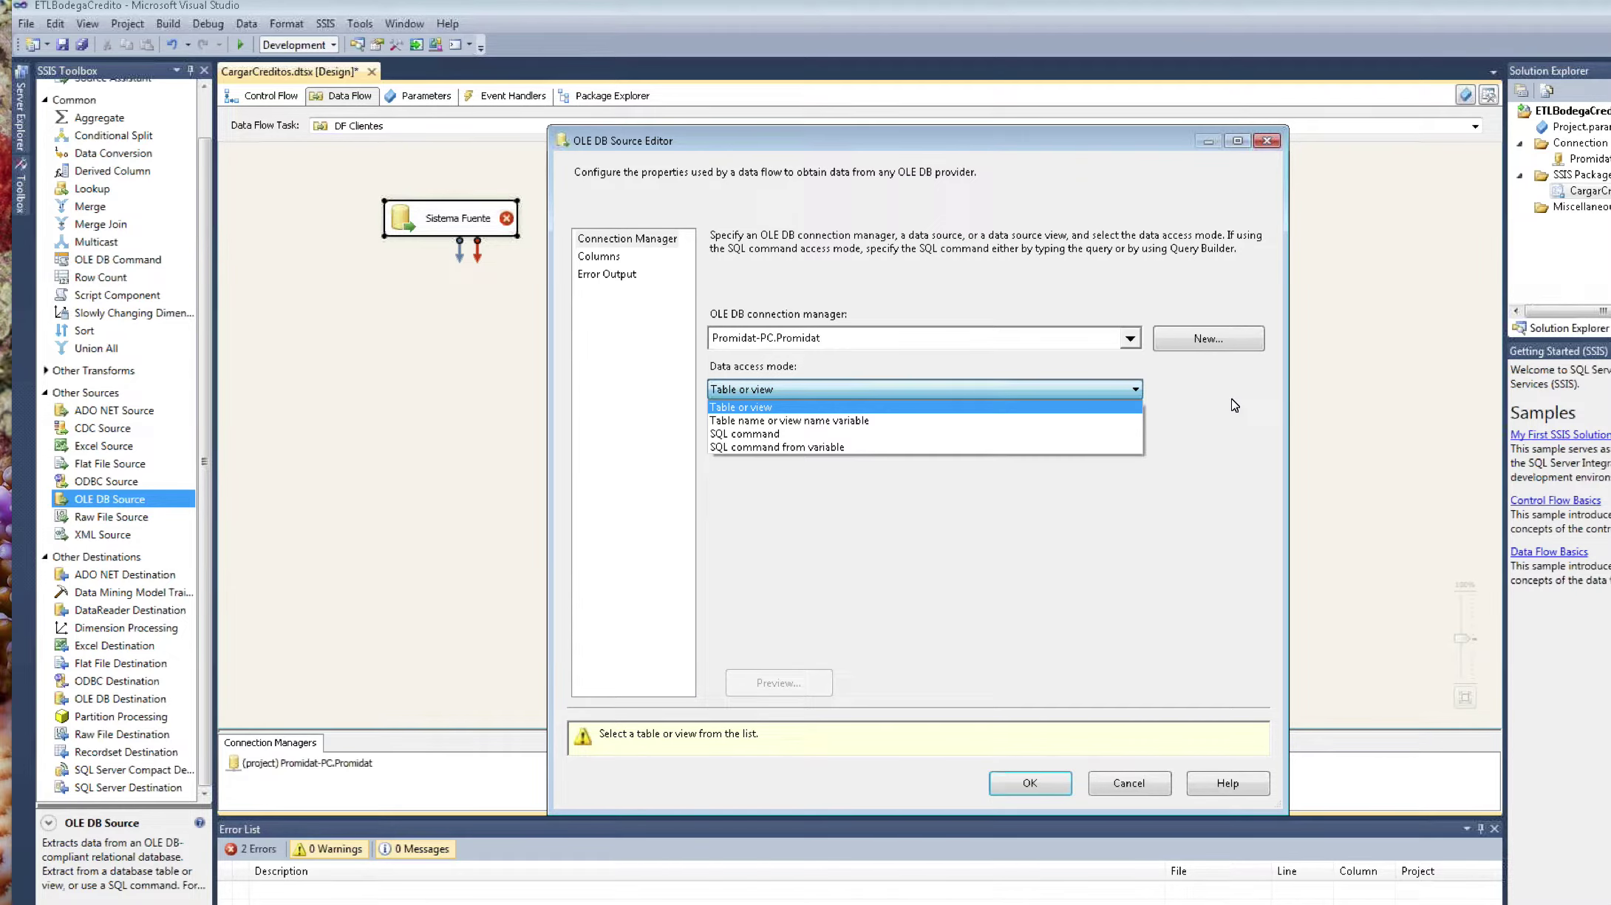
left_click(924, 389)
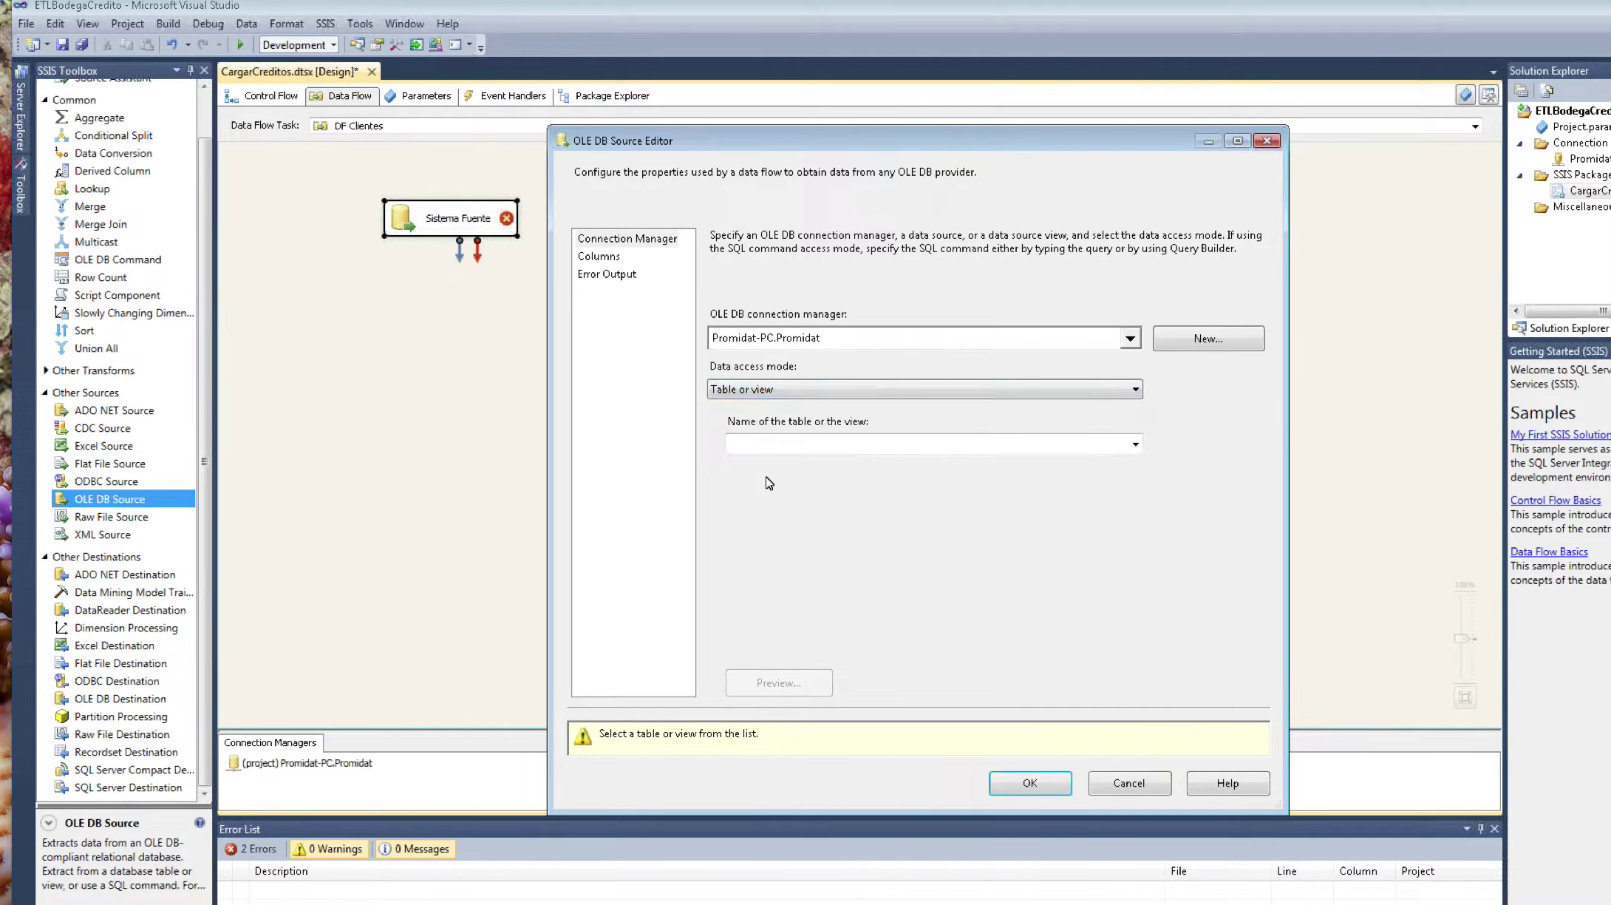
left_click(924, 389)
left_click(887, 433)
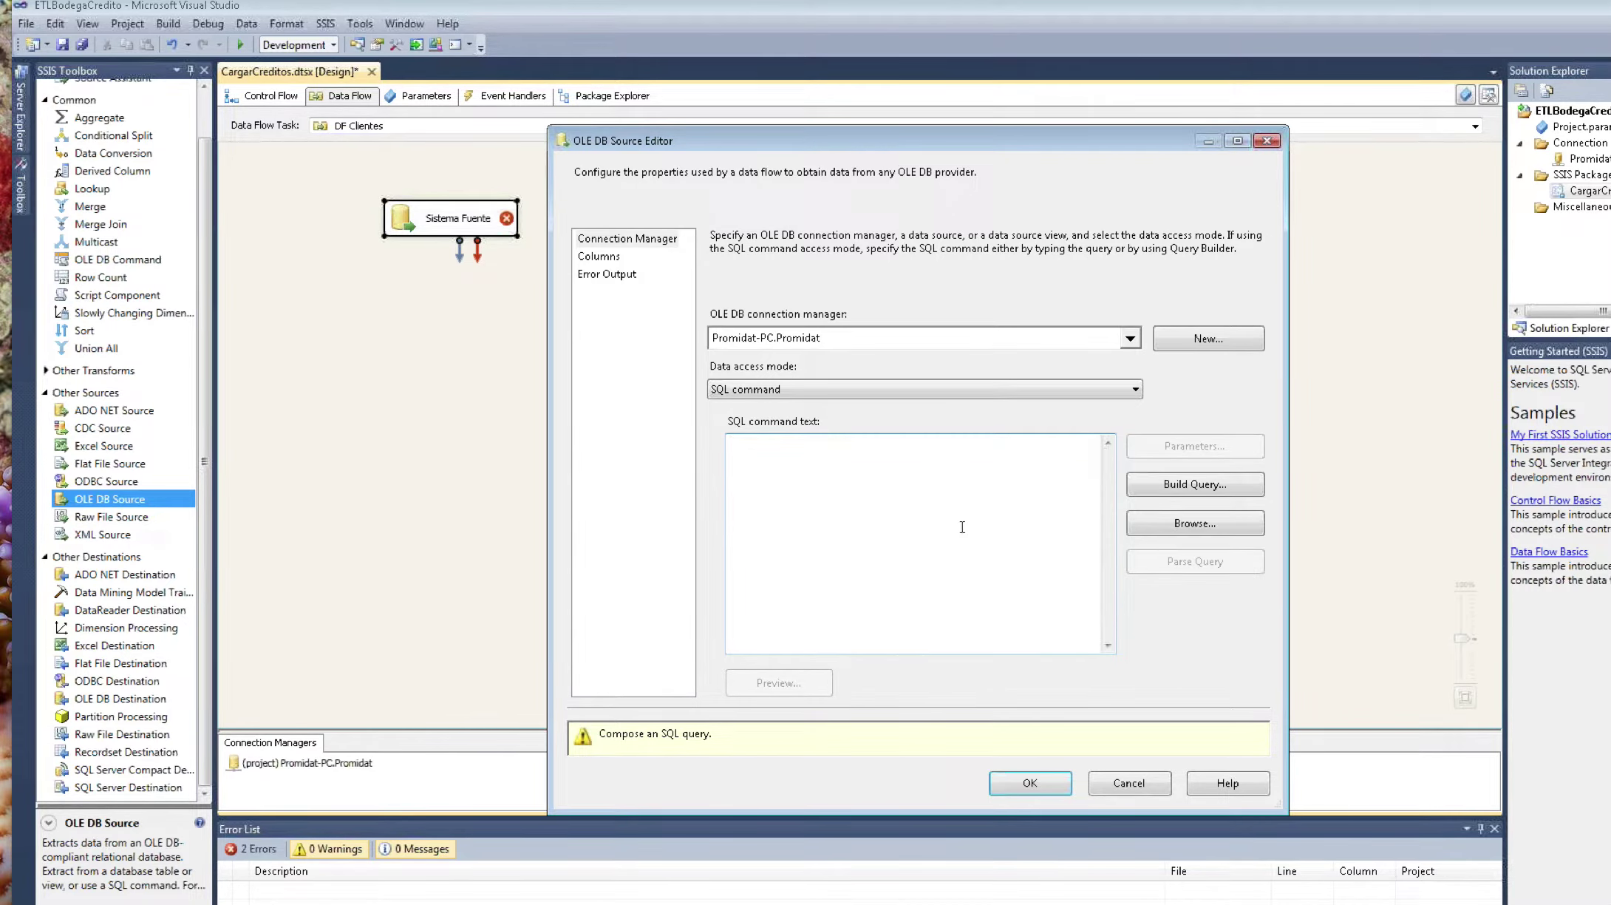
Step: Enter a query selecting distinct customer fields from ST_Customer inner joined to ST_Creditos on CustomerID = ClienteID where mes = '2013-01-31', and preview its results
left_click(23, 635)
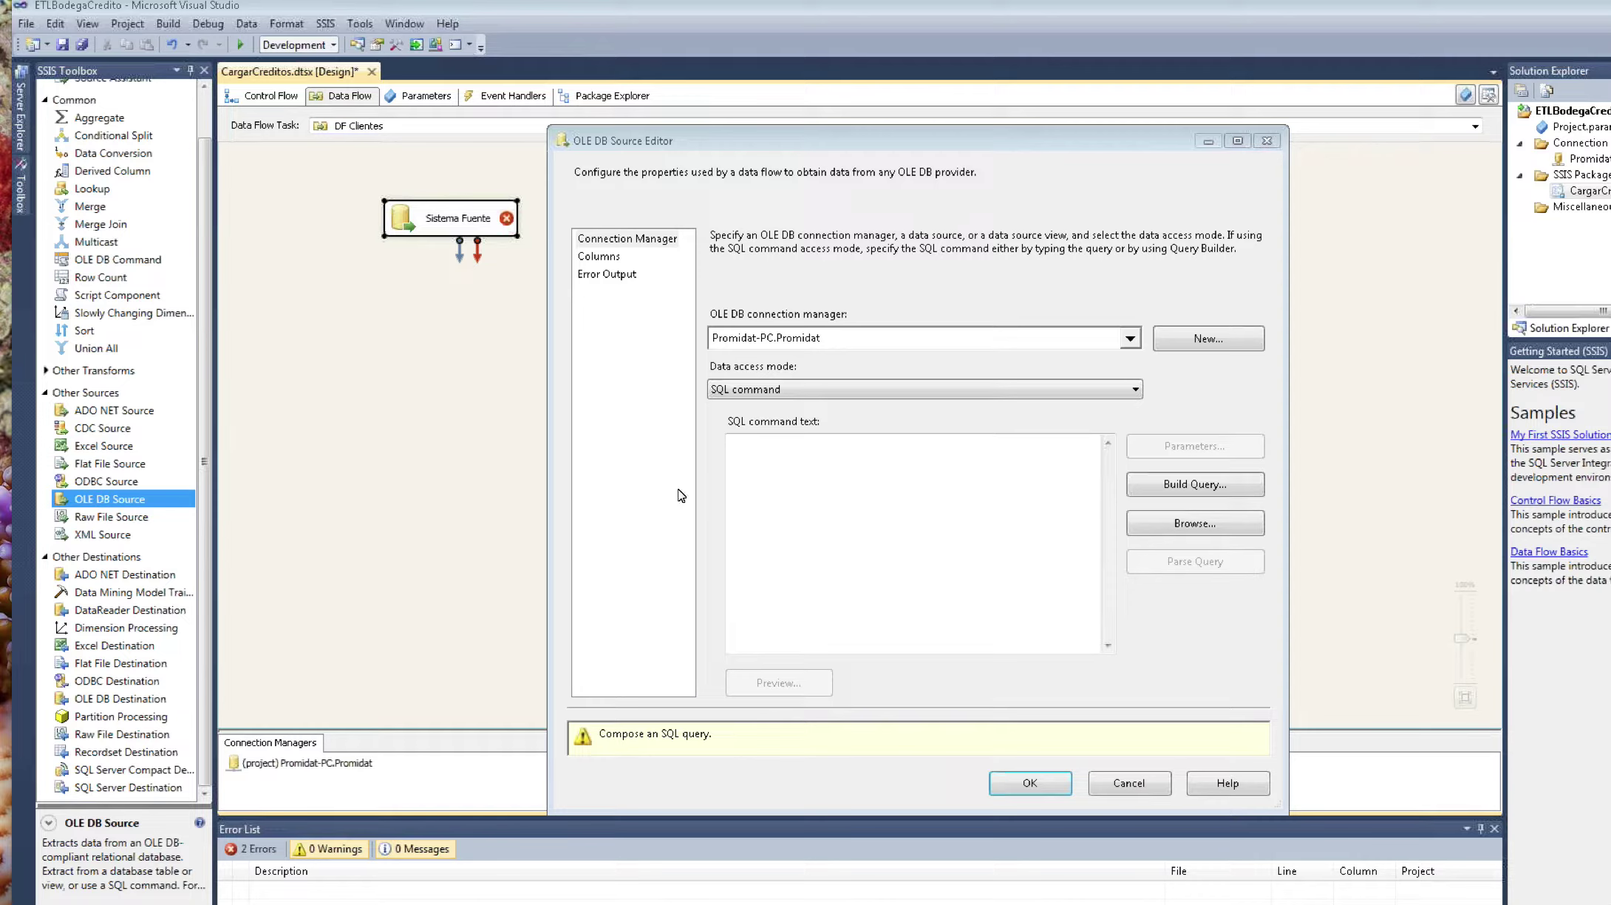
left_click(806, 467)
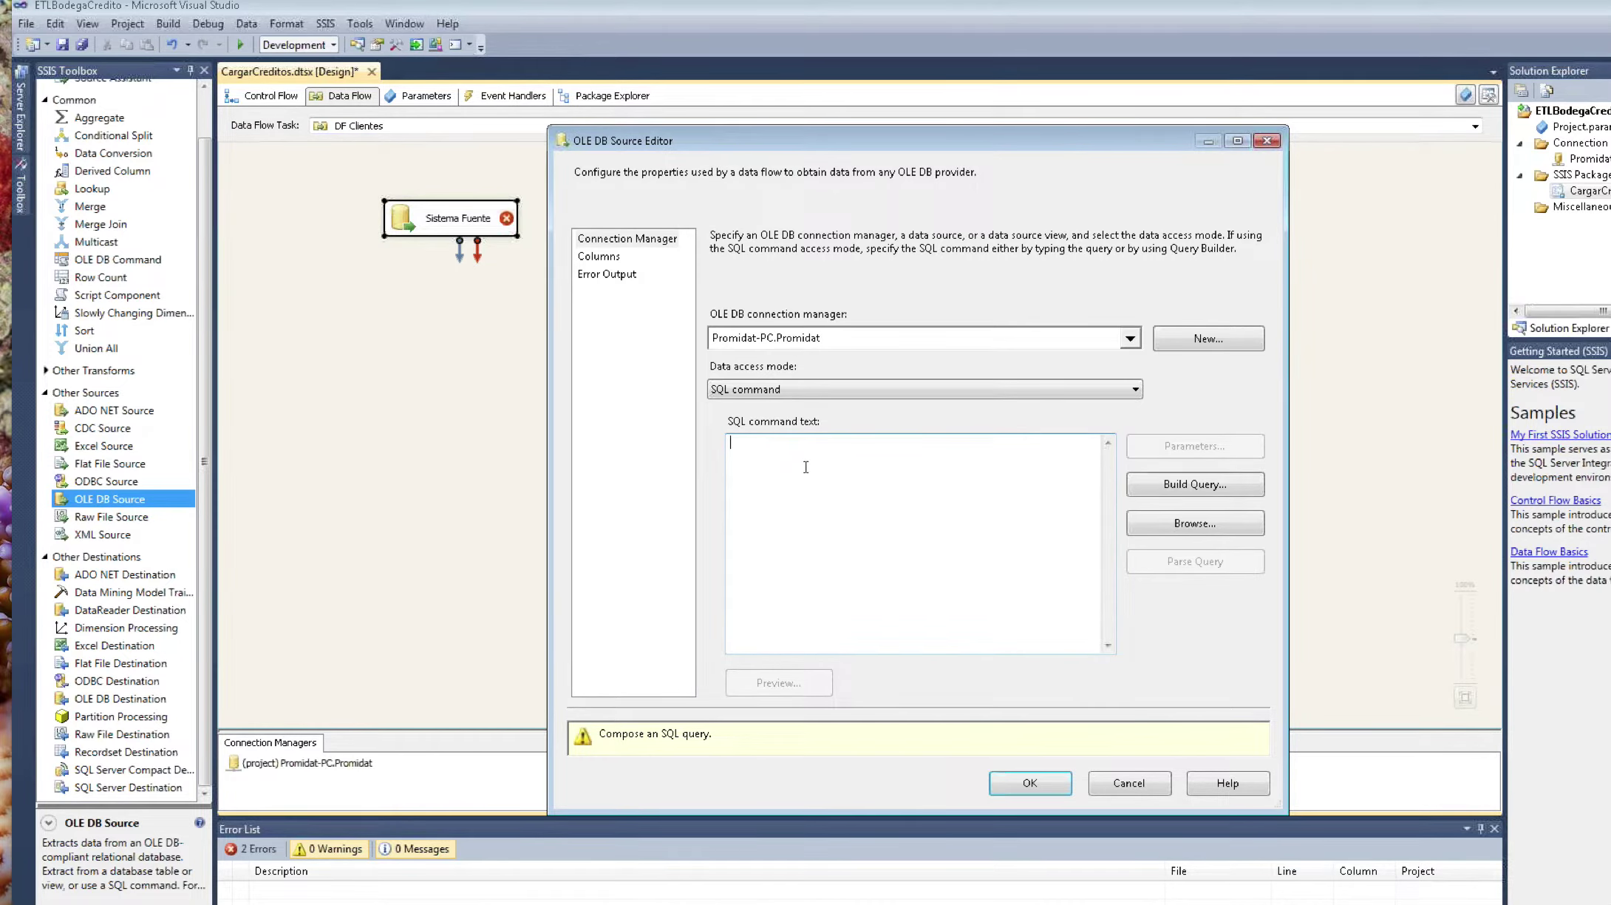
type("SELECT distinct [CustomerID] ,D.[Score] ,[Title] ,[Name] , [LastName] ,[BirthDate] ,[Income] ,[EmploymentType] FROM [Promidat].[dbo].[ST_Customer] C inner join [Promidat].[dbo].[ST_Creditos] D on C.CustomerID = D.ClienteID where D.mes = '2013-01-31'")
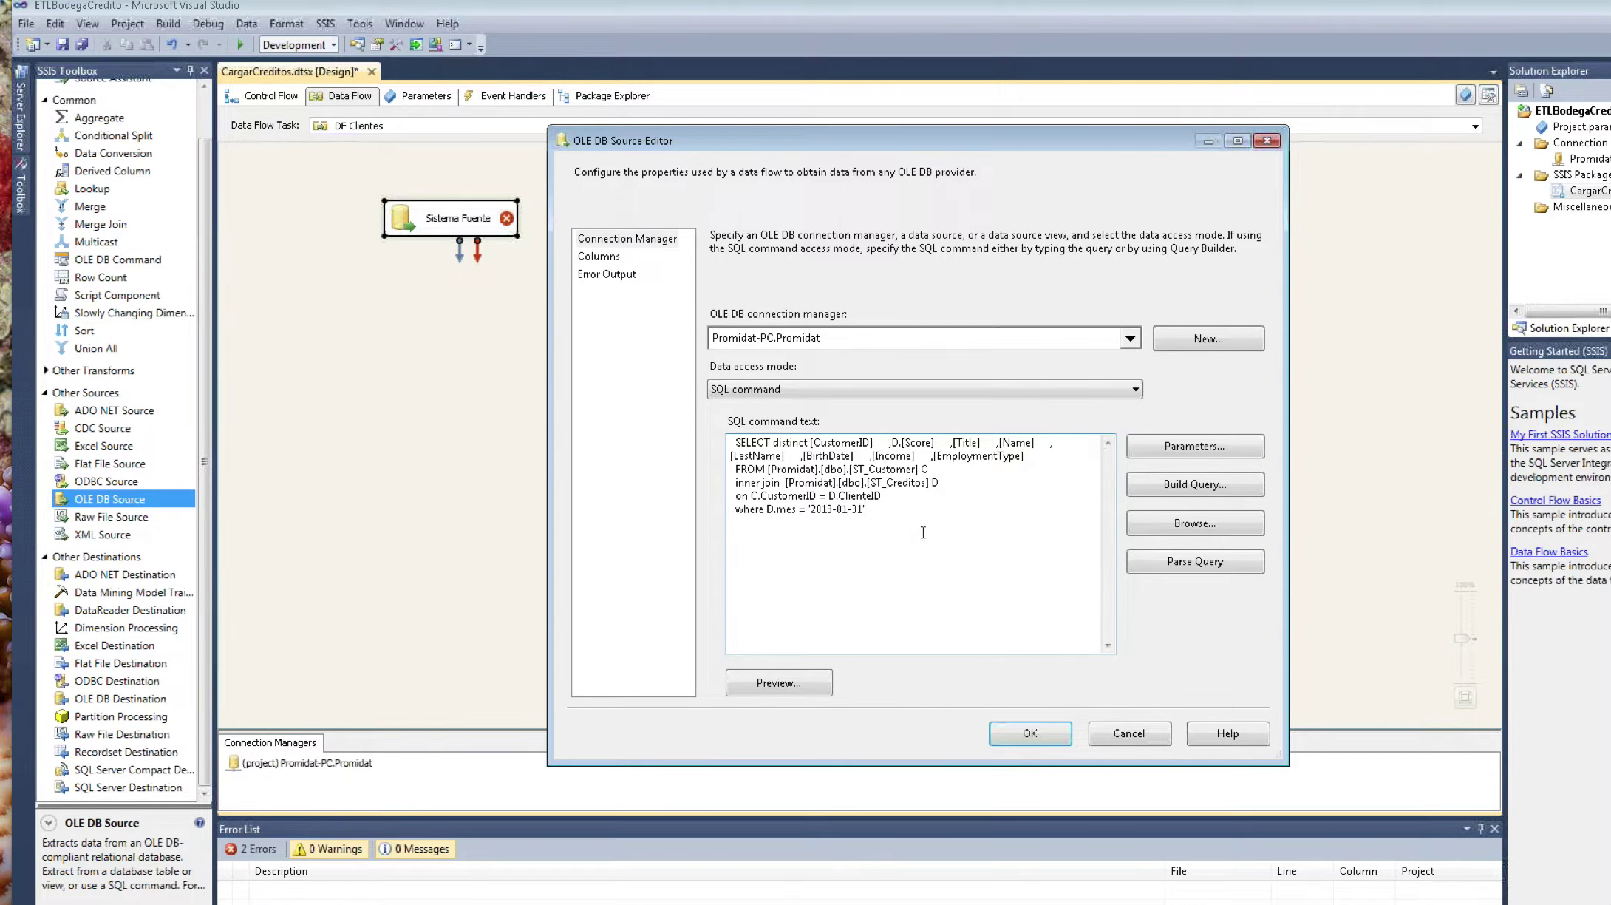
left_click_drag(924, 517, 728, 441)
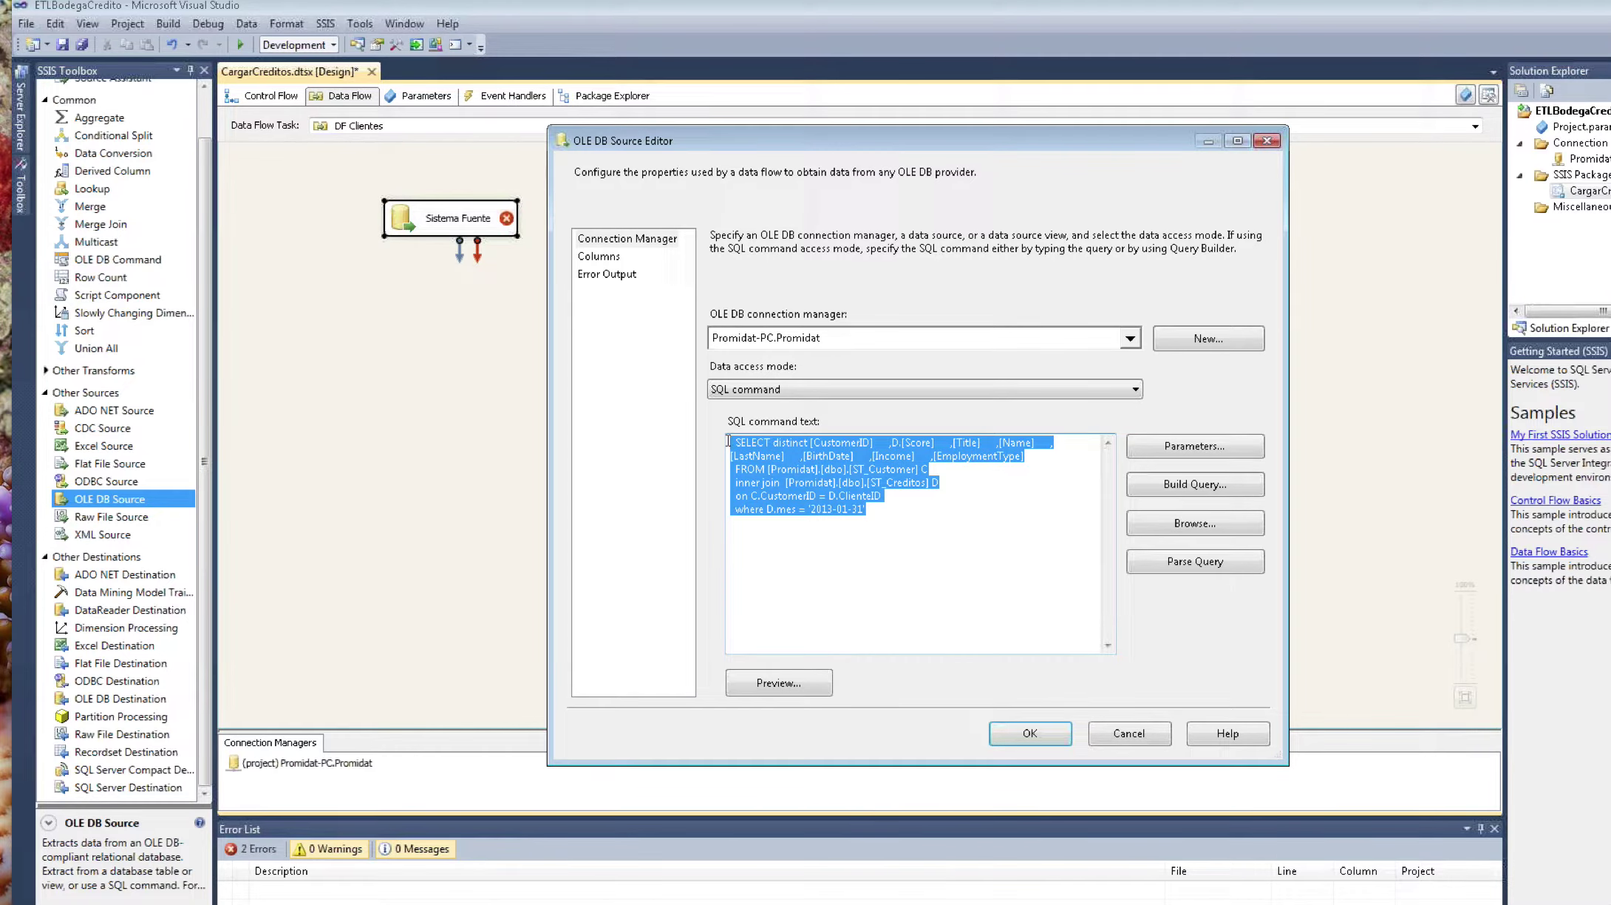
left_click(977, 548)
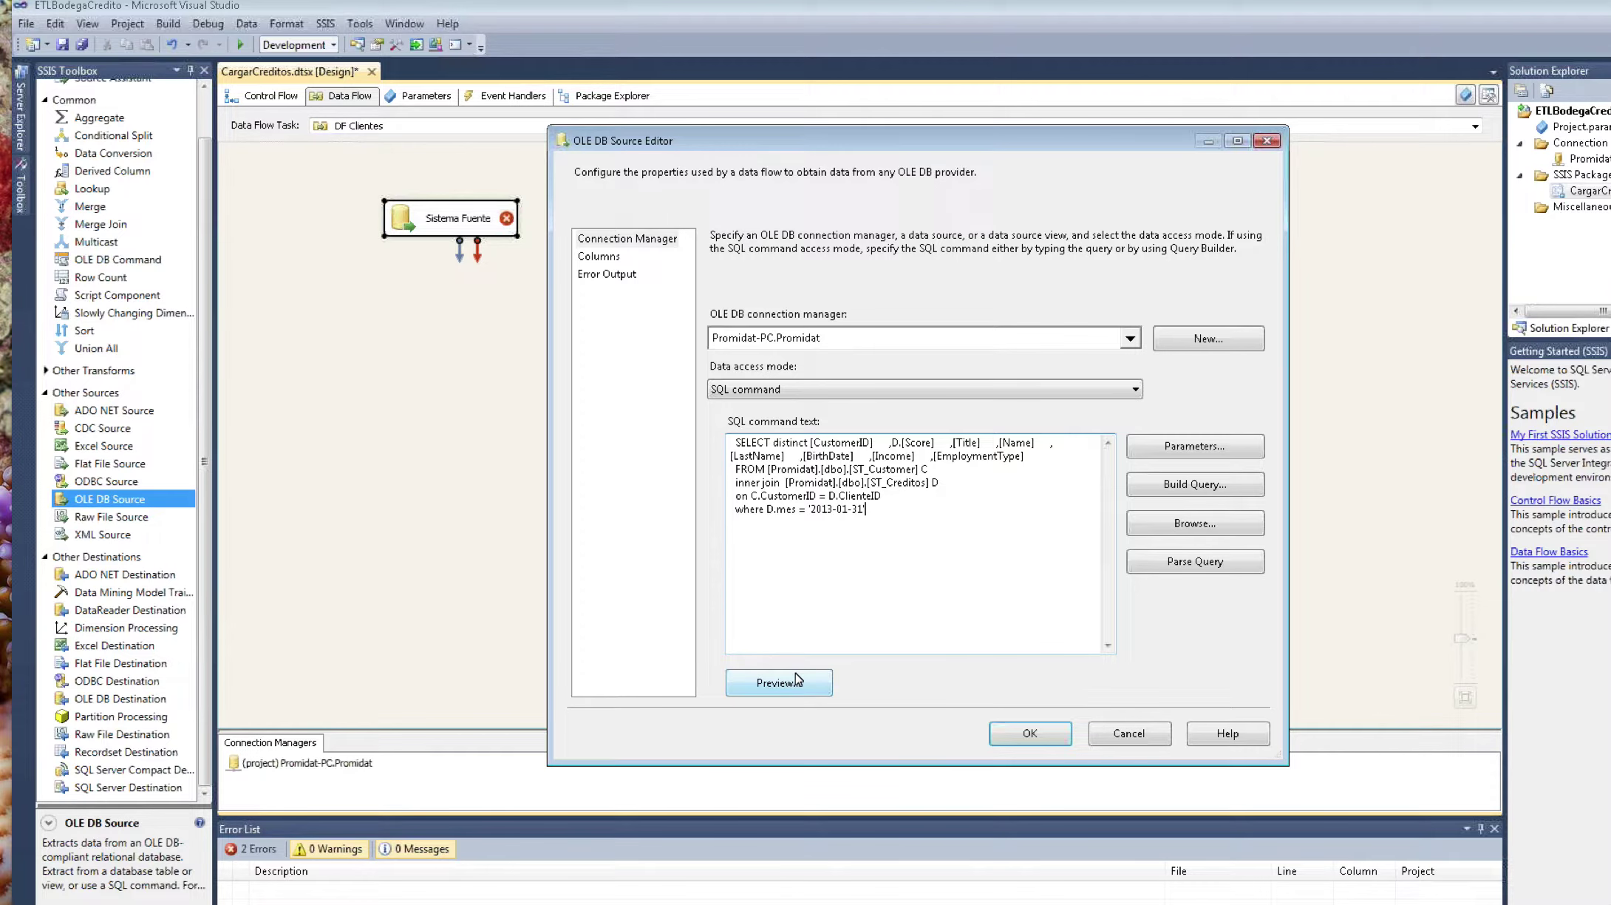
left_click(796, 678)
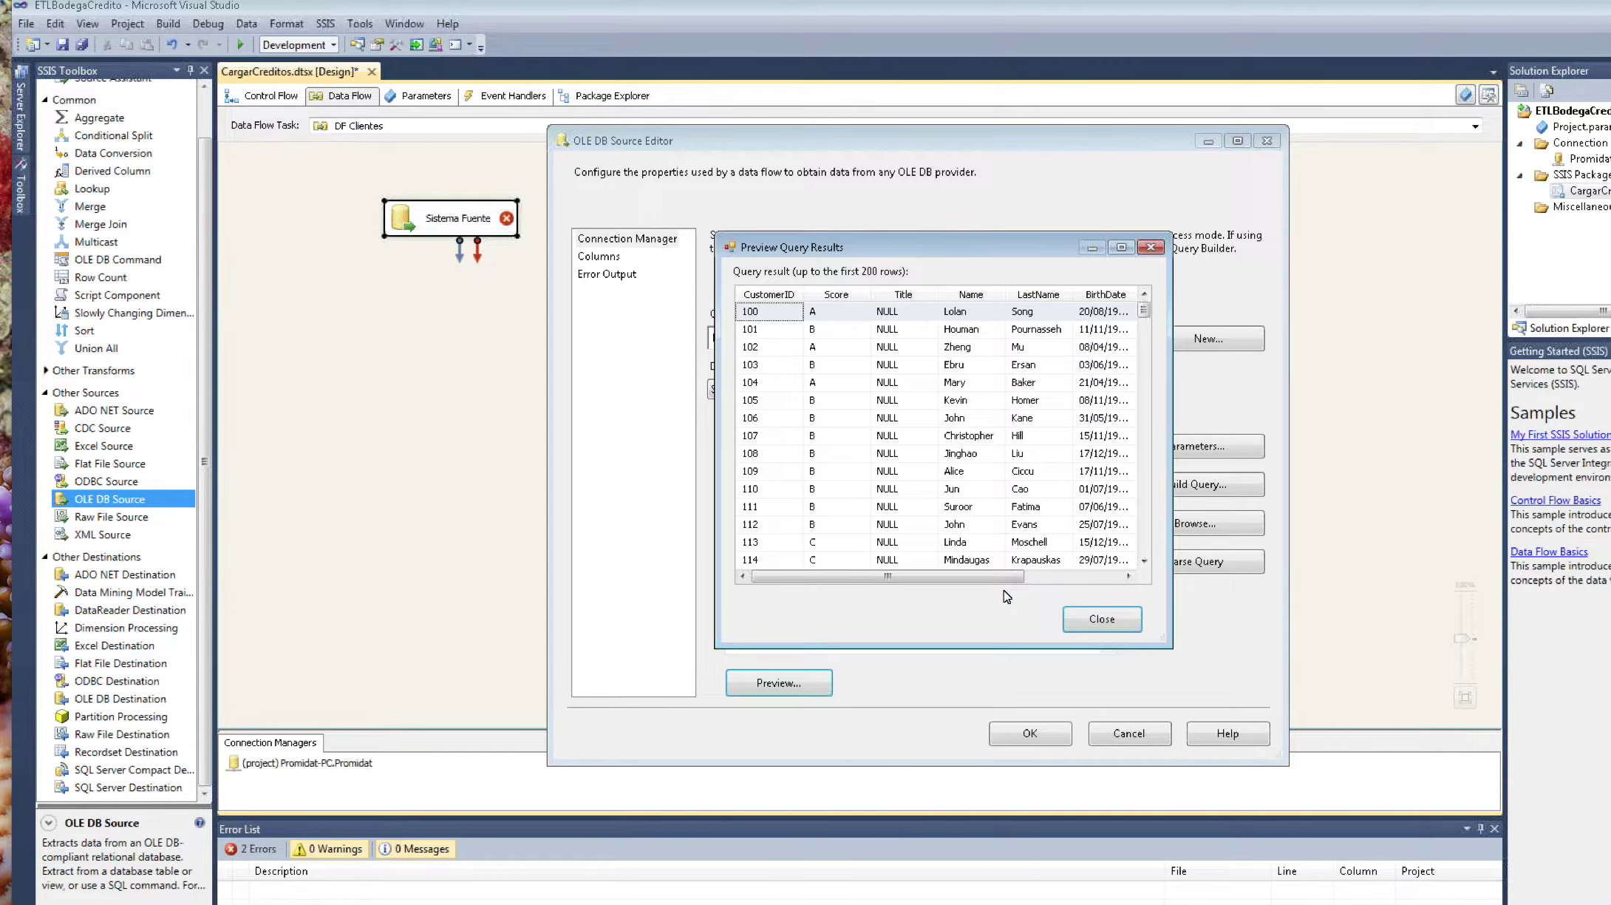
key("Return")
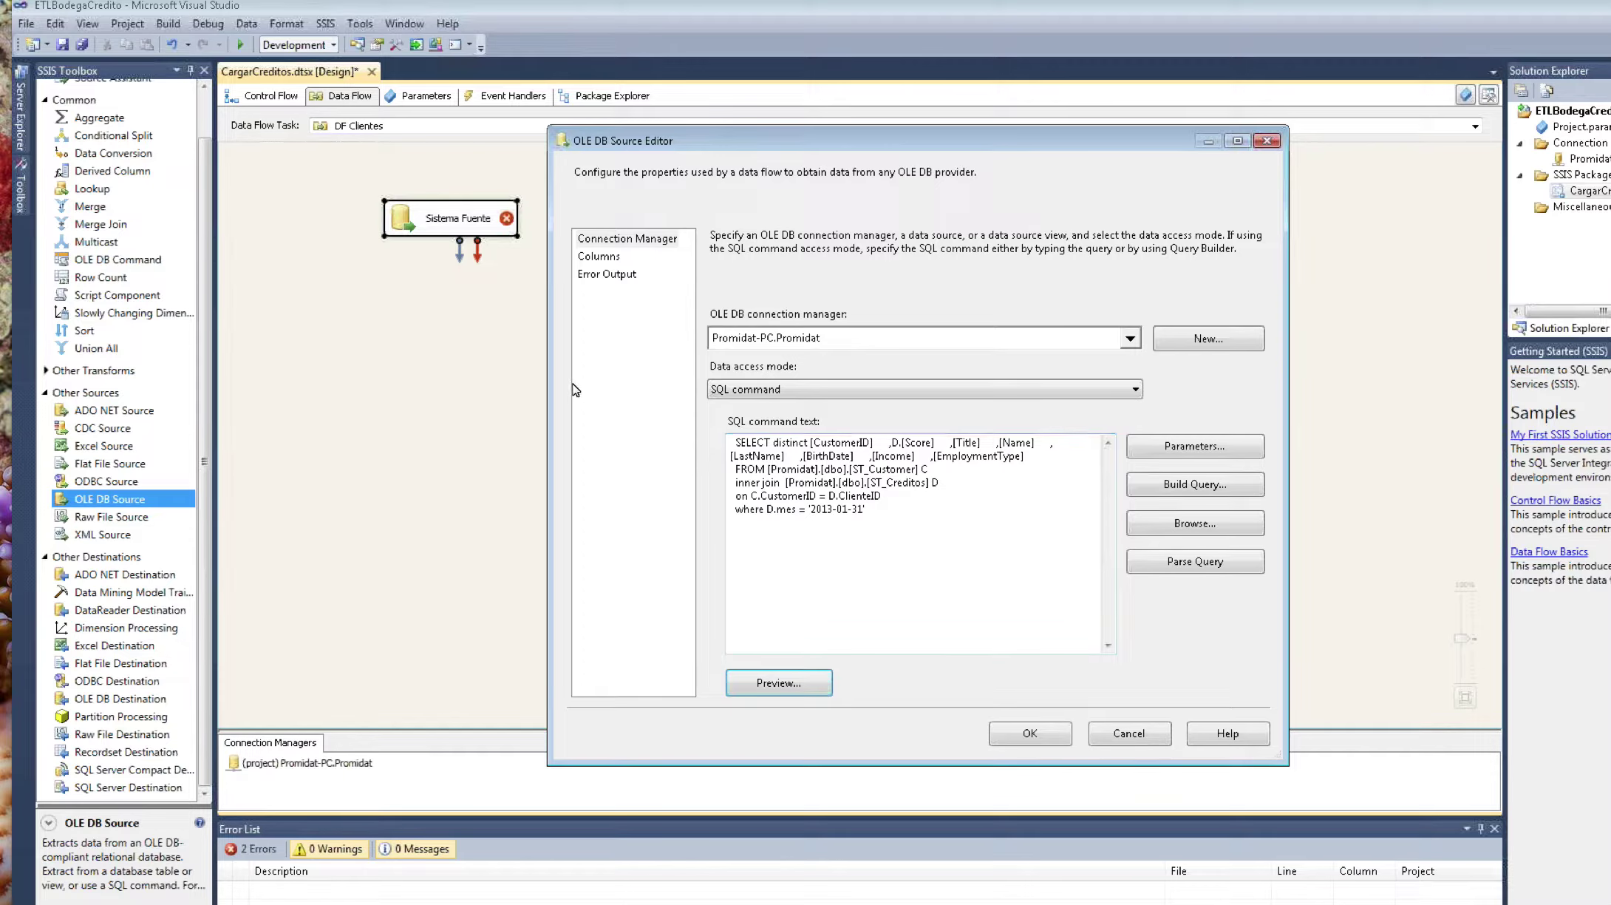
Step: Rename the source's Name output column to Nombre and accept the OLE DB Source settings
left_click(604, 260)
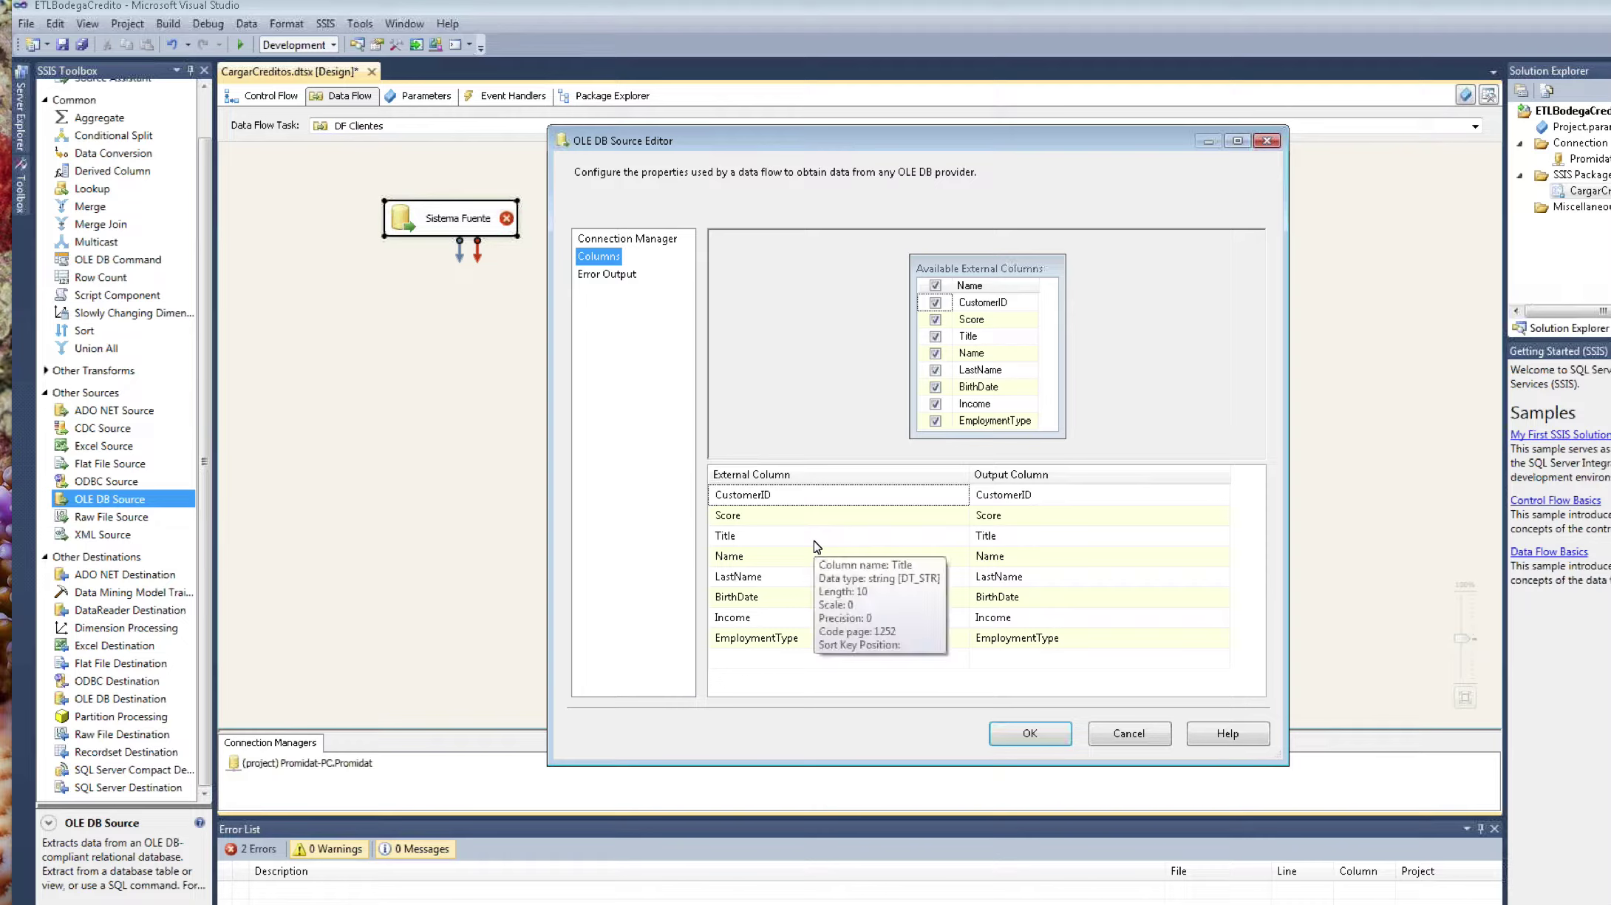
left_click(1034, 550)
double_click(1005, 555)
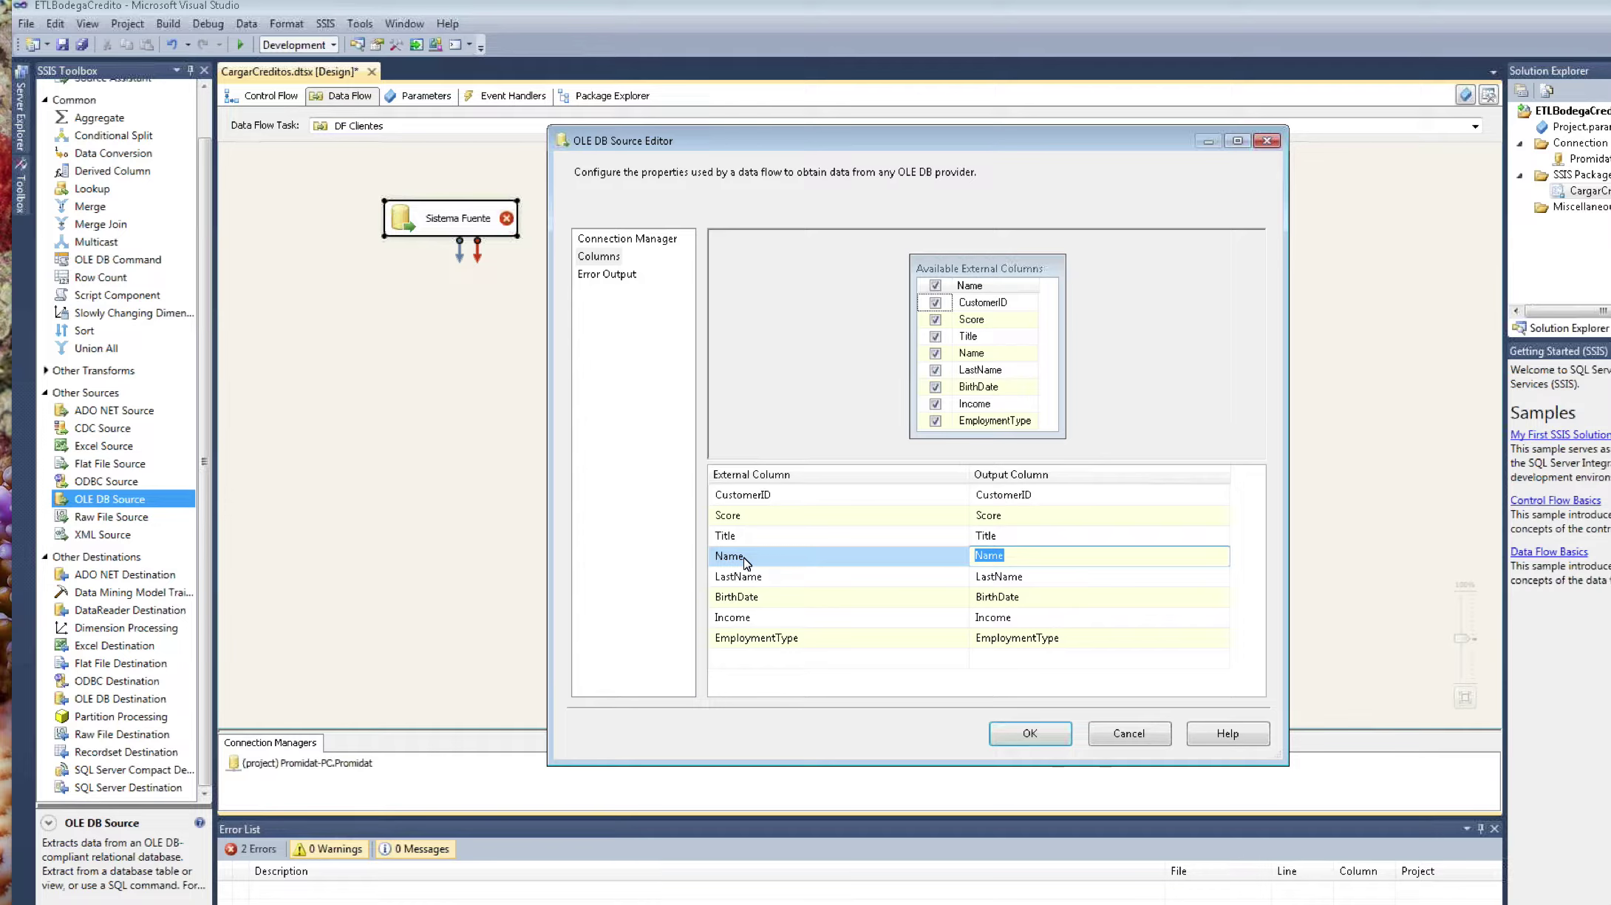
type("Nombre")
left_click(1190, 370)
left_click(1057, 731)
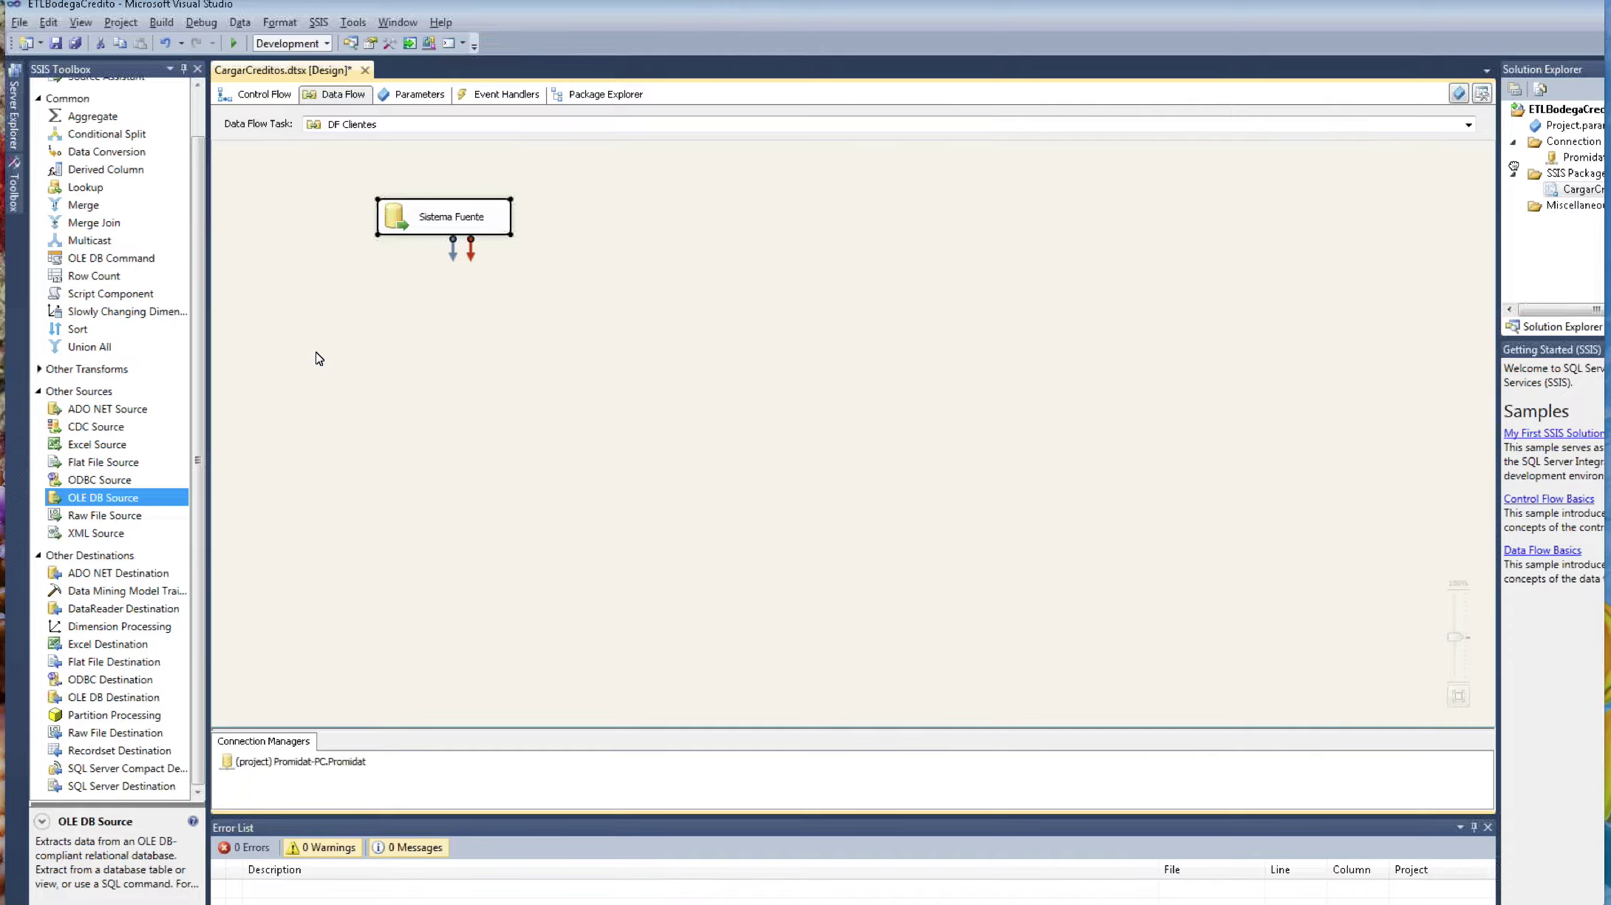
Step: Add a Slowly Changing Dimension transformation beside Sistema Fuente and connect the source's data output to it
double_click(125, 312)
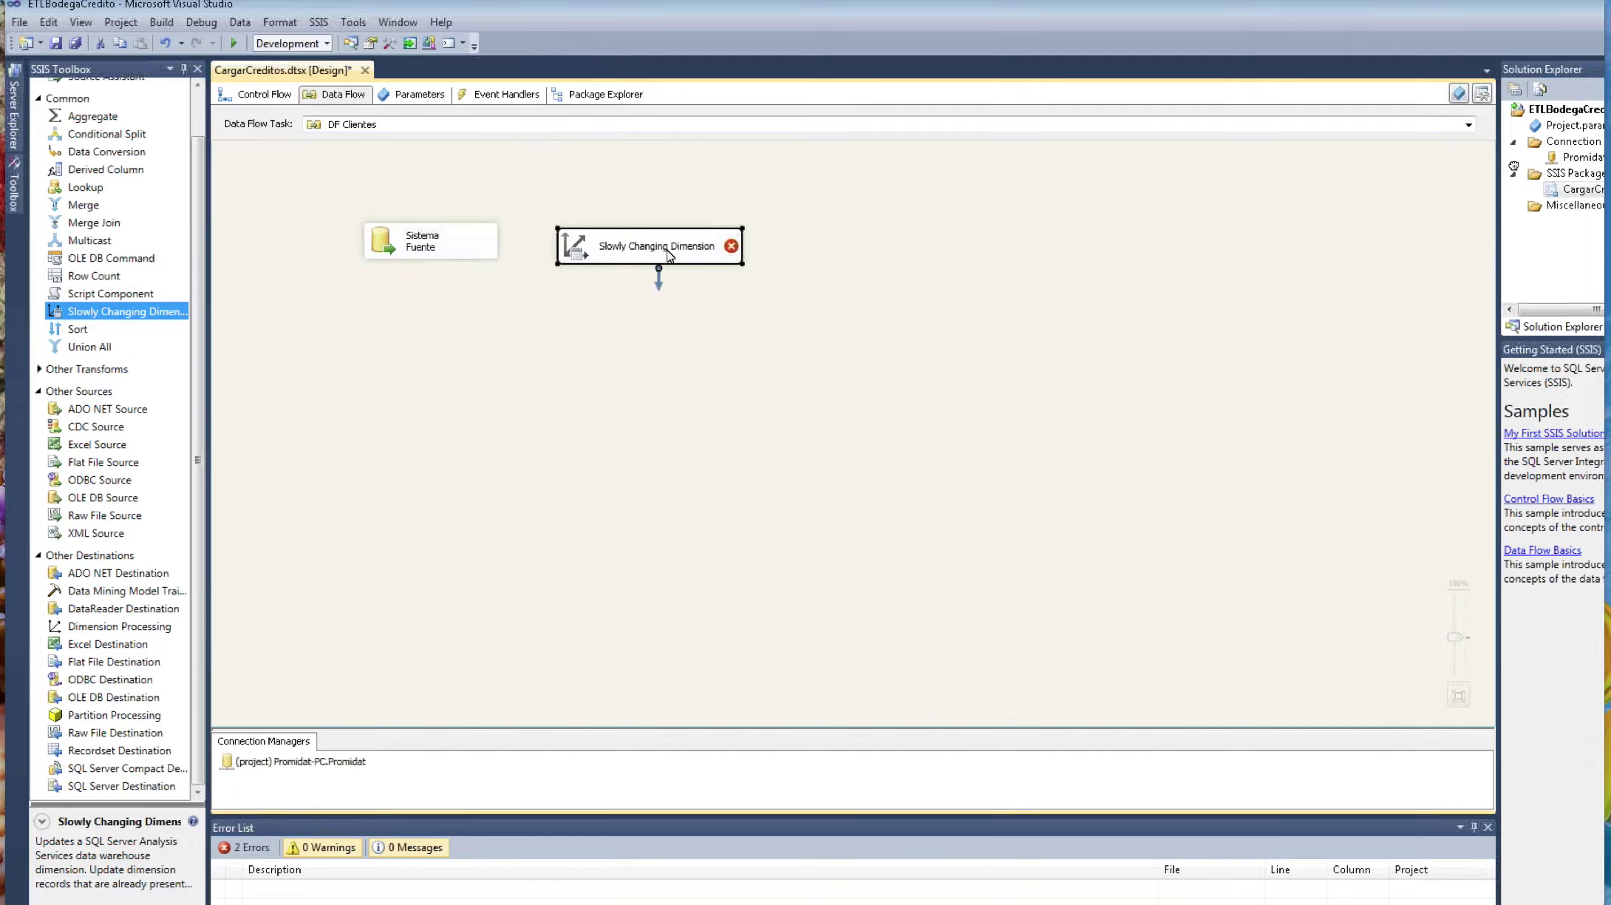
left_click(436, 244)
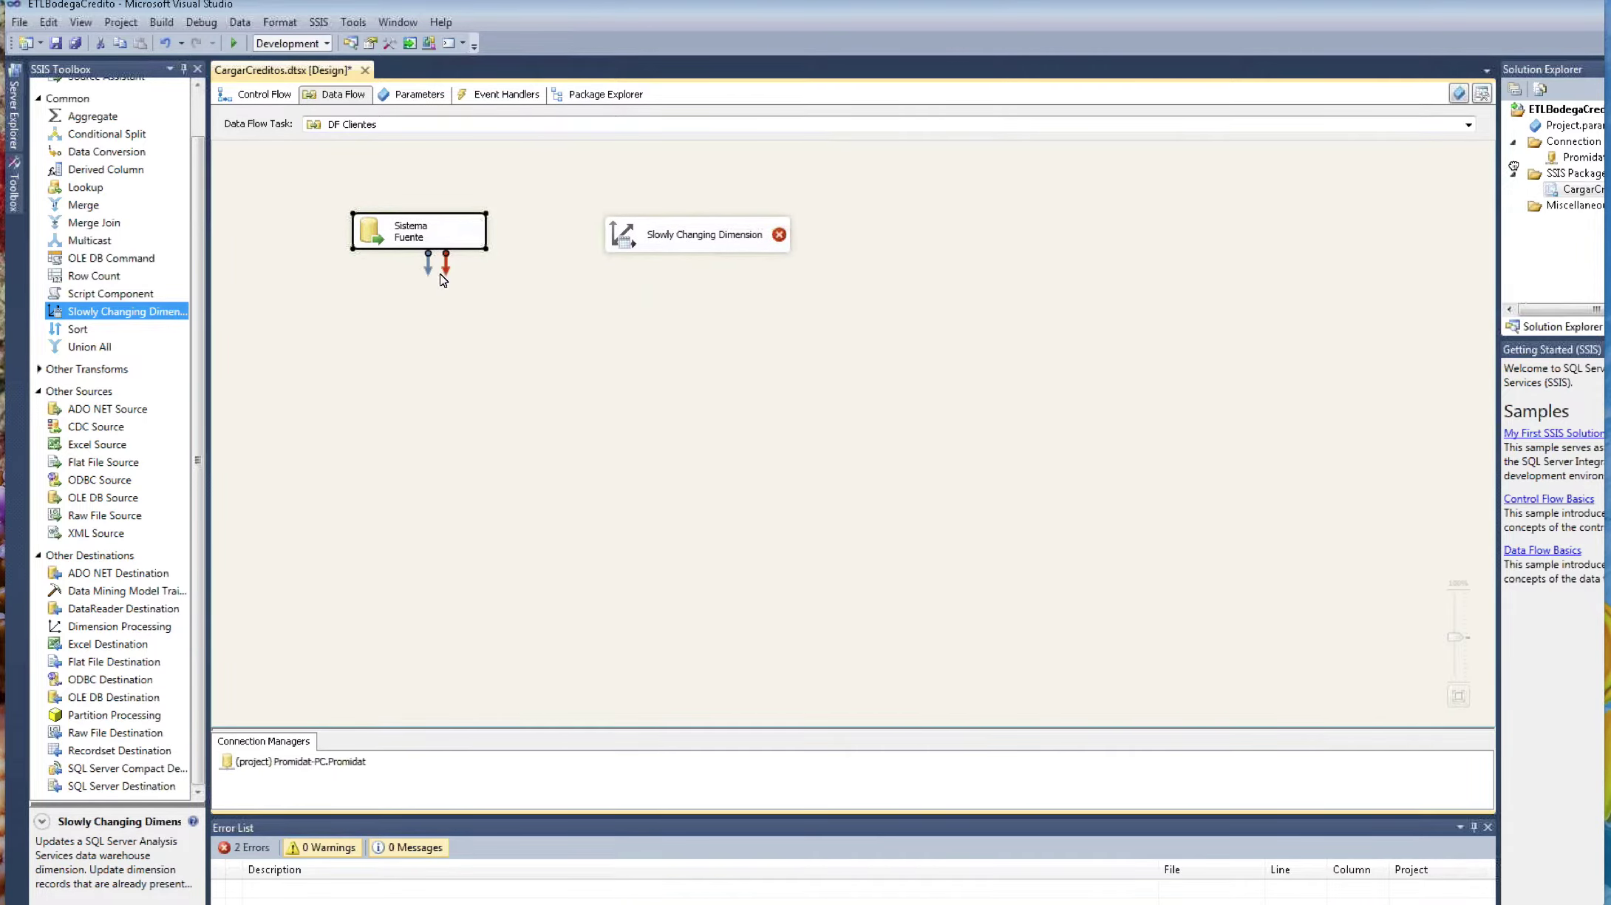
left_click_drag(429, 272, 650, 244)
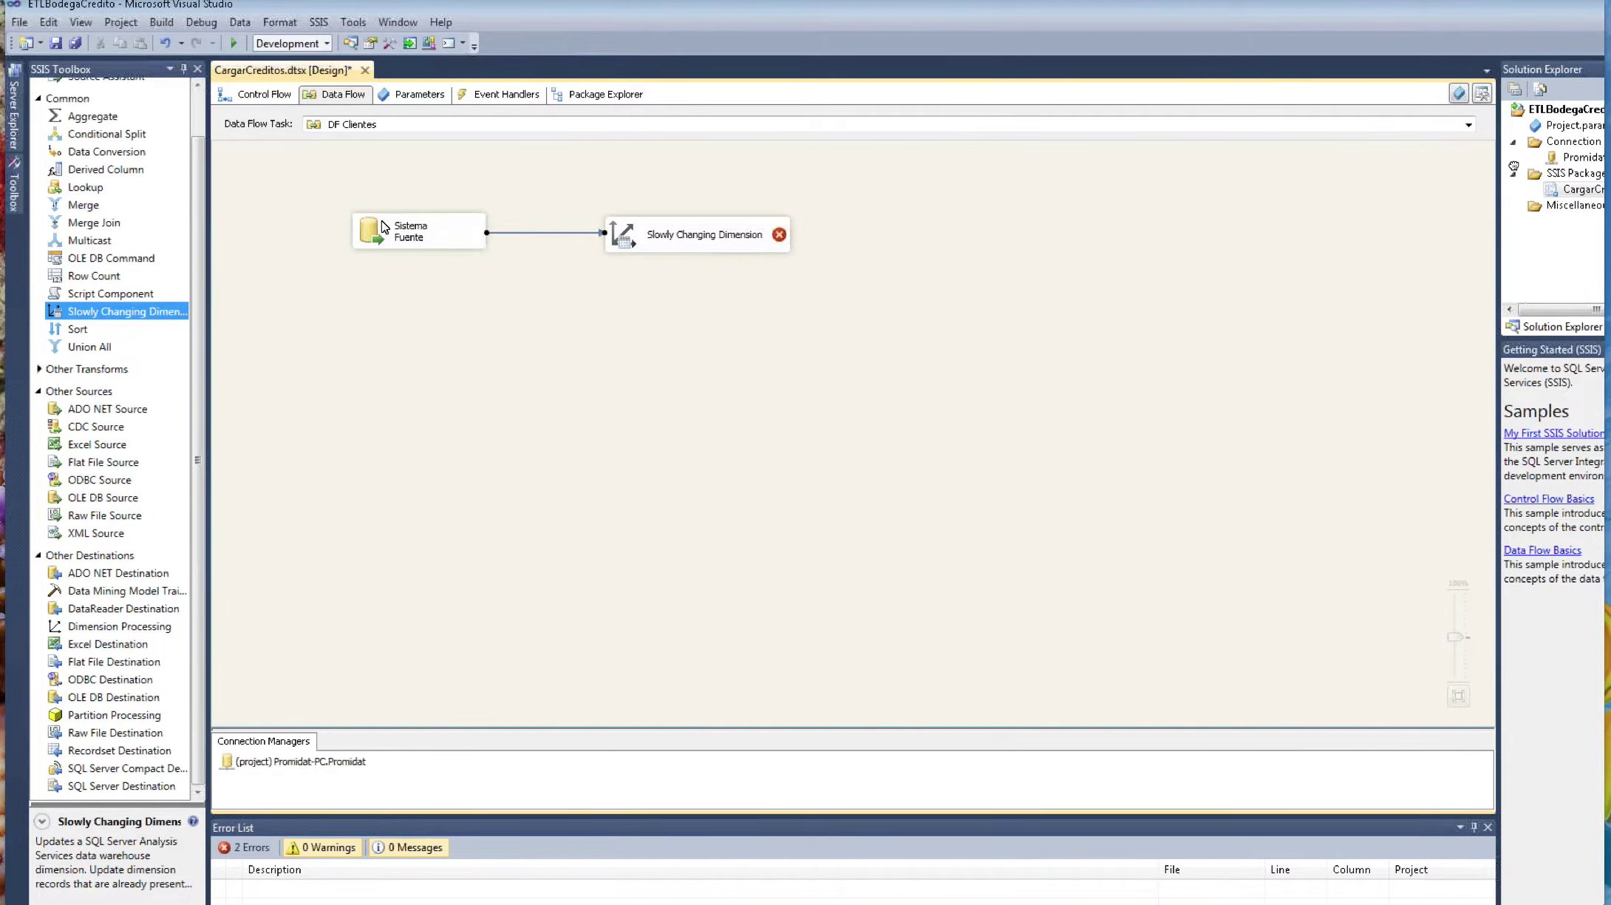
left_click(640, 287)
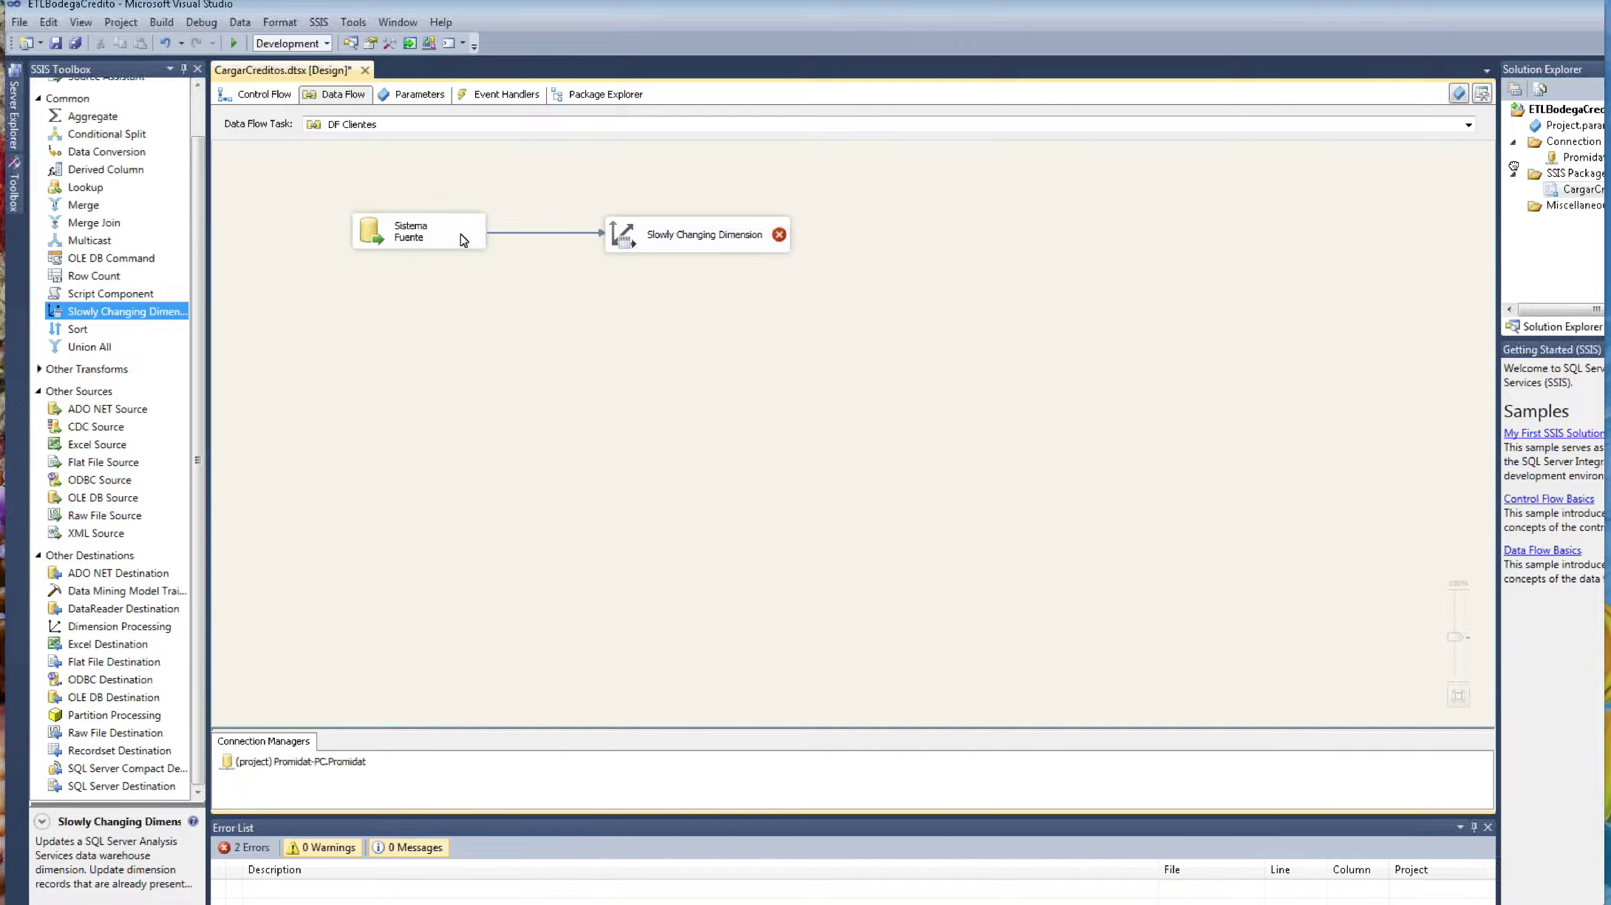
left_click(601, 245)
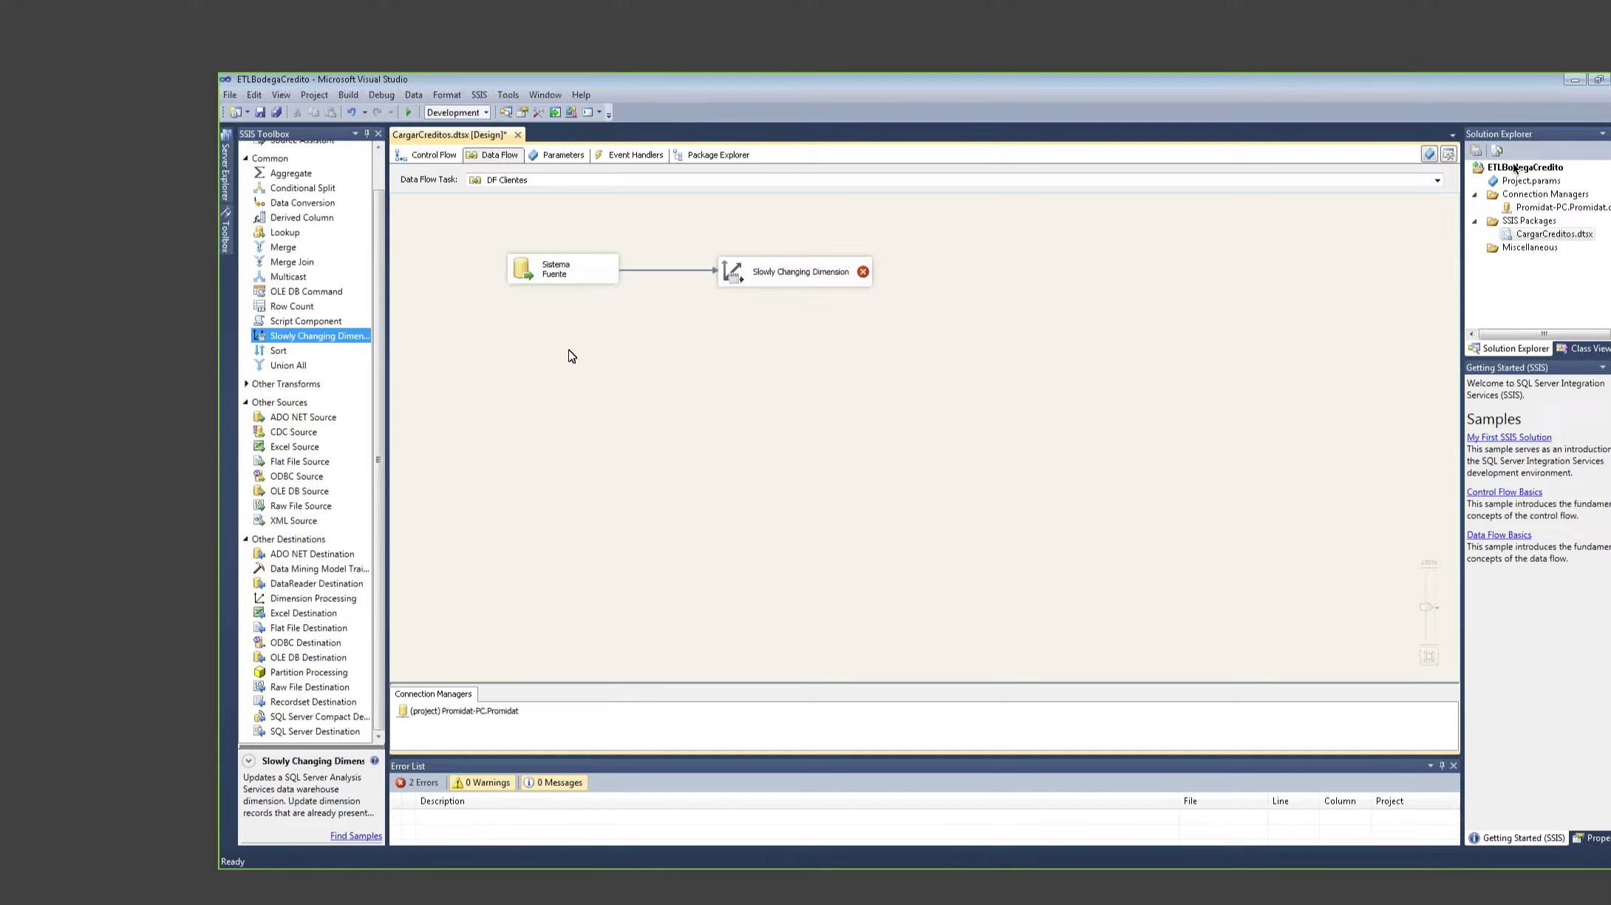
left_click(798, 275)
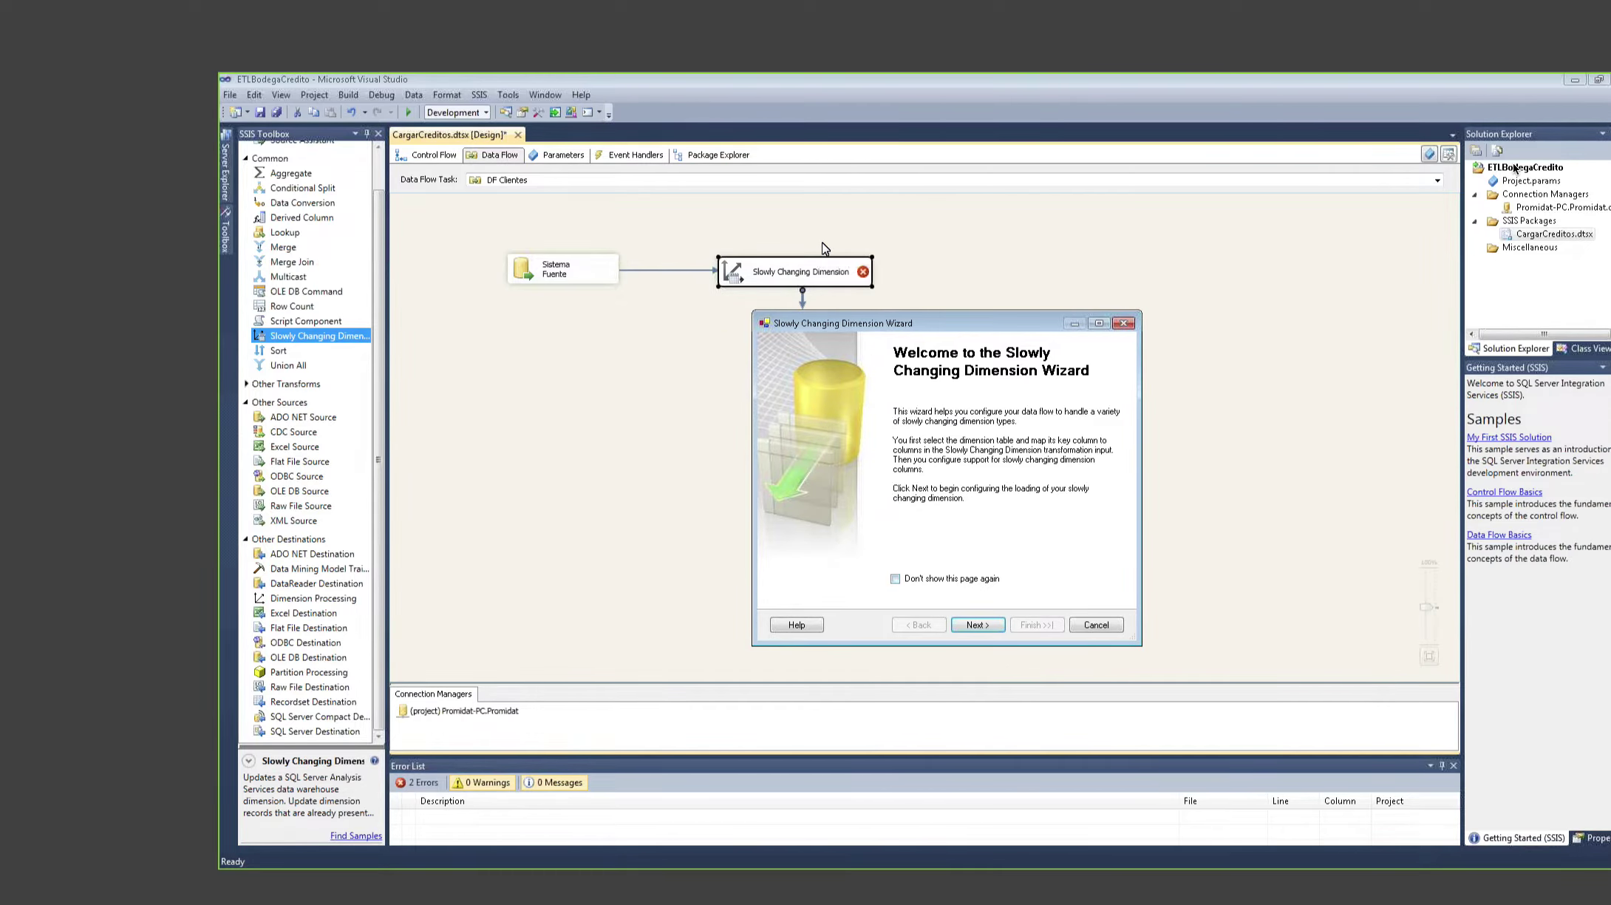
left_click(991, 626)
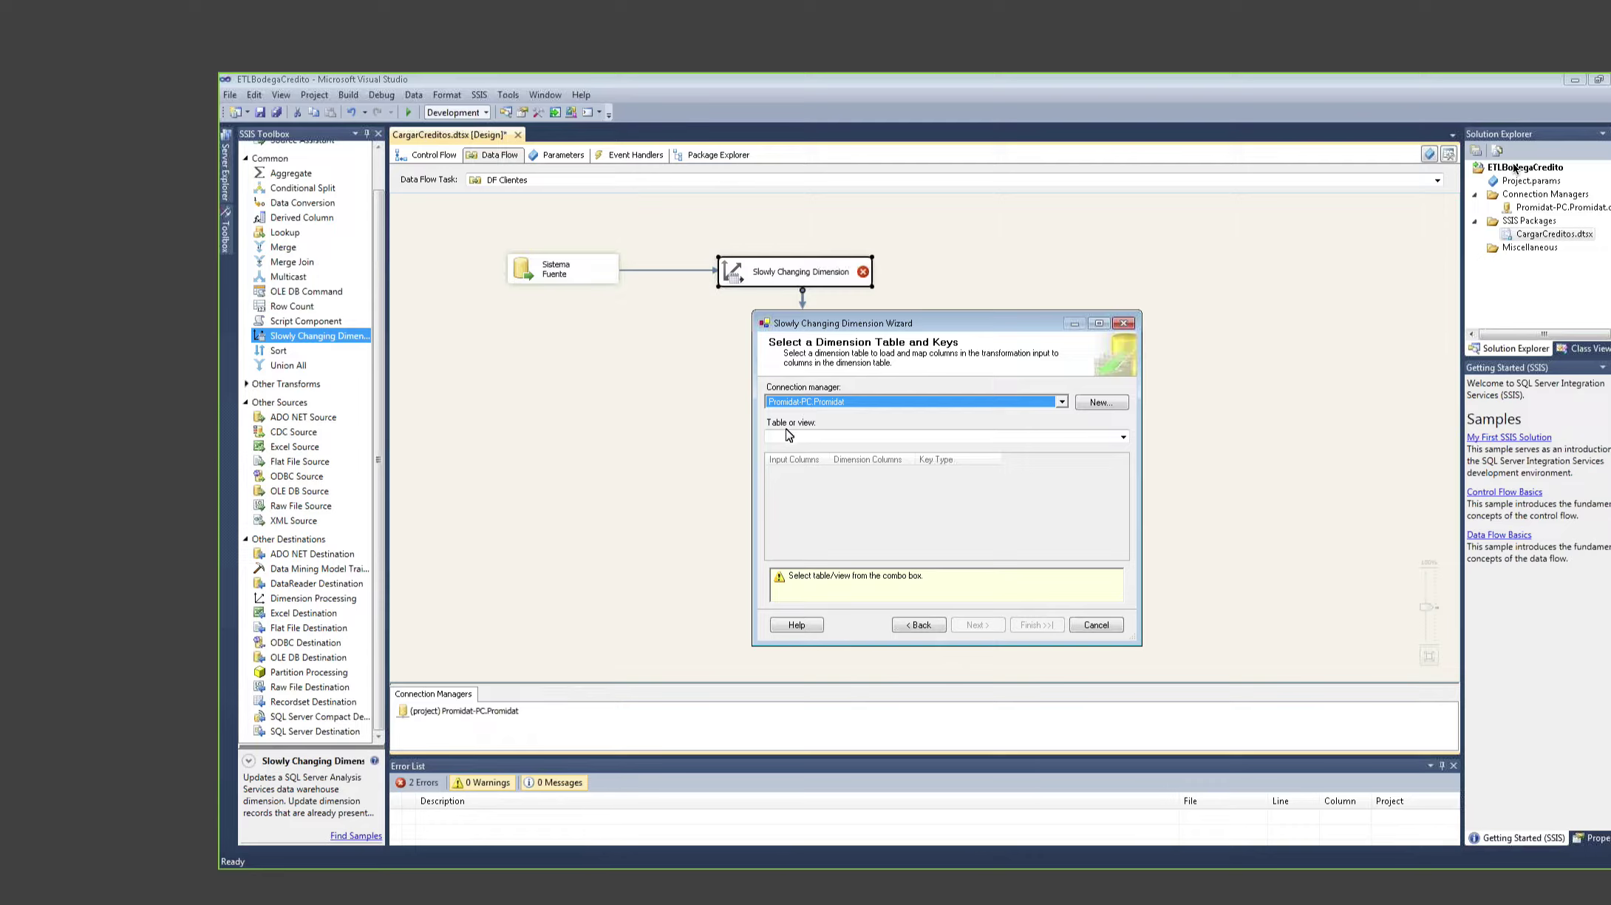
left_click(1123, 437)
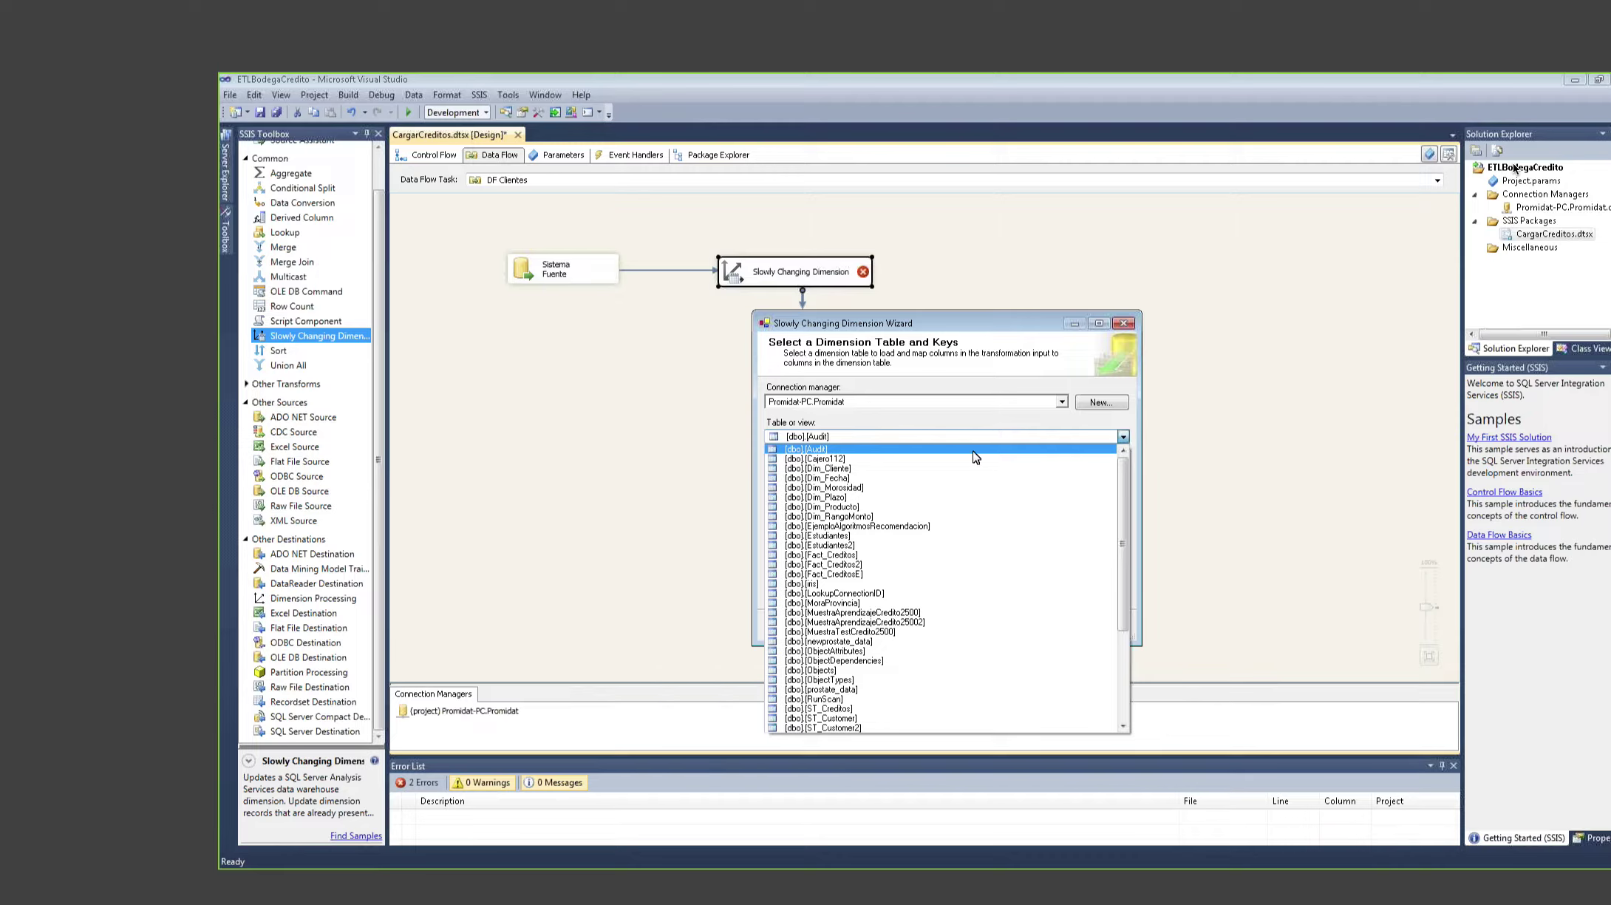
left_click(858, 469)
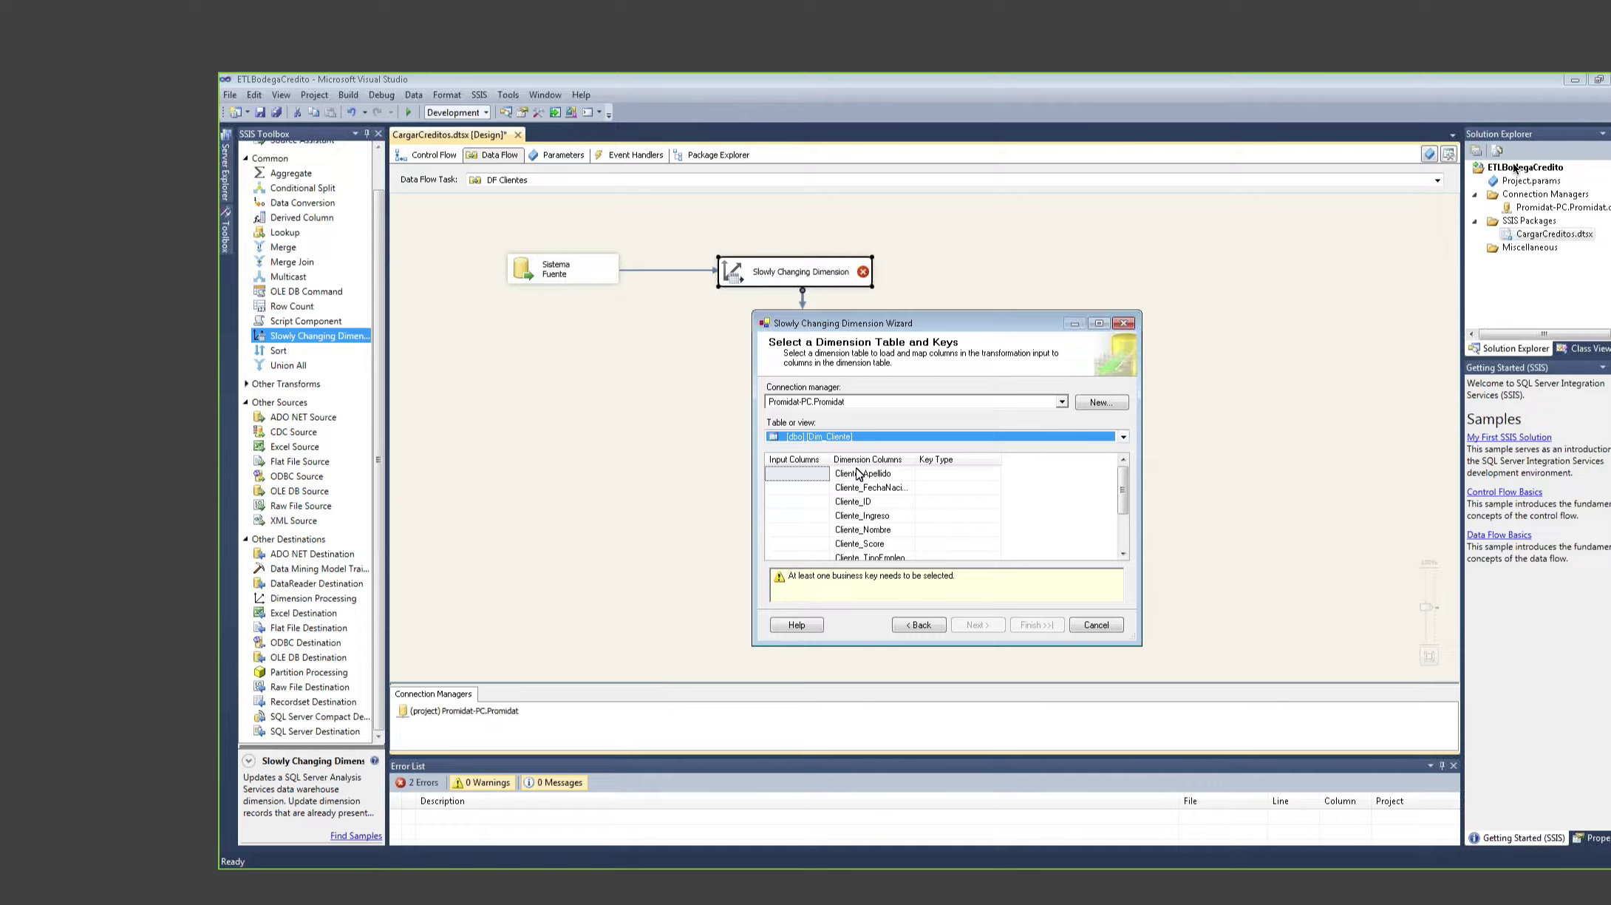
left_click(1108, 625)
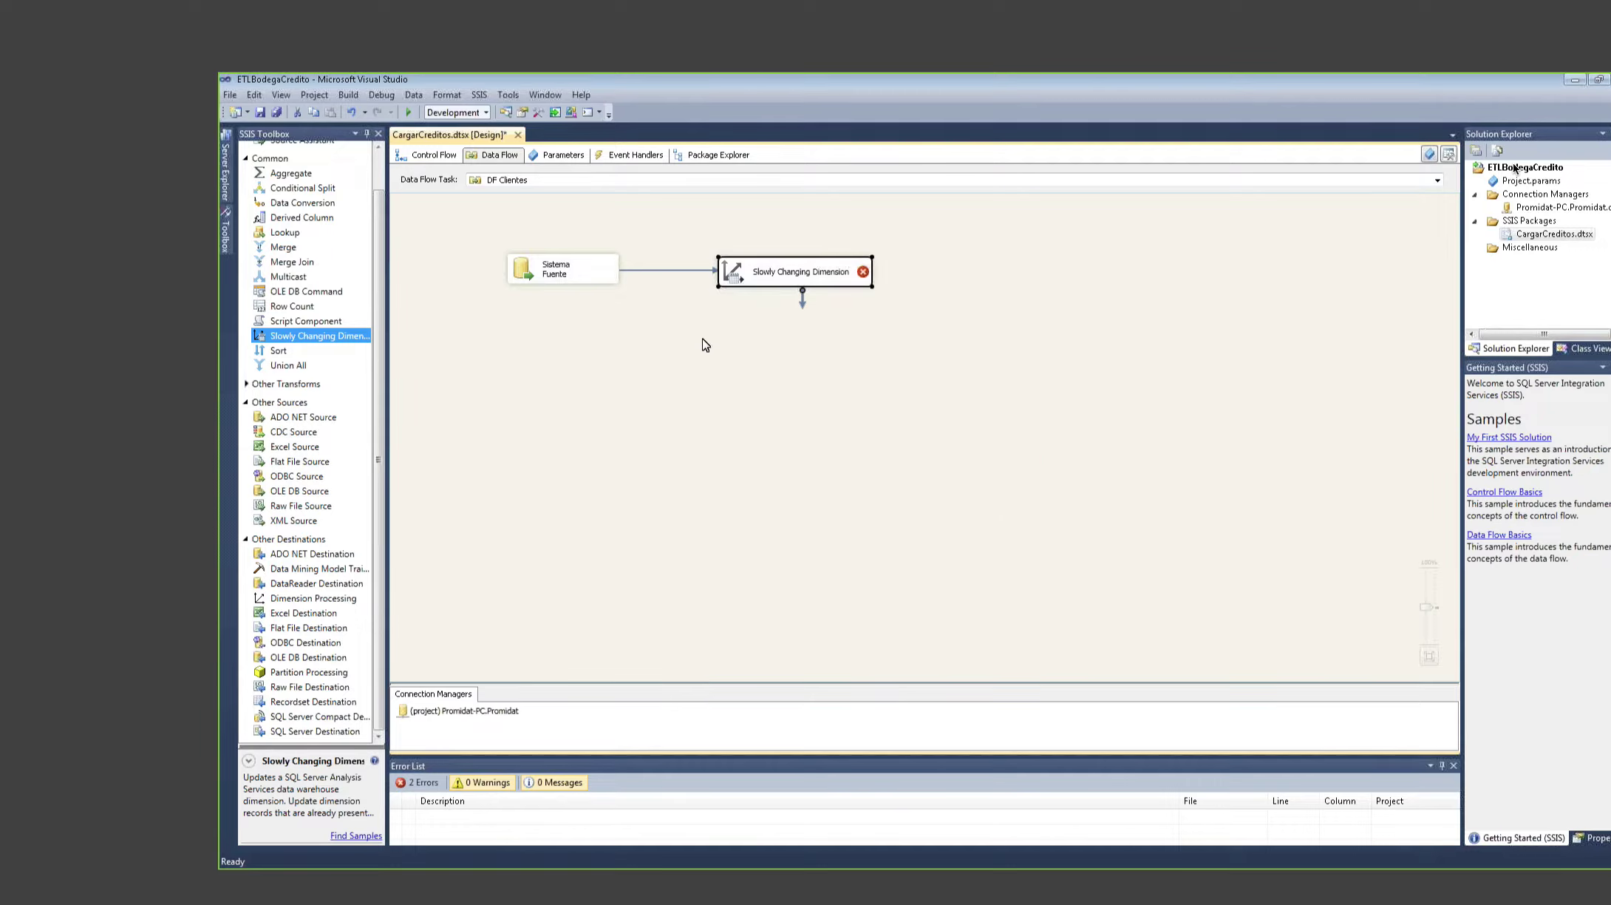
Step: Rename the Sistema Fuente source's output column for Name as Cliente_Nombre and accept the source settings
double_click(547, 277)
left_click(660, 314)
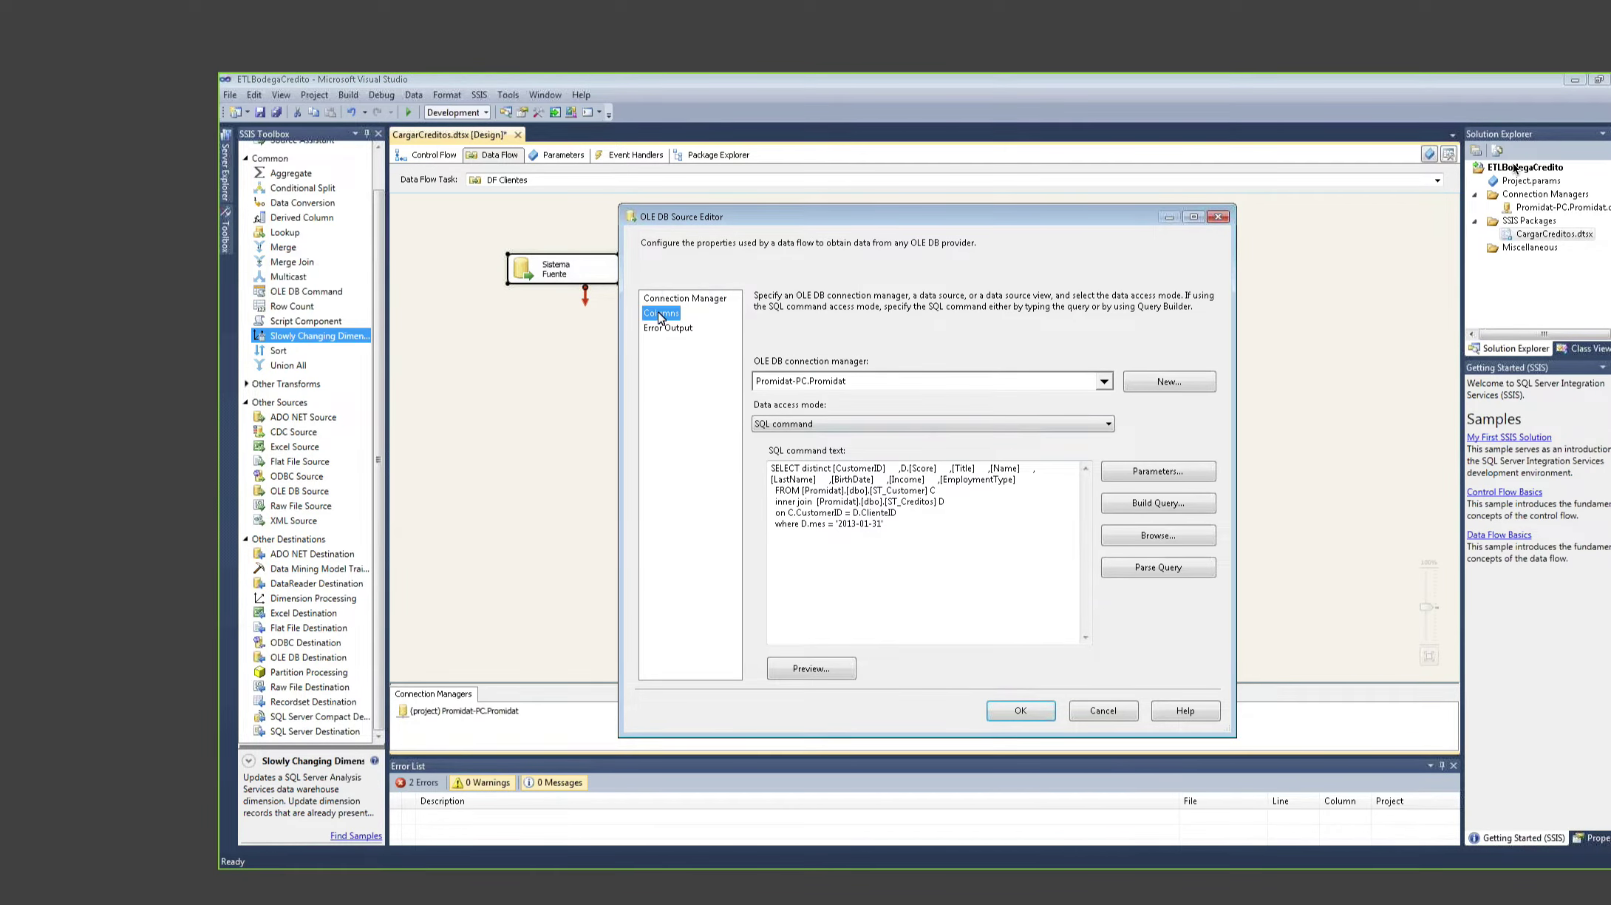
left_click(979, 562)
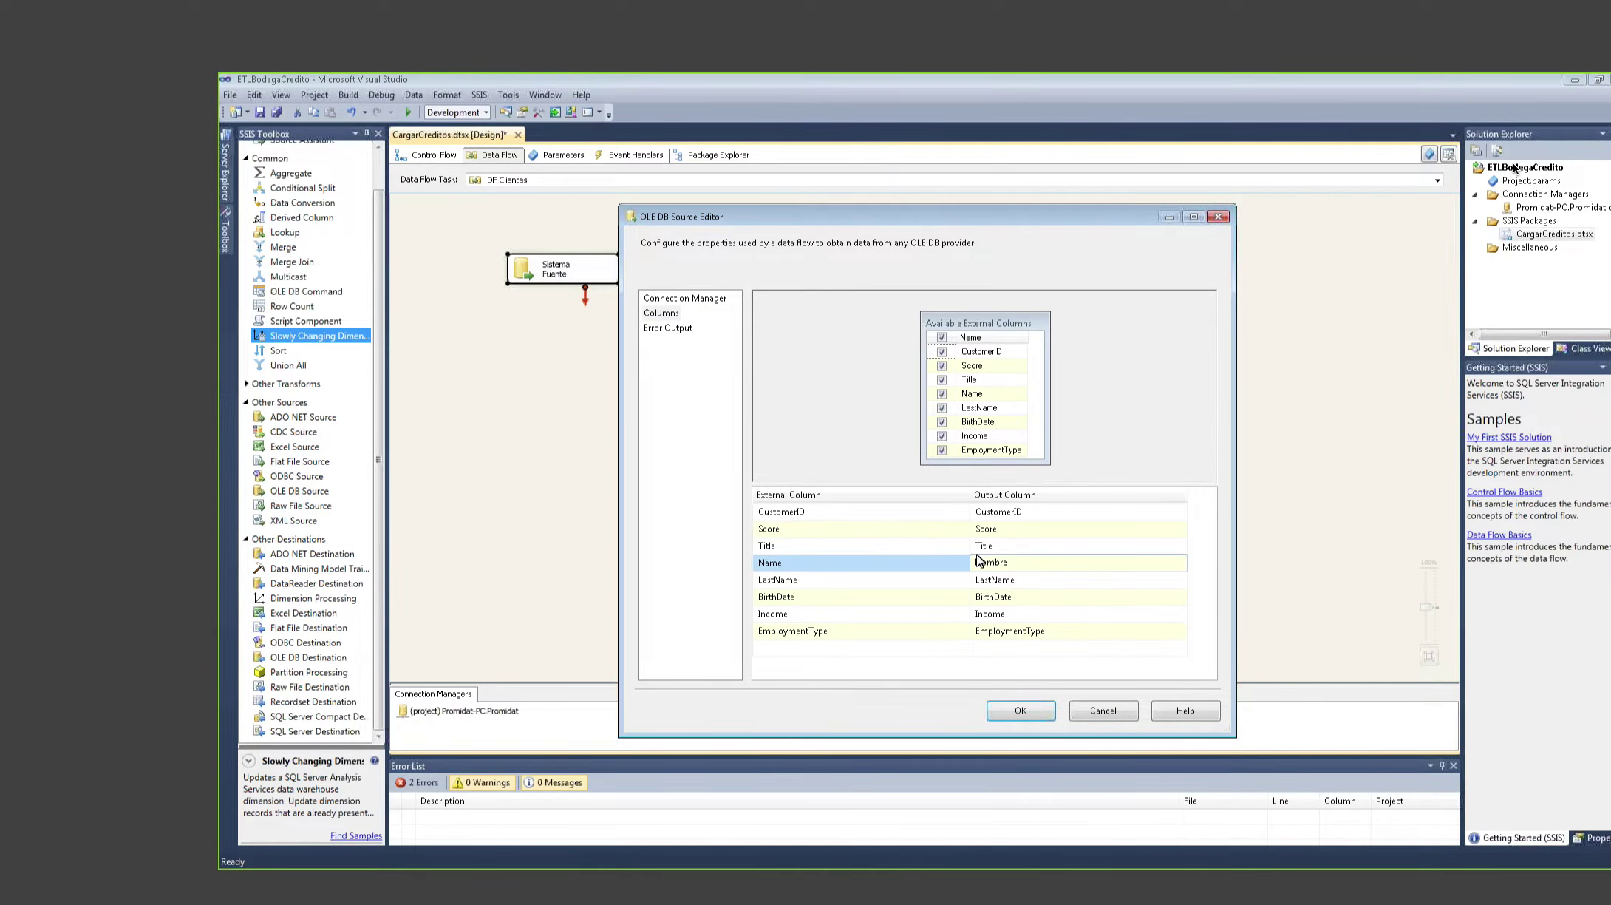
type("Cliente_")
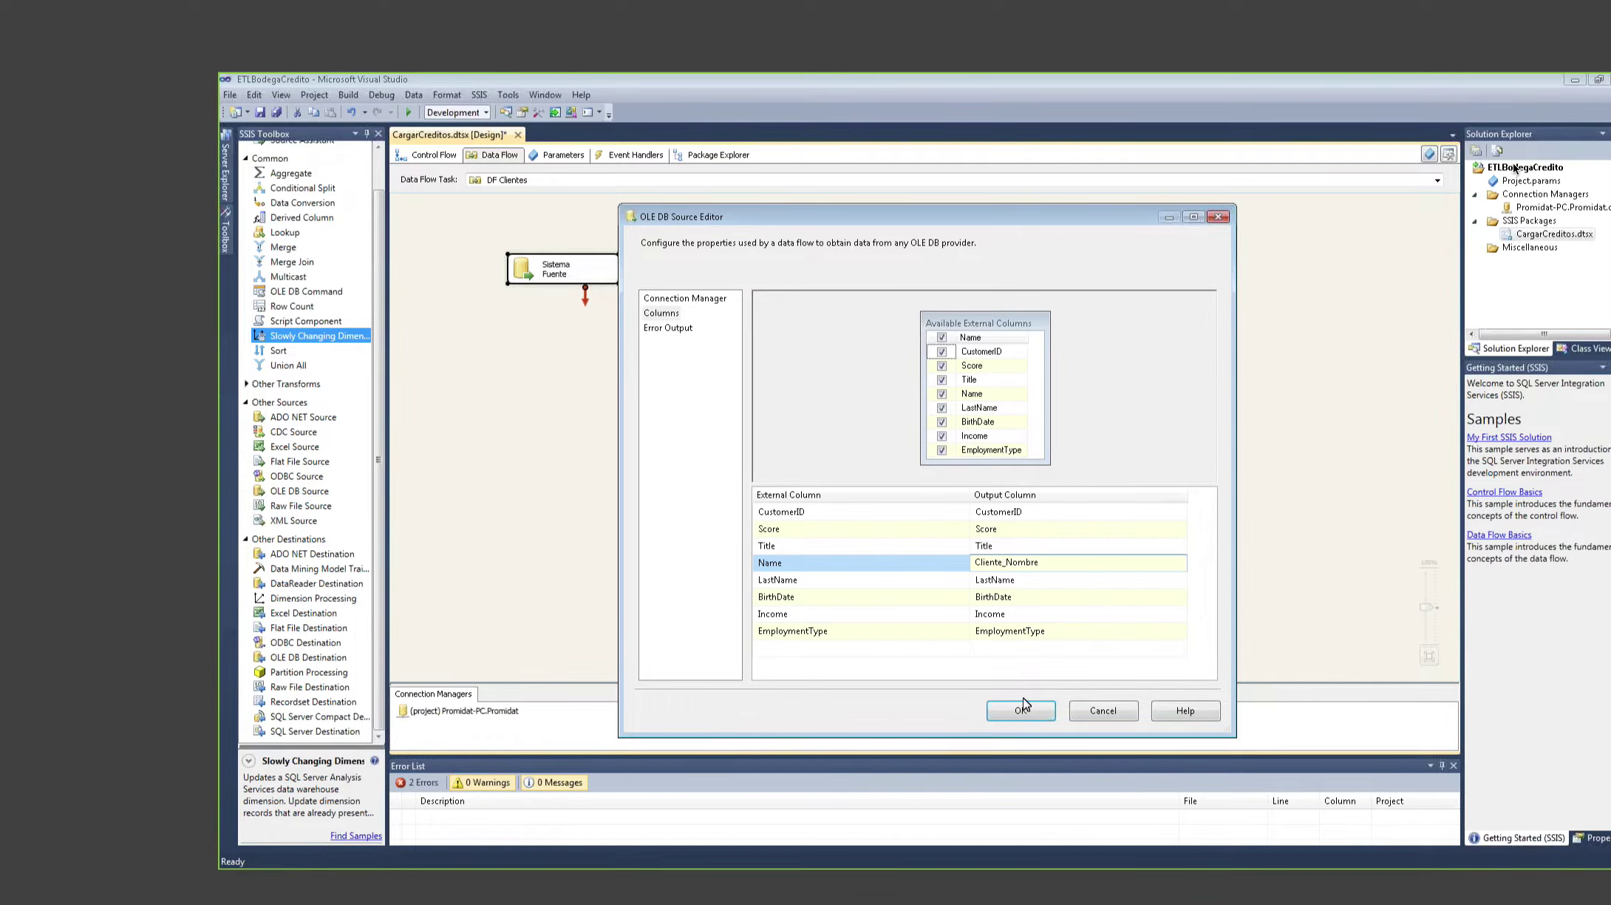
left_click(1021, 710)
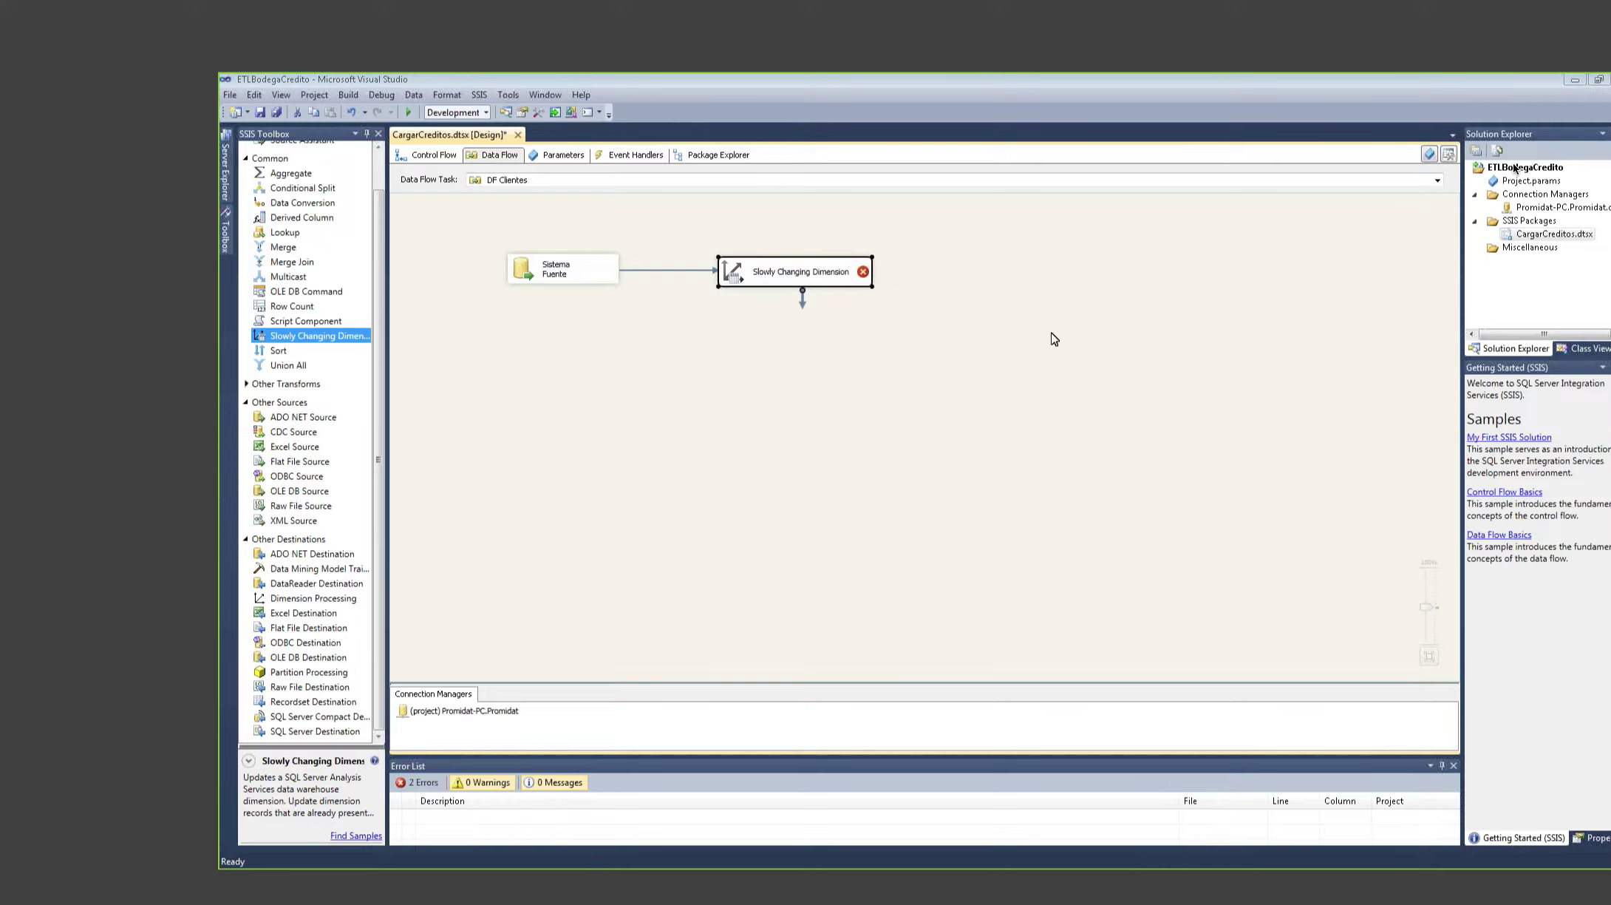
Step: Open the Slowly Changing Dimension wizard, choose [dbo].[Dim_Cliente] as the dimension table, and widen the mapping columns to show full names
double_click(869, 270)
left_click(977, 568)
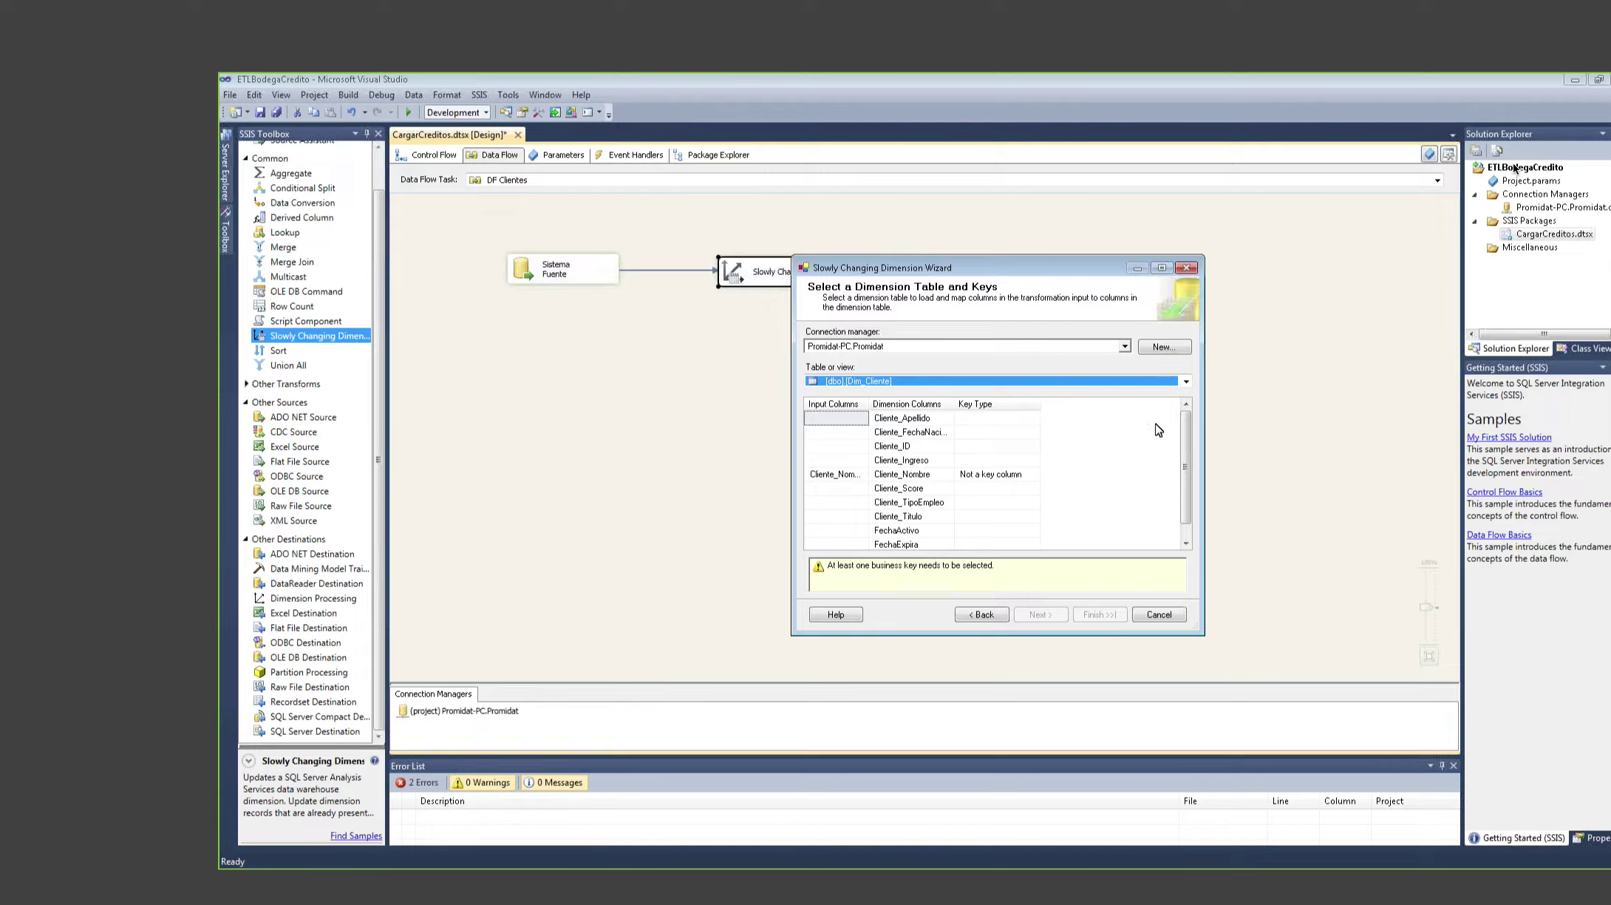
left_click(1187, 382)
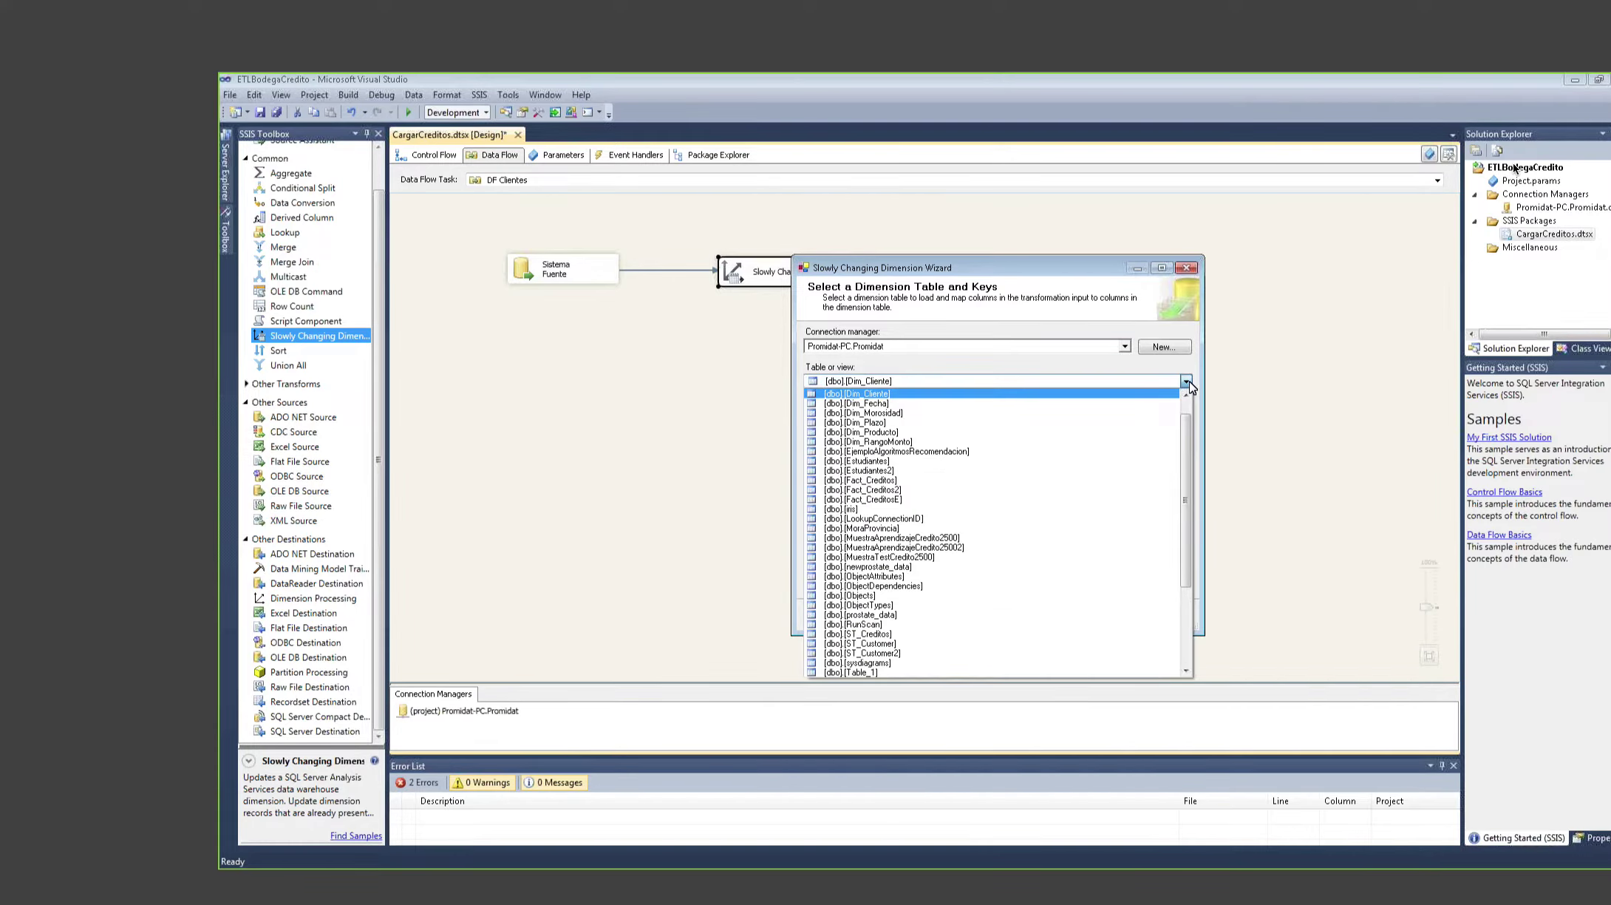
left_click(1187, 383)
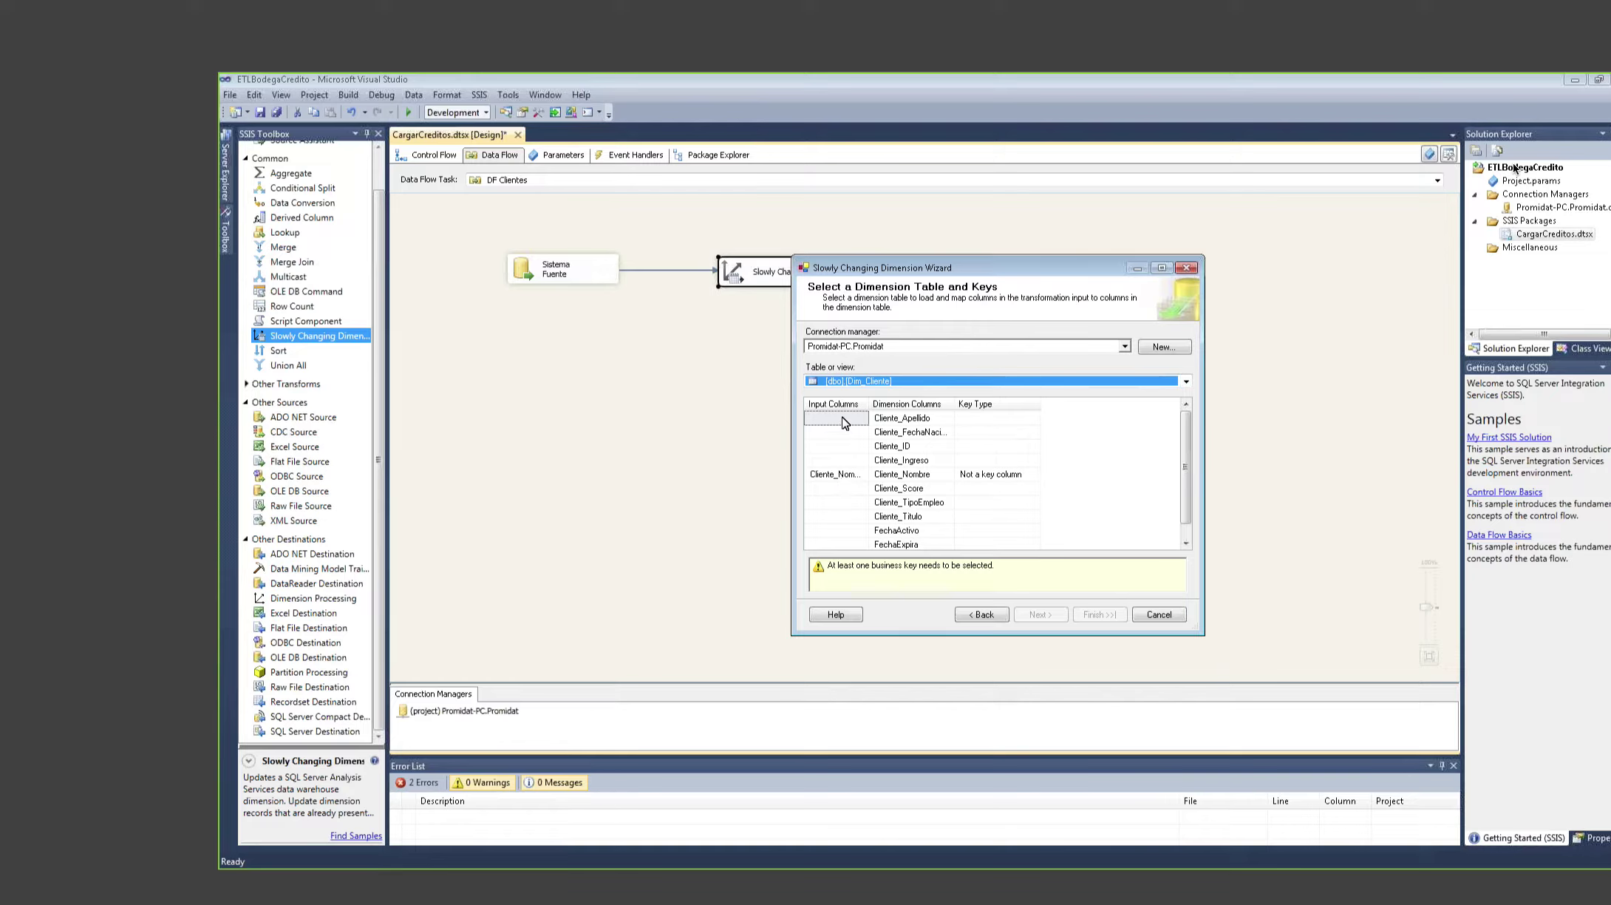
mouse_move(870, 403)
left_mouse_down()
mouse_move(959, 401)
mouse_move(902, 403)
left_mouse_up()
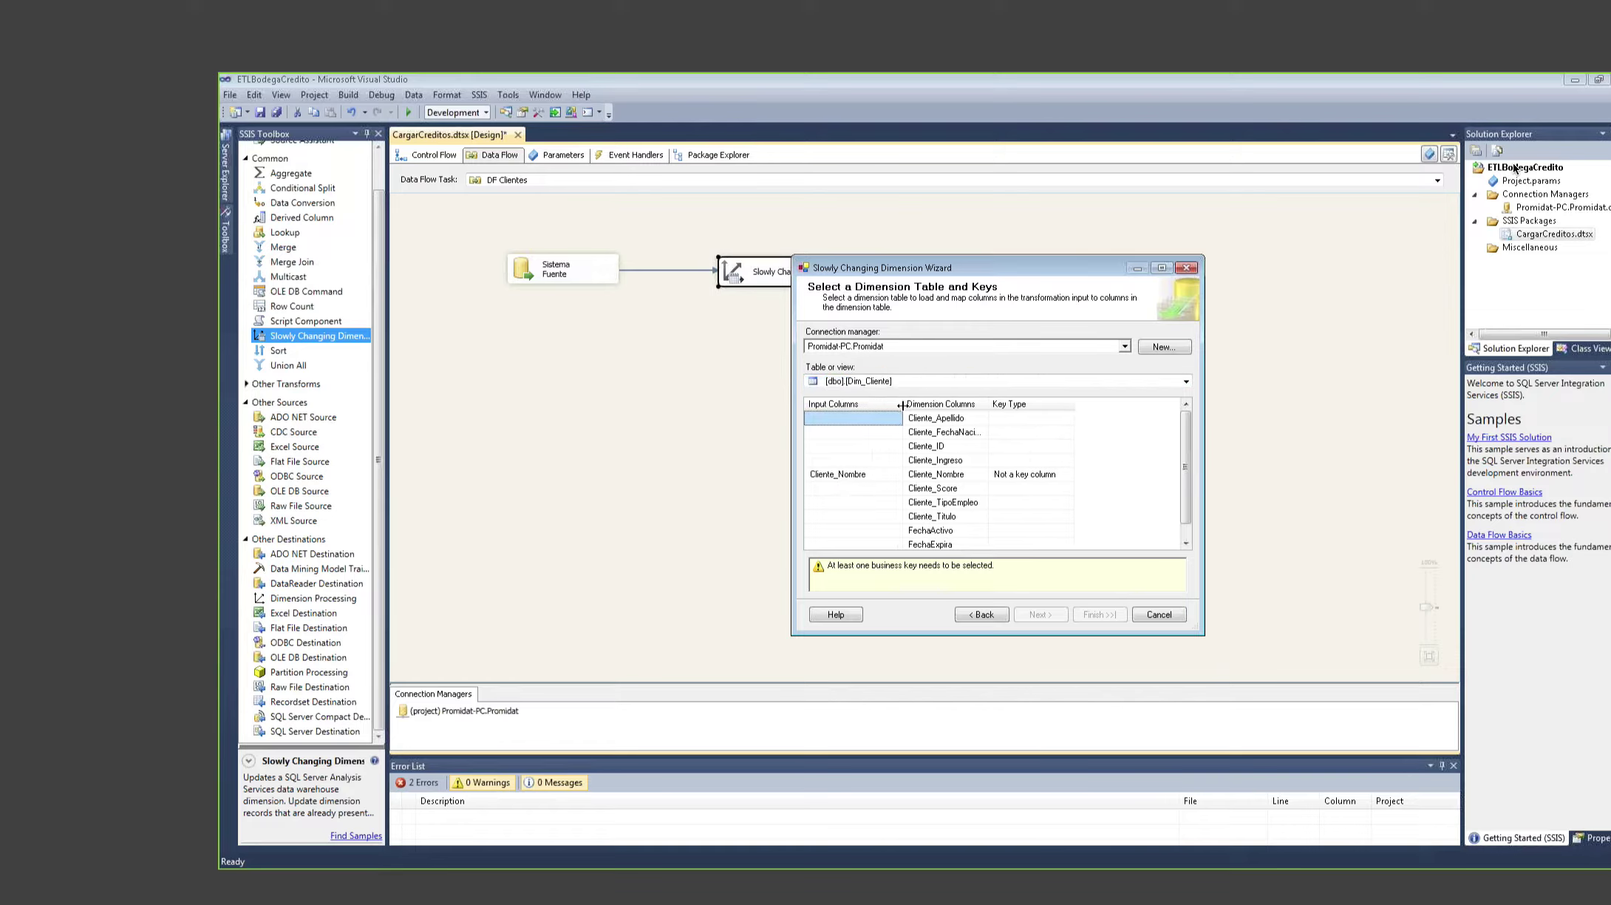
left_click_drag(882, 271, 1019, 255)
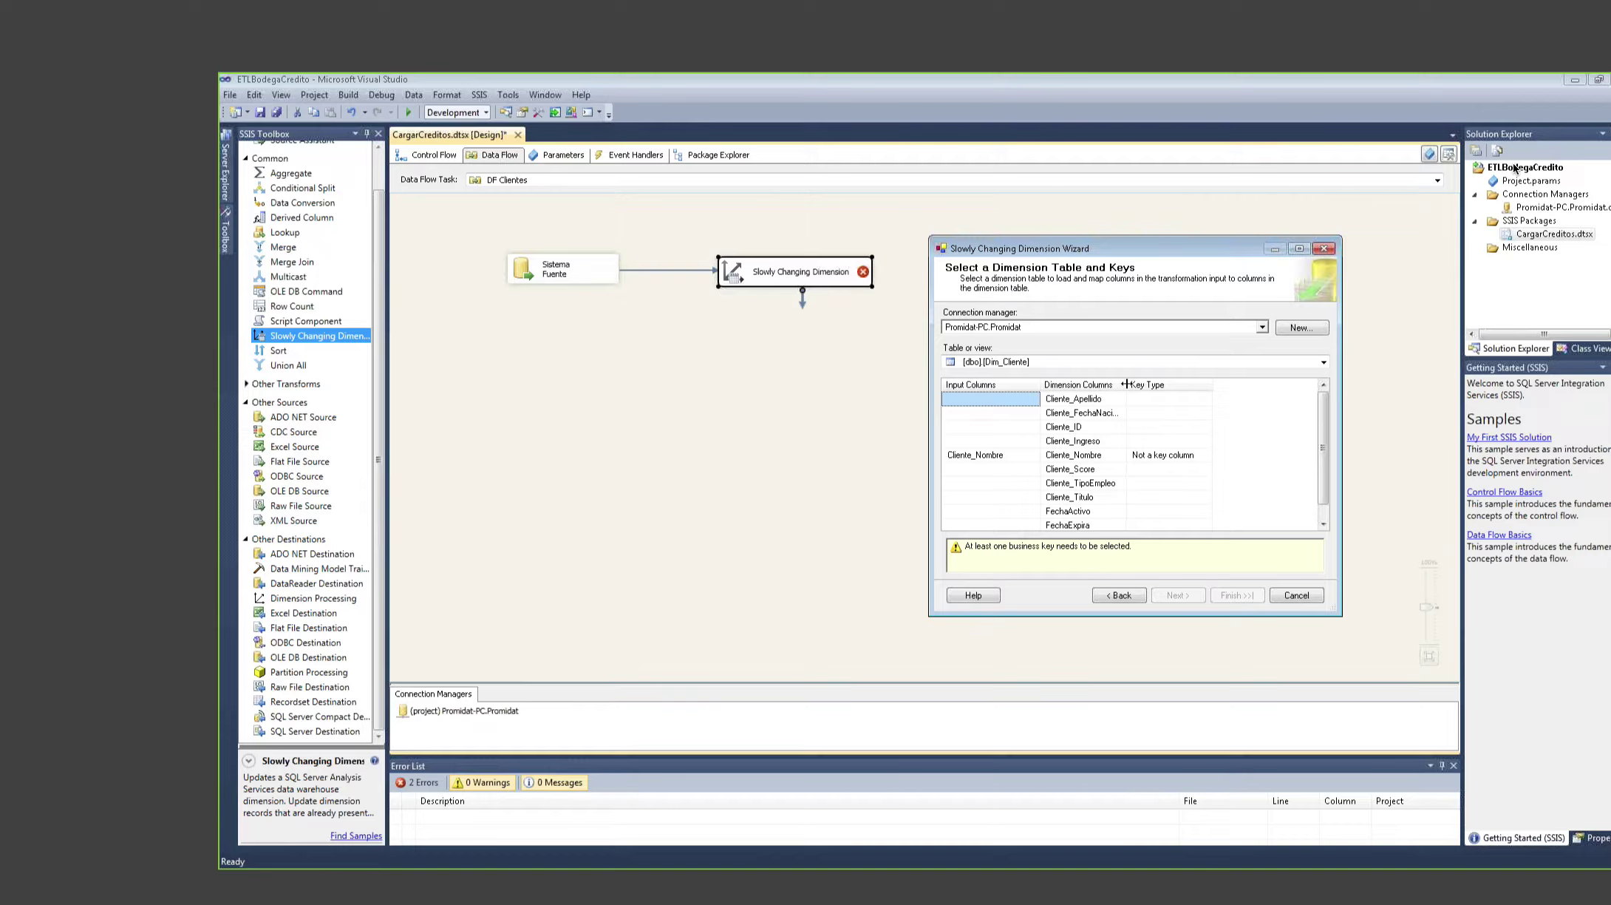
left_click_drag(1126, 384, 1147, 381)
Step: Map the input columns LastName to Cliente_Apellido, BirthDate to Cliente_FechaNacimiento and CustomerID to Cliente_ID
left_click(1023, 403)
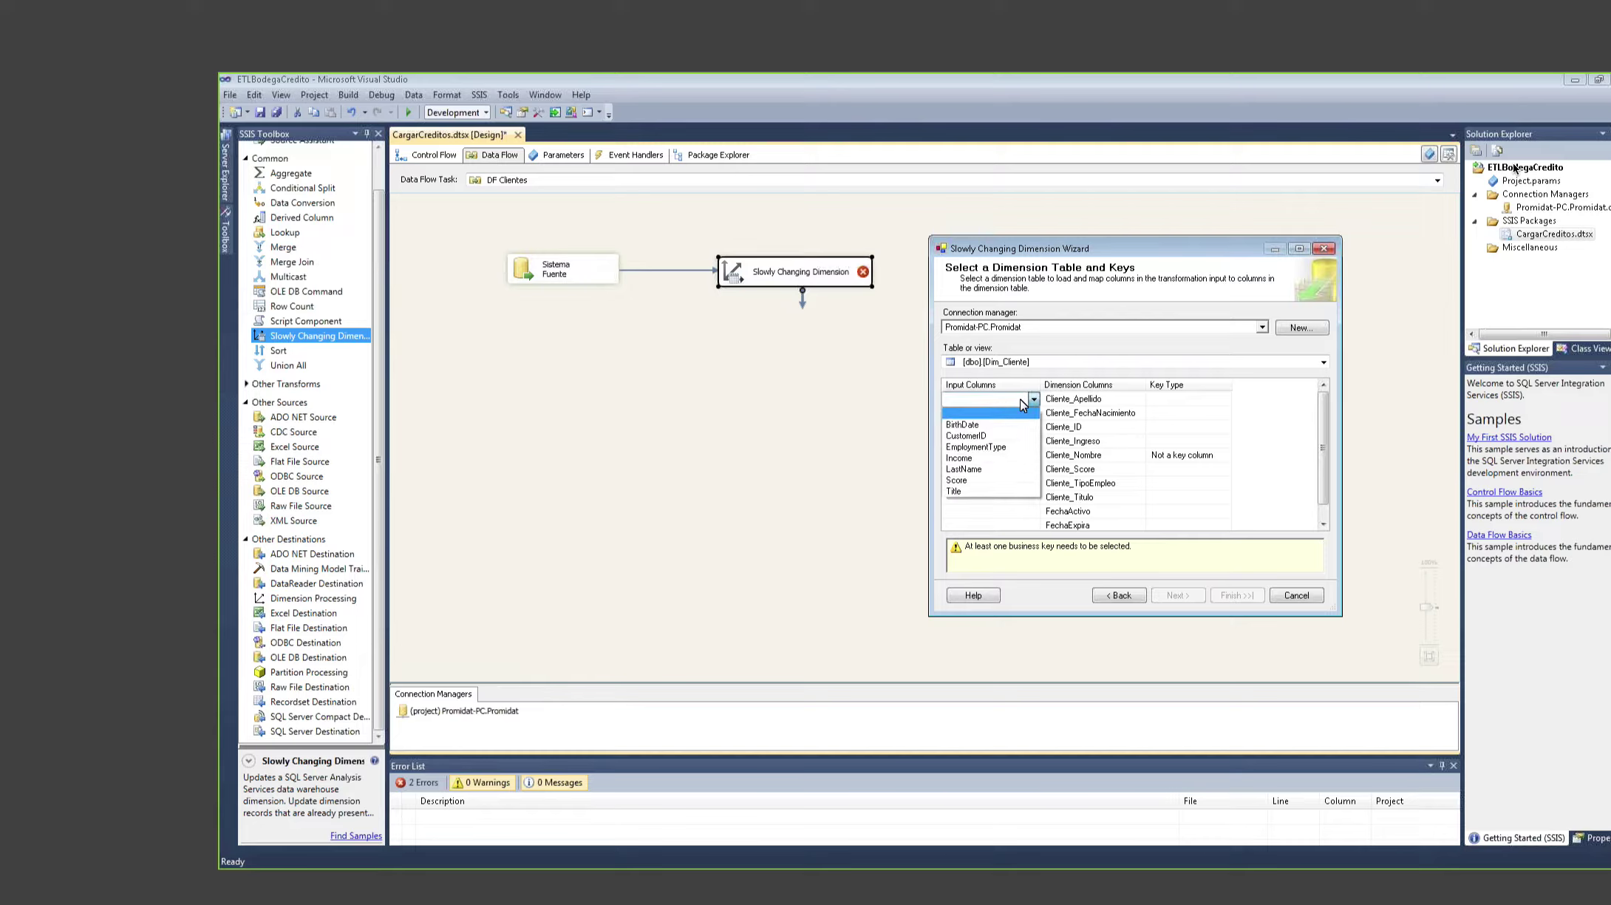
left_click(964, 469)
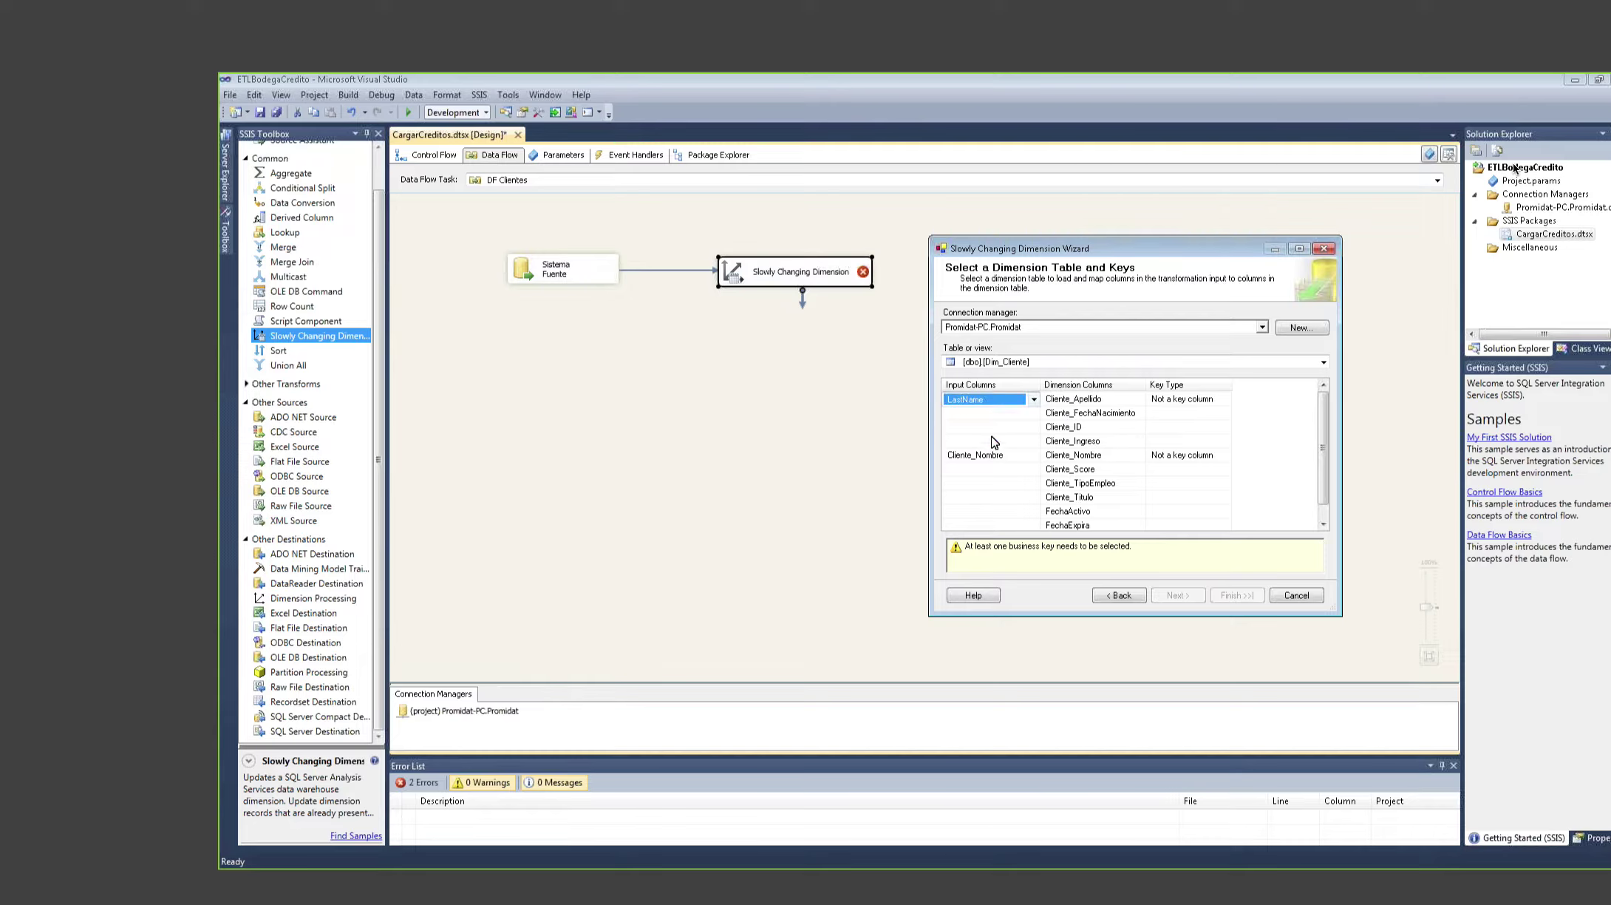
left_click(990, 413)
left_click(1033, 413)
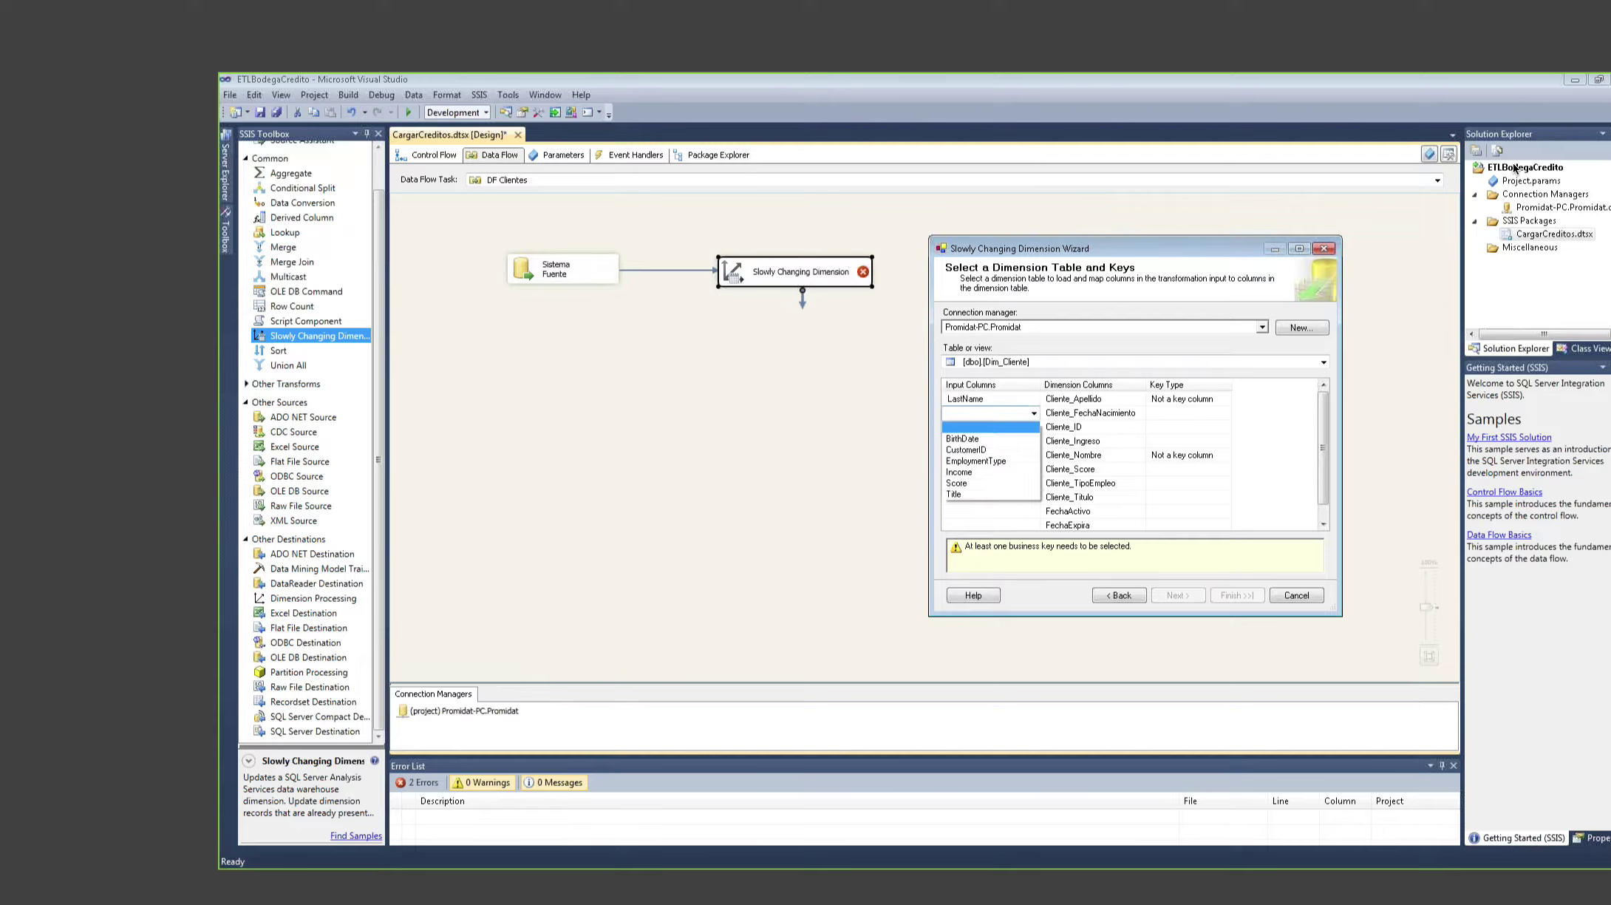
left_click(997, 429)
left_click(996, 428)
left_click(996, 430)
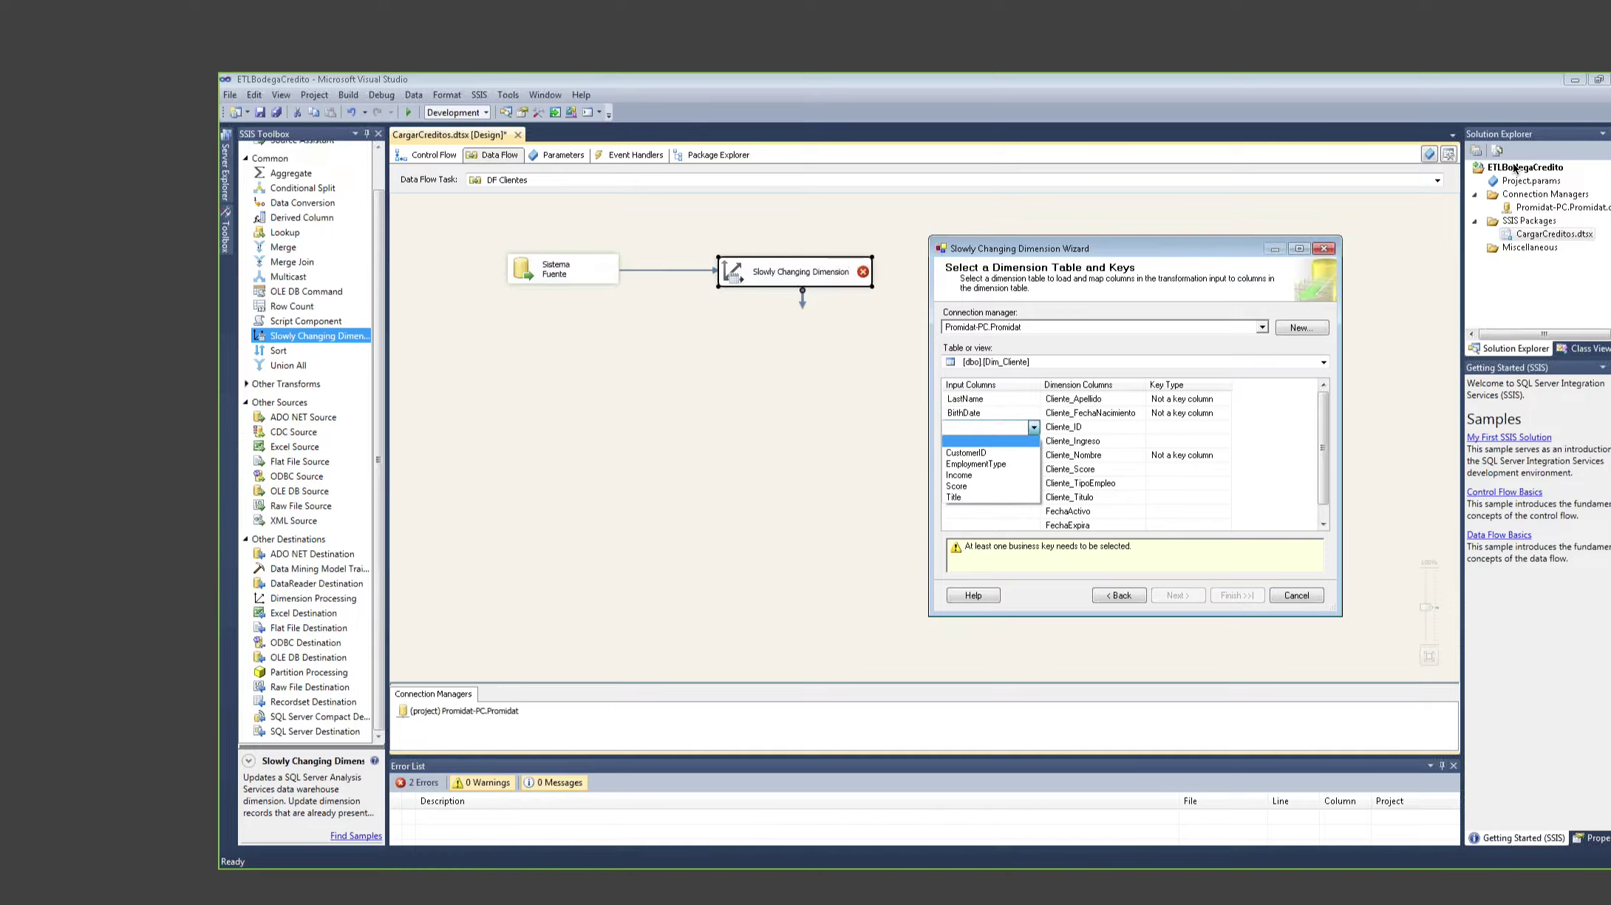
left_click(996, 446)
Step: Map Income to Cliente_Ingreso, Score to Cliente_Score, EmploymentType to Cliente_TipoEmpleo and Title to Cliente_Titulo, and make CustomerID the business key
left_click(988, 440)
left_click(987, 441)
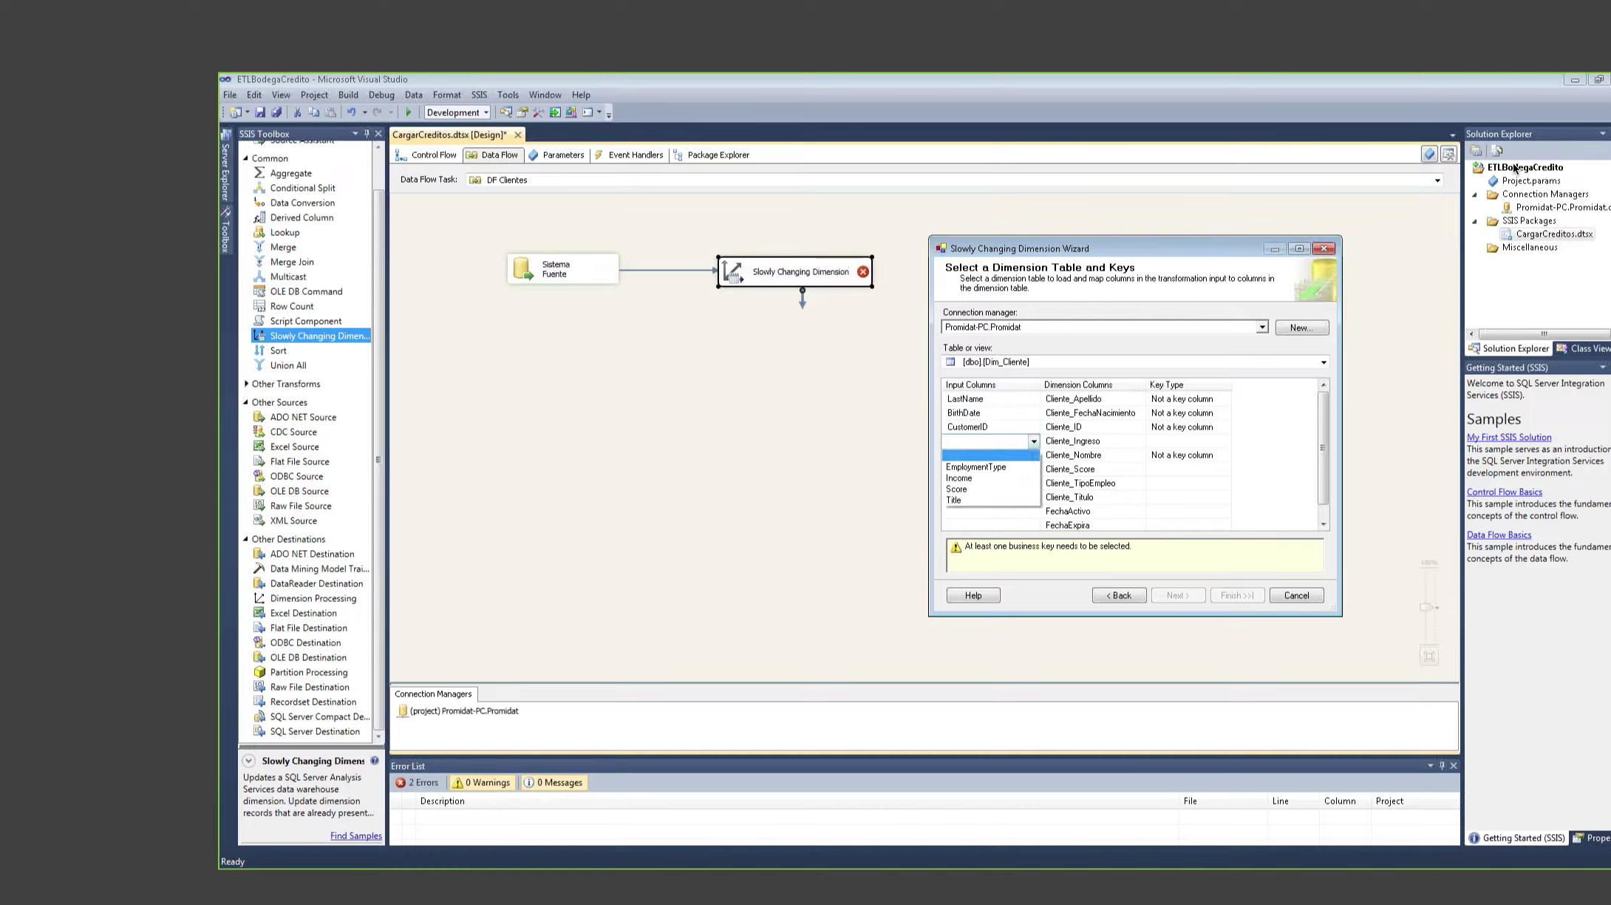
left_click(990, 479)
left_click(988, 469)
left_click(988, 469)
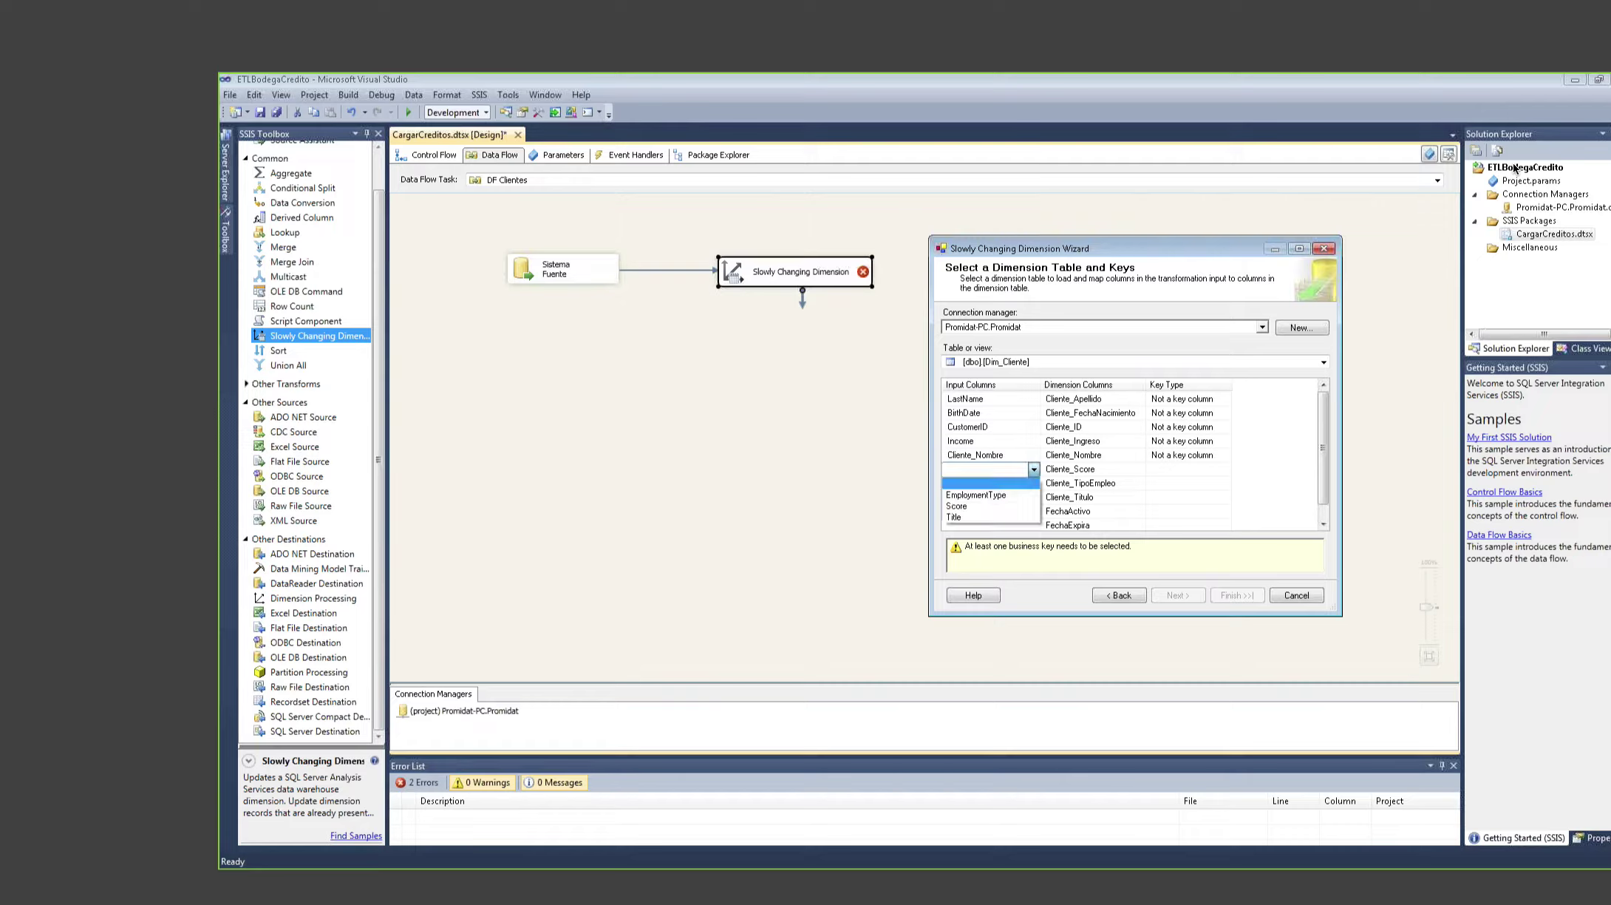
left_click(961, 505)
left_click(987, 482)
left_click(987, 484)
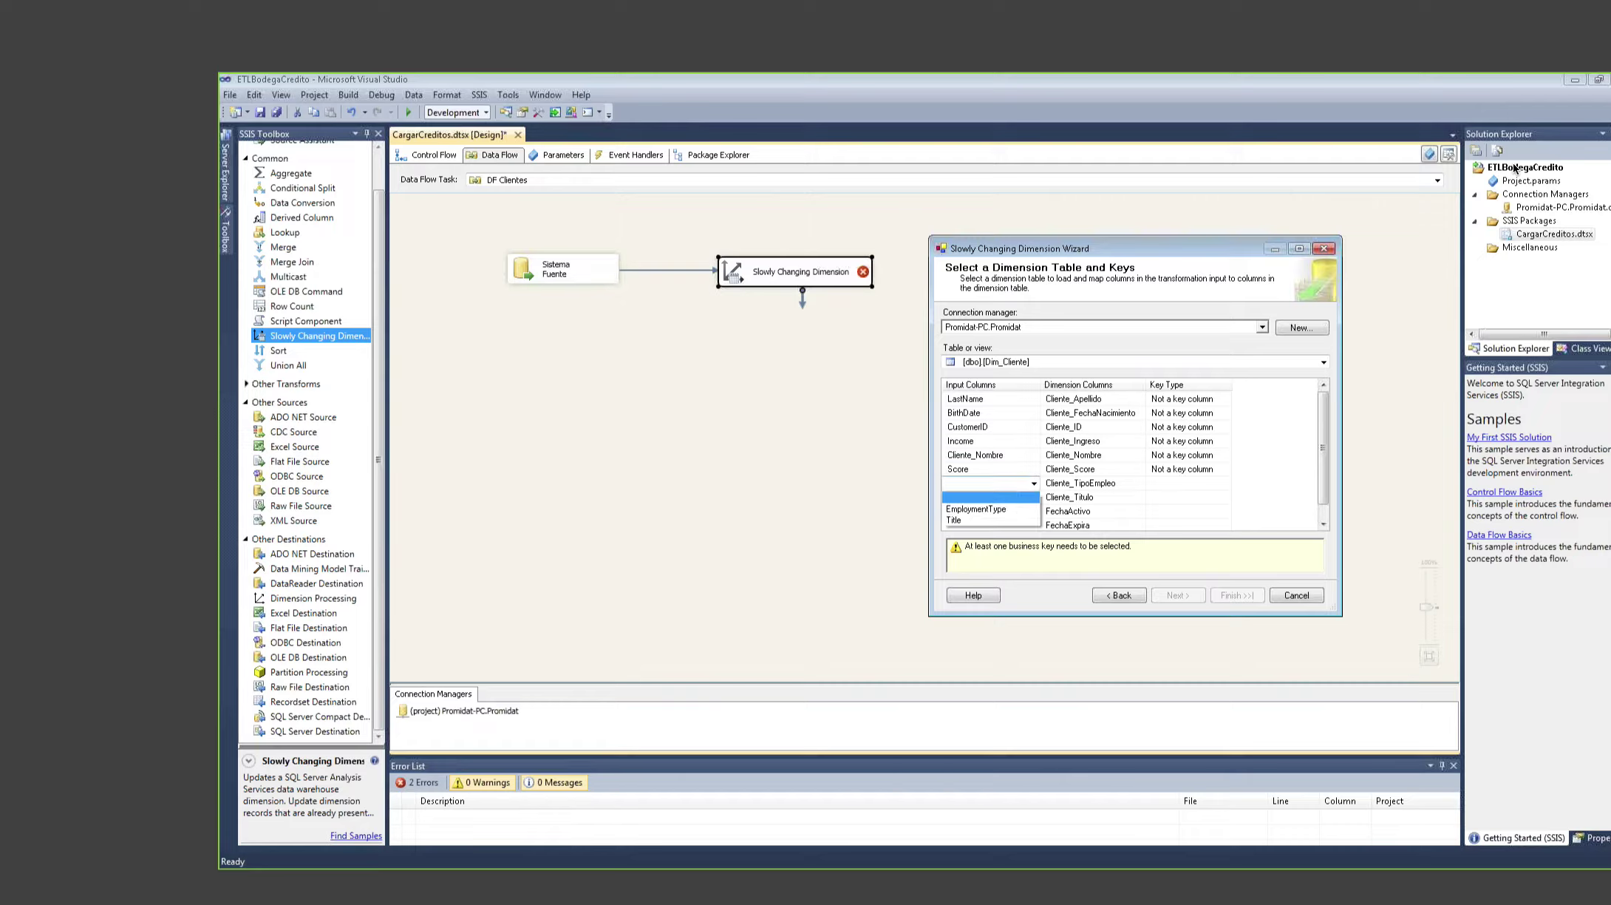
left_click(986, 508)
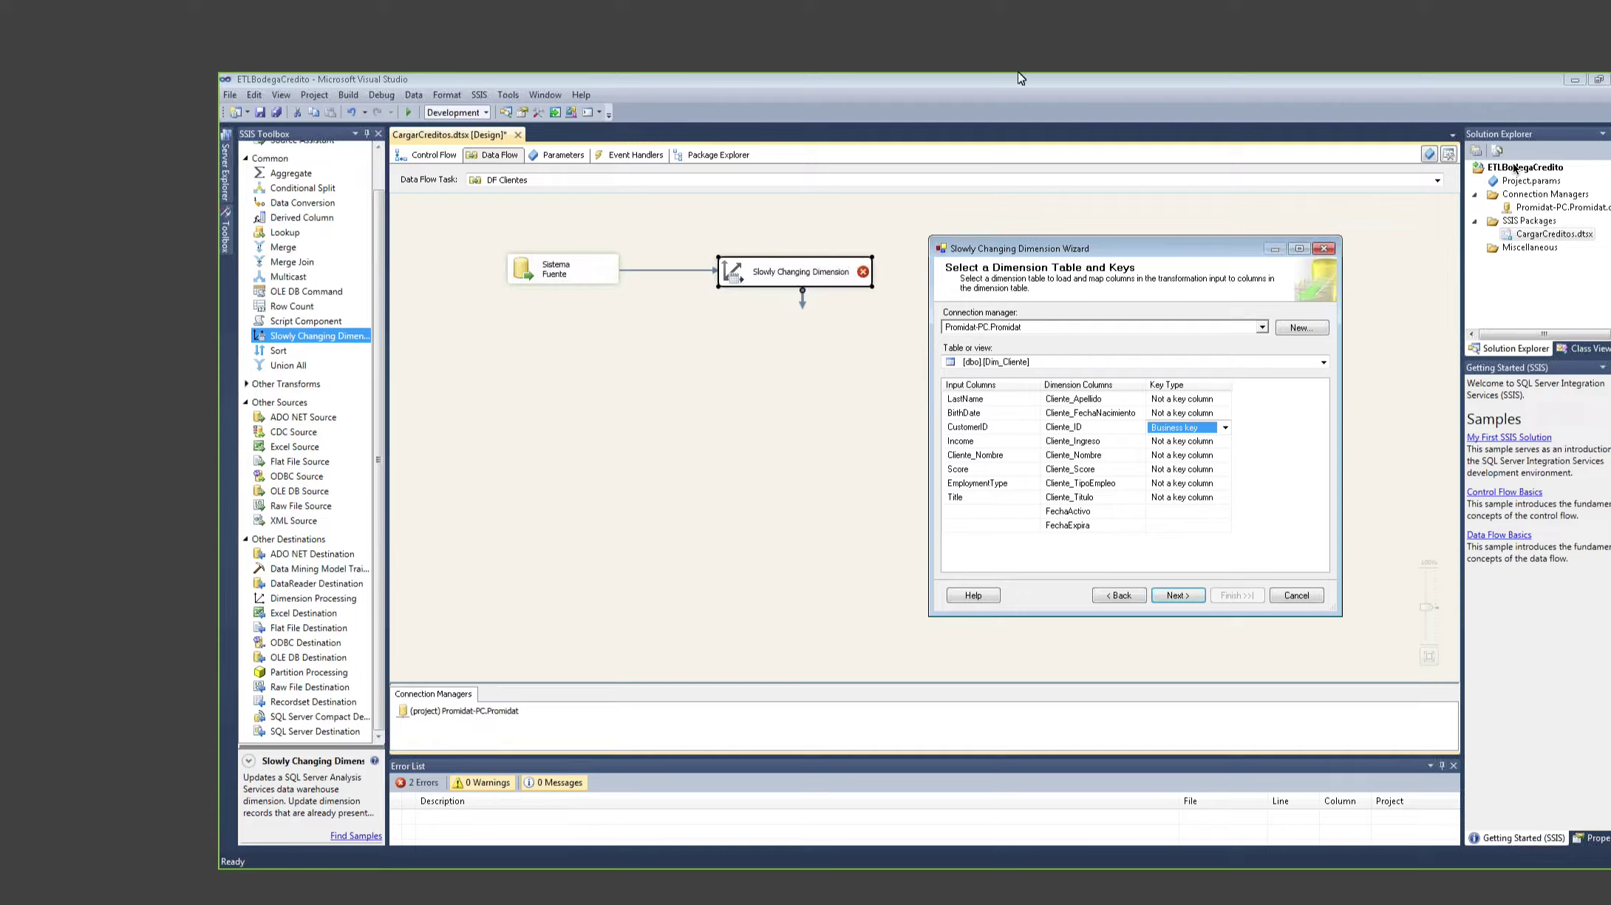
left_click(1094, 96)
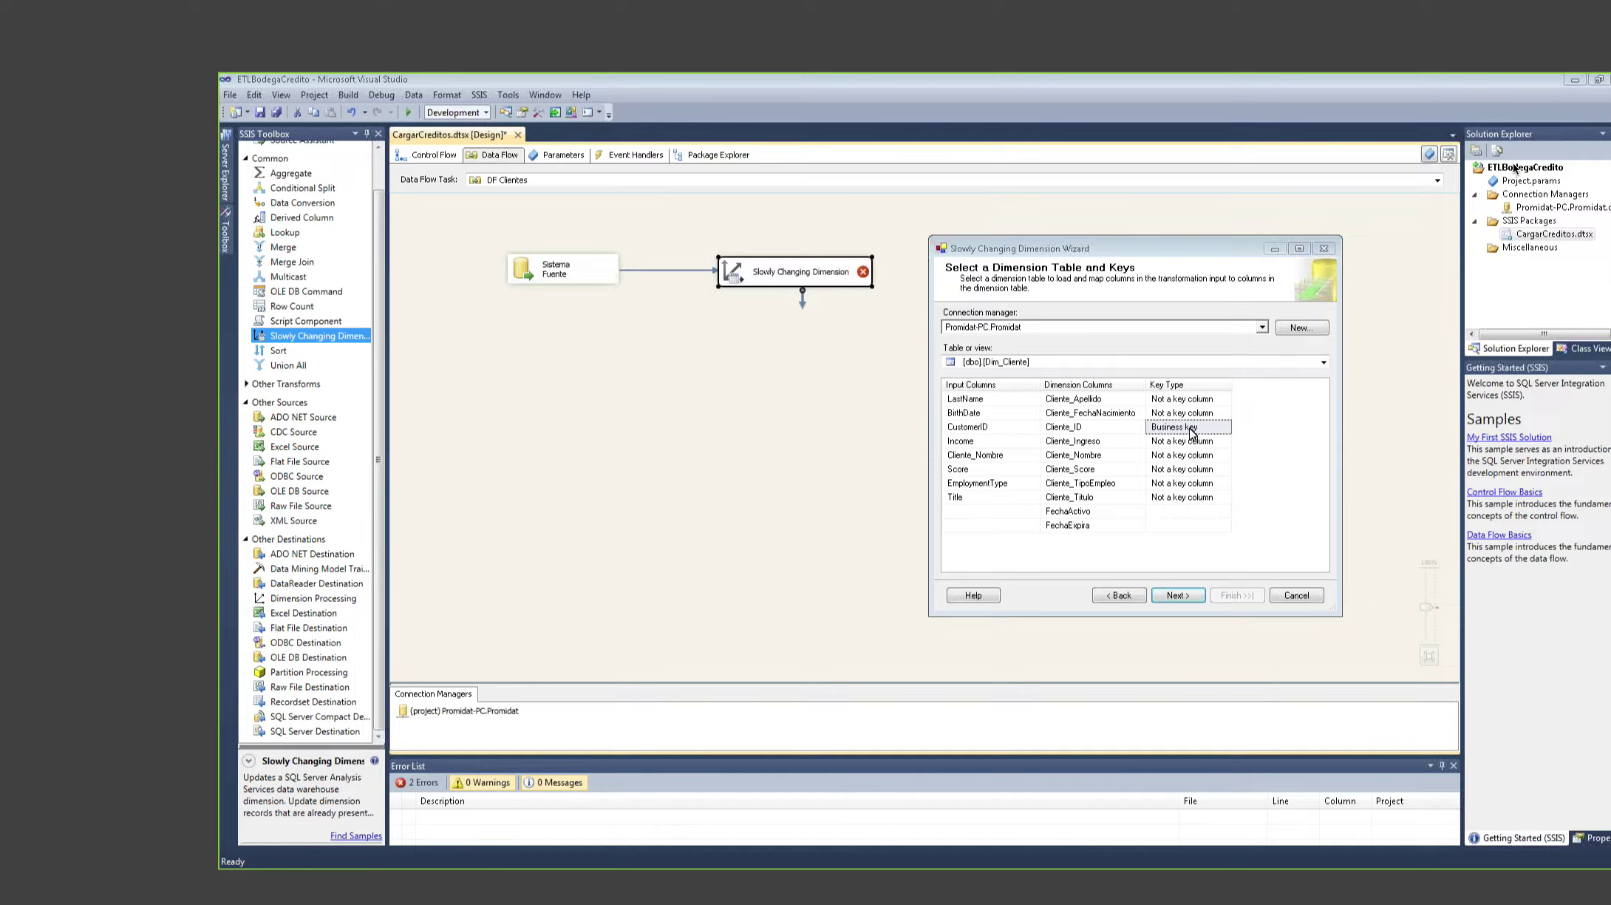
left_click(1178, 595)
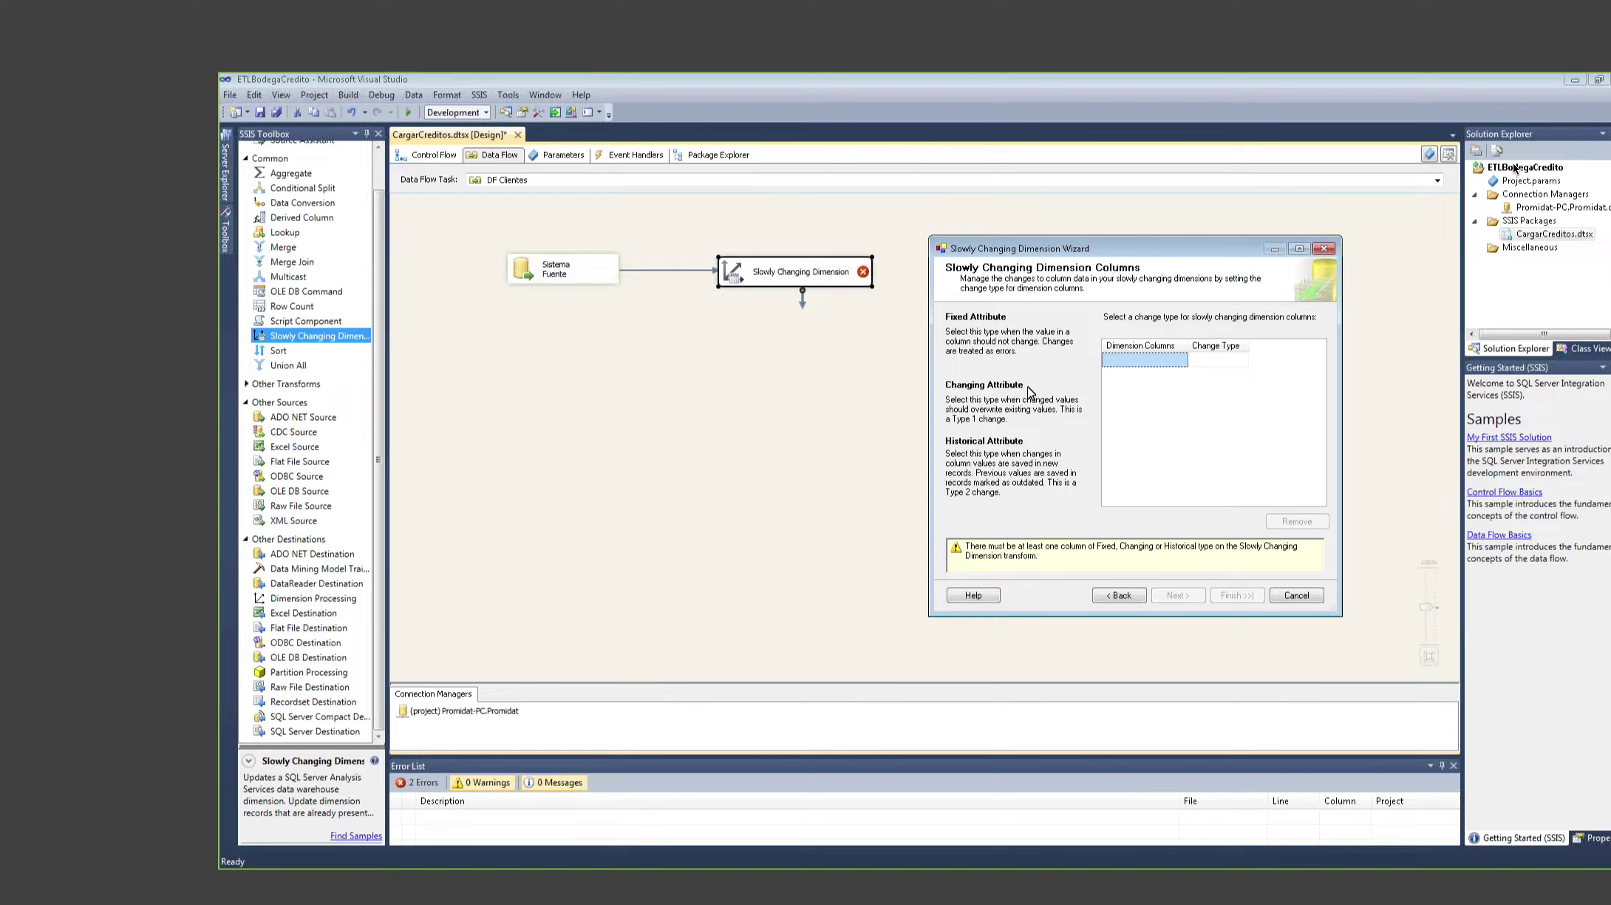
Step: Add Cliente_Apellido, Cliente_FechaNacimiento, Cliente_Ingreso, Cliente_Nombre, Cliente_Score, Cliente_TipoEmpleo and Cliente_Titulo as slowly changing dimension columns
left_click(1145, 360)
left_click(1142, 374)
left_click(1134, 389)
left_click(1135, 403)
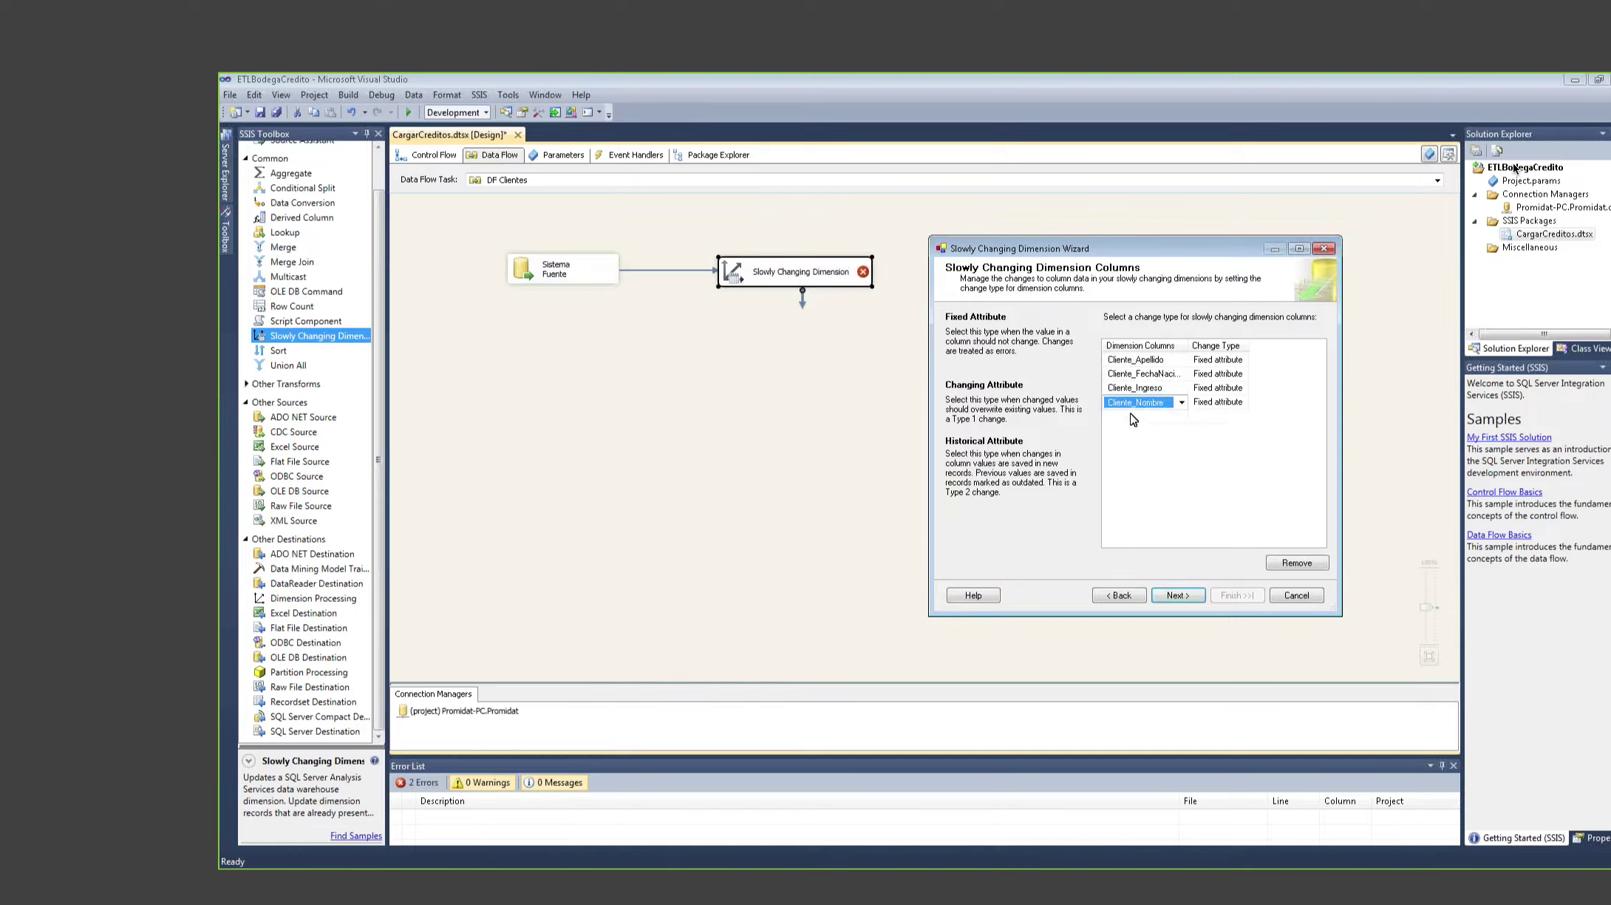
left_click(1130, 416)
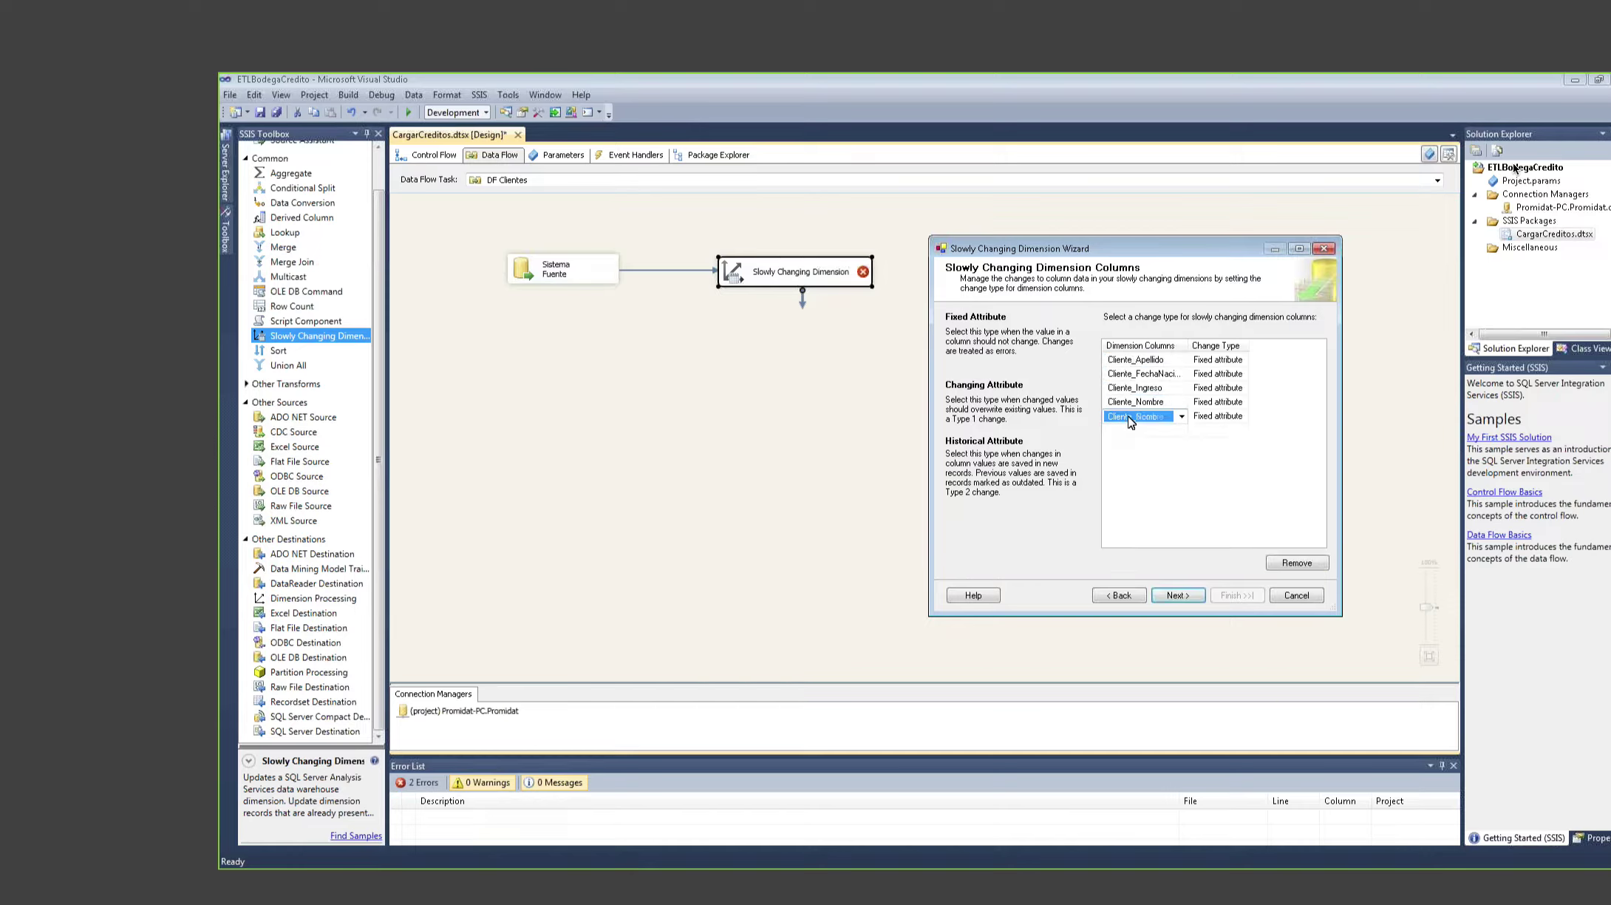
left_click(1134, 430)
left_click(1134, 444)
left_click(1135, 458)
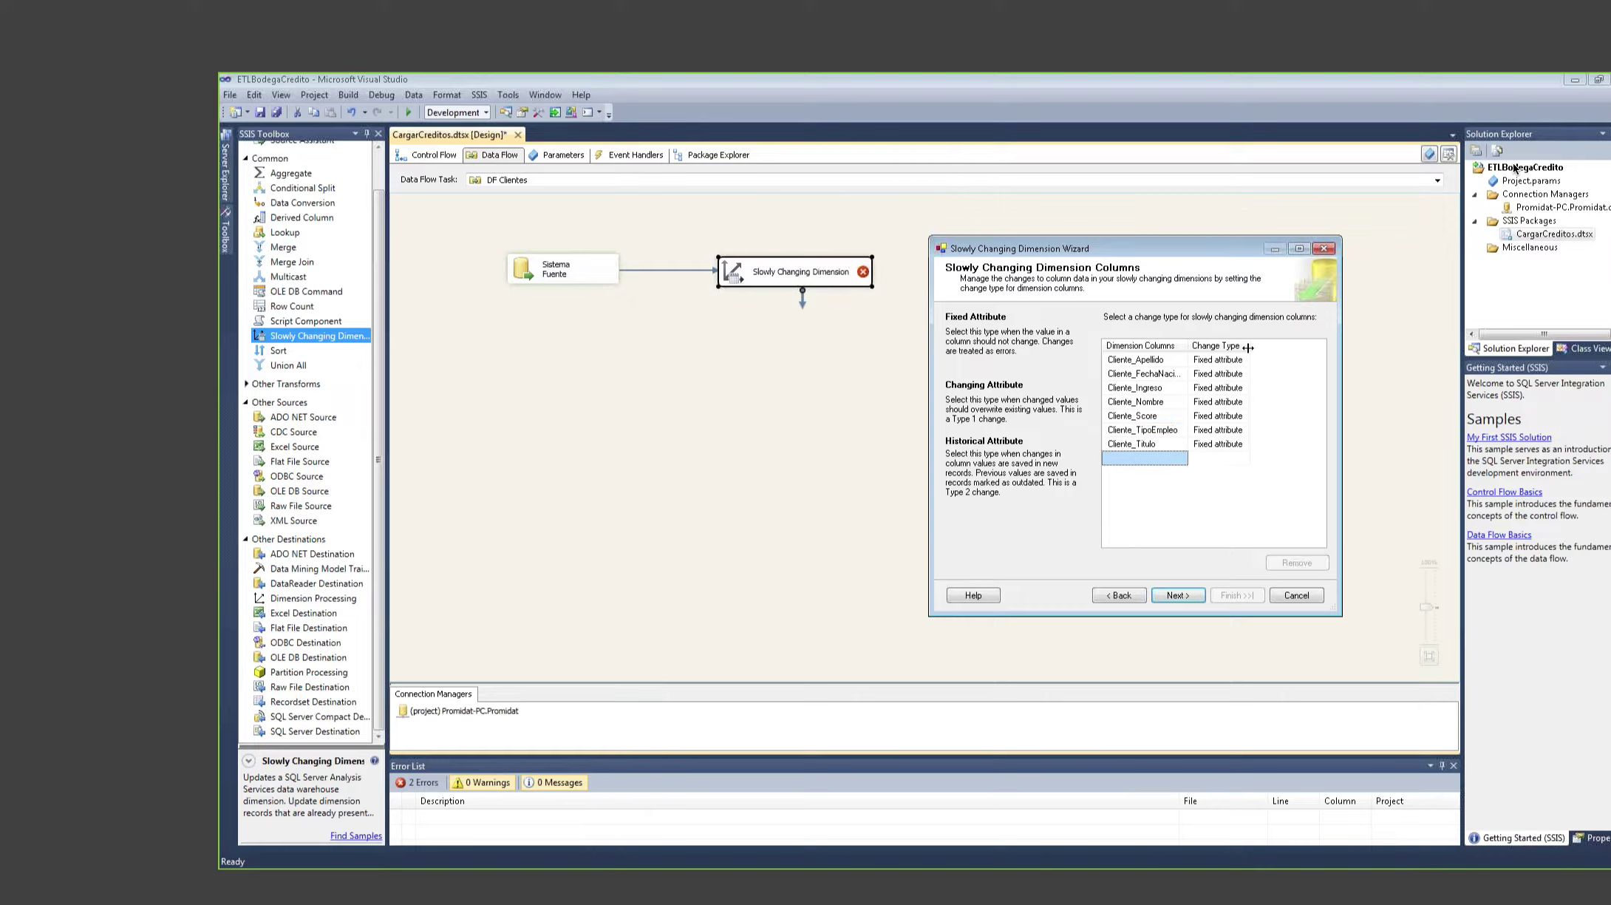
double_click(1191, 342)
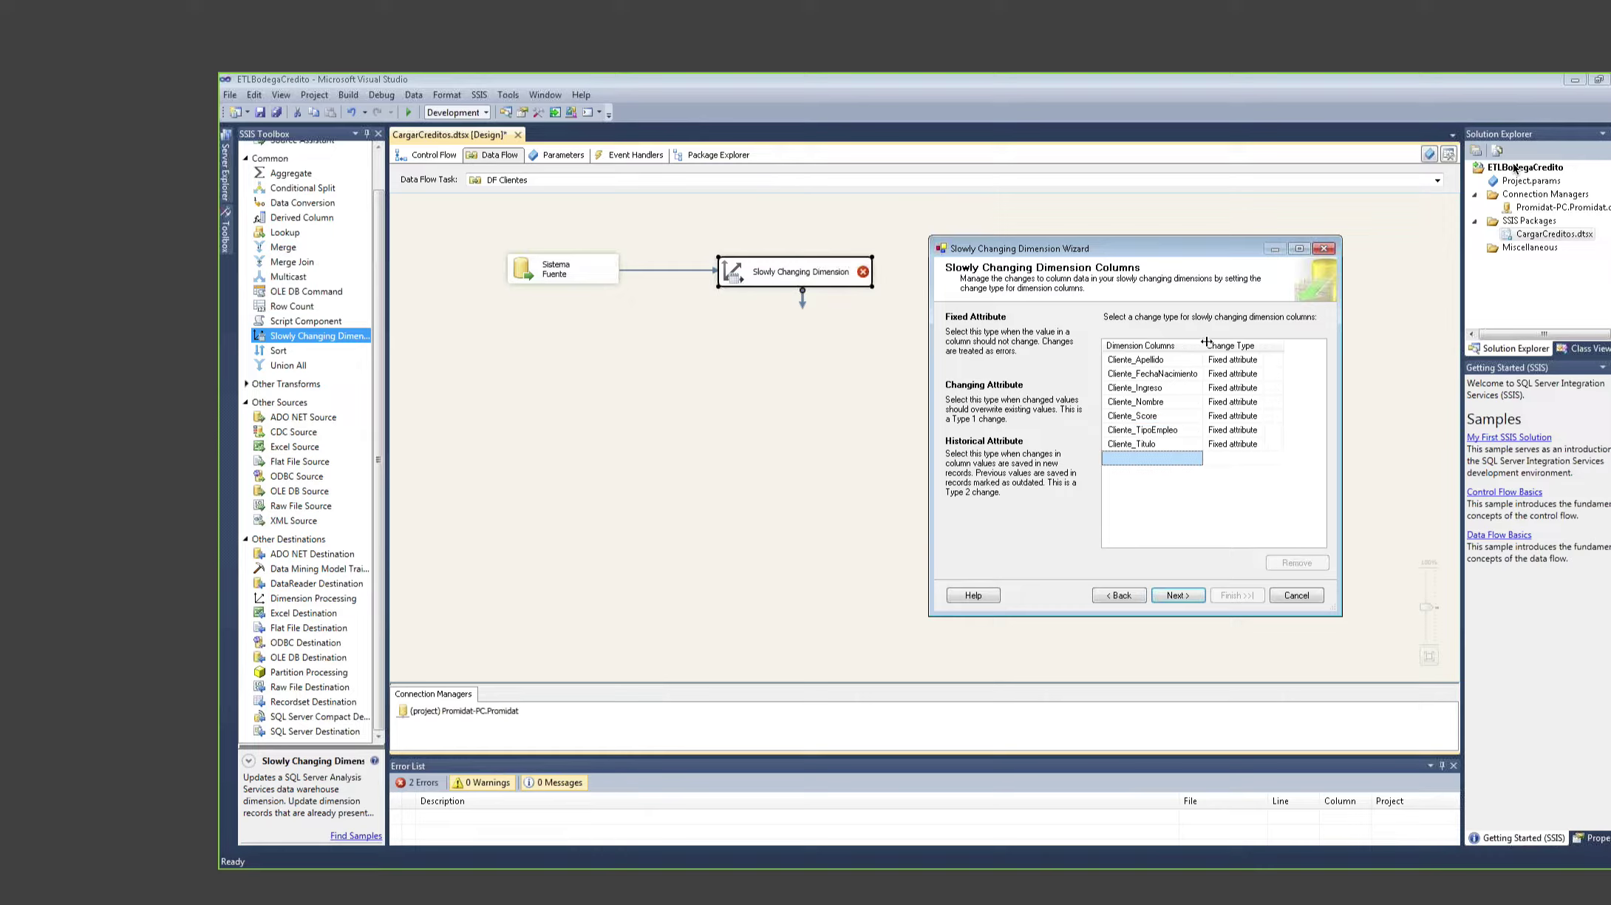
Step: Set Cliente_Ingreso, Cliente_Score and Cliente_TipoEmpleo to Historical attribute and Cliente_Titulo to Changing attribute
left_click(1256, 390)
left_click(1257, 389)
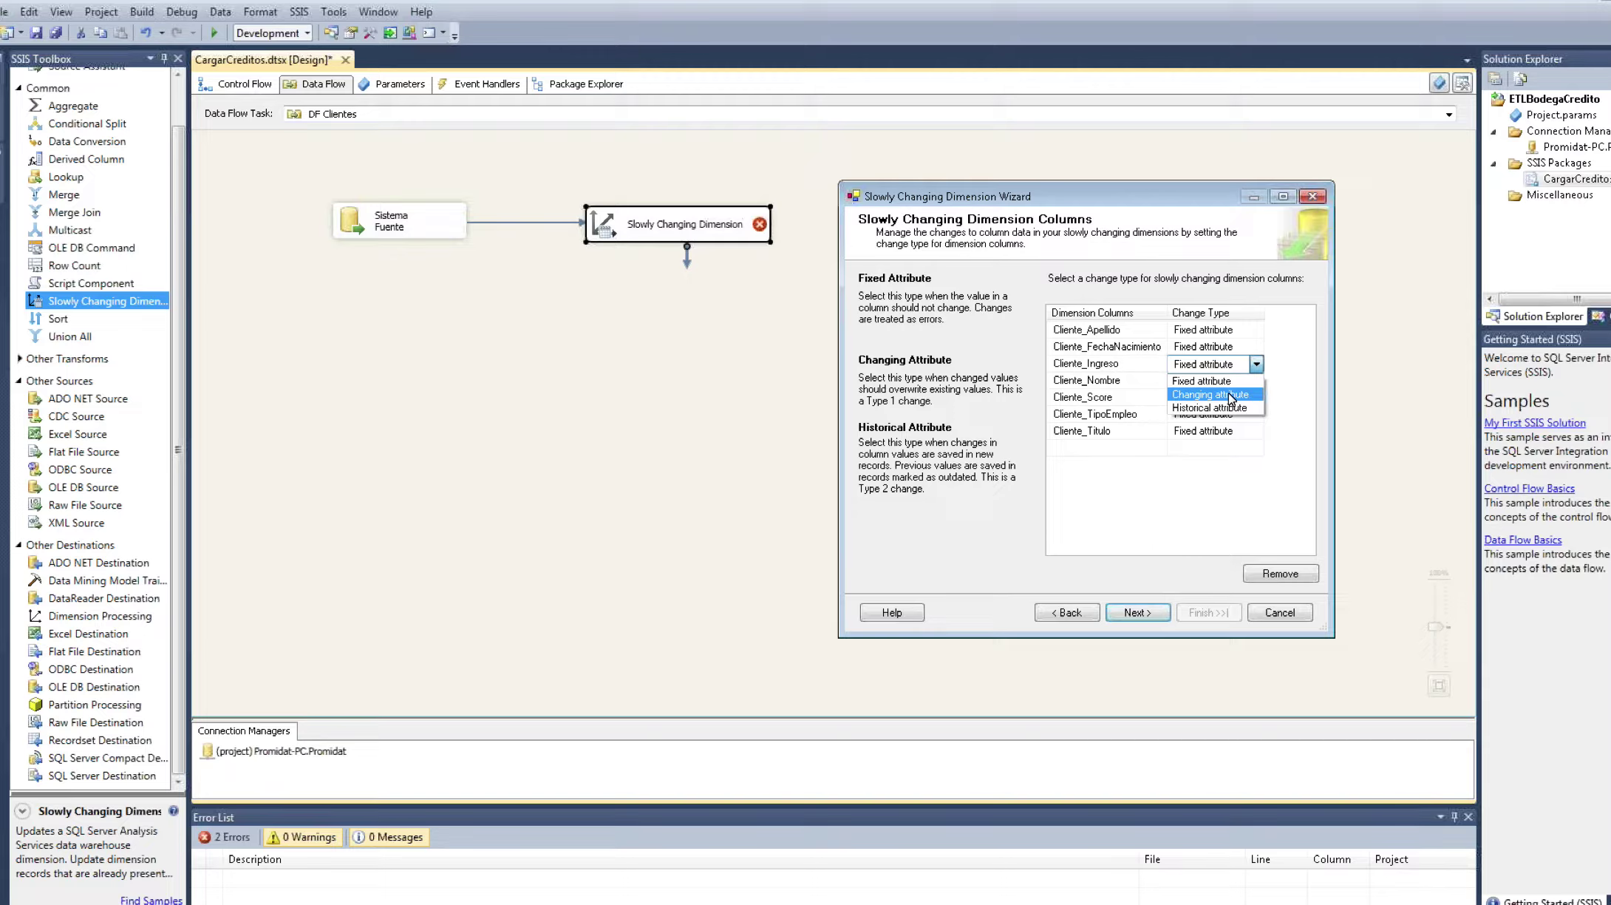
left_click(1231, 397)
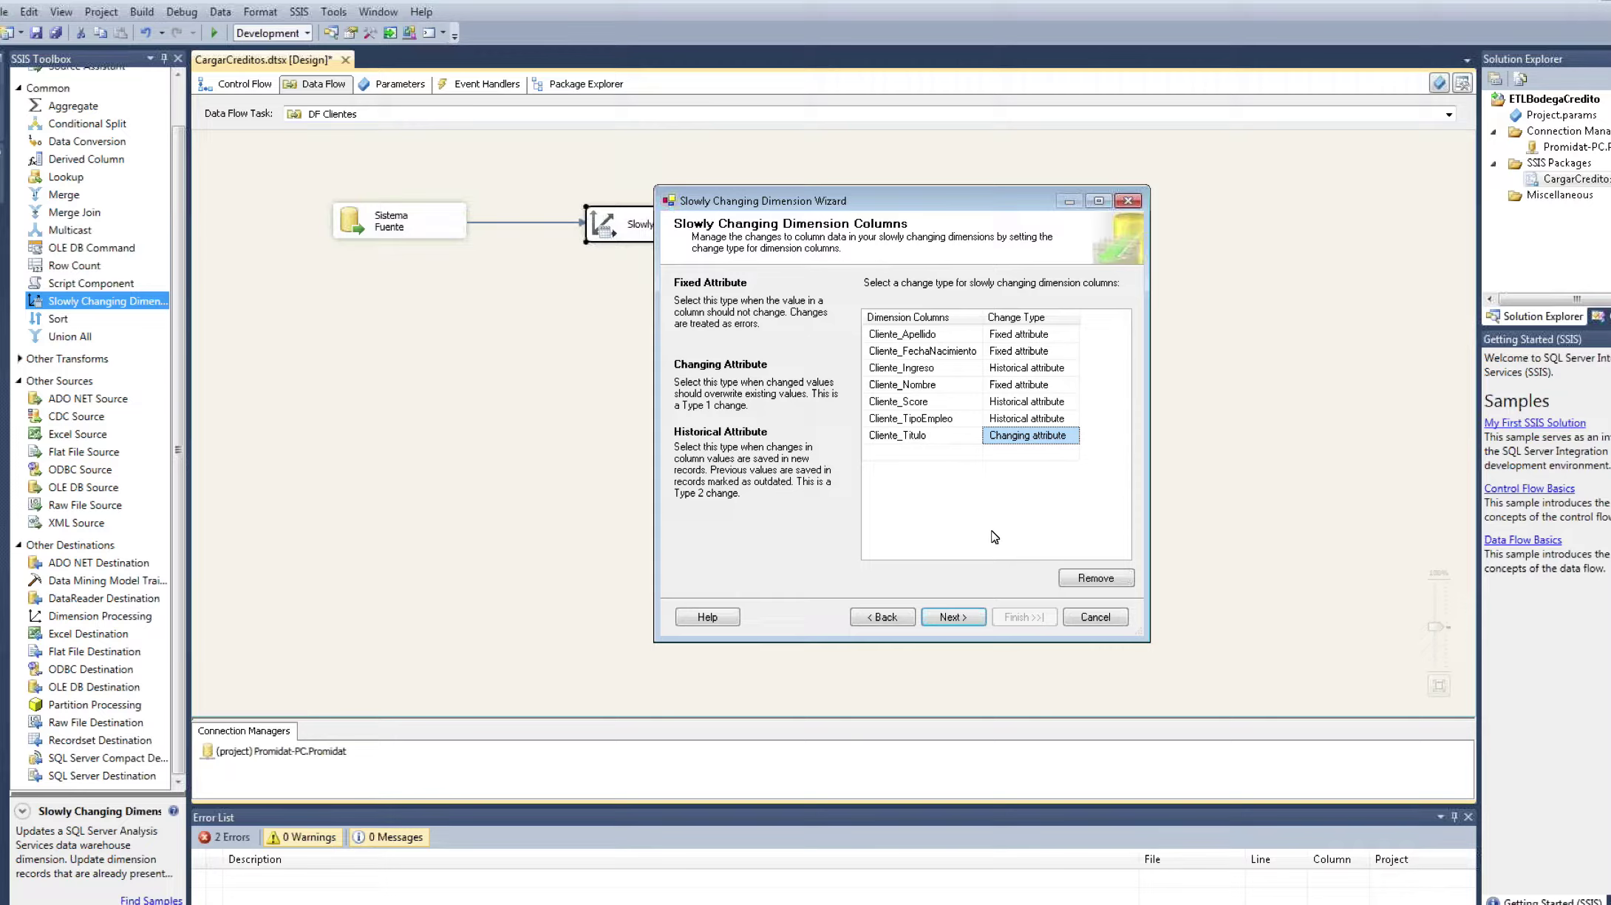
left_click(955, 617)
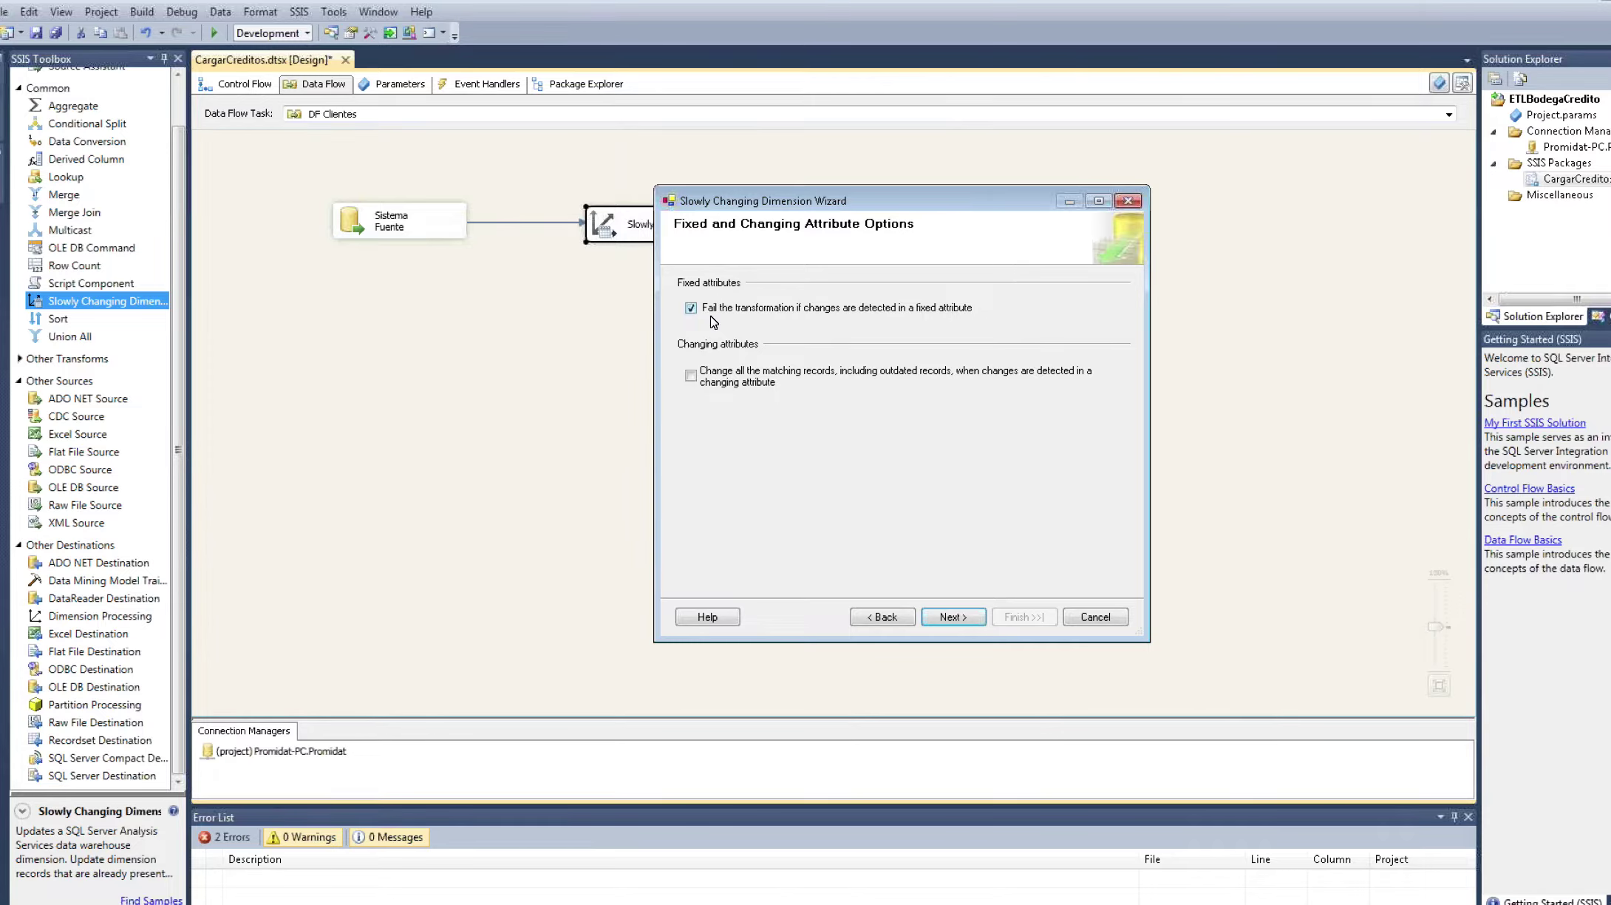
Step: Turn off failing on fixed attribute changes and choose start and end dates to identify current and expired records
left_click(785, 313)
left_click(953, 616)
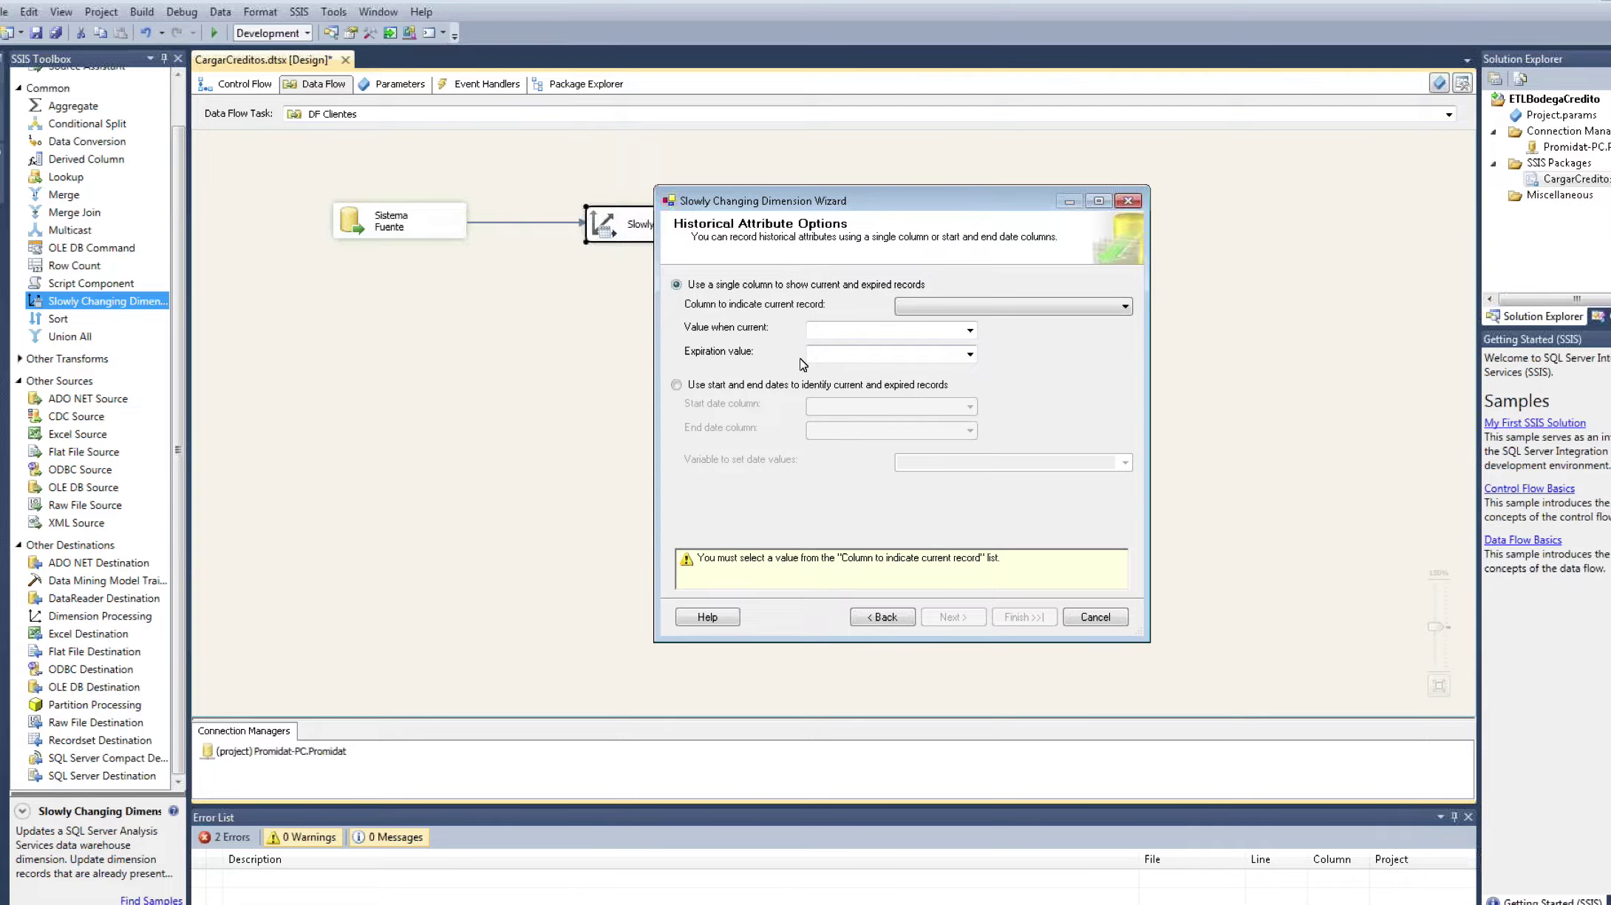
left_click(693, 388)
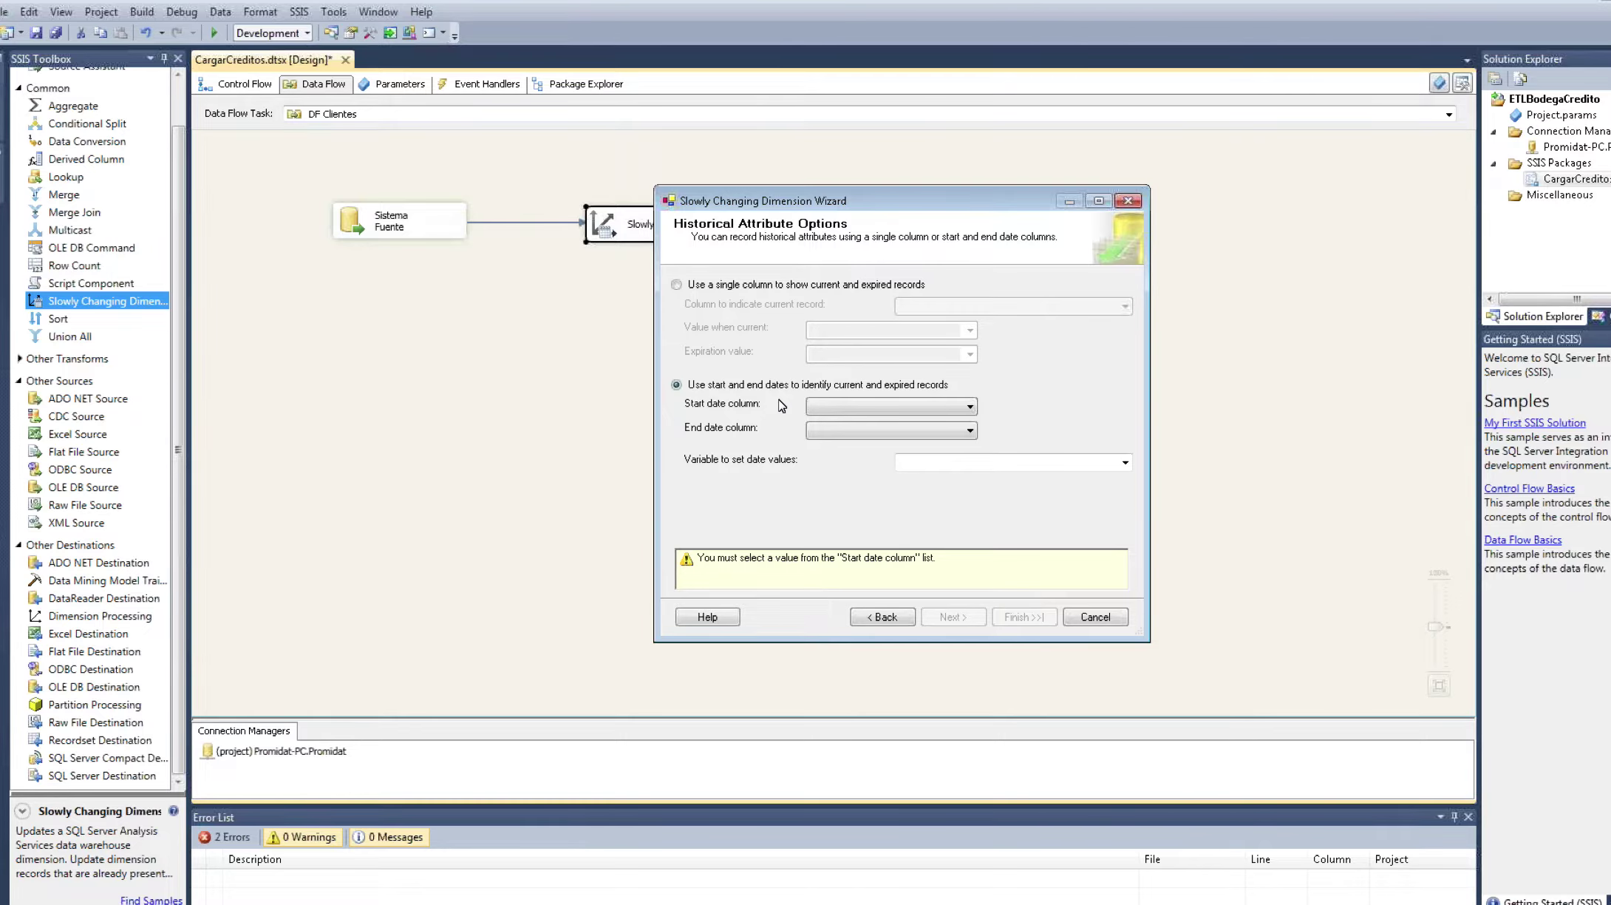
Step: Set the start date column to FechaActivo, the end date column to FechaExpira and the date variable to System::StartTime
left_click(887, 411)
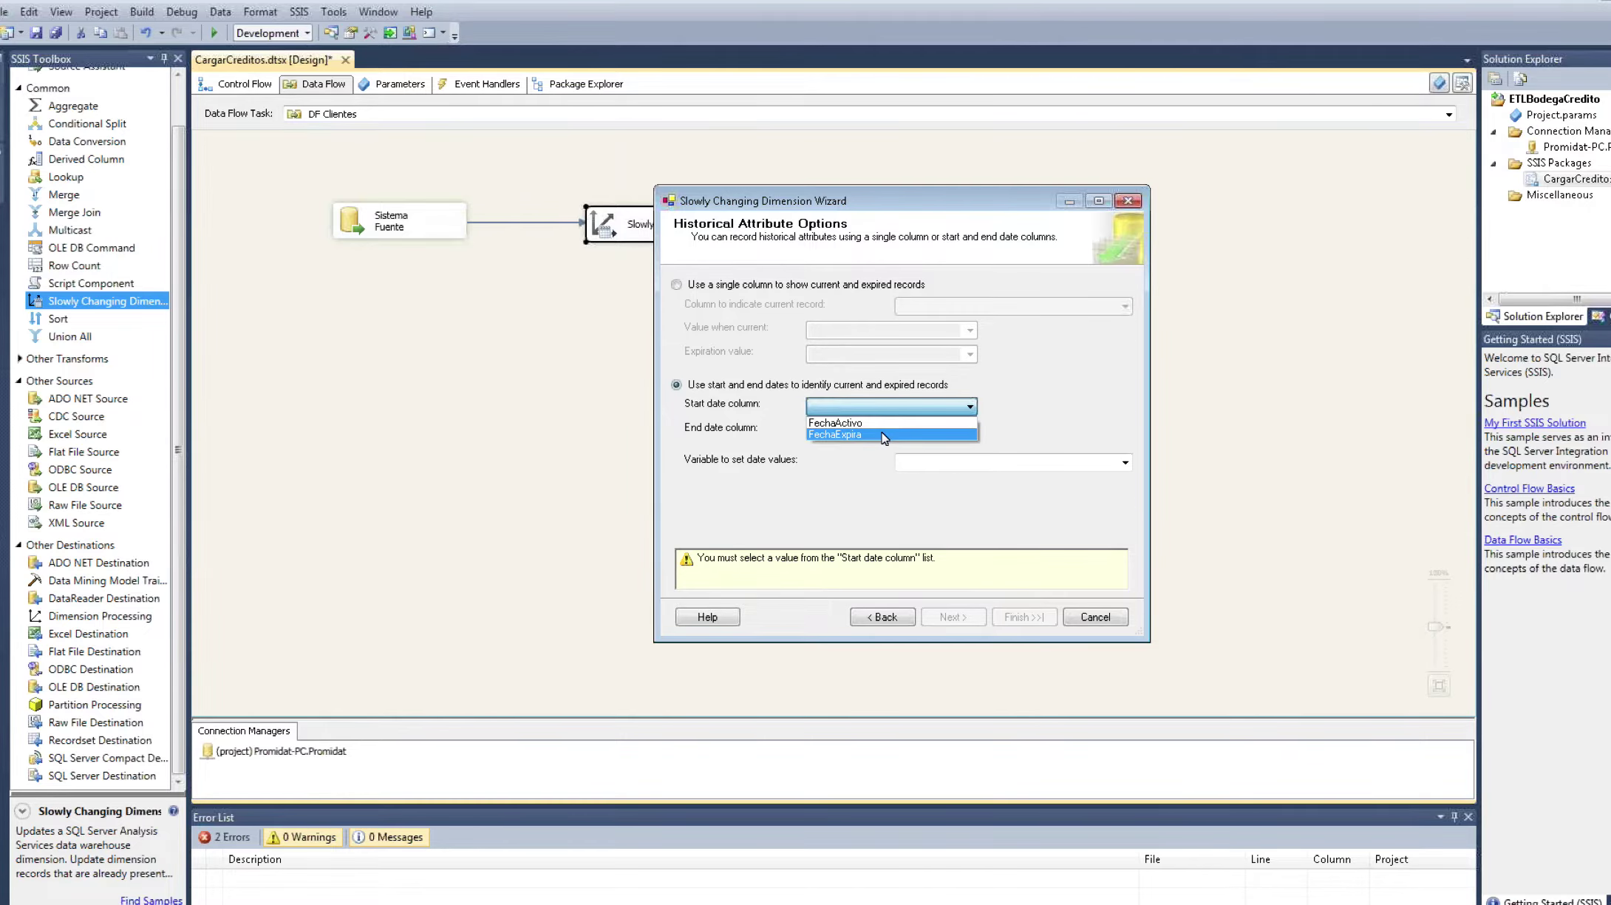
left_click(877, 422)
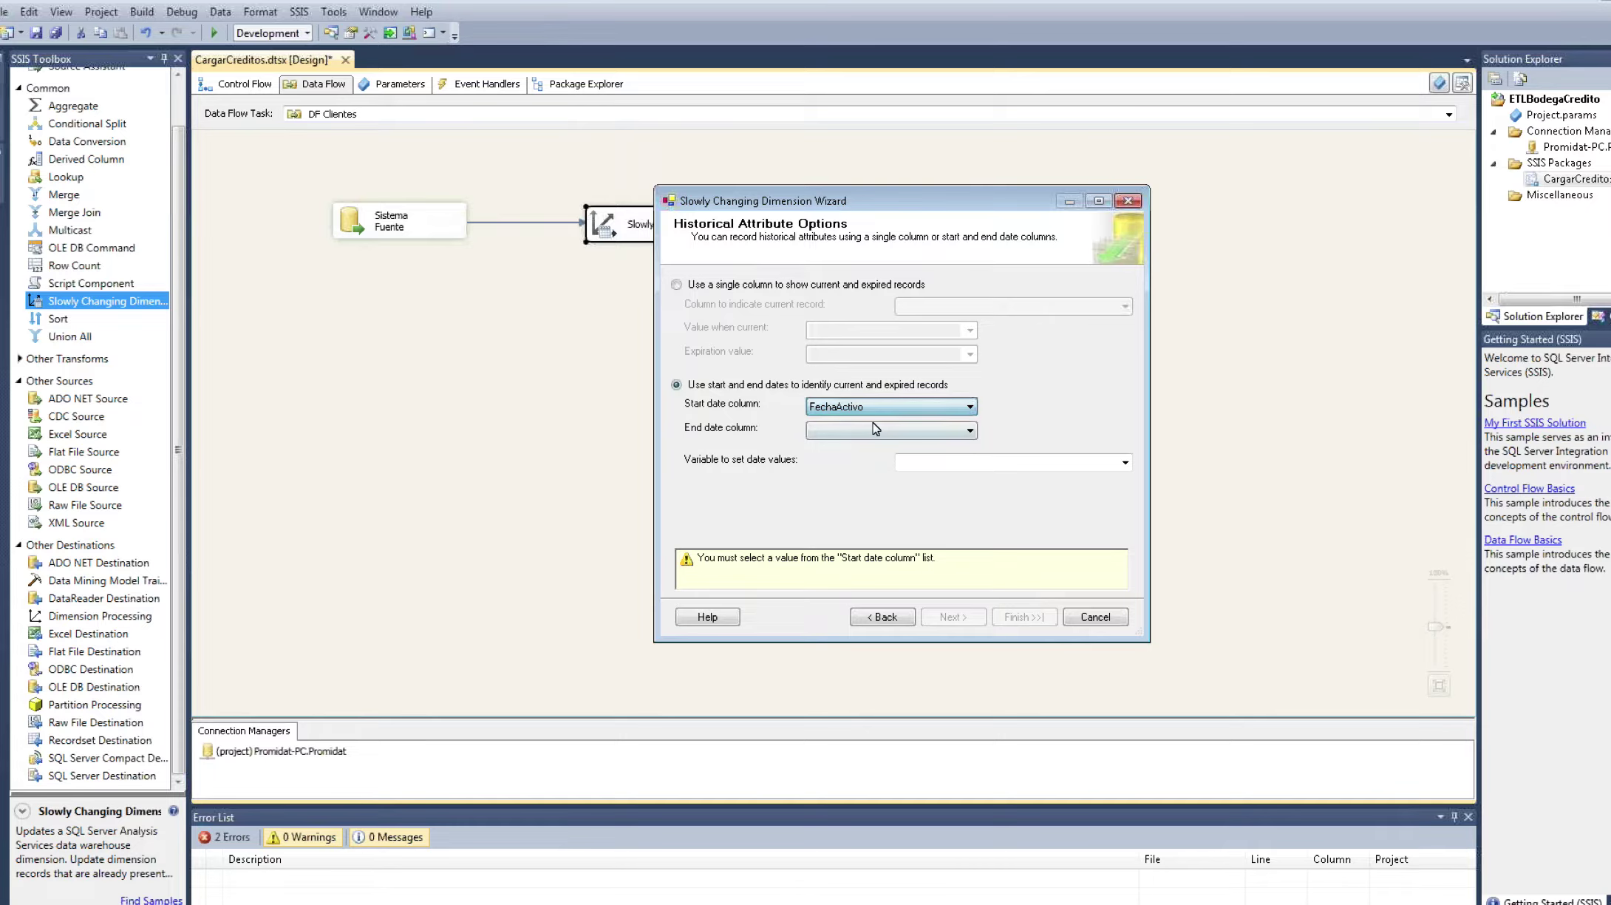
left_click(874, 428)
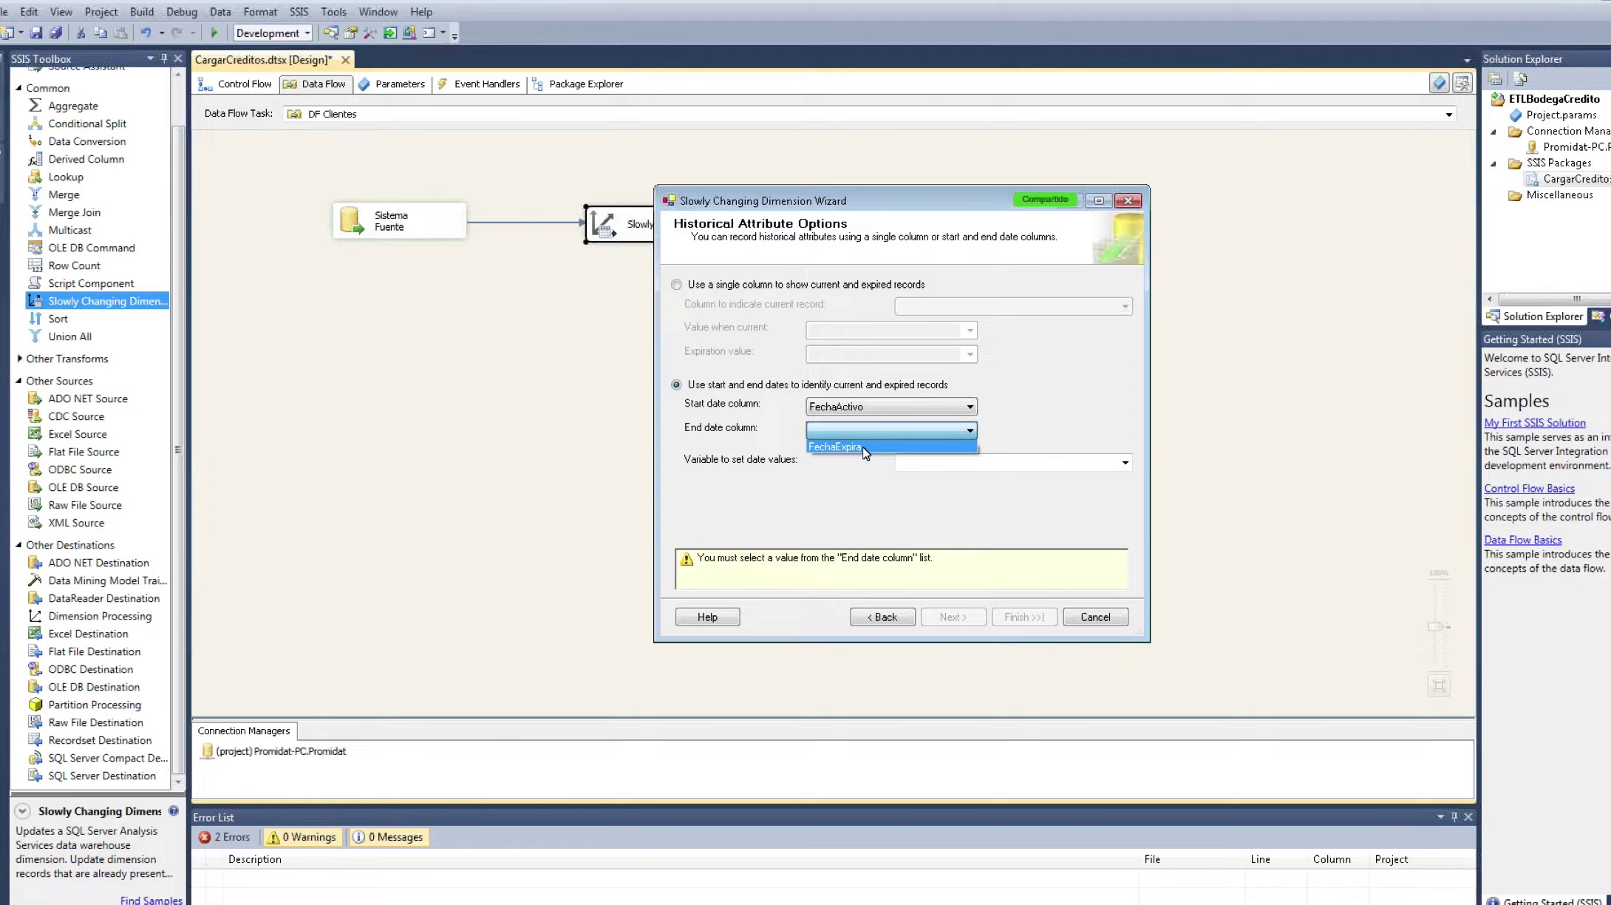
left_click(866, 448)
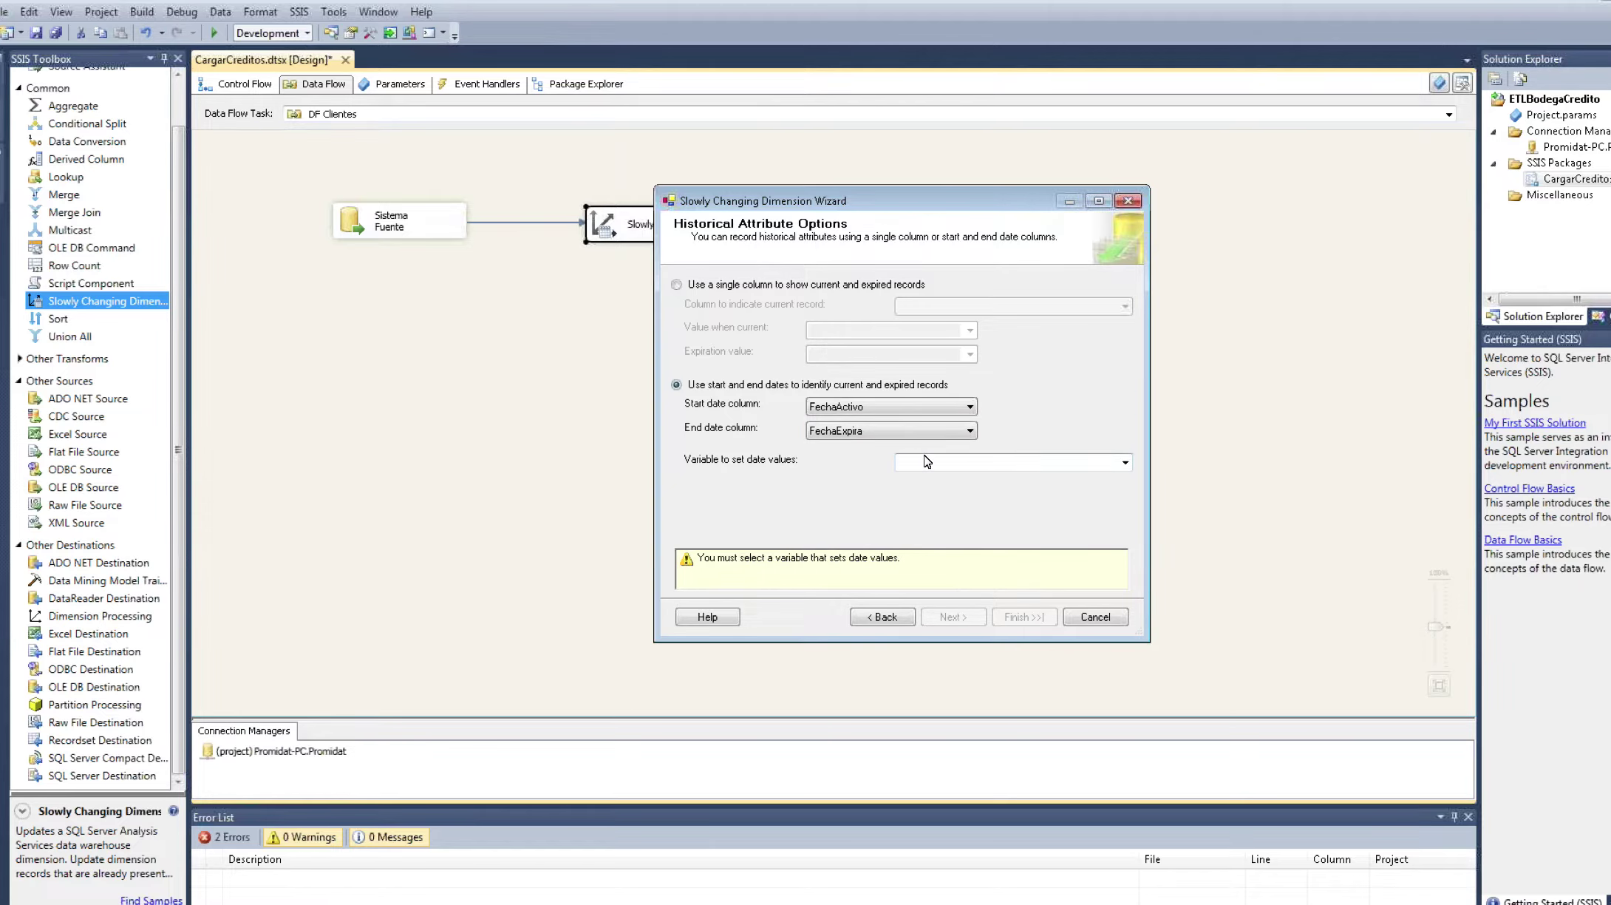
left_click(1125, 463)
left_click(980, 494)
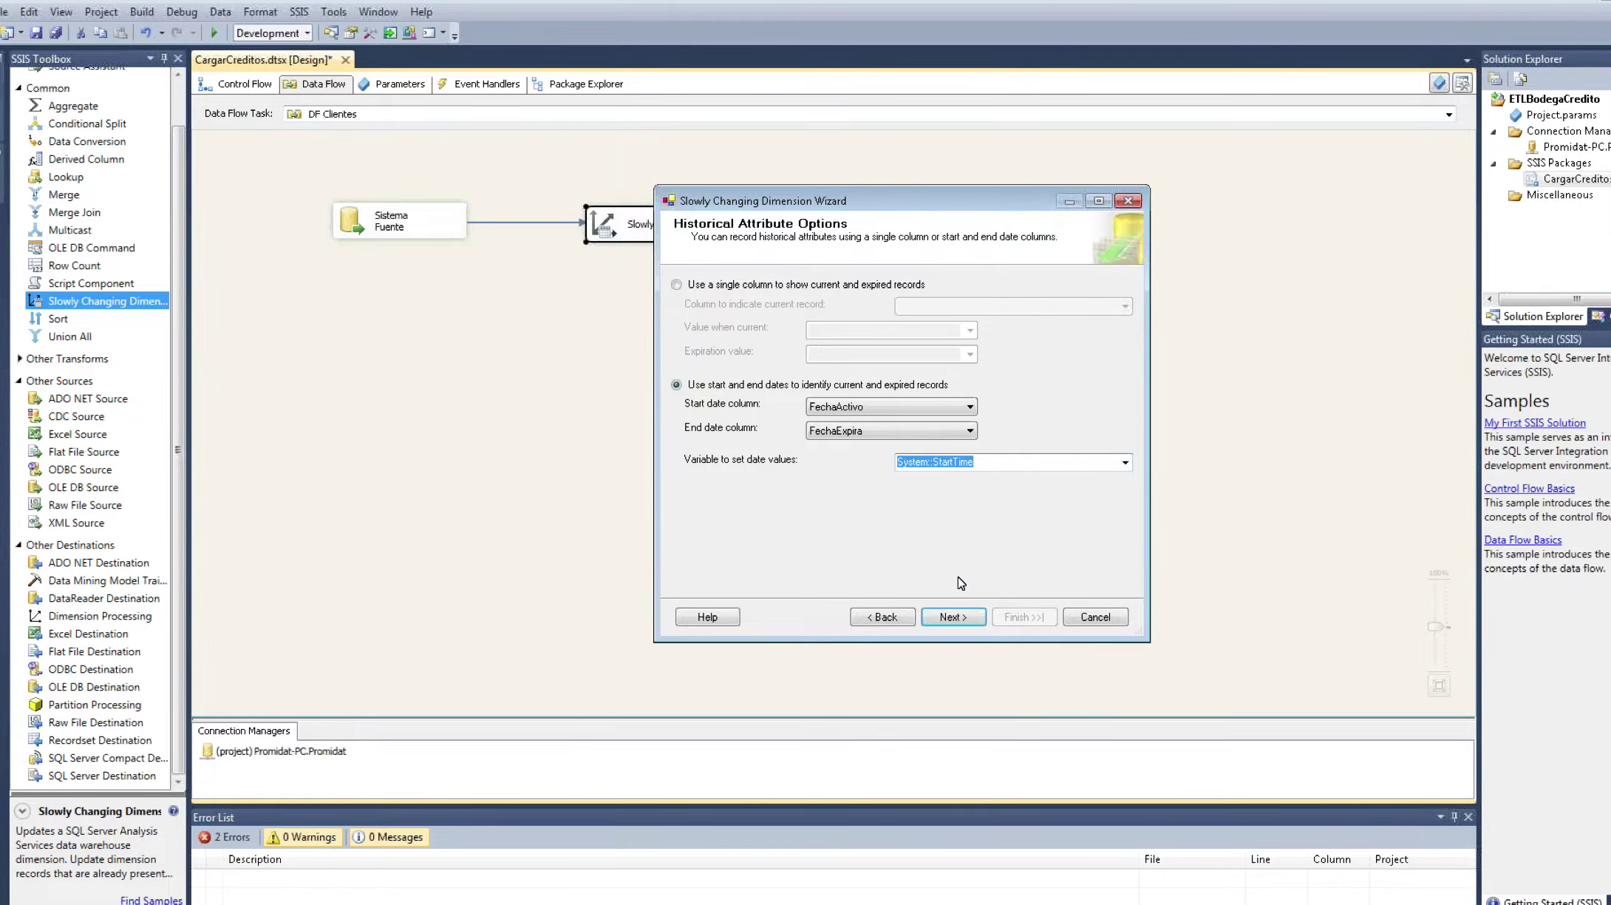
left_click(960, 616)
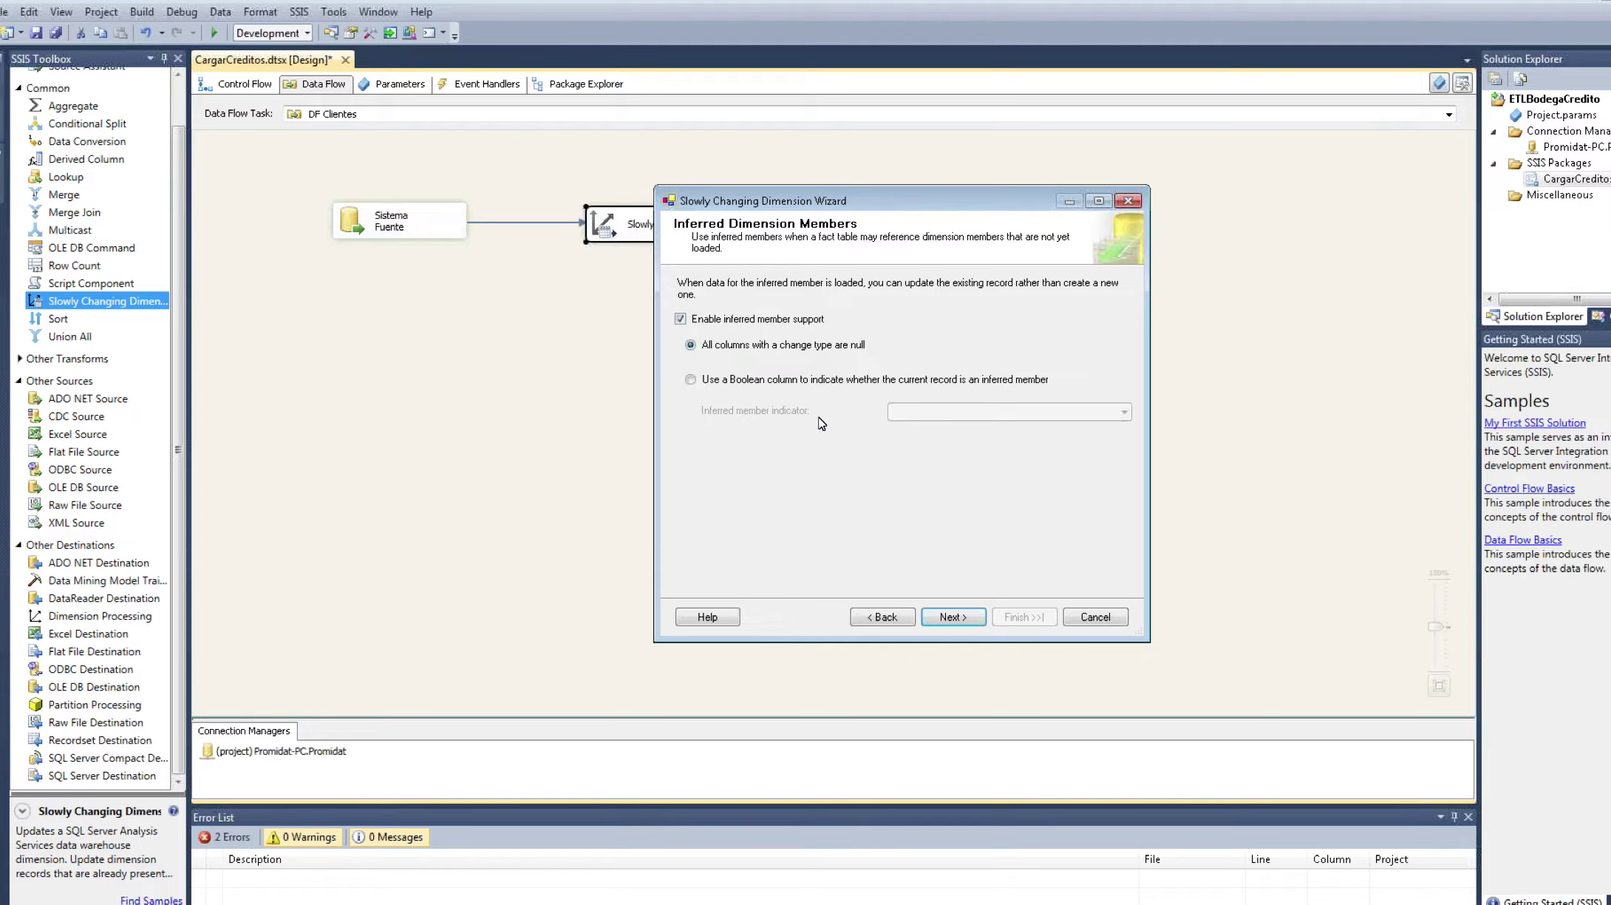
Step: Disable inferred member support and finish the Slowly Changing Dimension Wizard
left_click(741, 323)
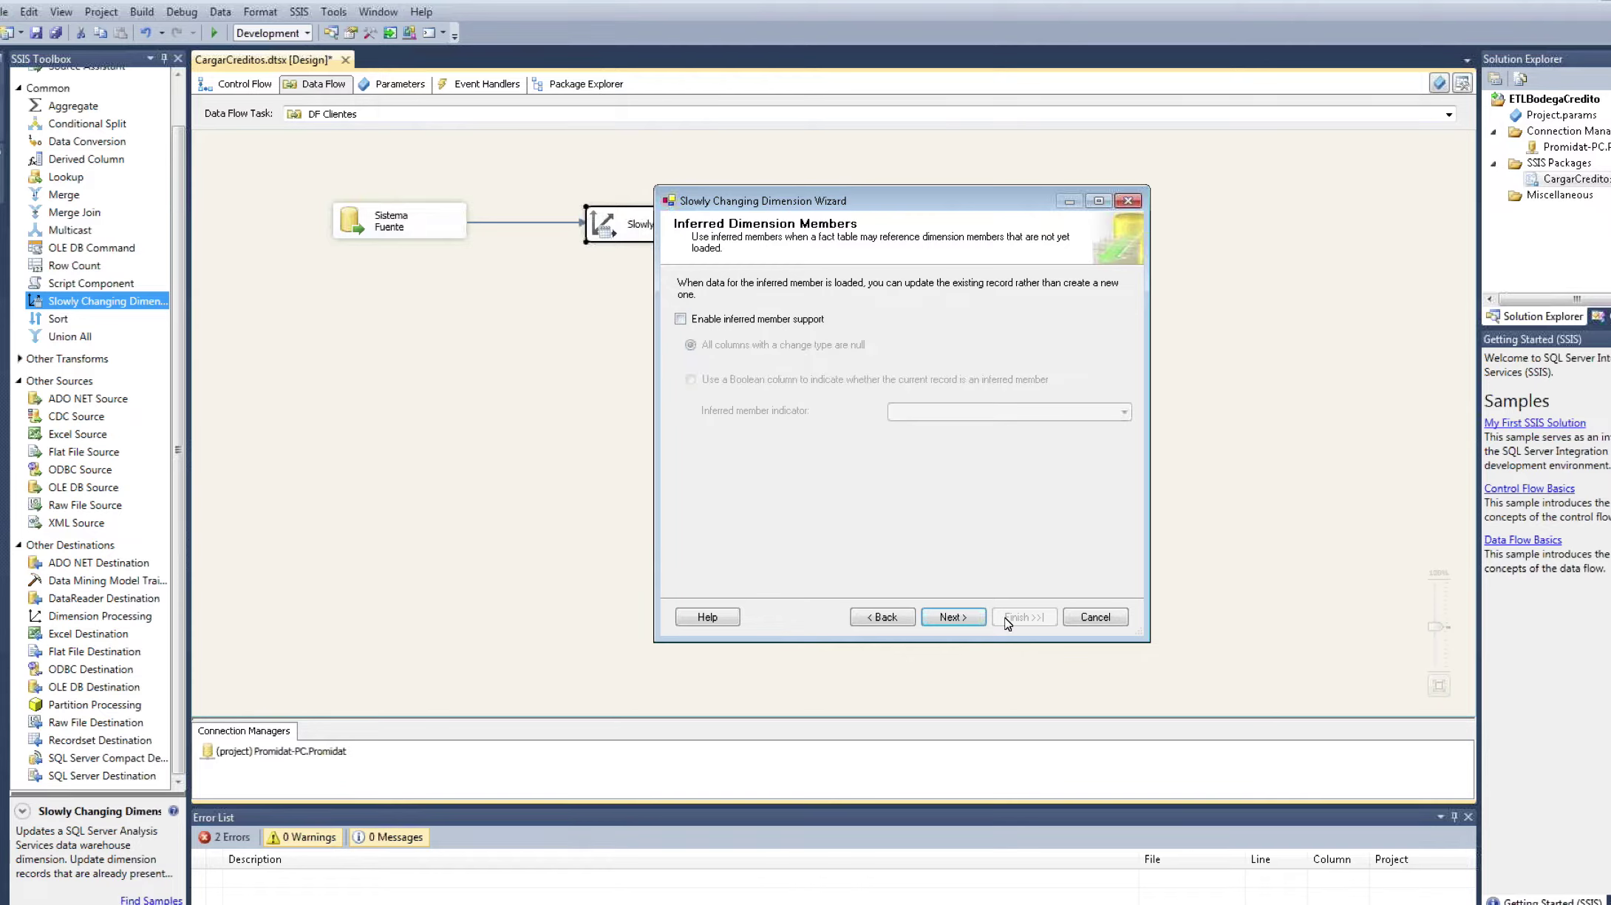
left_click(961, 618)
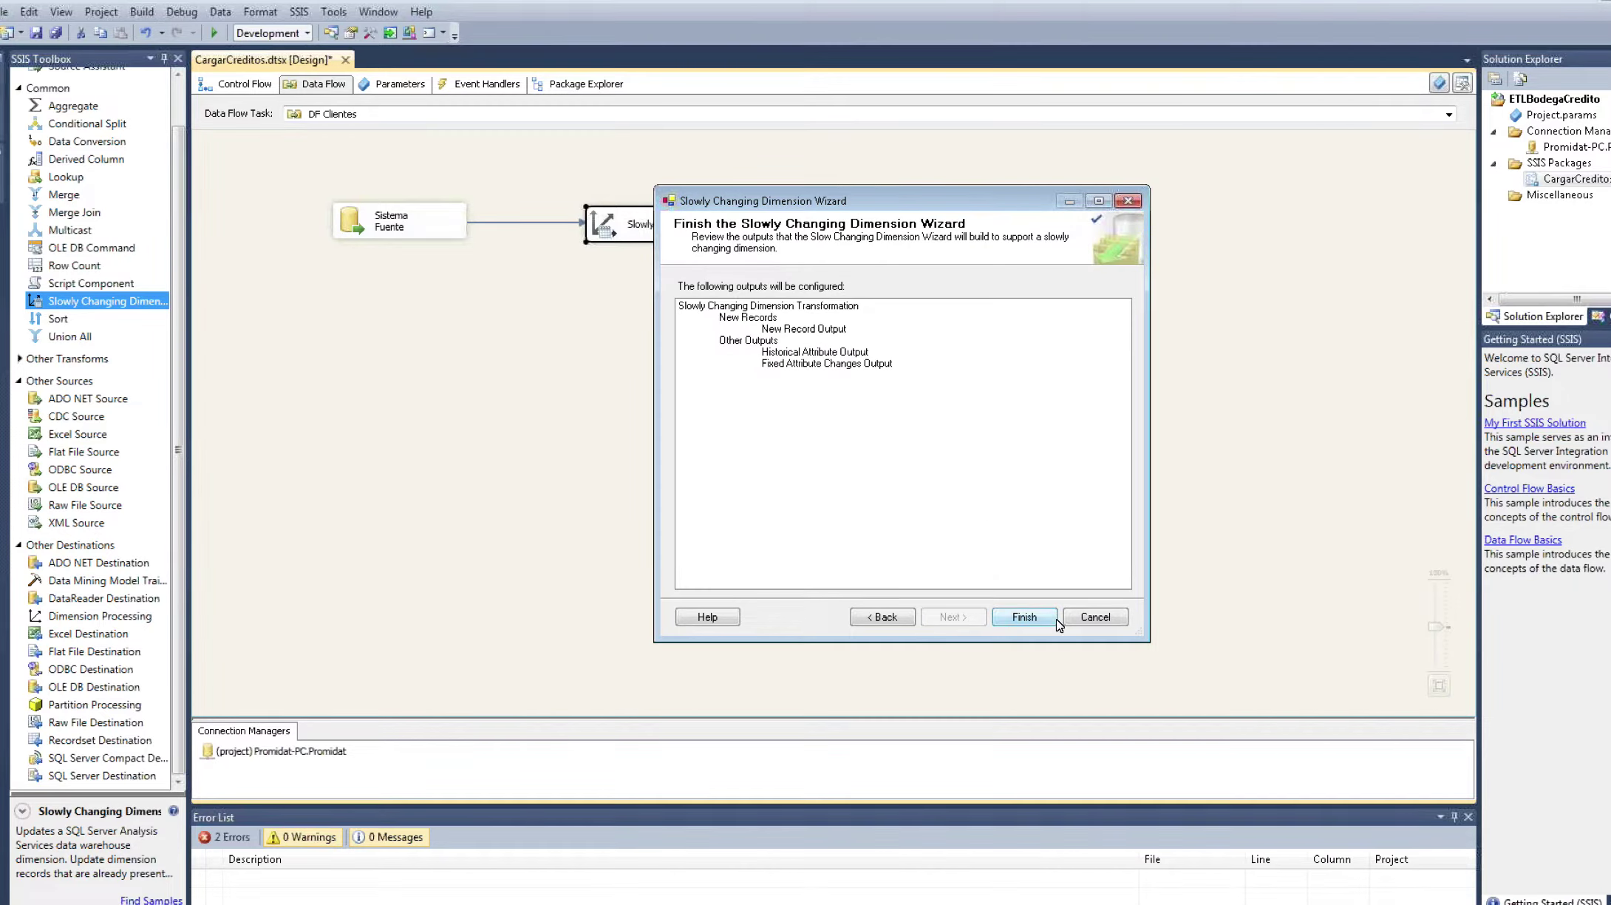
left_click(1025, 617)
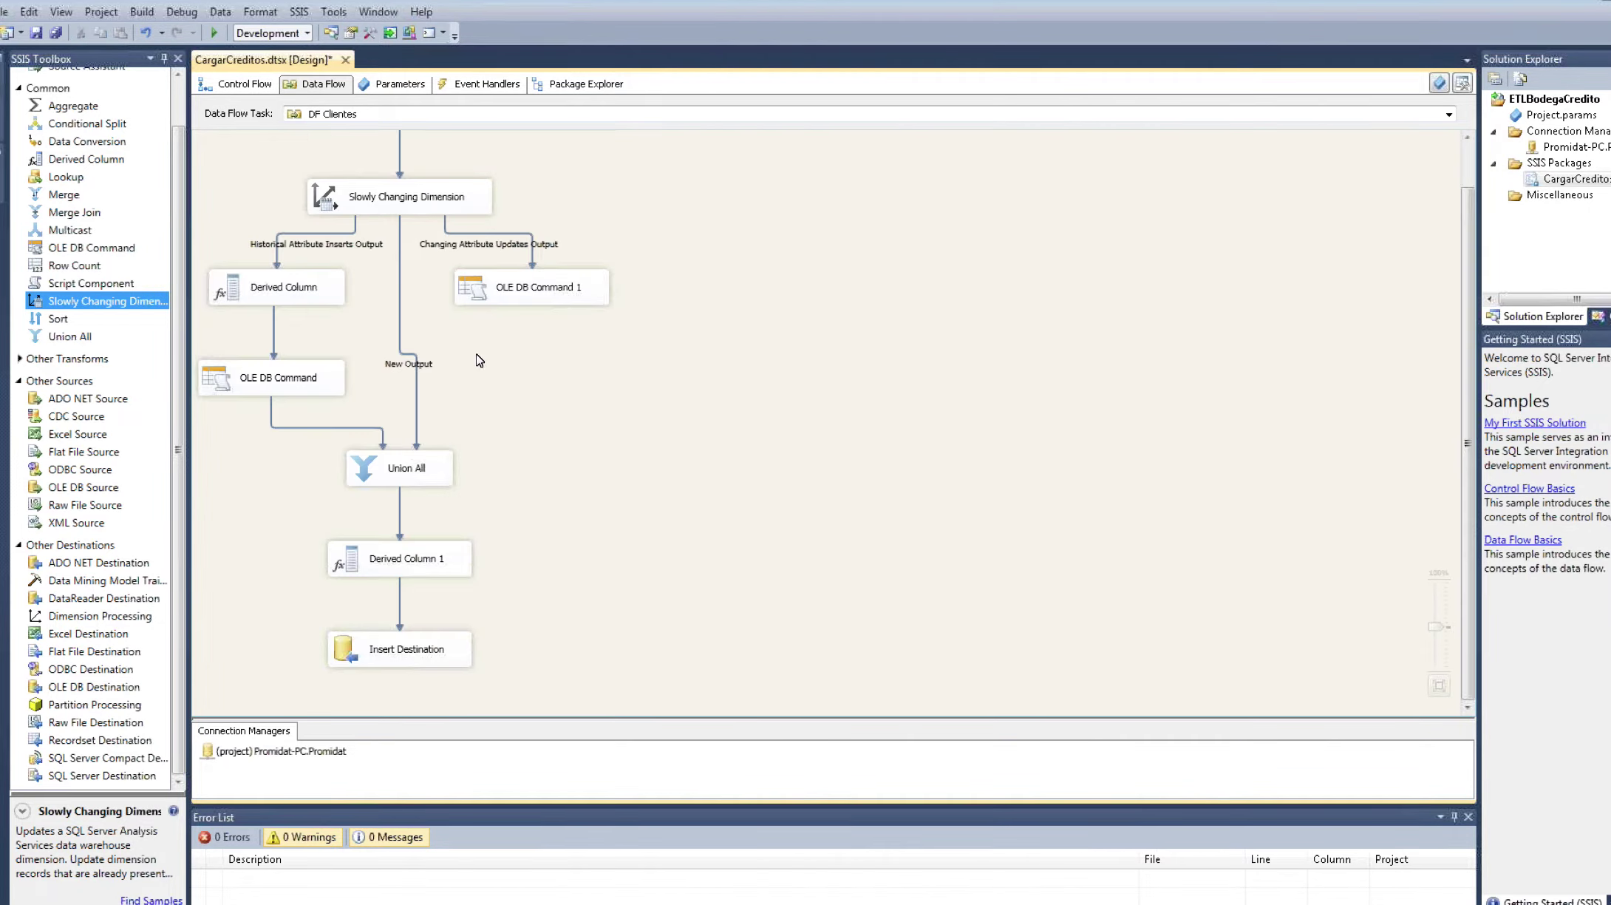
Step: Look over the generated data flow and query the top 1000 rows of dbo.Dim_Cliente in SQL Server Management Studio
left_click(429, 651)
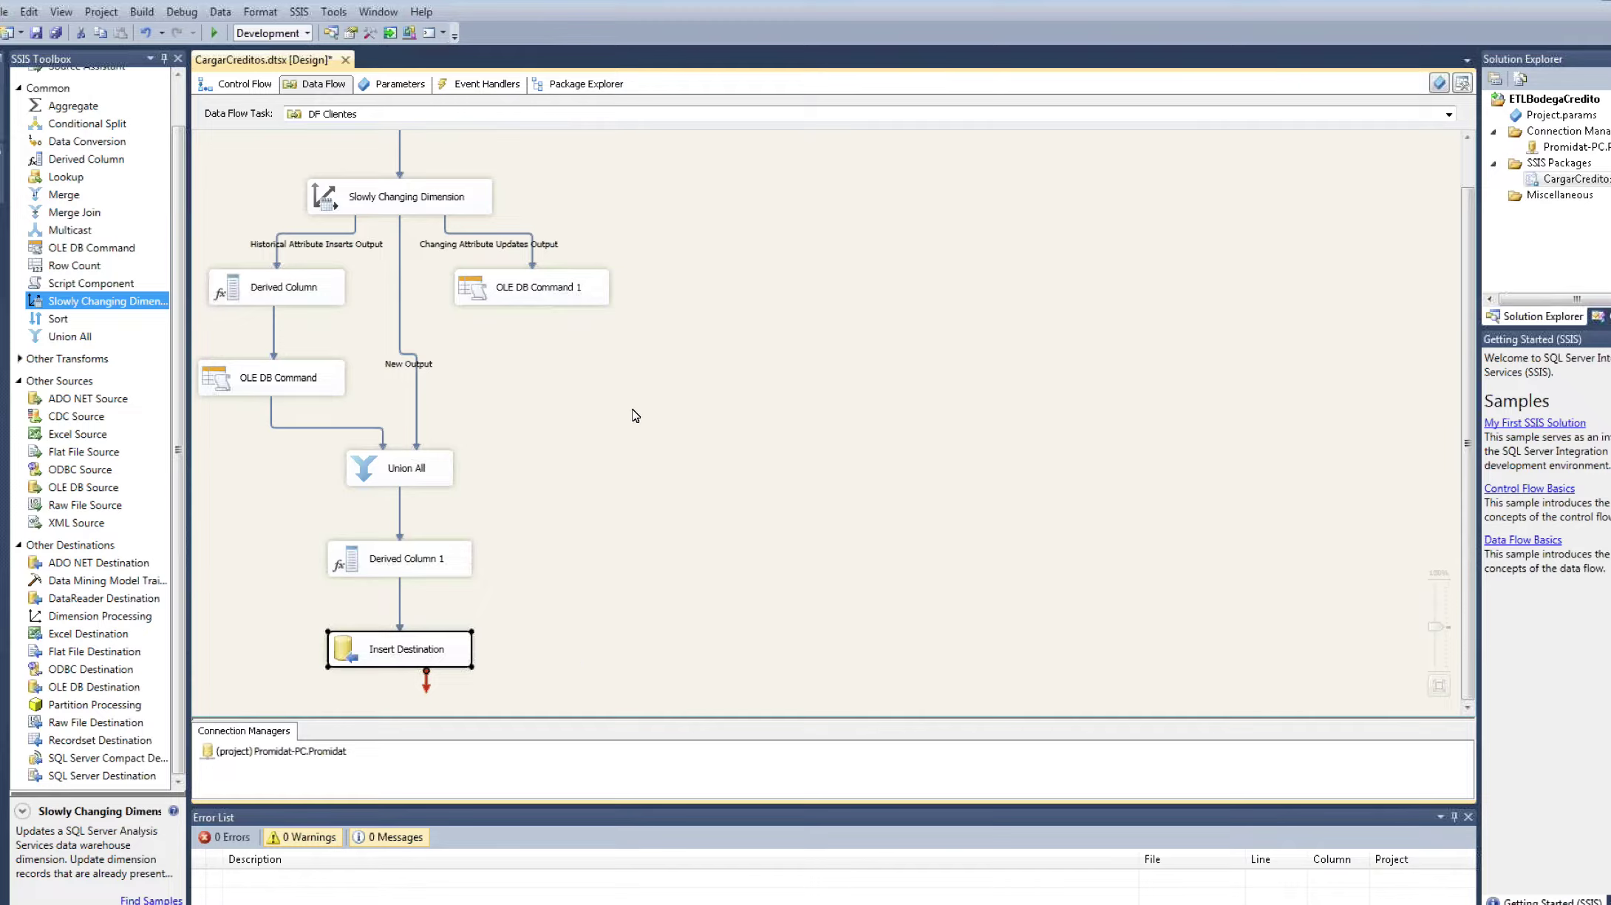
scroll(635, 415, "up", 1)
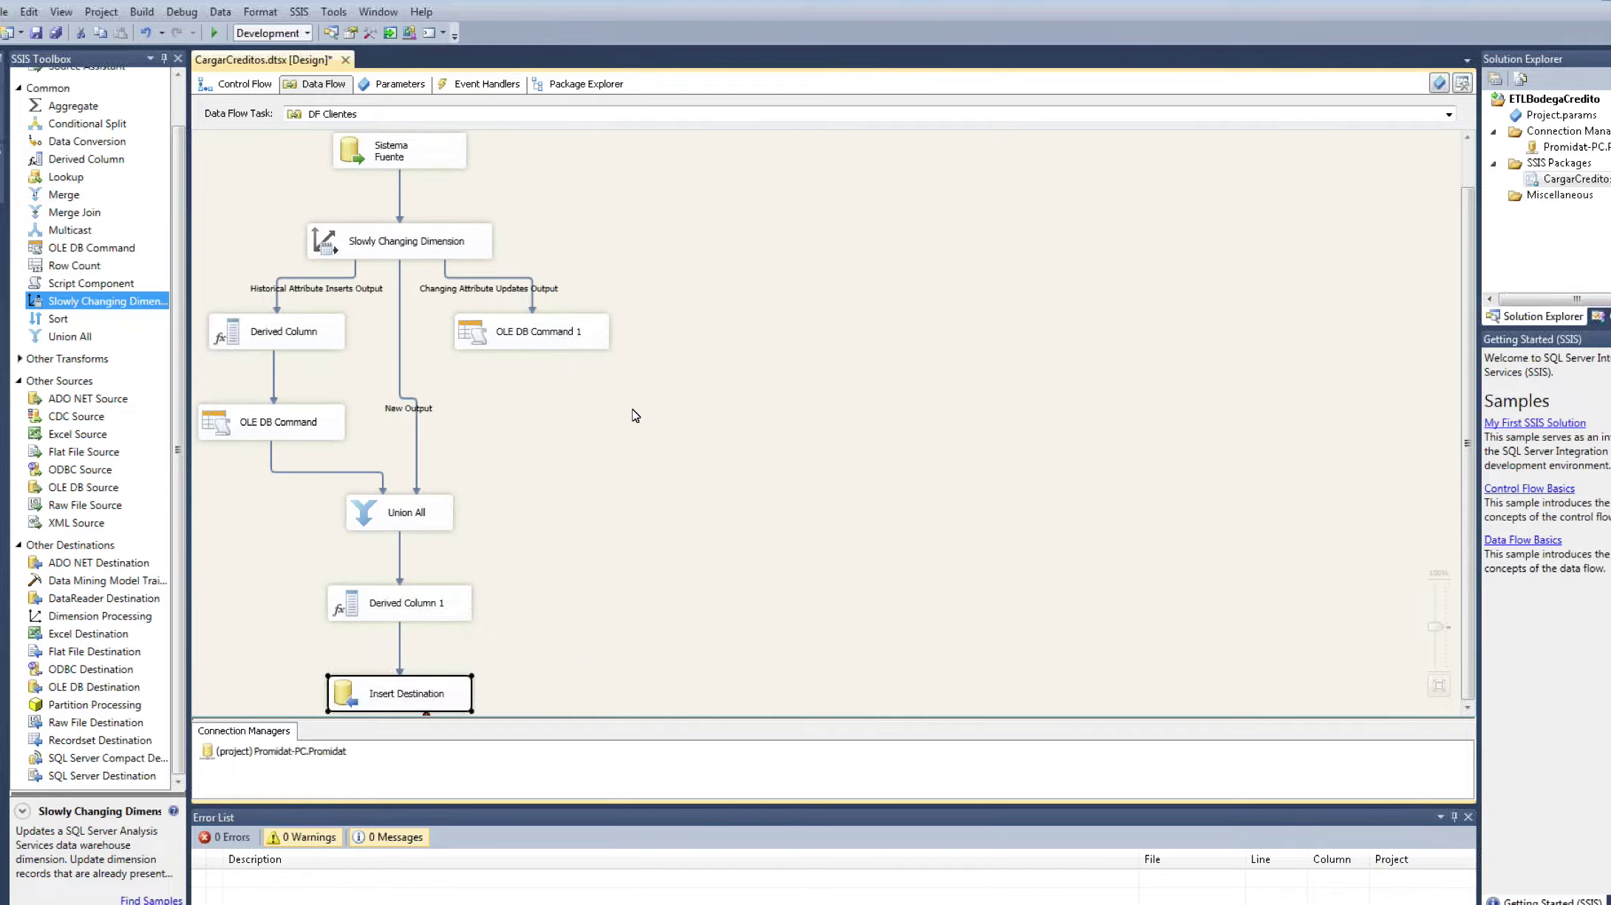
scroll(635, 416, "up", 1)
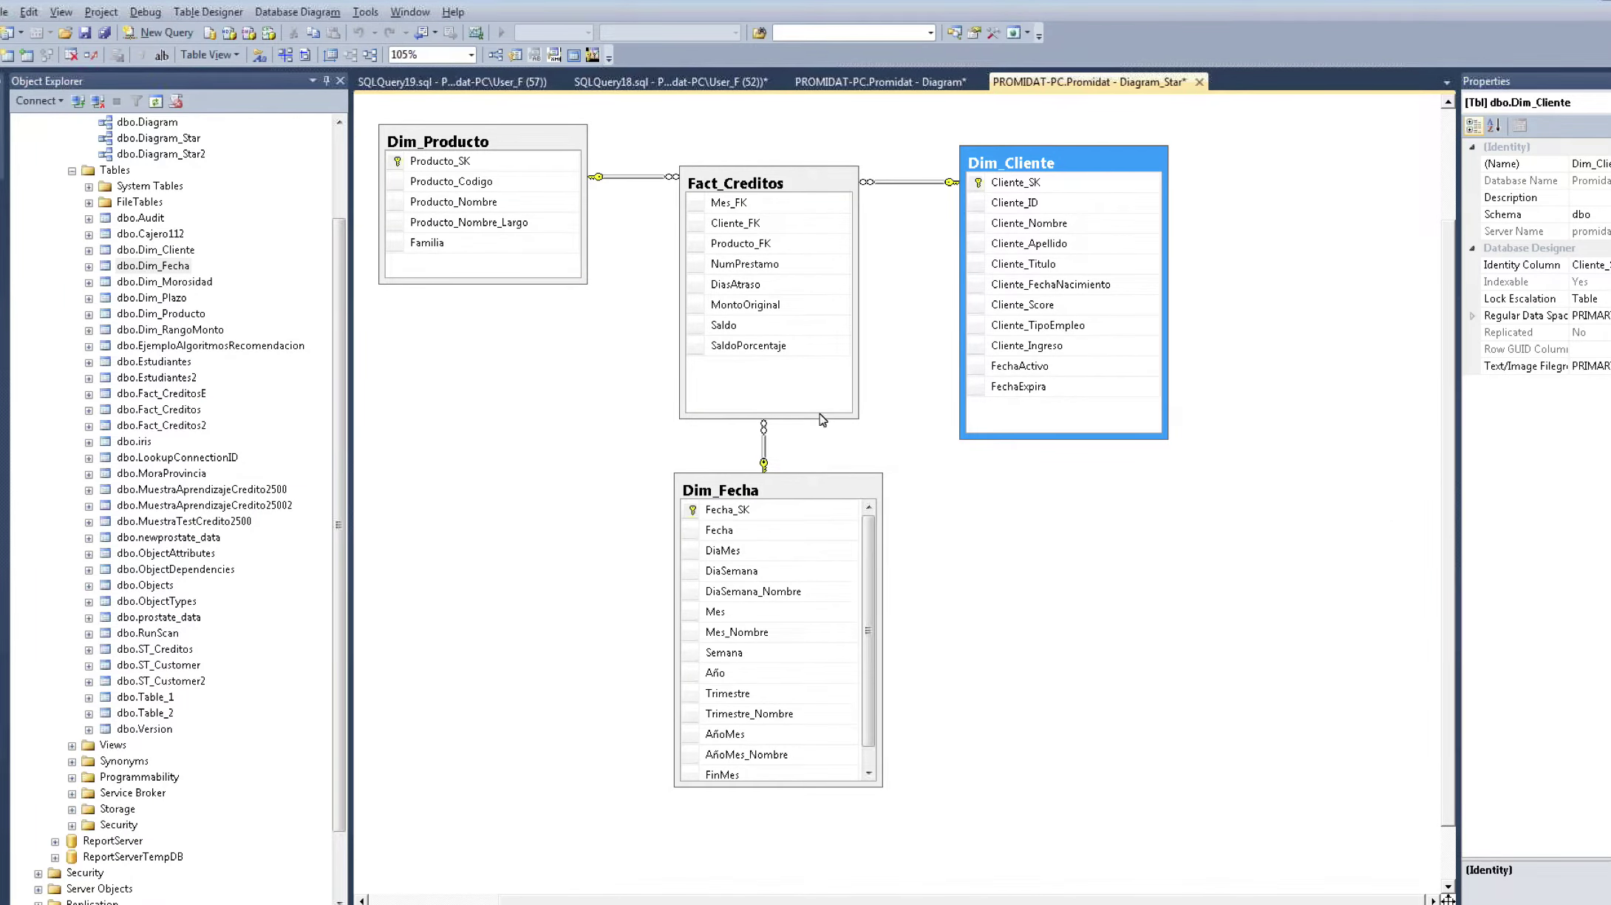
right_click(157, 250)
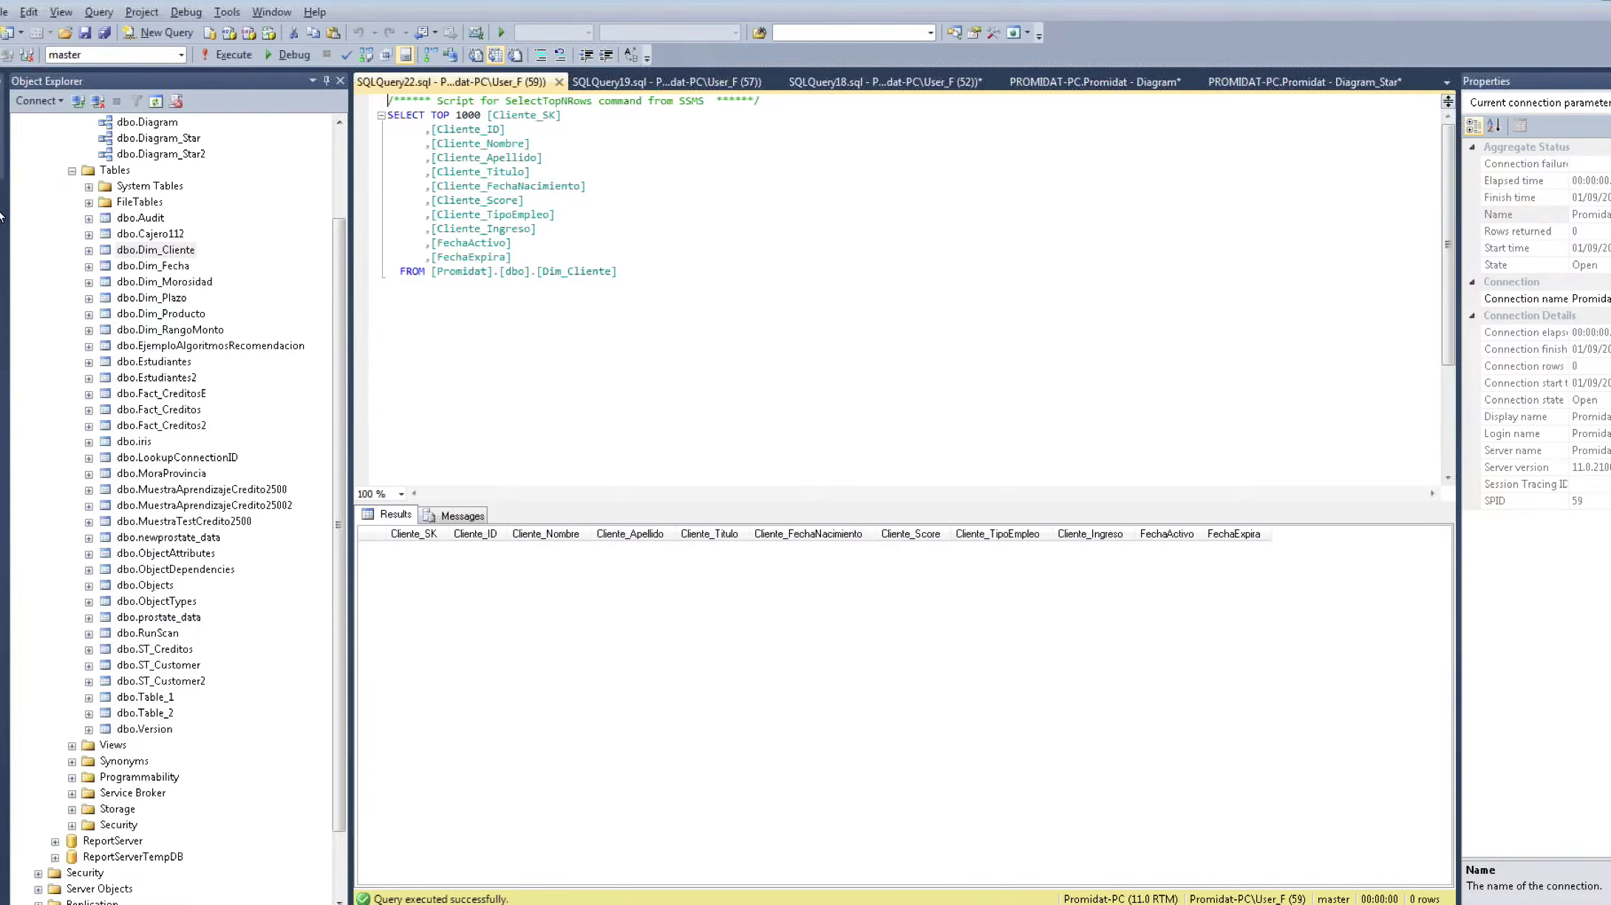
Step: Switch back to Visual Studio, run the CargarCreditos package and stop debugging once it completes
key("alt+Tab")
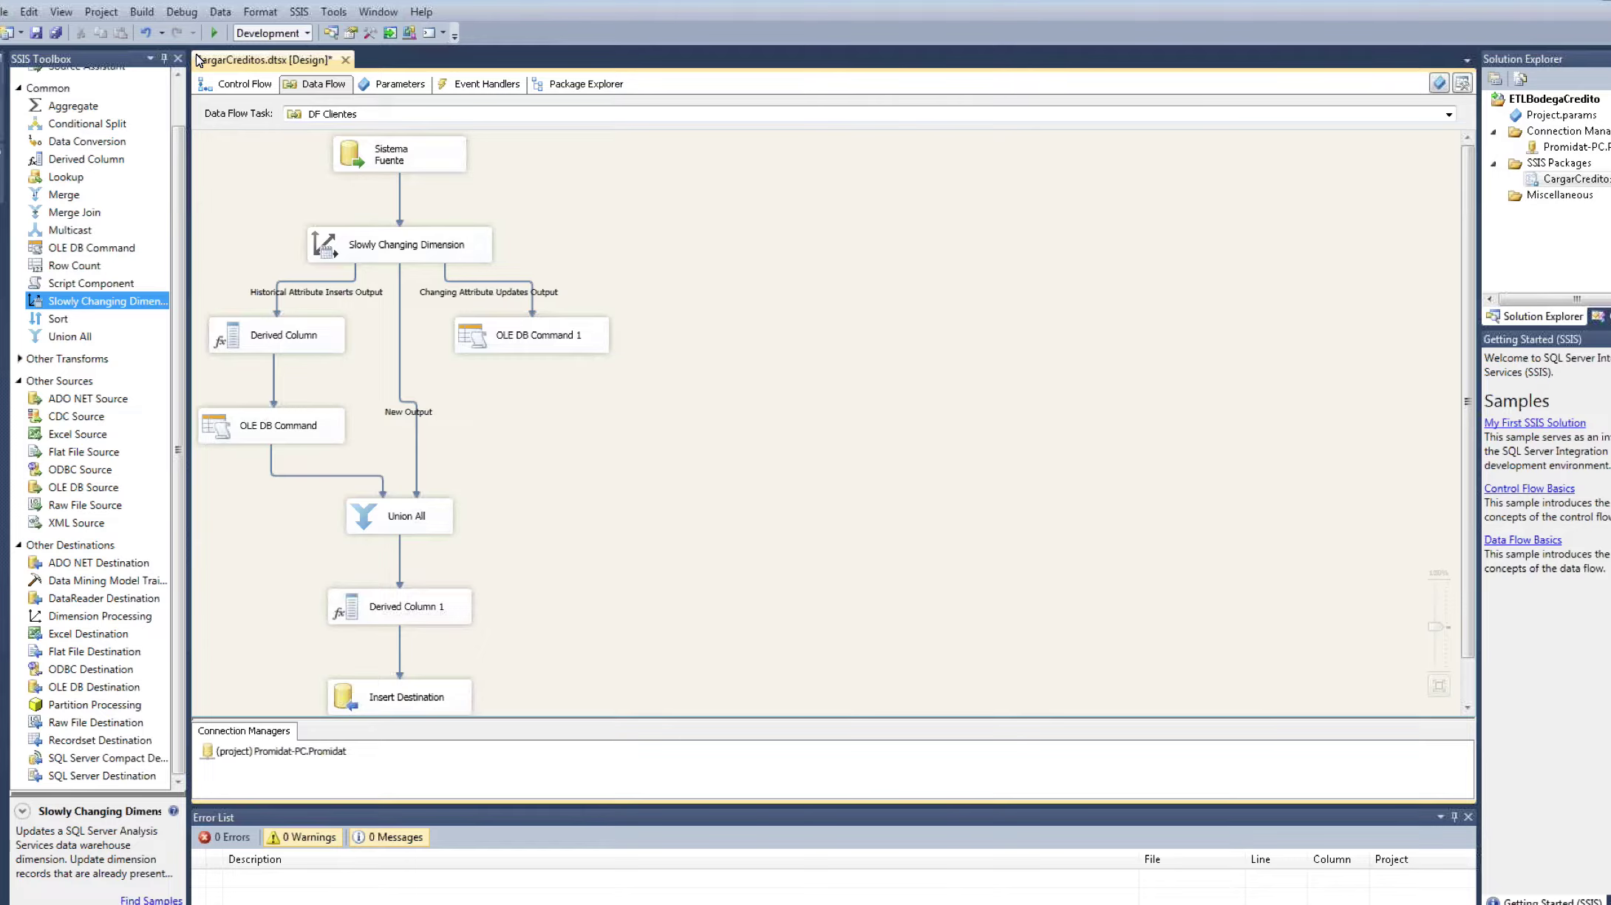
left_click(214, 33)
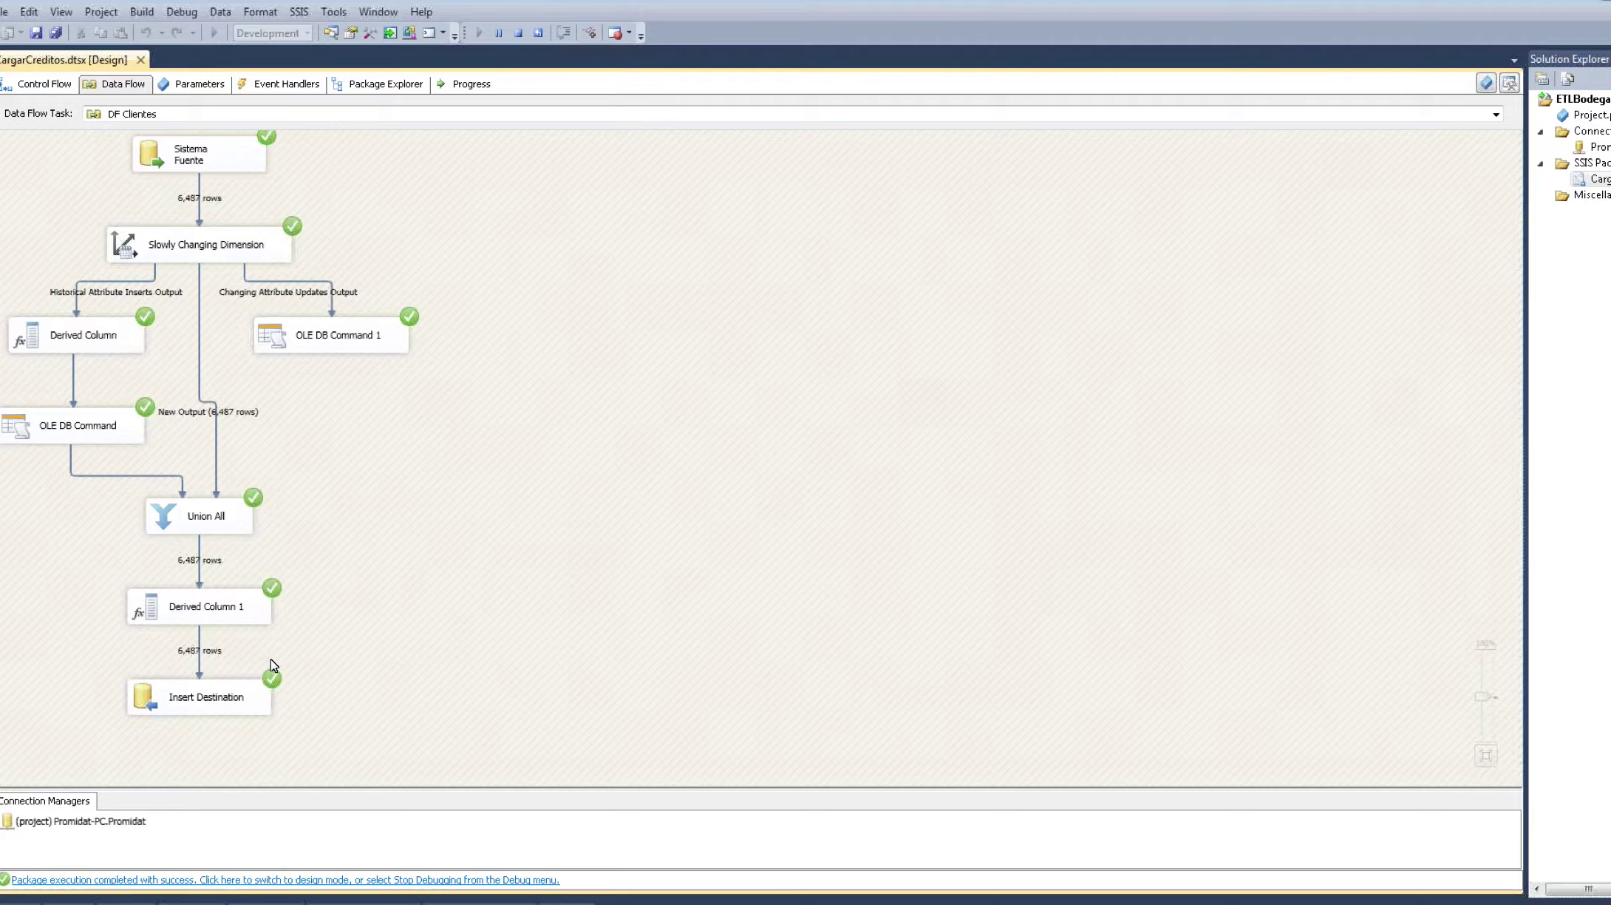
left_click(517, 33)
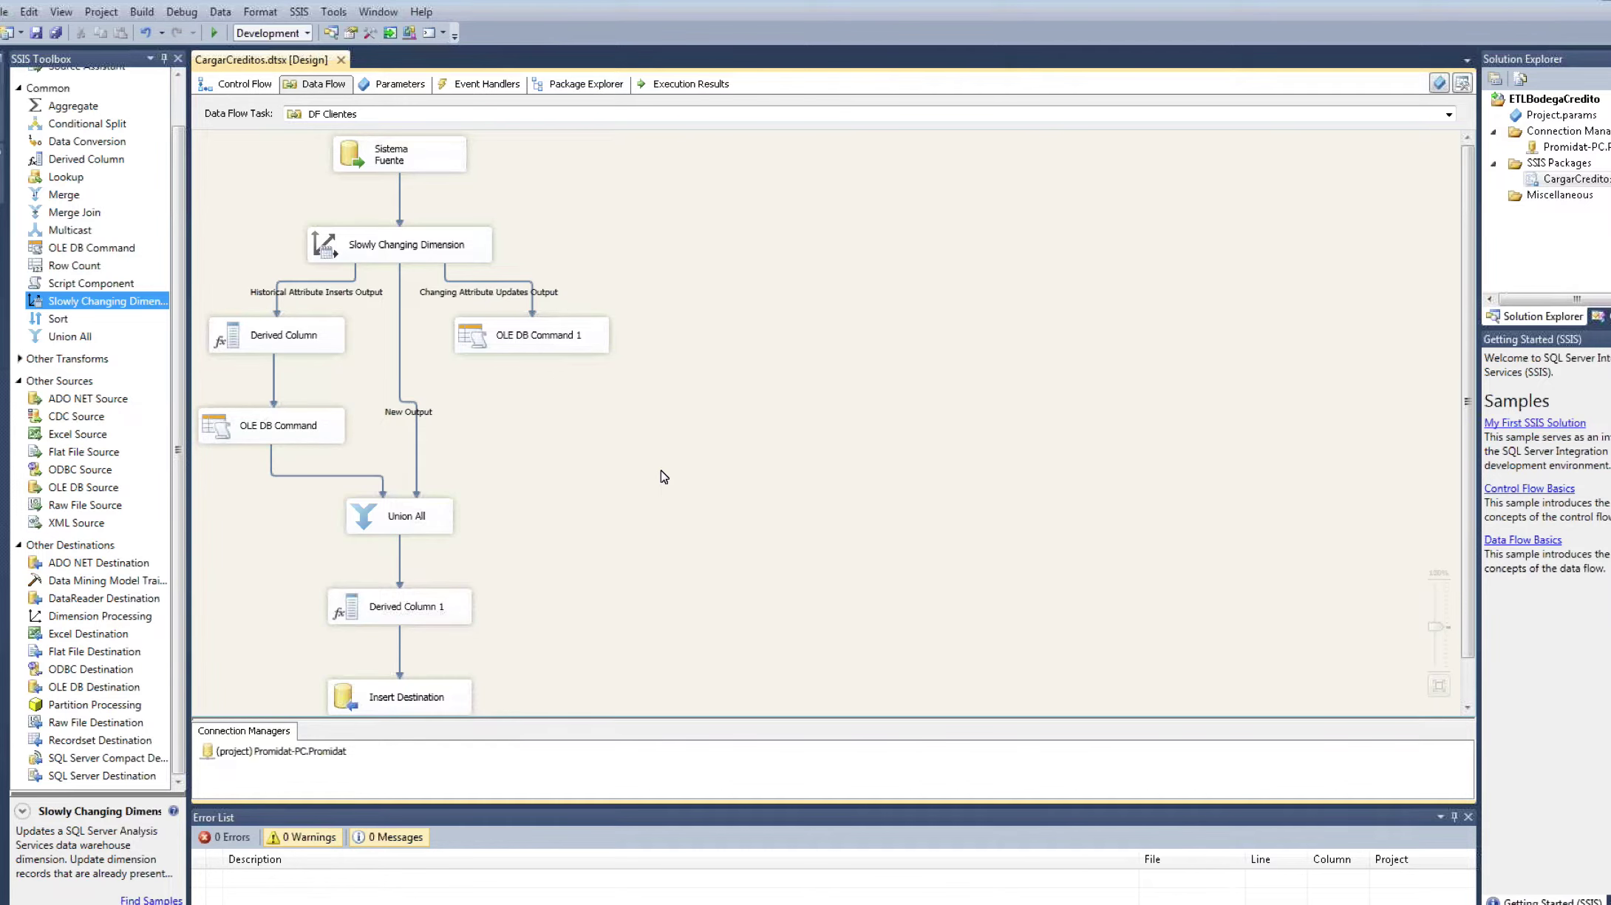
Step: Switch to SQL Server Management Studio, rerun the Dim_Cliente query with enlarged query text and examine the loaded Cliente_SK keys
key("alt+Tab")
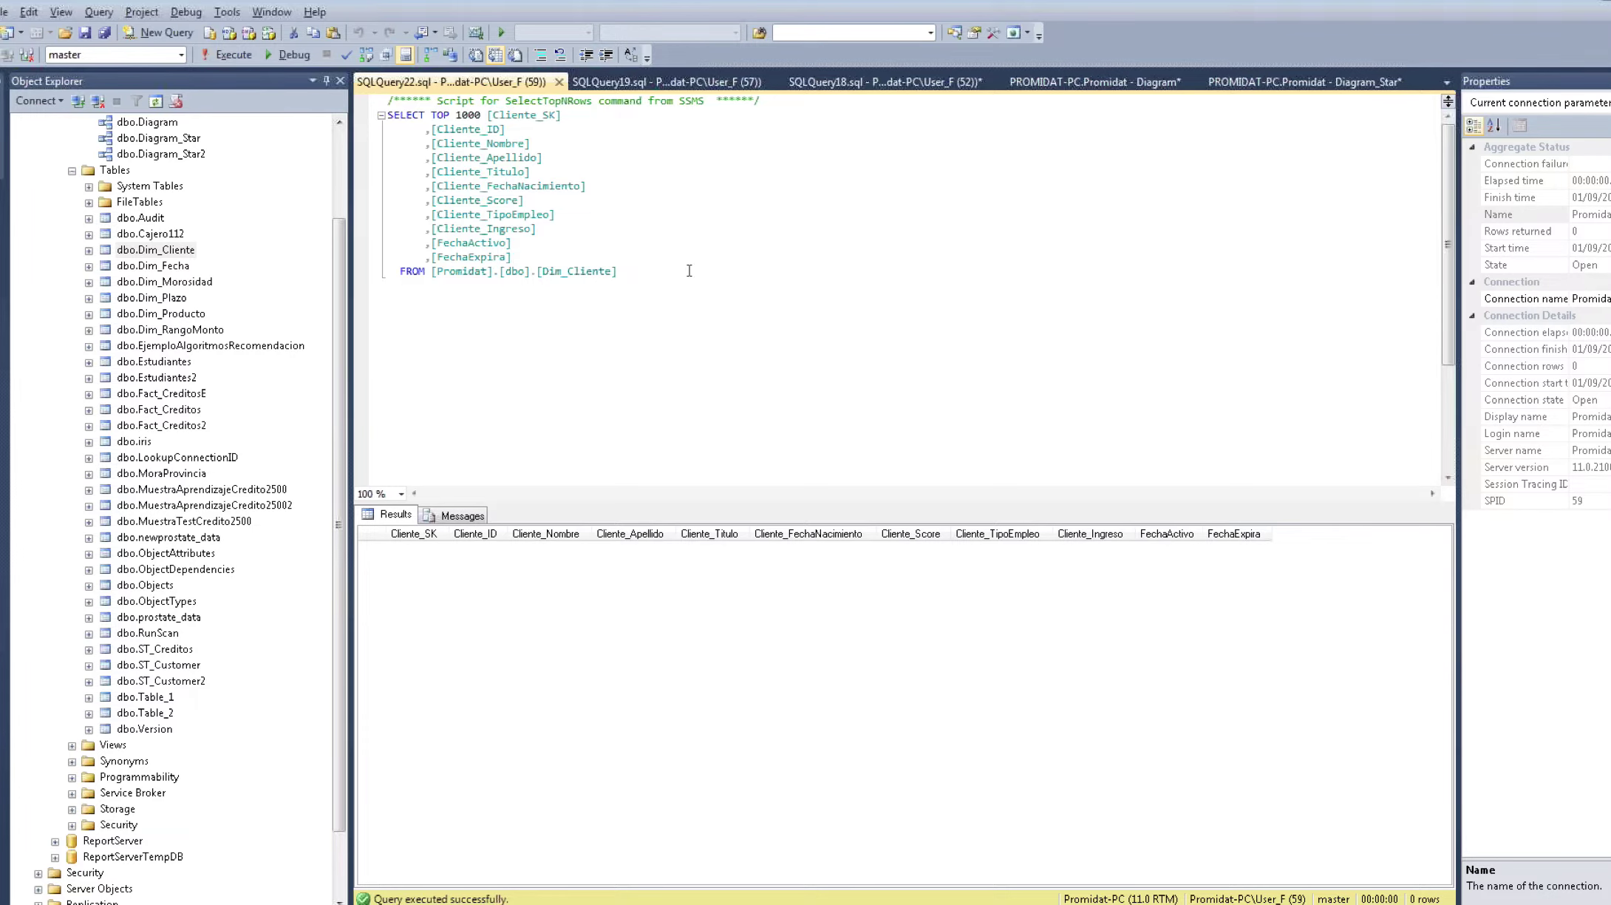
scroll(689, 271, "up", 1)
scroll(689, 270, "up", 2)
key("F5")
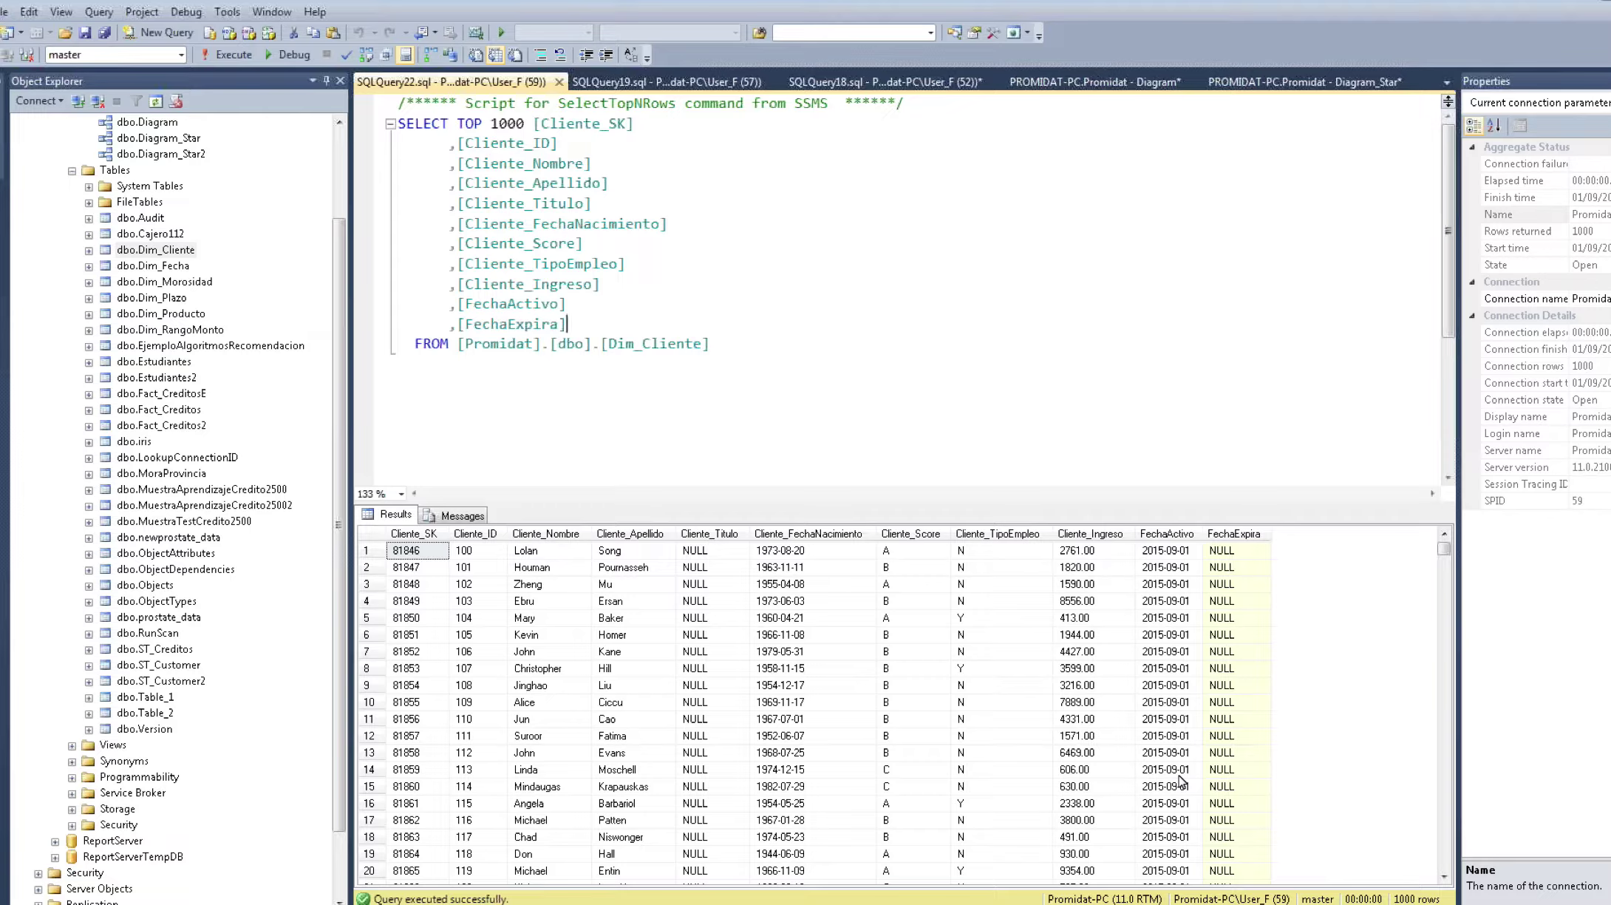
left_click(429, 584)
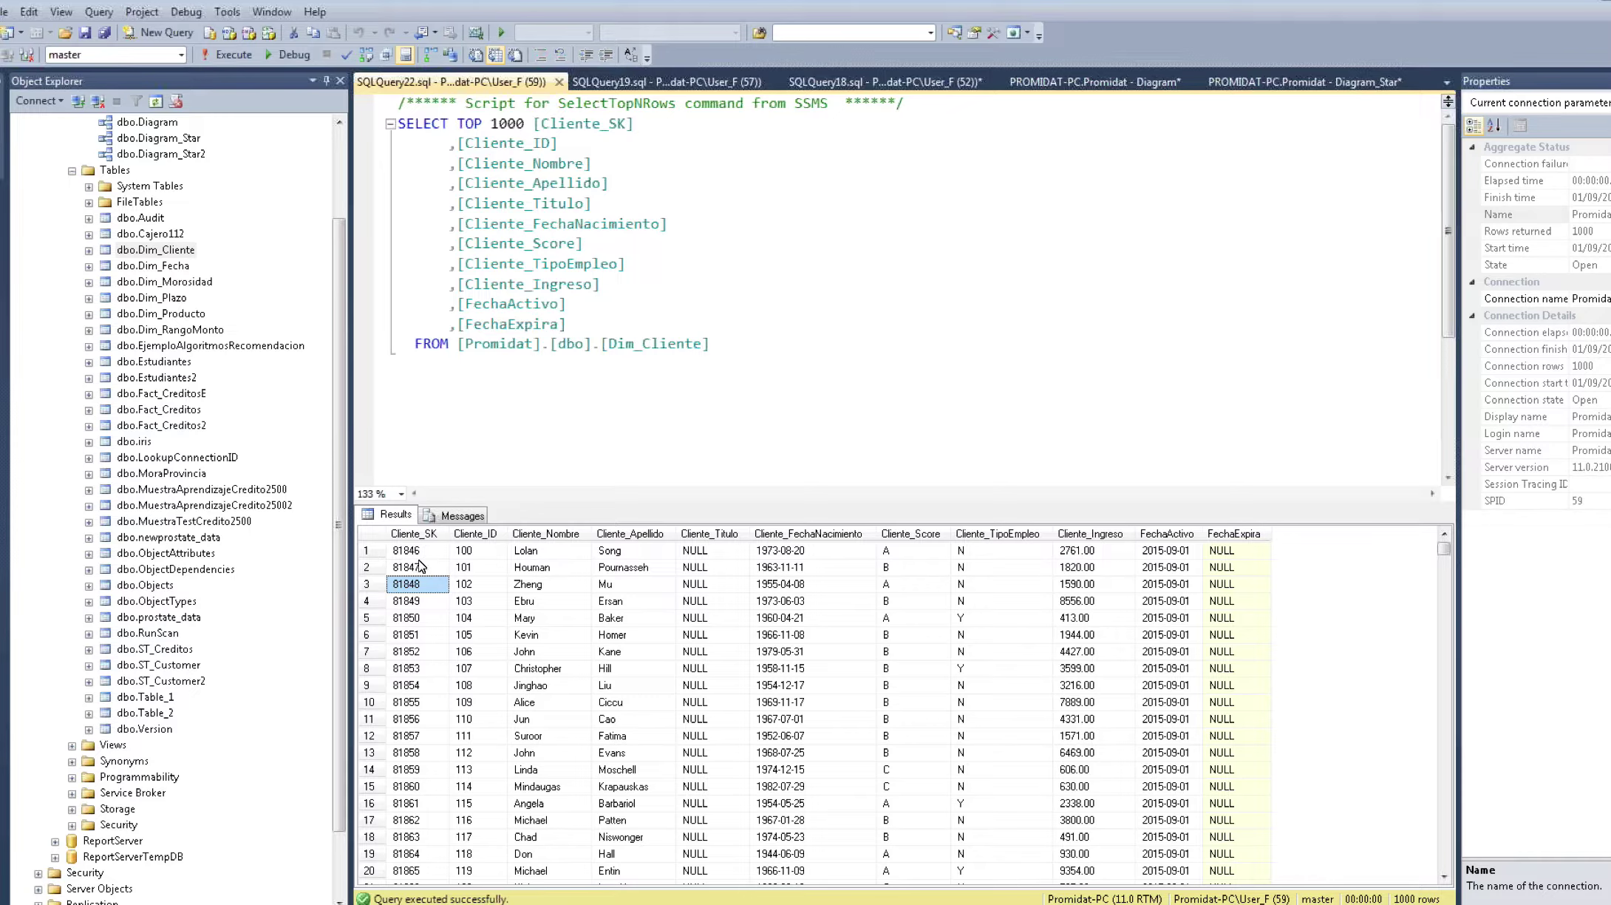
key("Up")
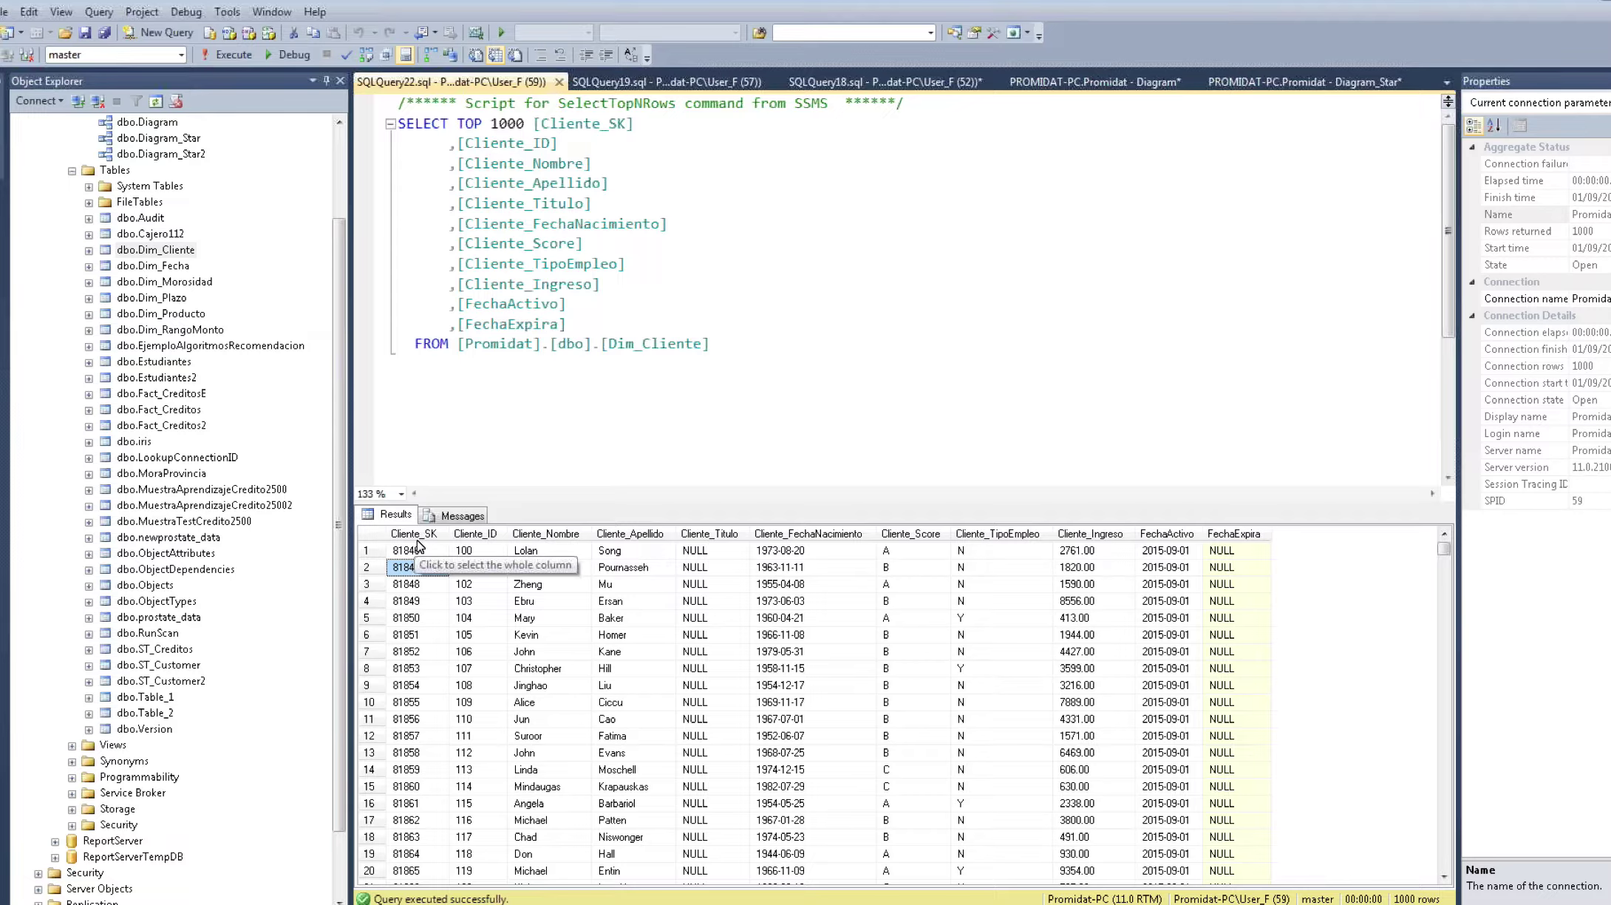
key("Up")
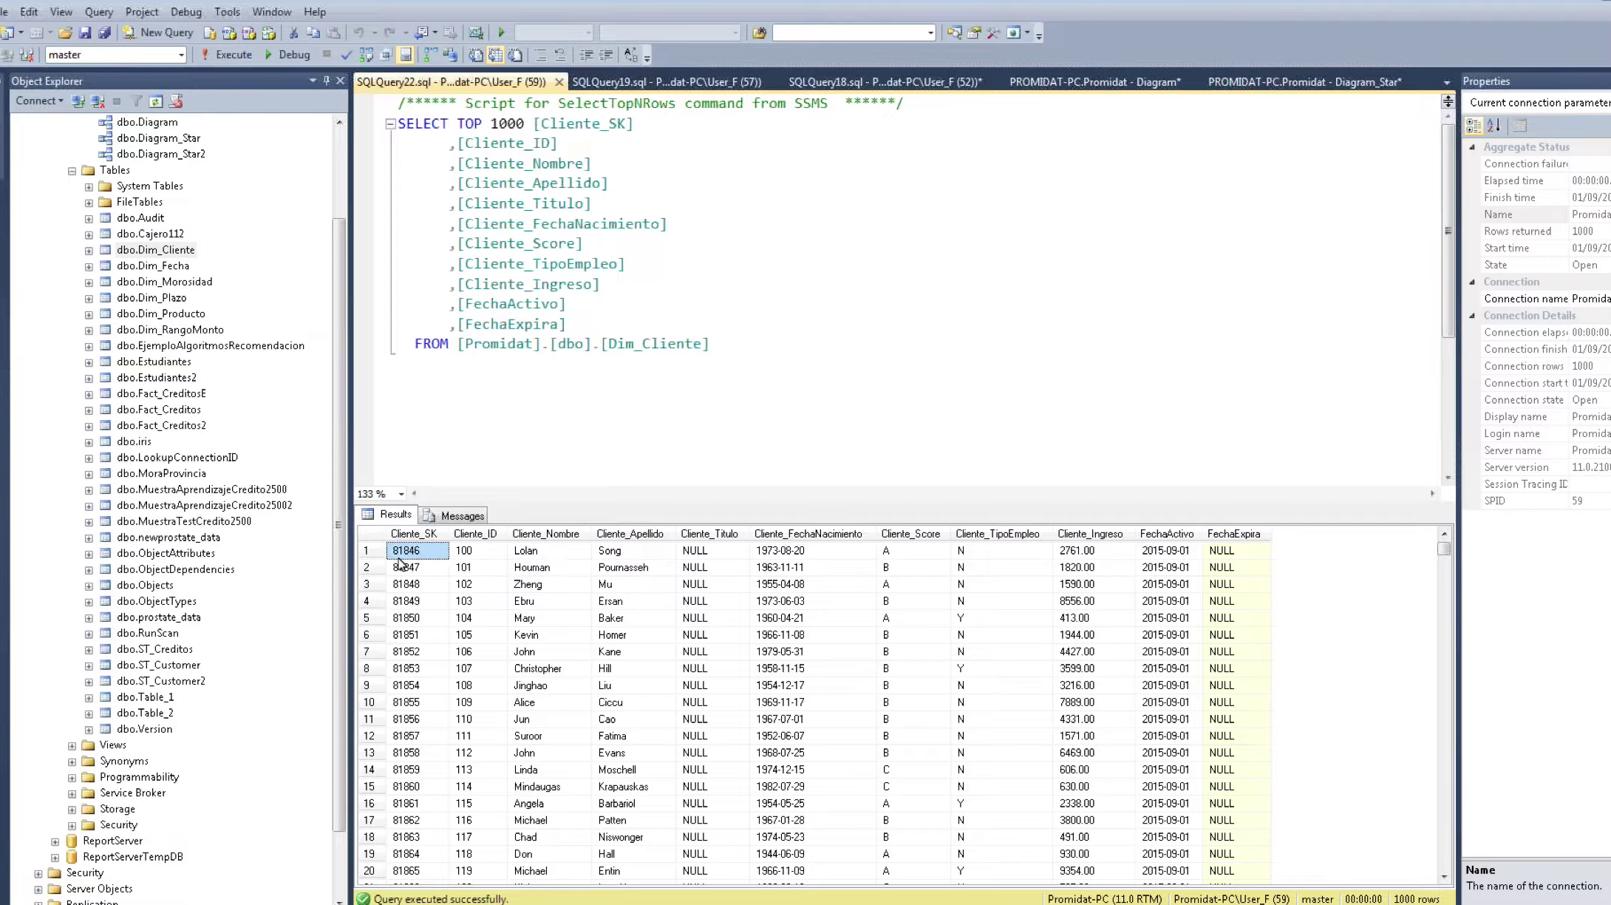
left_click(407, 571)
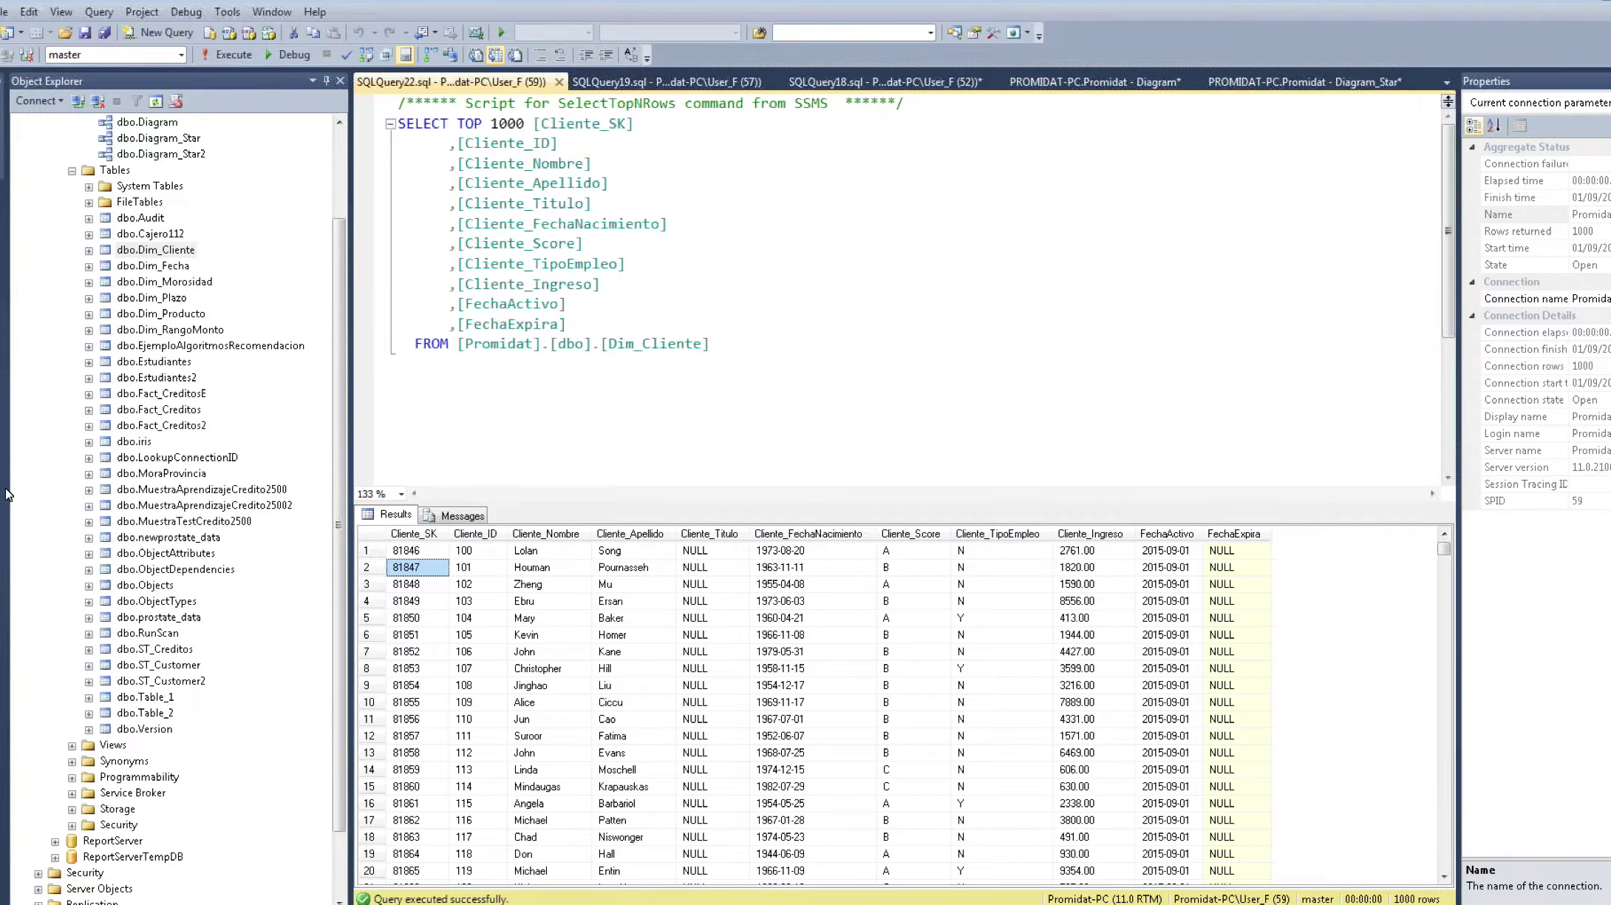
Step: Switch back to Visual Studio and set the D.mes filter in the Sistema Fuente query to '2013-02-28'
key("alt+Tab")
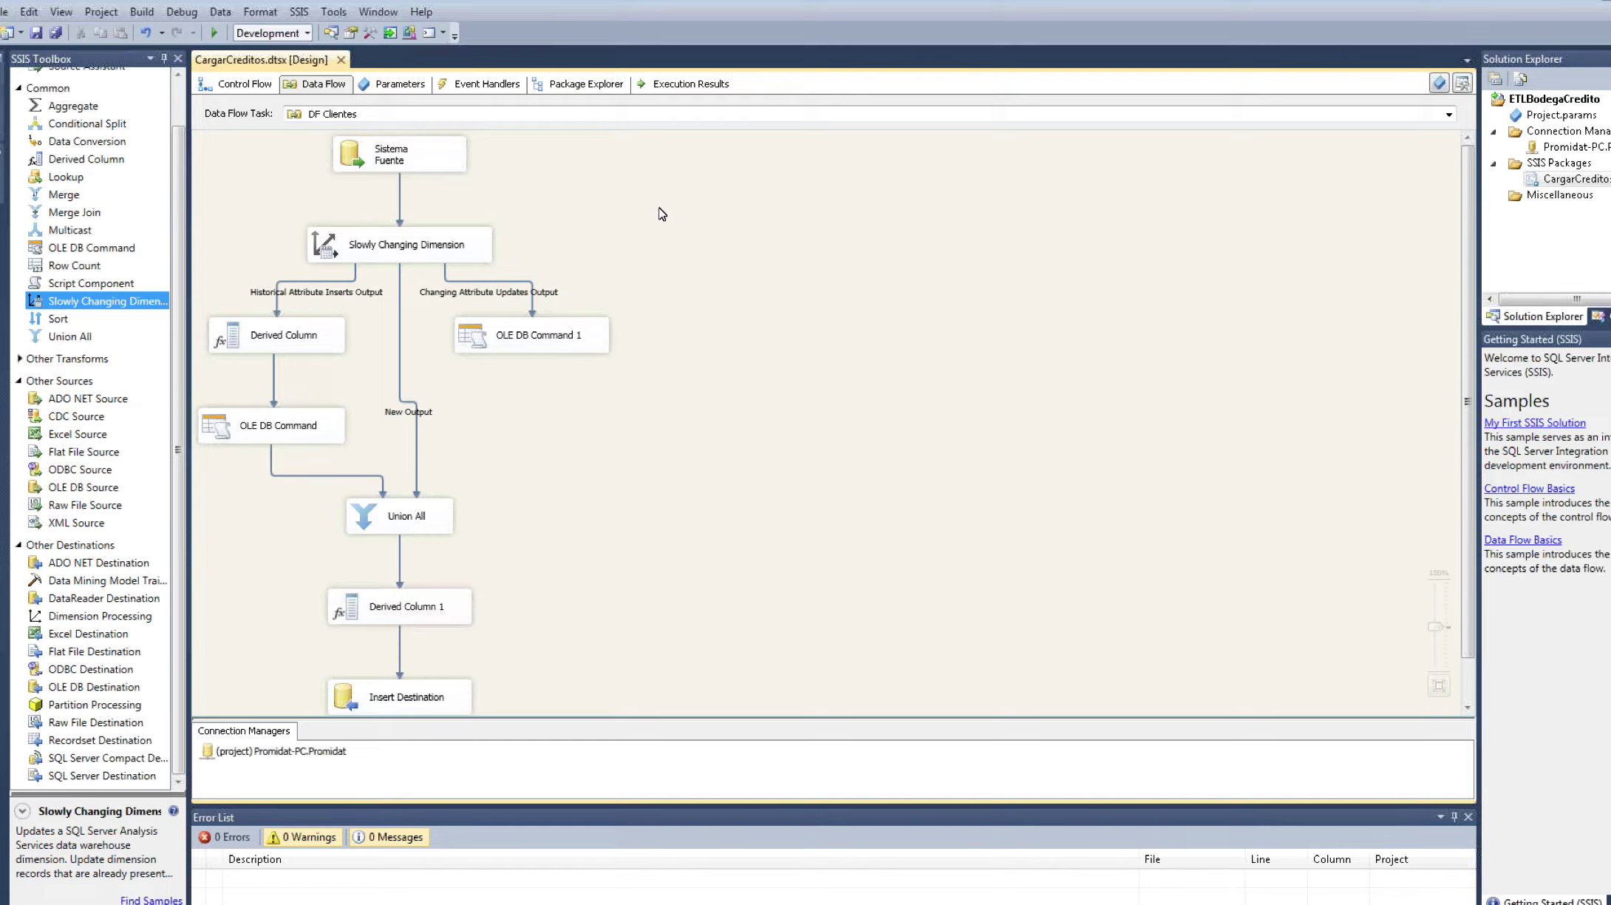
double_click(368, 167)
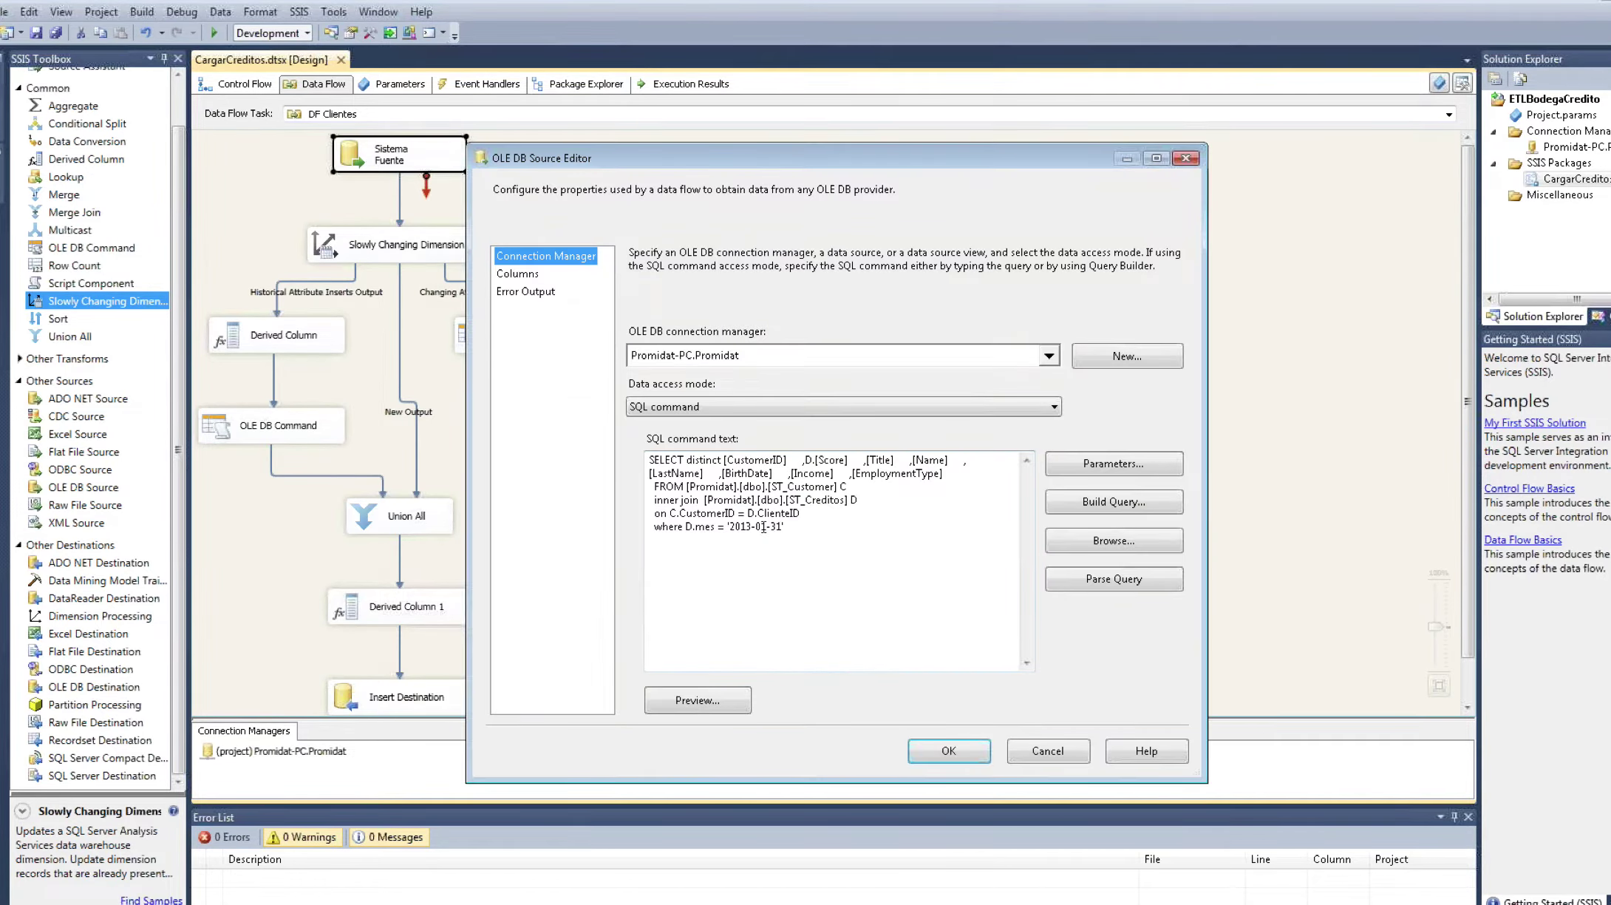
left_click(767, 526)
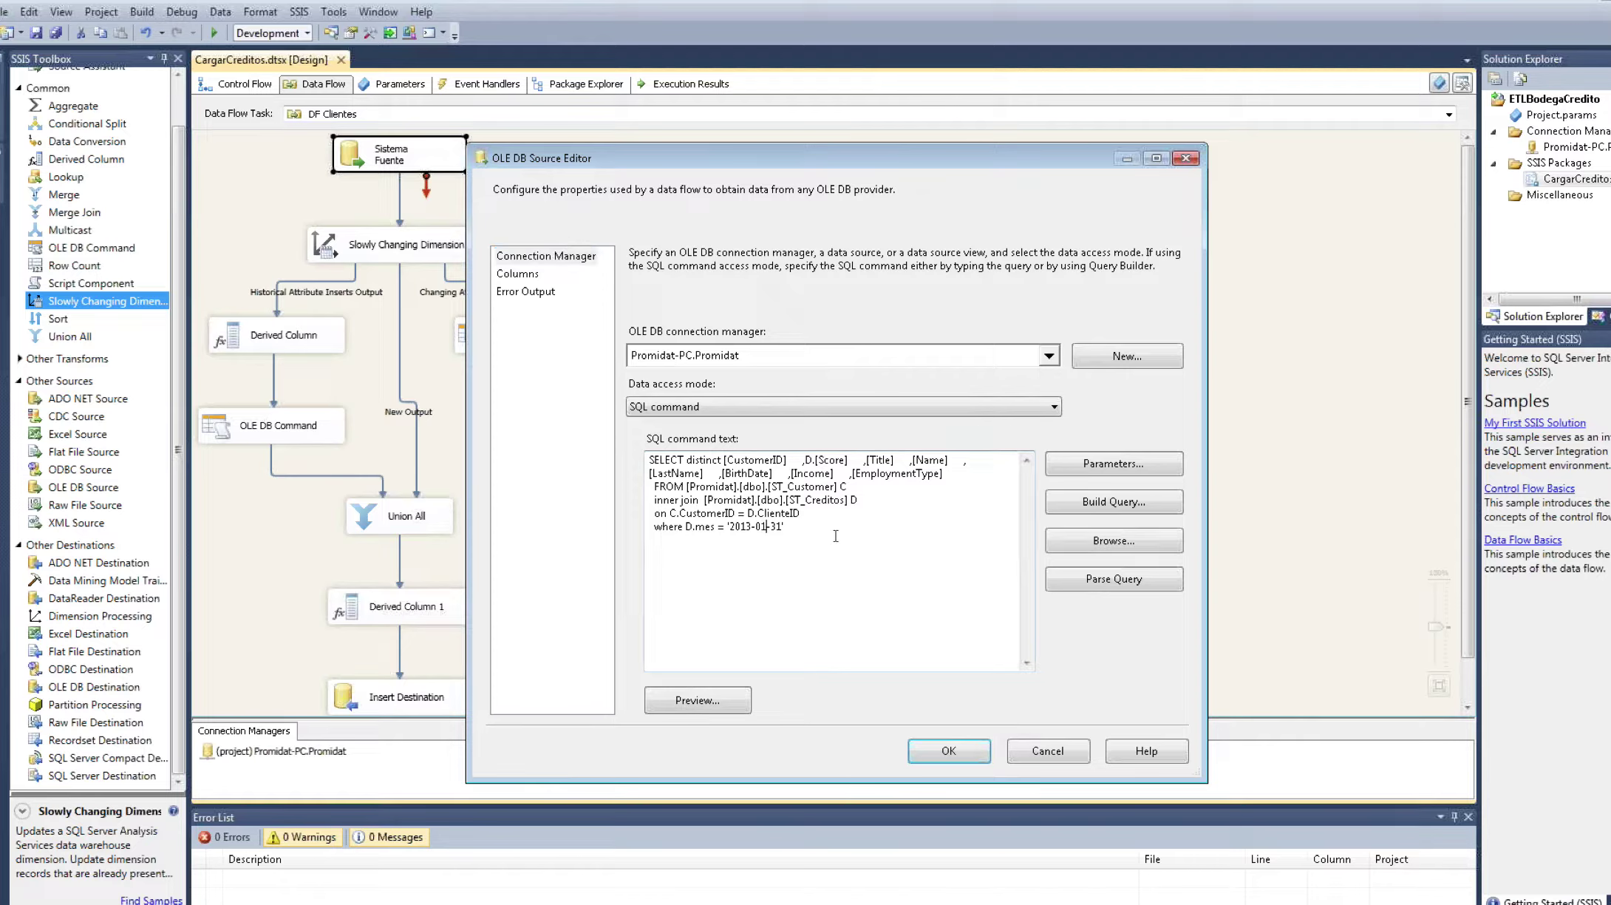
key("shift+End")
type("2-28")
left_click_drag(784, 526, 702, 525)
left_click(702, 525)
left_click(953, 761)
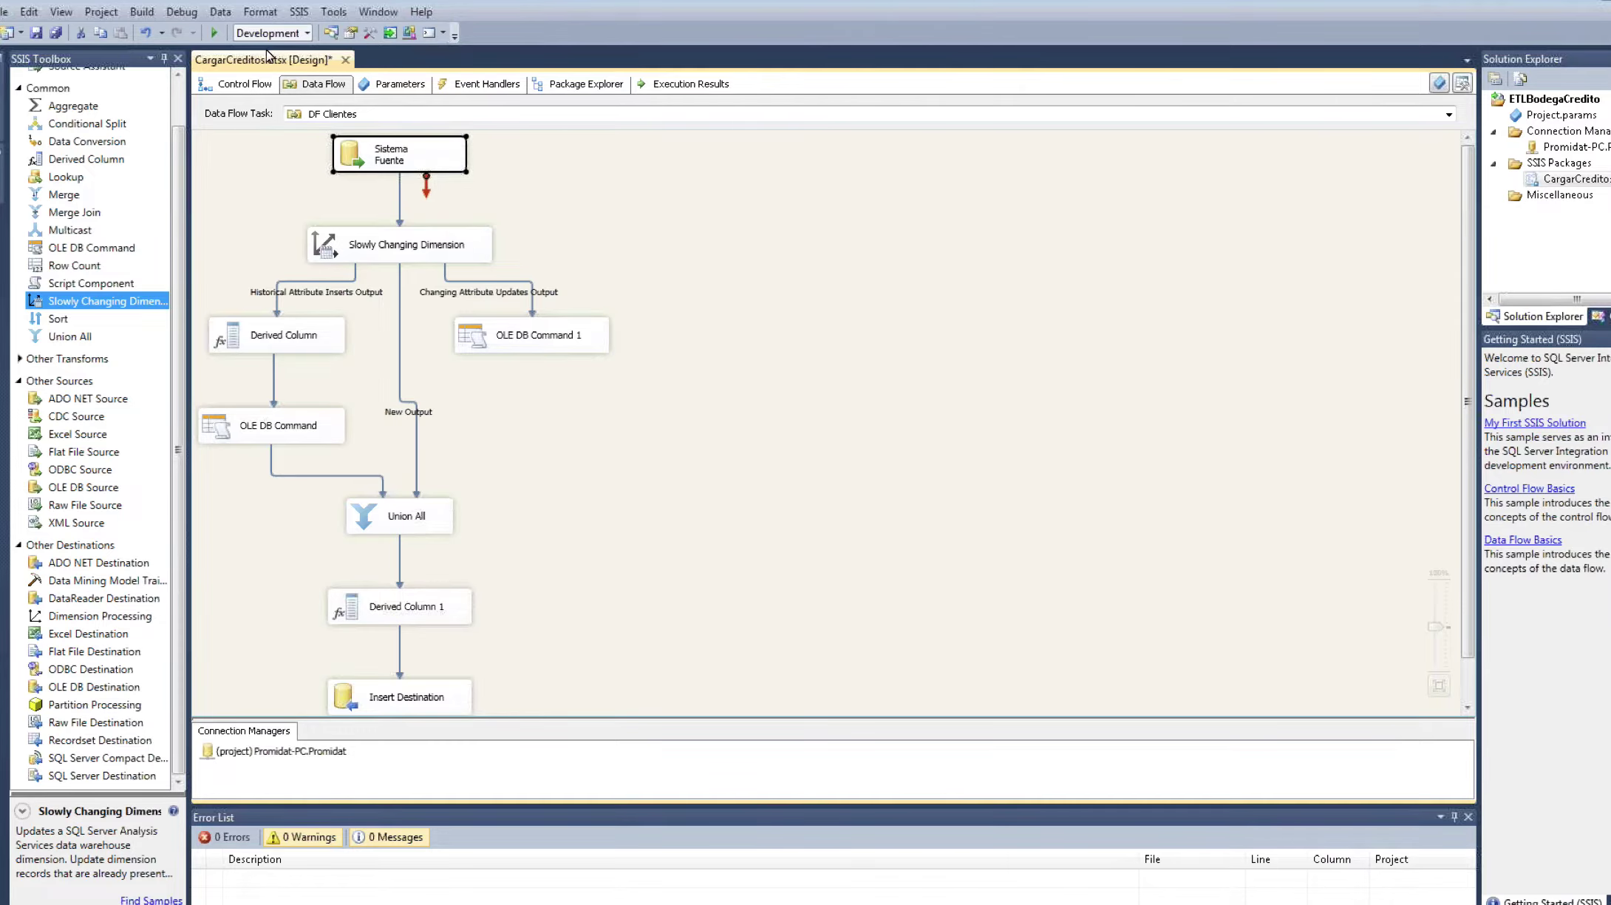
Step: Run the CargarCreditos package again with the modified source query
left_click(213, 34)
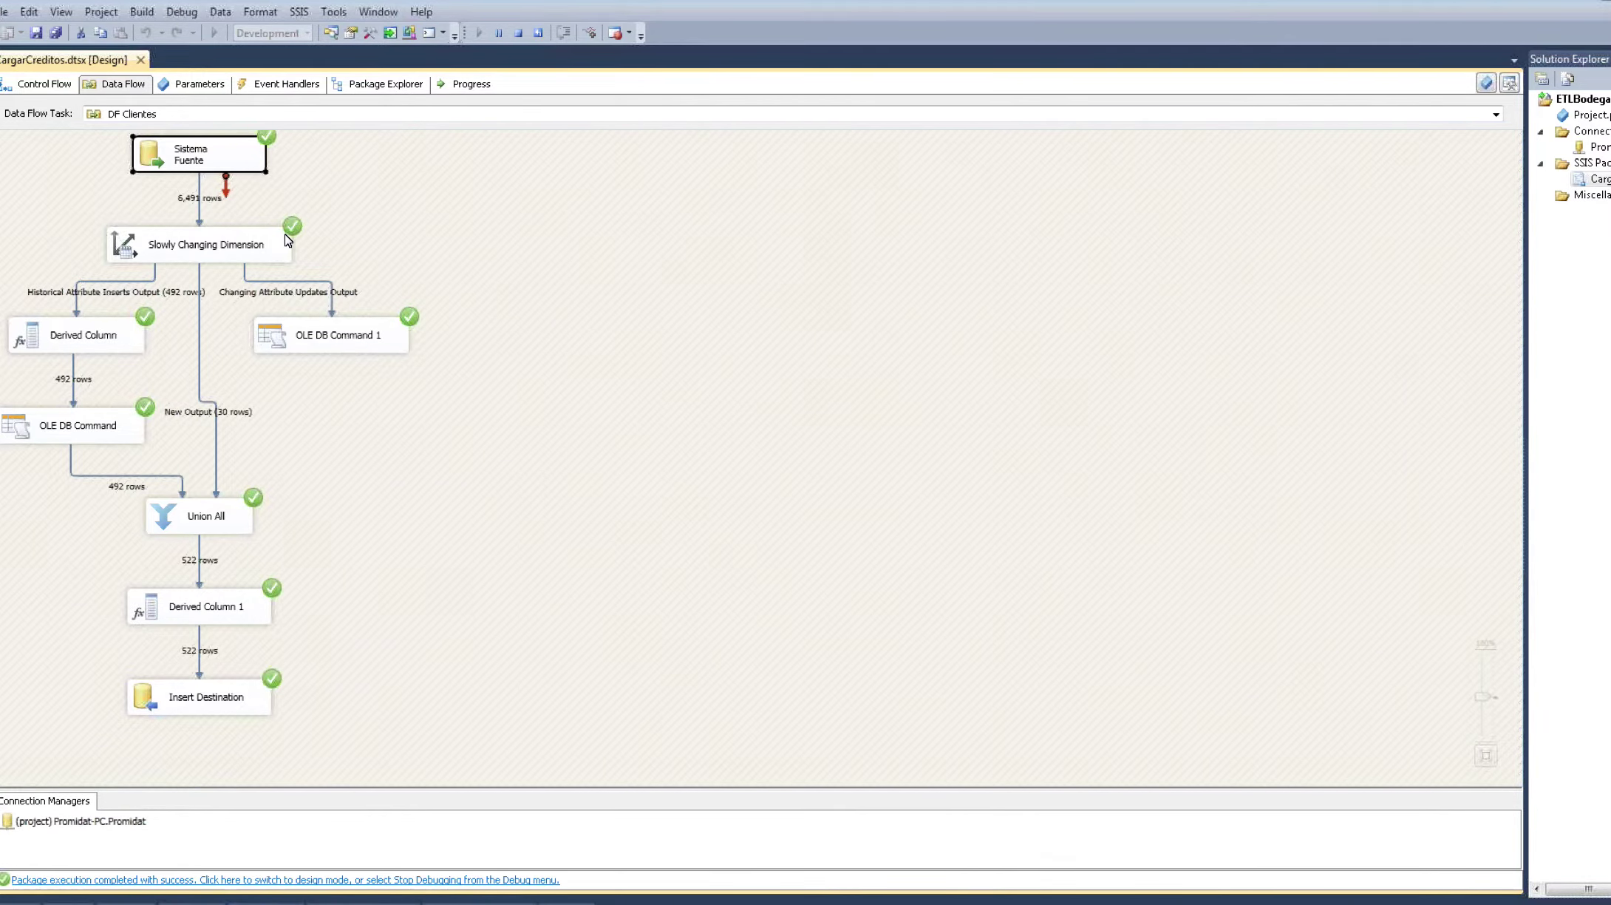
left_click(632, 216)
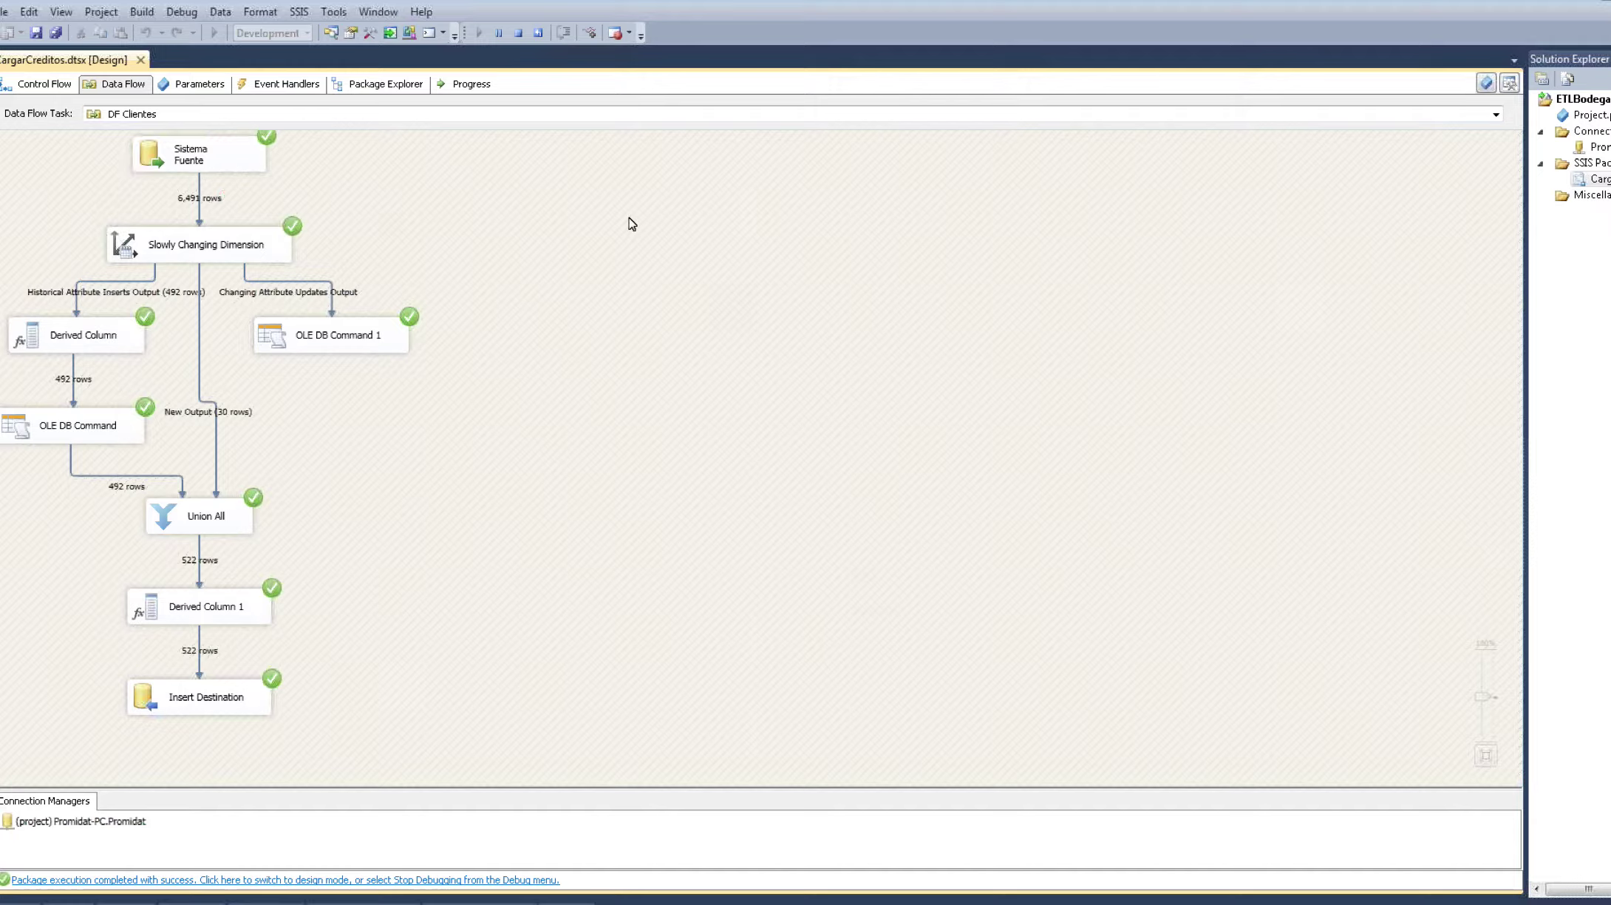
Step: Examine the row counts on the historical, changing and new outputs through to Union All in the DF Clientes flow
scroll(694, 295, "up", 5)
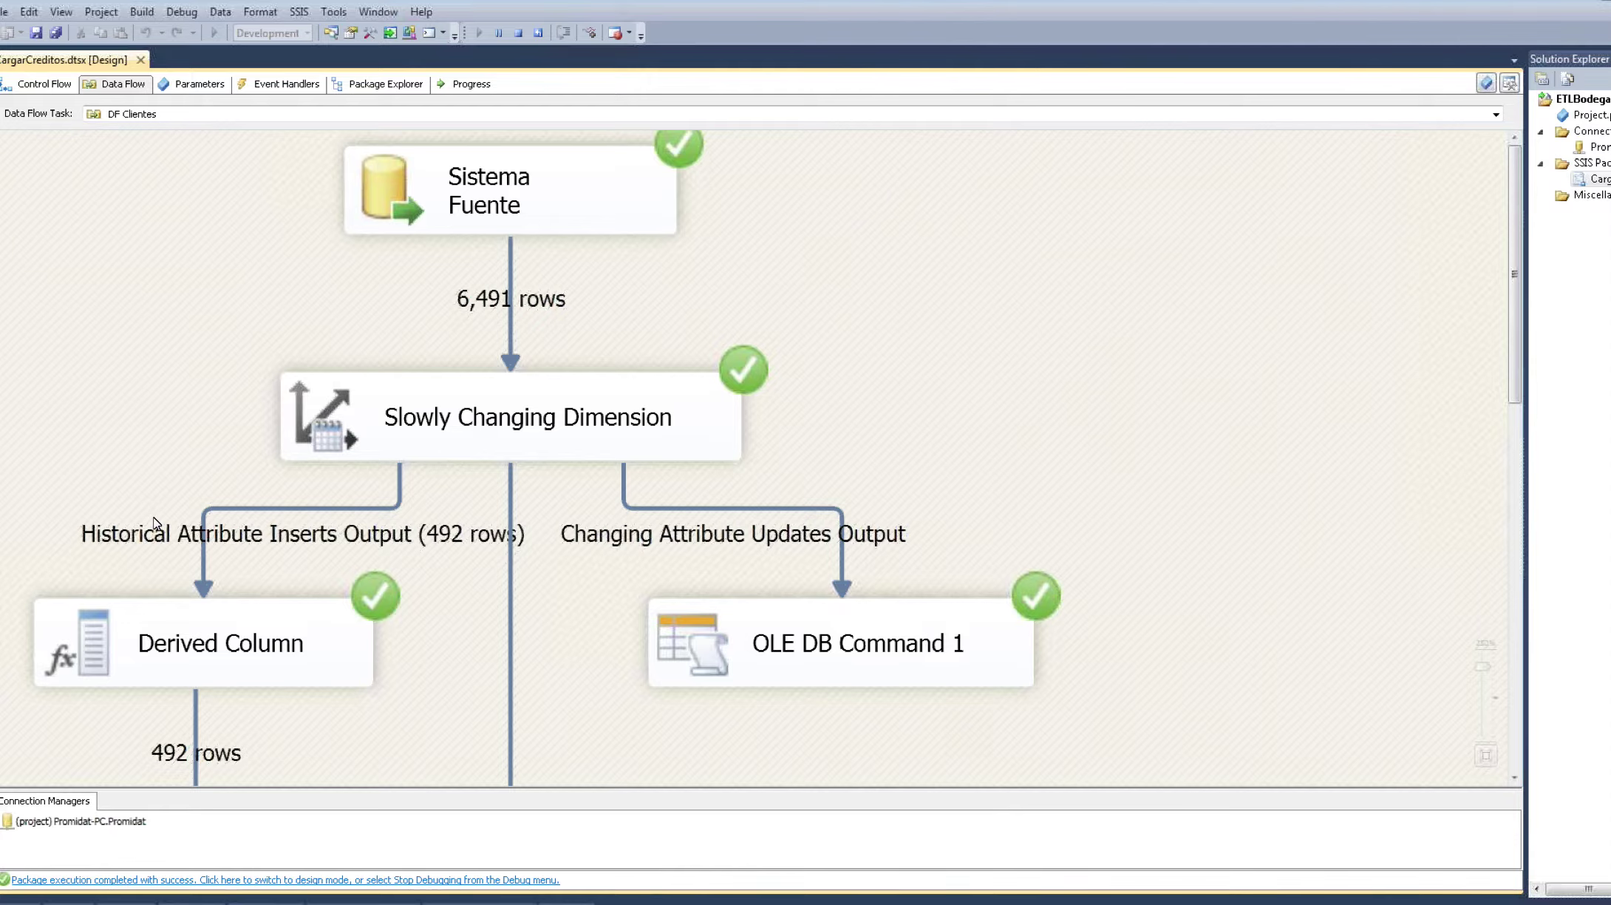
scroll(154, 523, "down", 1)
scroll(154, 523, "up", 1)
scroll(408, 432, "down", 2)
scroll(408, 438, "down", 1)
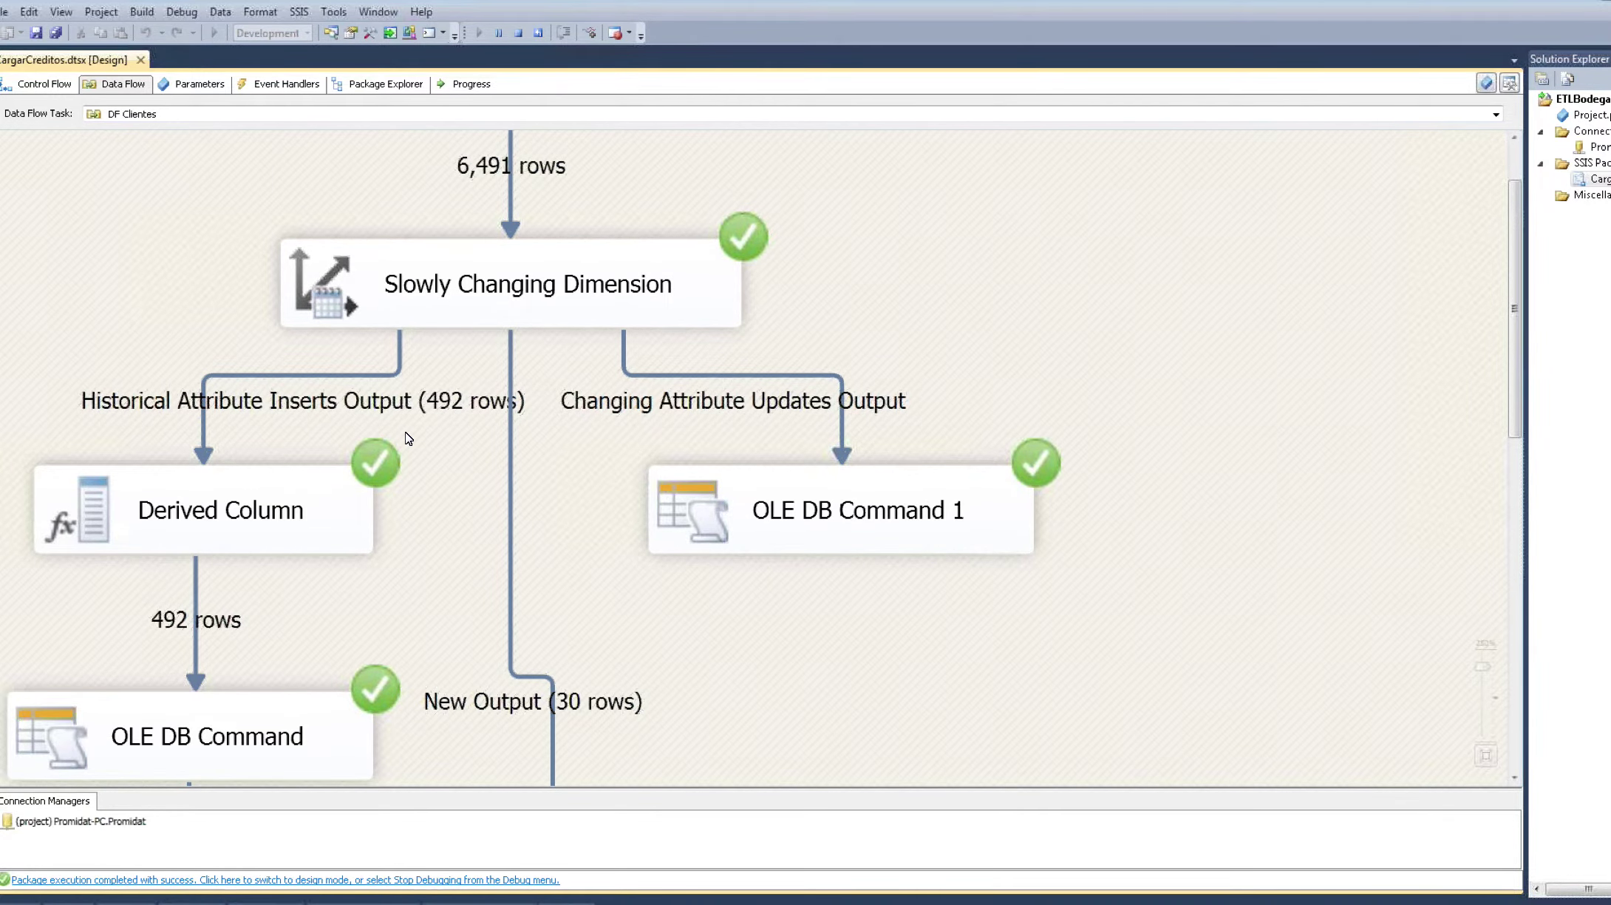
scroll(408, 438, "down", 8)
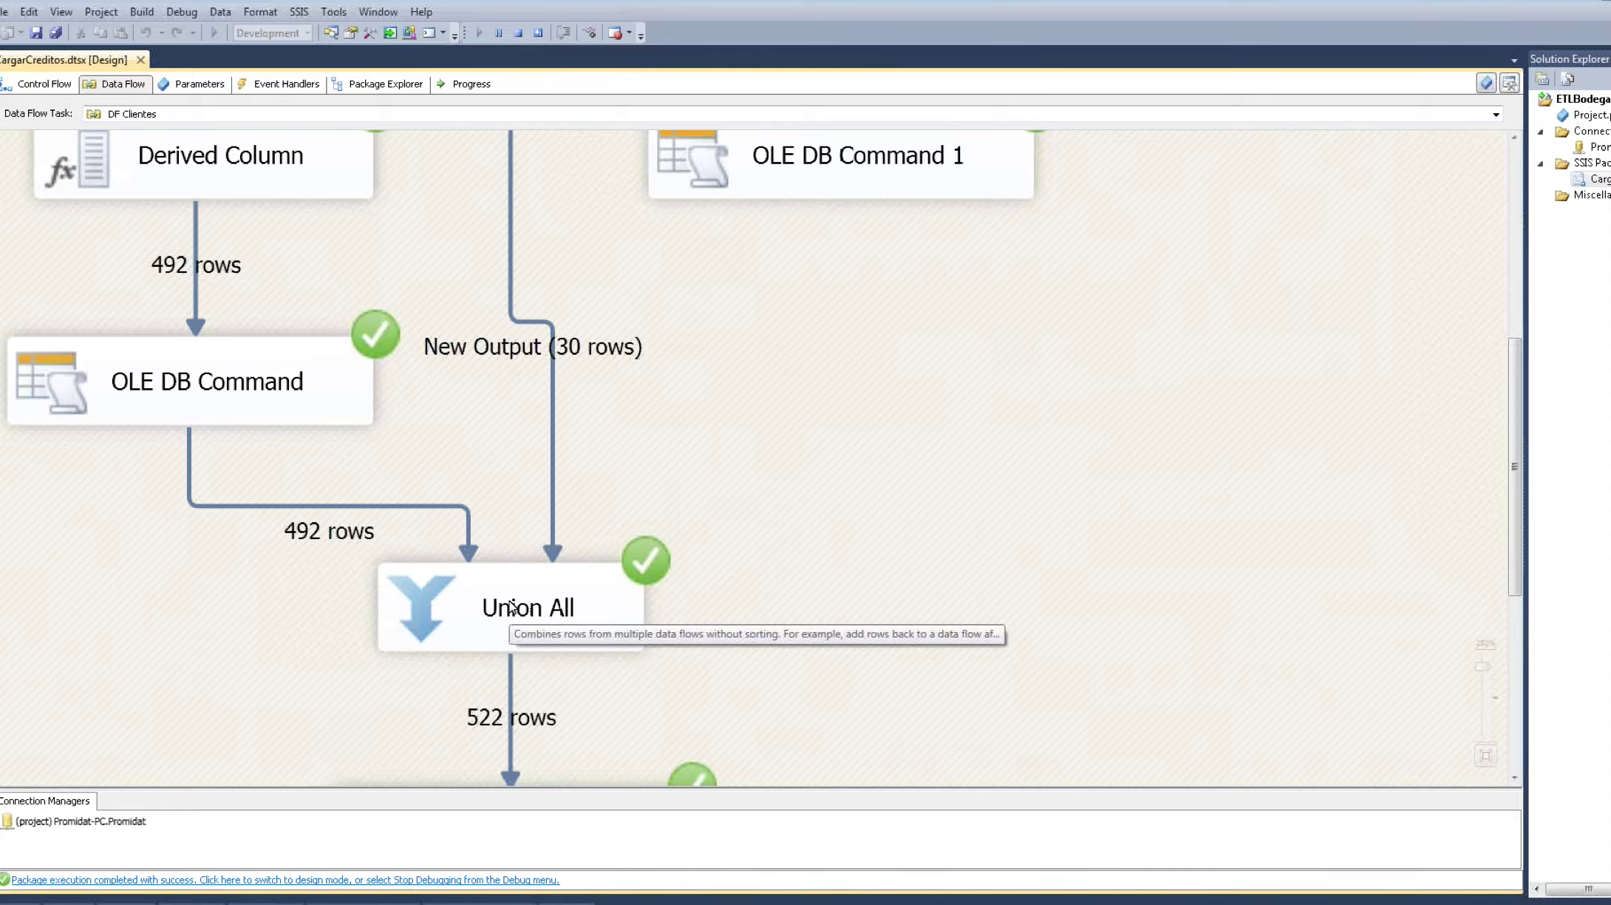
scroll(512, 606, "up", 1)
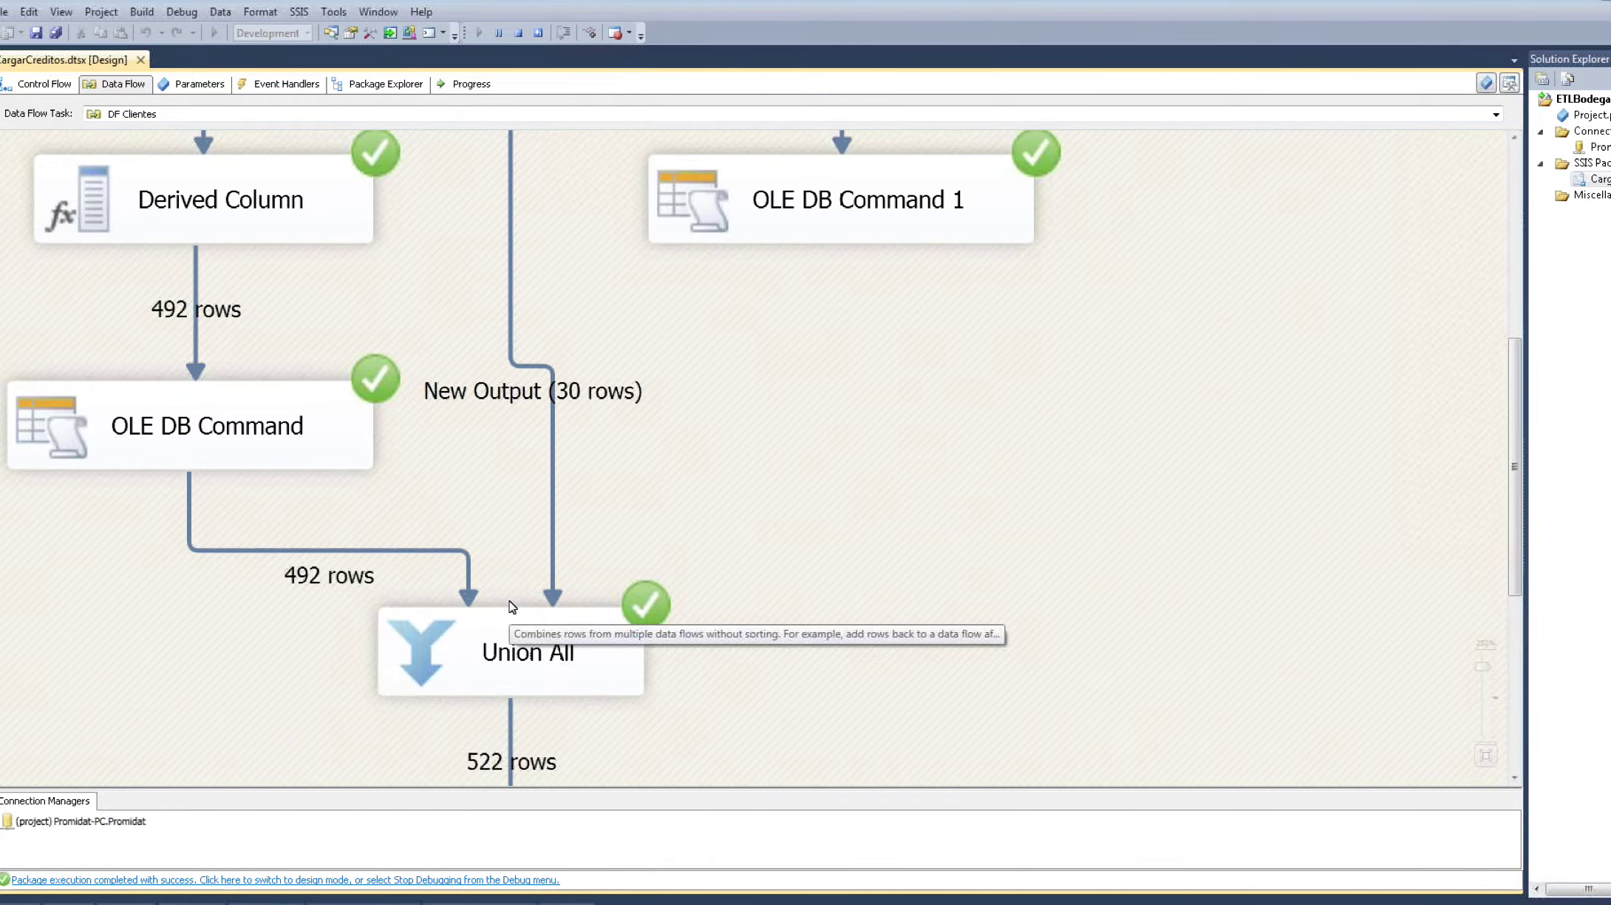
scroll(512, 606, "up", 2)
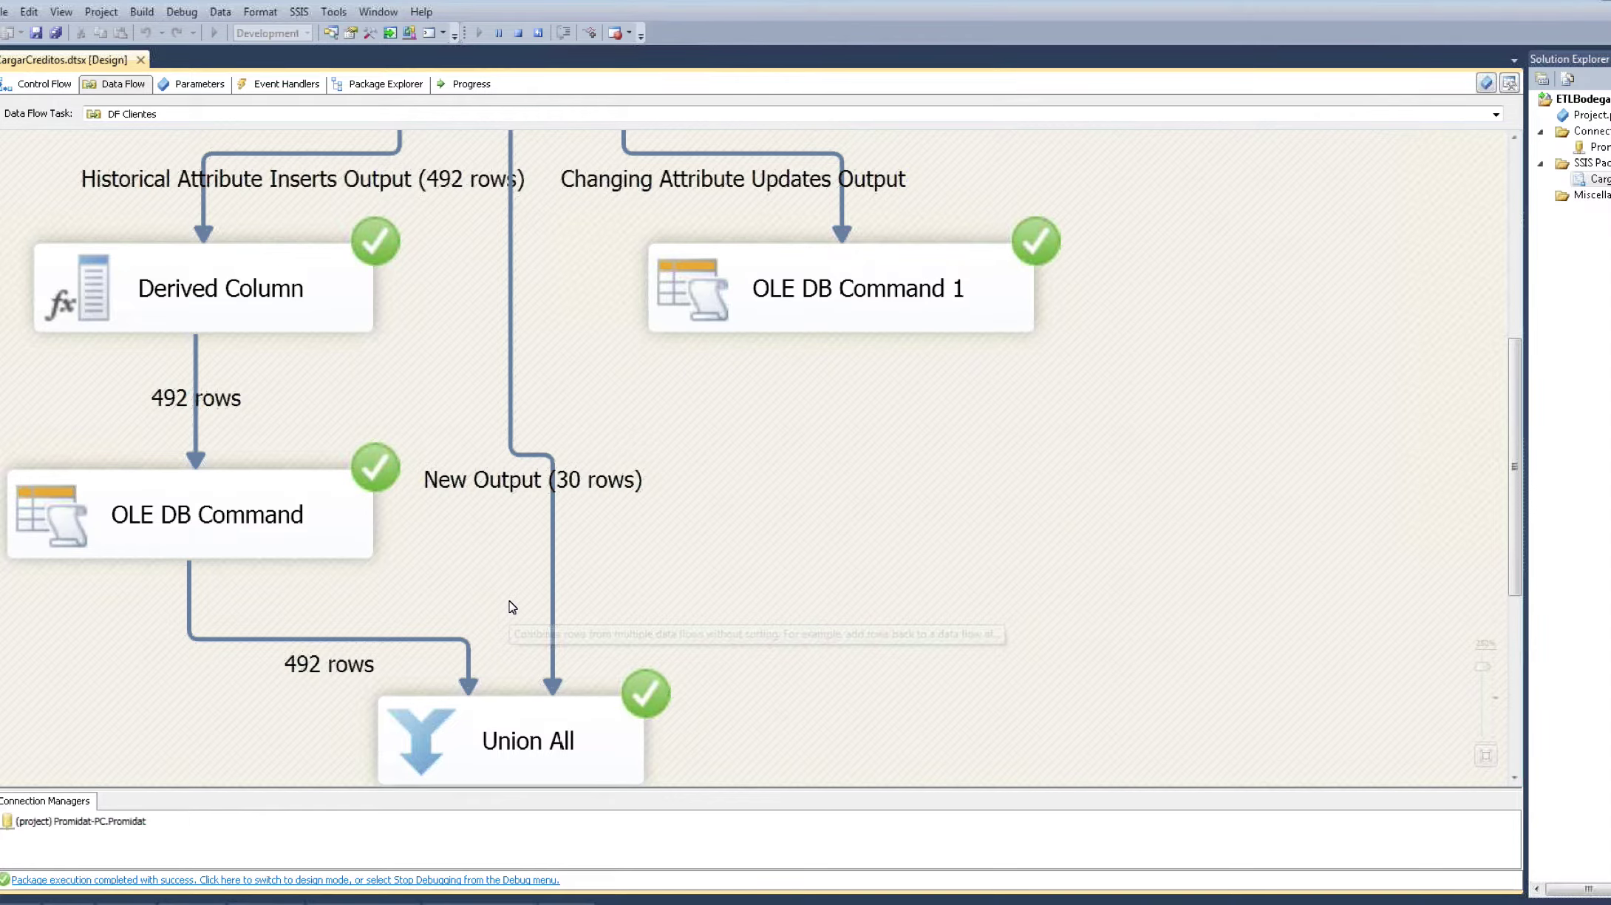
Step: Examine the DF Clientes row counts from Sistema Fuente through New Output and Union All down to Insert Destination
scroll(613, 577, "up", 8)
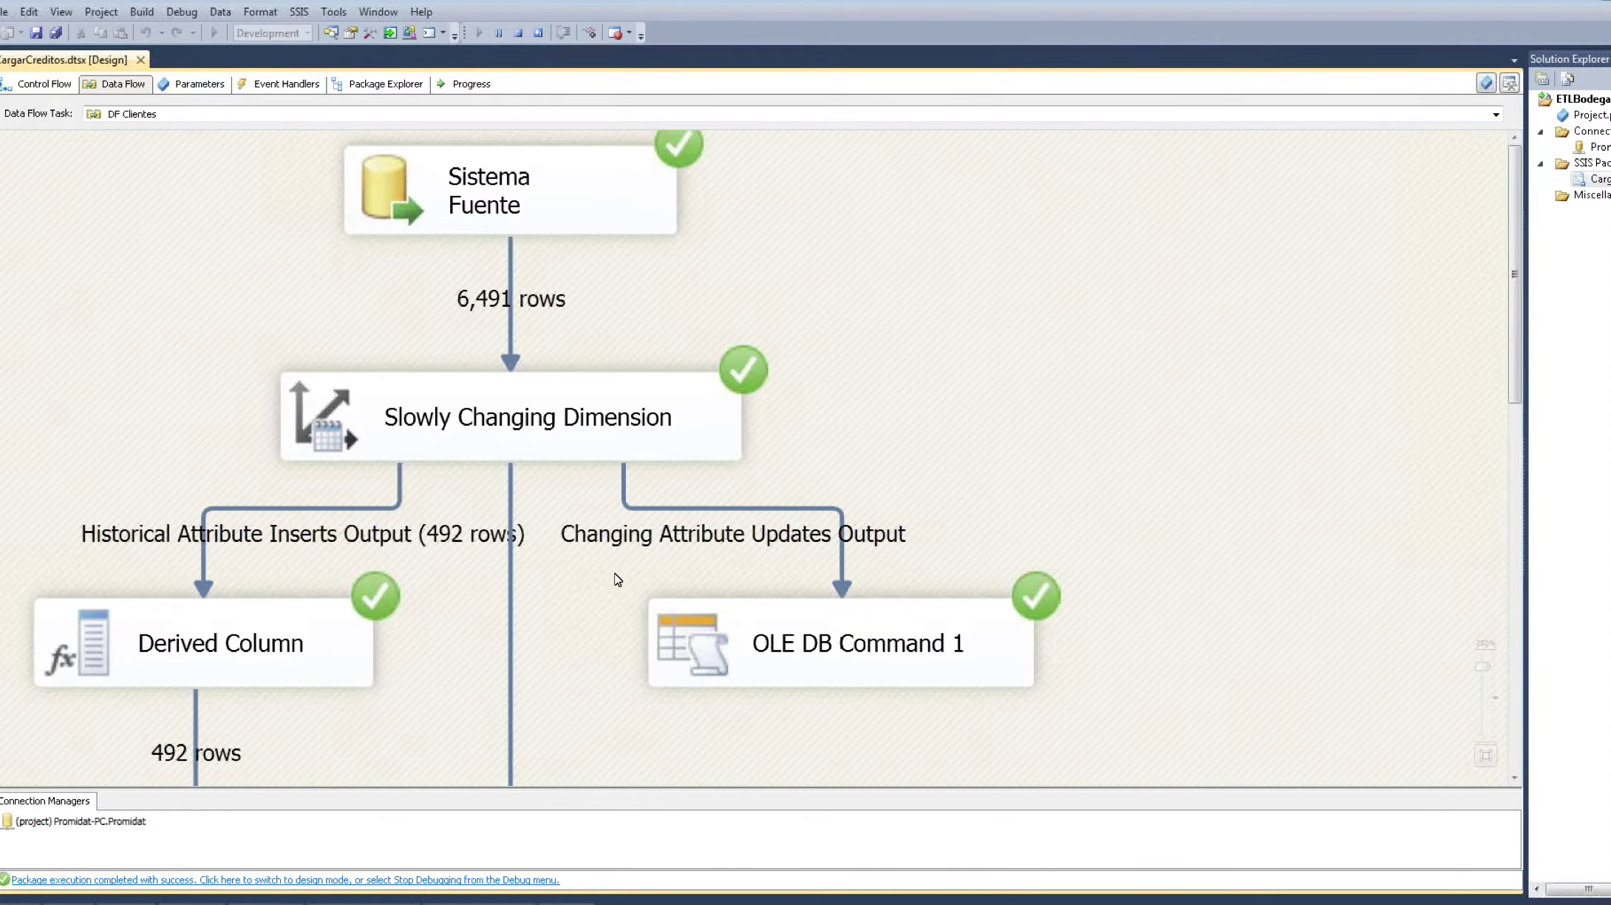
scroll(617, 580, "down", 8)
left_click(580, 482)
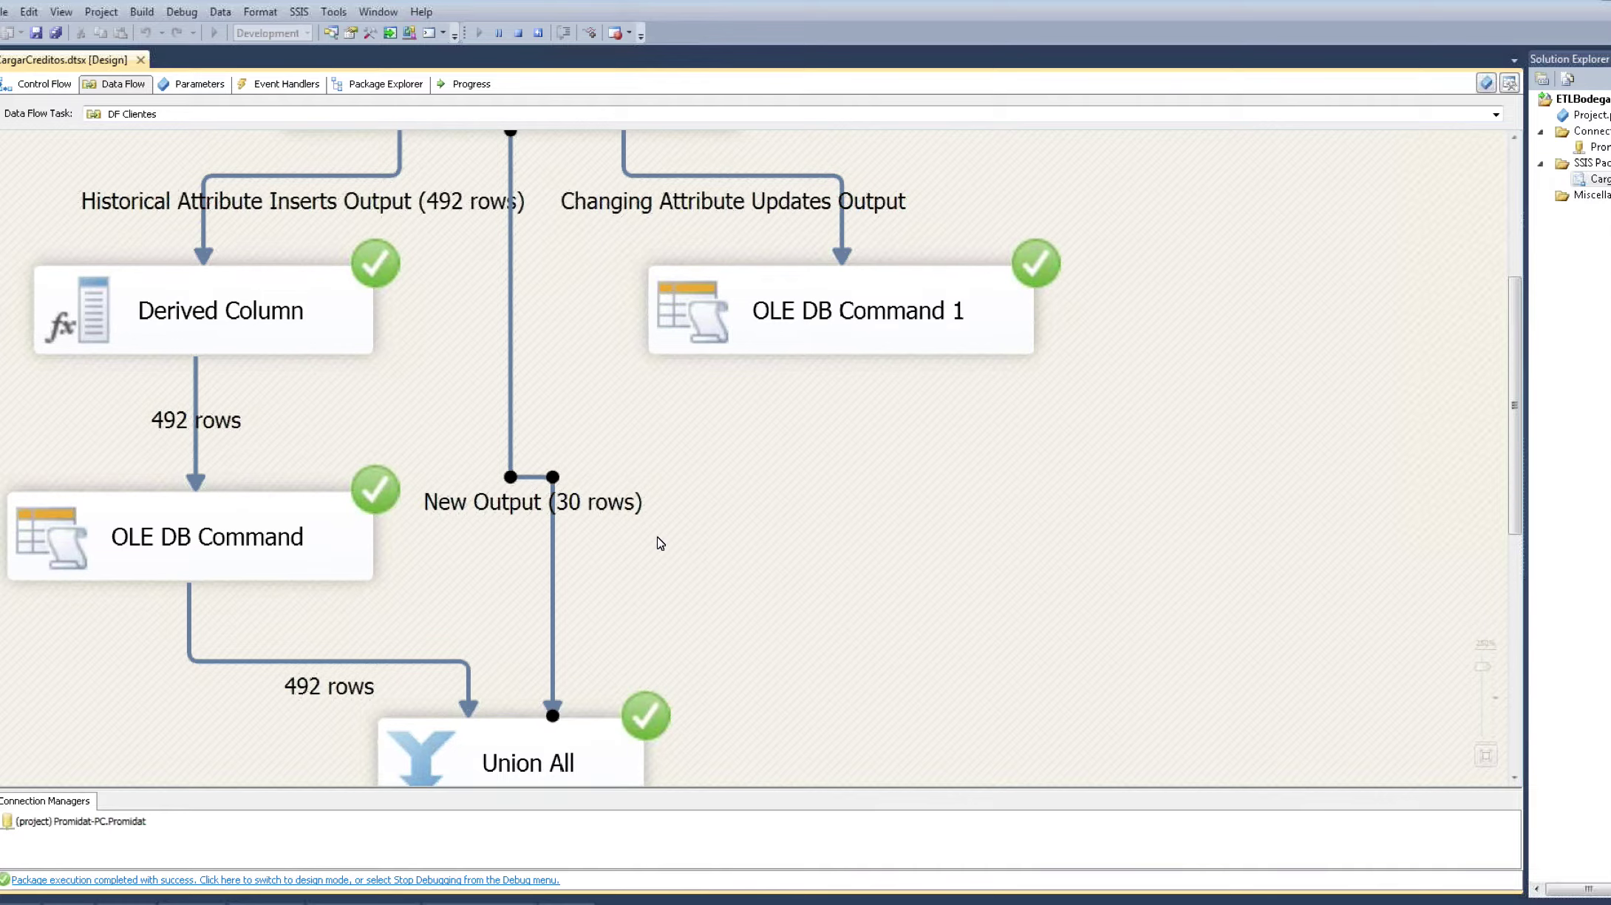
scroll(660, 543, "down", 1)
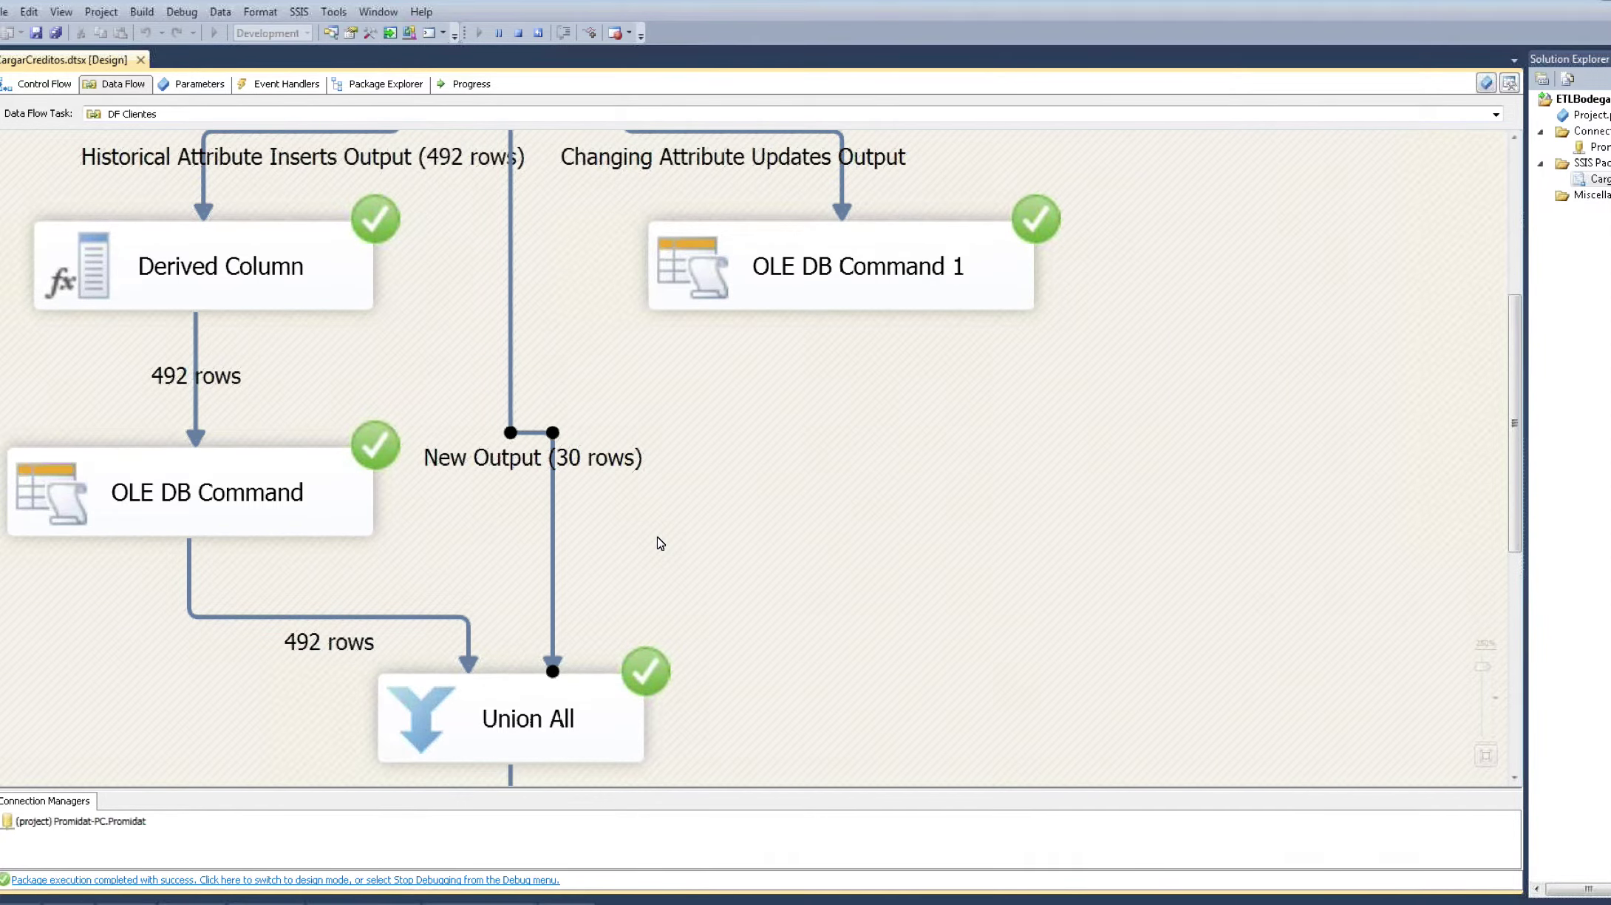
scroll(660, 543, "down", 2)
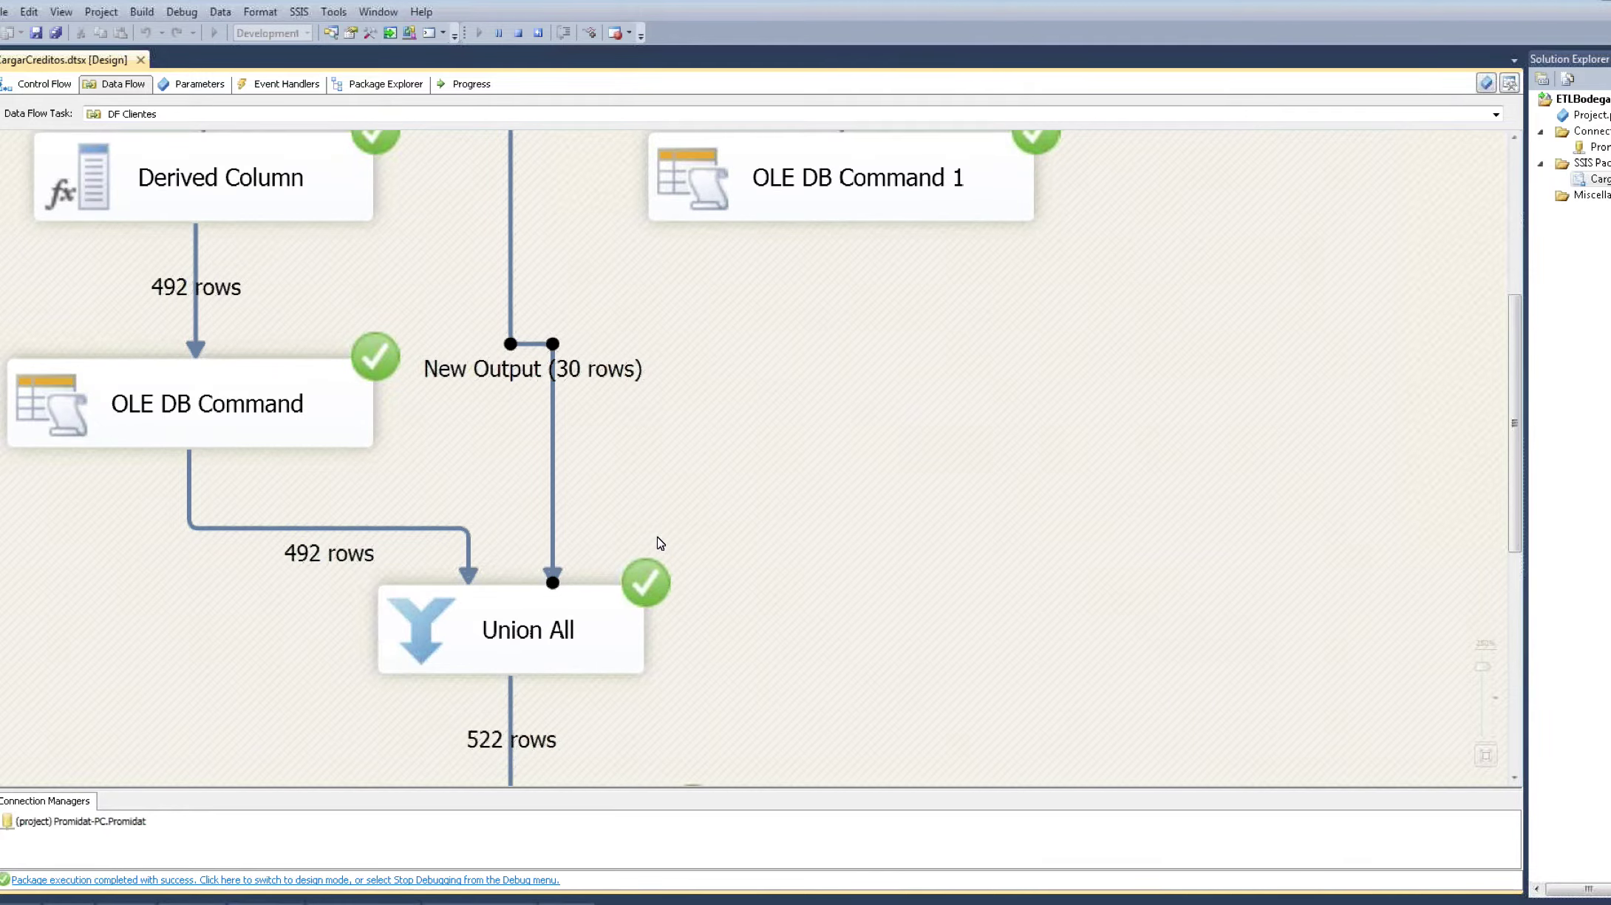
scroll(660, 543, "down", 8)
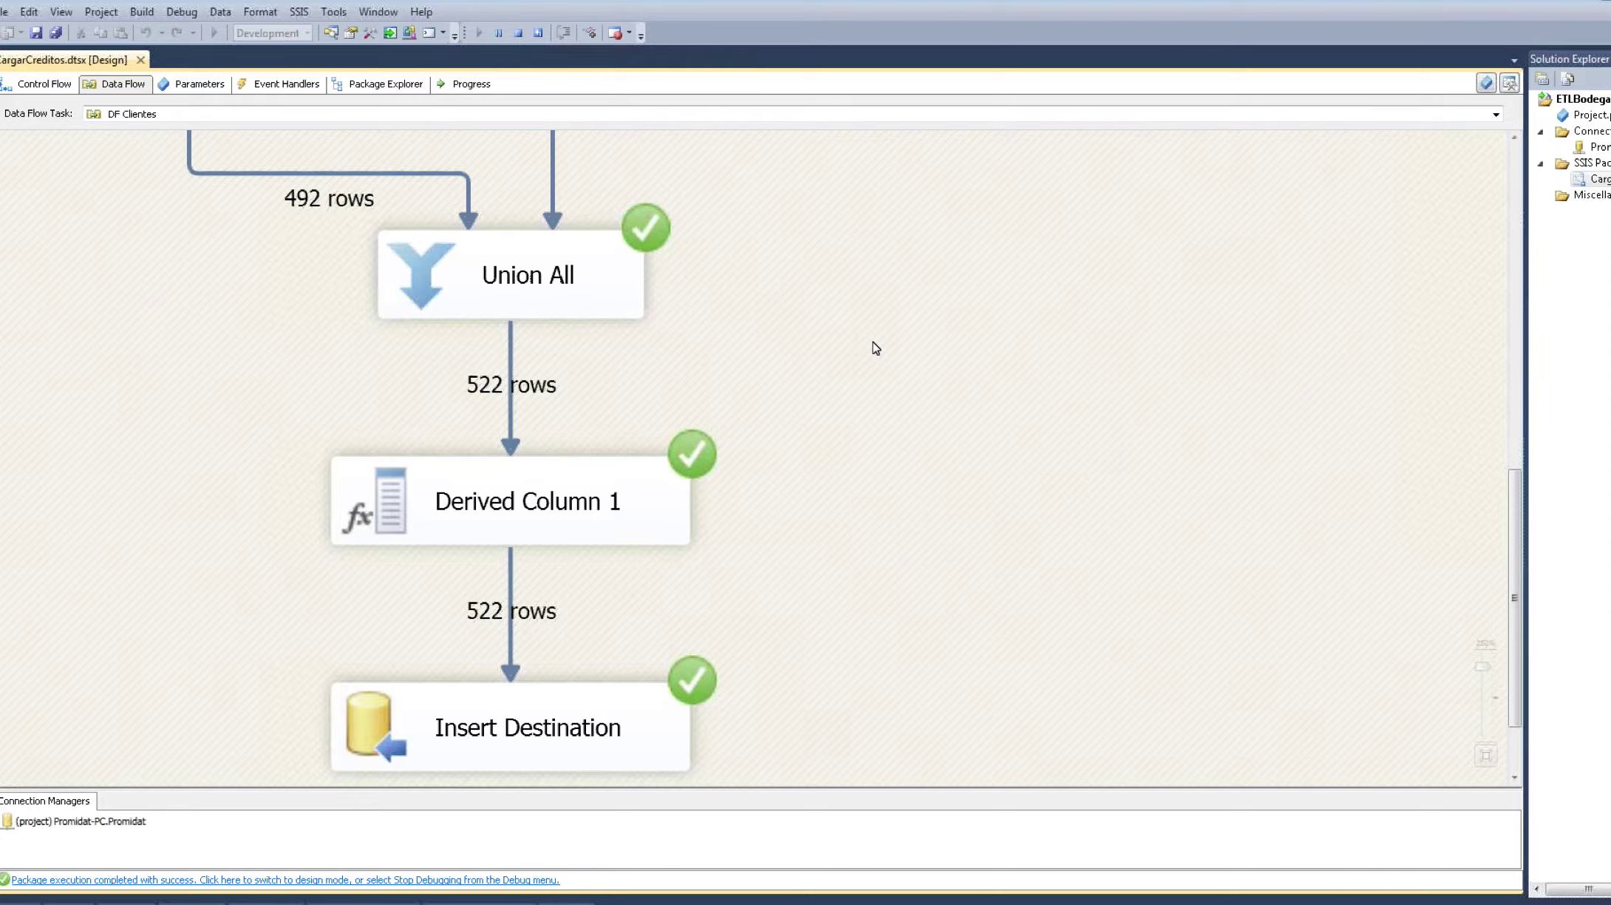
scroll(133, 647, "down", 3)
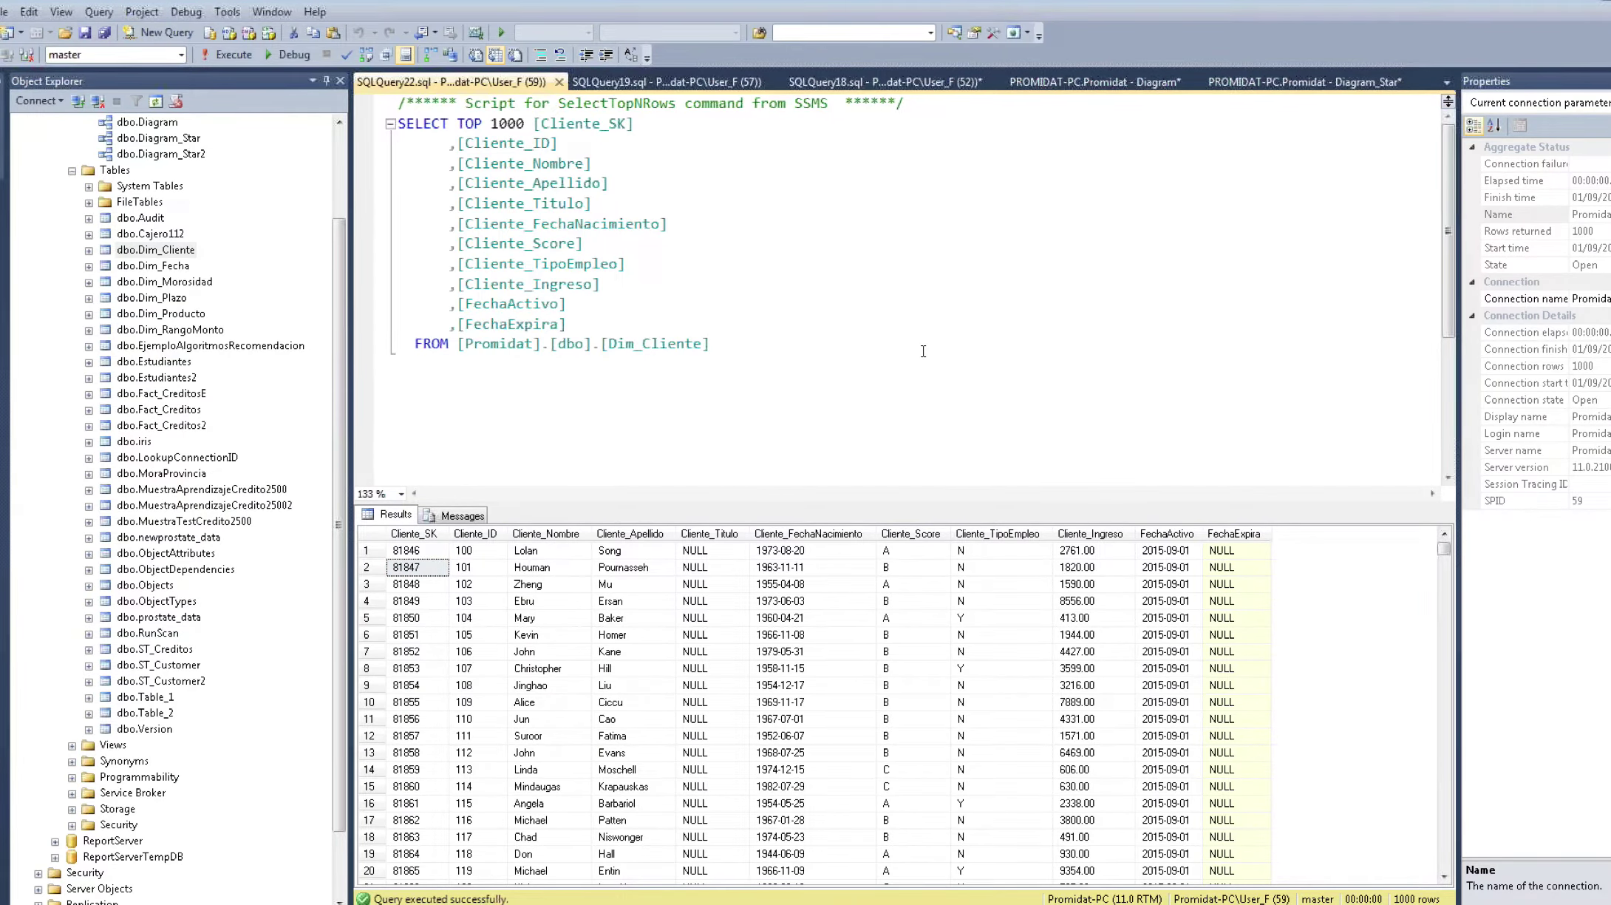
Step: Switch to SQL Server Management Studio, remove TOP 1000 from the Dim_Cliente query and rerun it
left_click_drag(526, 123, 458, 123)
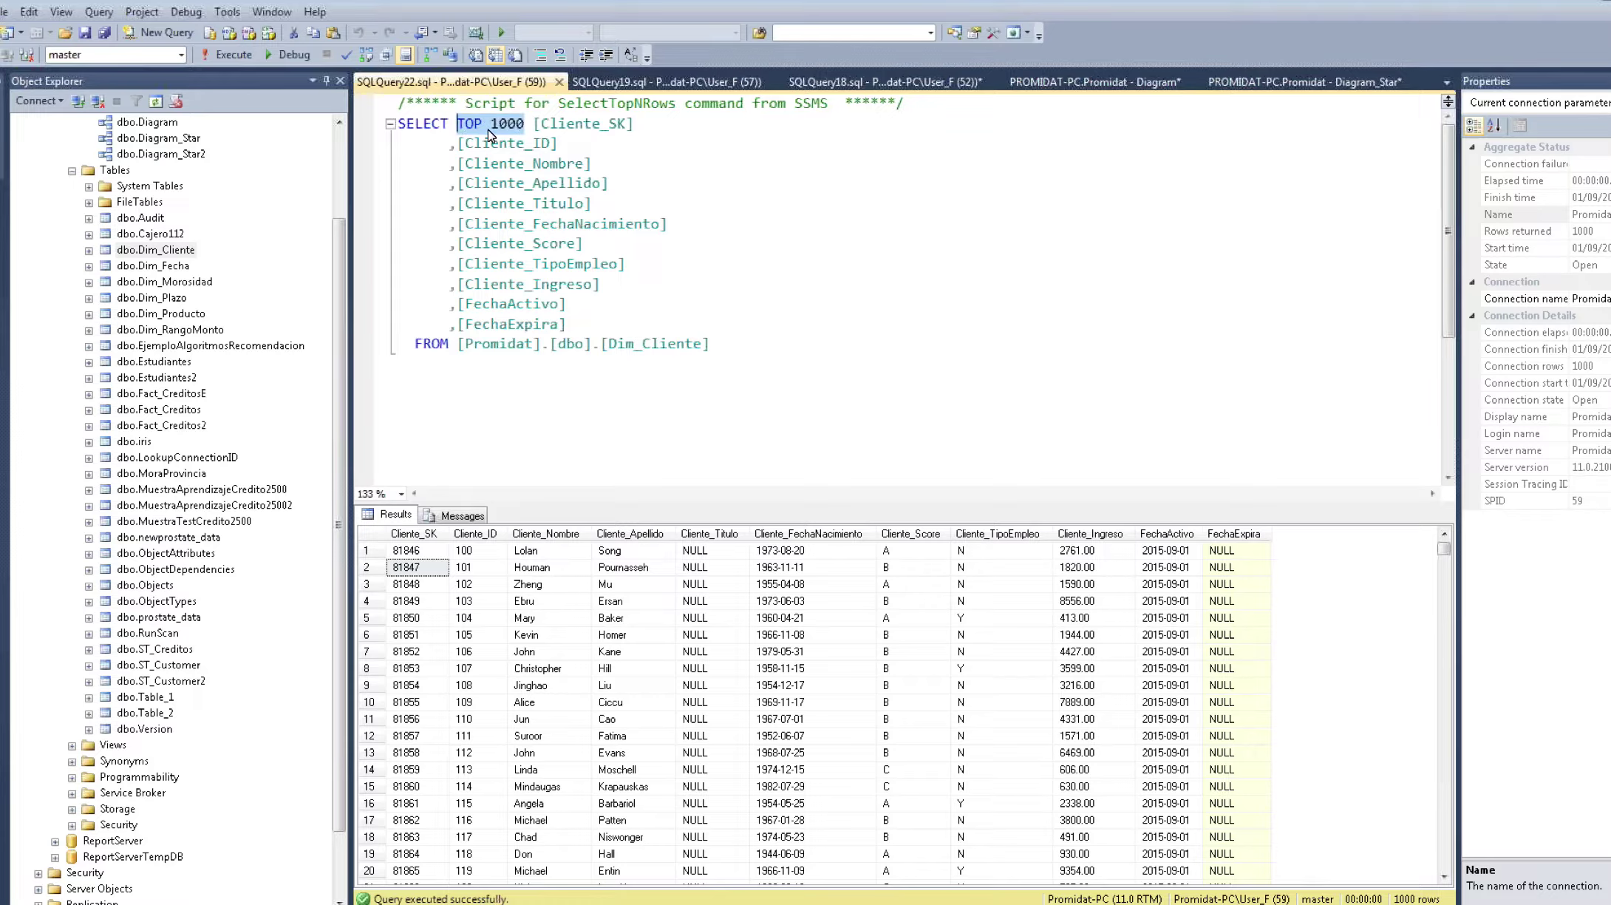
key("Delete")
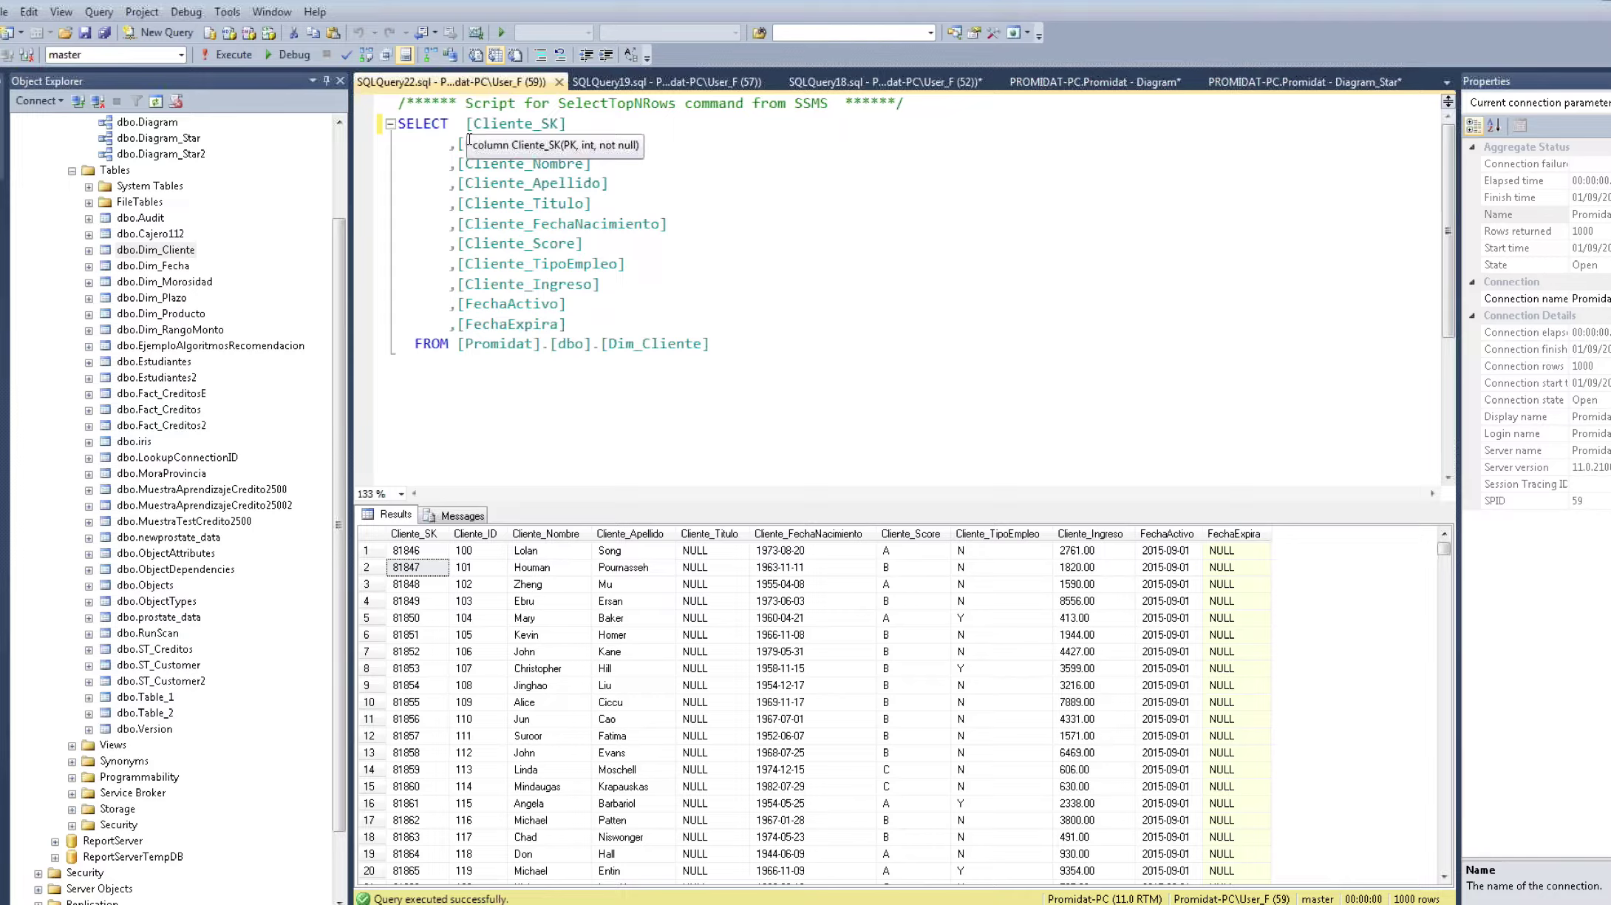
key("F5")
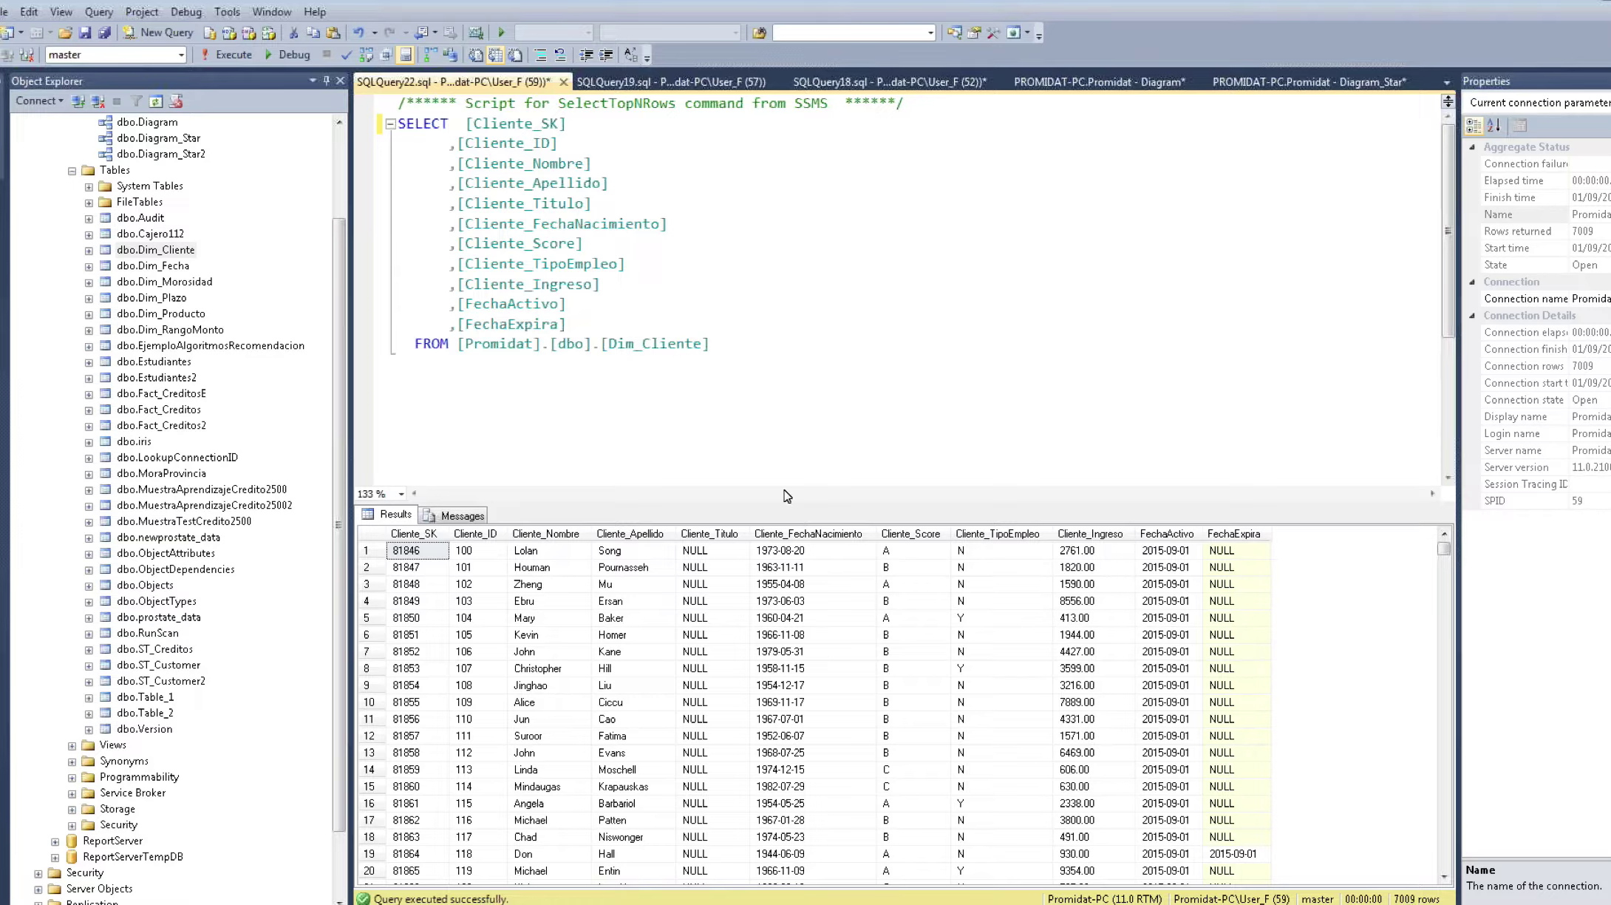
Step: Rerun the Dim_Cliente query with "order by cliente_id" and highlight rows 19 and 20 in the enlarged results
left_click(793, 353)
key("Return")
type("order by cliente_i")
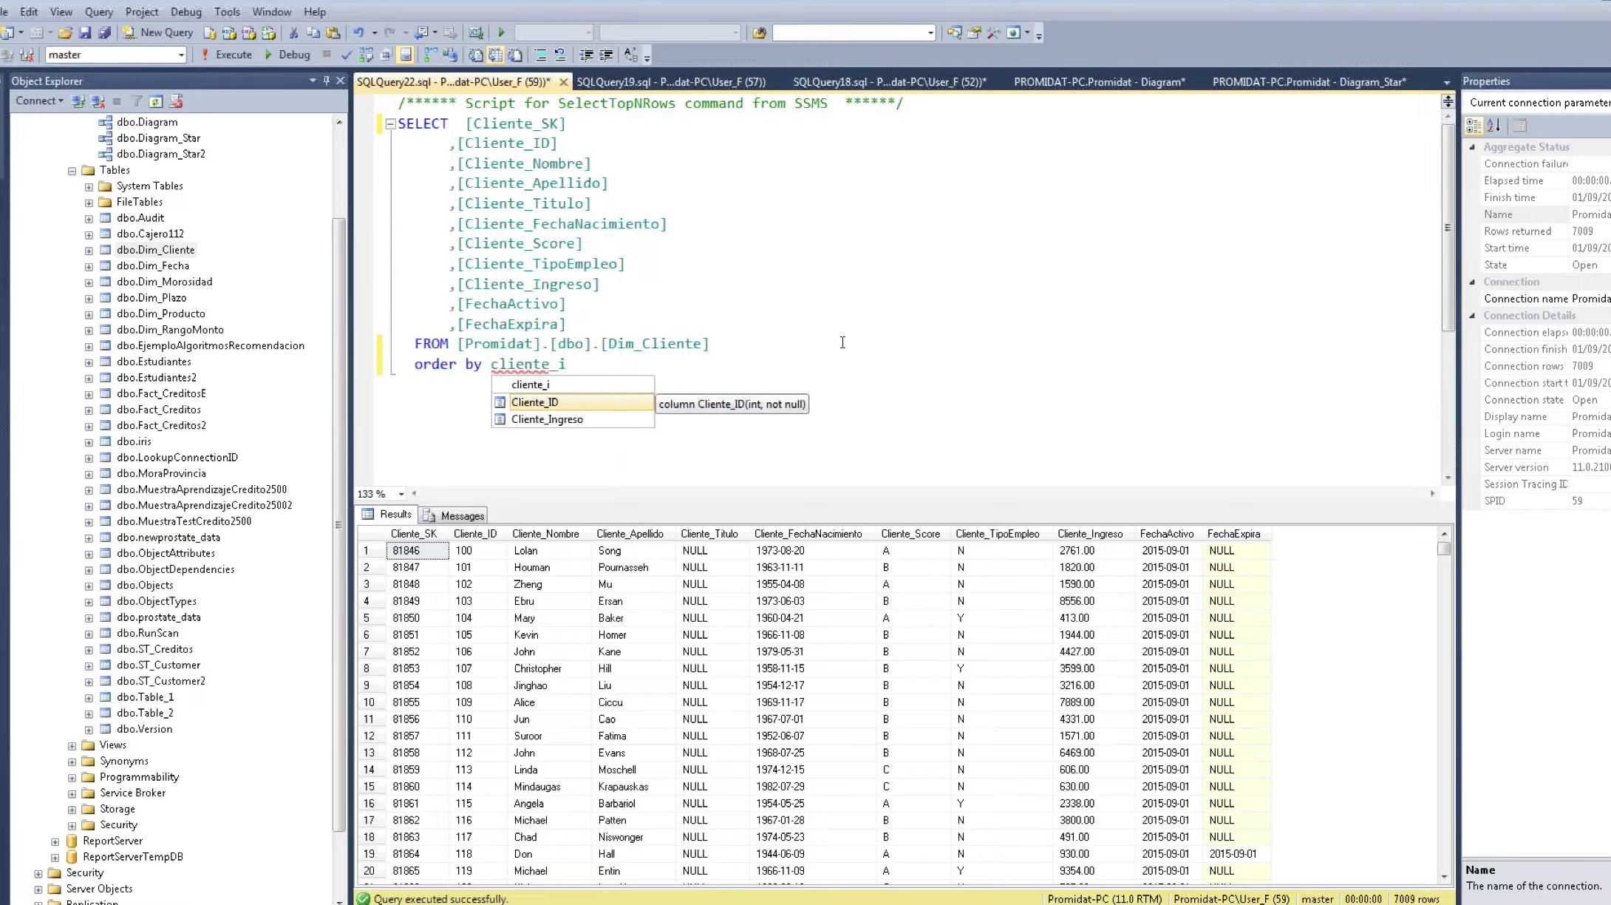
key("Escape")
type("d")
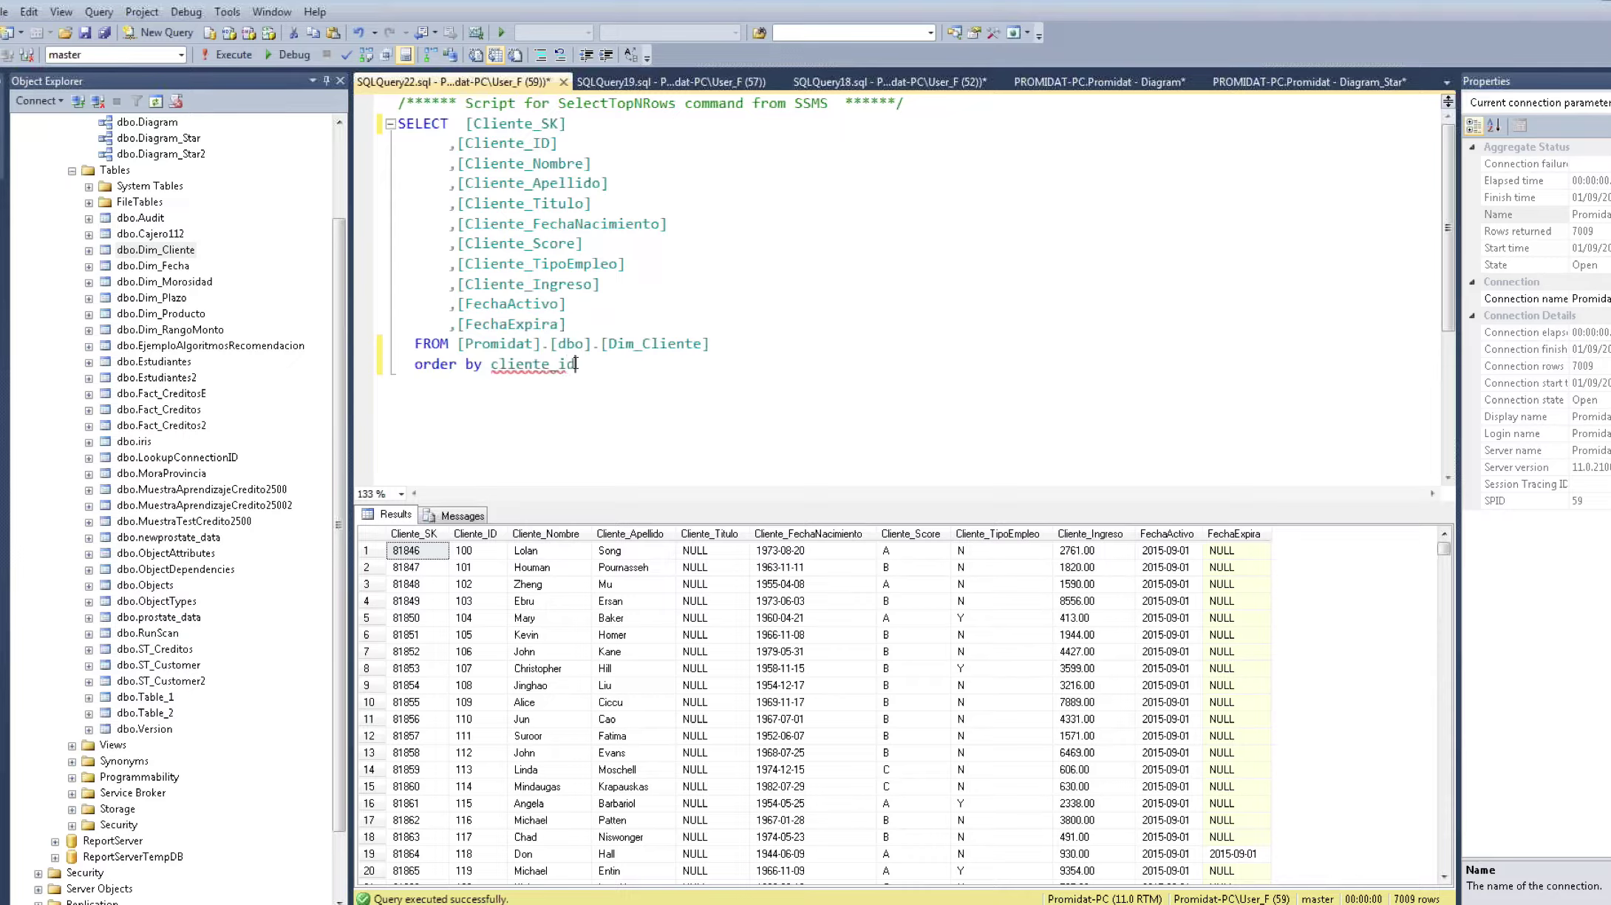
key("Escape")
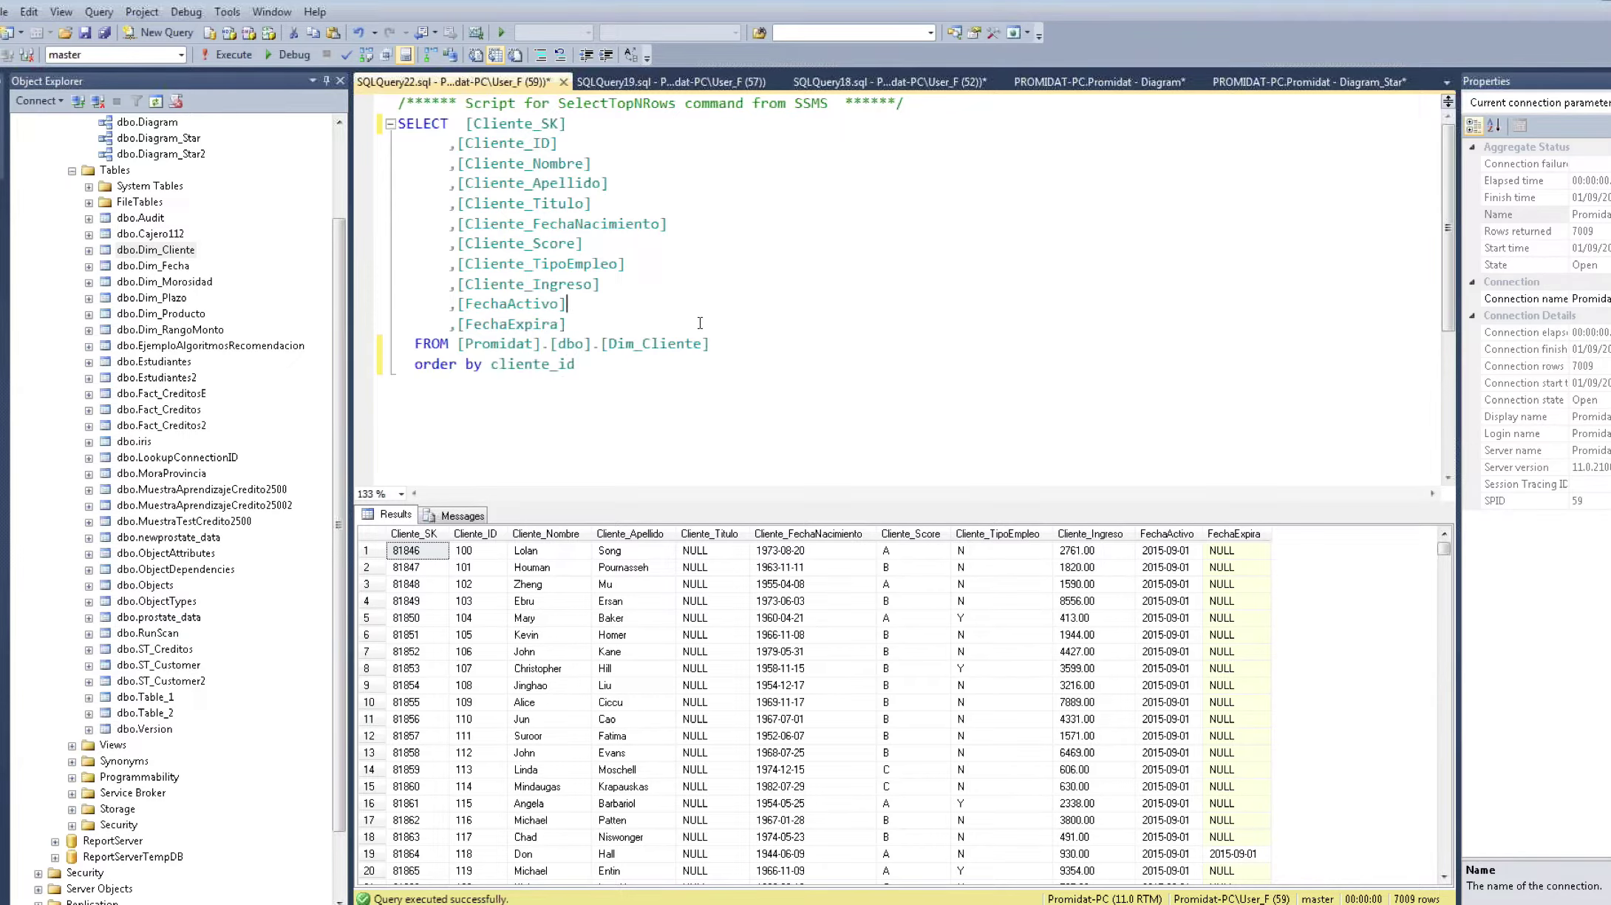
left_click(220, 55)
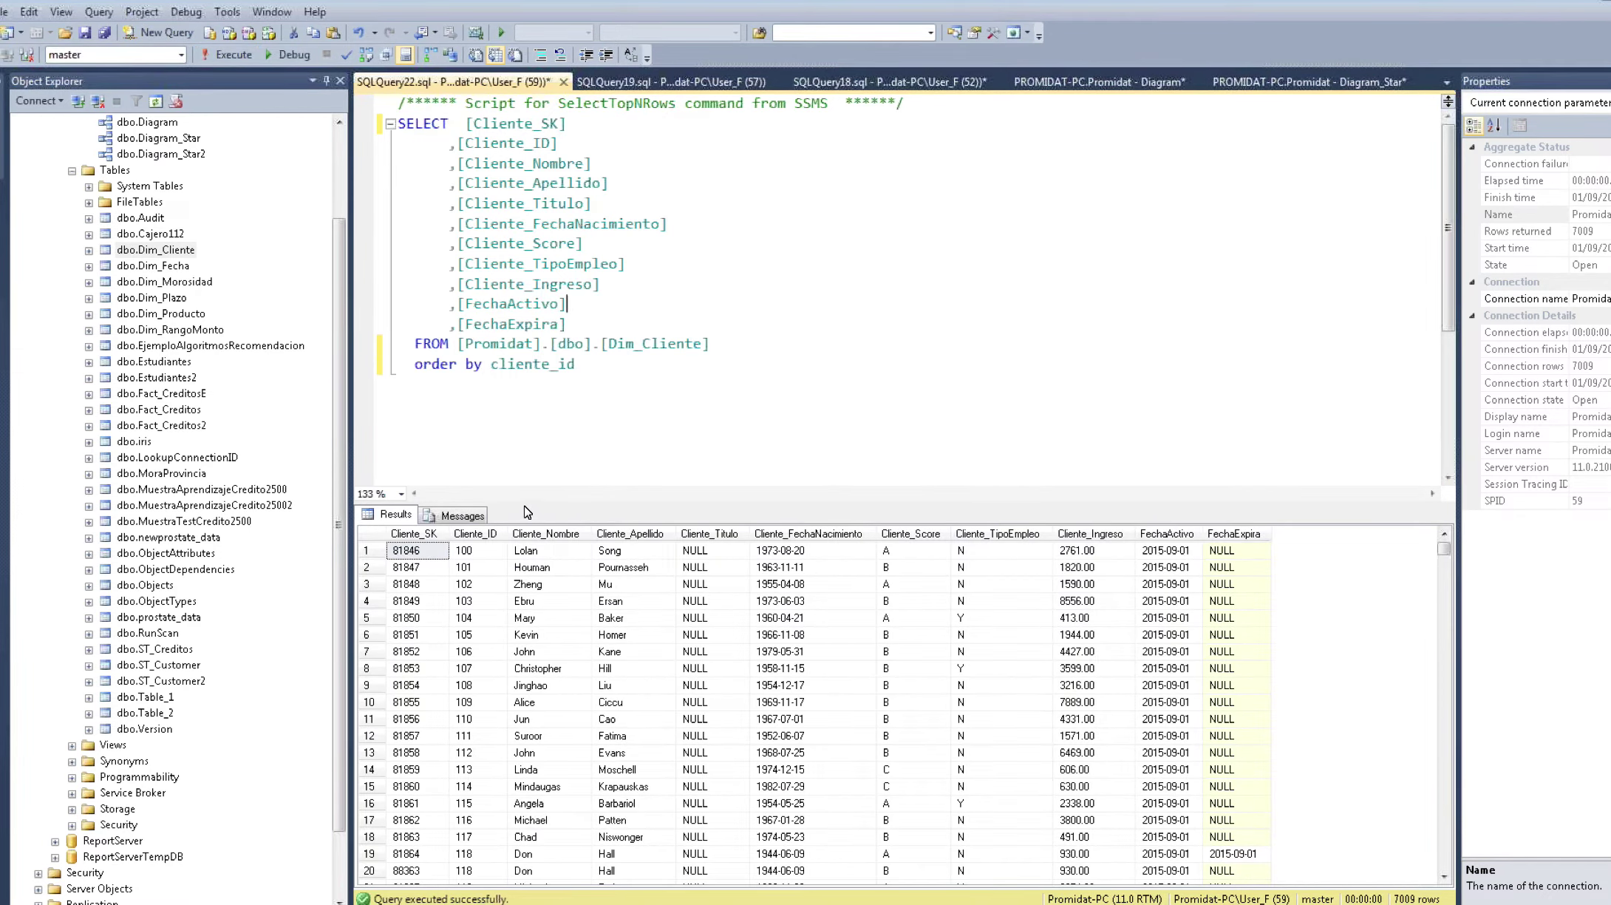
left_click_drag(527, 508, 527, 405)
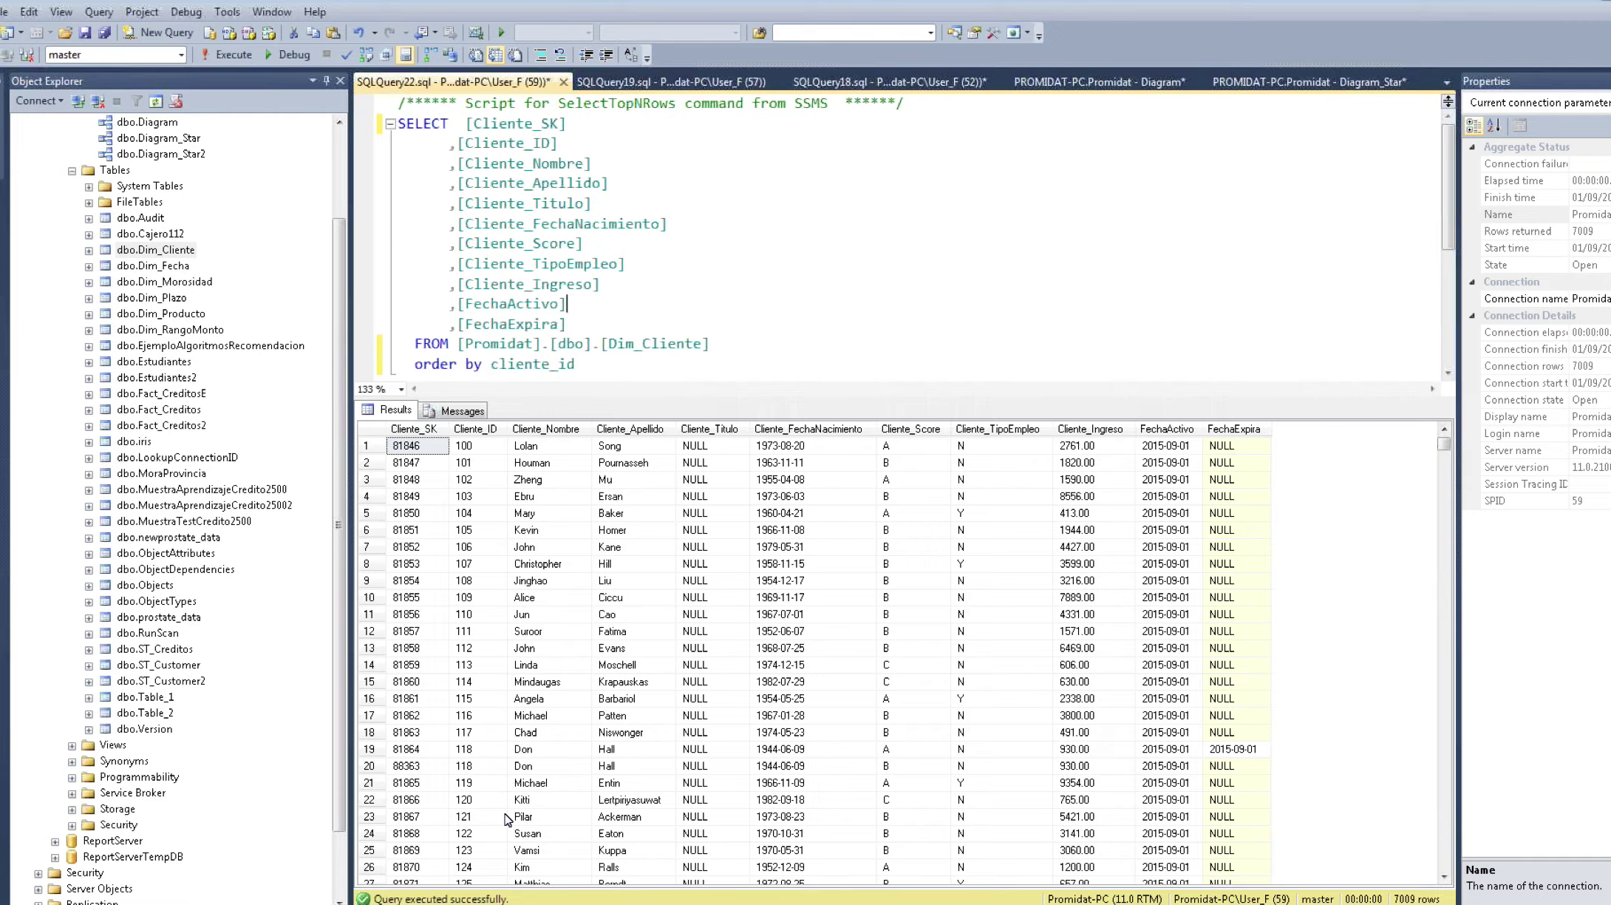
left_click_drag(368, 749, 377, 769)
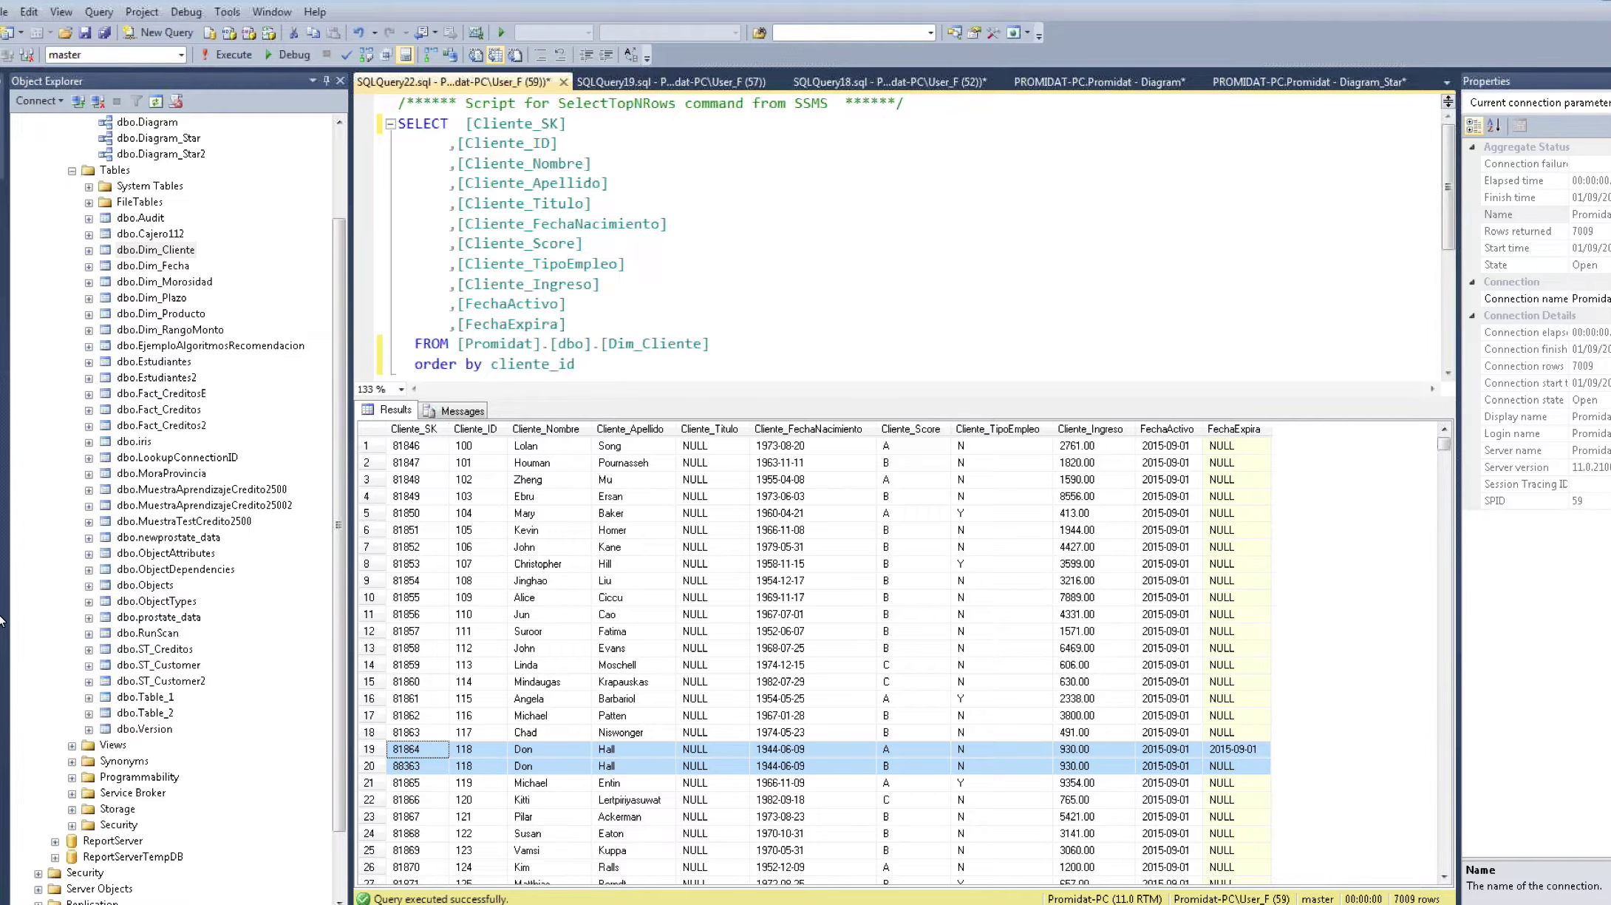
Step: Switch back to Visual Studio and stop debugging the CargarCreditos package
key("alt+Tab")
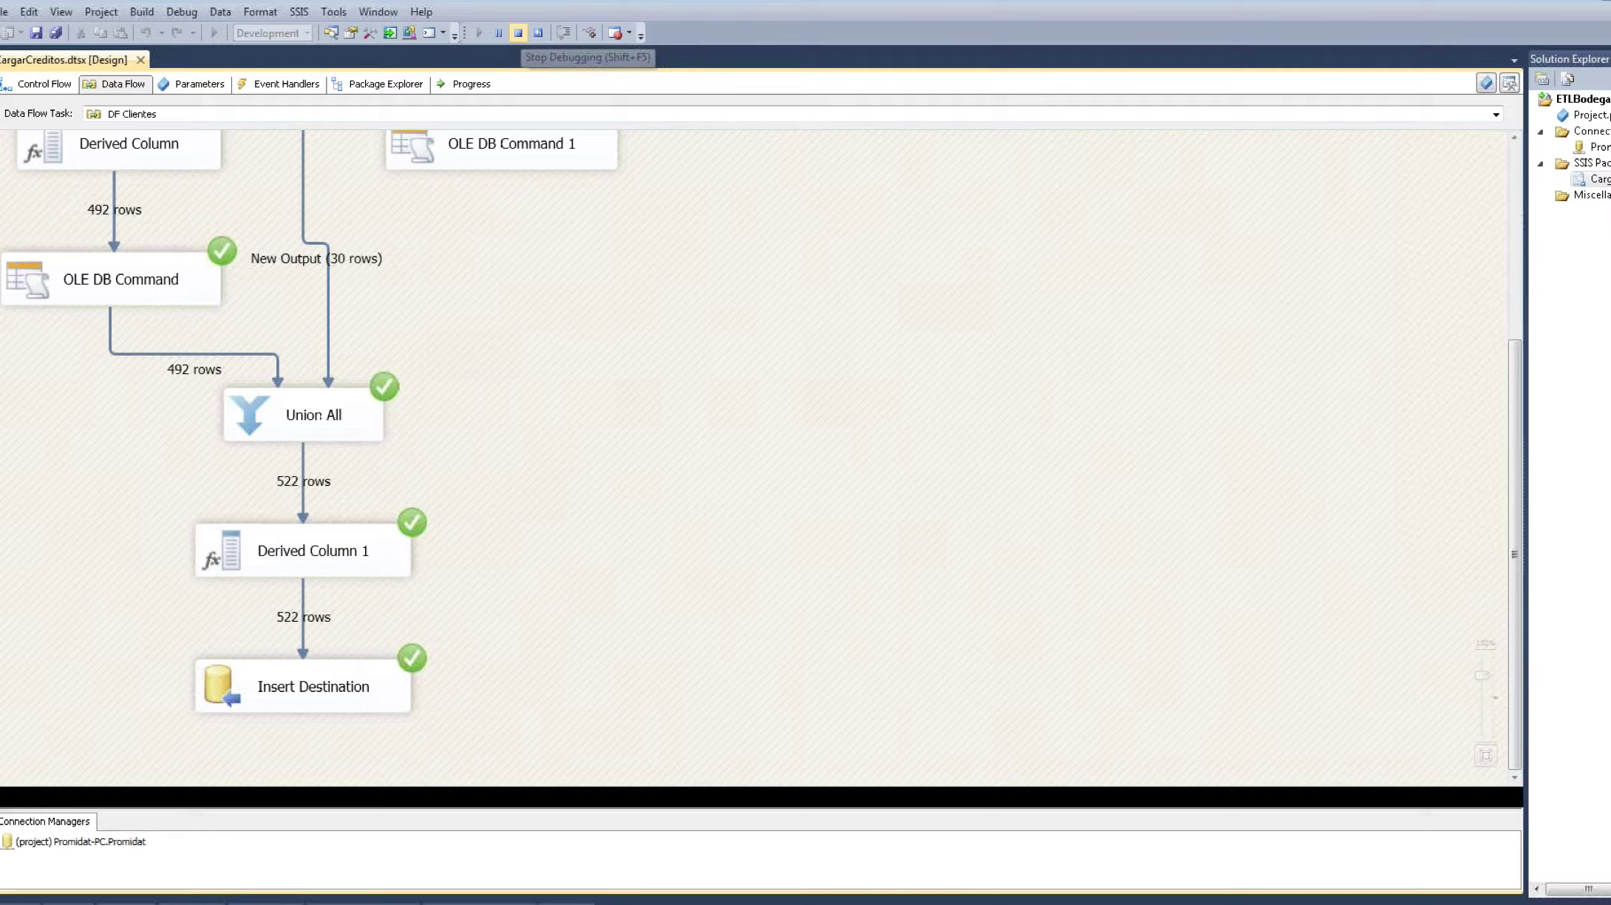
left_click(518, 33)
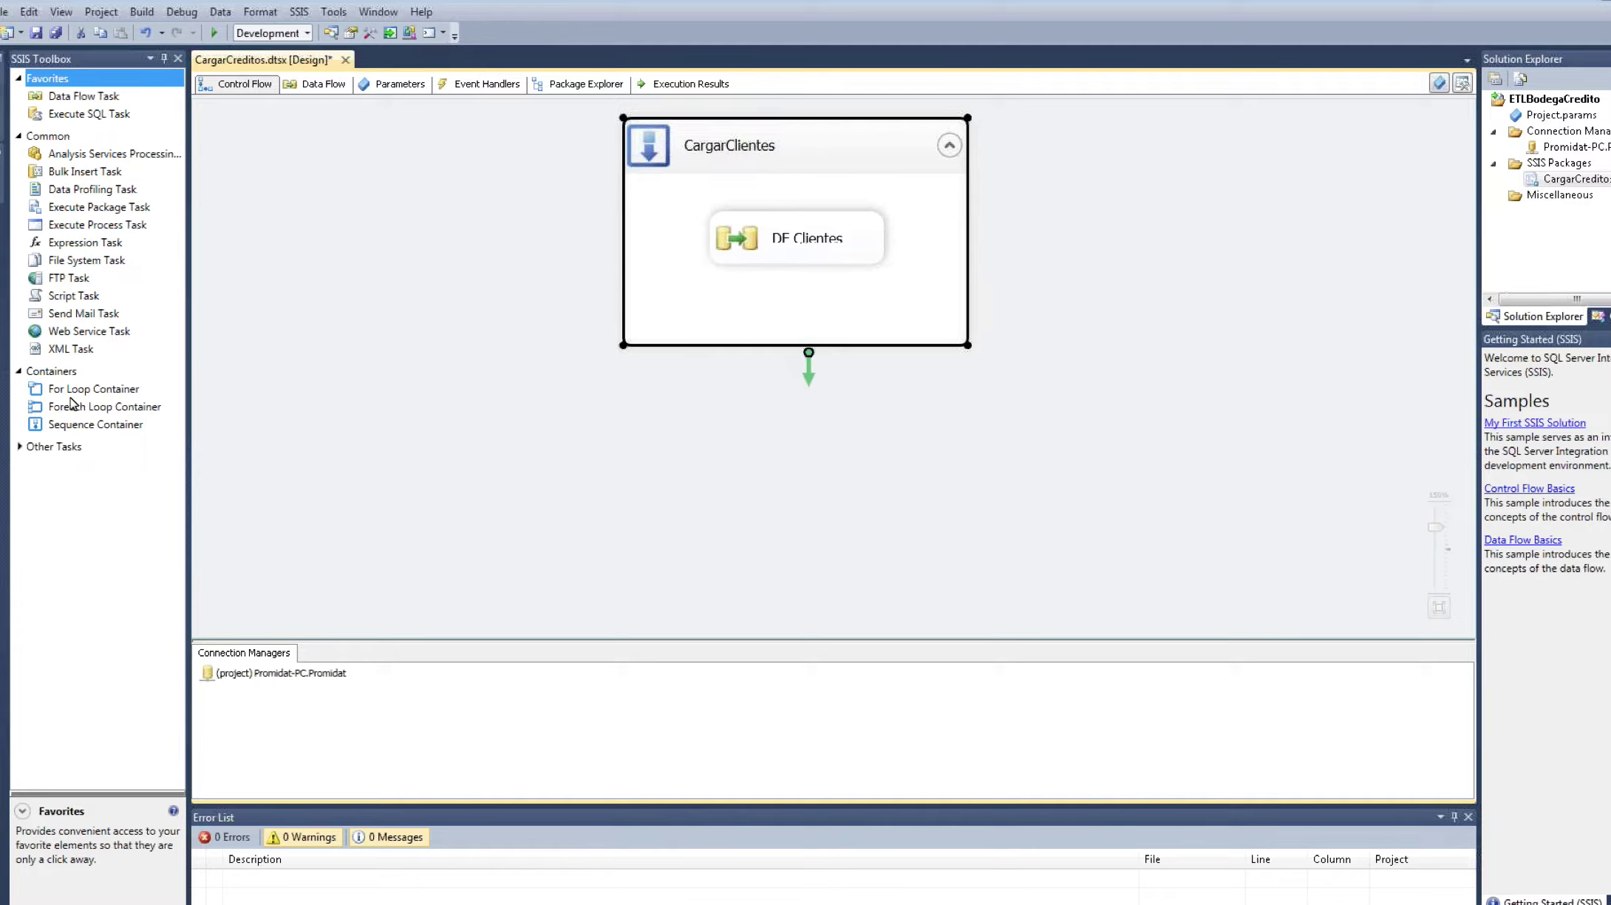
Step: Add a Sequence Container below CargarClientes, connect CargarClientes to it and name it CargarHechos
left_click_drag(74, 425, 761, 452)
left_click_drag(809, 373, 811, 464)
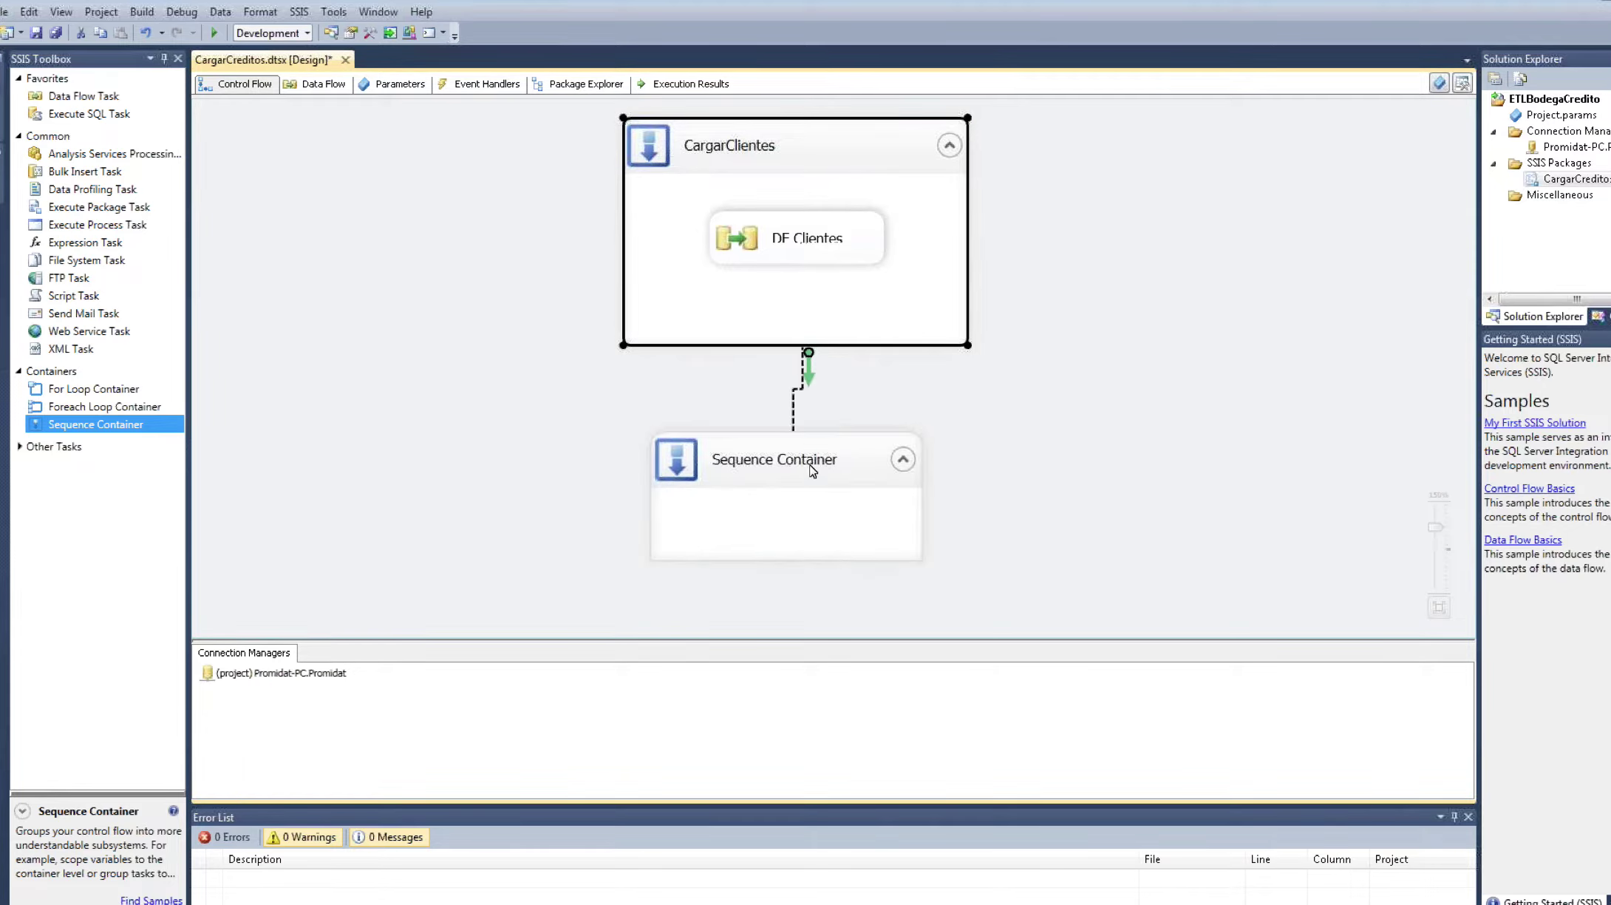
left_click(805, 463)
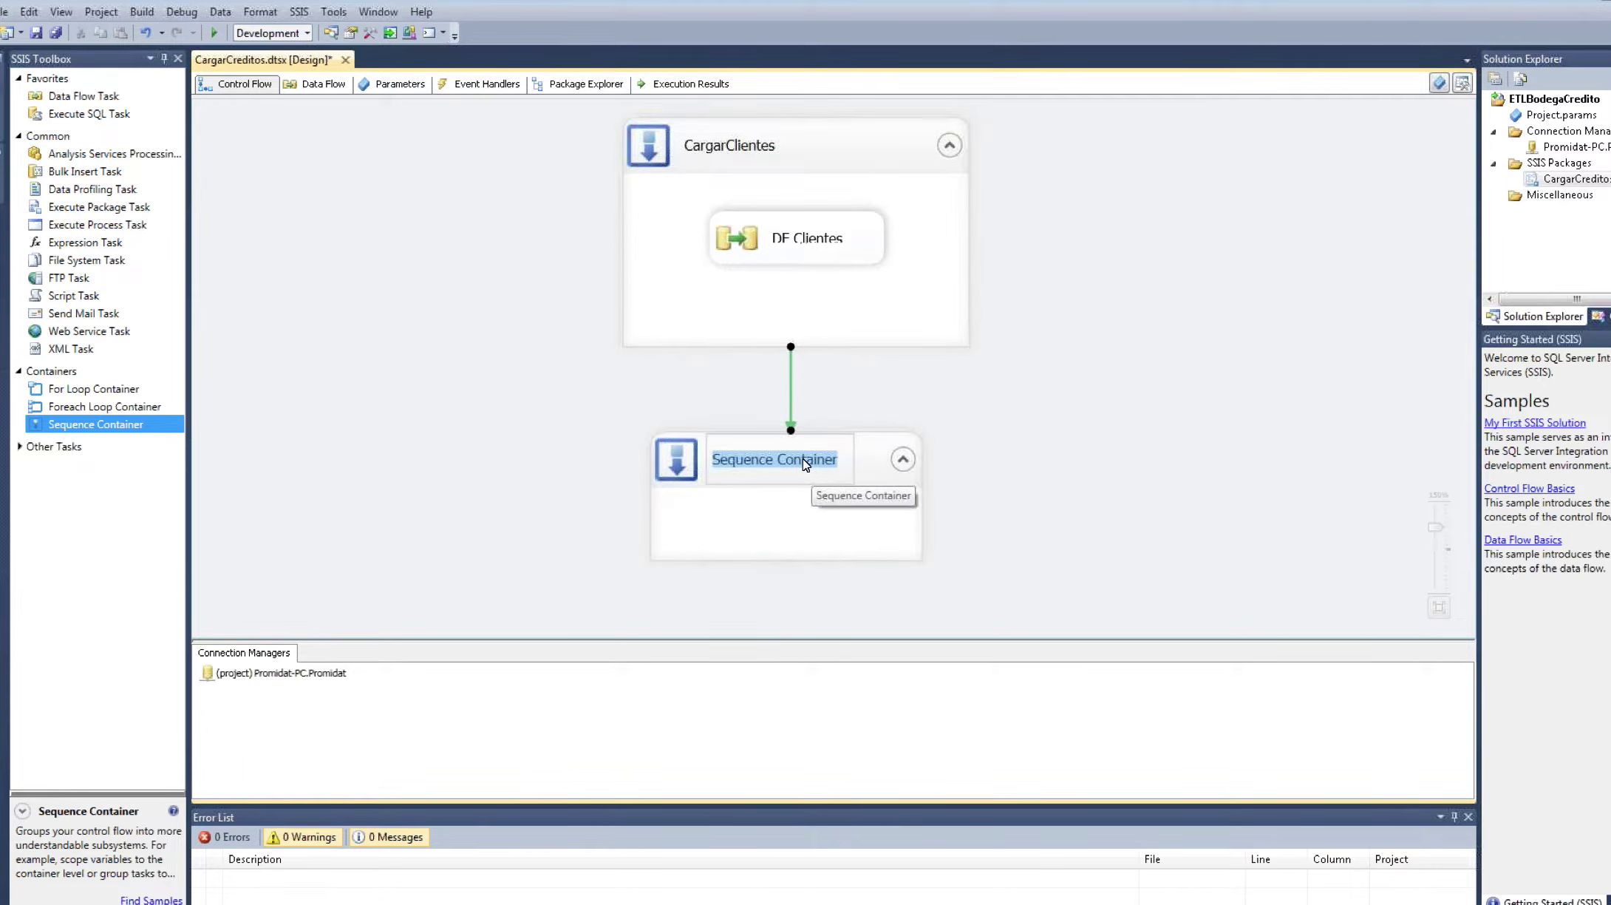
type("C")
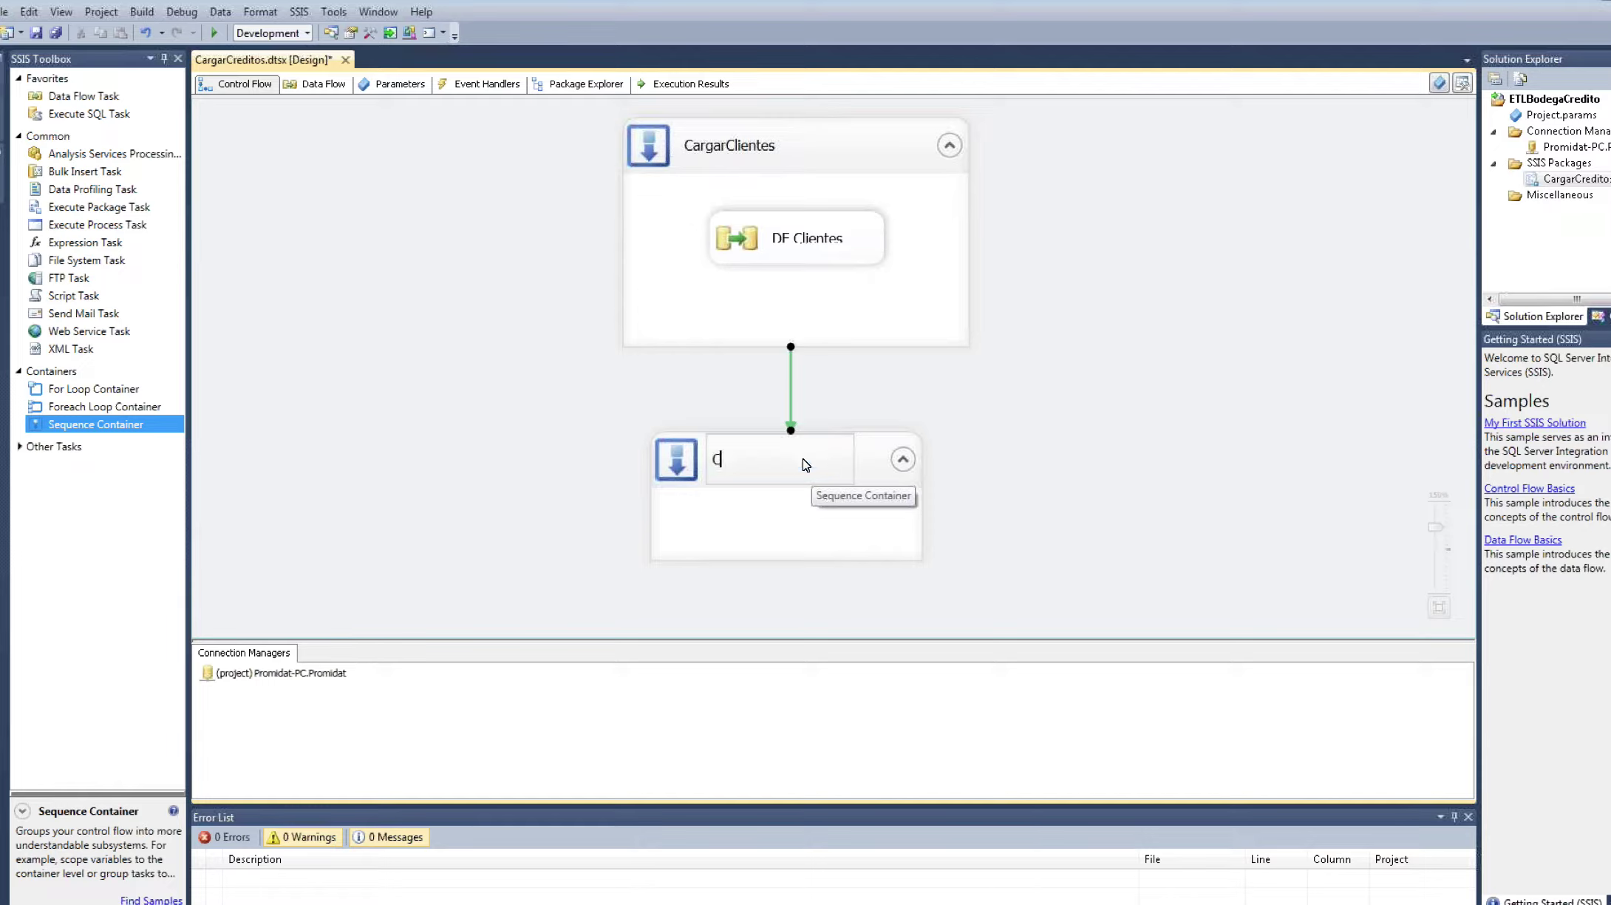
type("argarHechos")
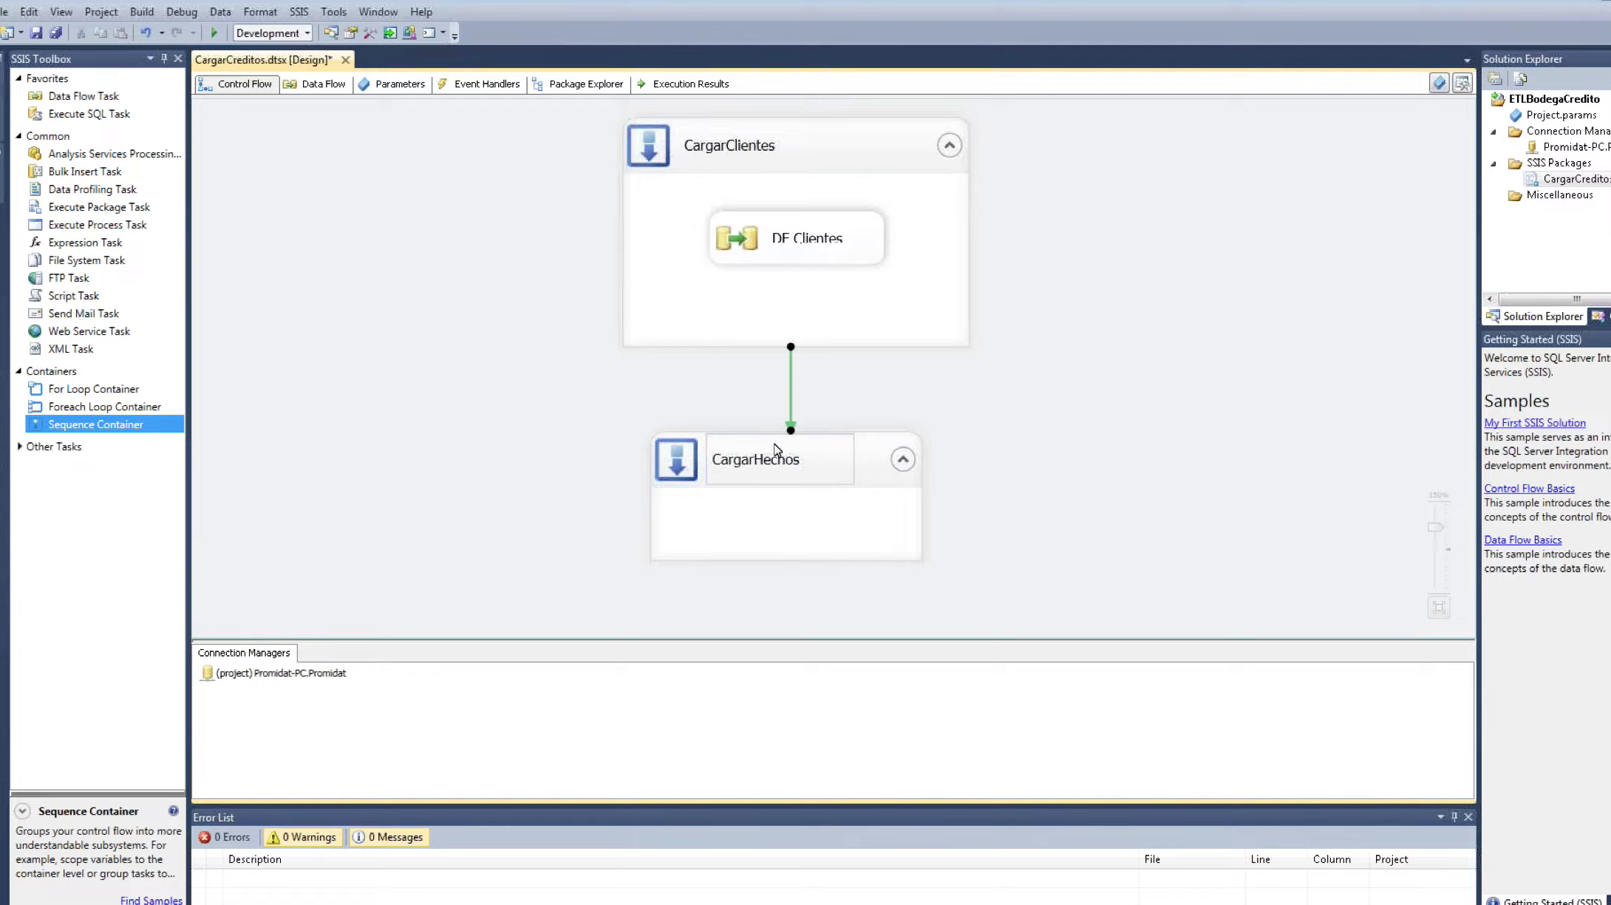
key("Return")
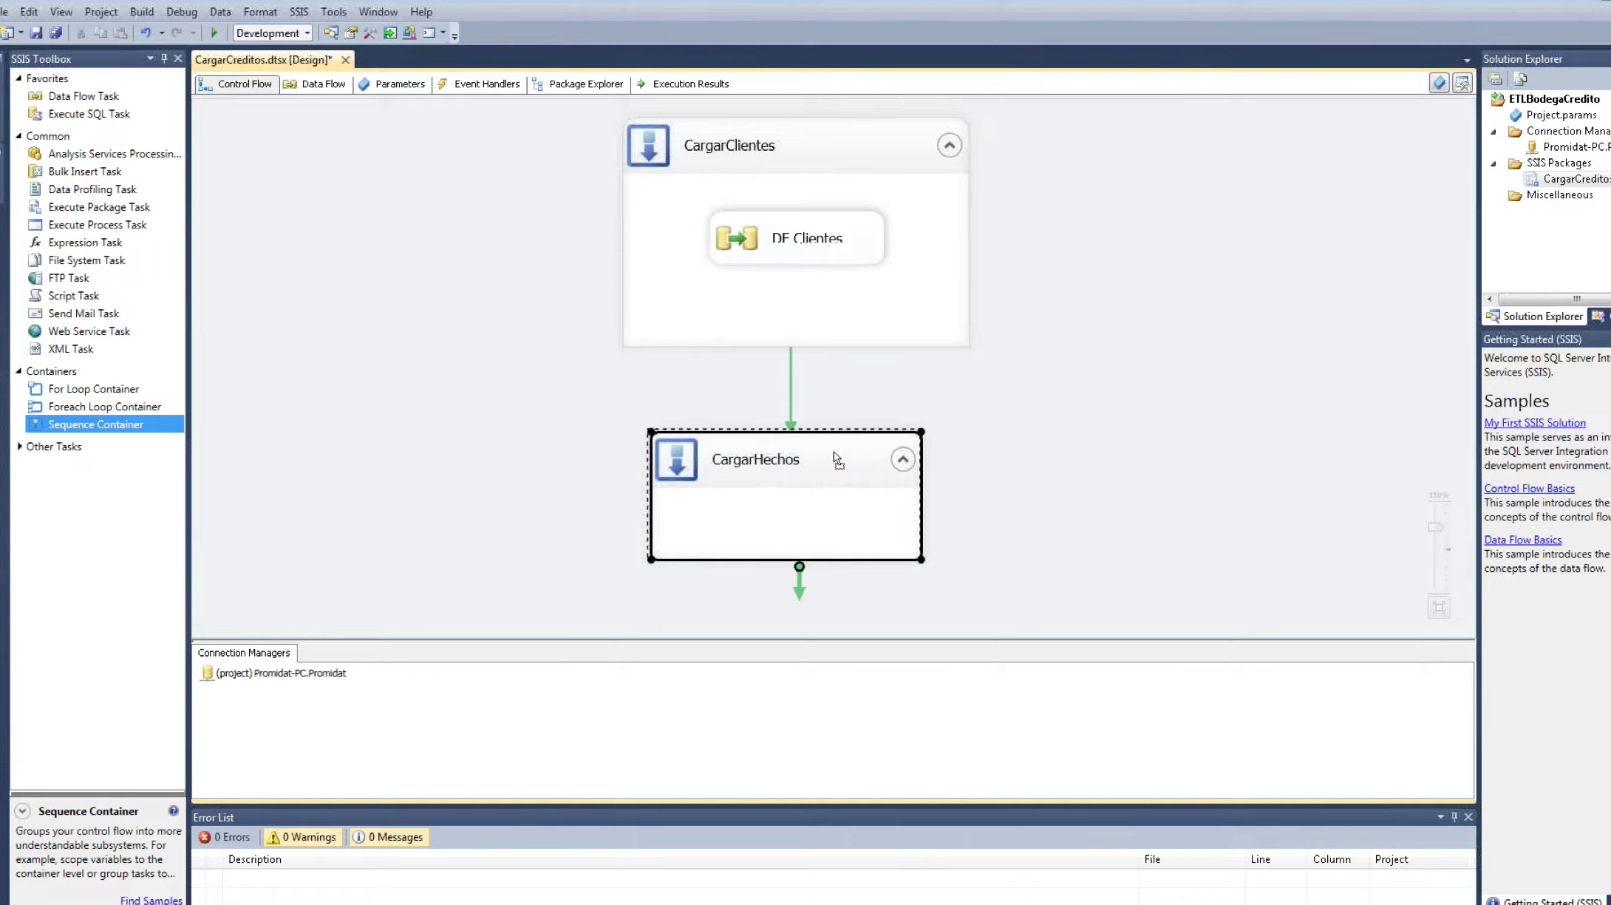
Step: Add a Data Flow Task inside the CargarHechos container and name it Hechos
left_click_drag(84, 95, 850, 509)
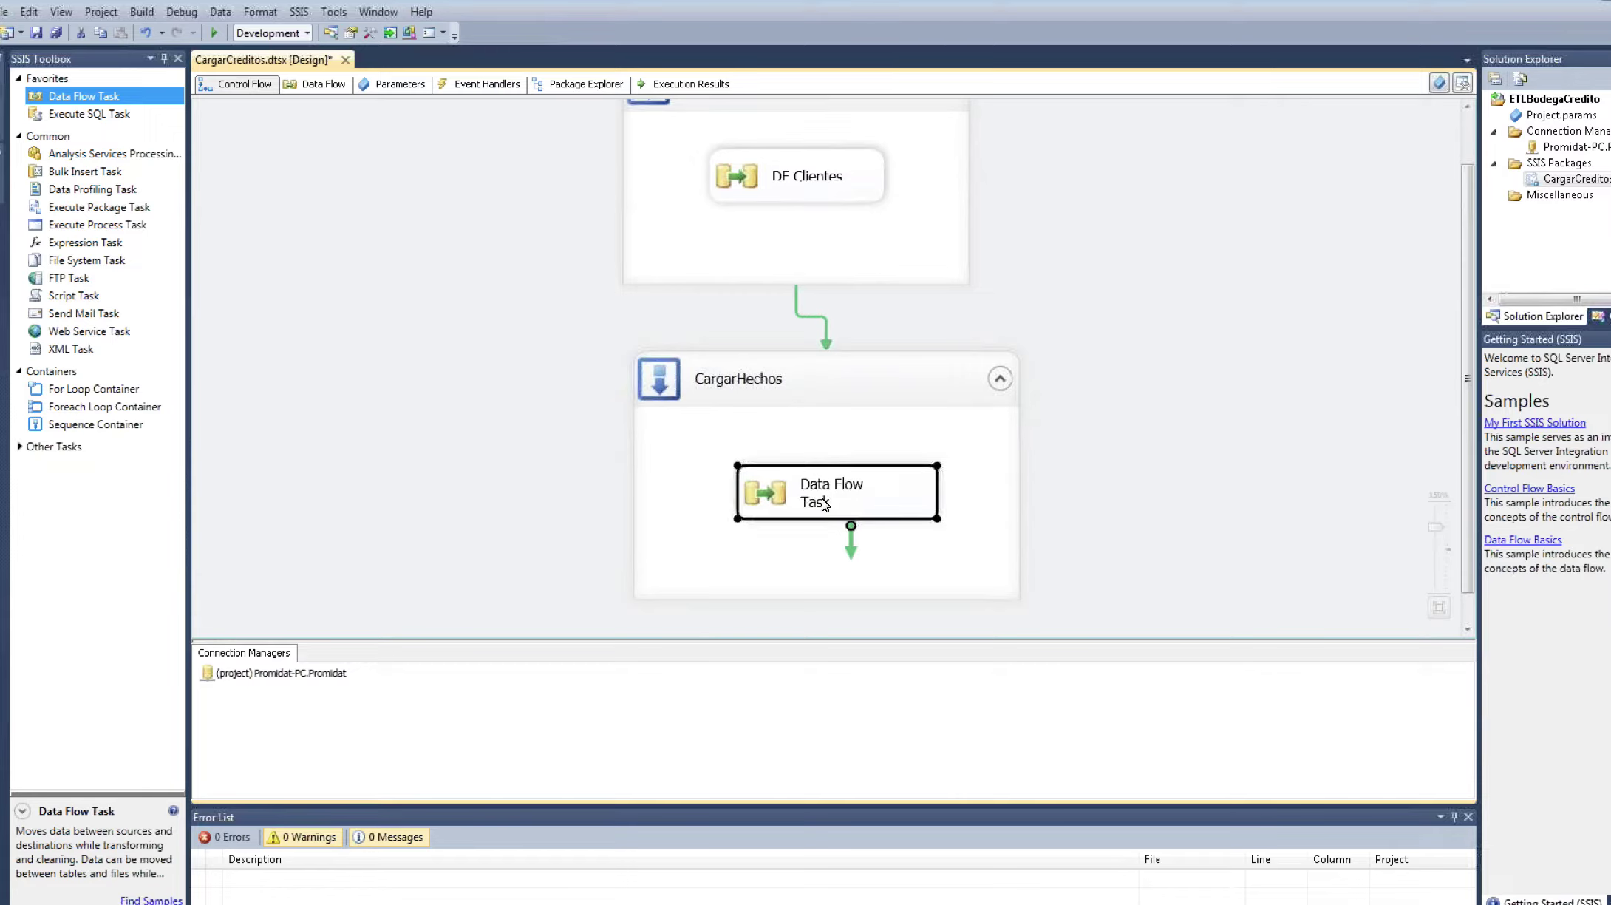
left_click(824, 505)
type("H")
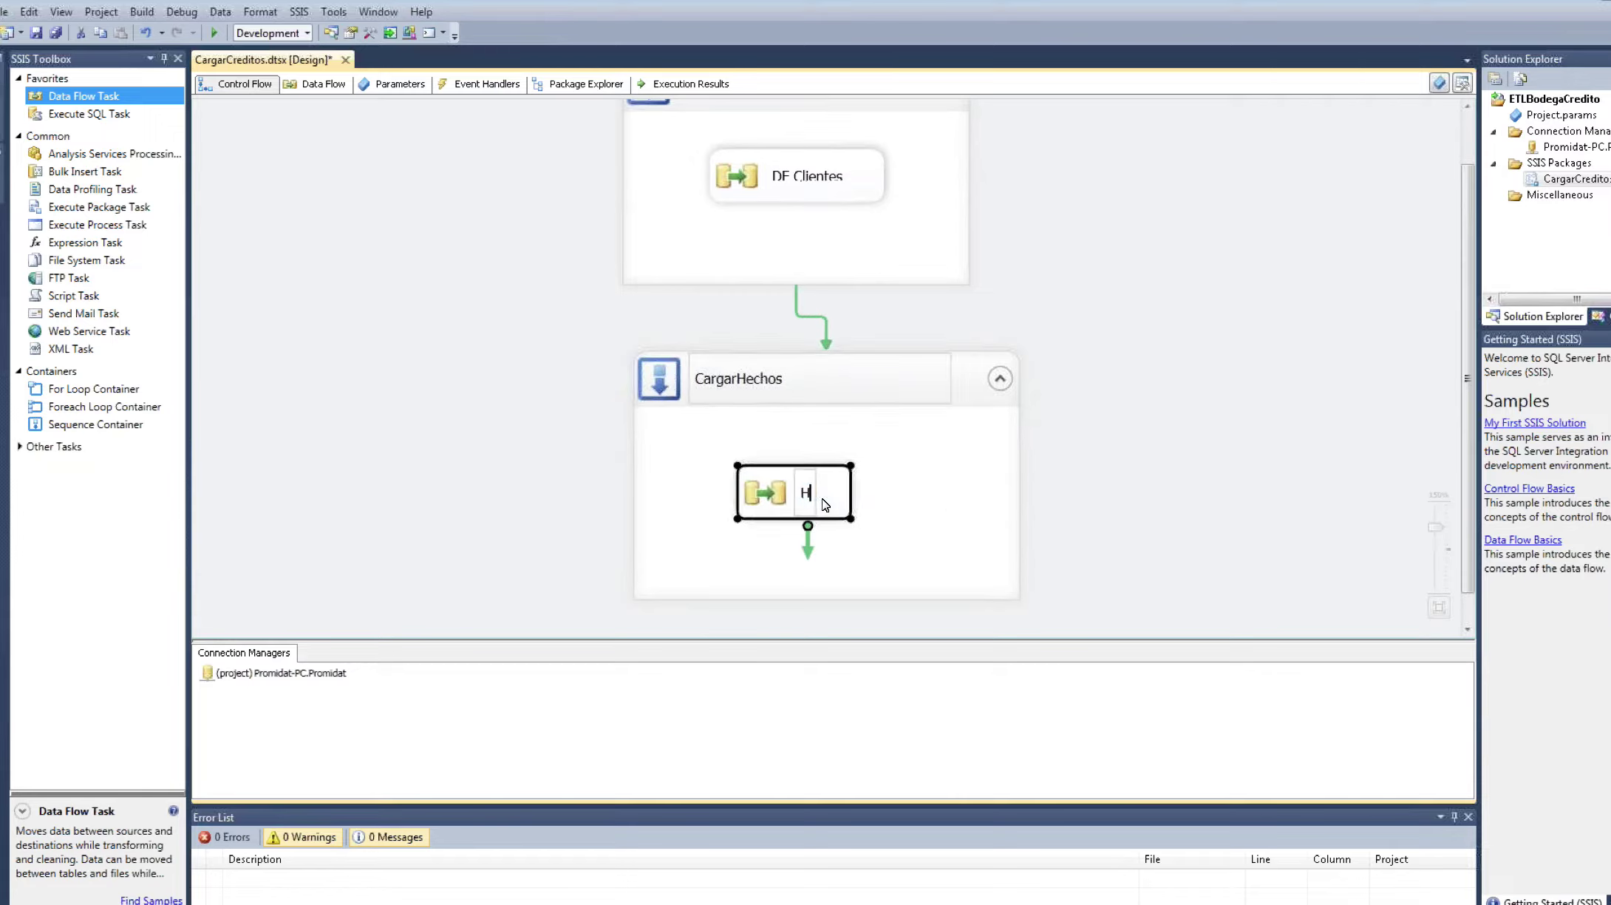
type("Fchos")
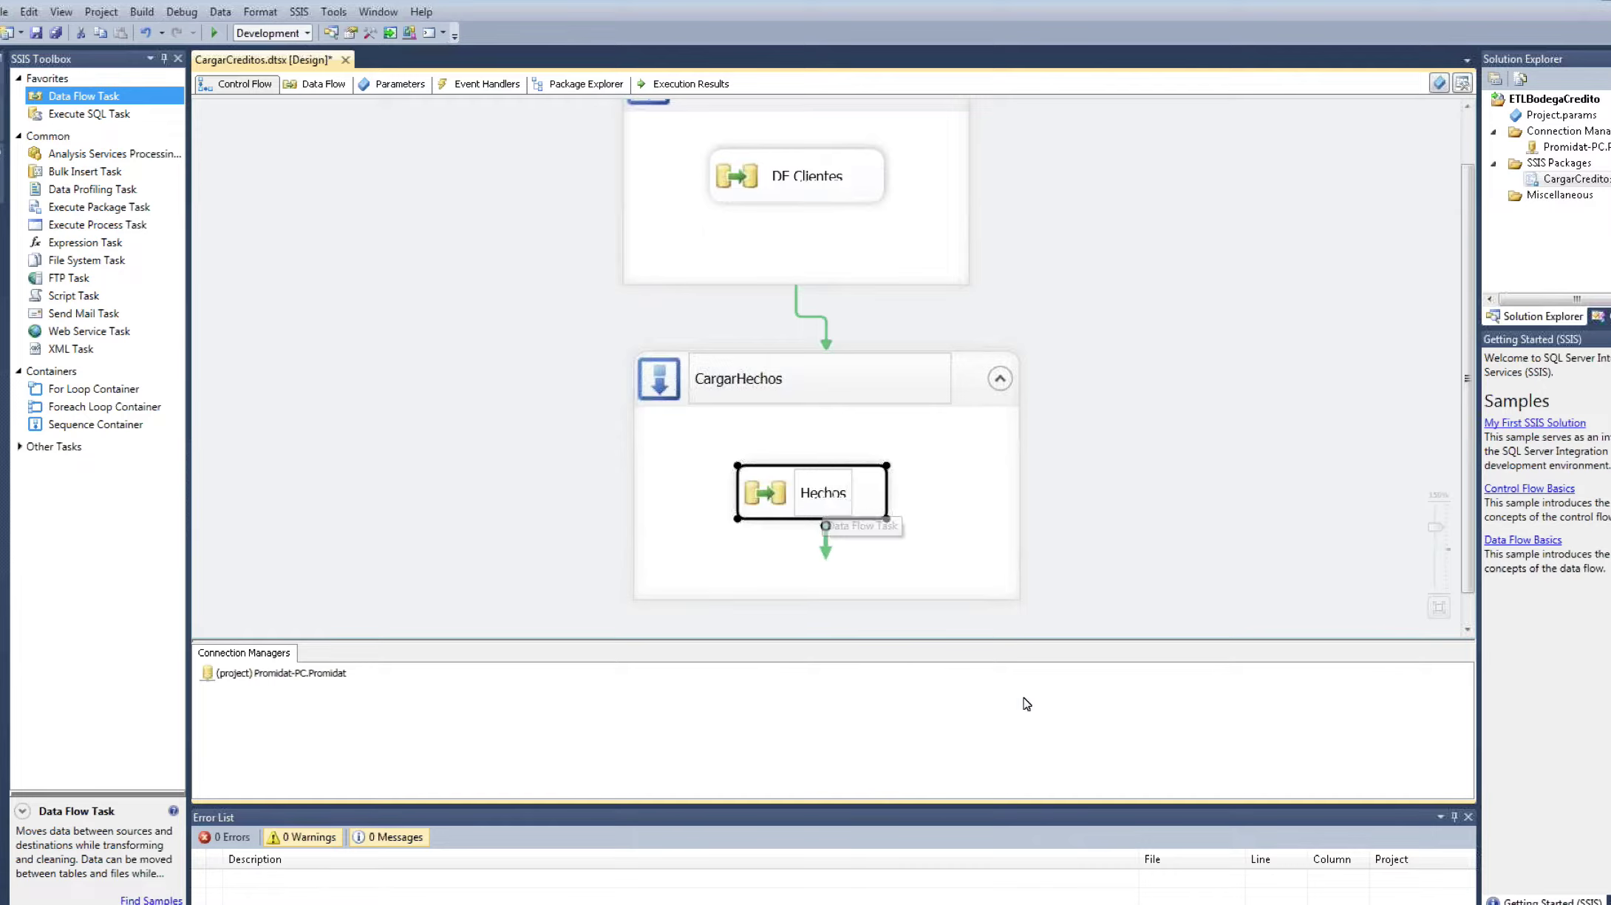
left_click(967, 525)
Step: Open the Hechos data flow, switching briefly to DF Clientes and back to Hechos
left_click(827, 471)
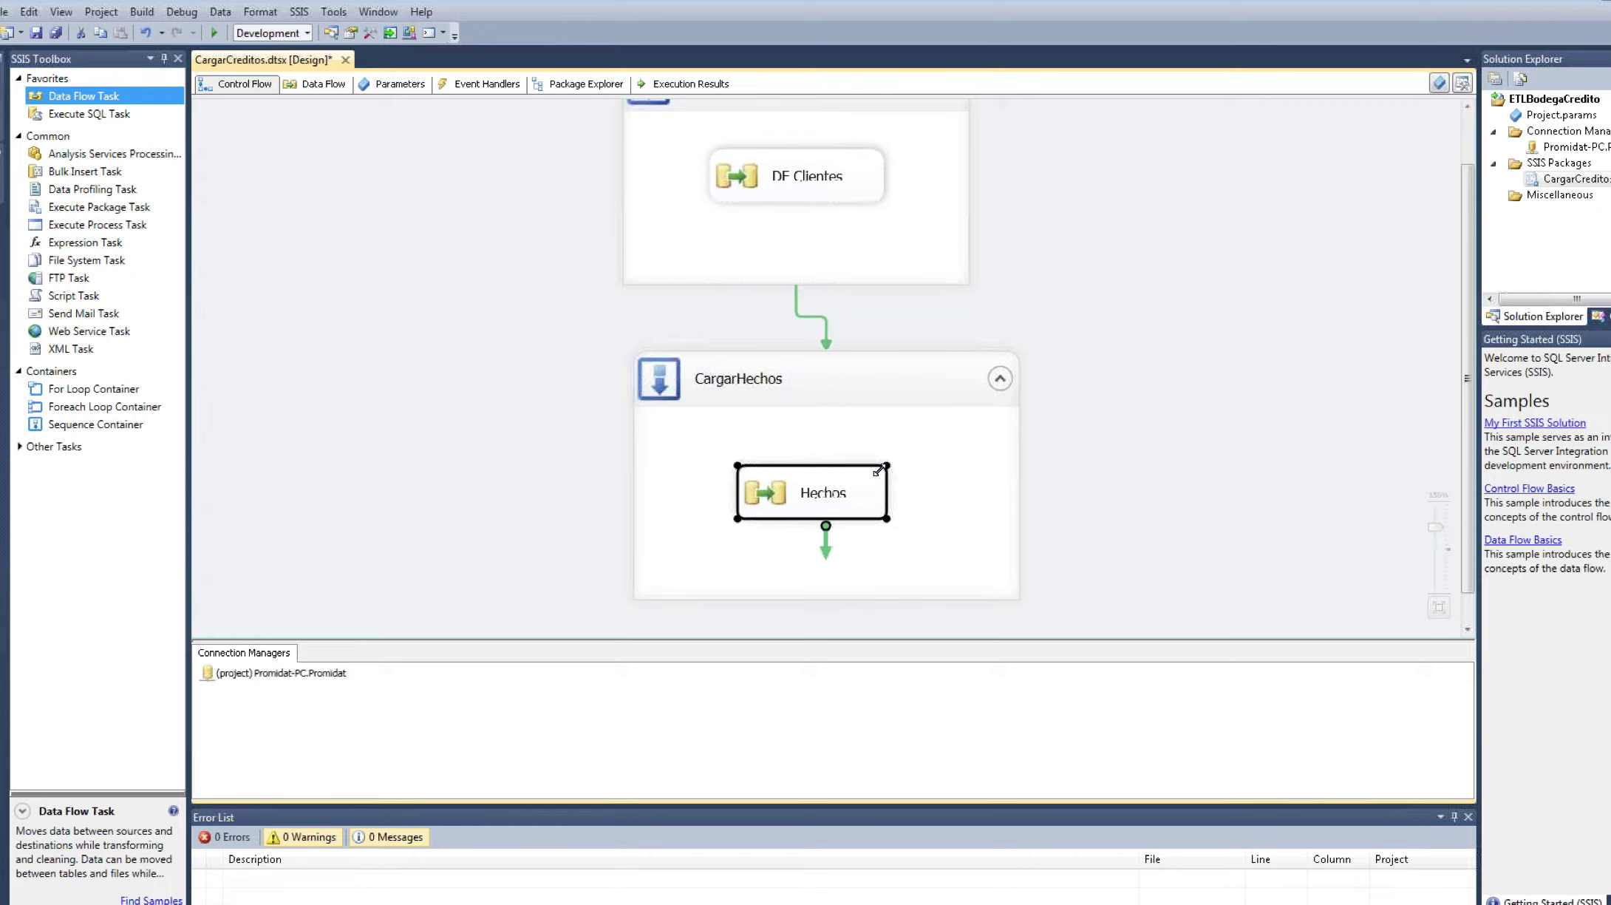
double_click(878, 470)
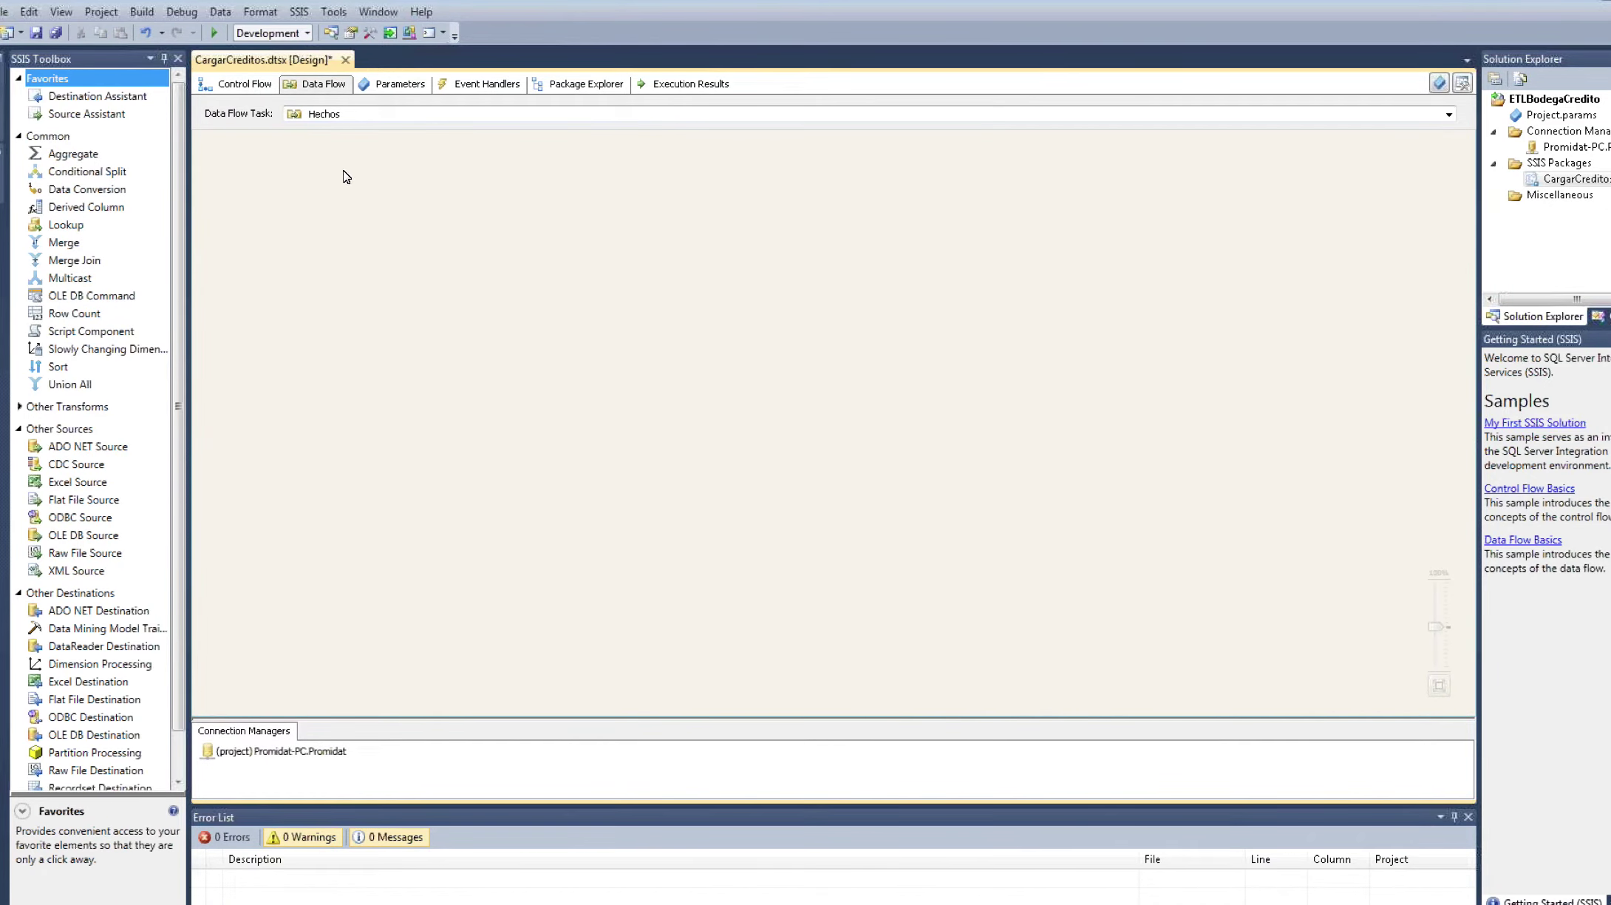
left_click(361, 115)
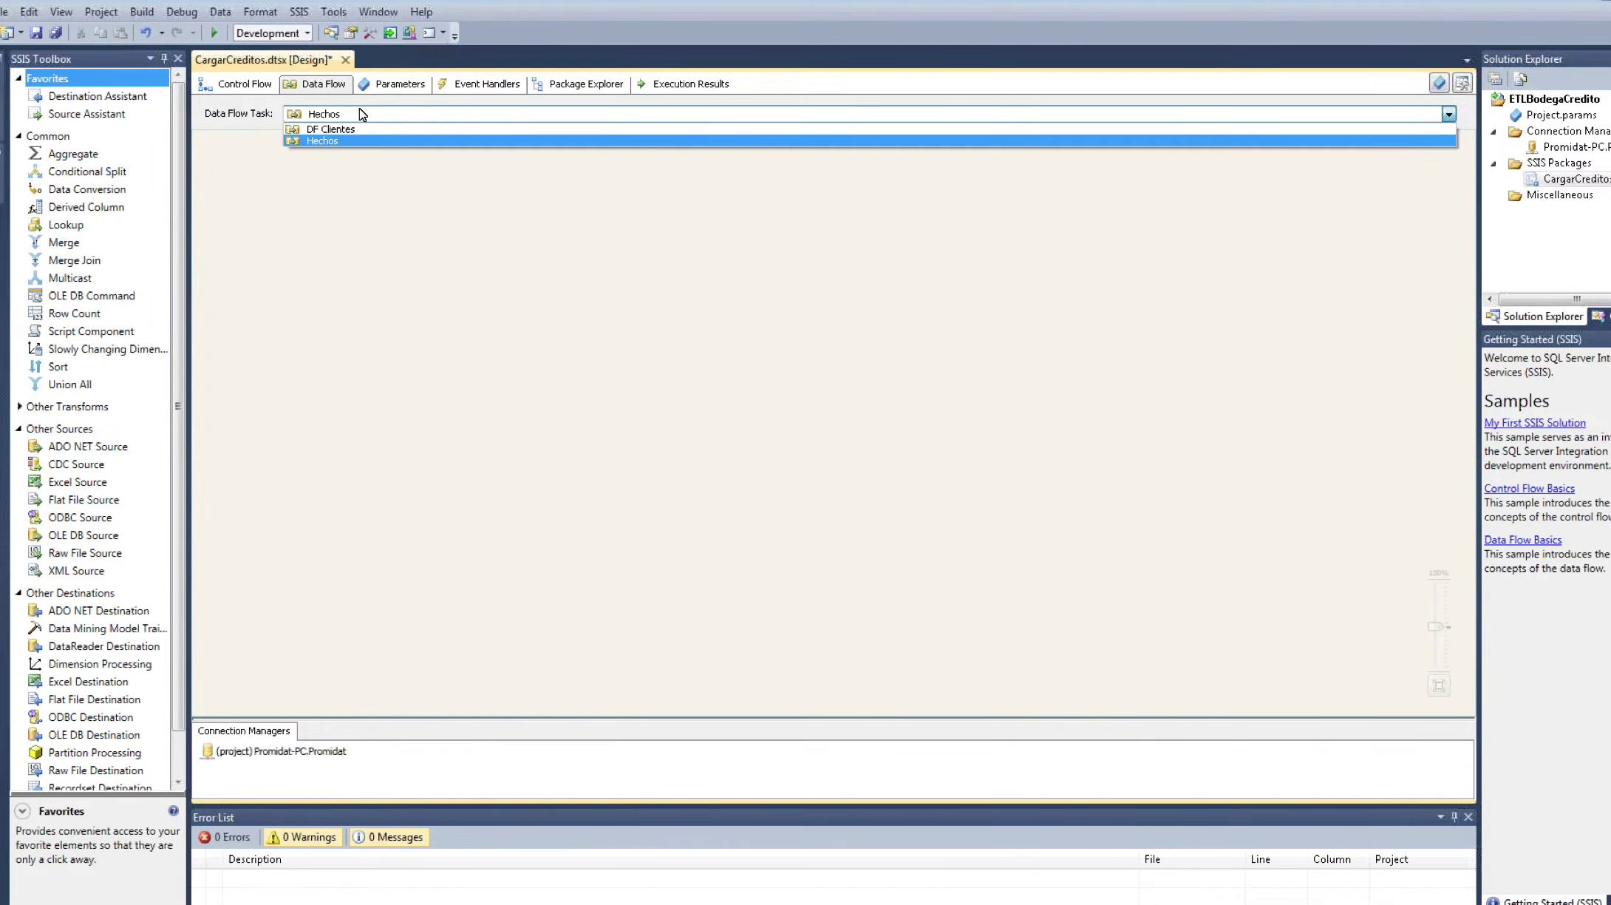
left_click(362, 129)
left_click(361, 115)
left_click(361, 141)
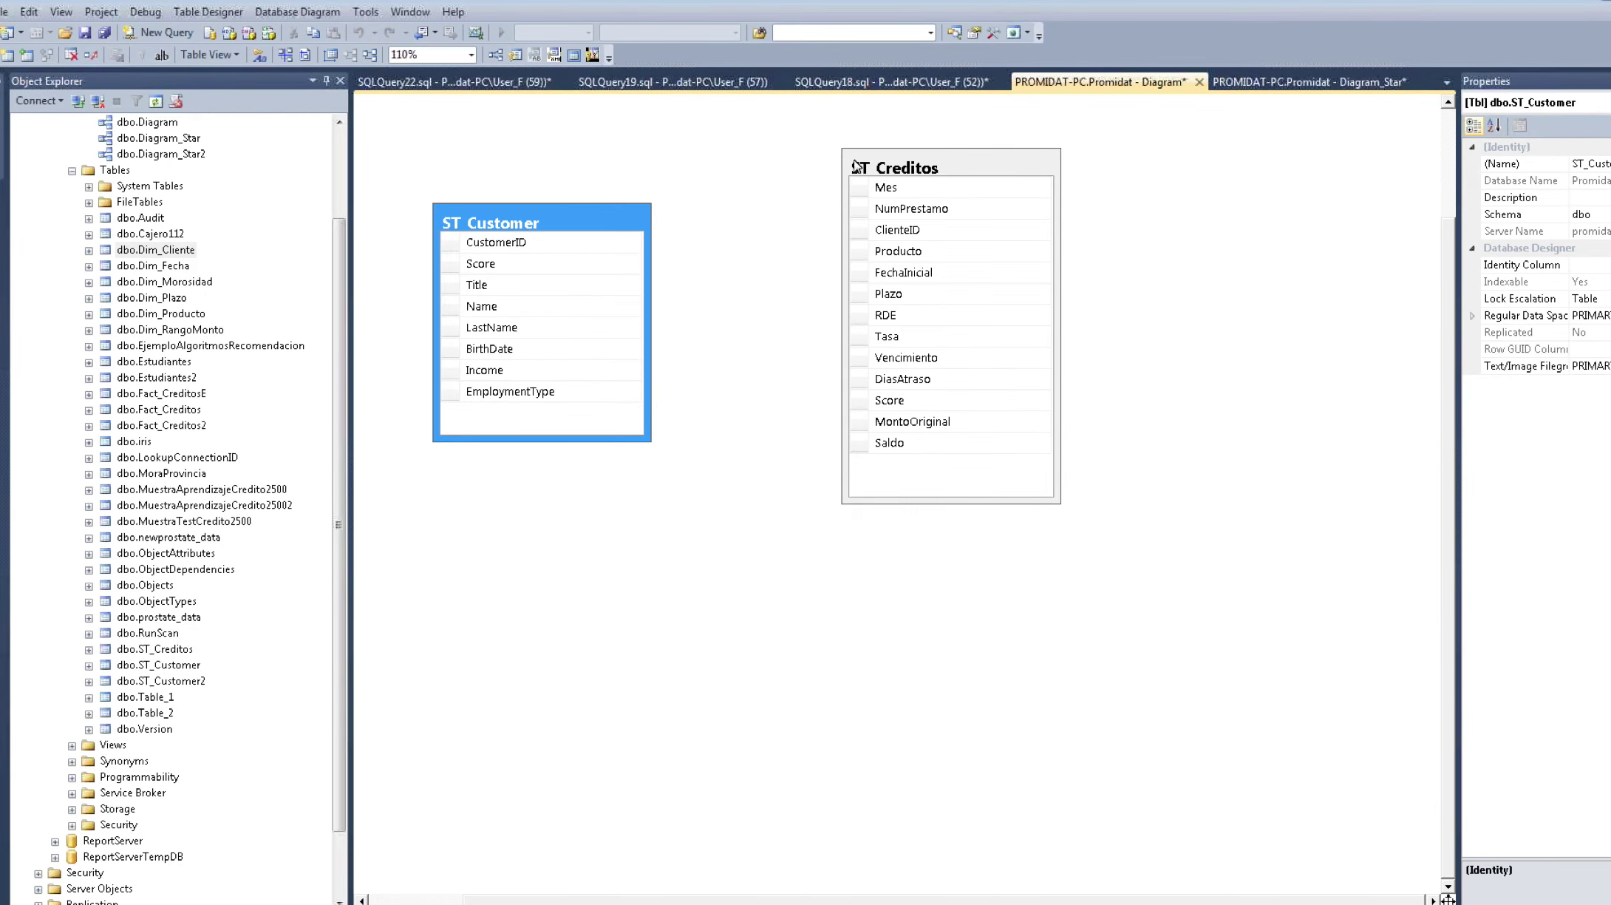
Step: In SQL Server Management Studio, examine the ST_Creditos source table and the Fact_Creditos and Dim_Cliente key columns in the star diagram
left_click(895, 167)
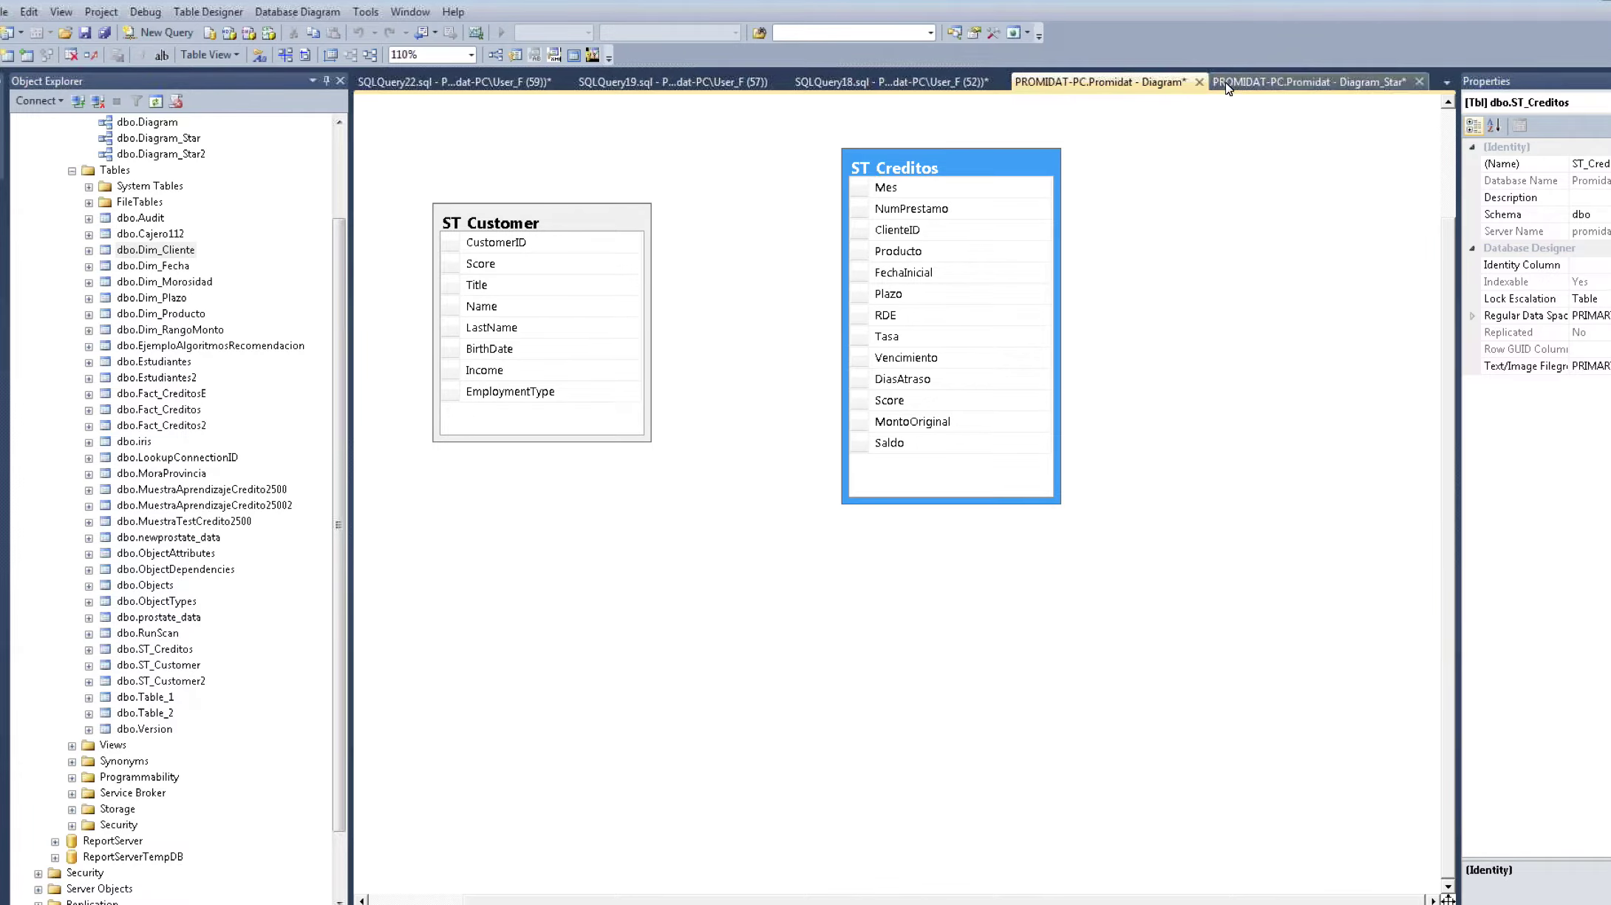
left_click(1308, 81)
left_click(776, 204)
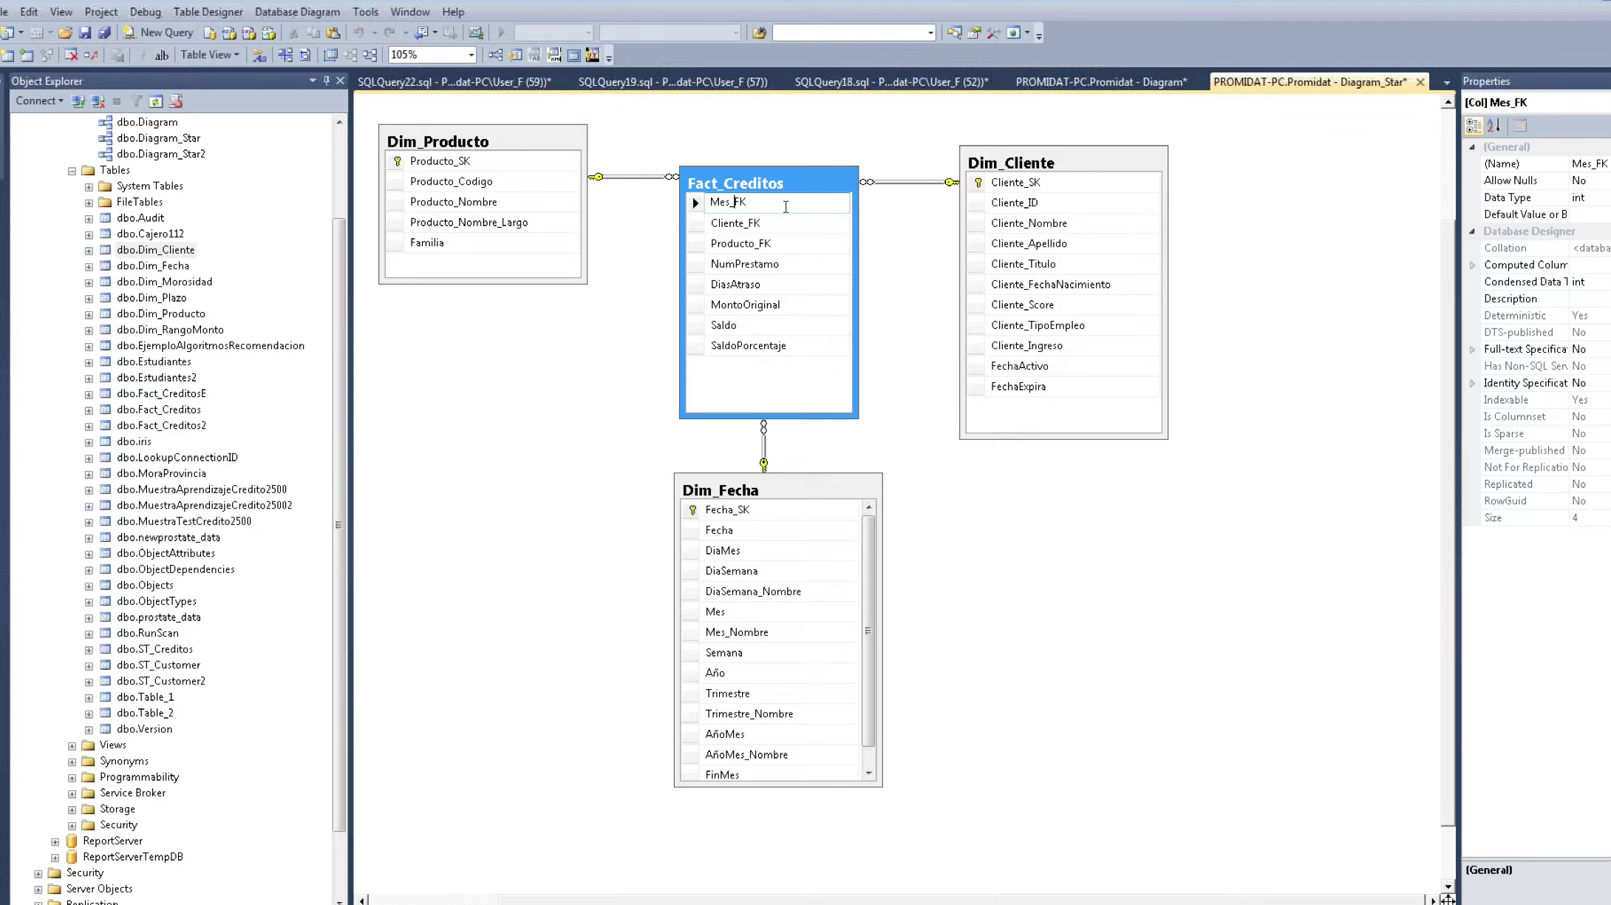
left_click(1029, 182)
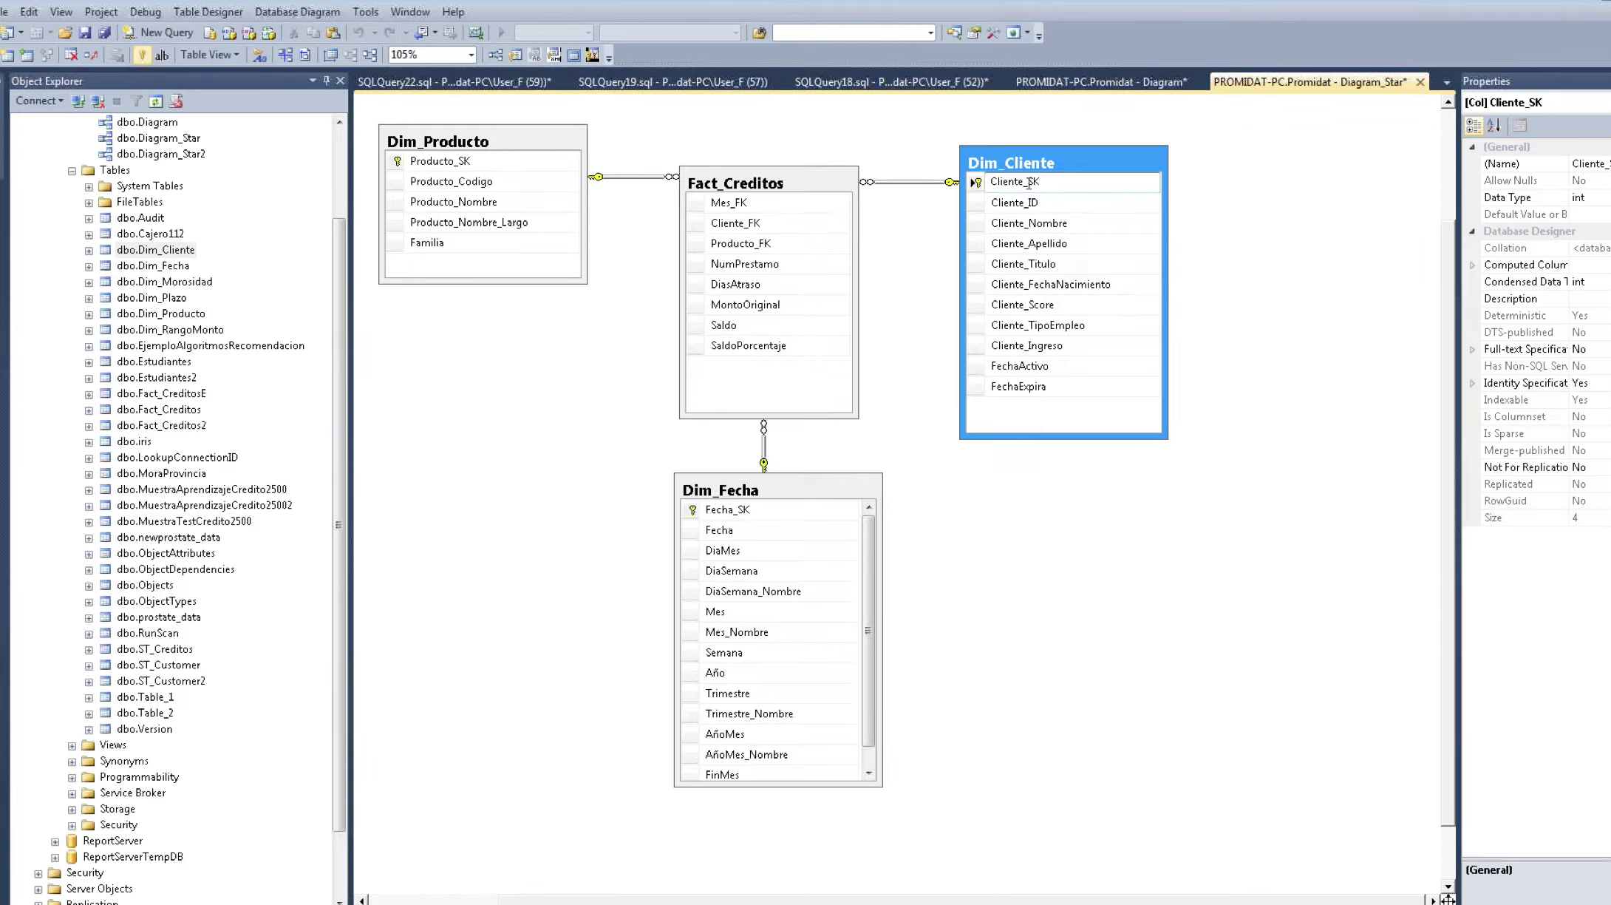
double_click(1029, 183)
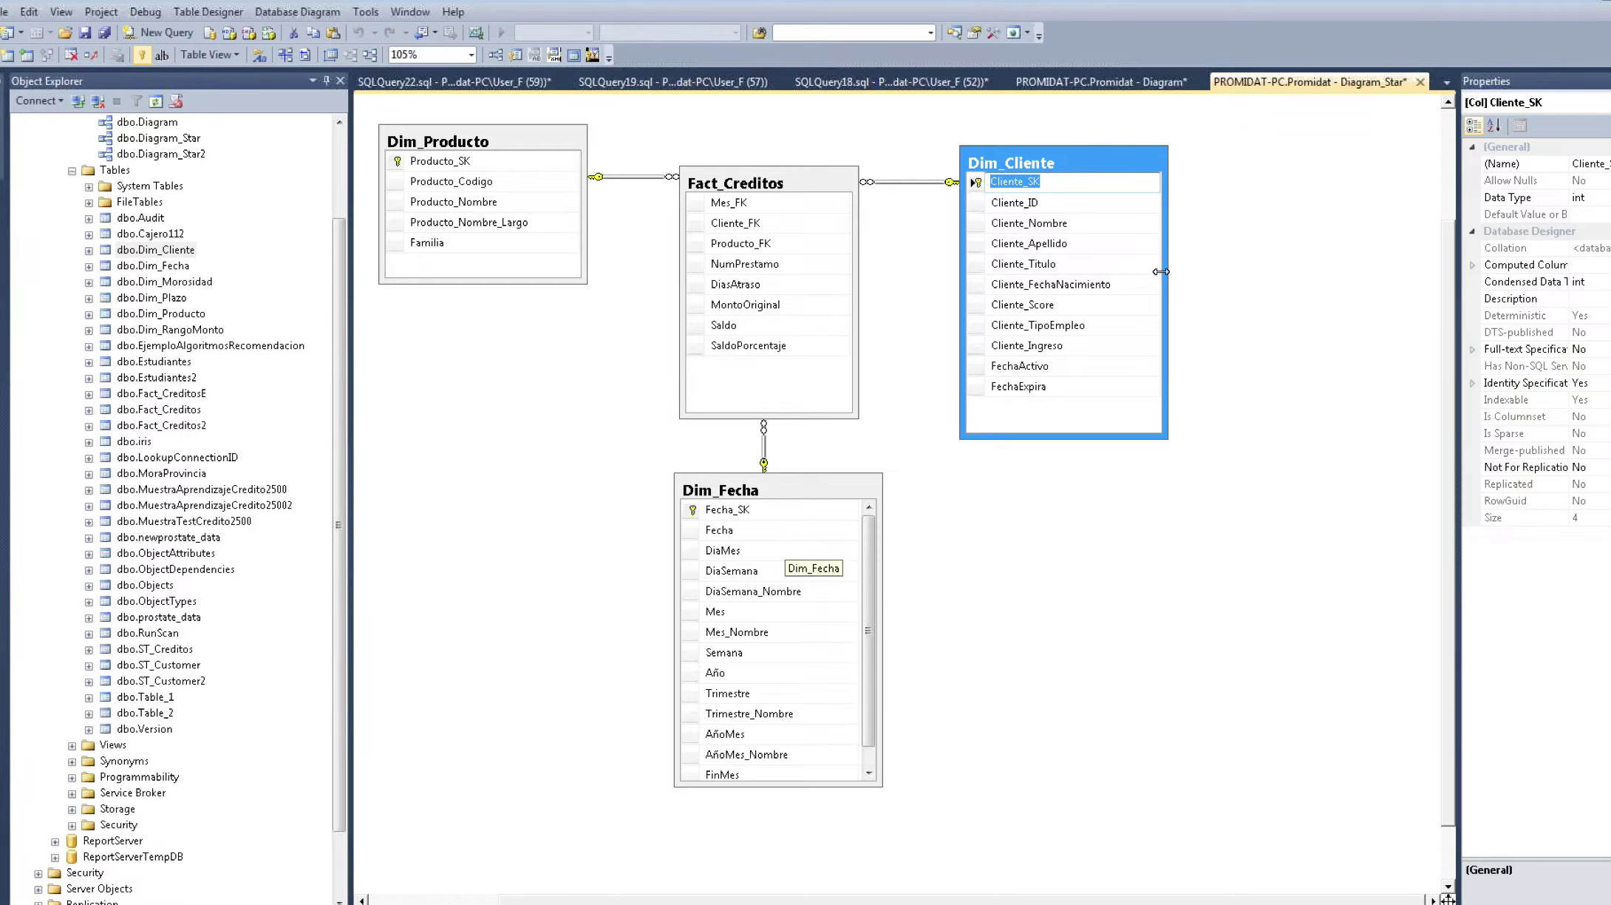
left_click(1209, 247)
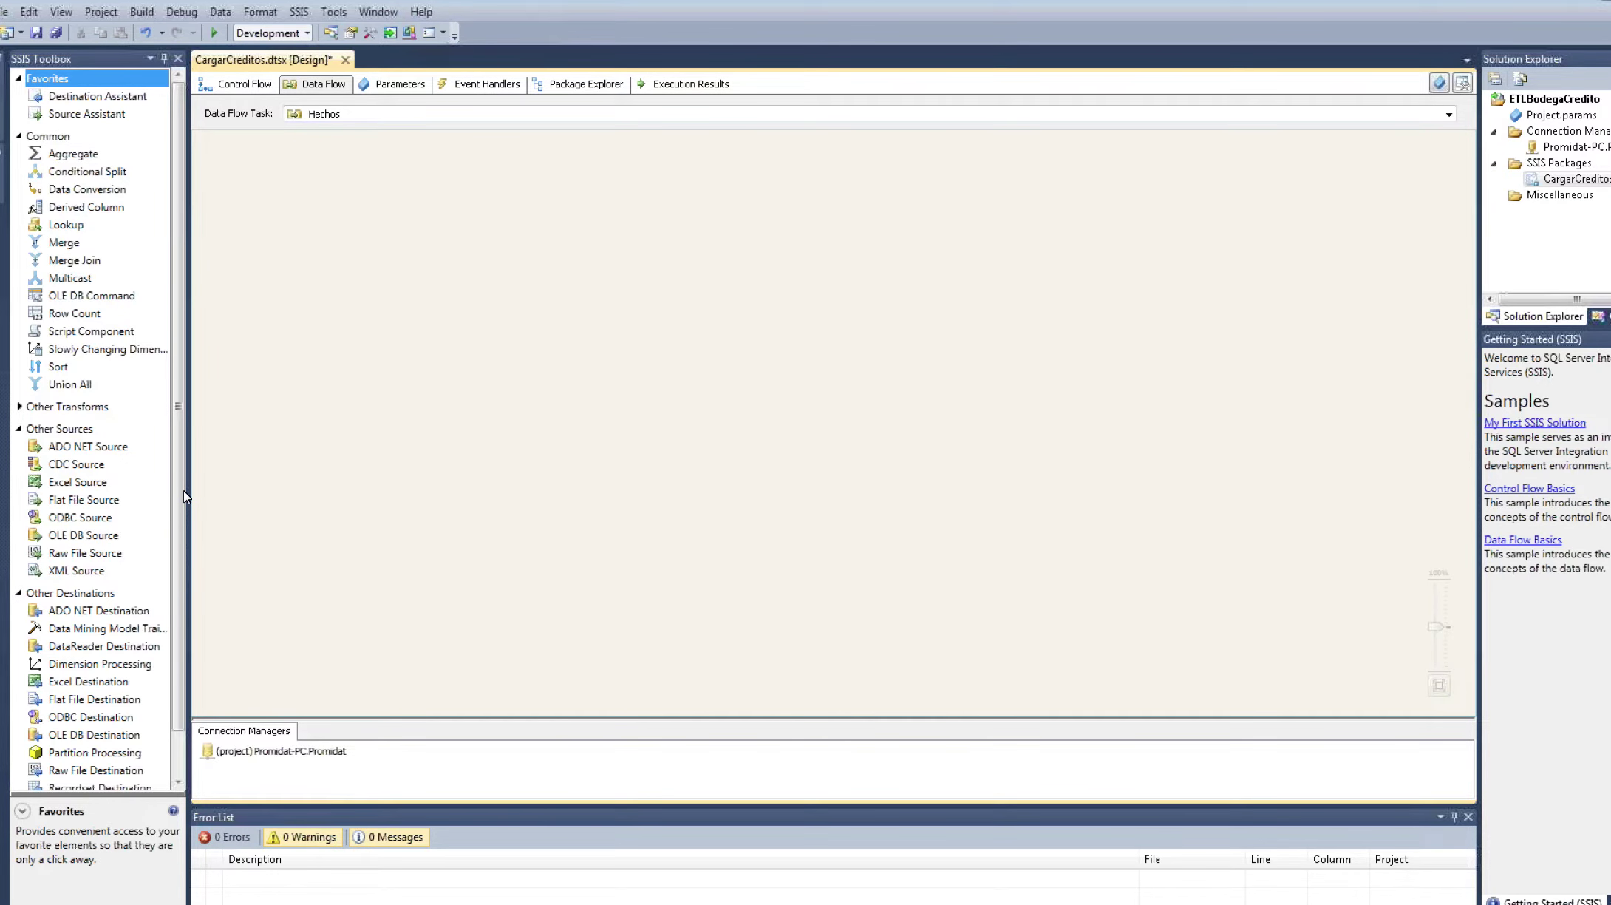
Step: Add an OLE DB Source querying SELECT * FROM [Promidat].[dbo].[ST_Creditos] C where mes = '2013-01-31' to the Hechos data flow
left_click_drag(86, 537, 358, 178)
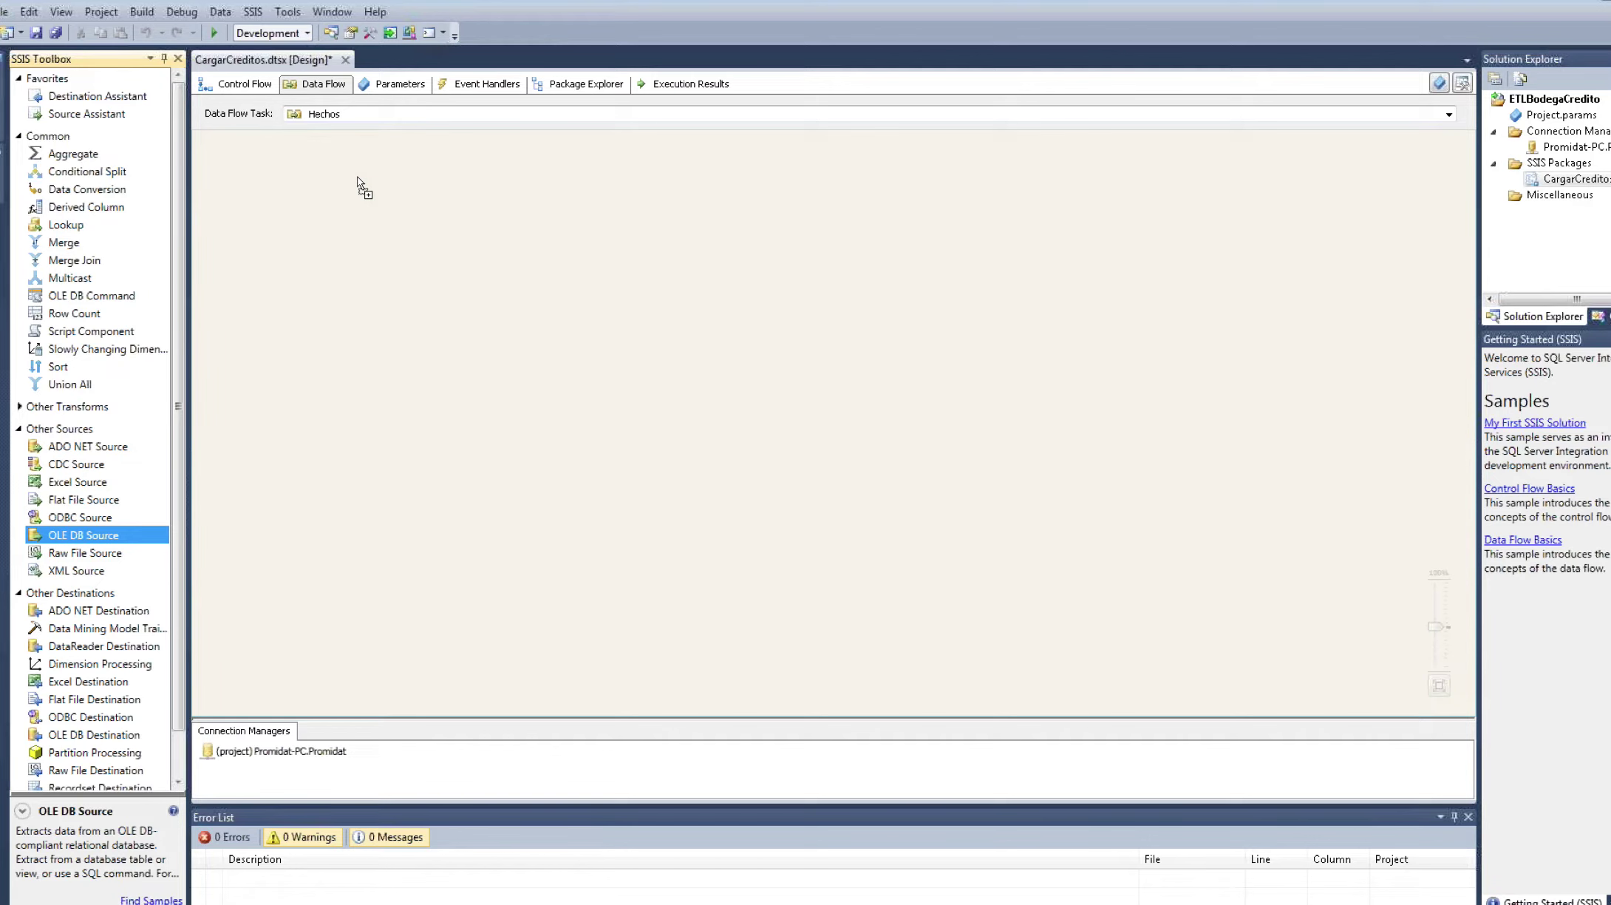
left_click_drag(357, 181, 359, 183)
double_click(425, 196)
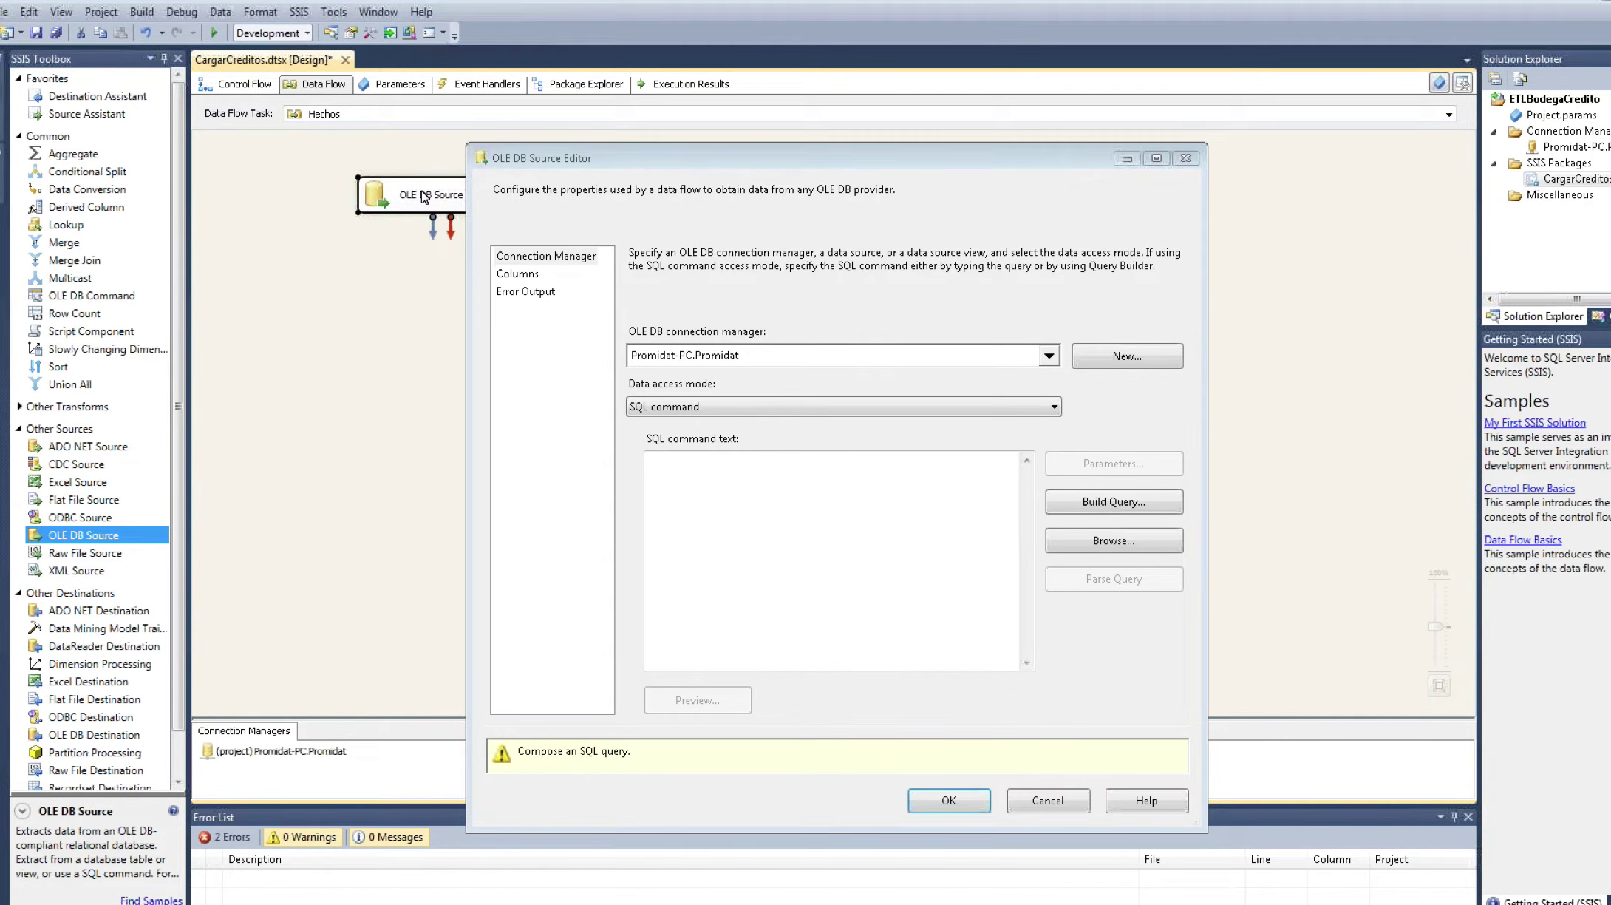
left_click(852, 508)
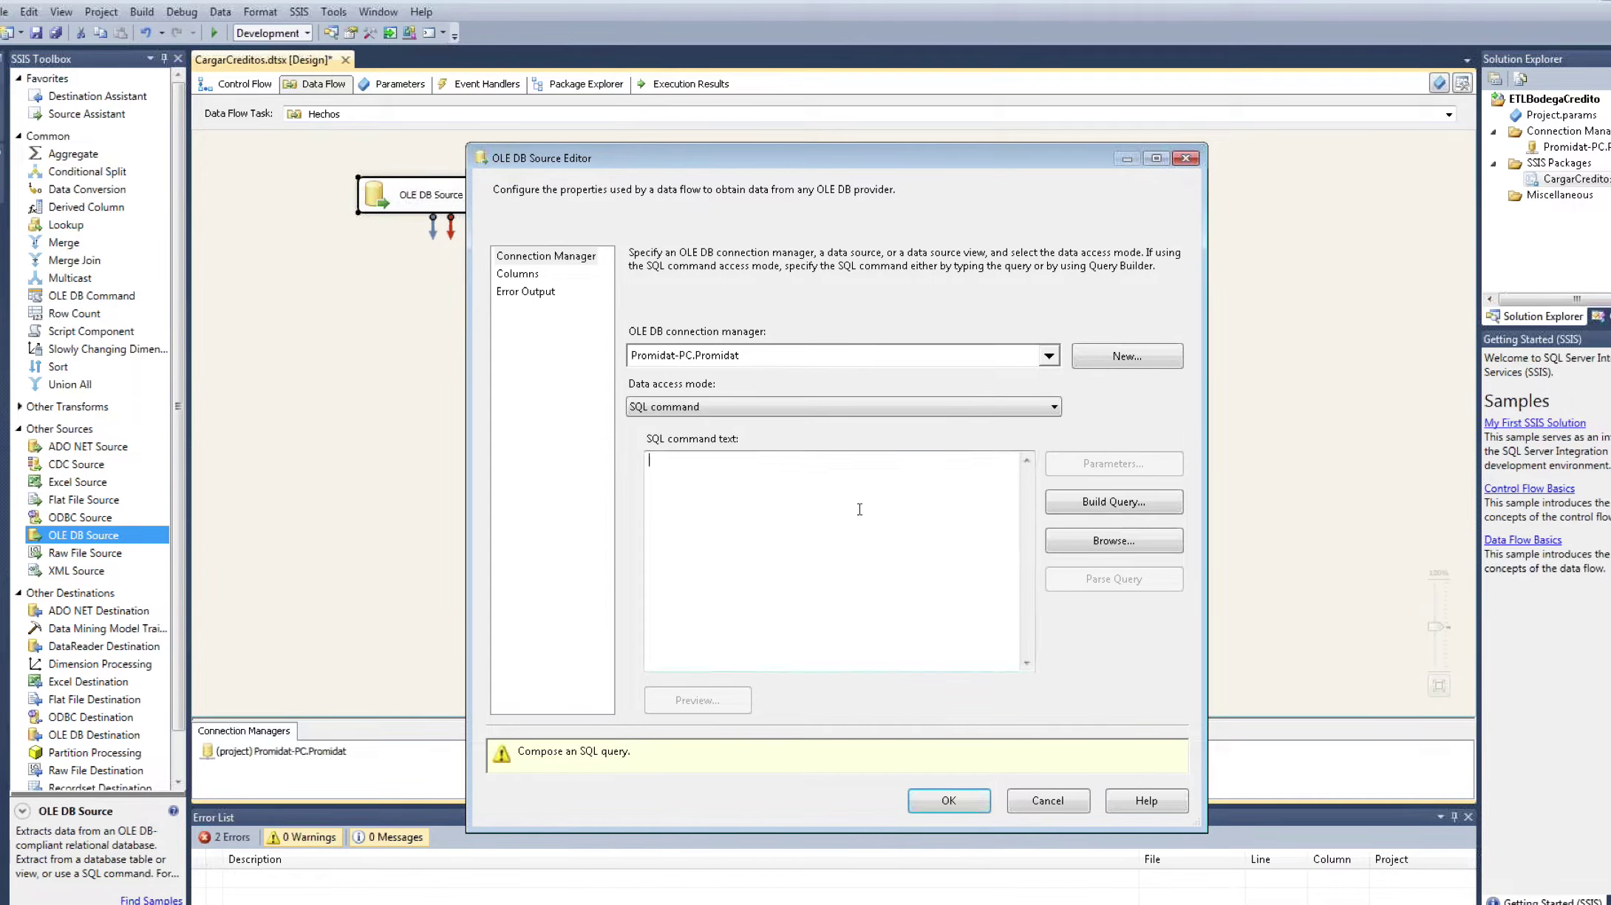
type("SELECT * fROM [Promidat].[dbo].[ST_Creditos] C where mes = '2013-01-31'")
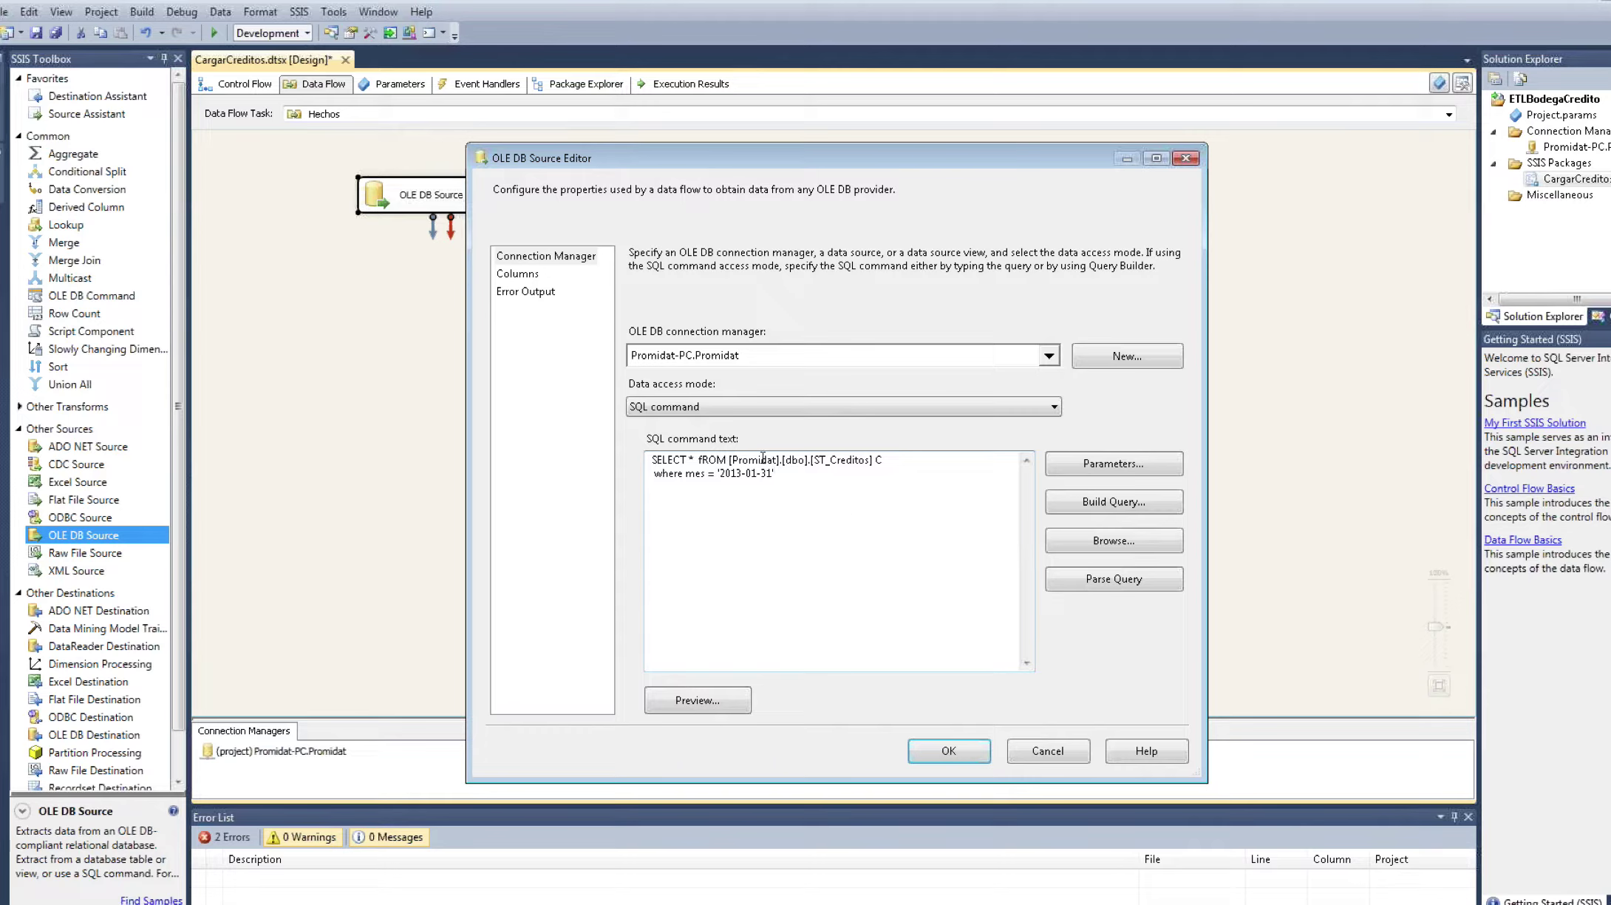
double_click(843, 460)
left_click(948, 750)
left_click_drag(428, 189, 380, 184)
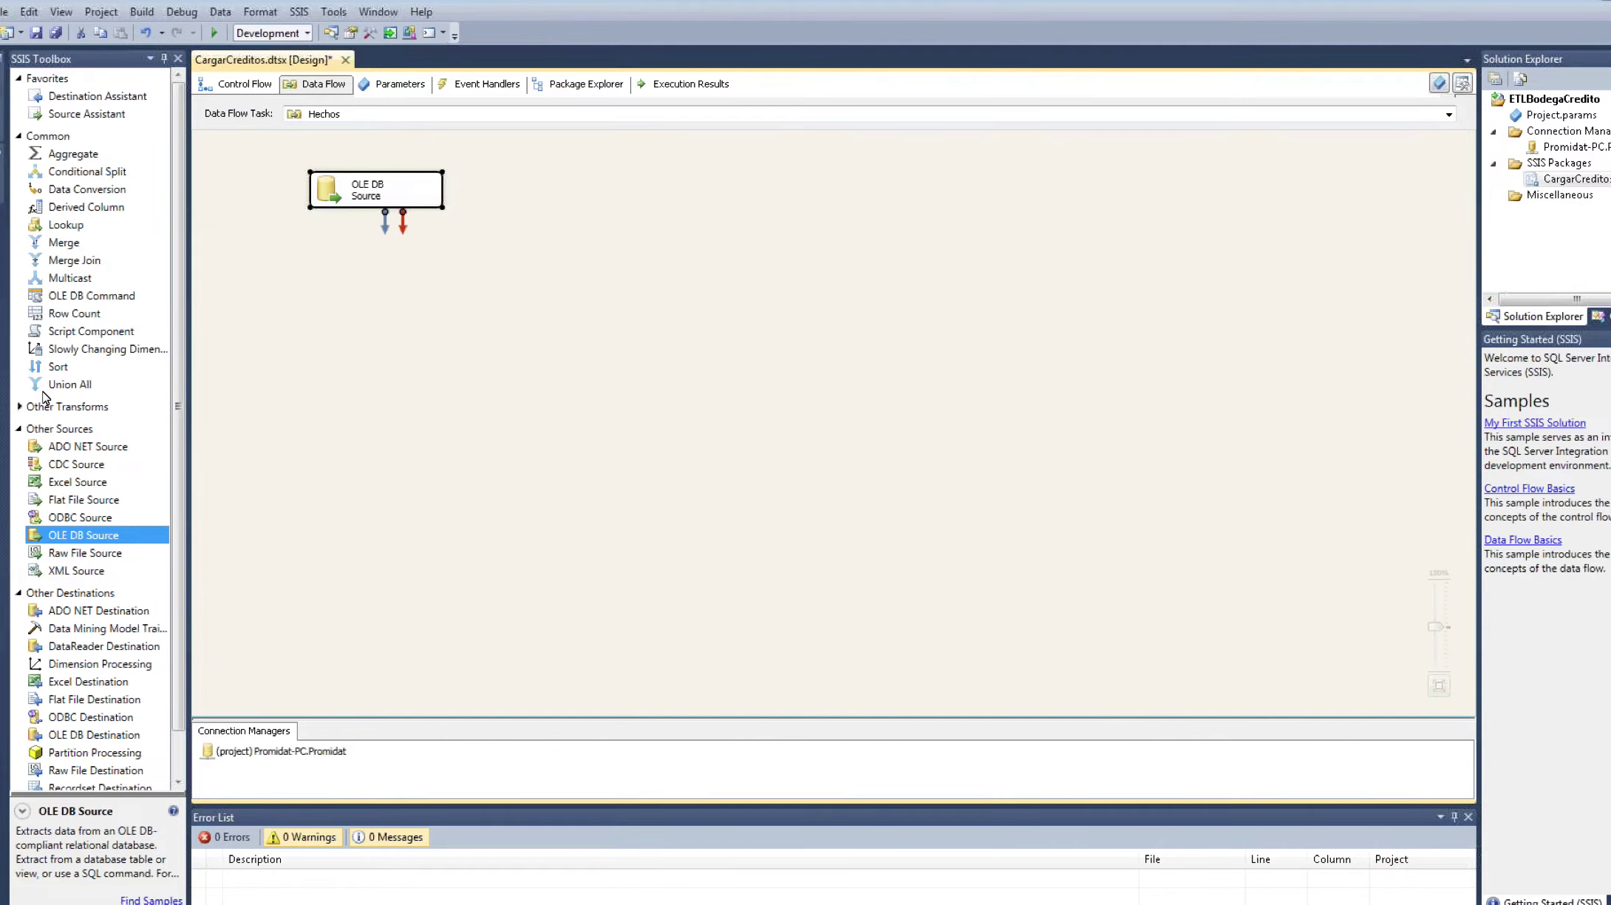
Step: Add a Lookup transformation beside the OLE DB Source and connect the source's output to it
key("alt+Tab")
left_click(1122, 181)
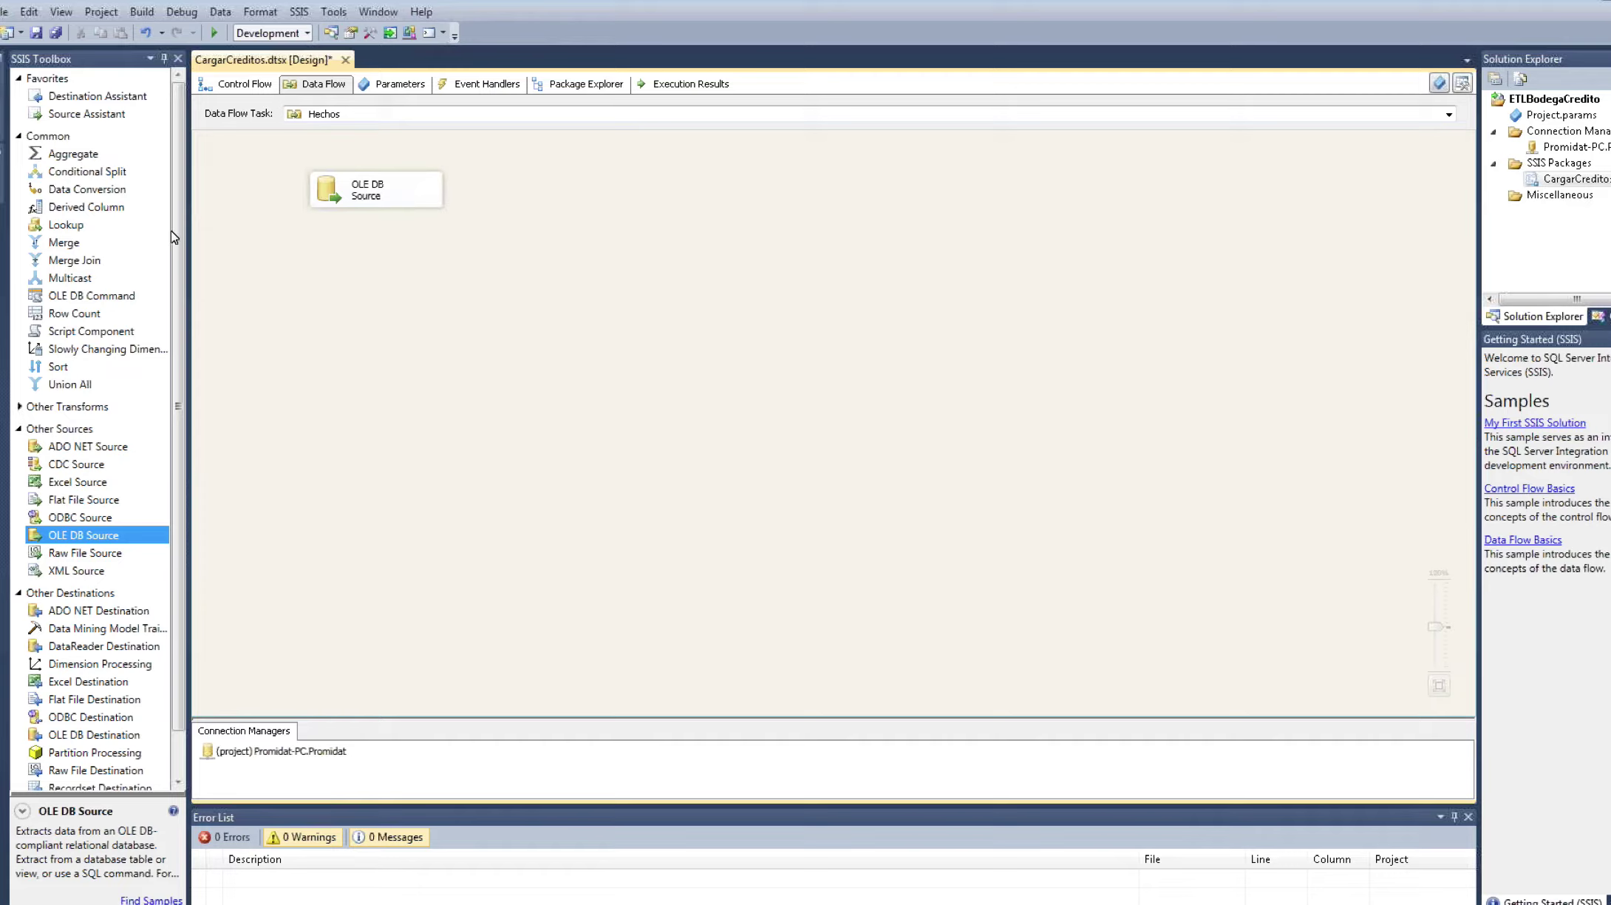
left_click(74, 226)
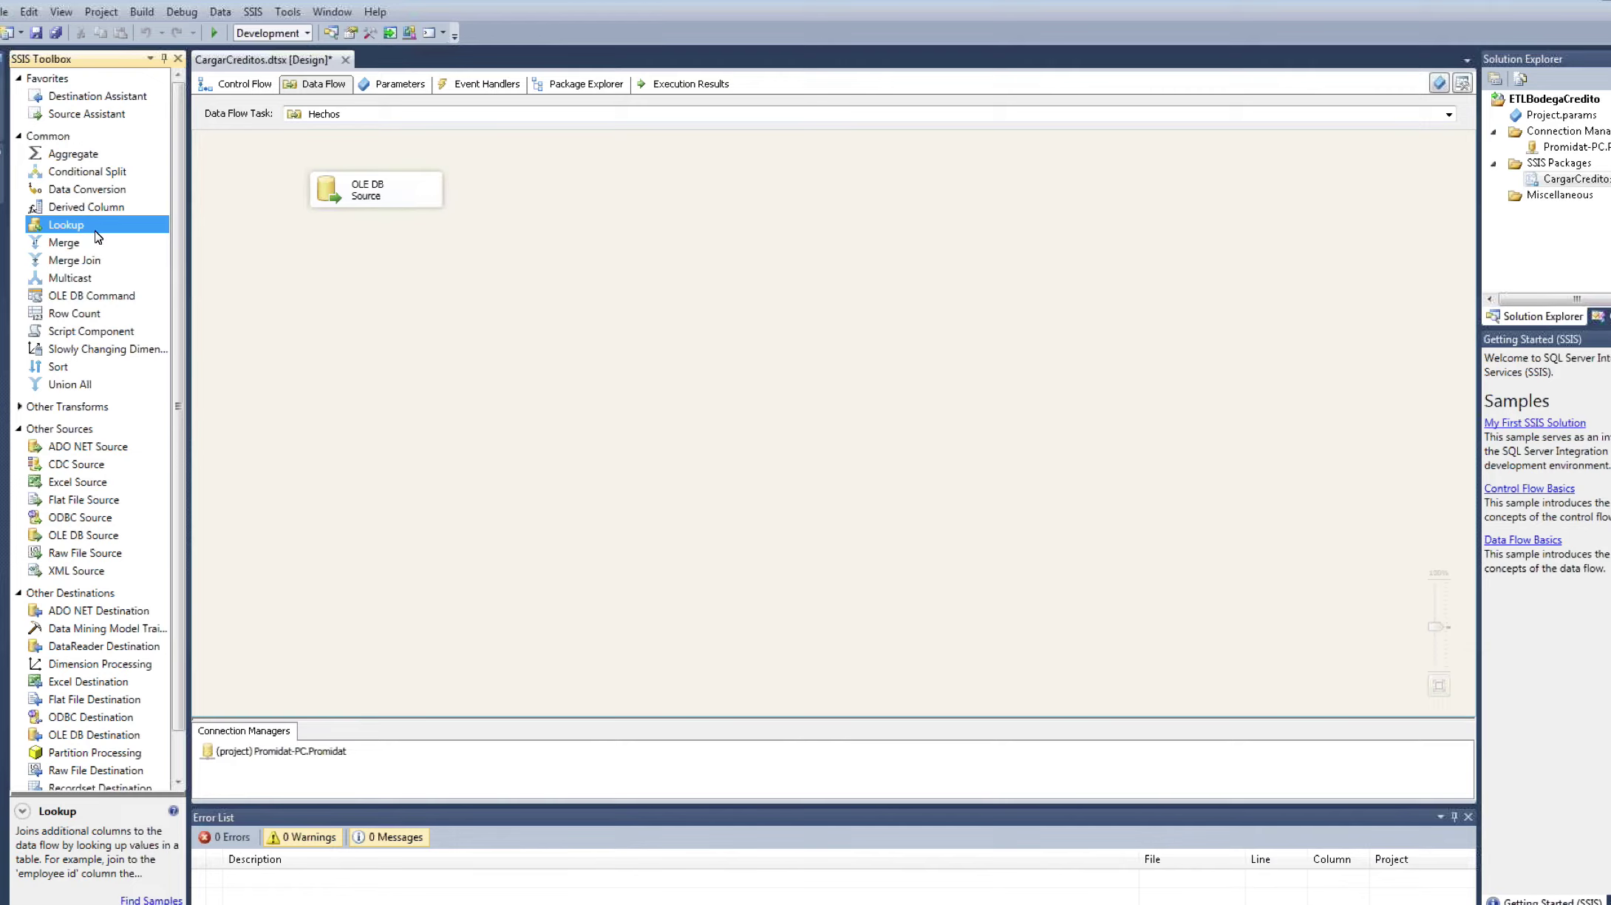
left_click_drag(77, 230, 597, 184)
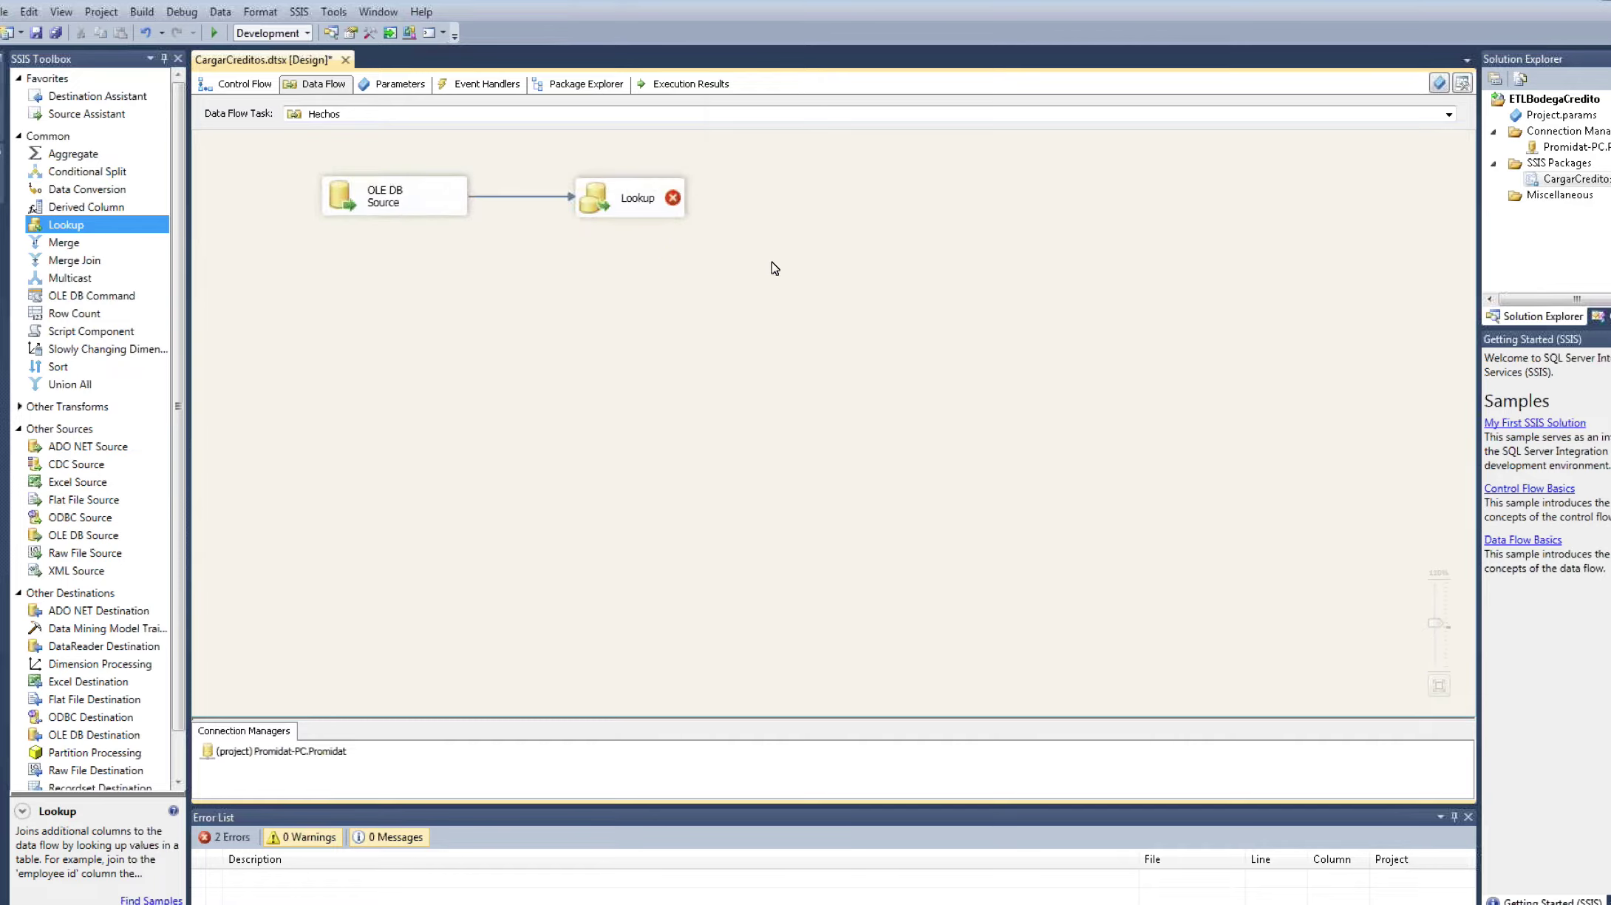
scroll(765, 277, "up", 3)
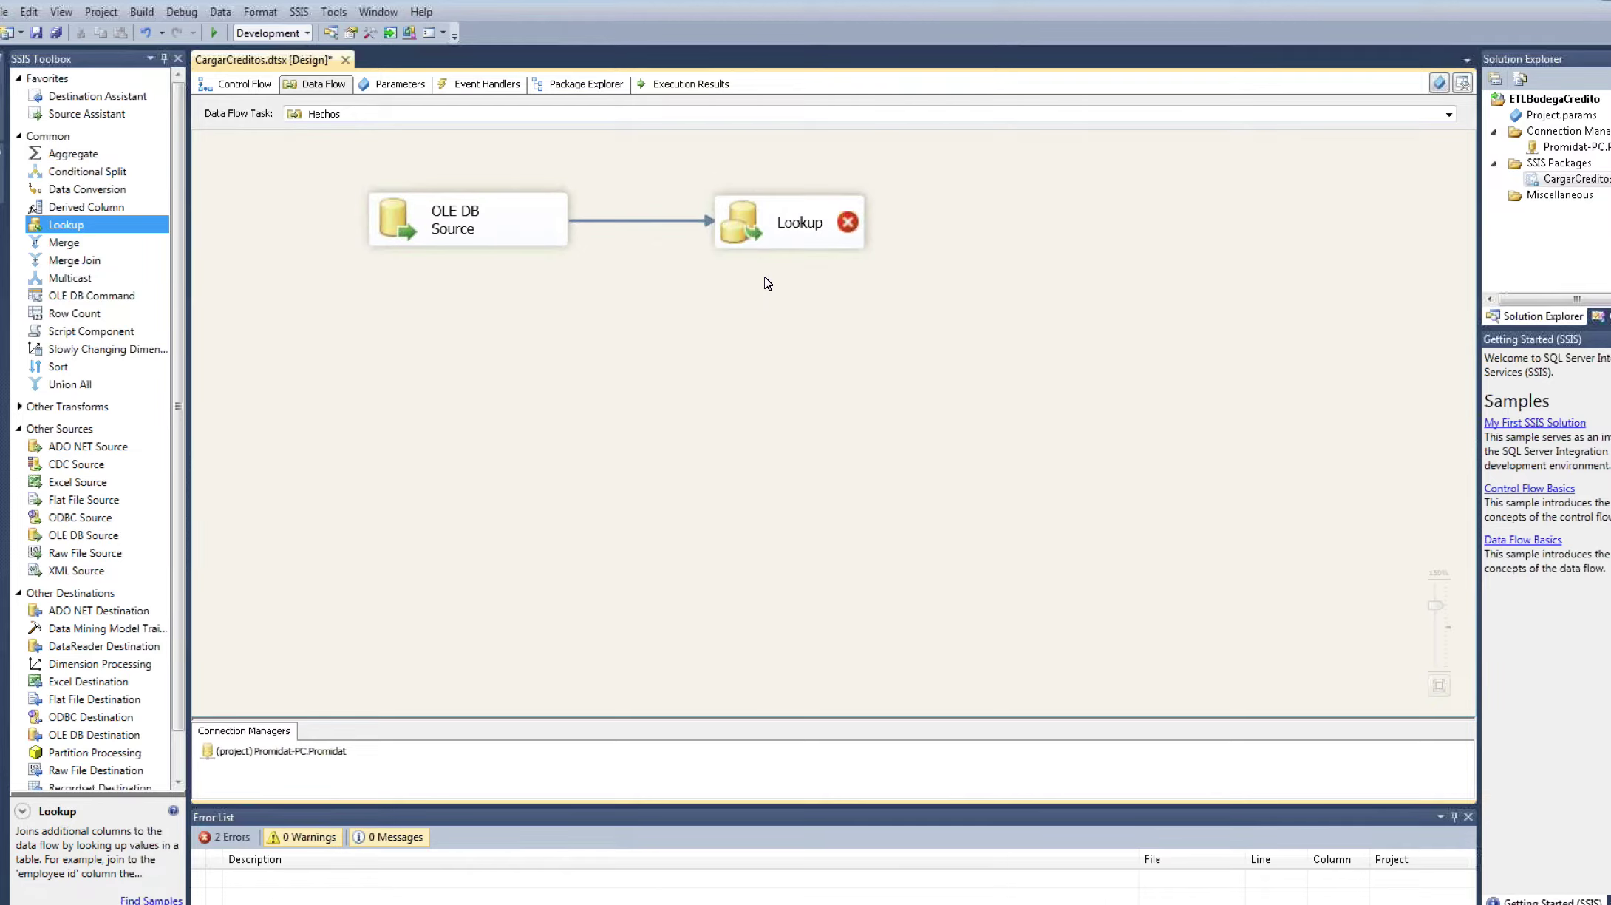
Step: Rename the Lookup transformation as BuscaClienteSK
left_click(789, 225)
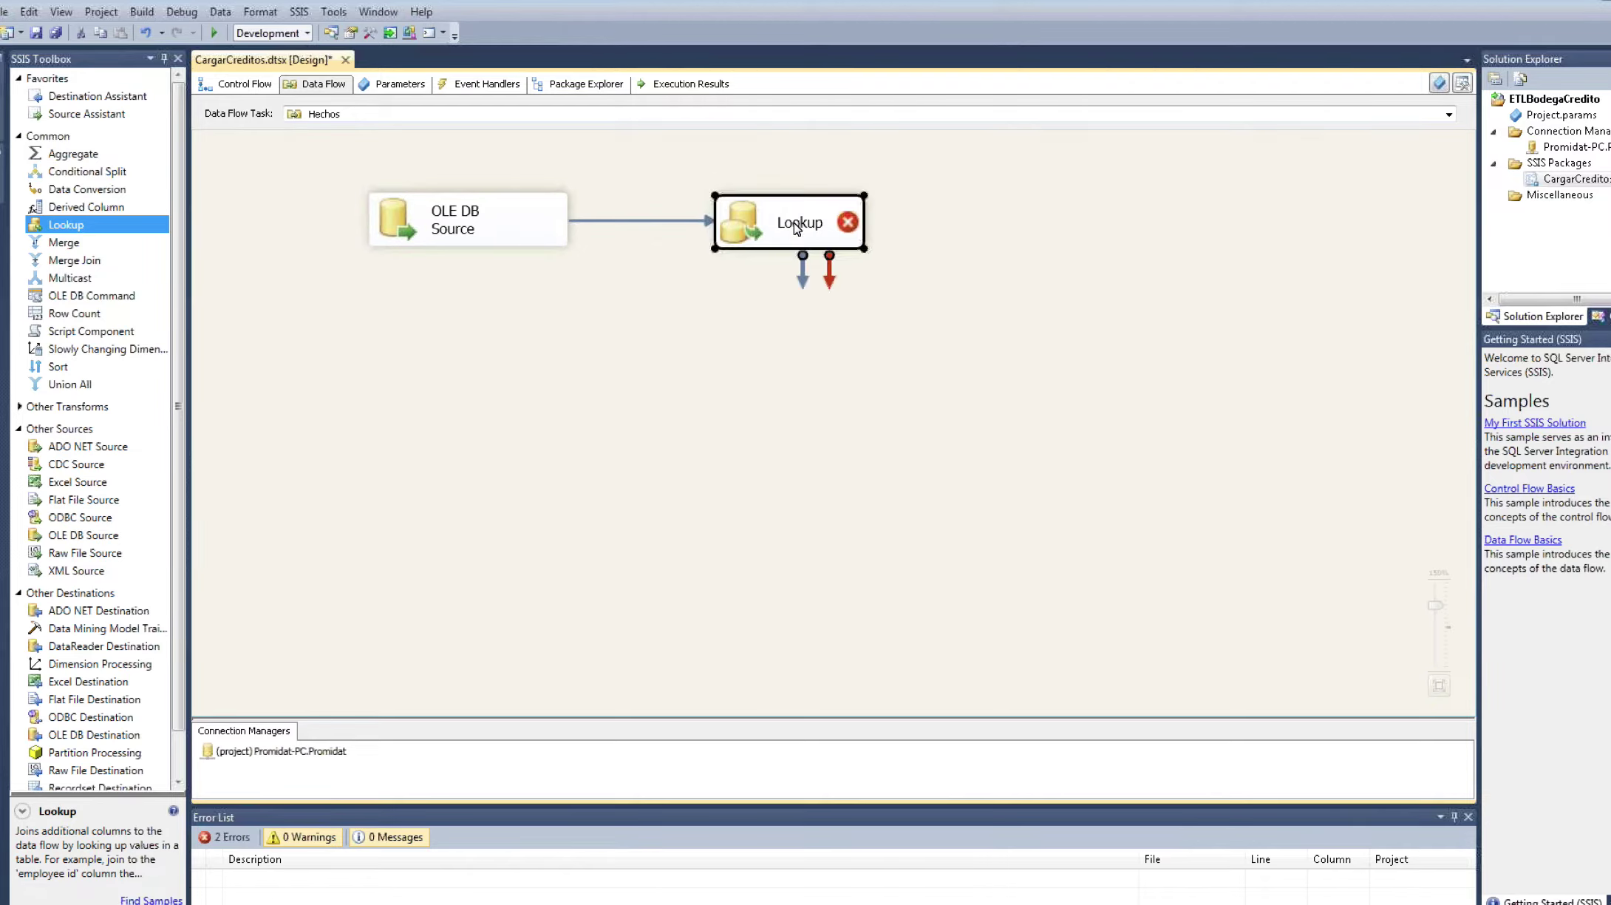
left_click(796, 227)
type("Busca")
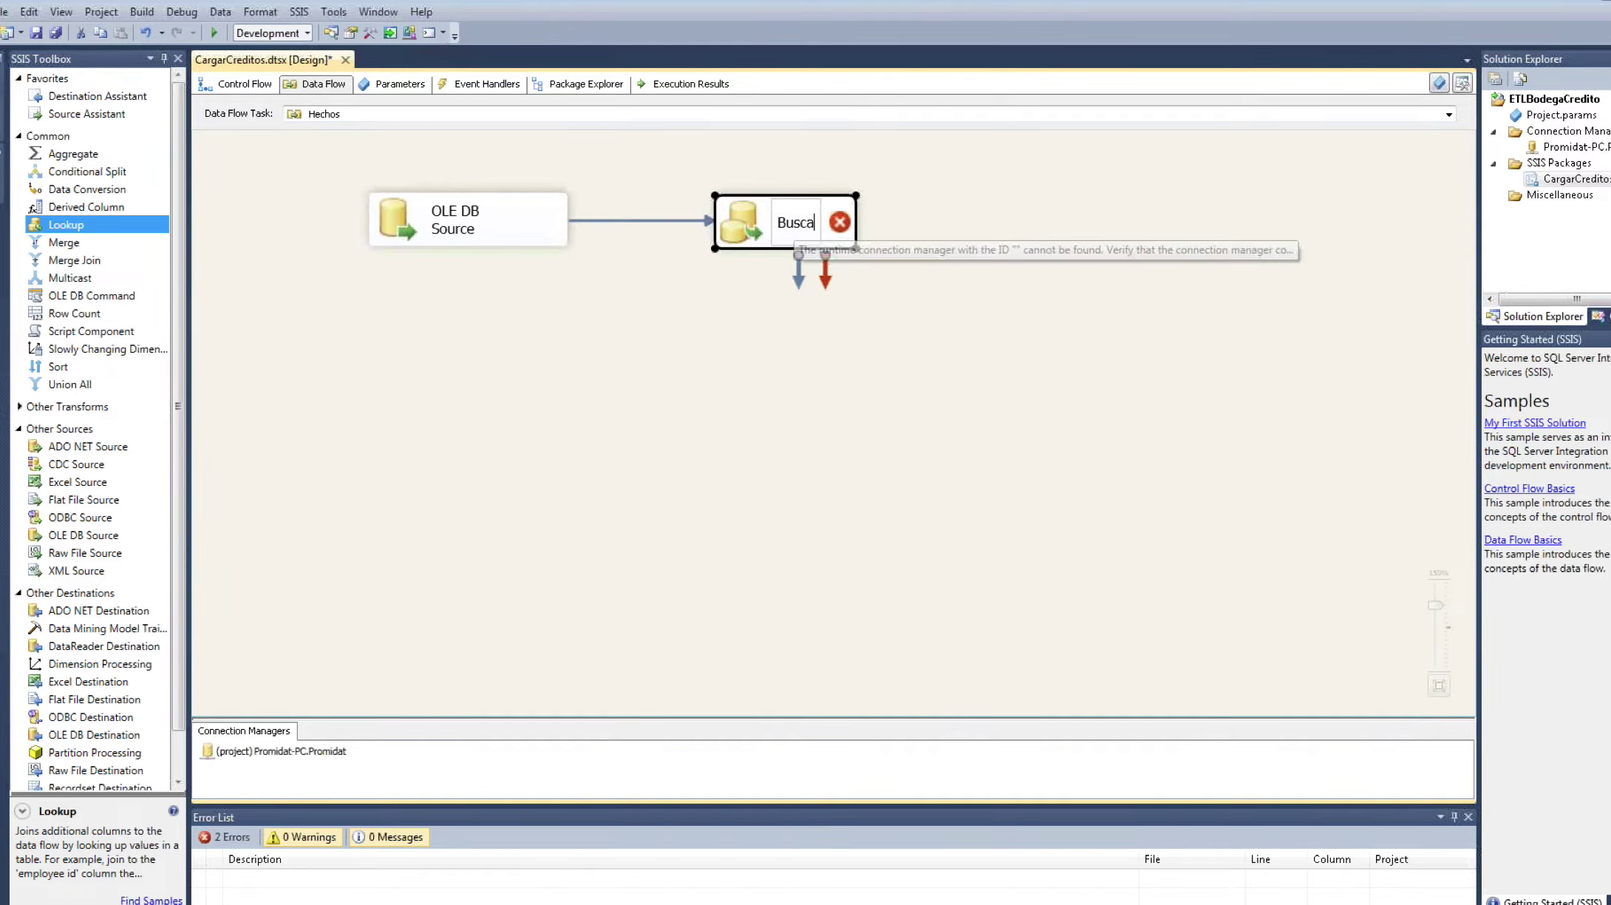
type("CLi")
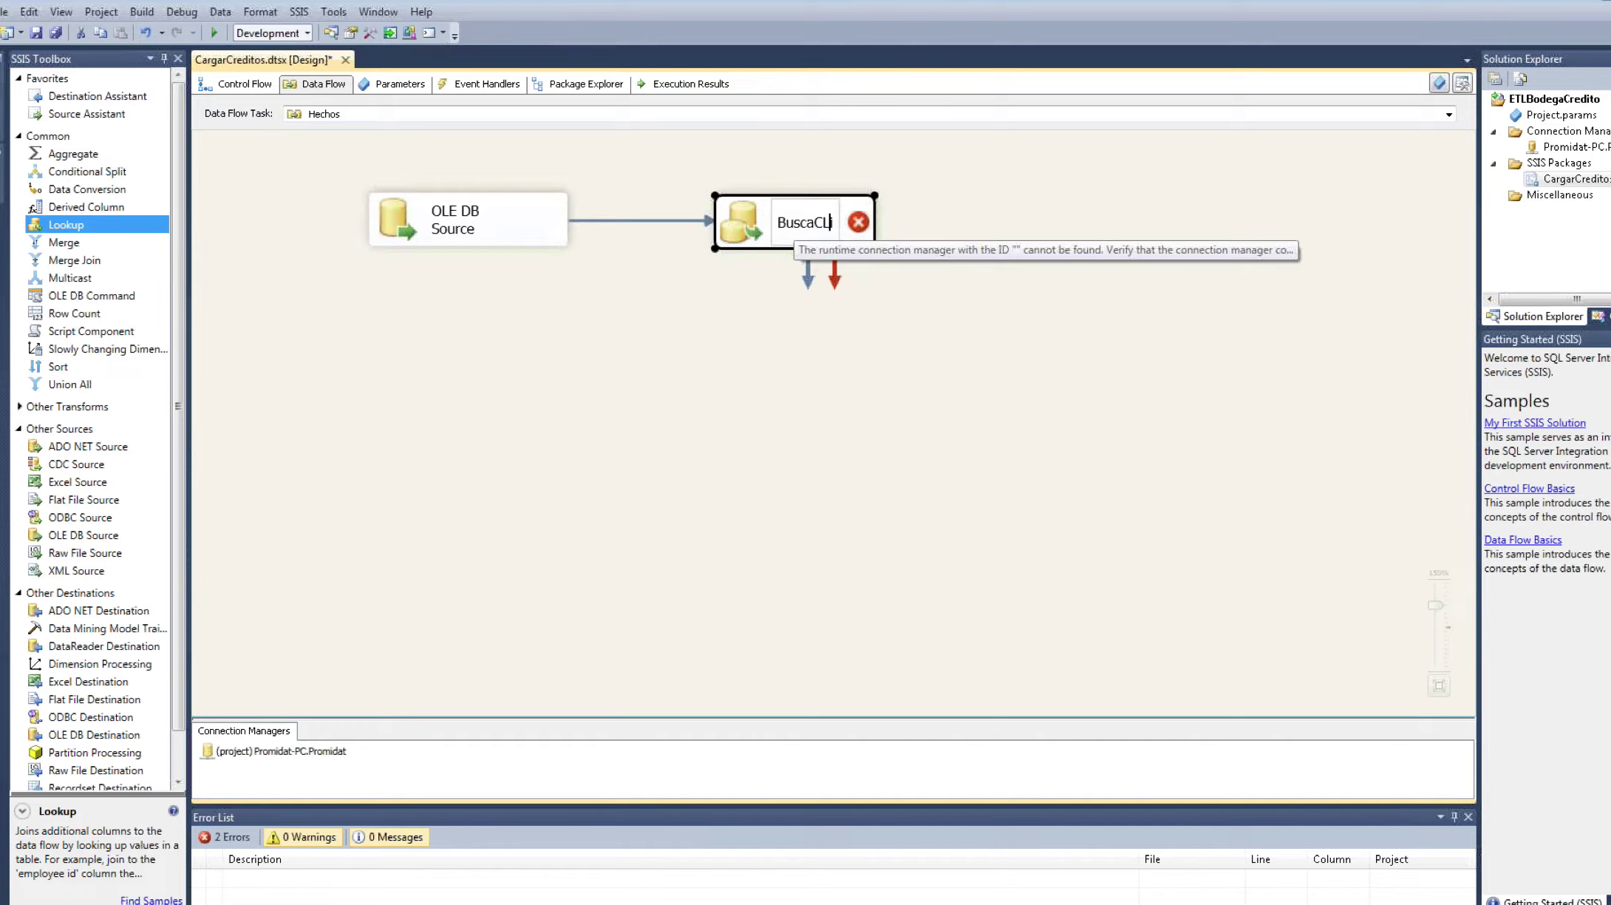
key("BackSpace")
key("BackSpace")
type("lienteSK")
key("Return")
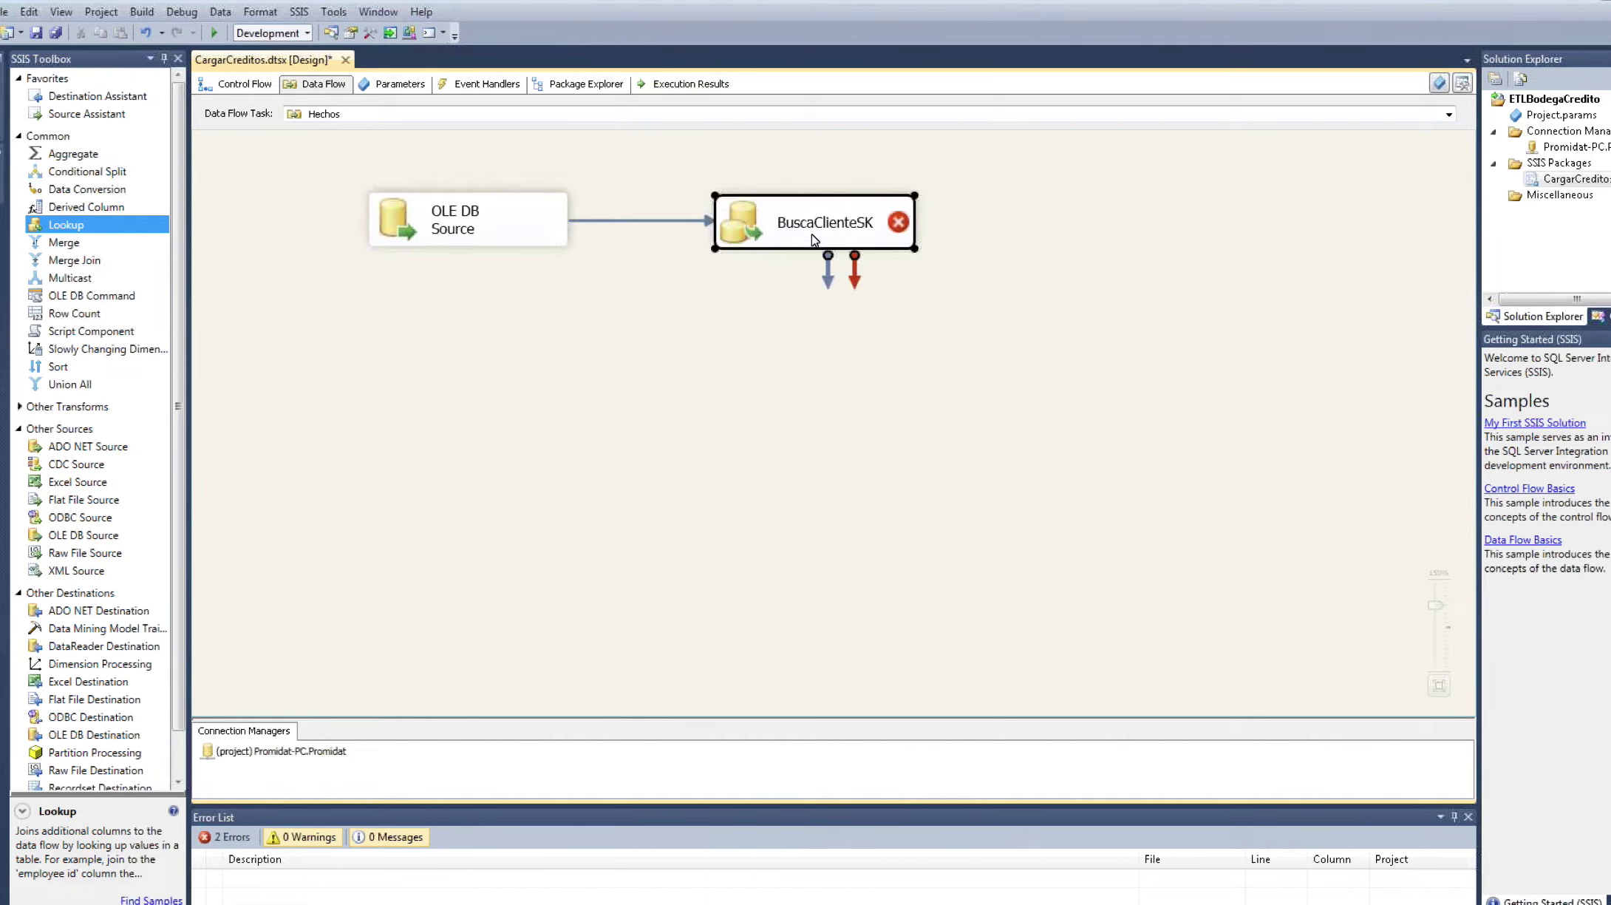
Step: Set [dbo].[Dim_Cliente] as the reference table of the BuscaClienteSK lookup
double_click(813, 239)
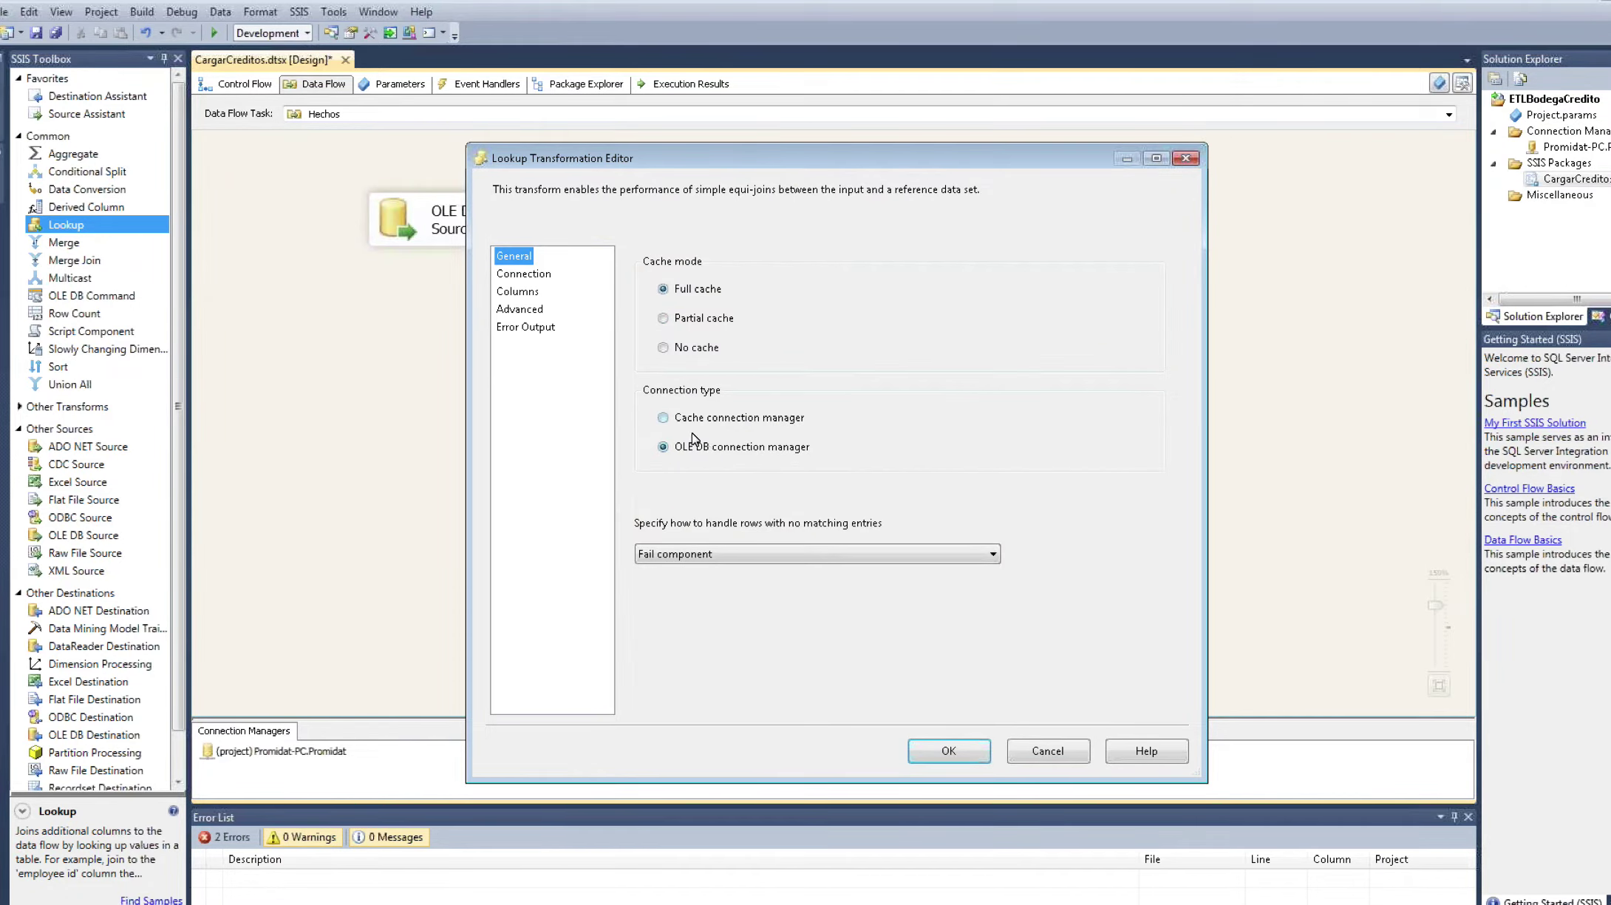
left_click(570, 274)
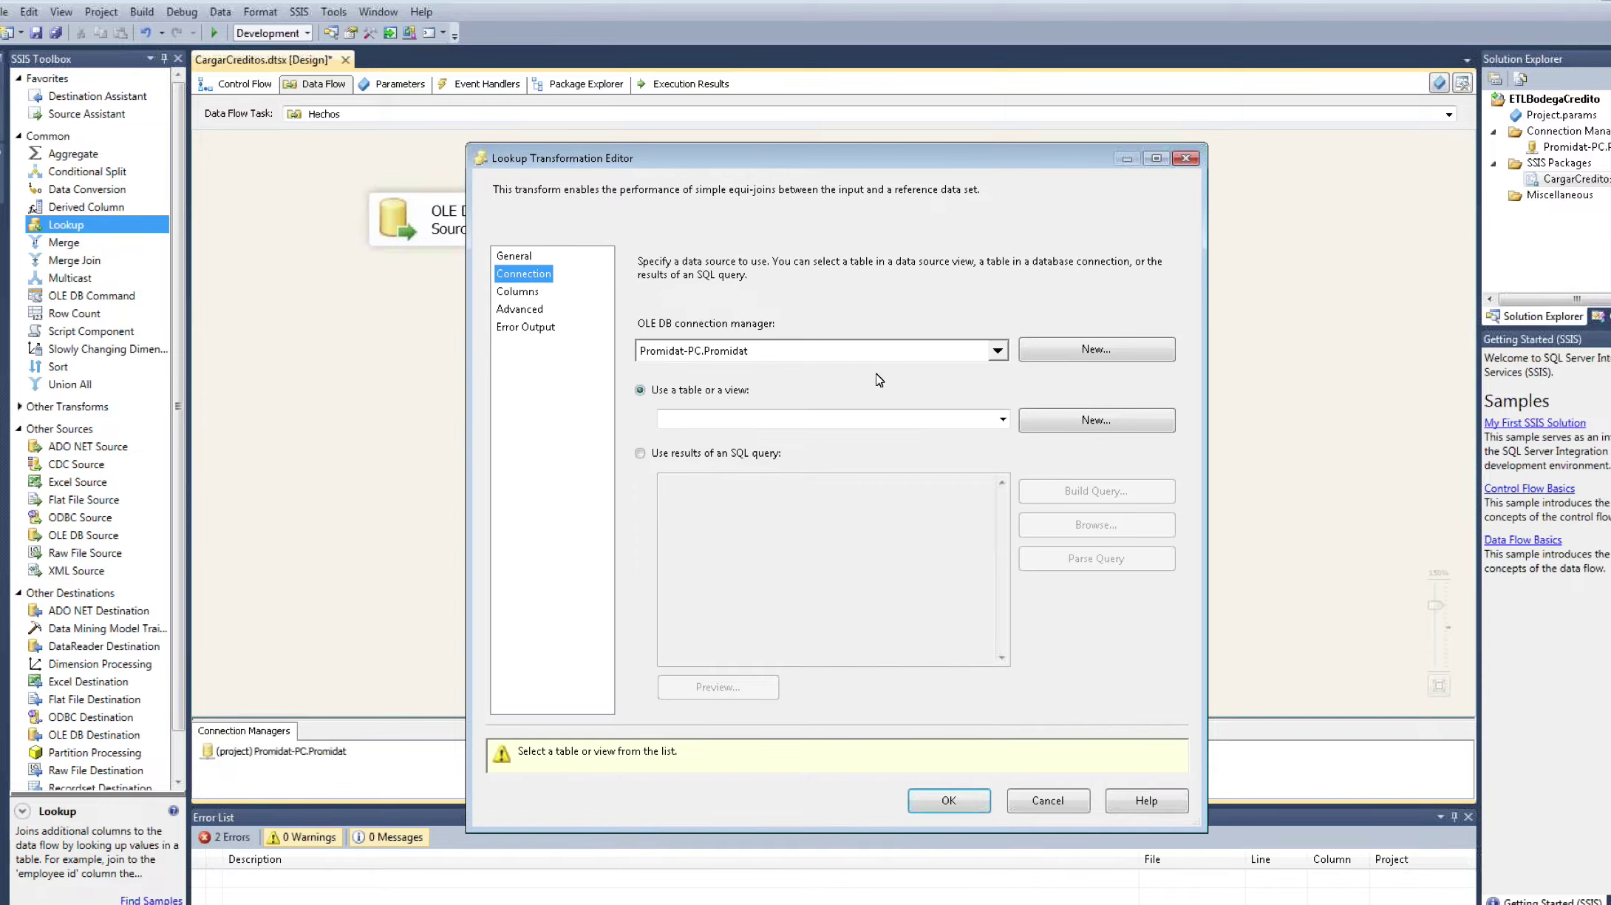
left_click(1003, 421)
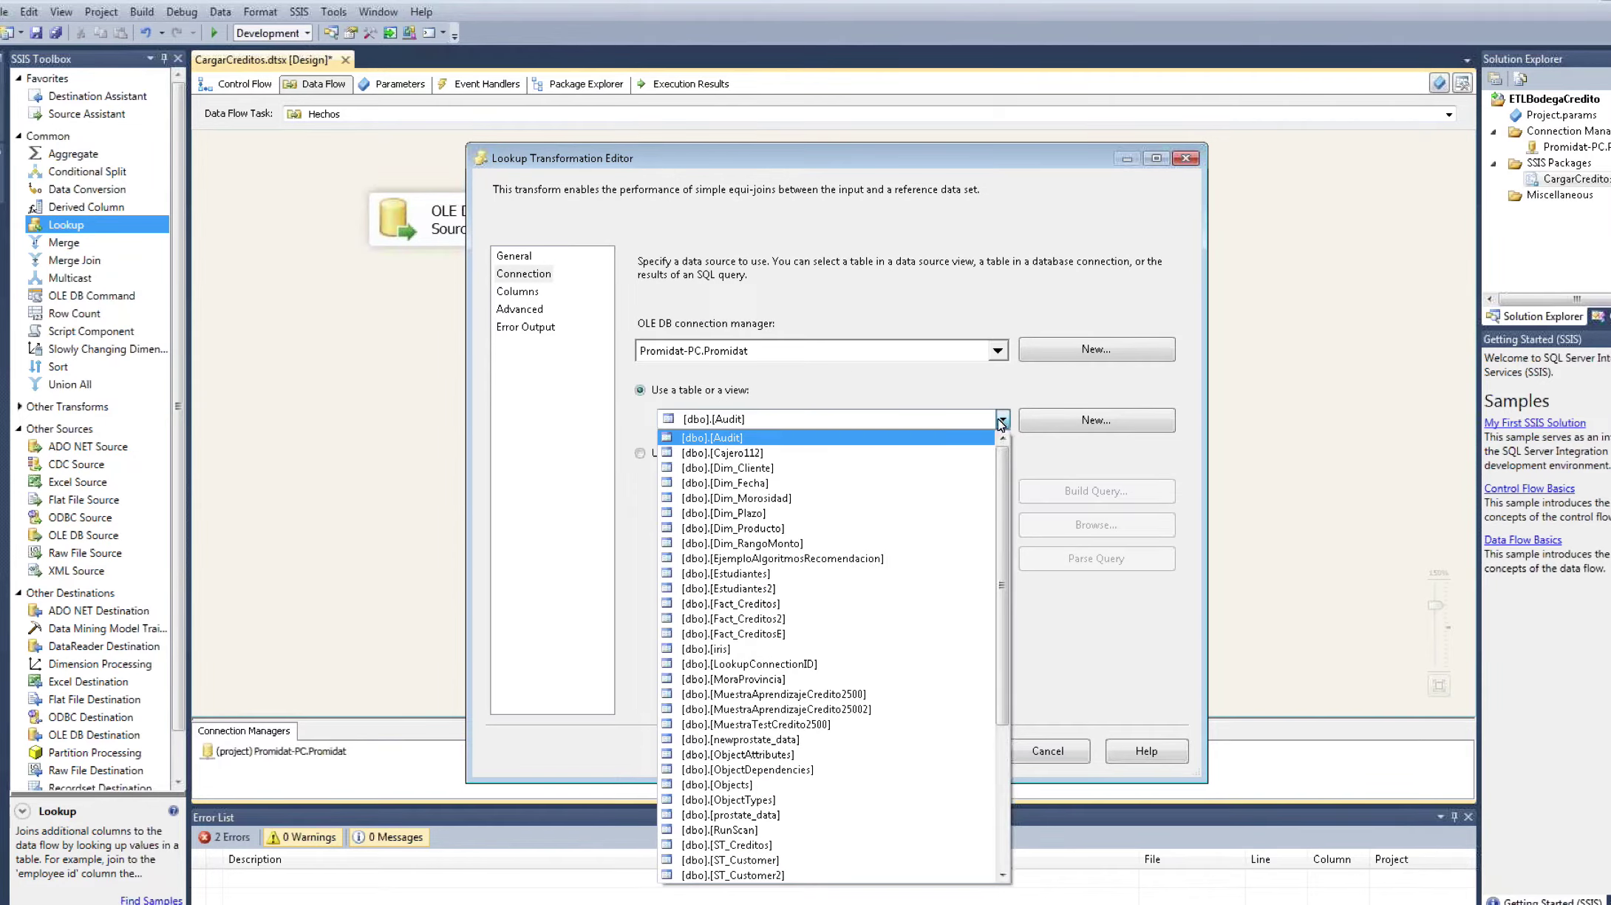
left_click(779, 468)
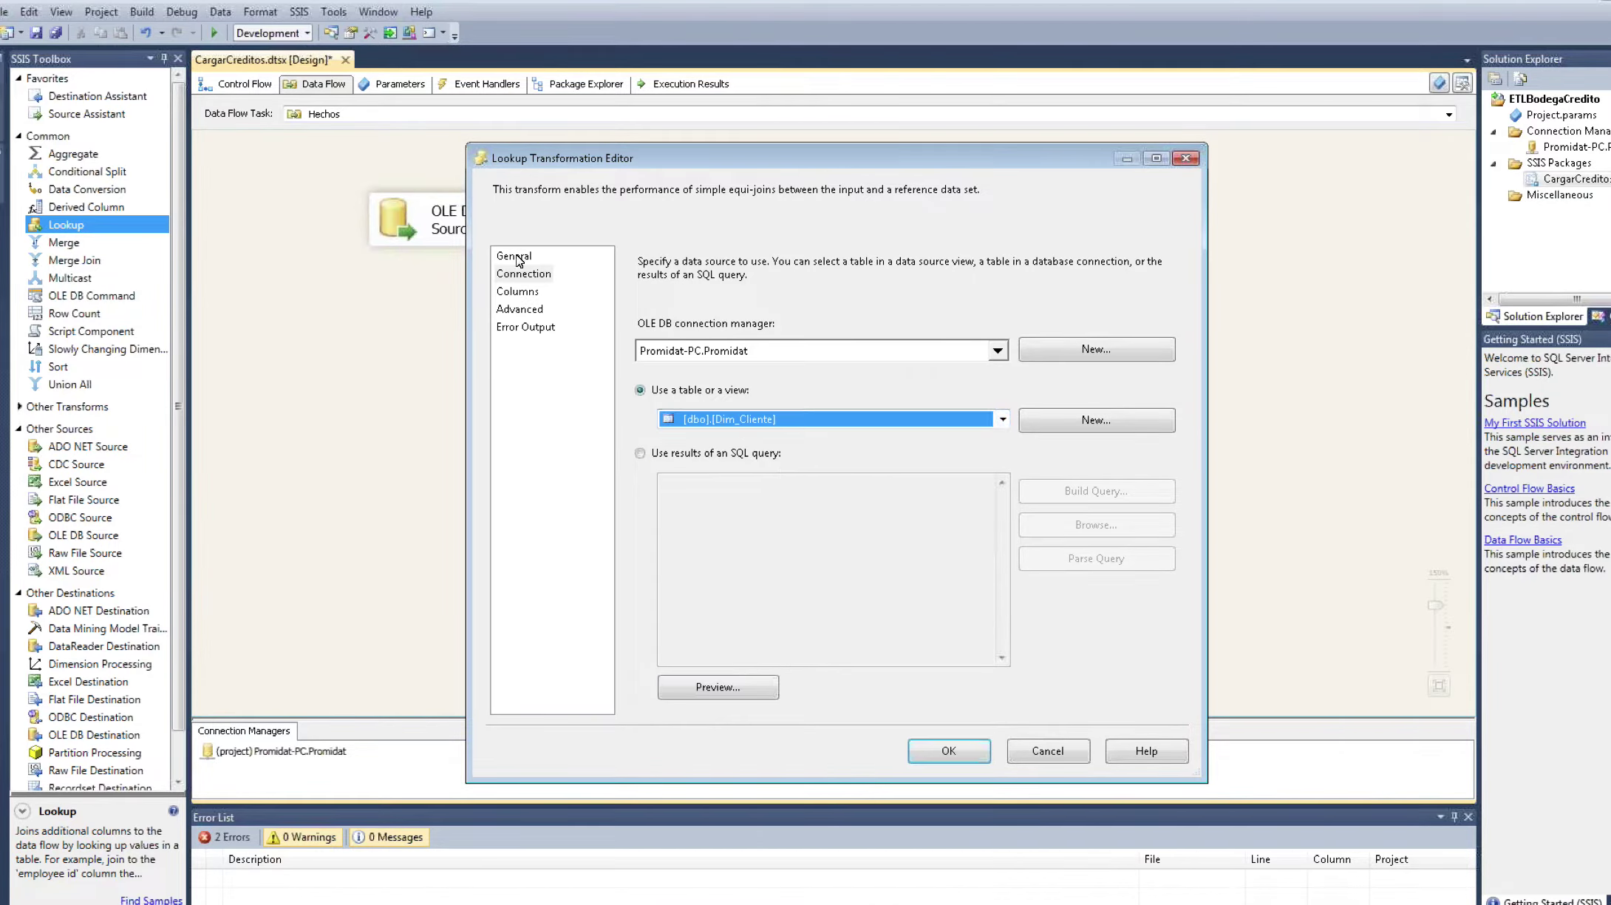
Step: In BuscaClienteSK, map input ClienteID to lookup column Cliente_ID and return Cliente_SK as a new column
left_click(517, 296)
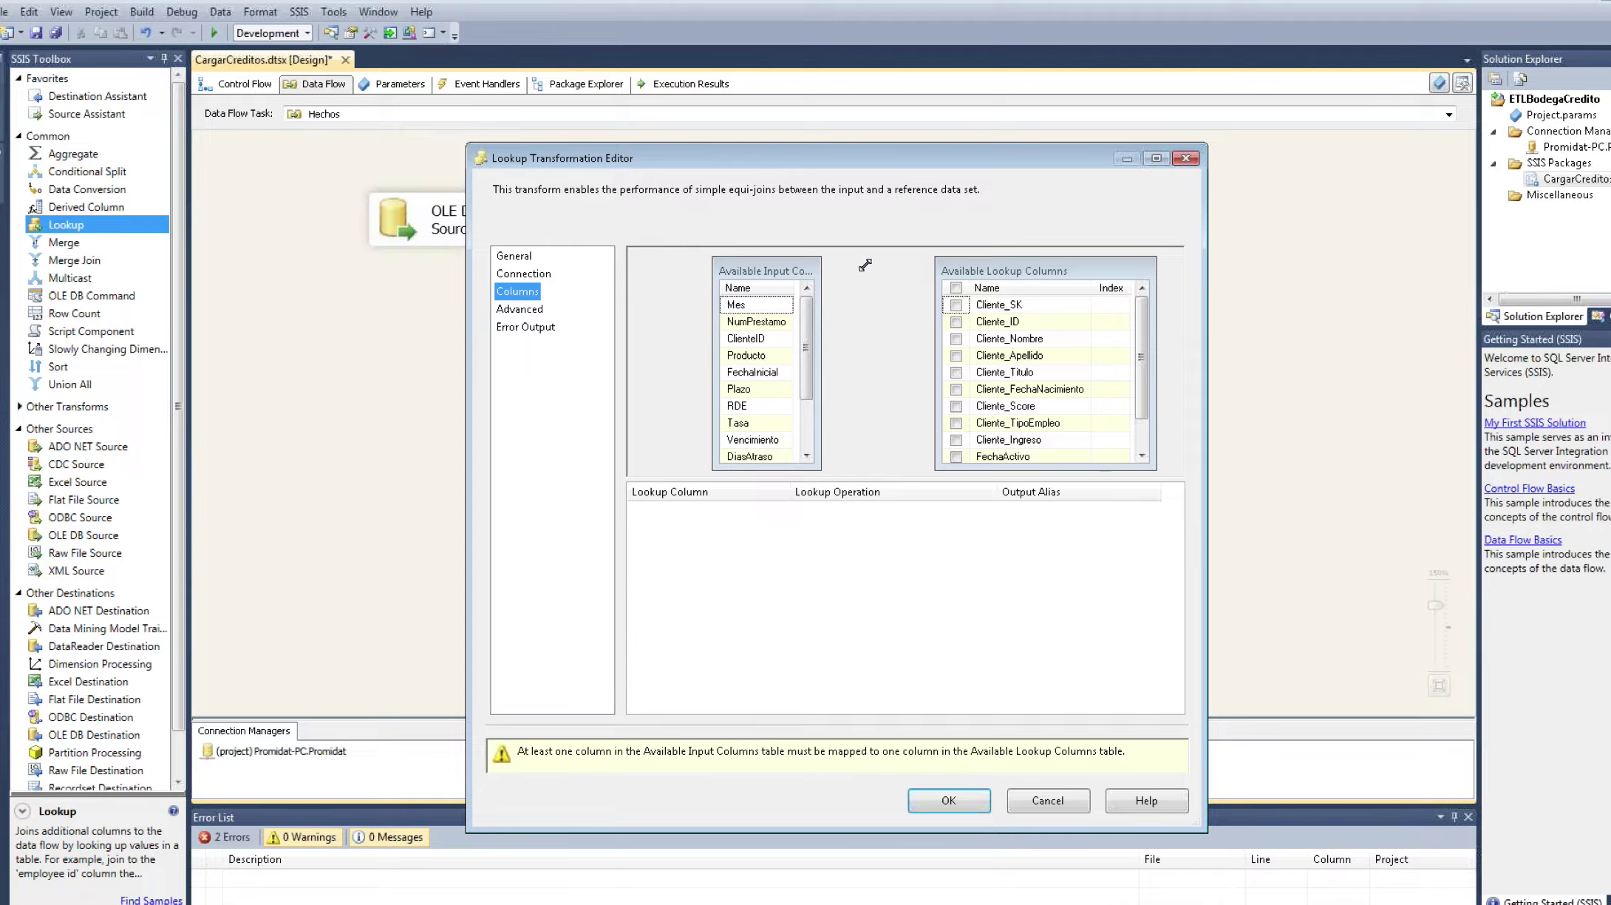
left_click_drag(867, 267, 864, 269)
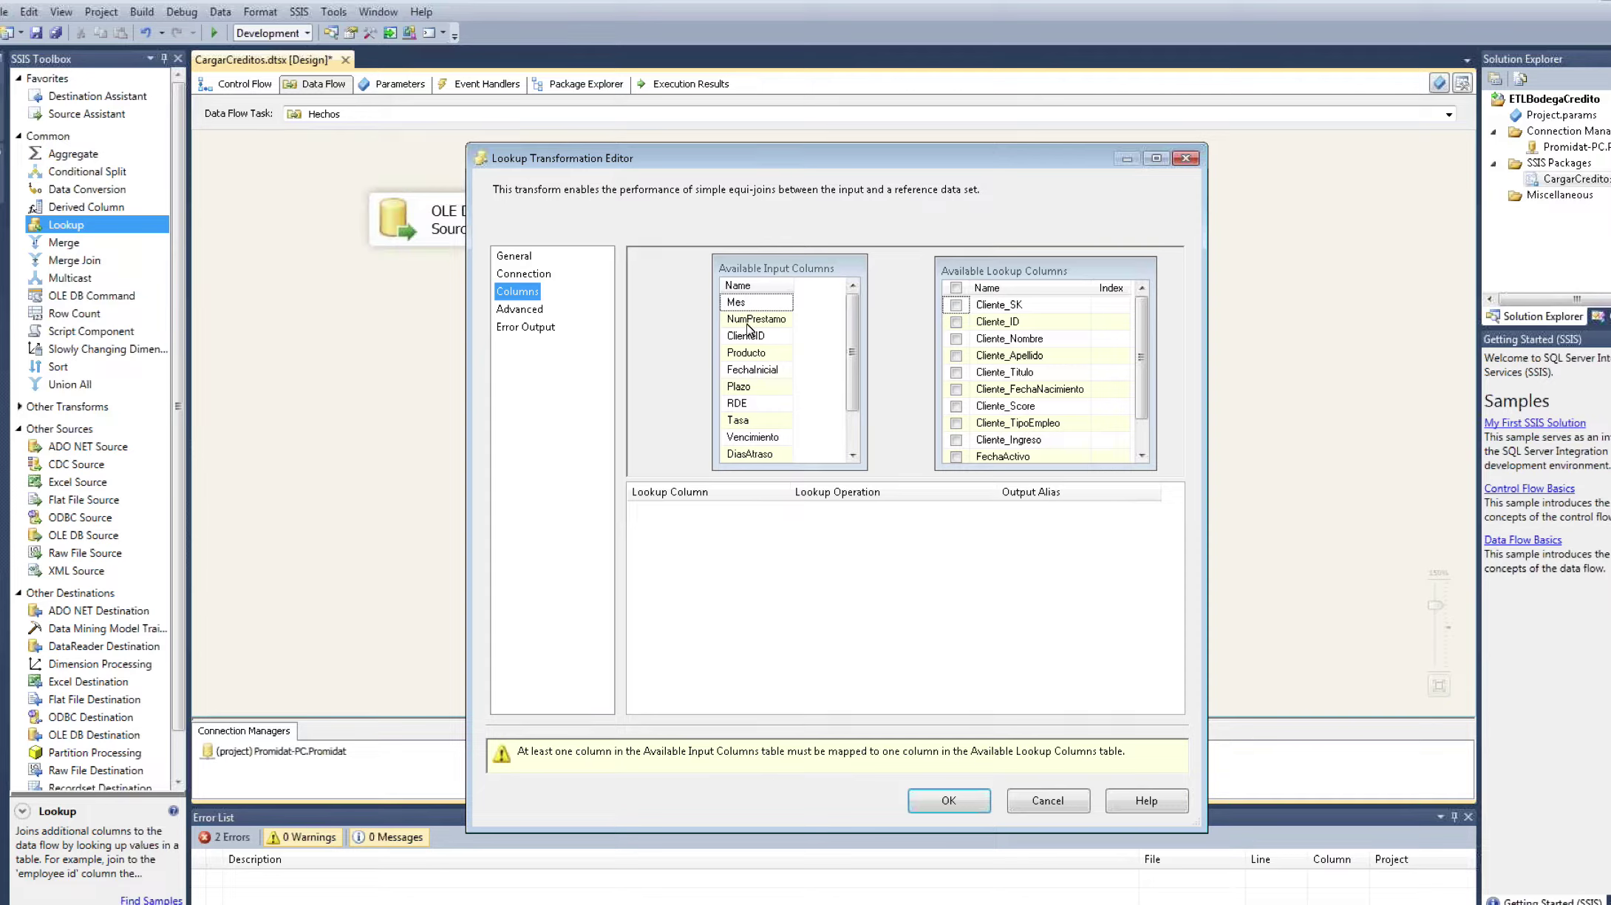
left_click_drag(953, 320, 965, 320)
mouse_move(788, 350)
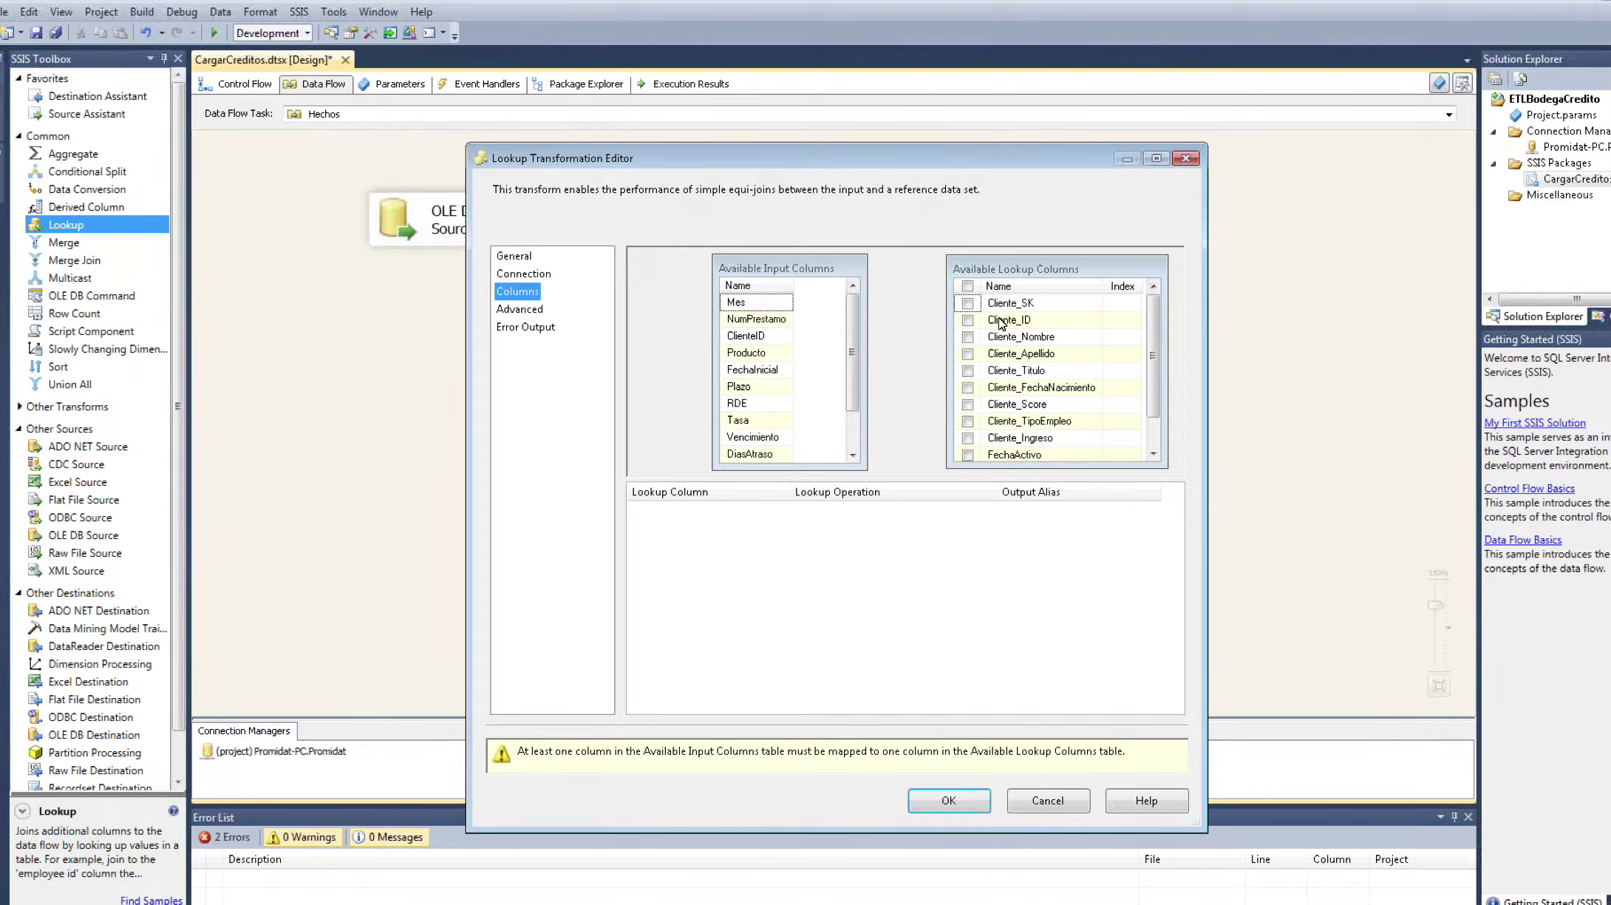
mouse_move(1003, 322)
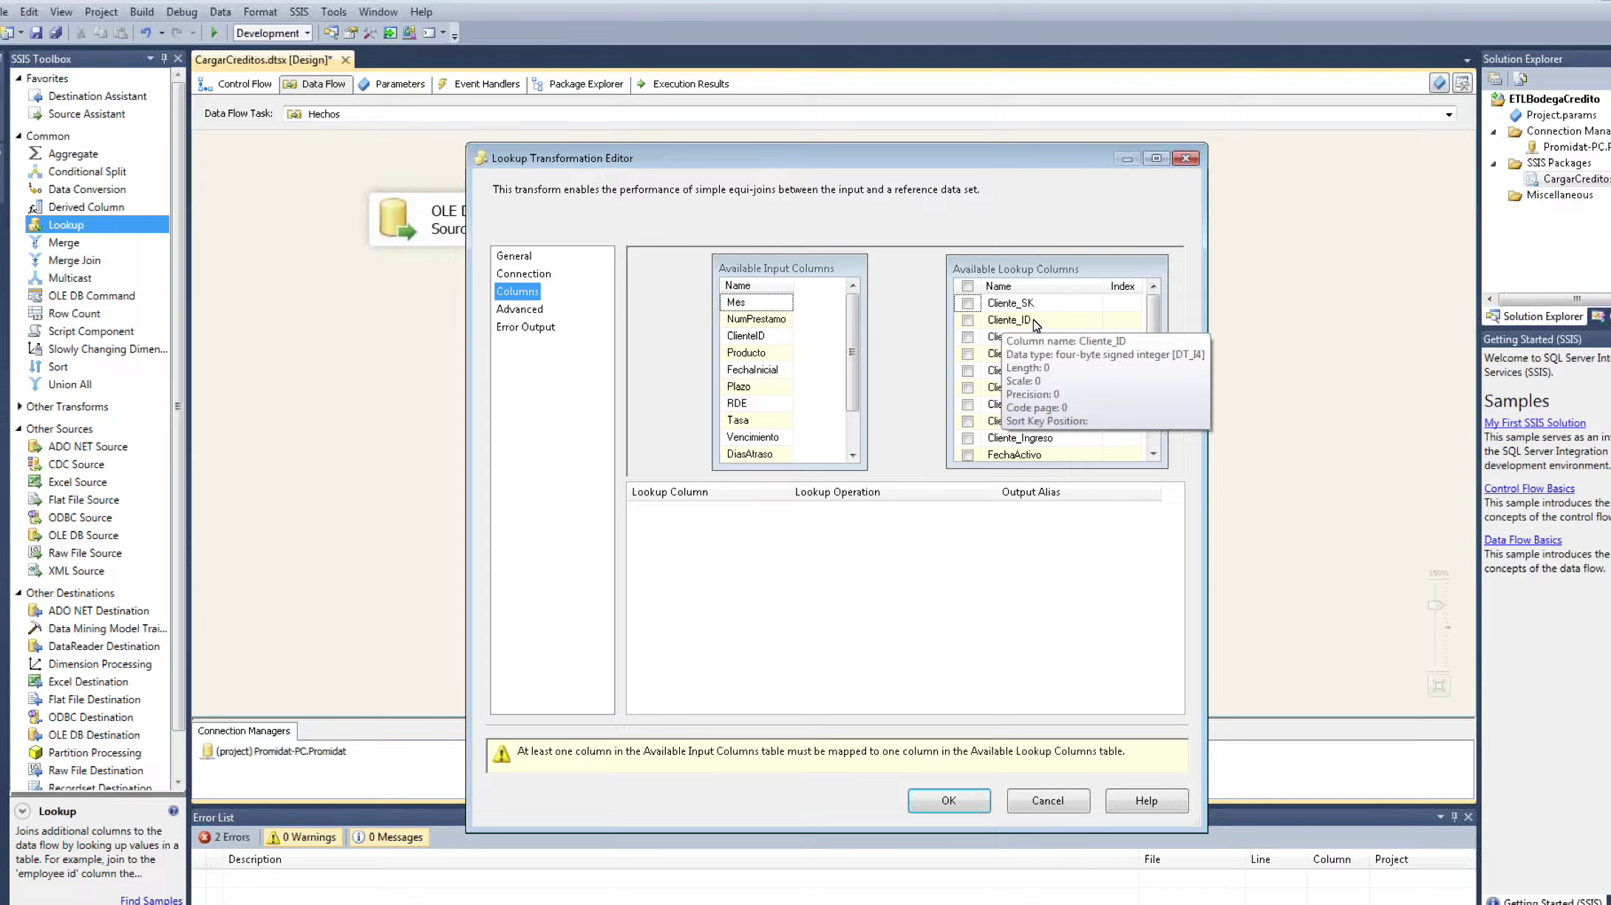
left_click_drag(769, 335, 1024, 320)
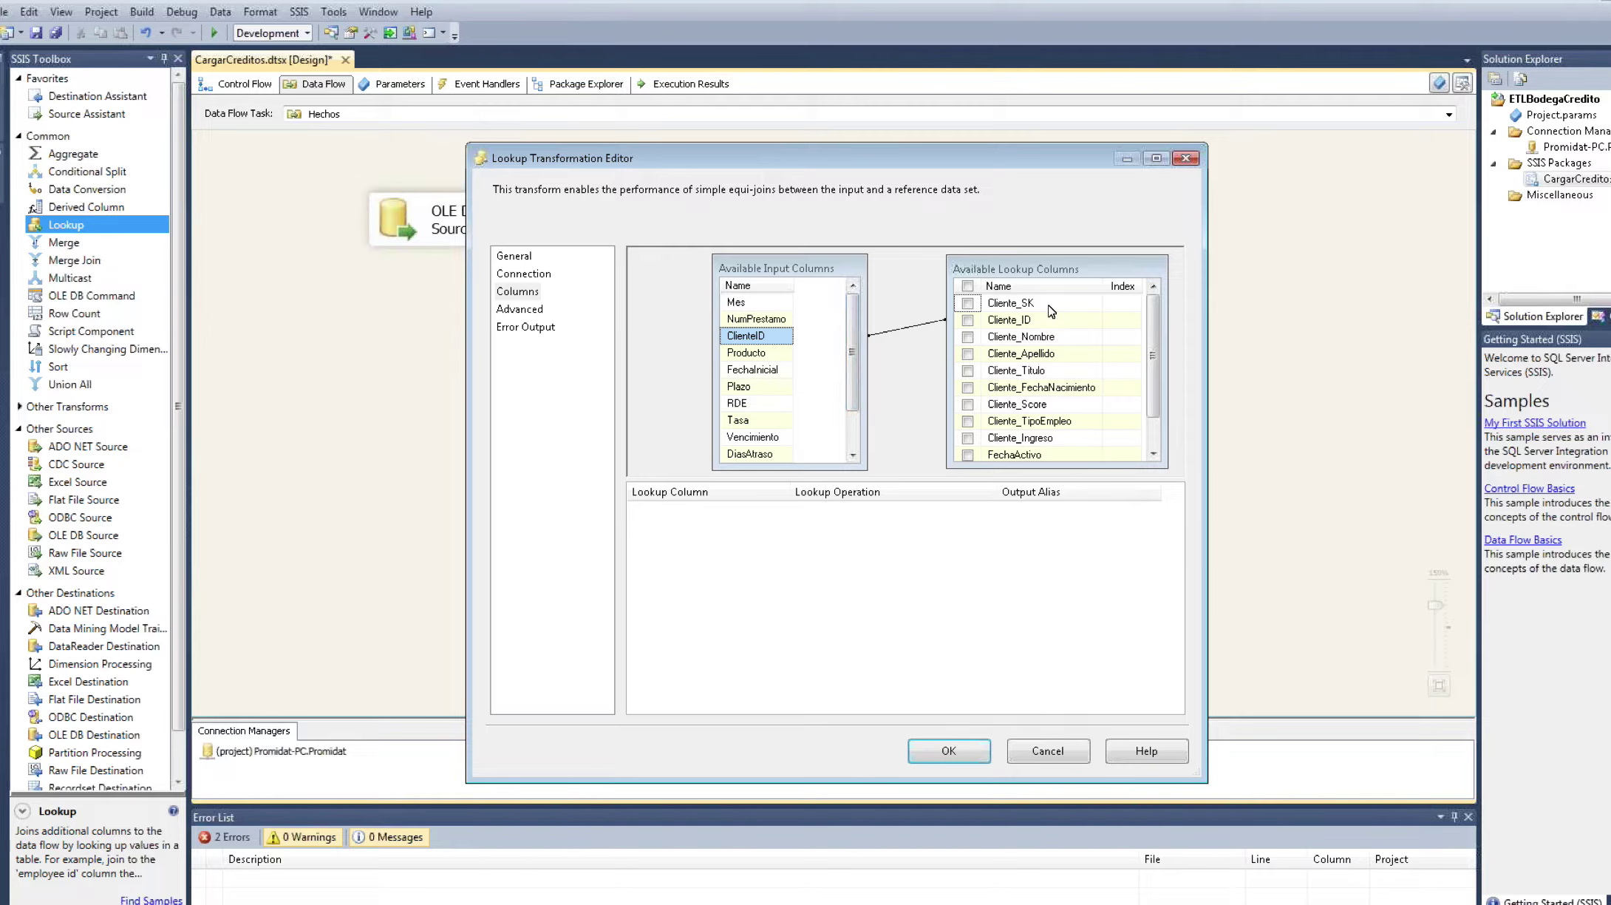
left_click(967, 304)
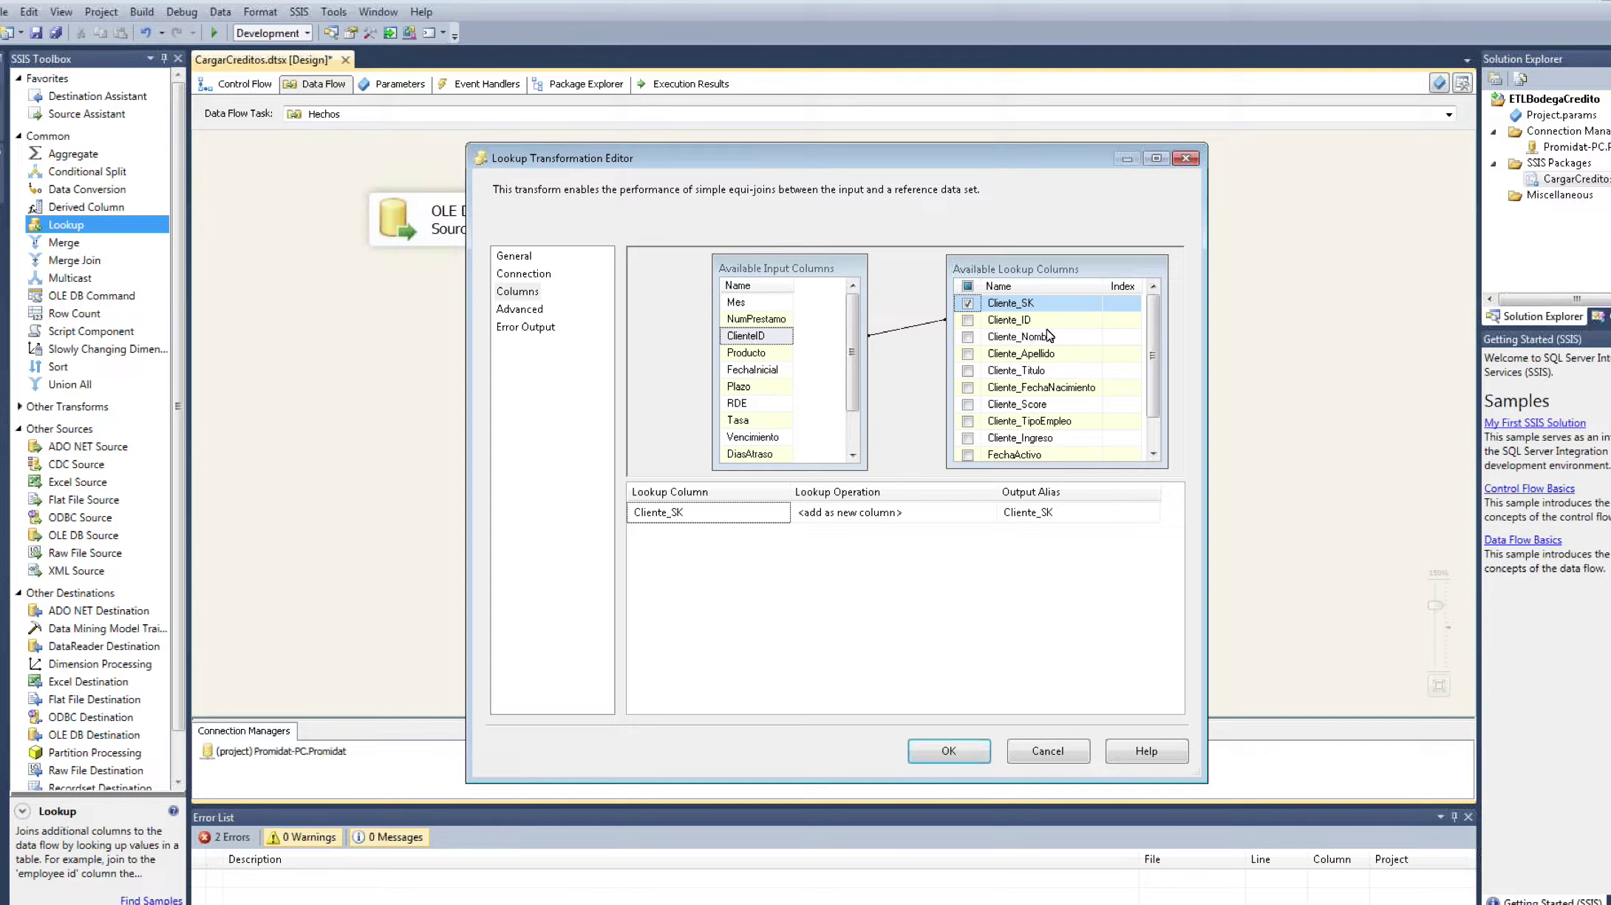
mouse_move(1019, 309)
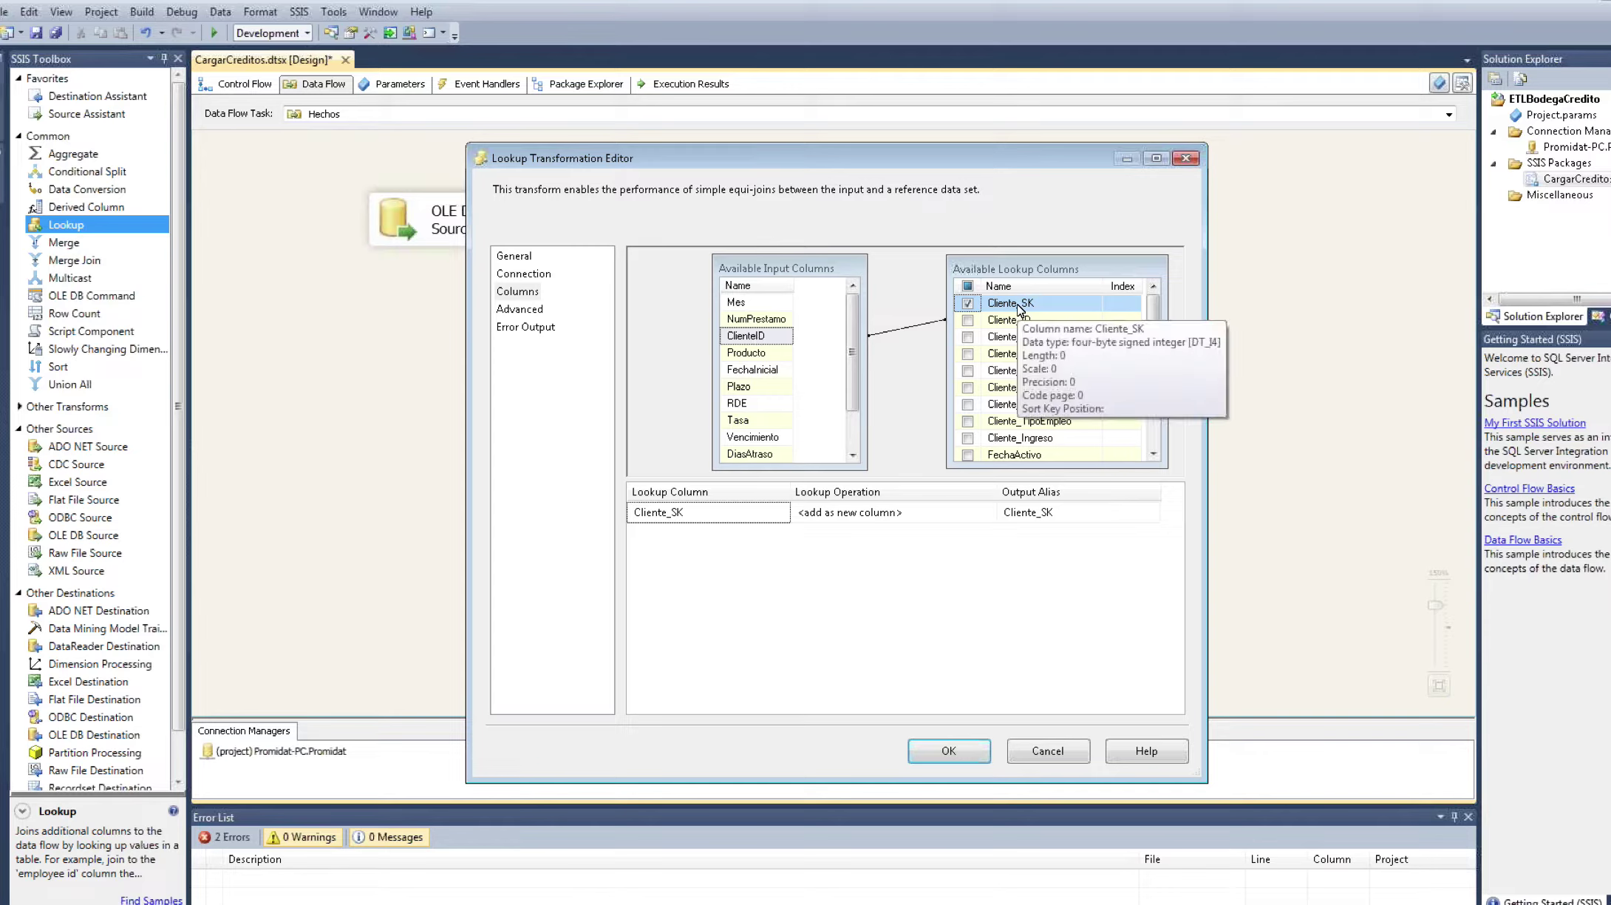
left_click(949, 751)
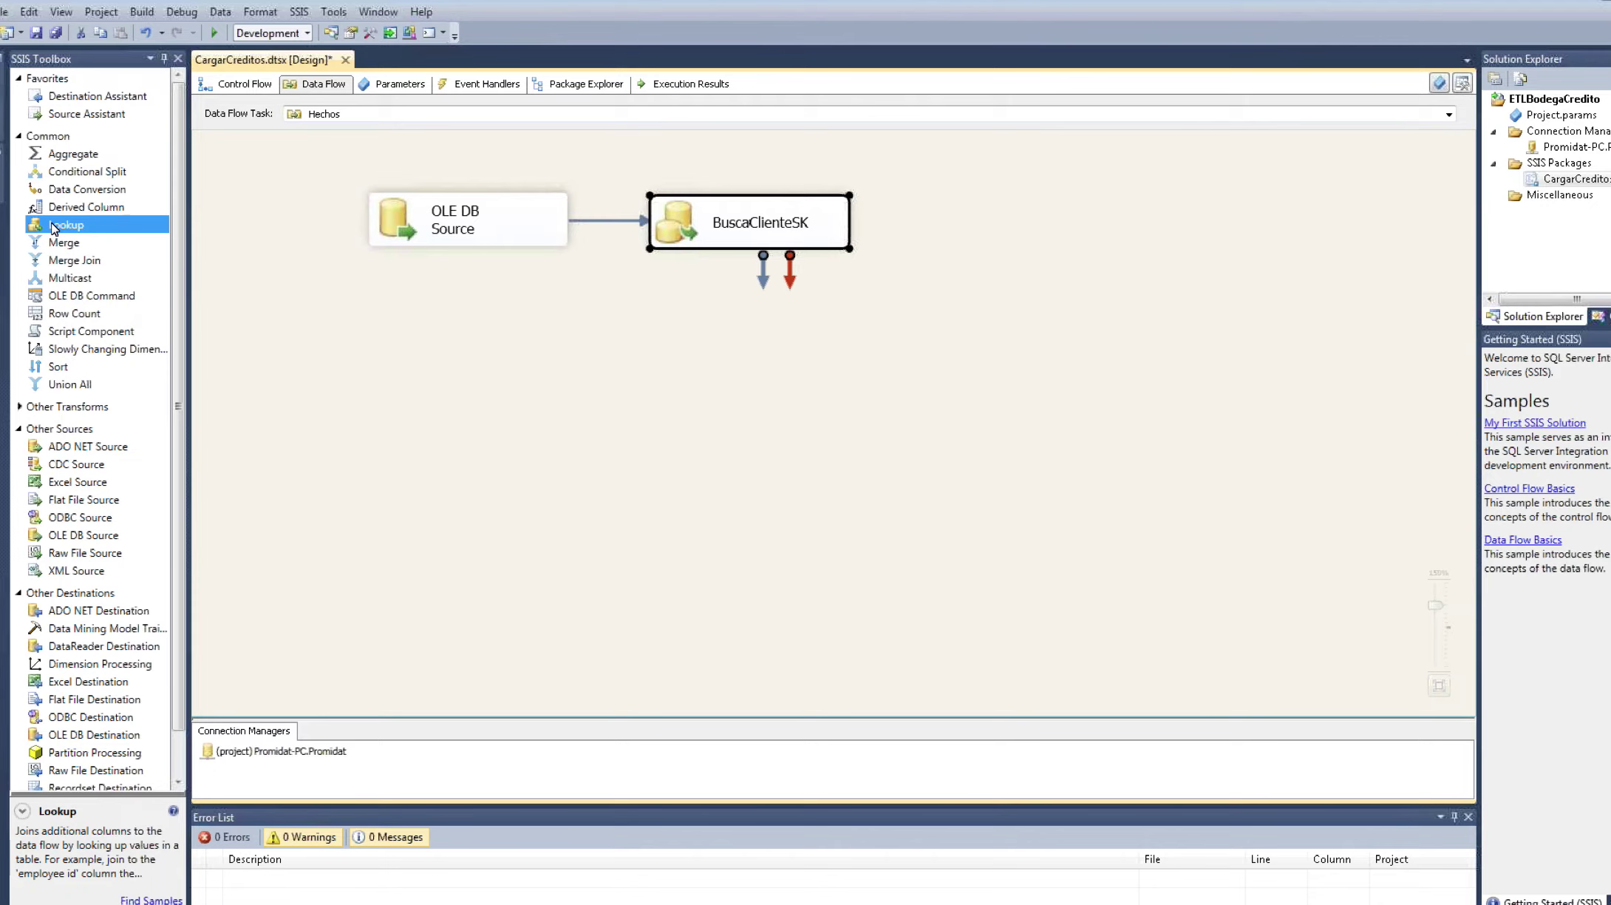
Step: Add a second Lookup transformation to the right of BuscaClienteSK and name it BuscarProductoSK
left_click_drag(204, 231, 1010, 218)
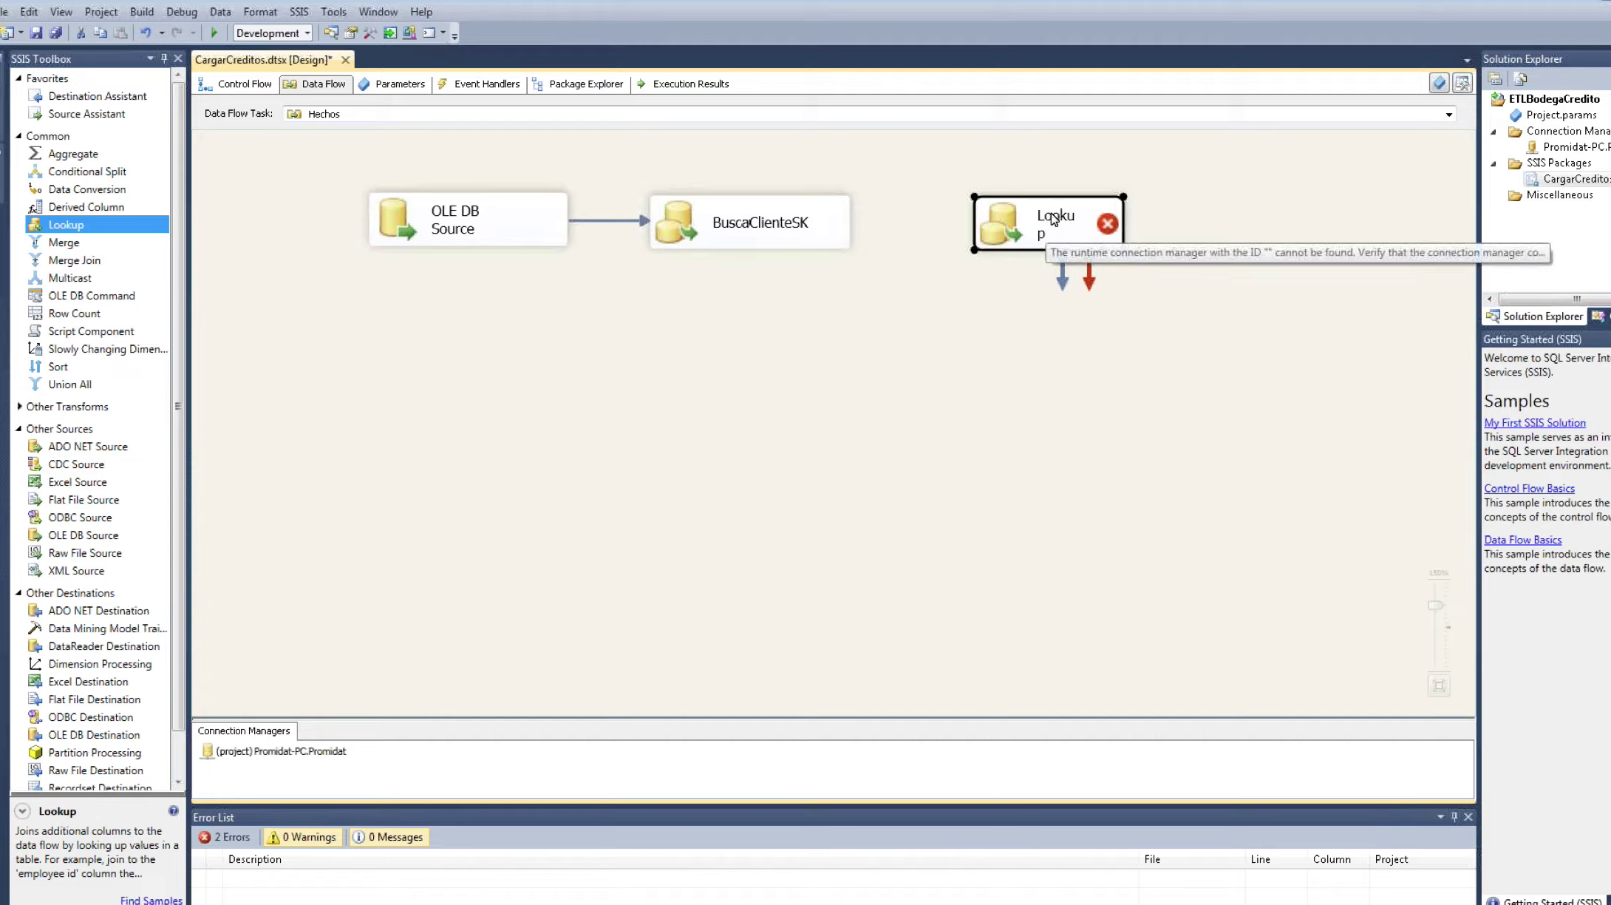
left_click(1055, 217)
type("R")
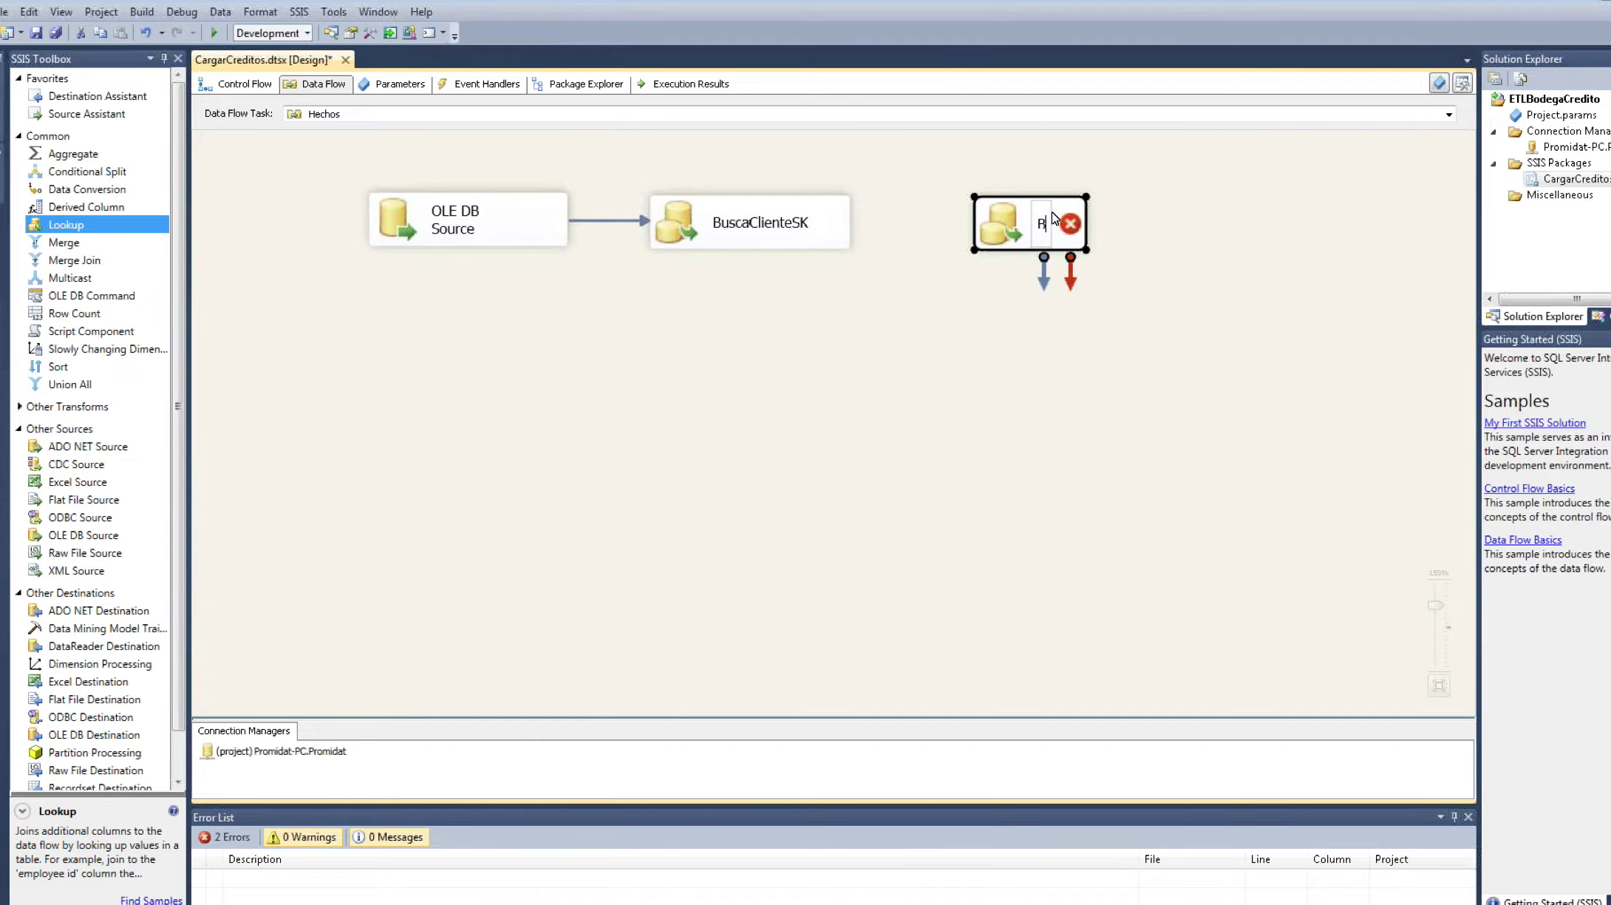
type("uscarPro")
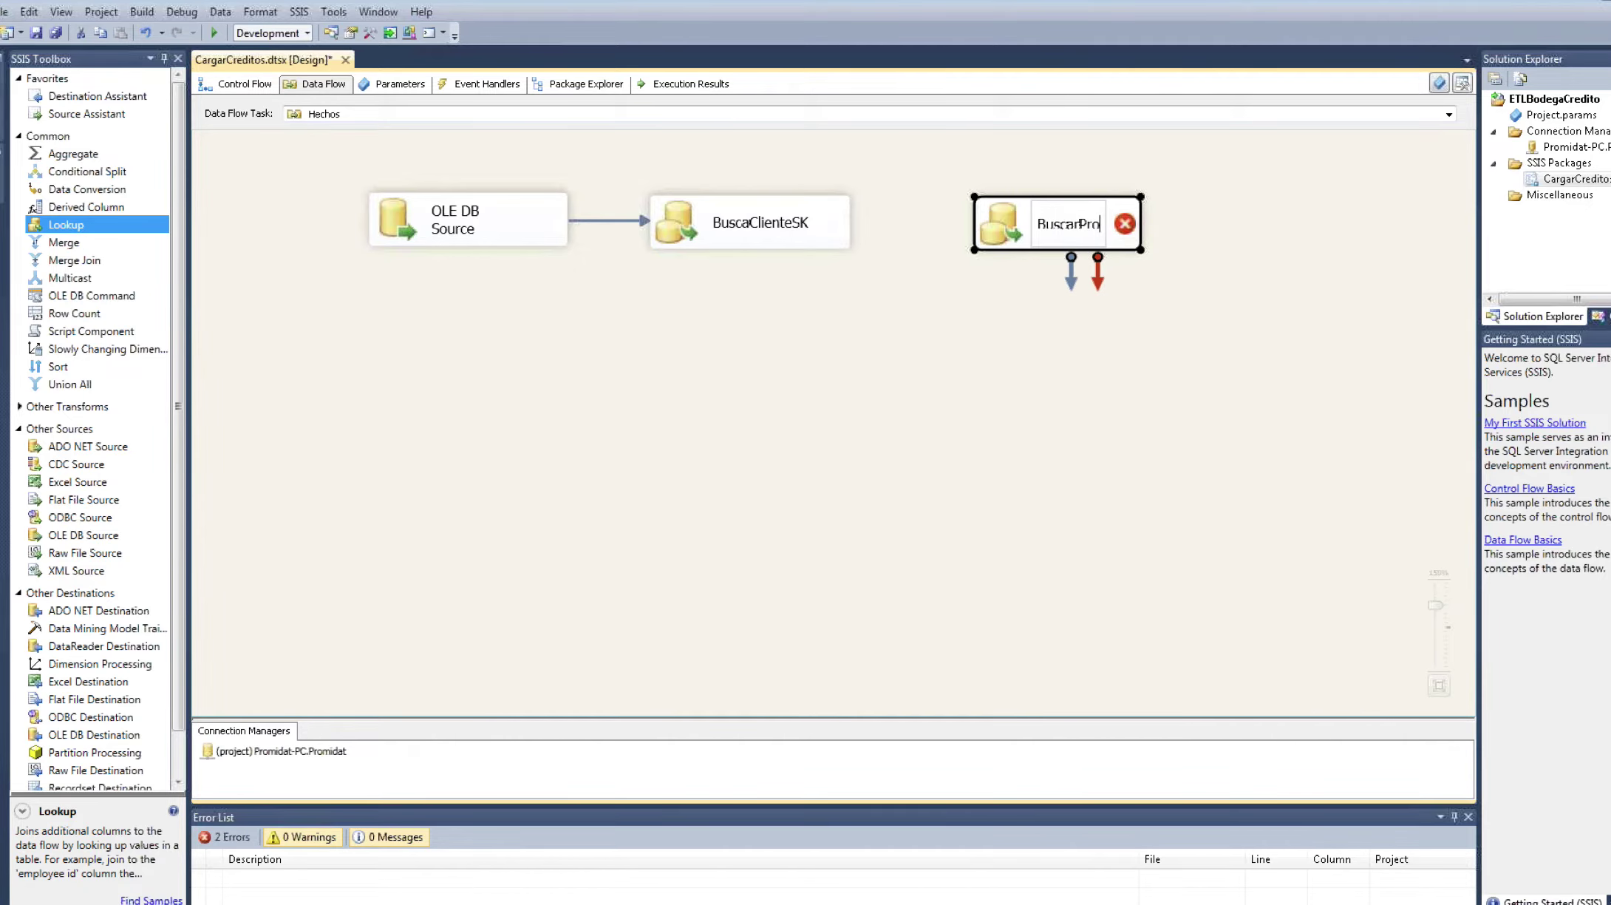
type("ductoSK")
Step: Connect the Lookup Match Output of BuscaClienteSK to BuscarProductoSK and space the two lookups farther apart
left_click(761, 229)
left_click_drag(764, 272, 1014, 231)
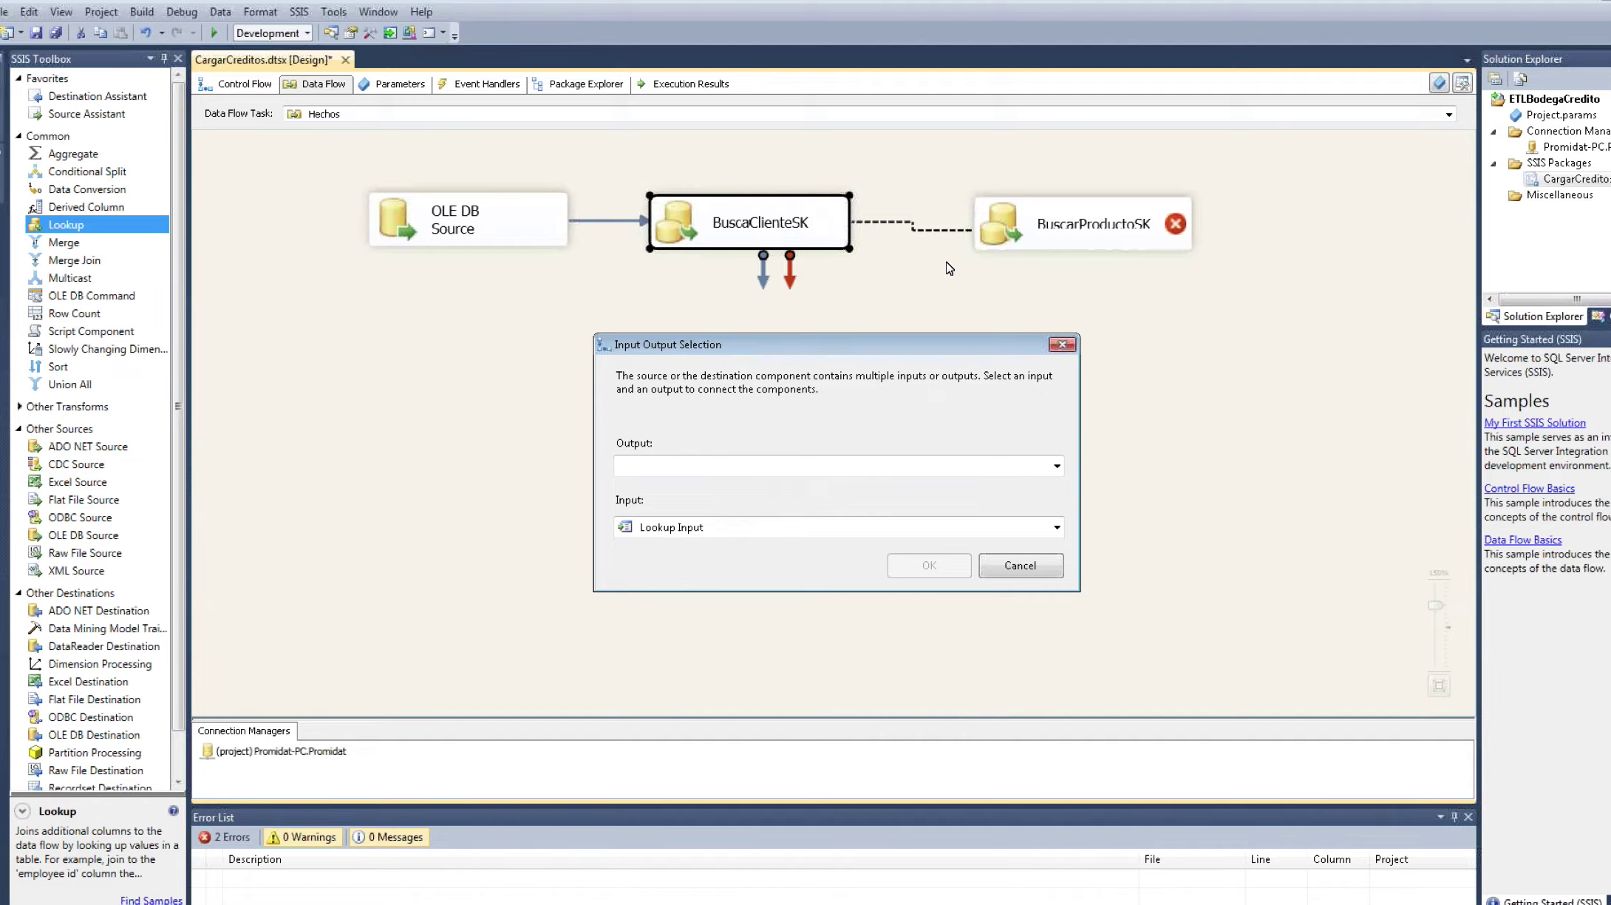
left_click(1057, 467)
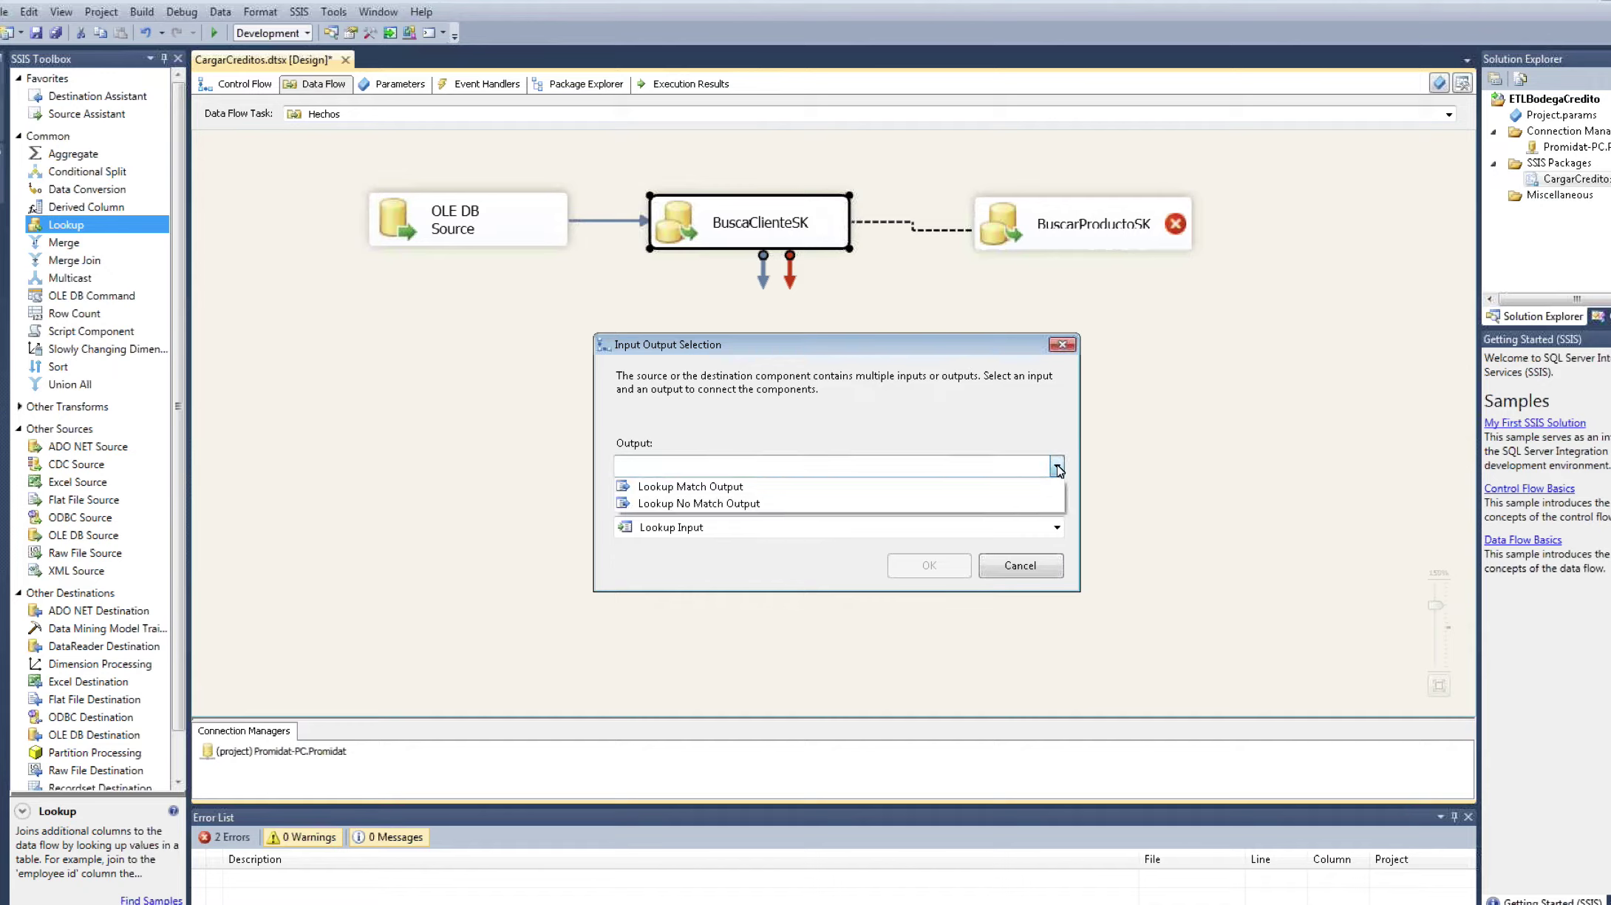
left_click(706, 487)
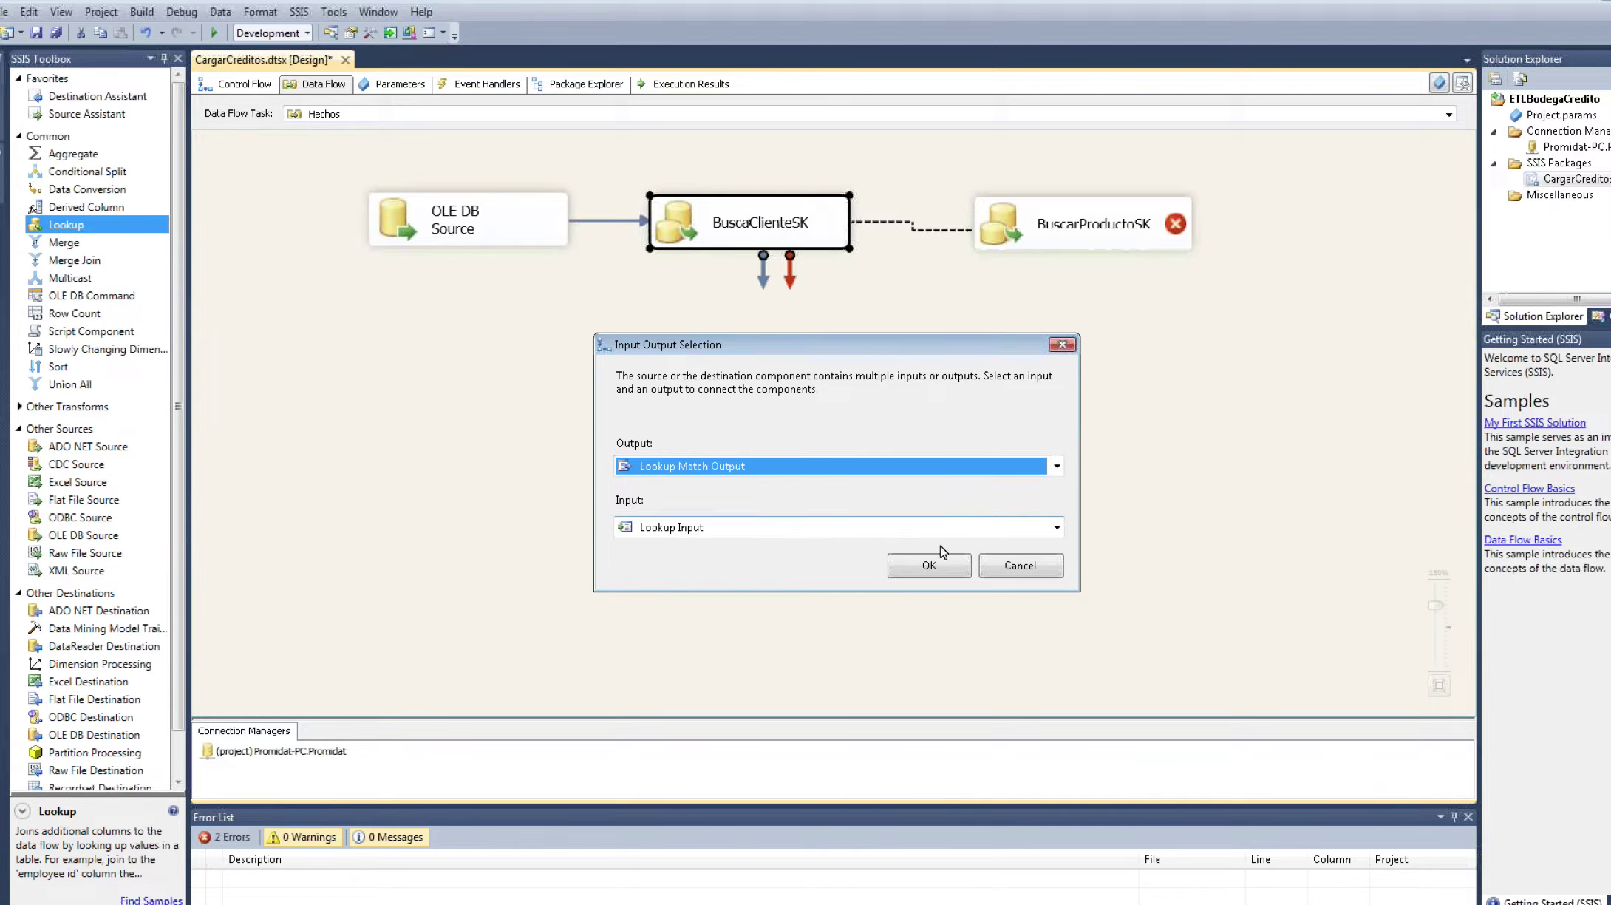
left_click(952, 566)
left_click_drag(1042, 228, 1073, 229)
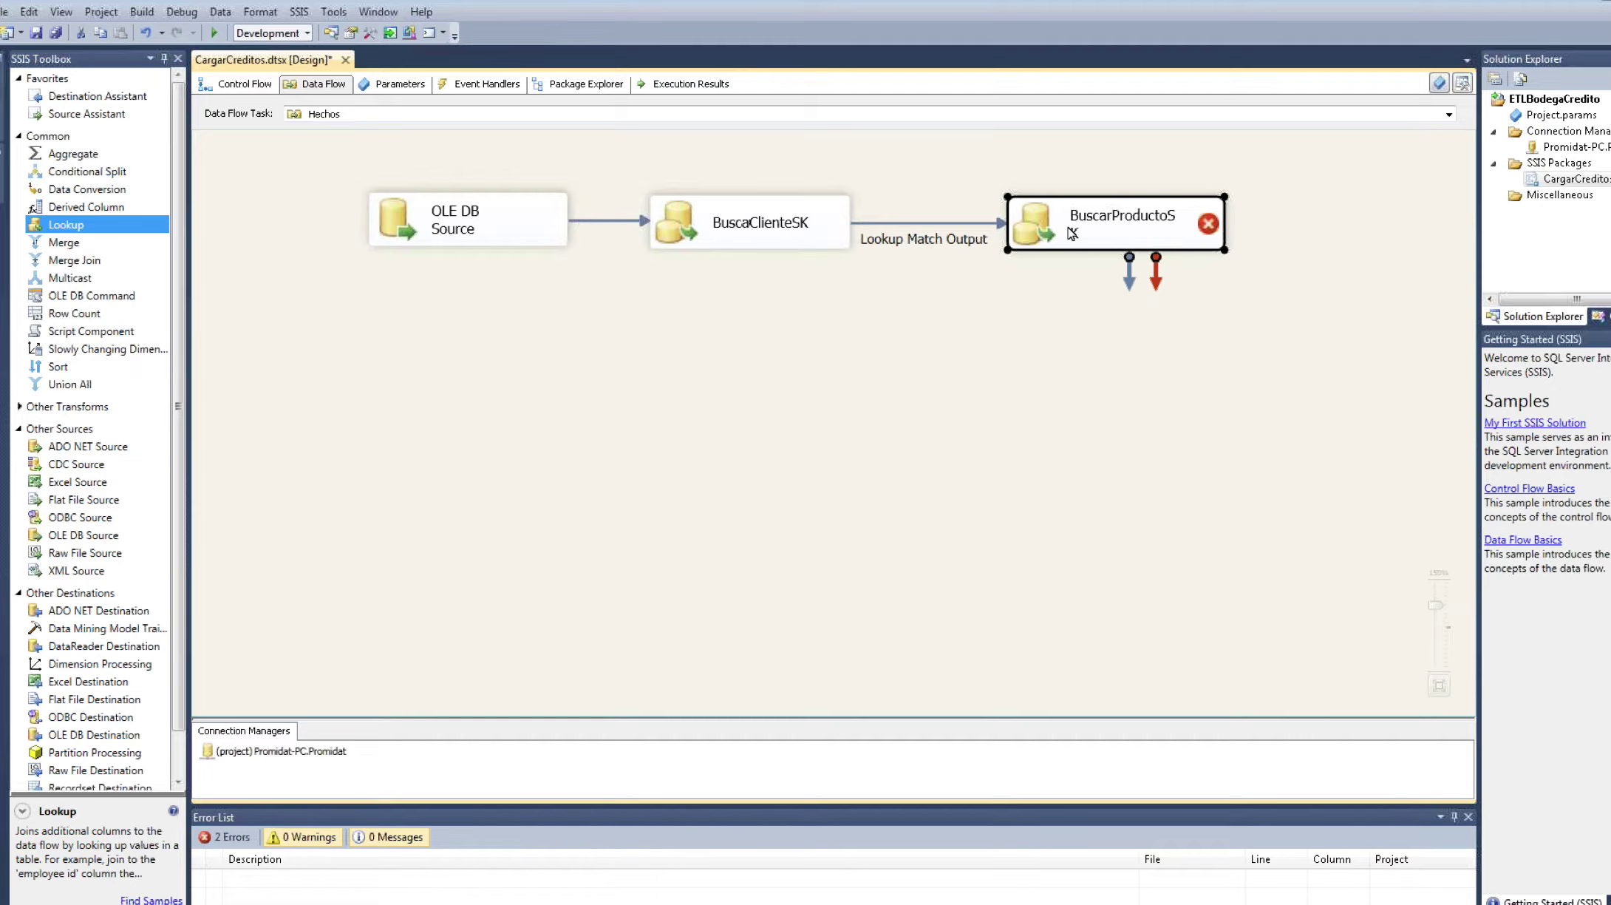
left_click_drag(1108, 226, 1136, 231)
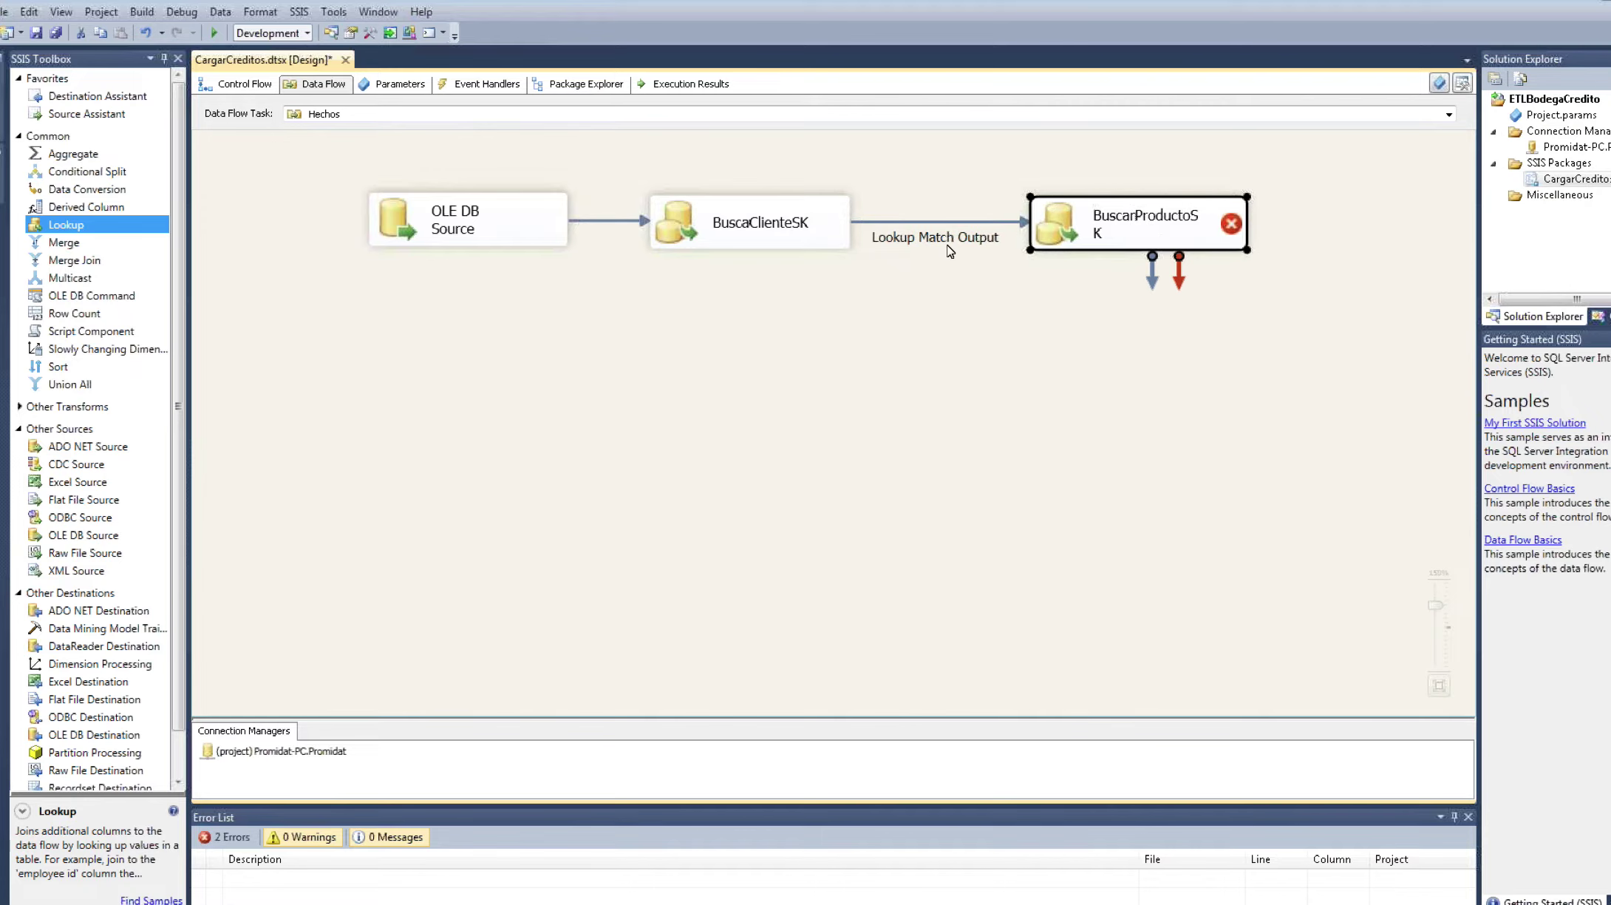
Step: Set [dbo].[Dim_Producto] as the reference table of the BuscarProductoSK lookup
double_click(1143, 229)
left_click(1003, 419)
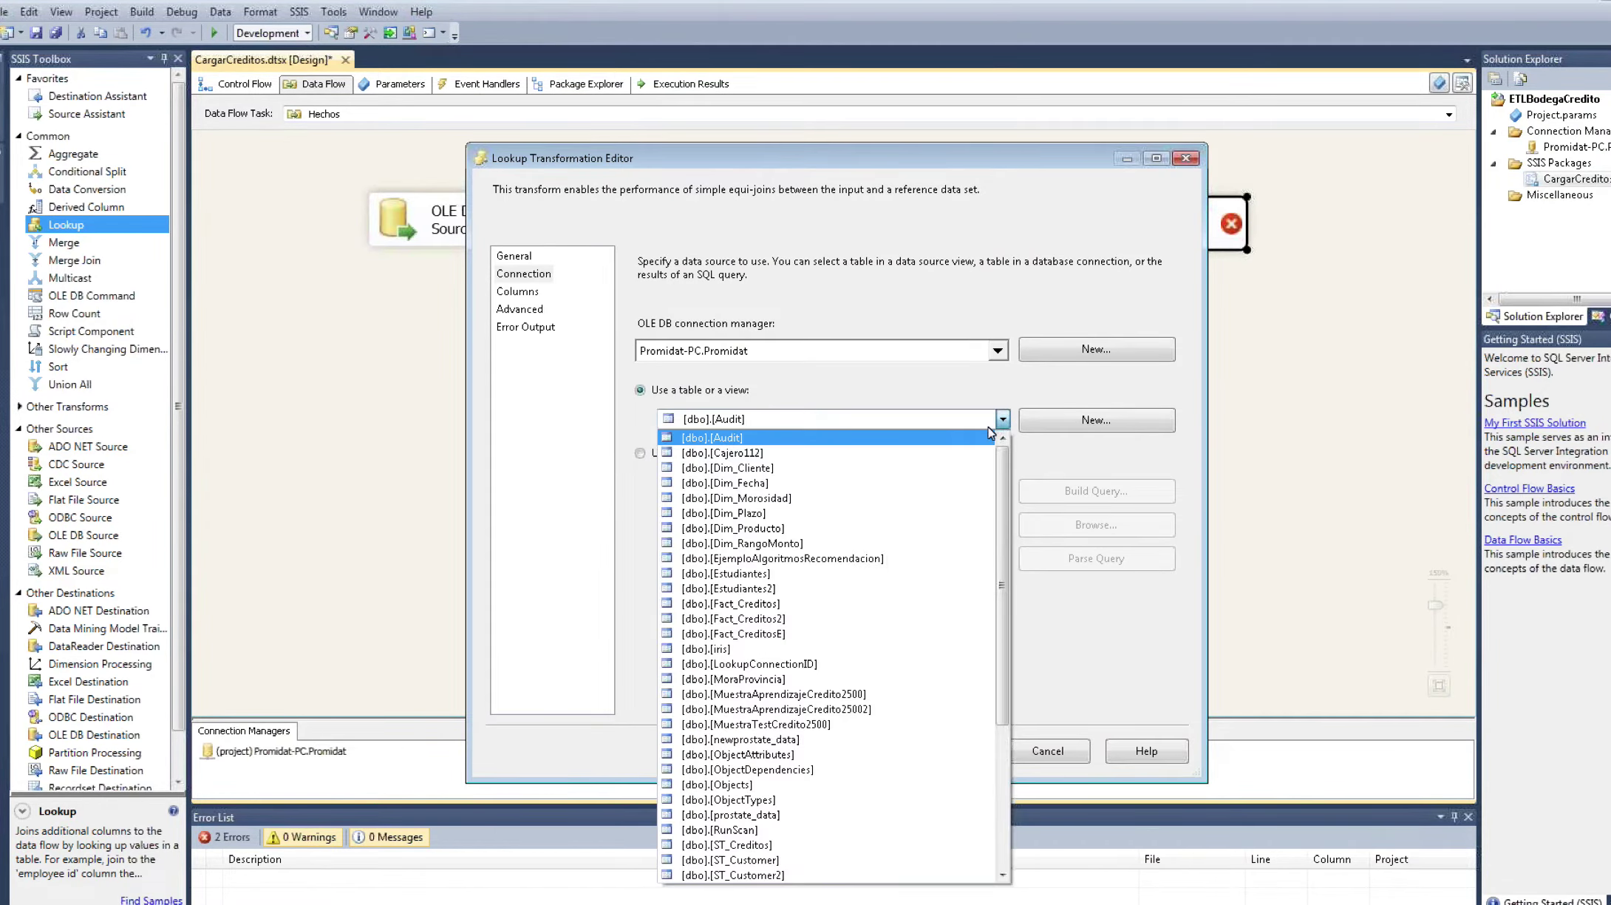
left_click(785, 529)
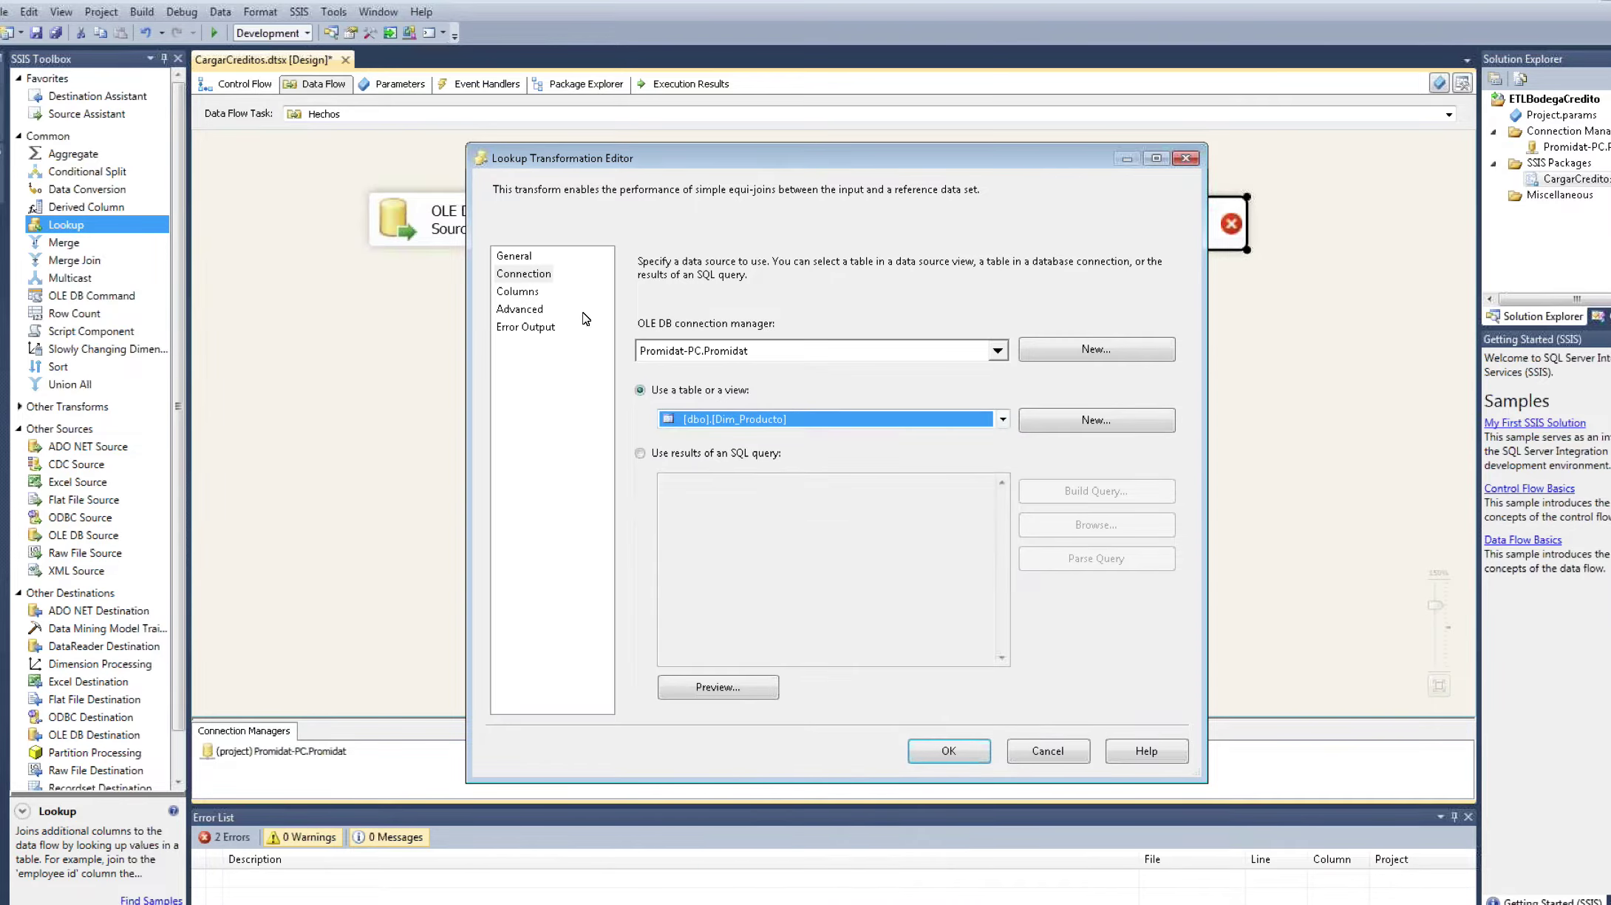
Step: In BuscarProductoSK, map input Producto to lookup column Producto_Codigo and return Producto_SK as a new column
left_click(521, 296)
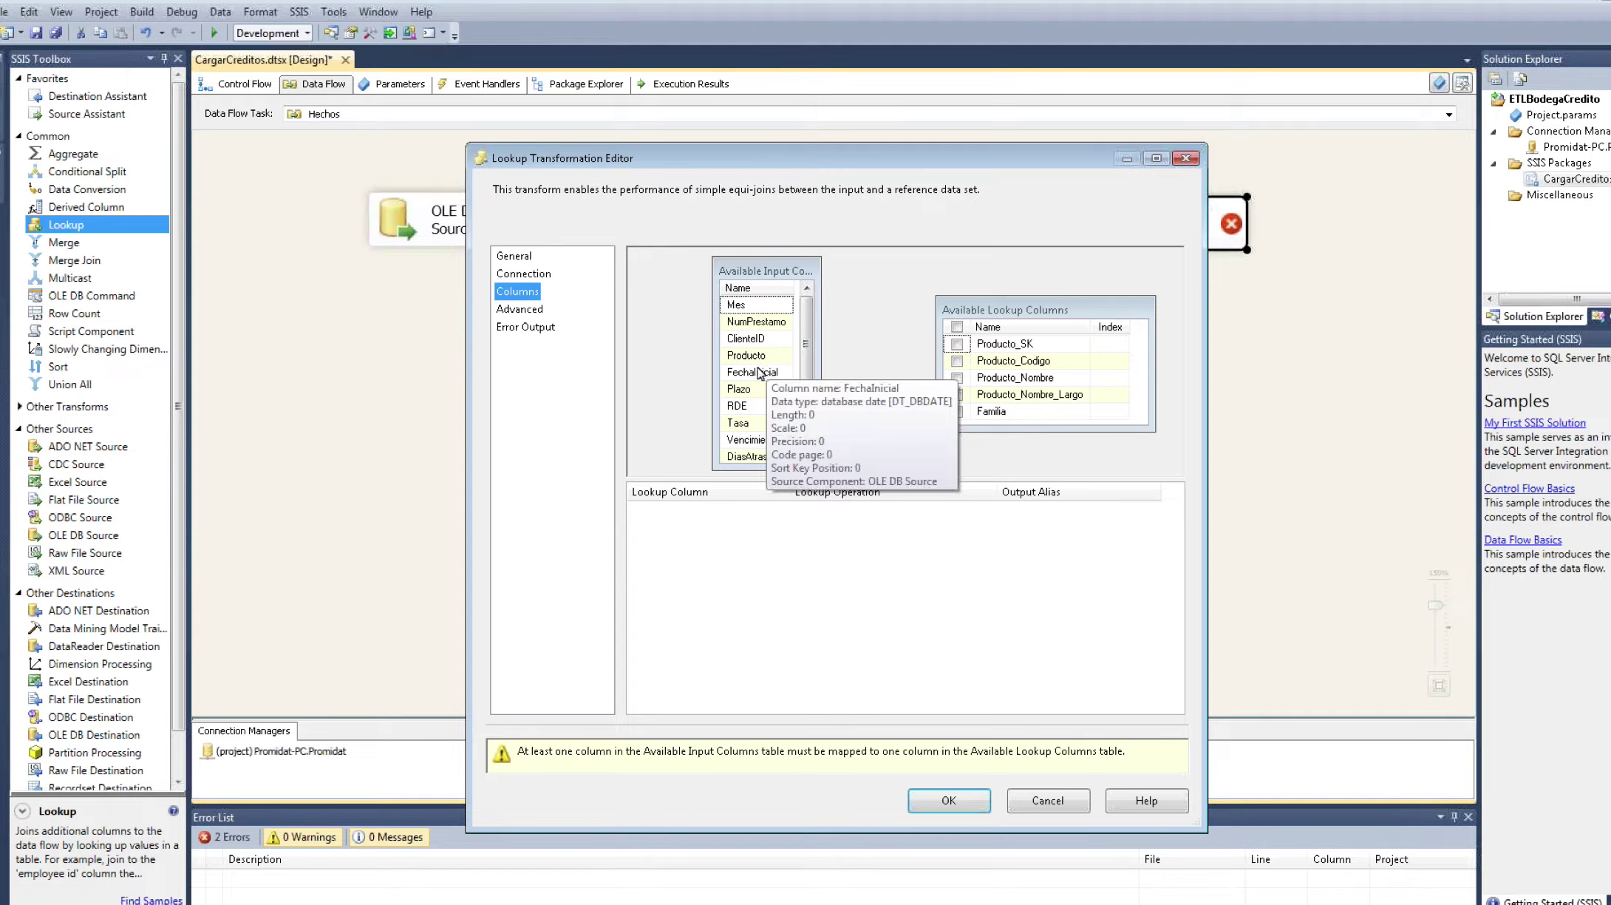
left_click(788, 356)
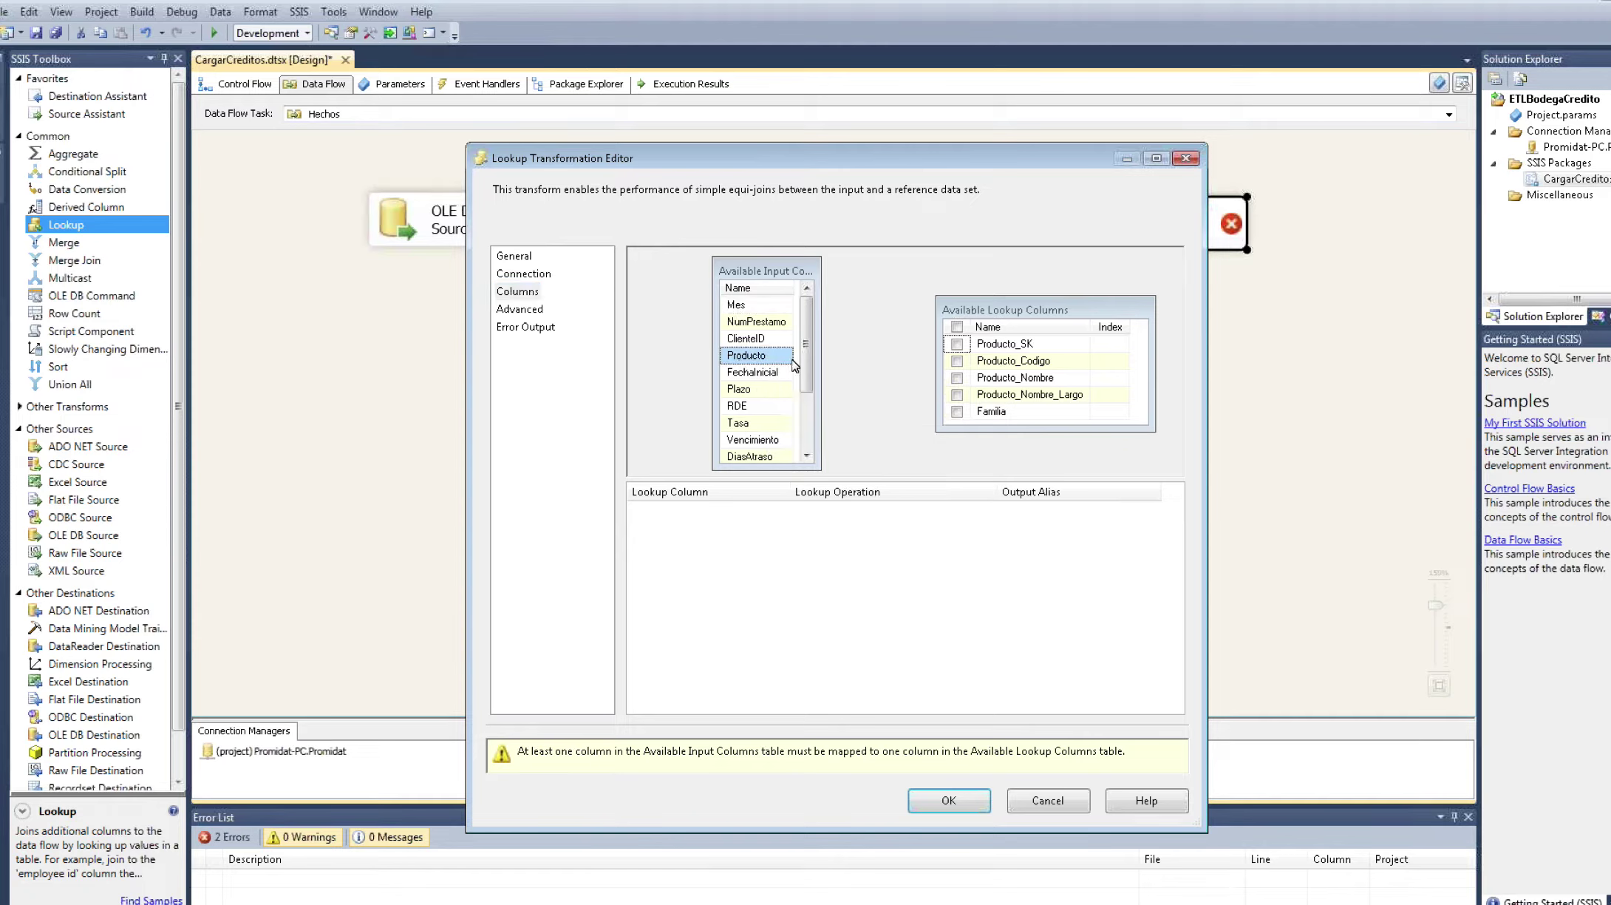
left_click_drag(794, 364, 992, 370)
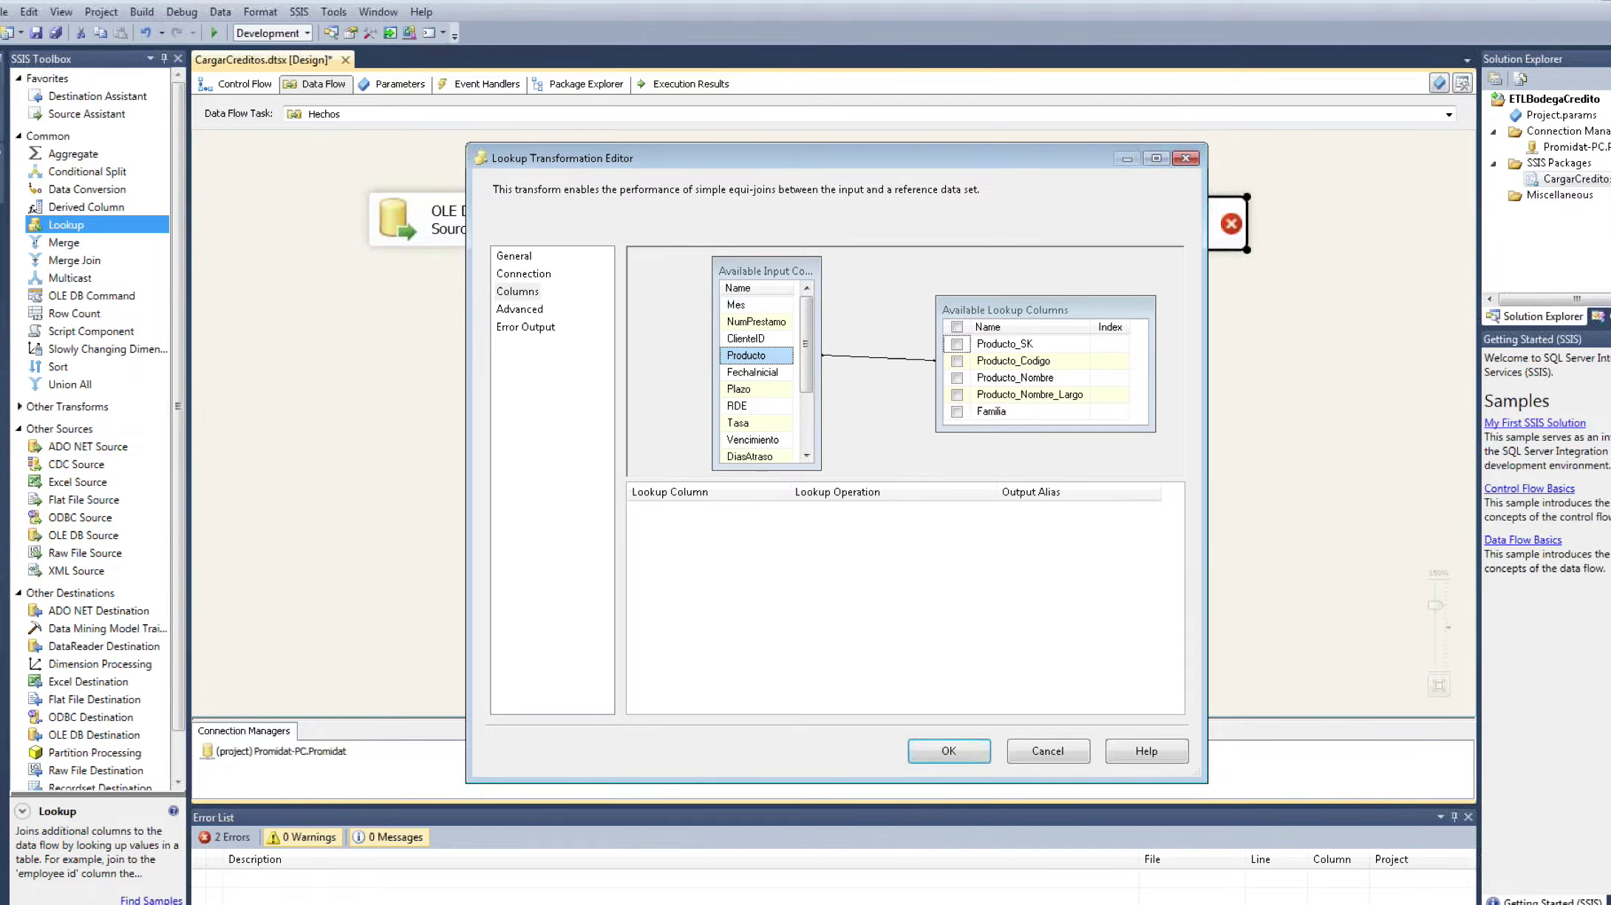
left_click(957, 343)
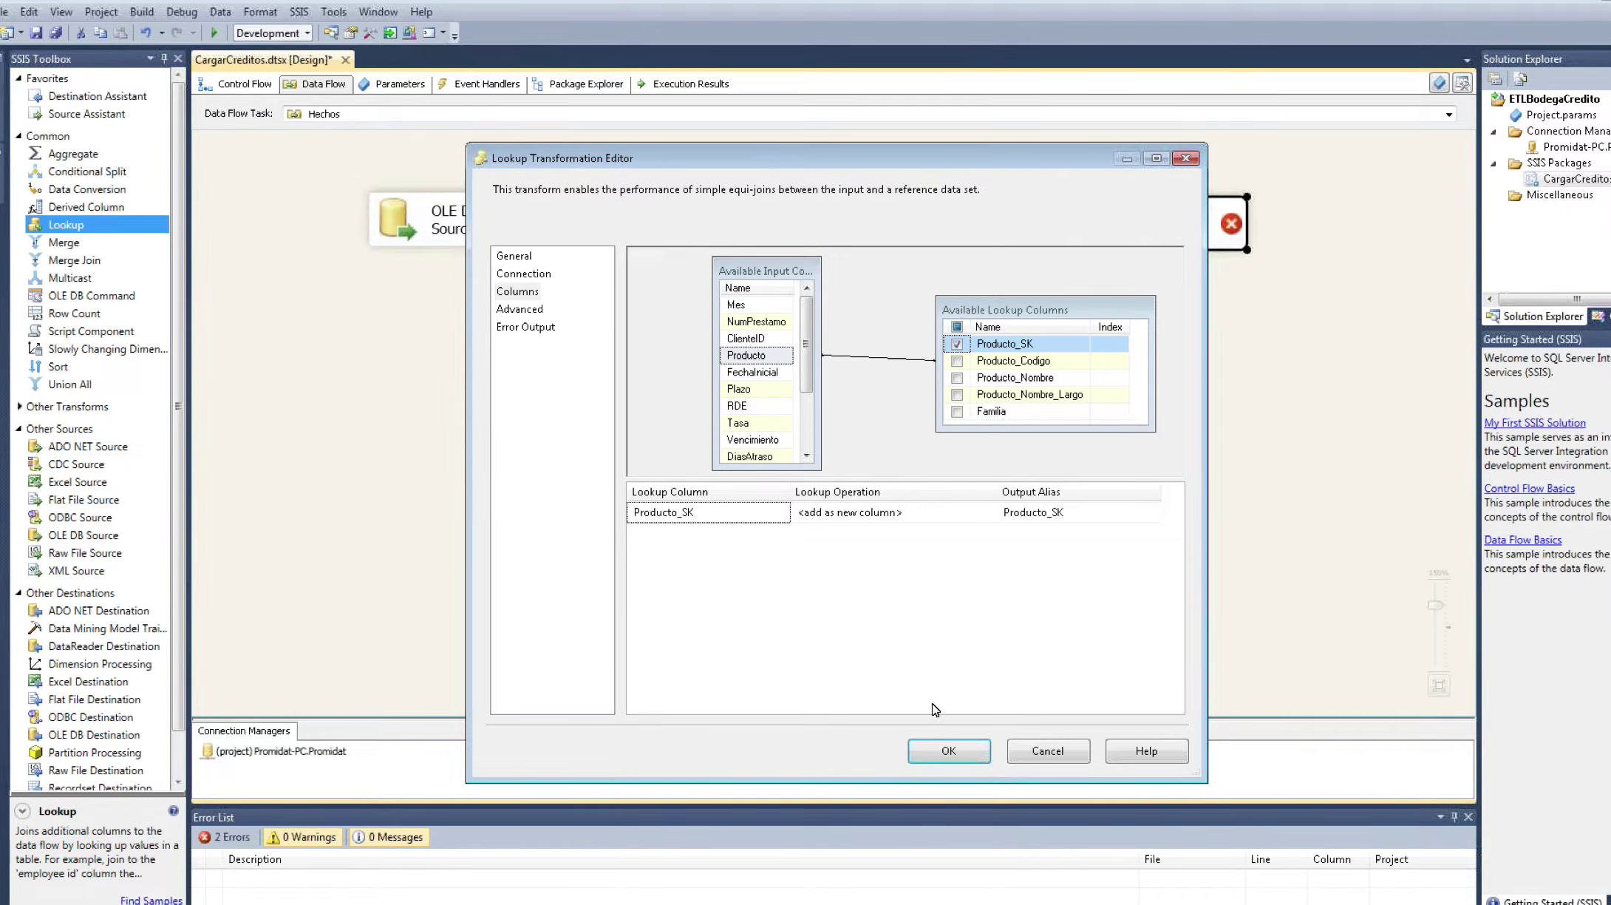
left_click(948, 753)
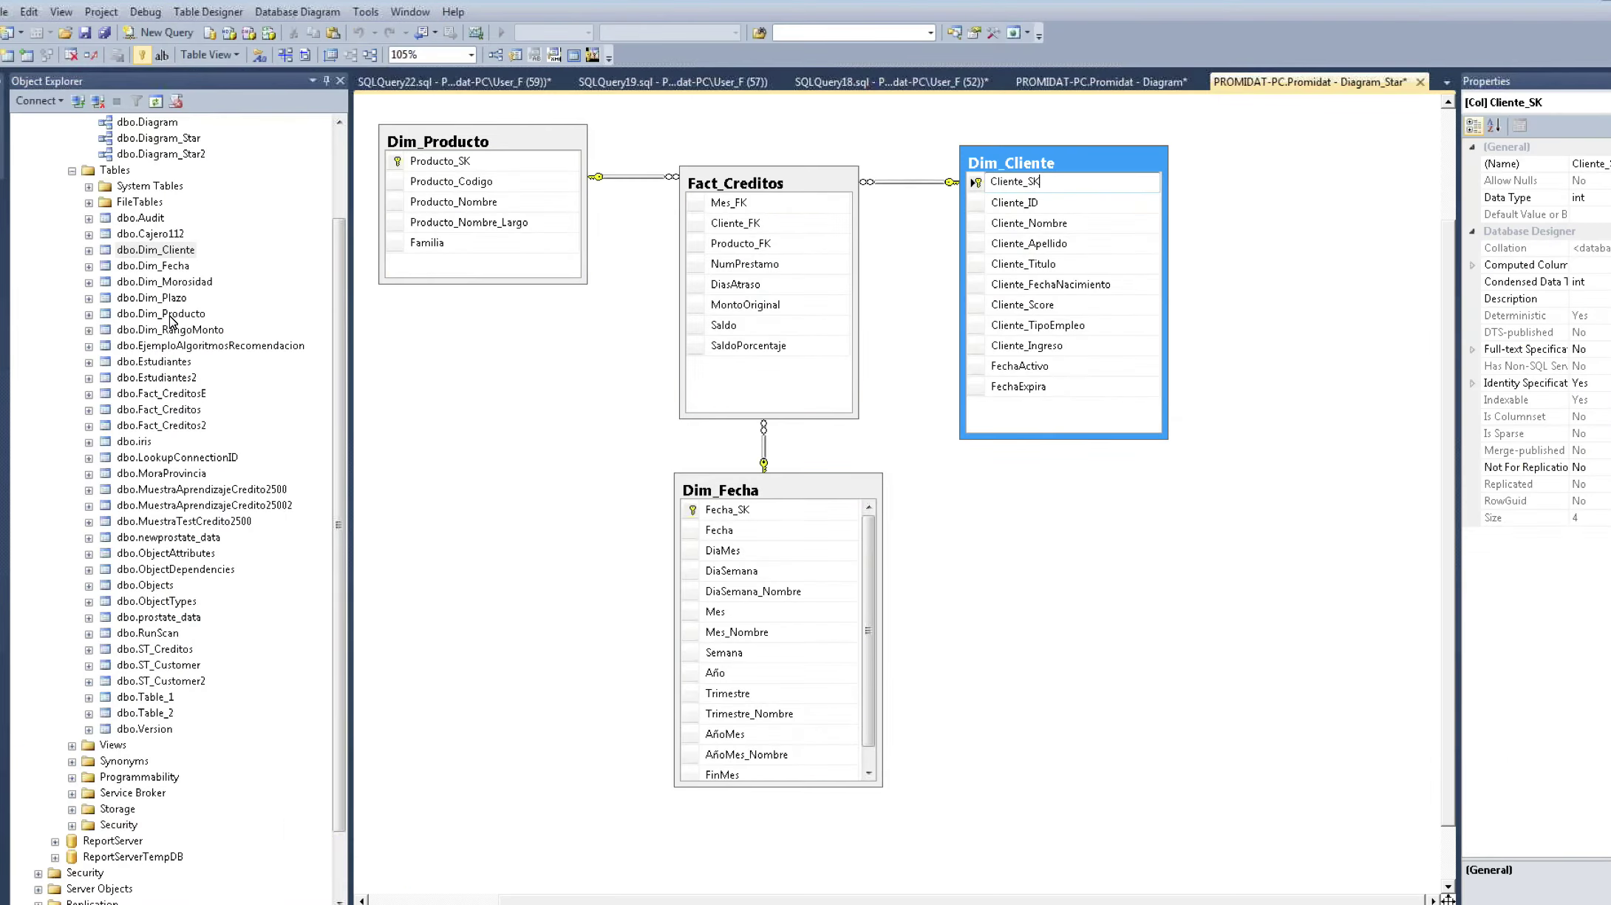
Step: Check the Dim_Producto table in SQL Server Management Studio, and review the column mapping of BuscarProductoSK in the data flow
right_click(173, 315)
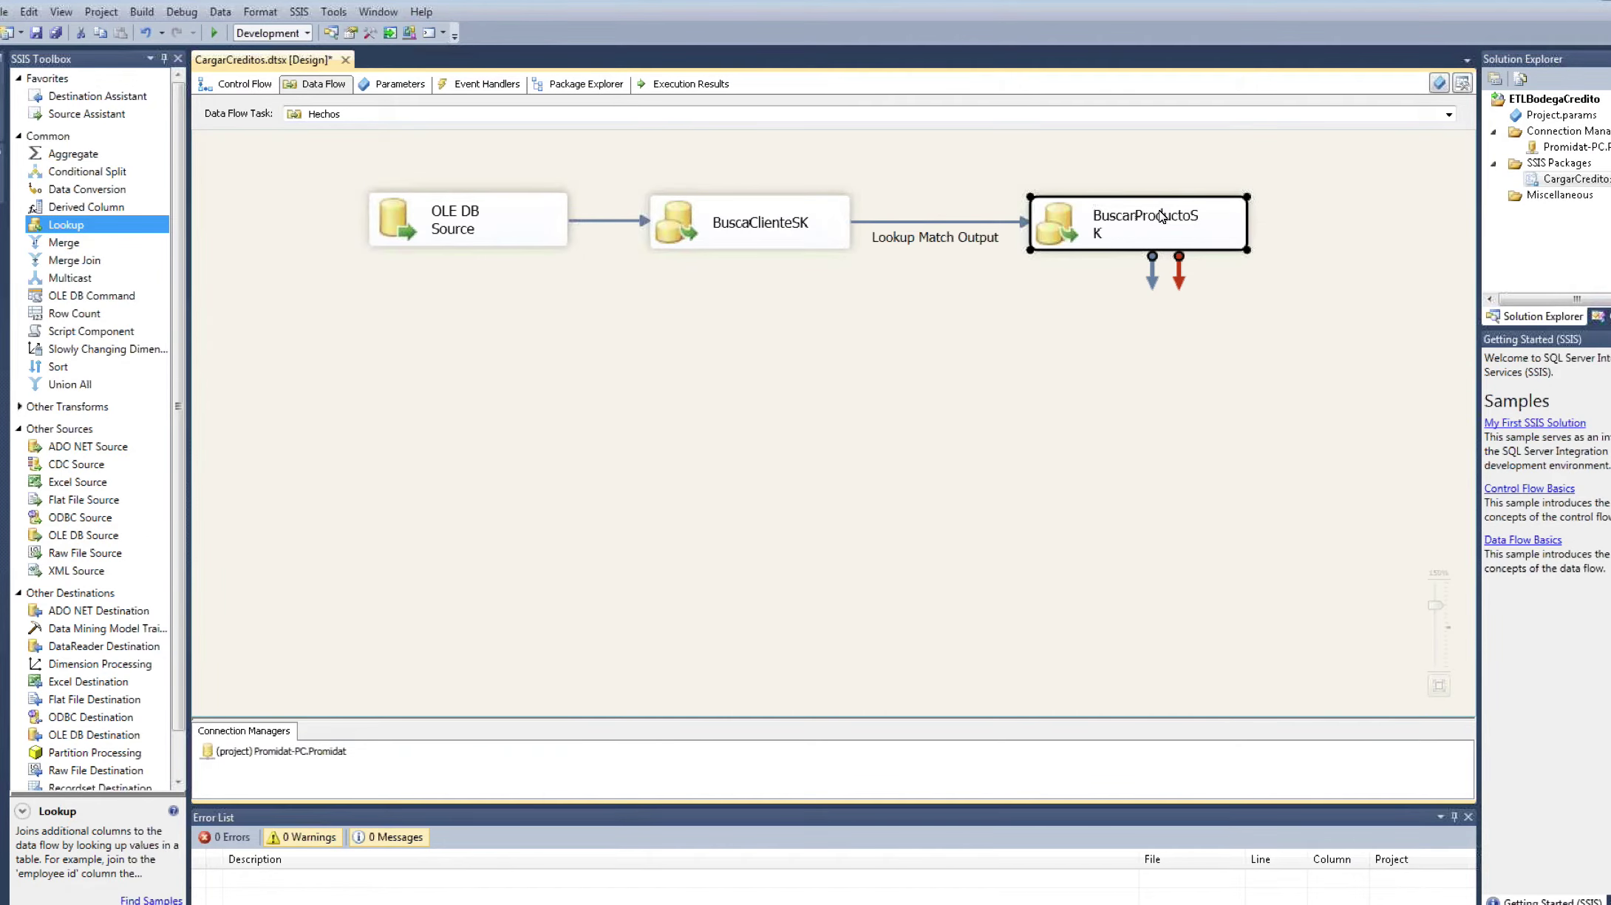
double_click(1162, 216)
left_click(517, 291)
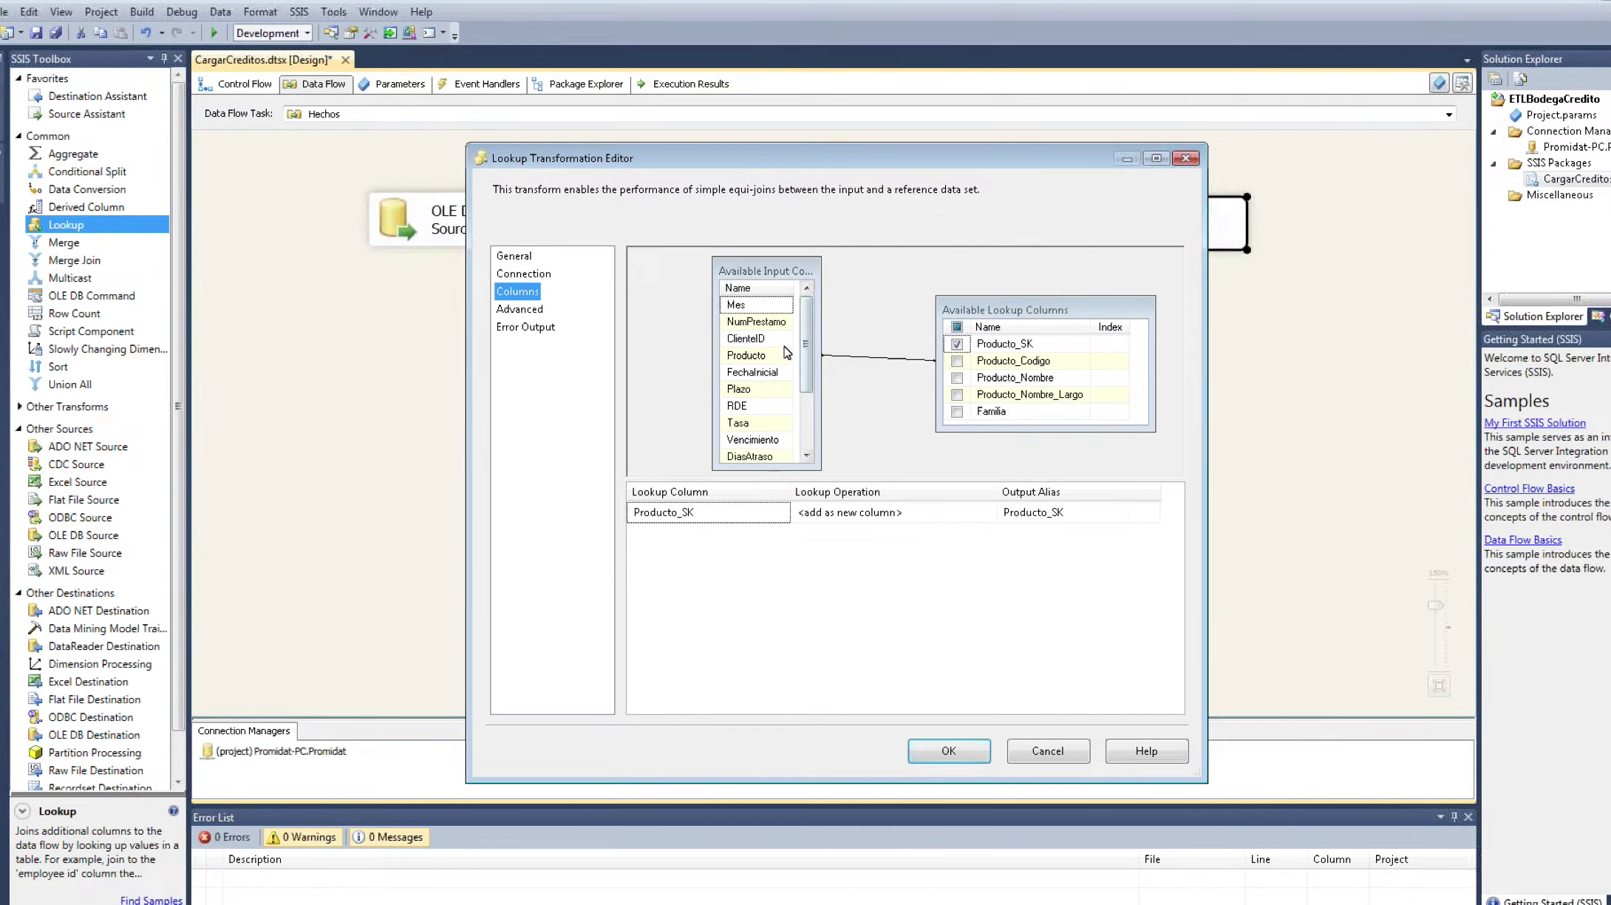
left_click(944, 762)
Step: Add a third Lookup transformation beneath BuscarProductoSK and connect the Lookup Match Output of BuscarProductoSK to it
double_click(52, 226)
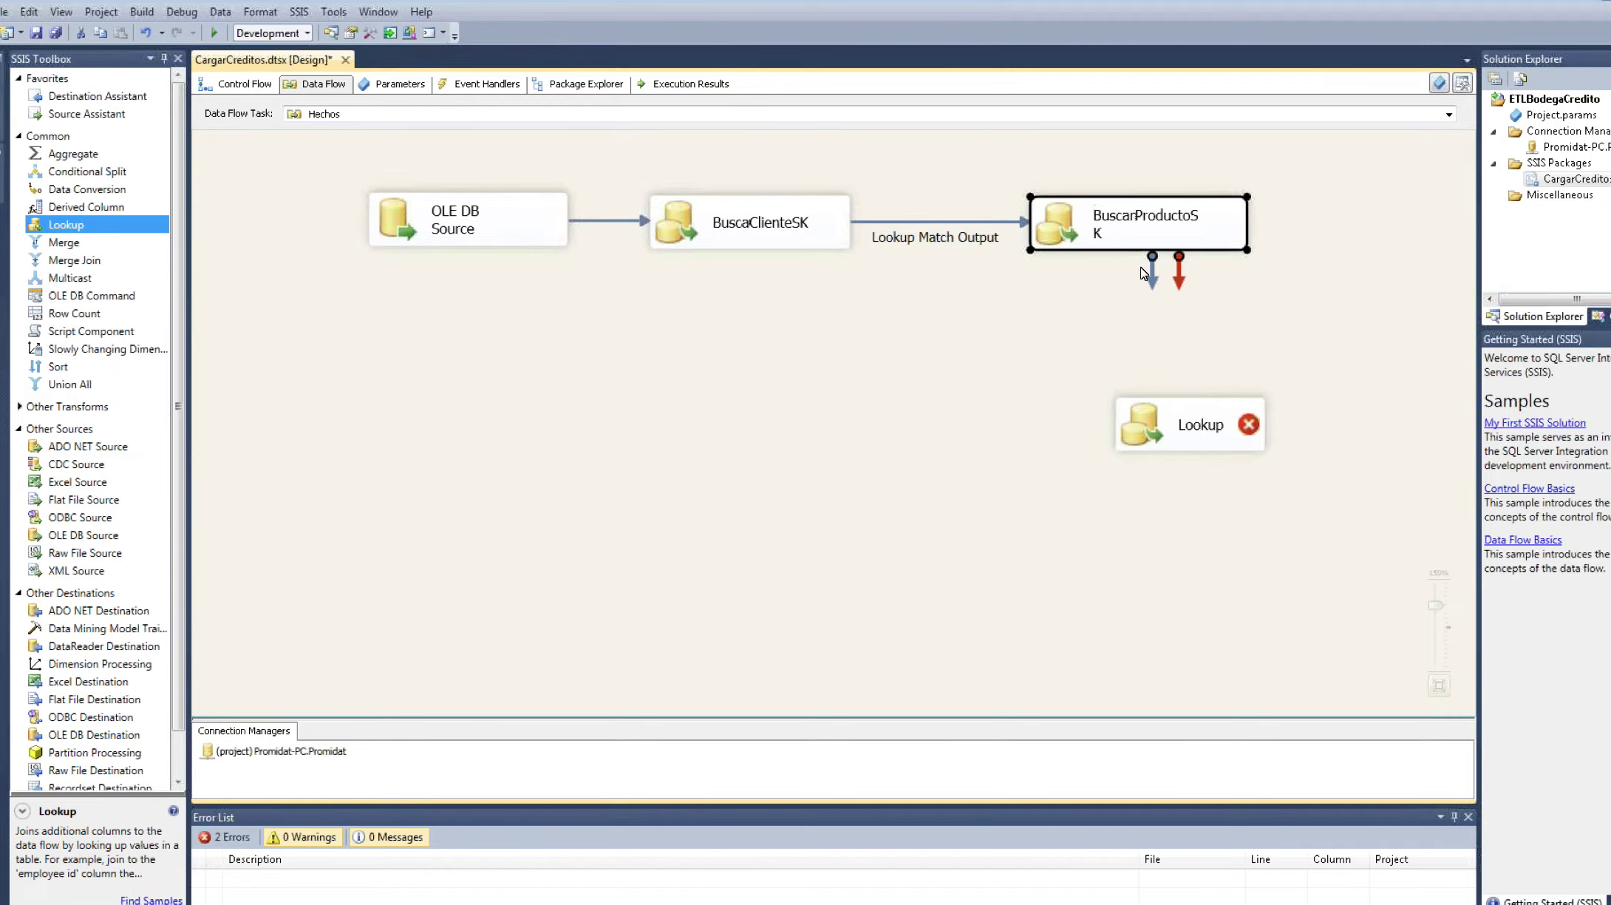
left_click(1057, 465)
left_click(739, 497)
left_click(930, 564)
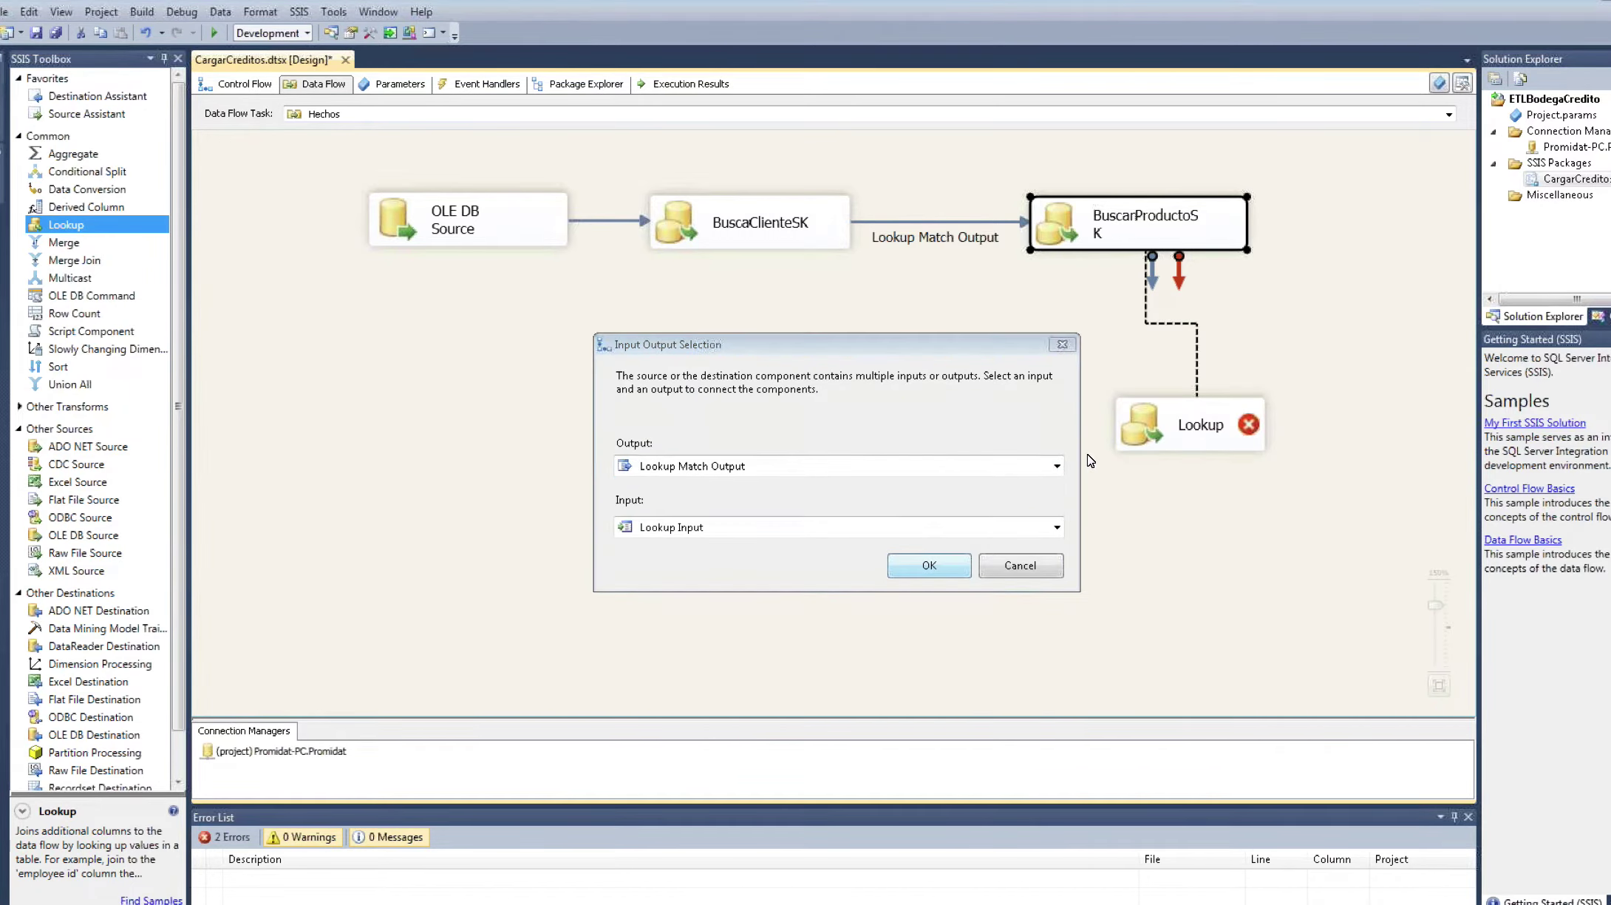
left_click_drag(1192, 431, 1107, 424)
Step: Name the new lookup transformation BuscarFecha
left_click(1108, 424)
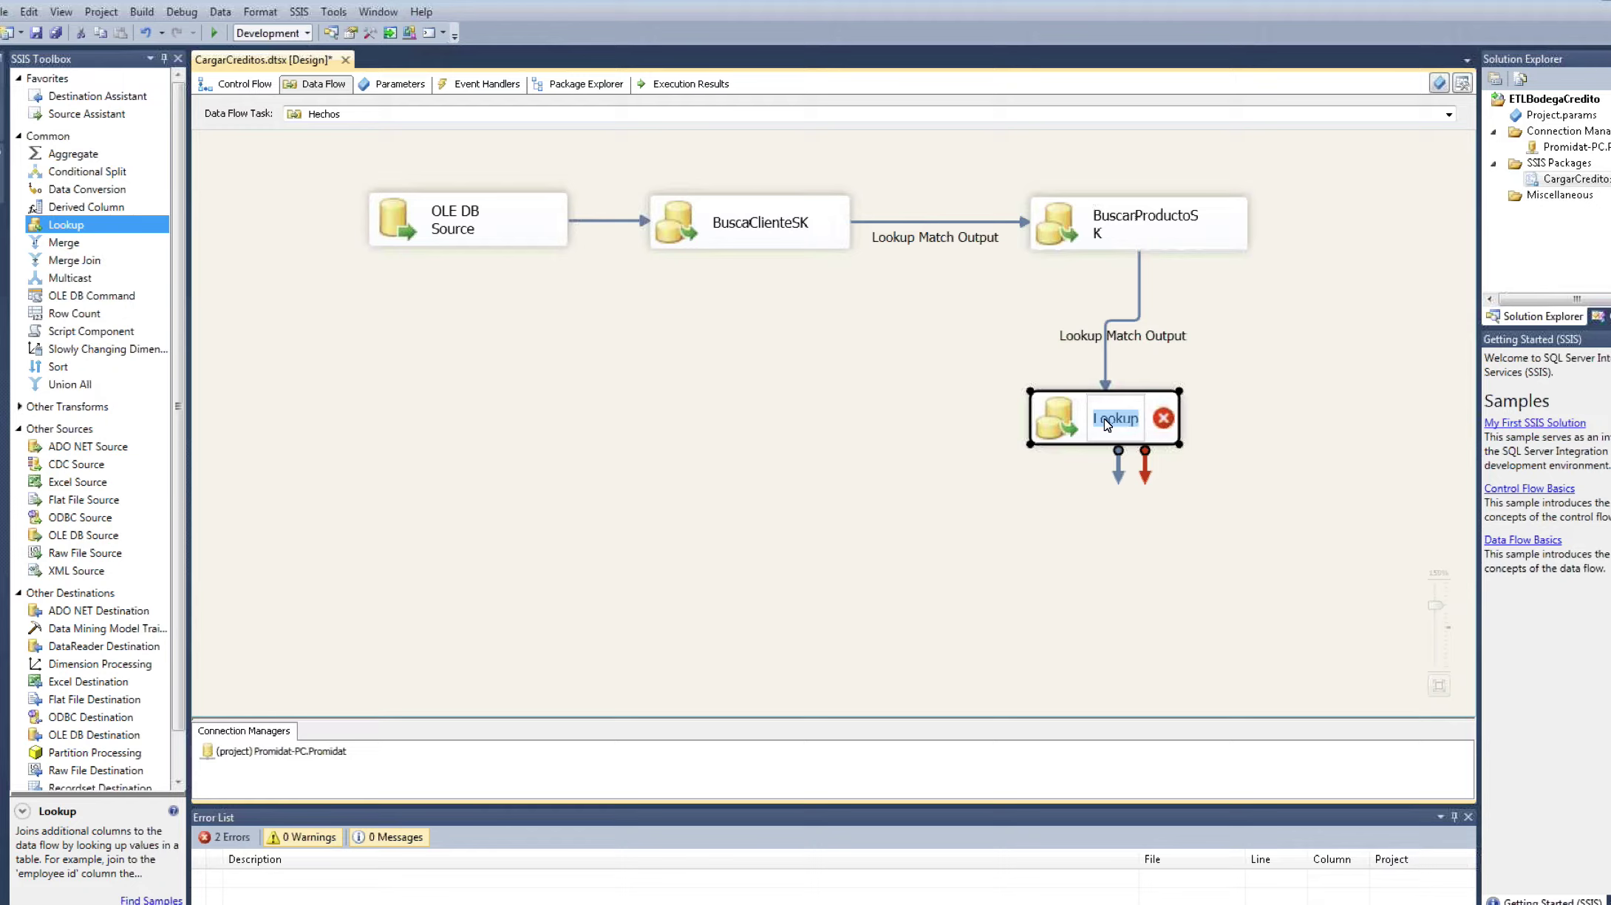
type("BuscarGe")
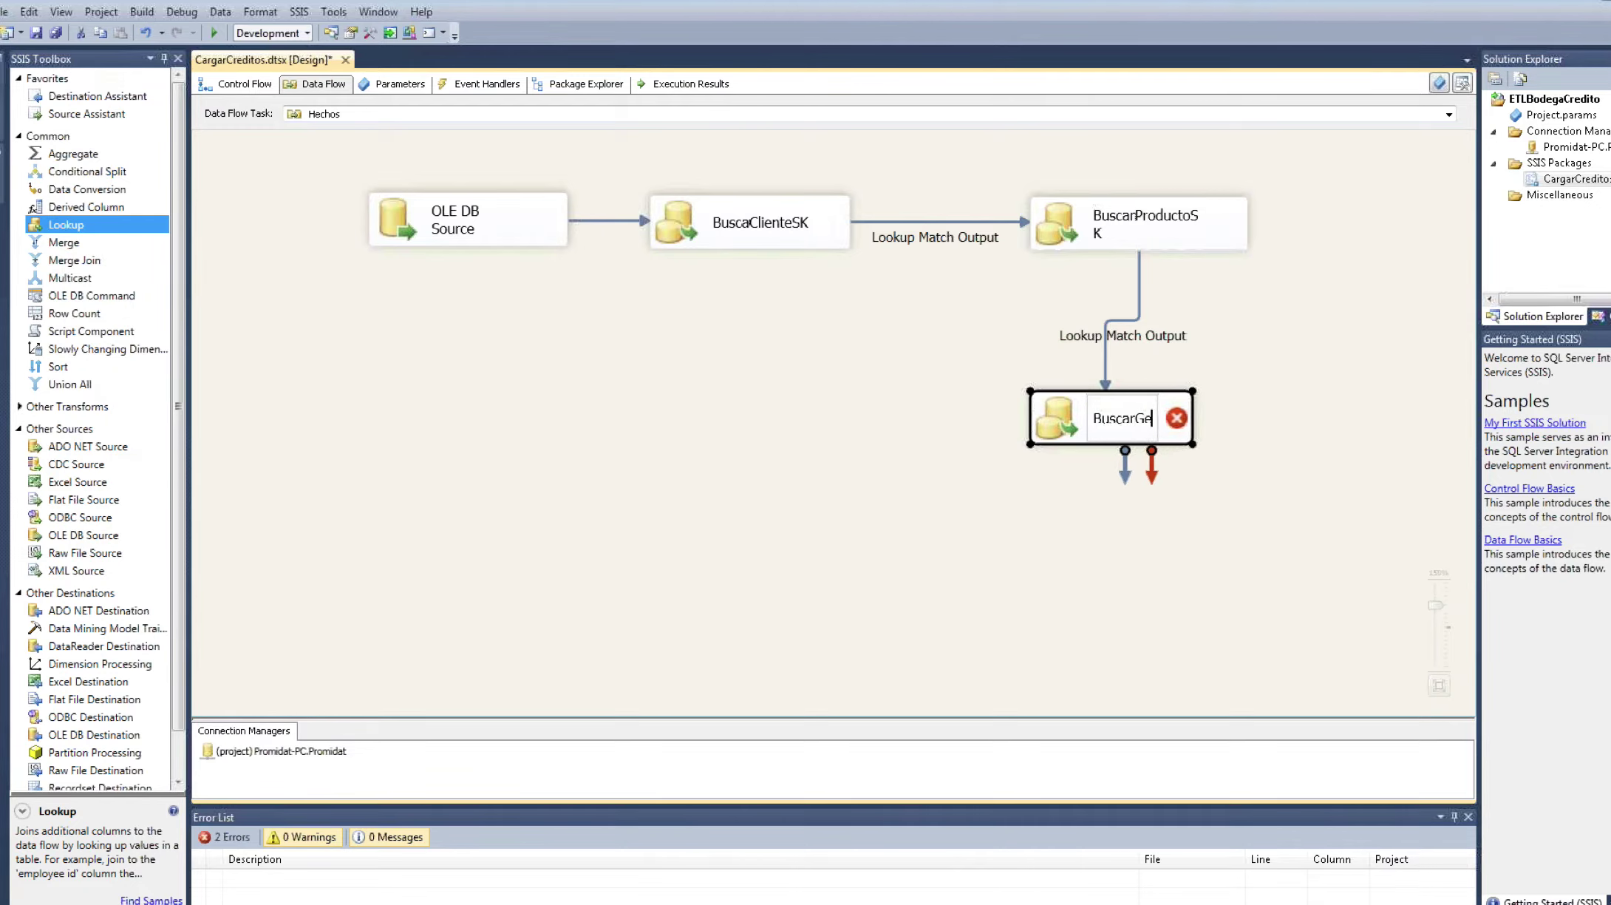
key("BackSpace")
key("BackSpace")
type("FF")
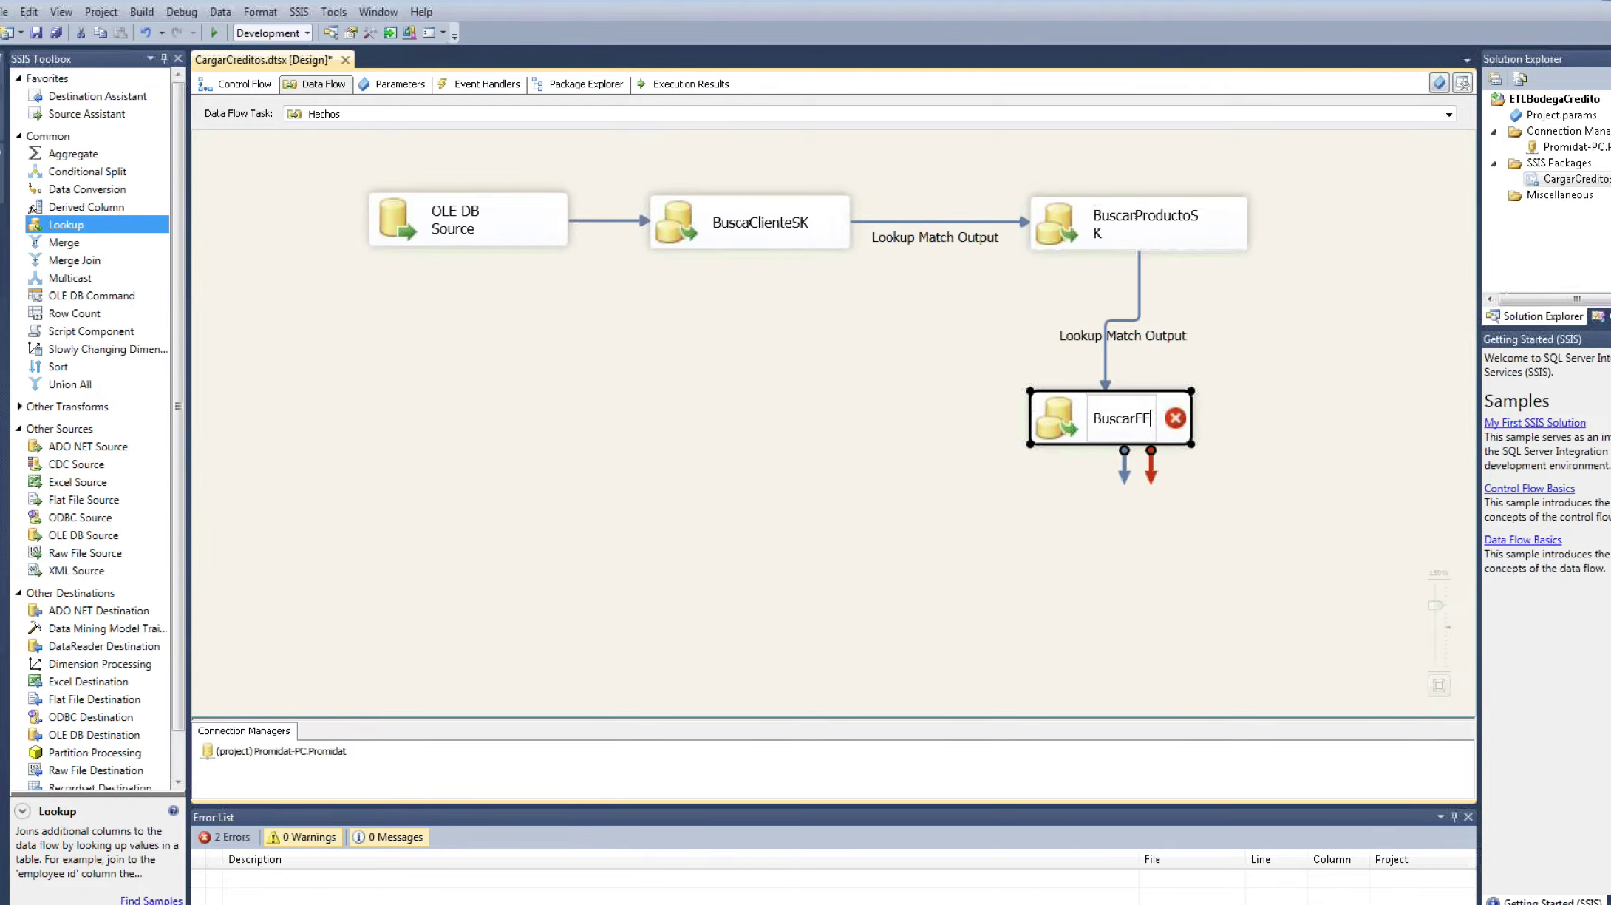
key("BackSpace")
type("echa")
key("Return")
Step: Set [dbo].[Dim_Fecha] as the reference table of the BuscarFecha lookup
double_click(1072, 418)
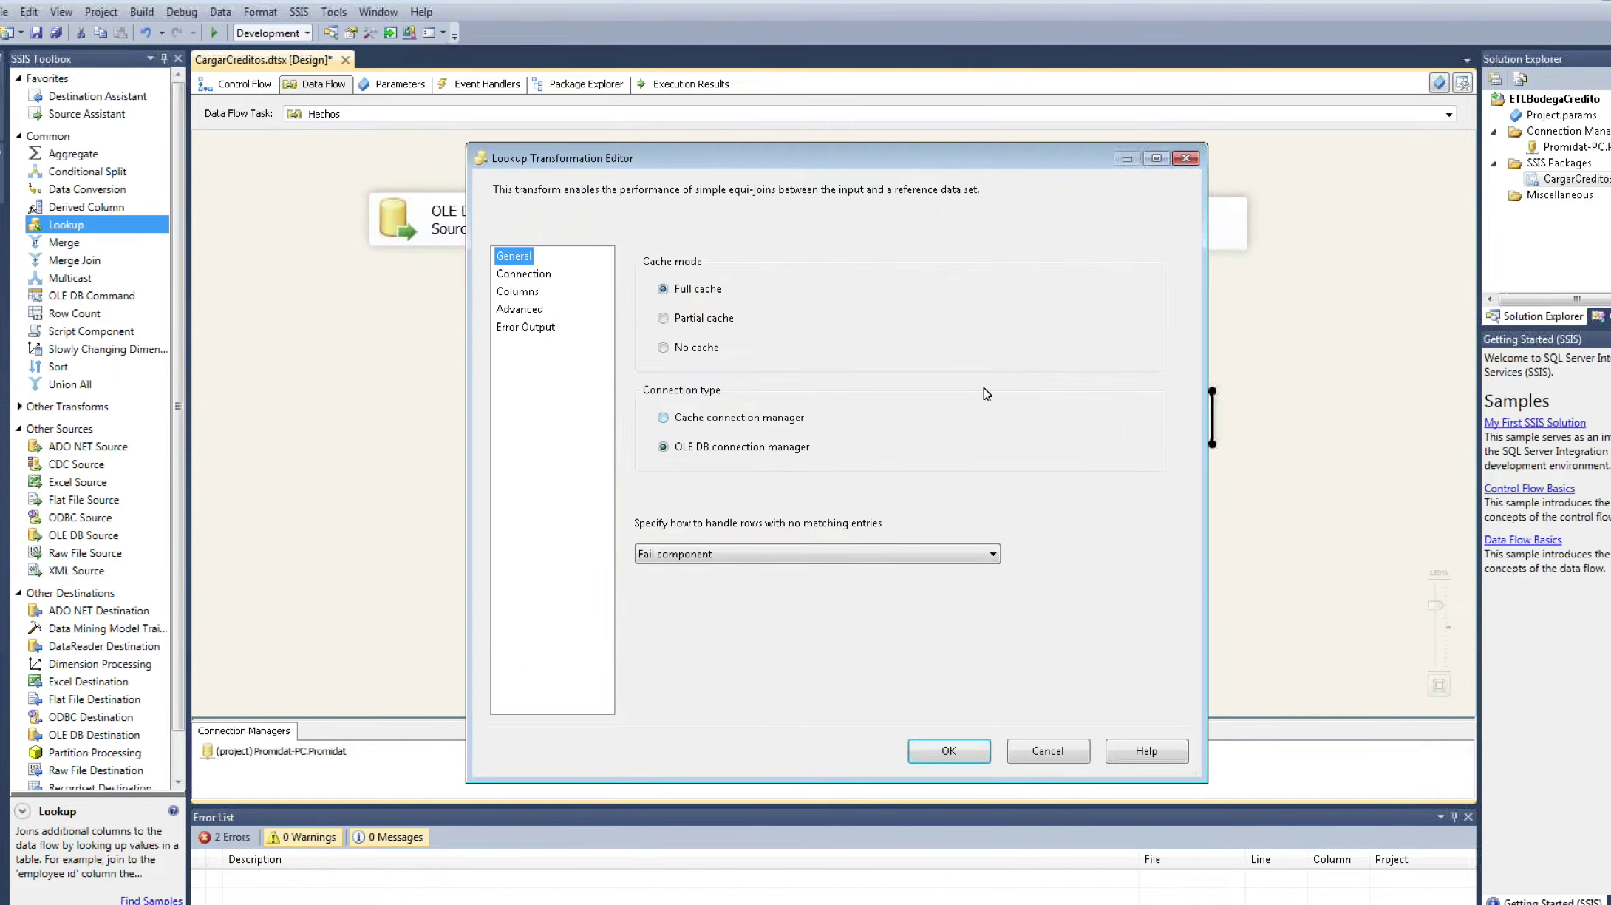
left_click(515, 275)
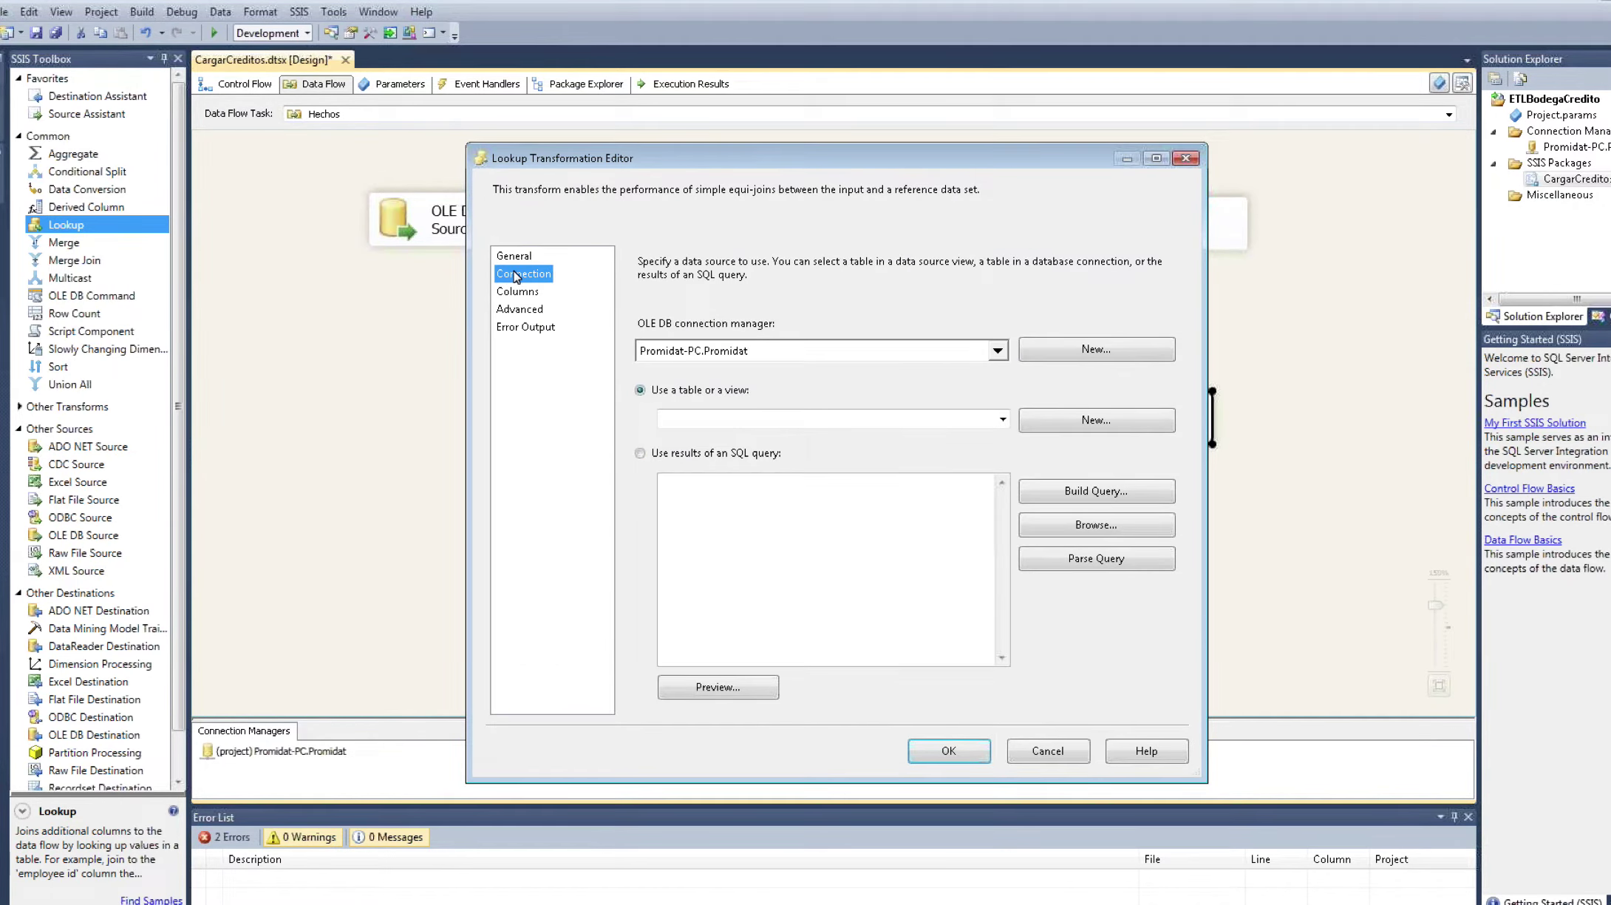
left_click(1002, 419)
left_click(861, 495)
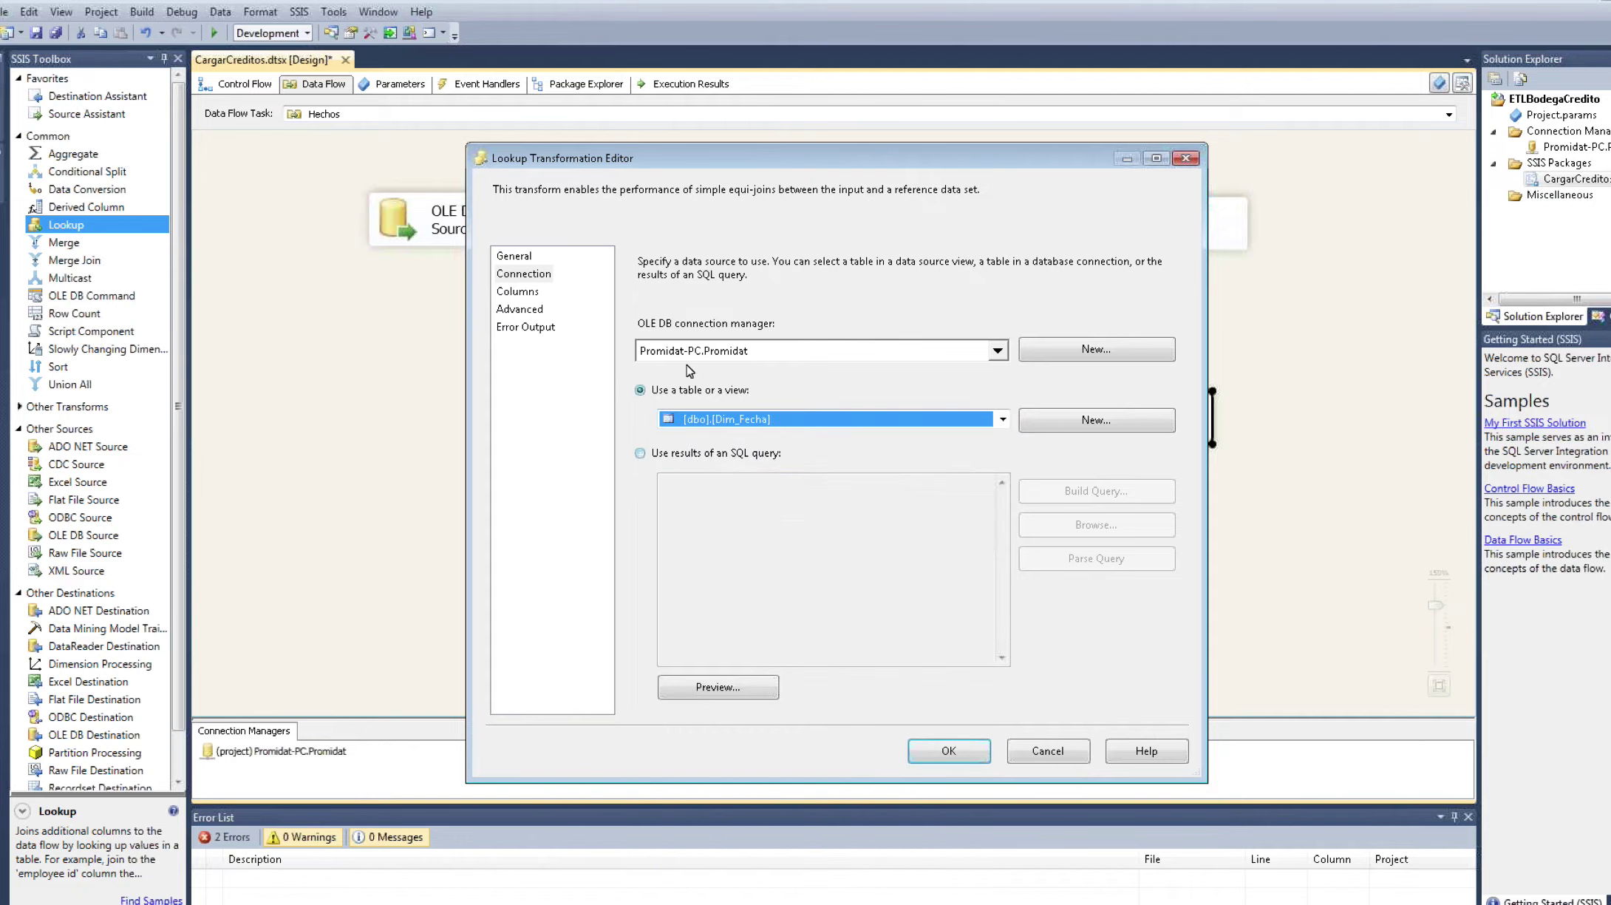
Step: In BuscarFecha, map input Mes to lookup column Fecha and return Fecha_SK as a new column
left_click(526, 292)
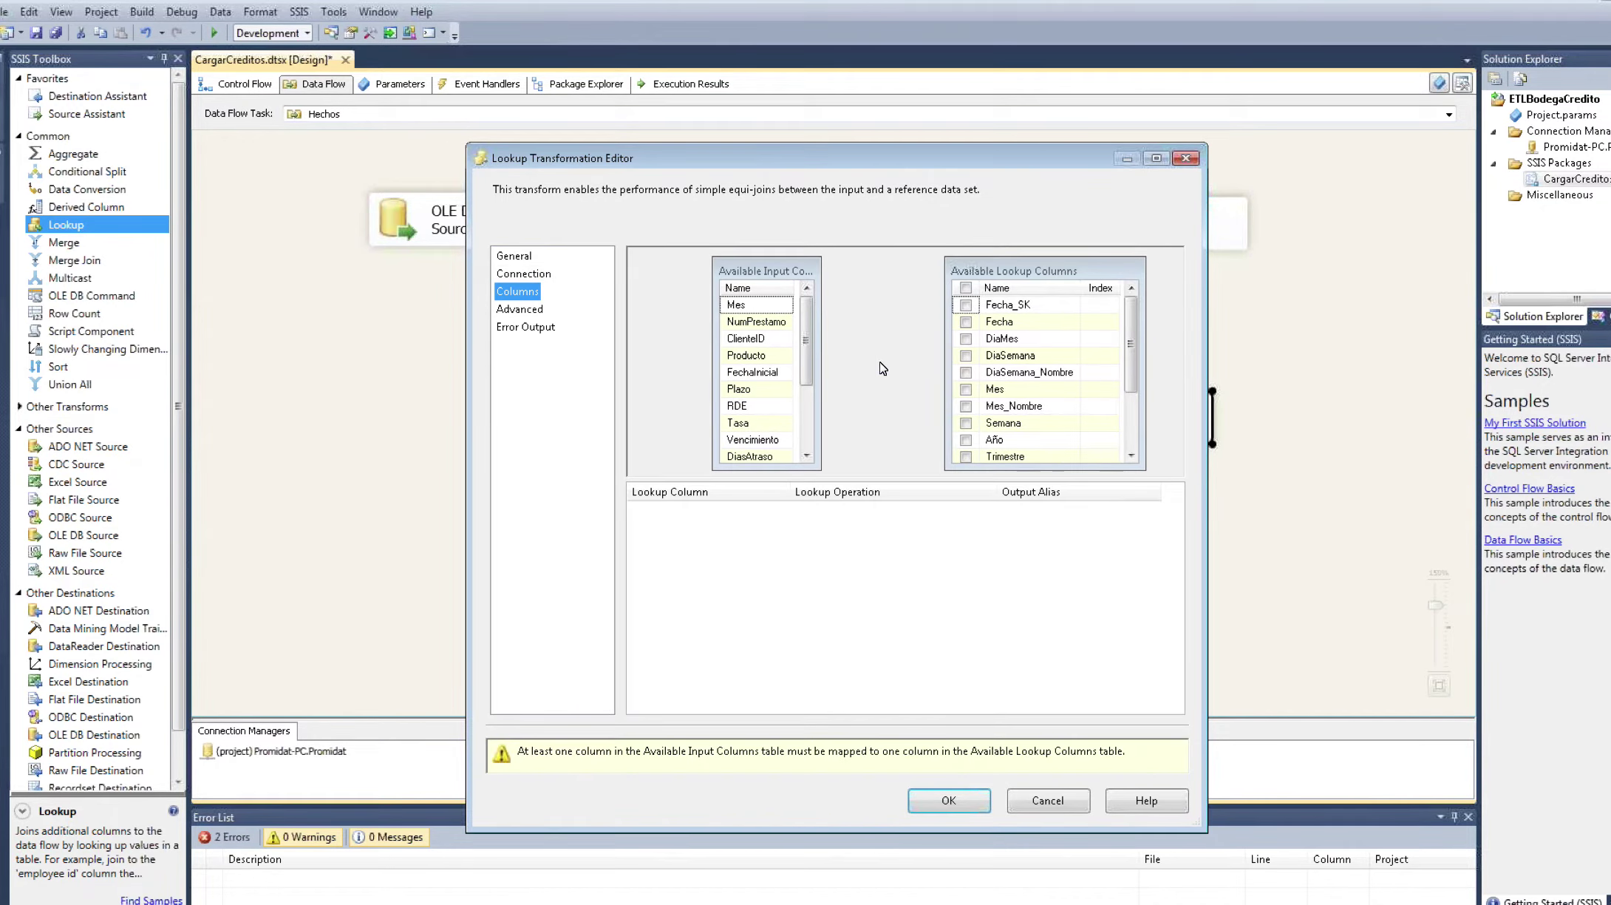
left_click(760, 309)
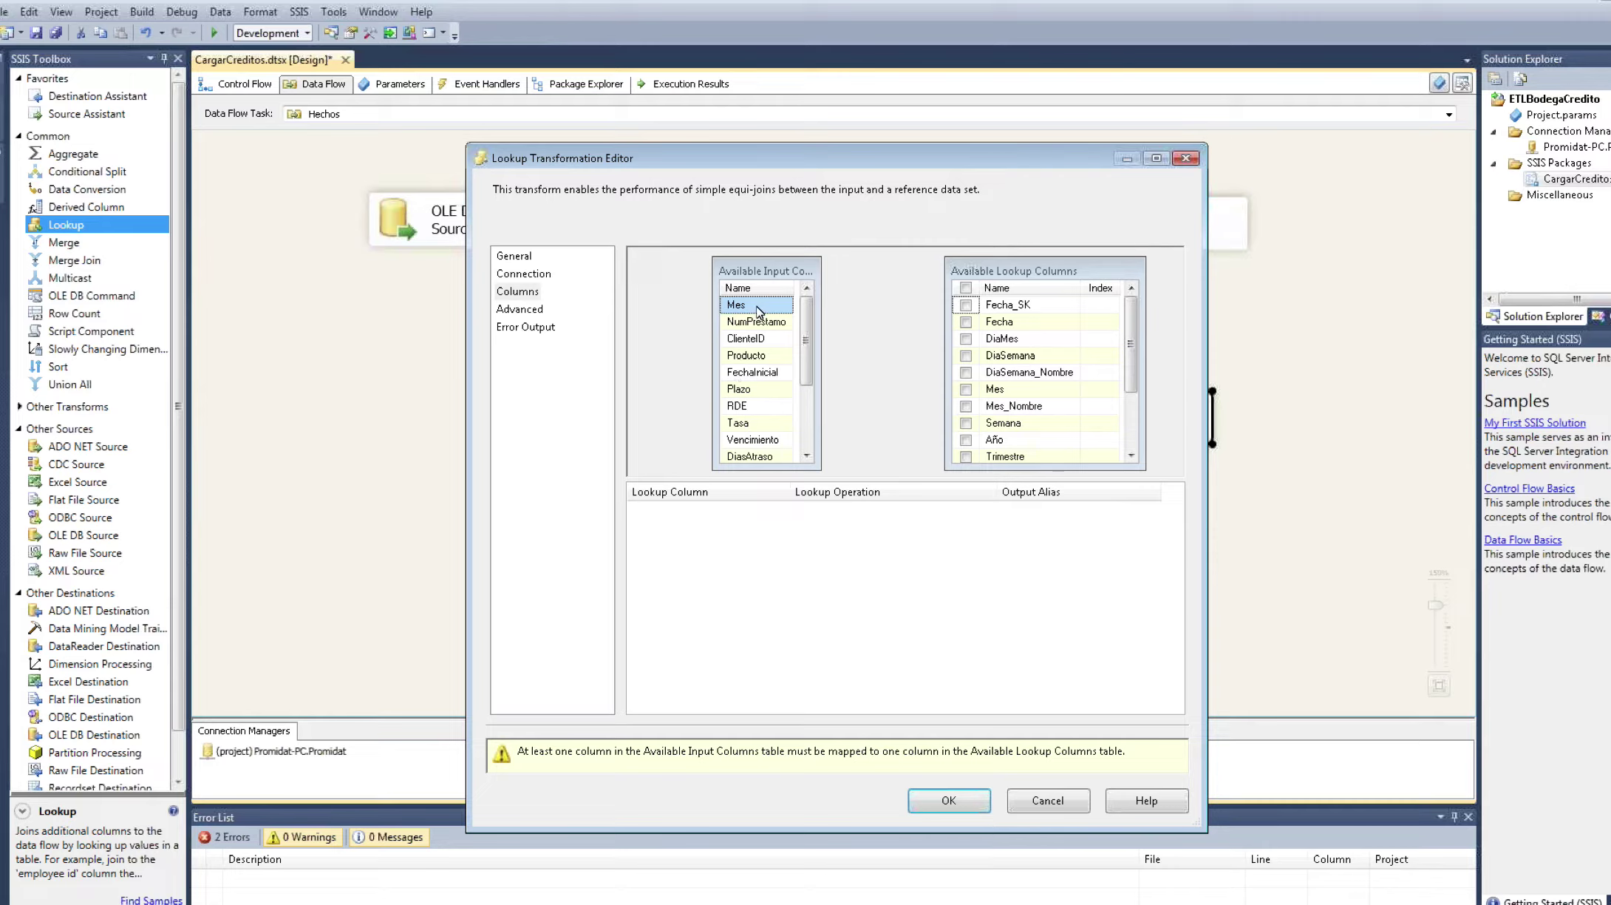
left_click_drag(753, 312, 1009, 325)
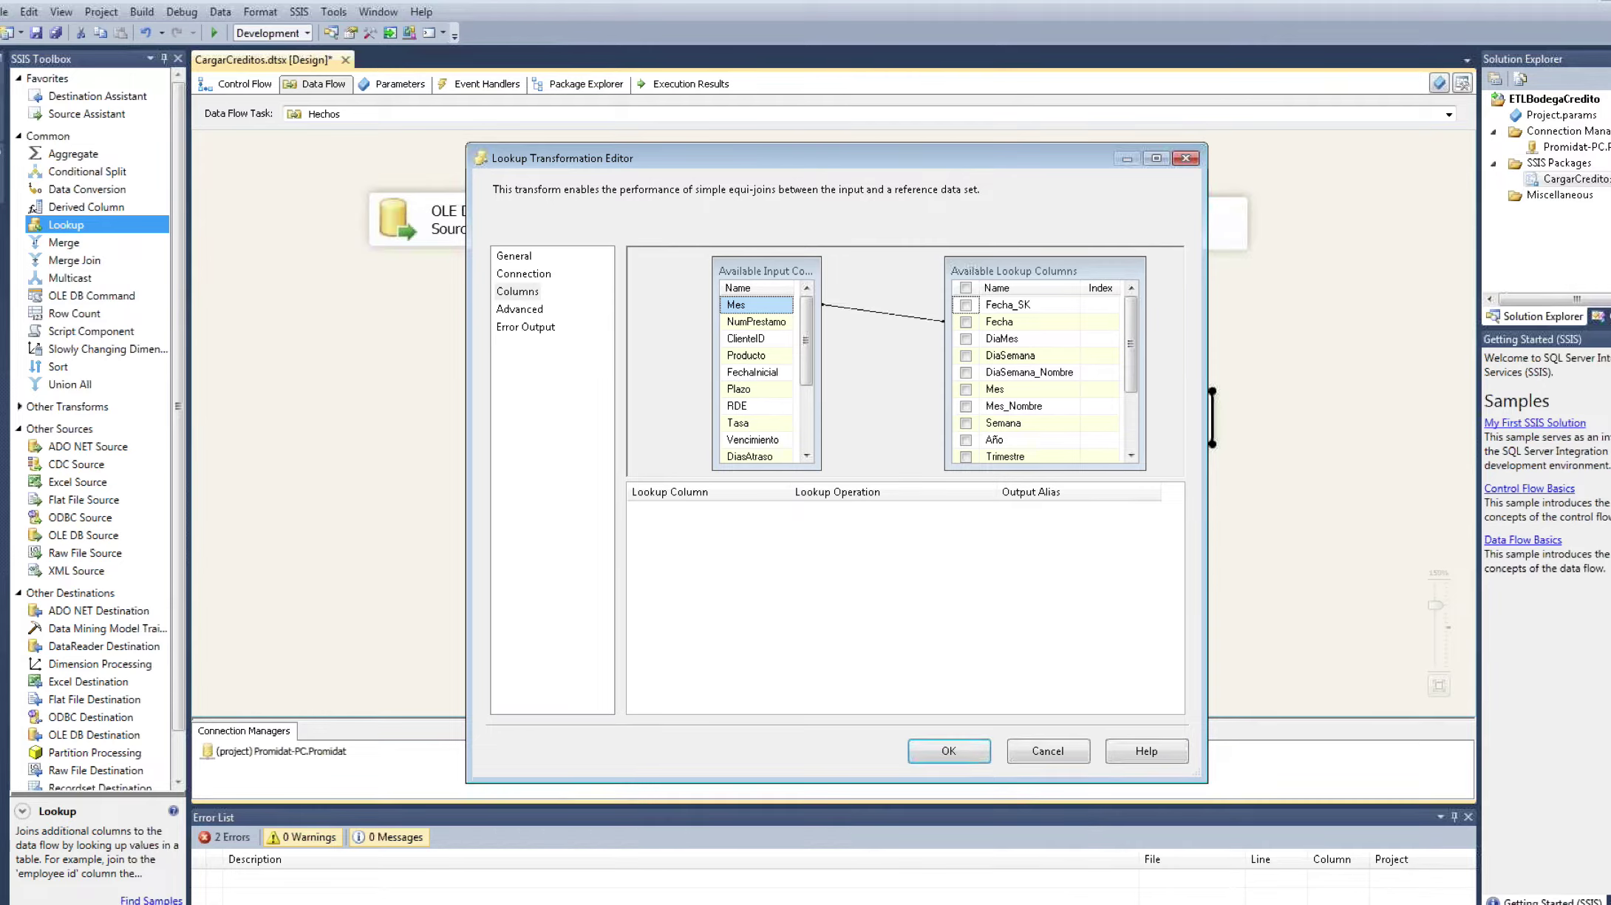
left_click(966, 305)
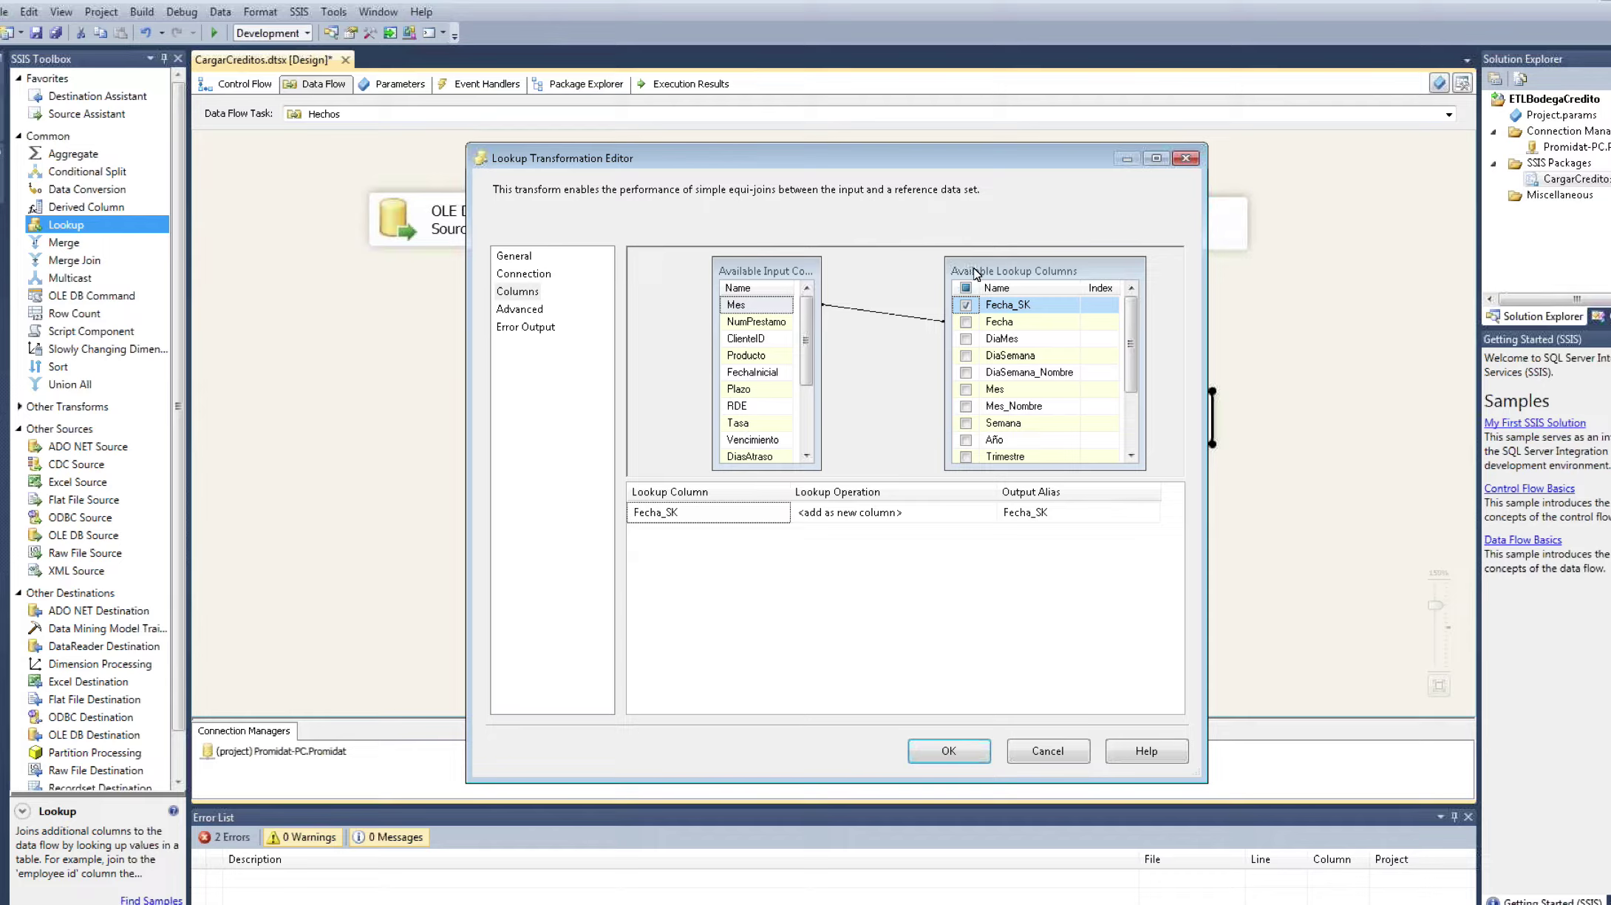
left_click_drag(977, 275, 940, 275)
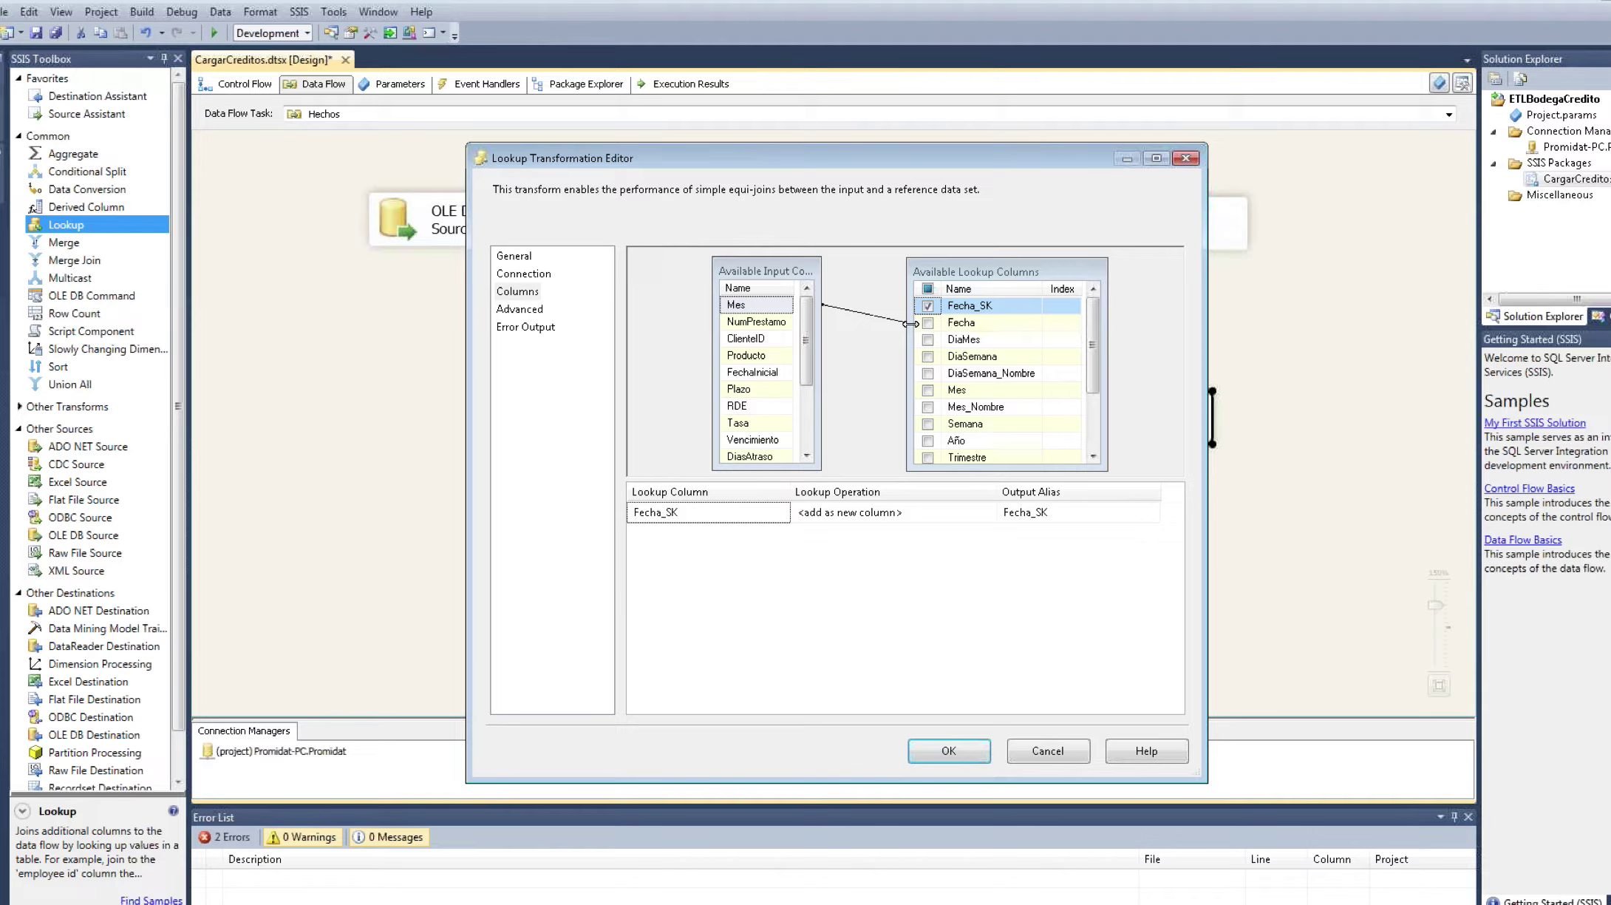
left_click(949, 751)
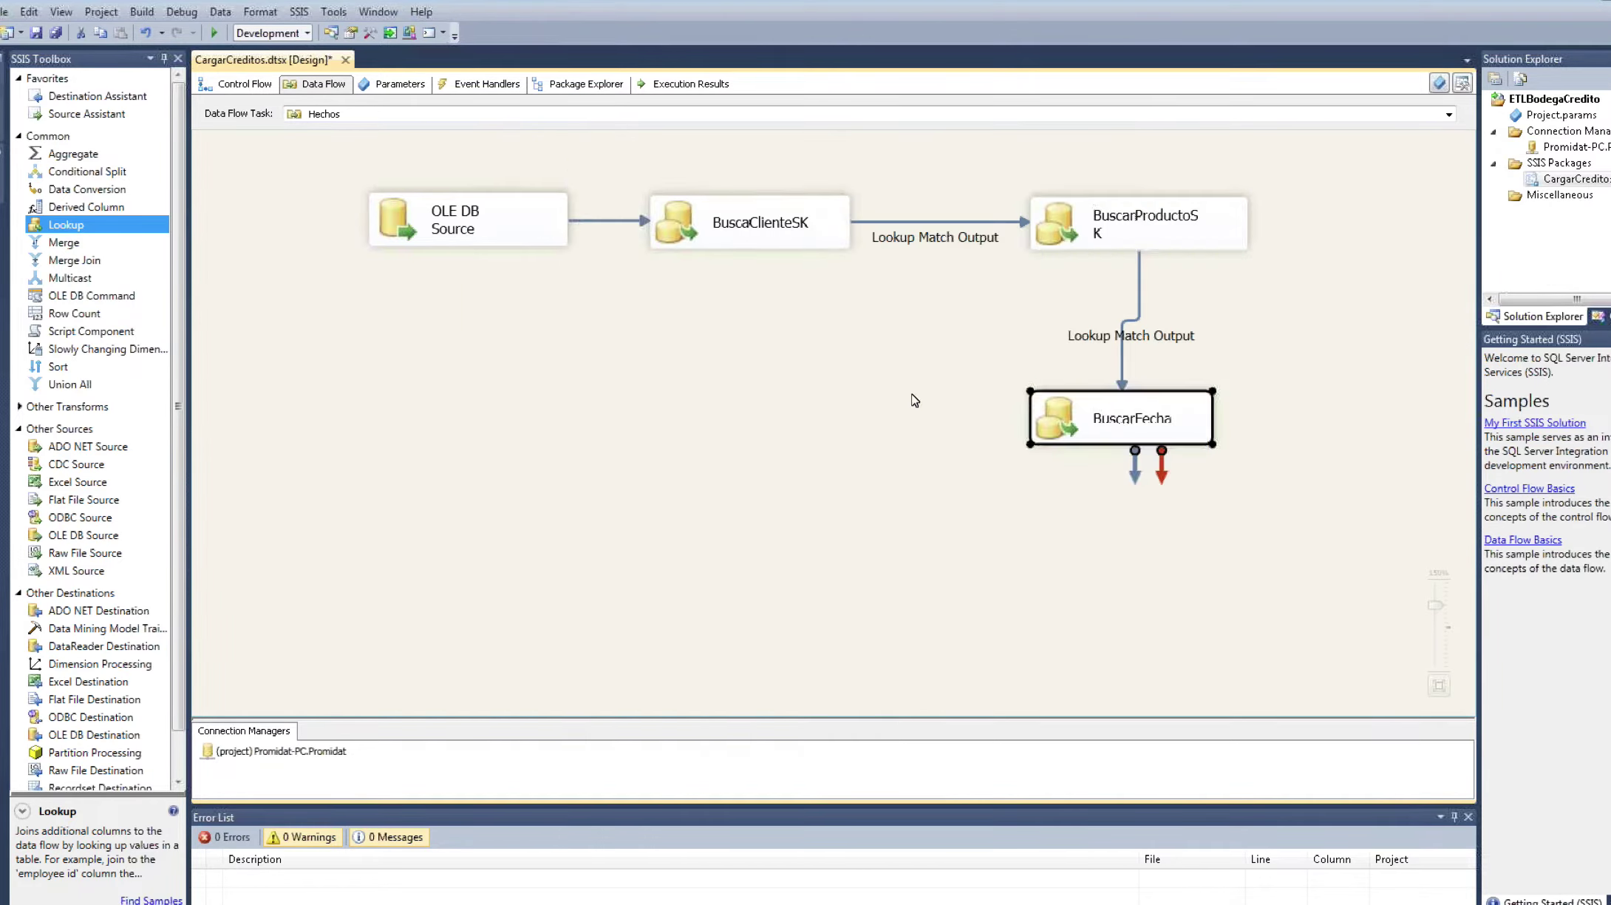
Step: Switch to SQL Server Management Studio and examine the Saldo and MontoOriginal columns in the ST_Creditos query results
left_click(515, 221)
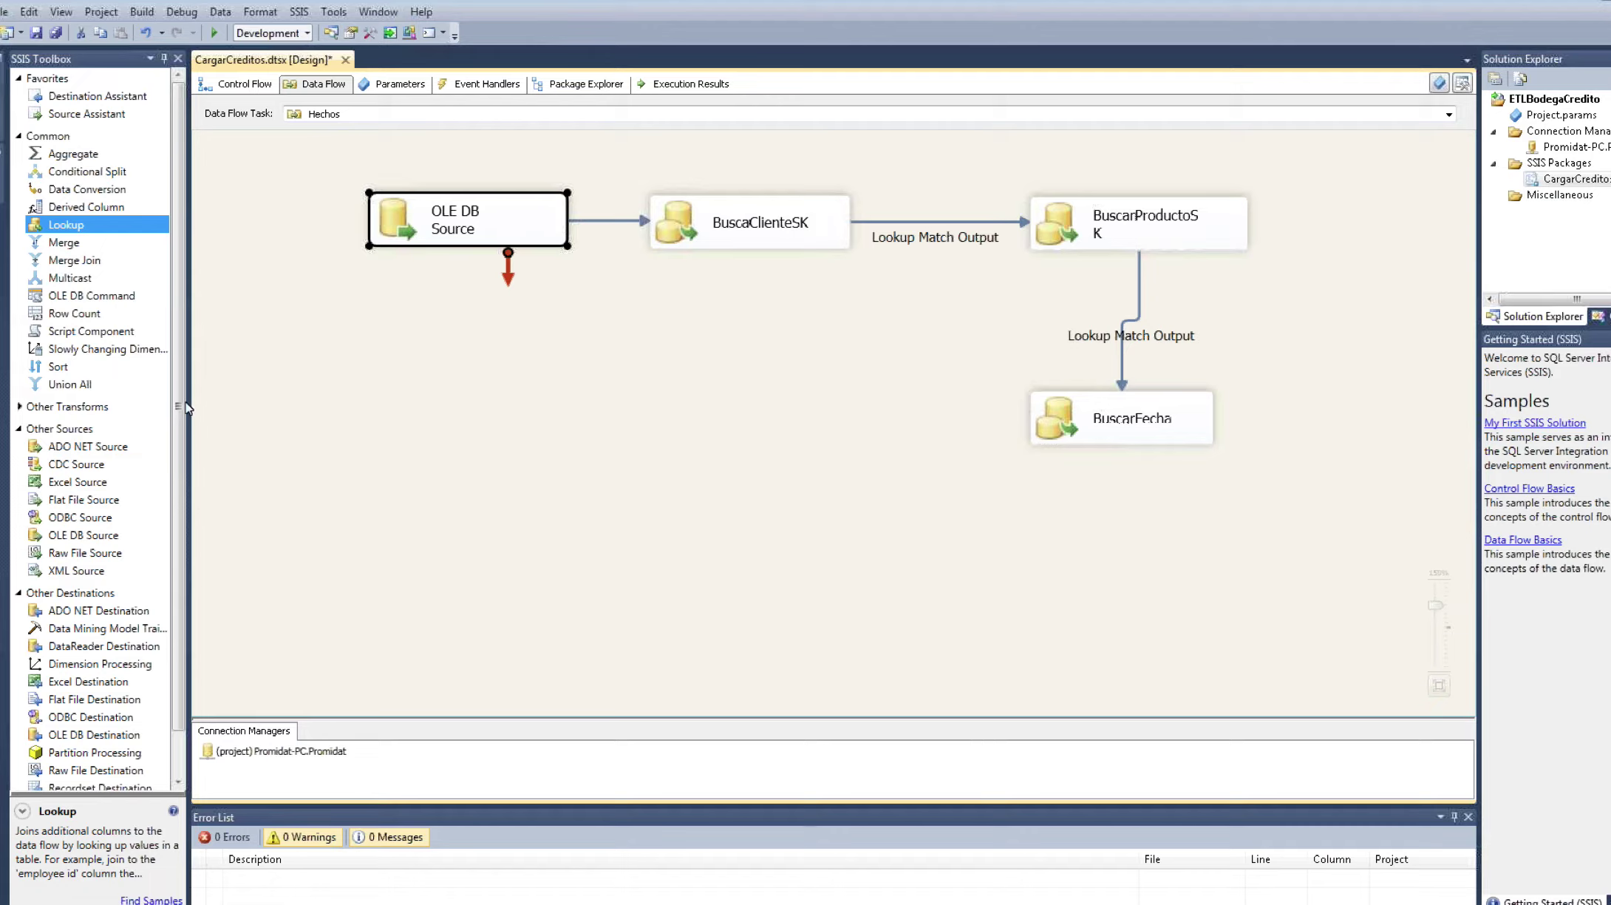
left_click_drag(178, 406, 178, 451)
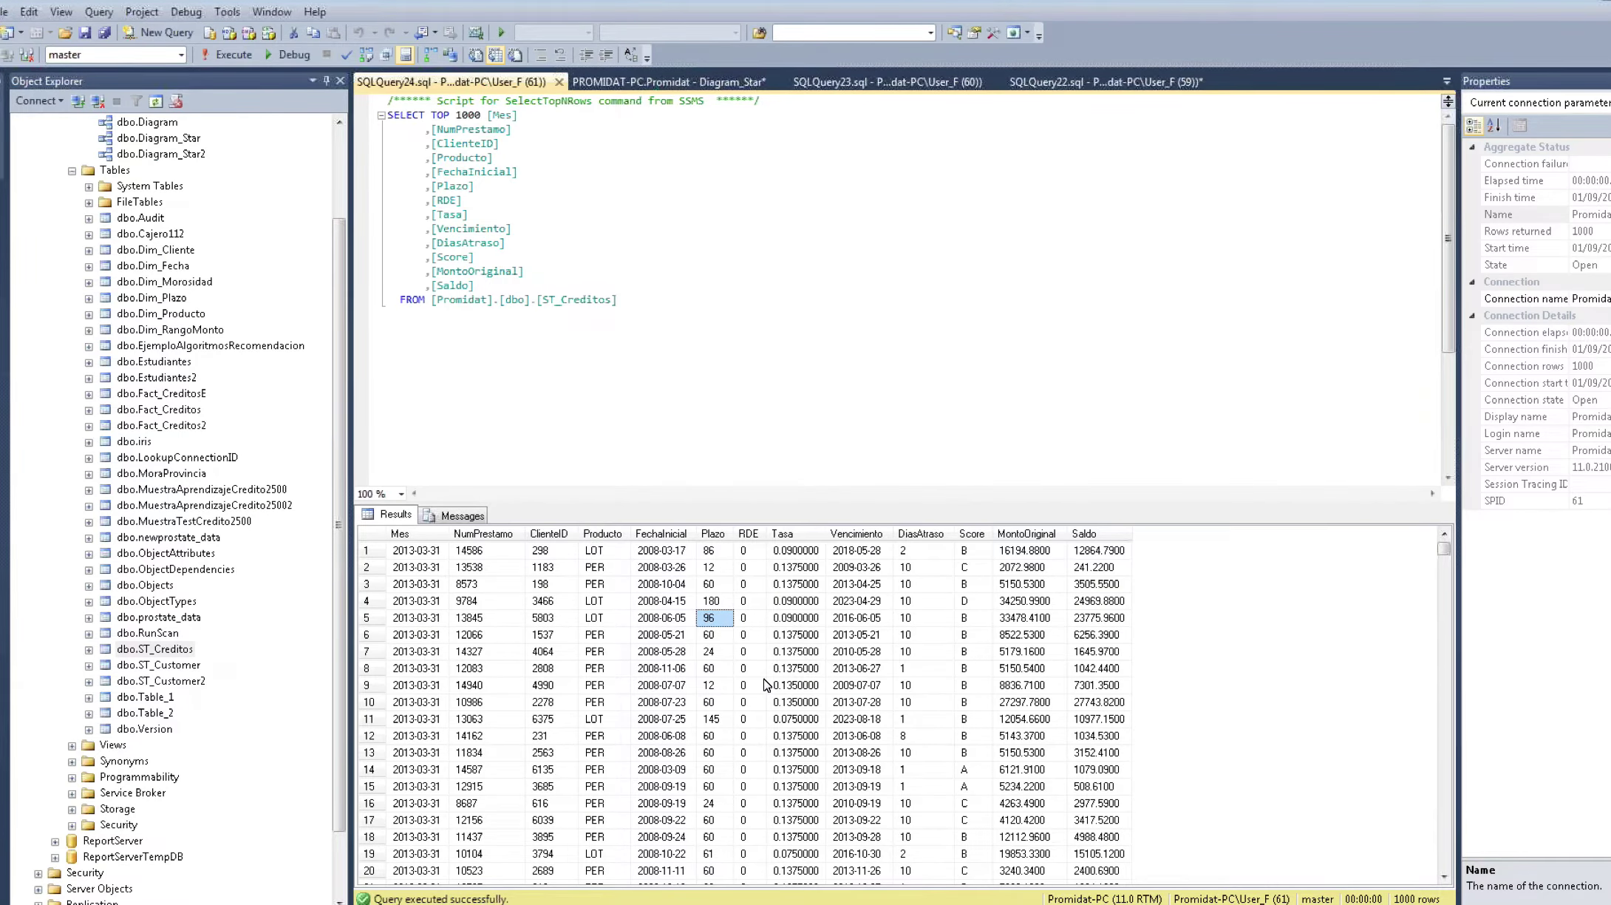
left_click(1096, 535)
left_click(1018, 535)
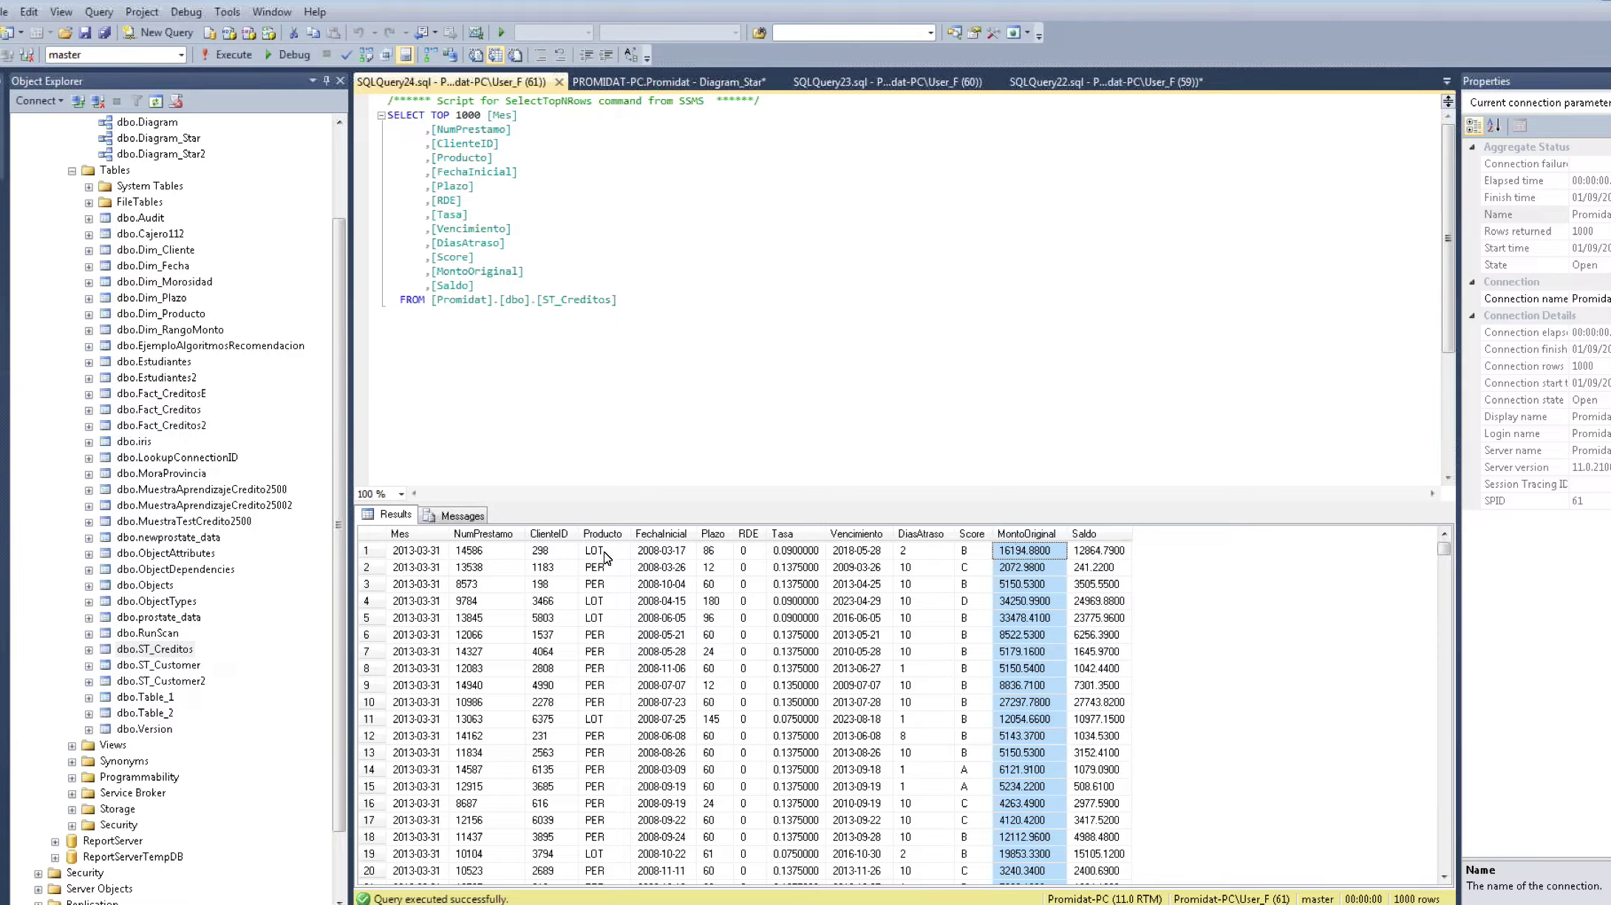
Step: Close the query documents SQLQuery22, SQLQuery23, SQLQuery18 and SQLQuery19 without saving changes
middle_click(1066, 85)
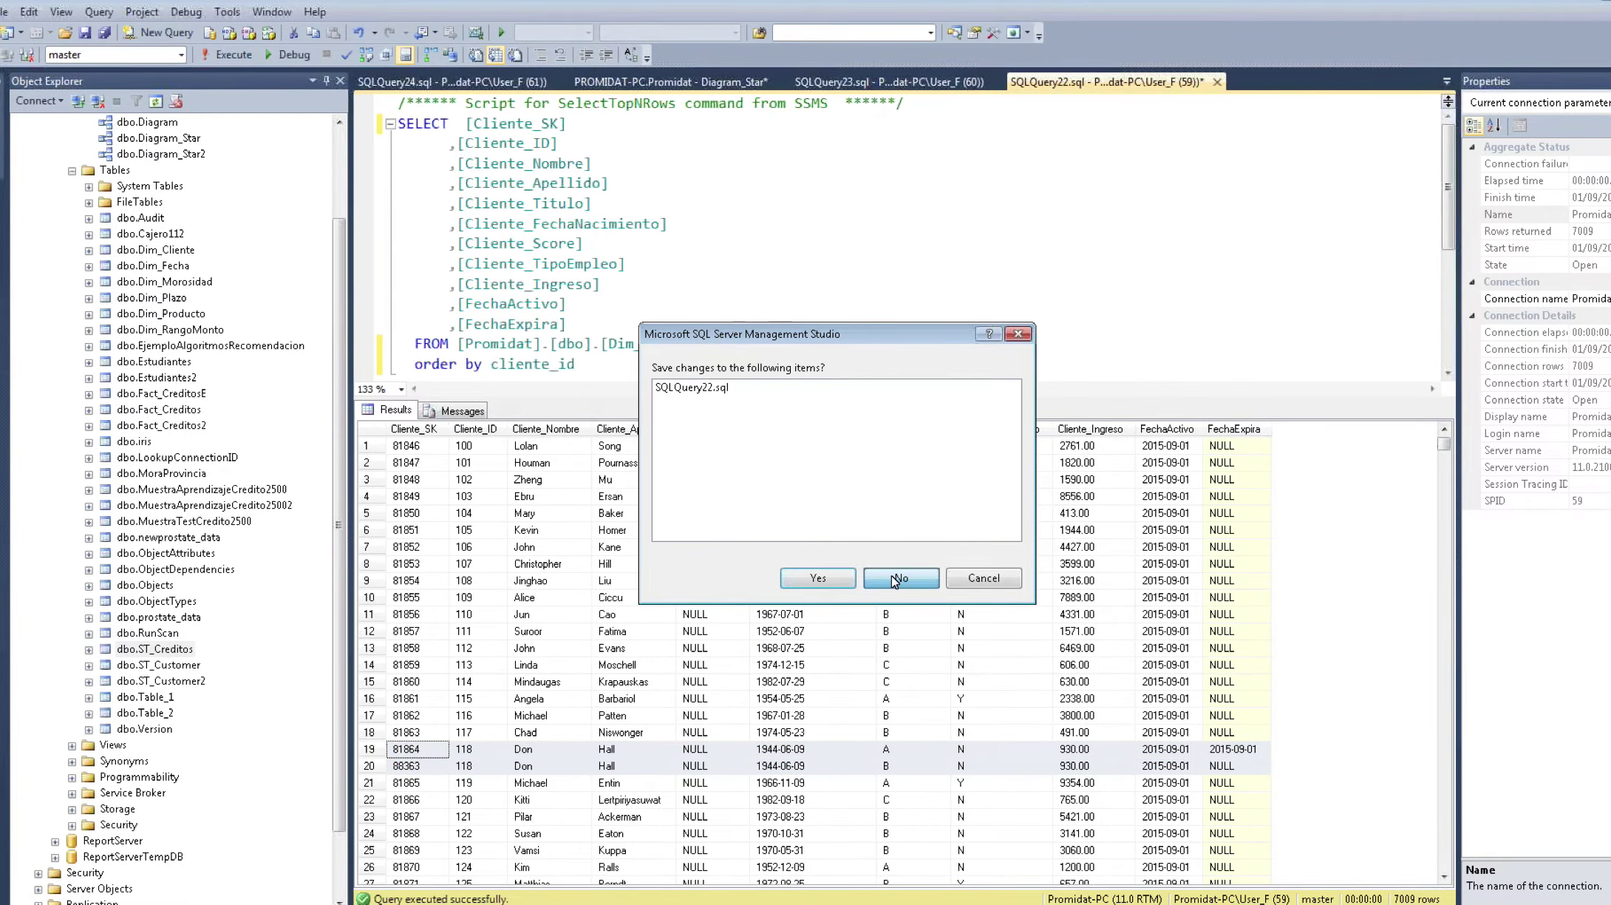
left_click(895, 580)
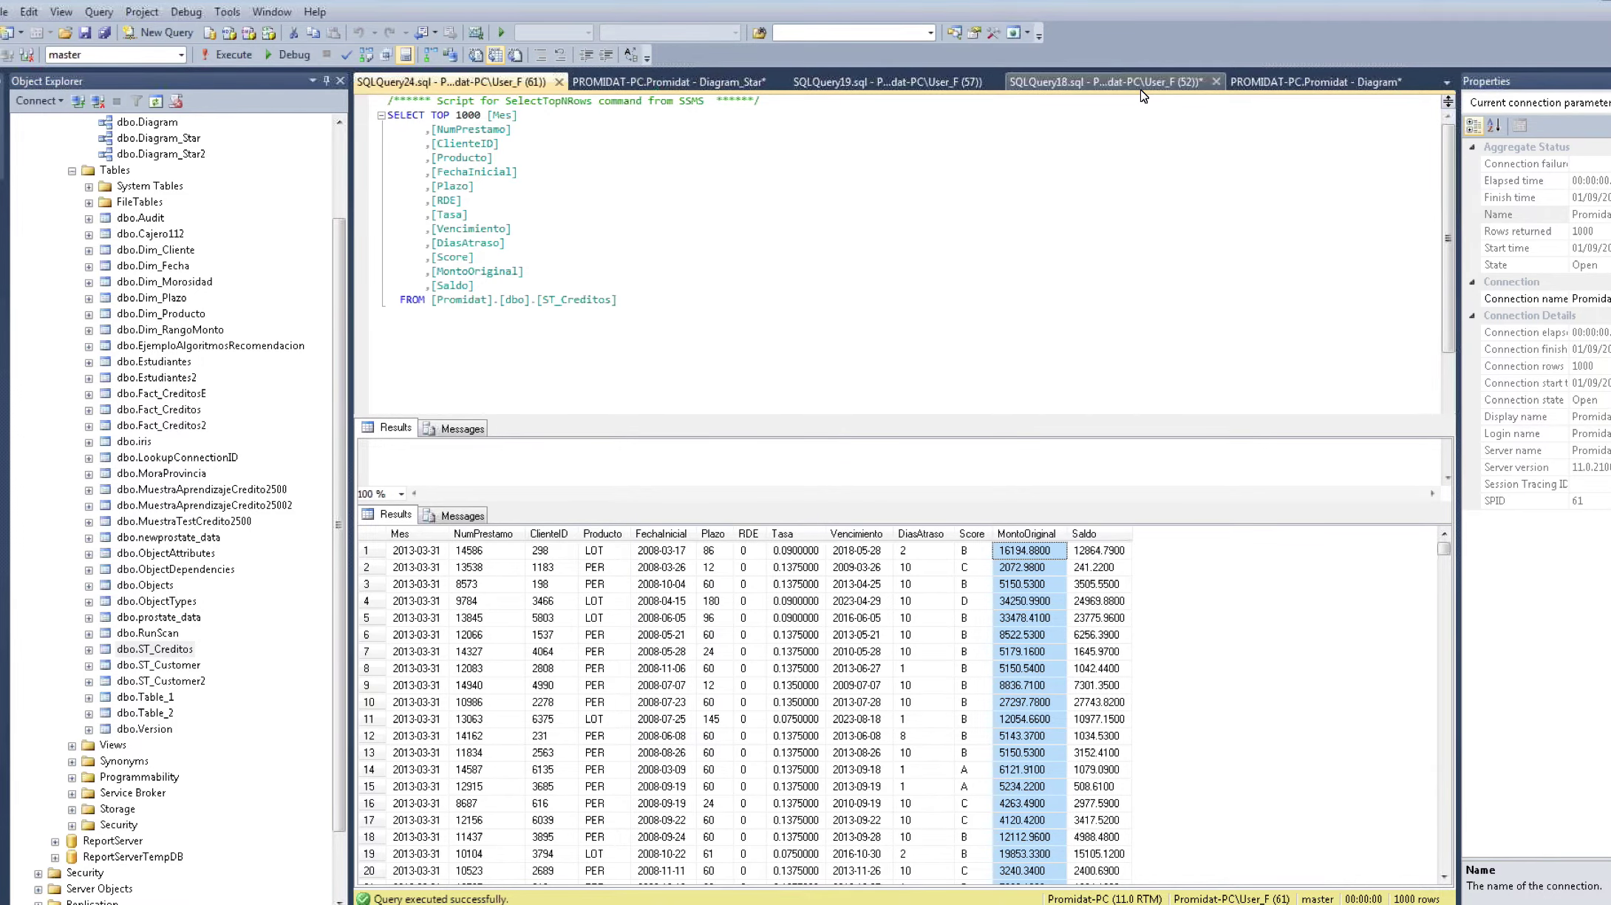
middle_click(1142, 84)
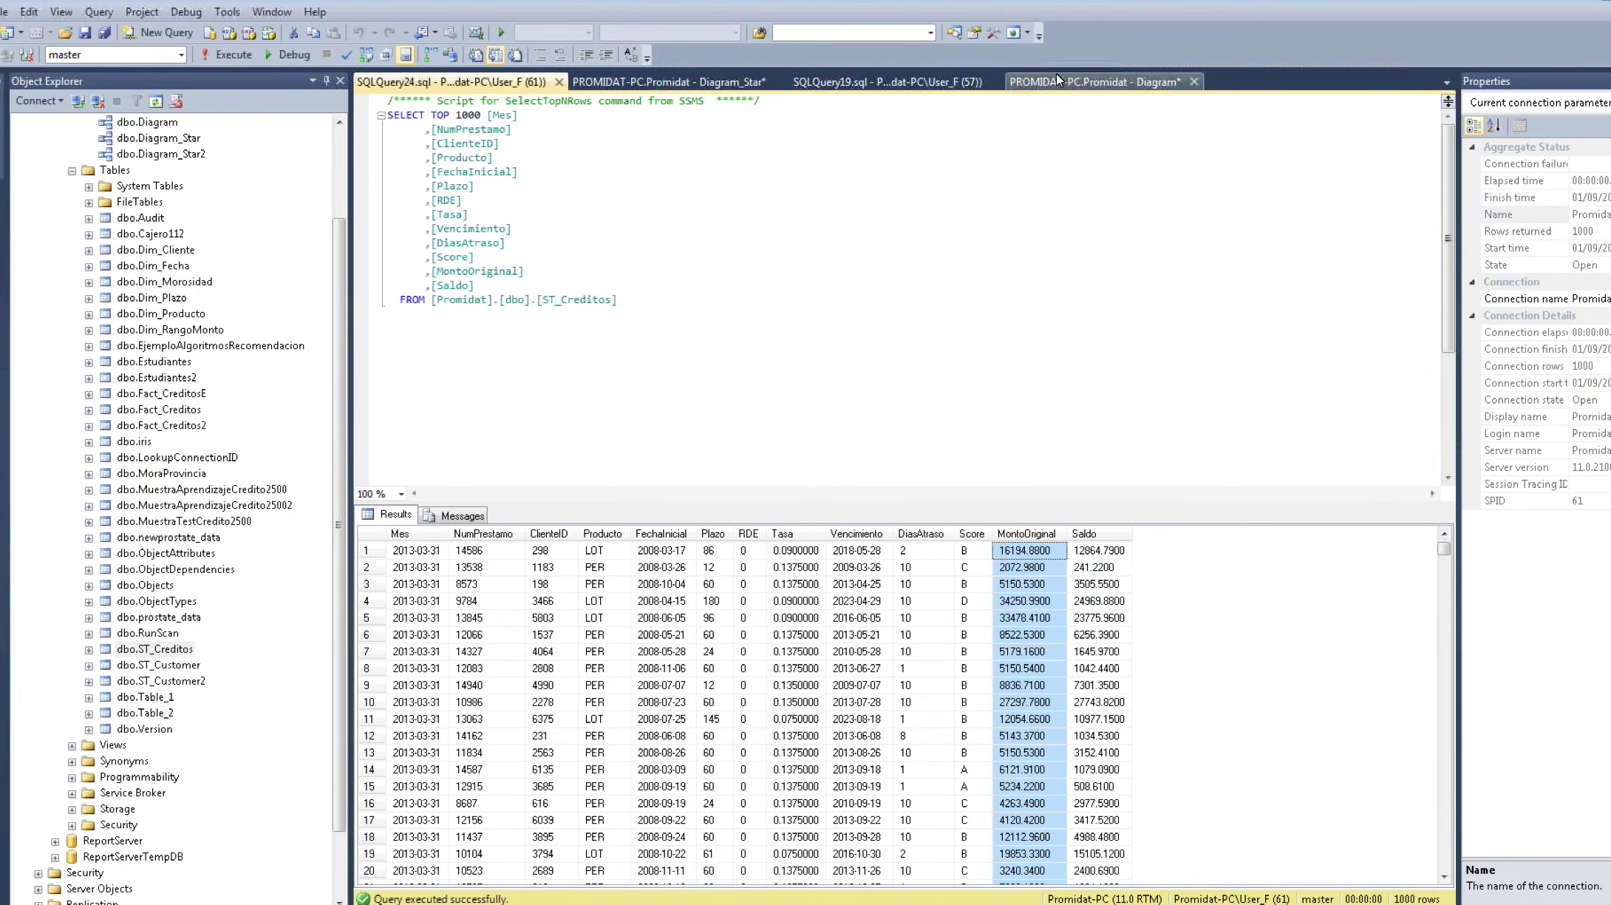
left_click(1057, 82)
left_click(958, 84)
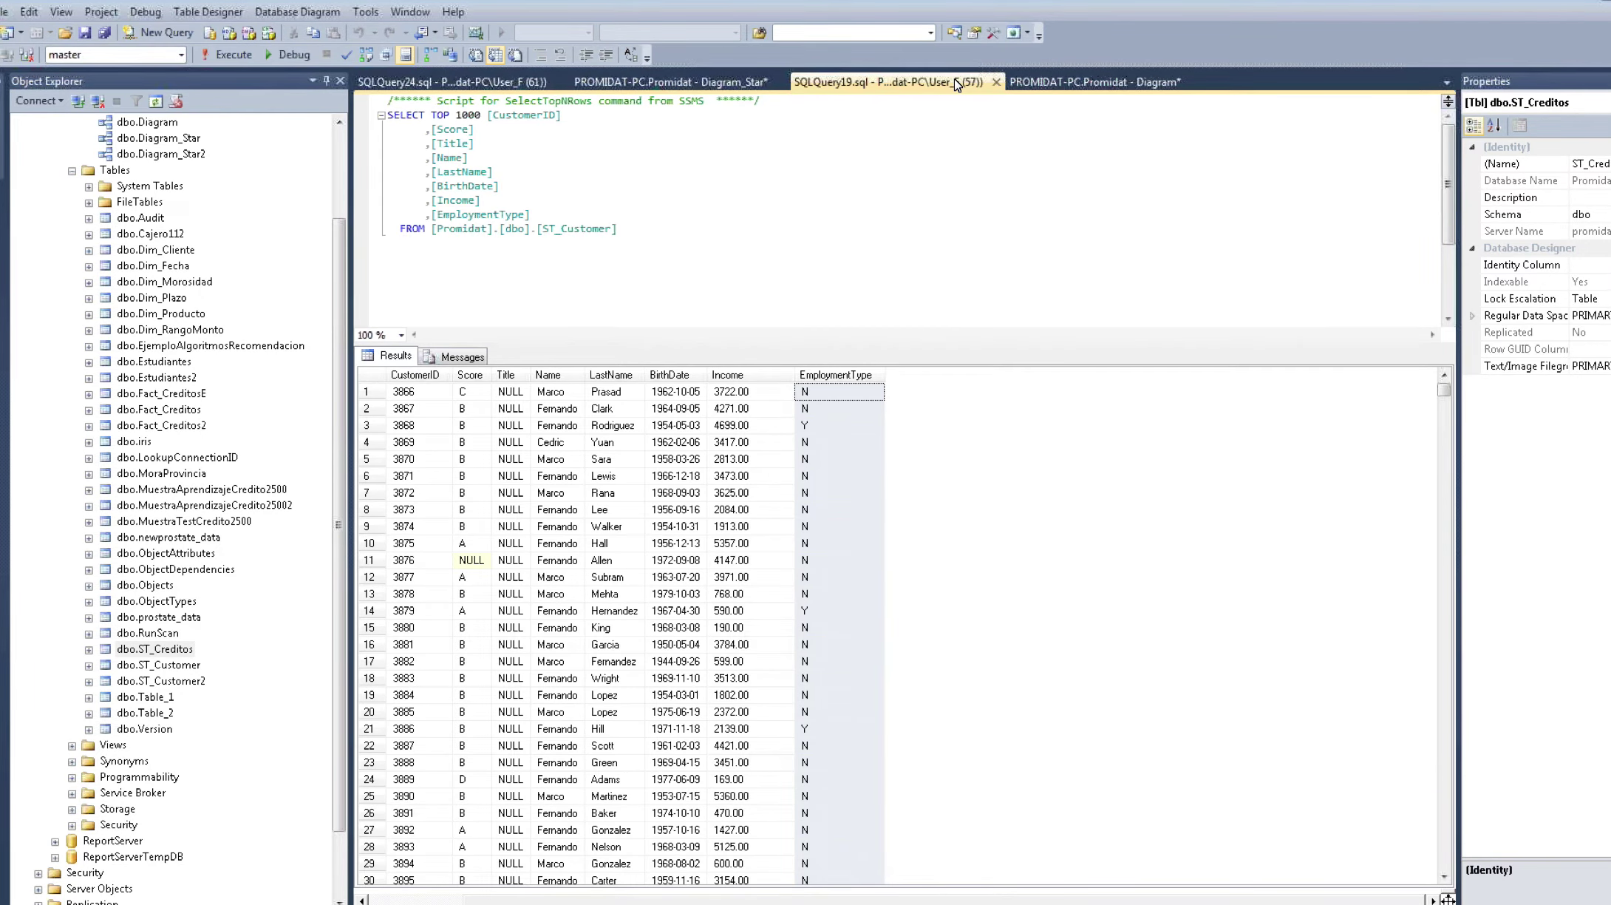
left_click(997, 82)
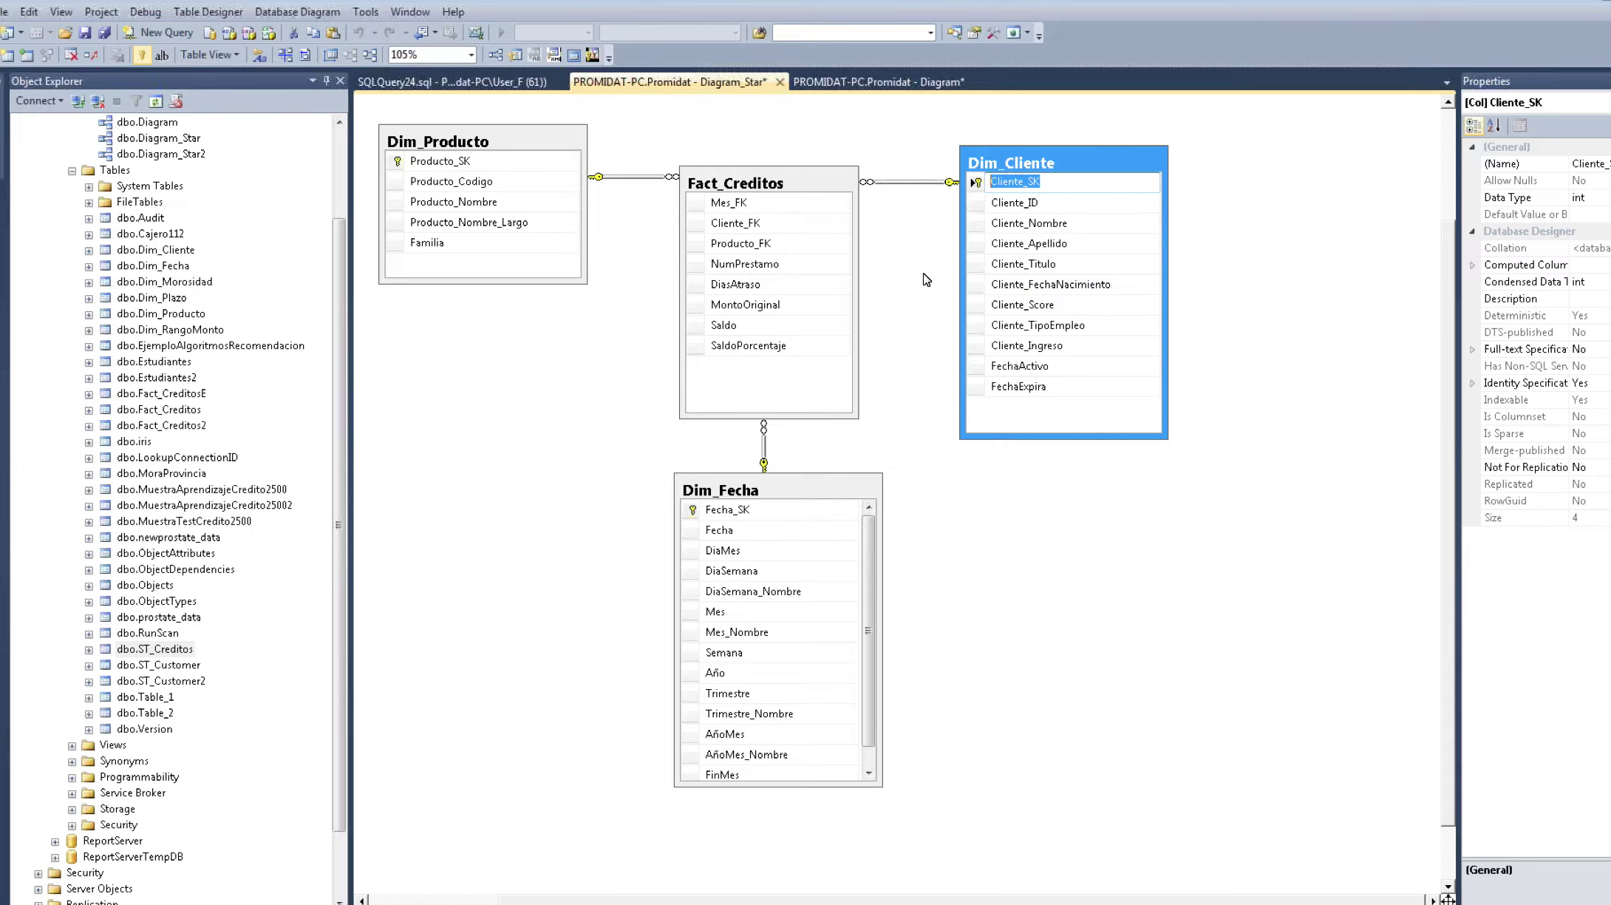
Step: Query the top 1000 rows of dbo.Fact_Creditos and examine its foreign key and measure columns in the enlarged script
left_click(568, 365)
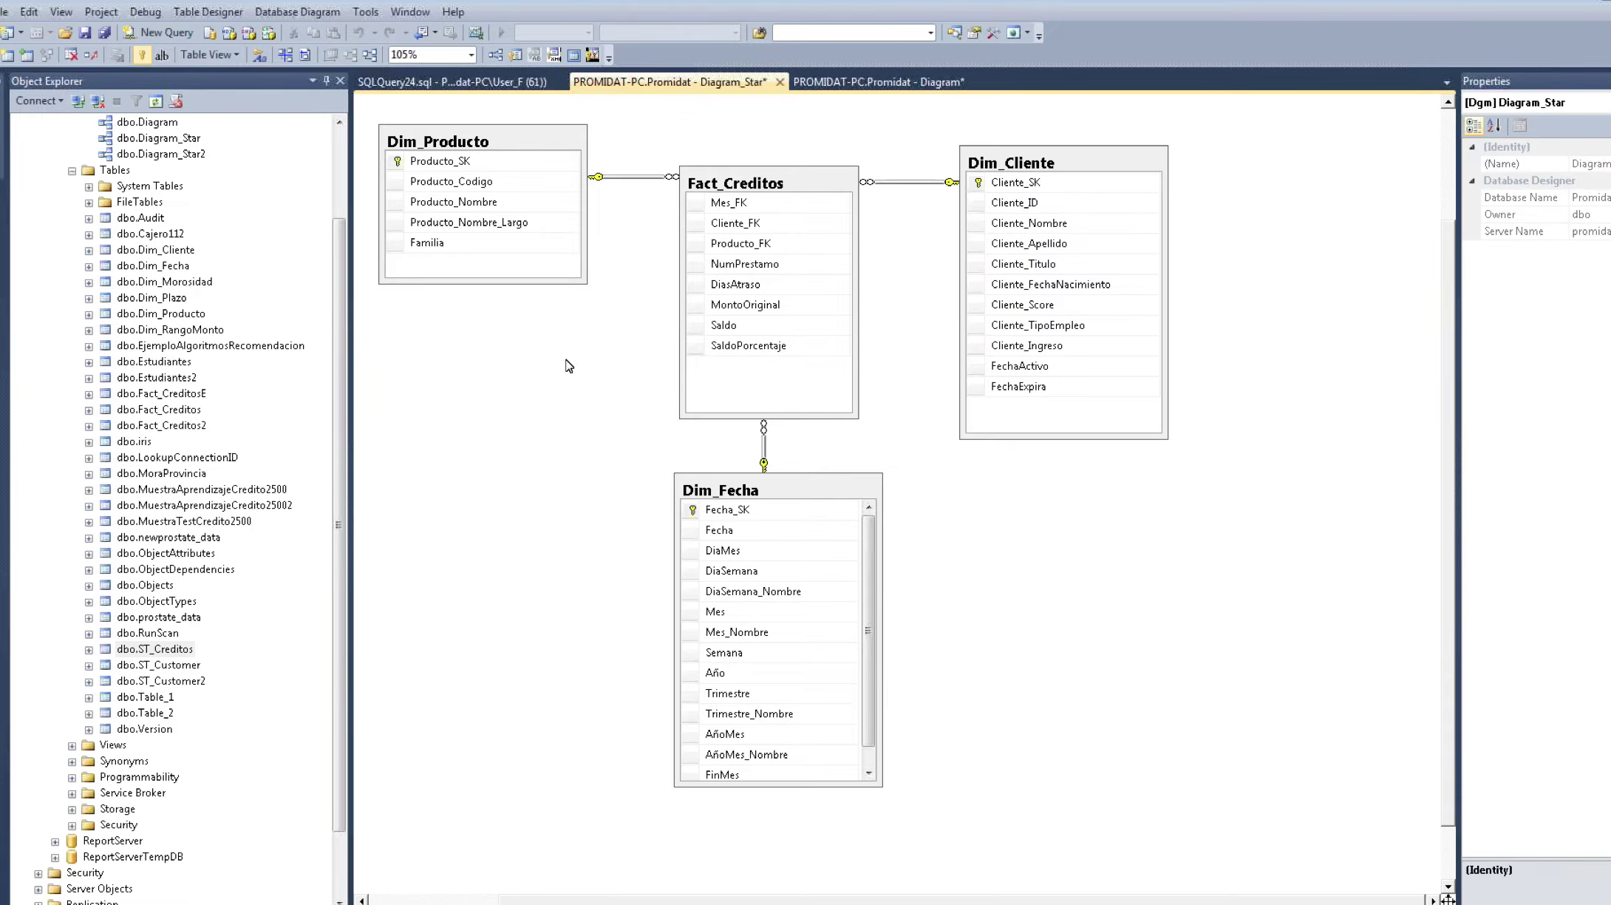
left_click(179, 411)
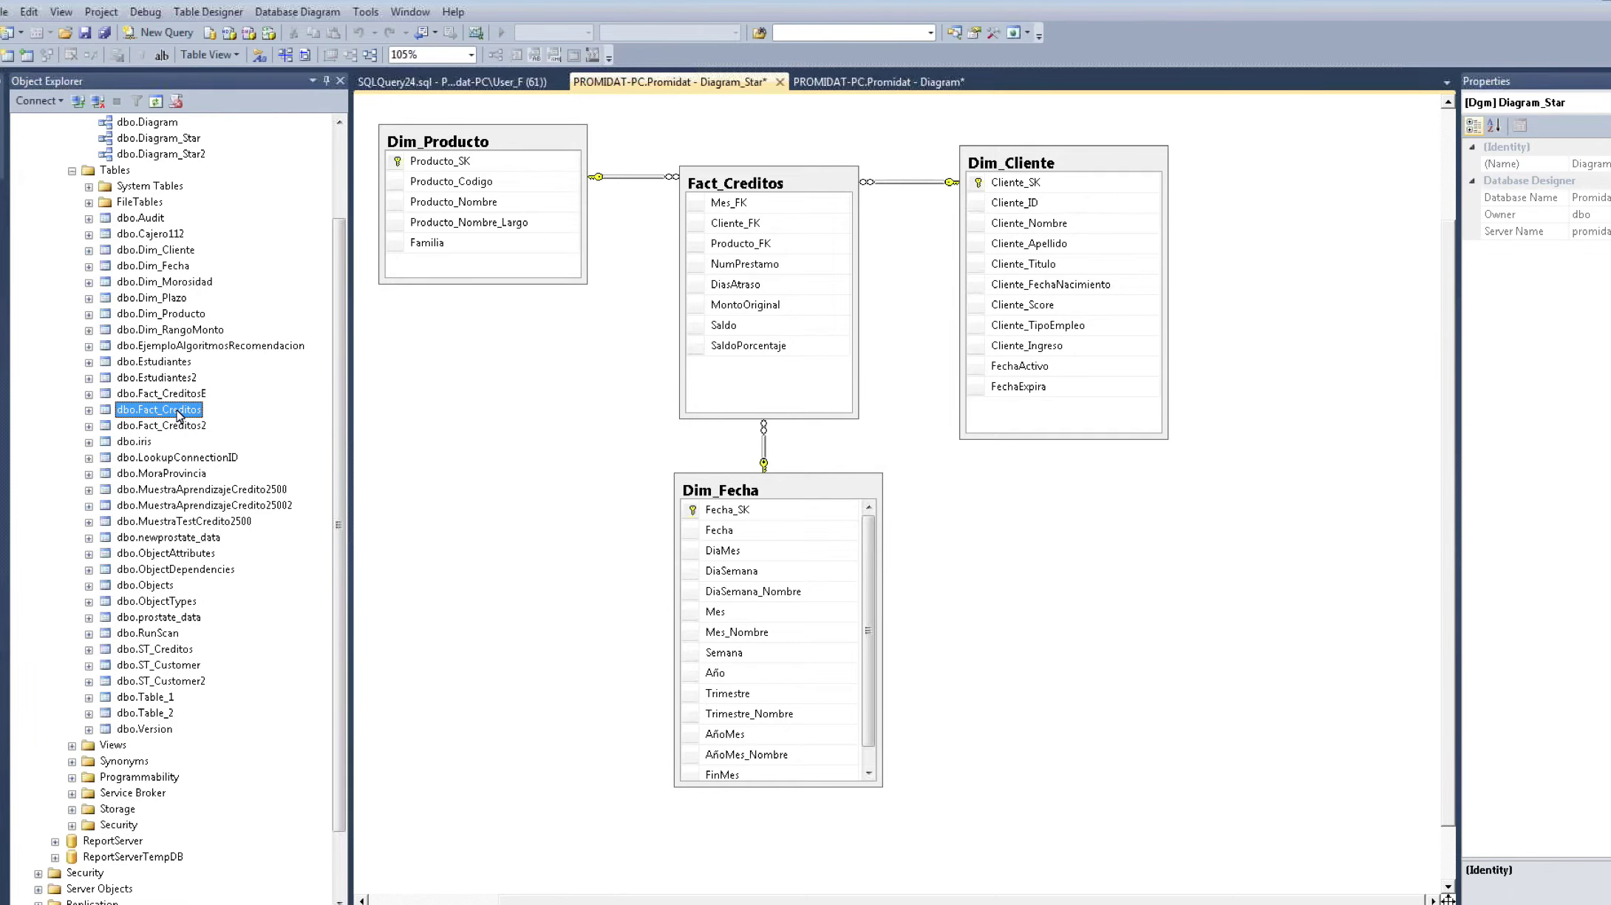
right_click(179, 411)
left_click(222, 456)
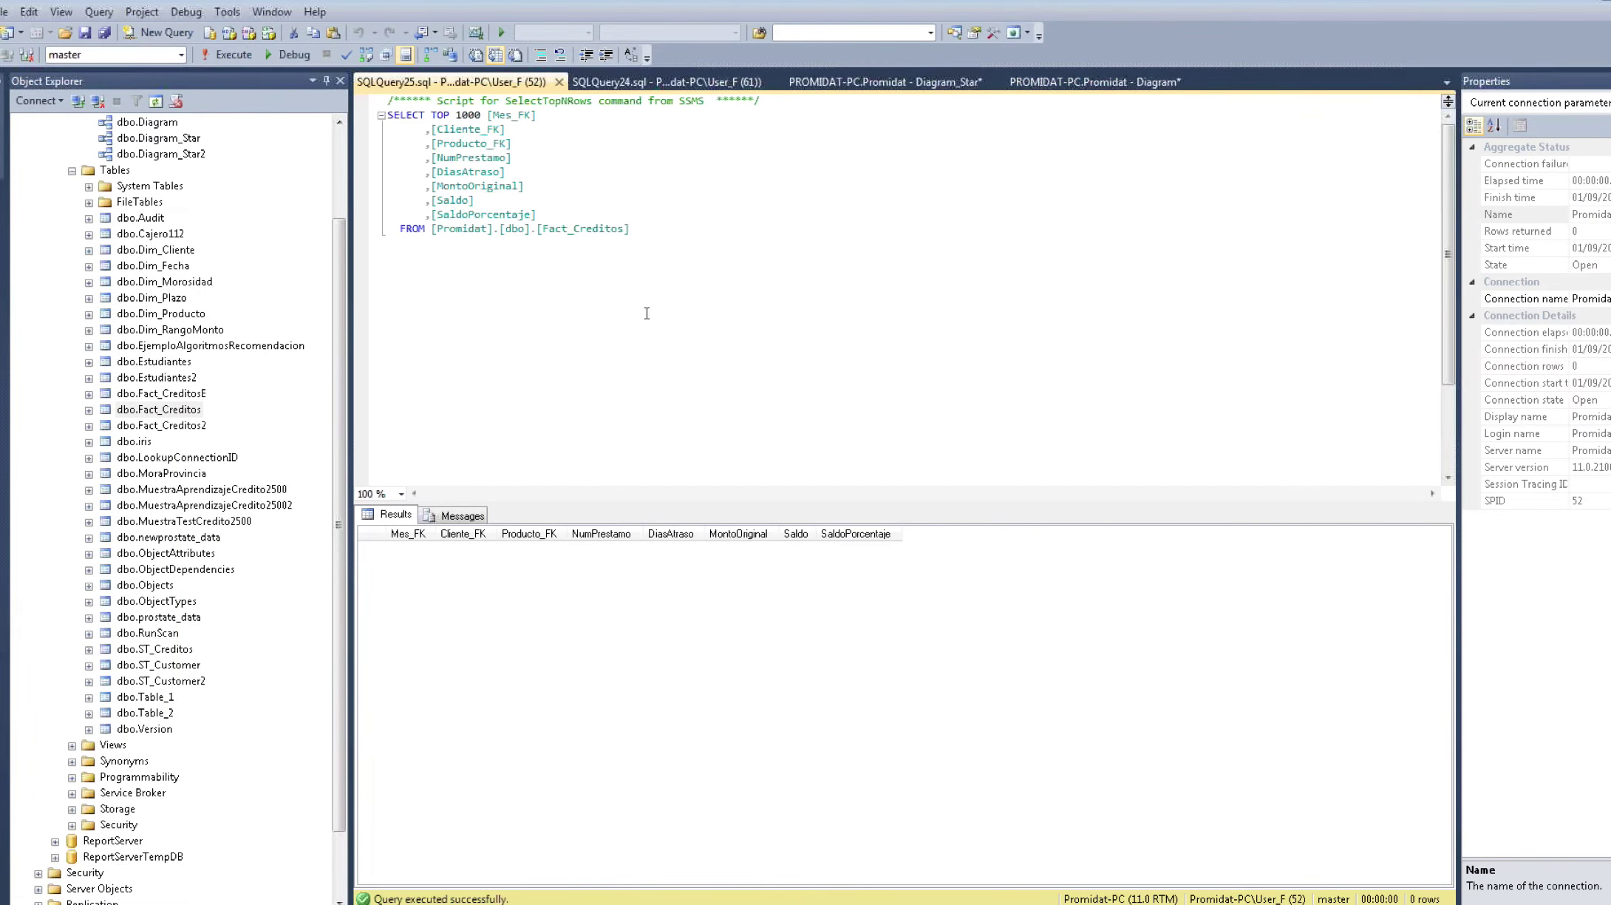
scroll(647, 314, "up", 2)
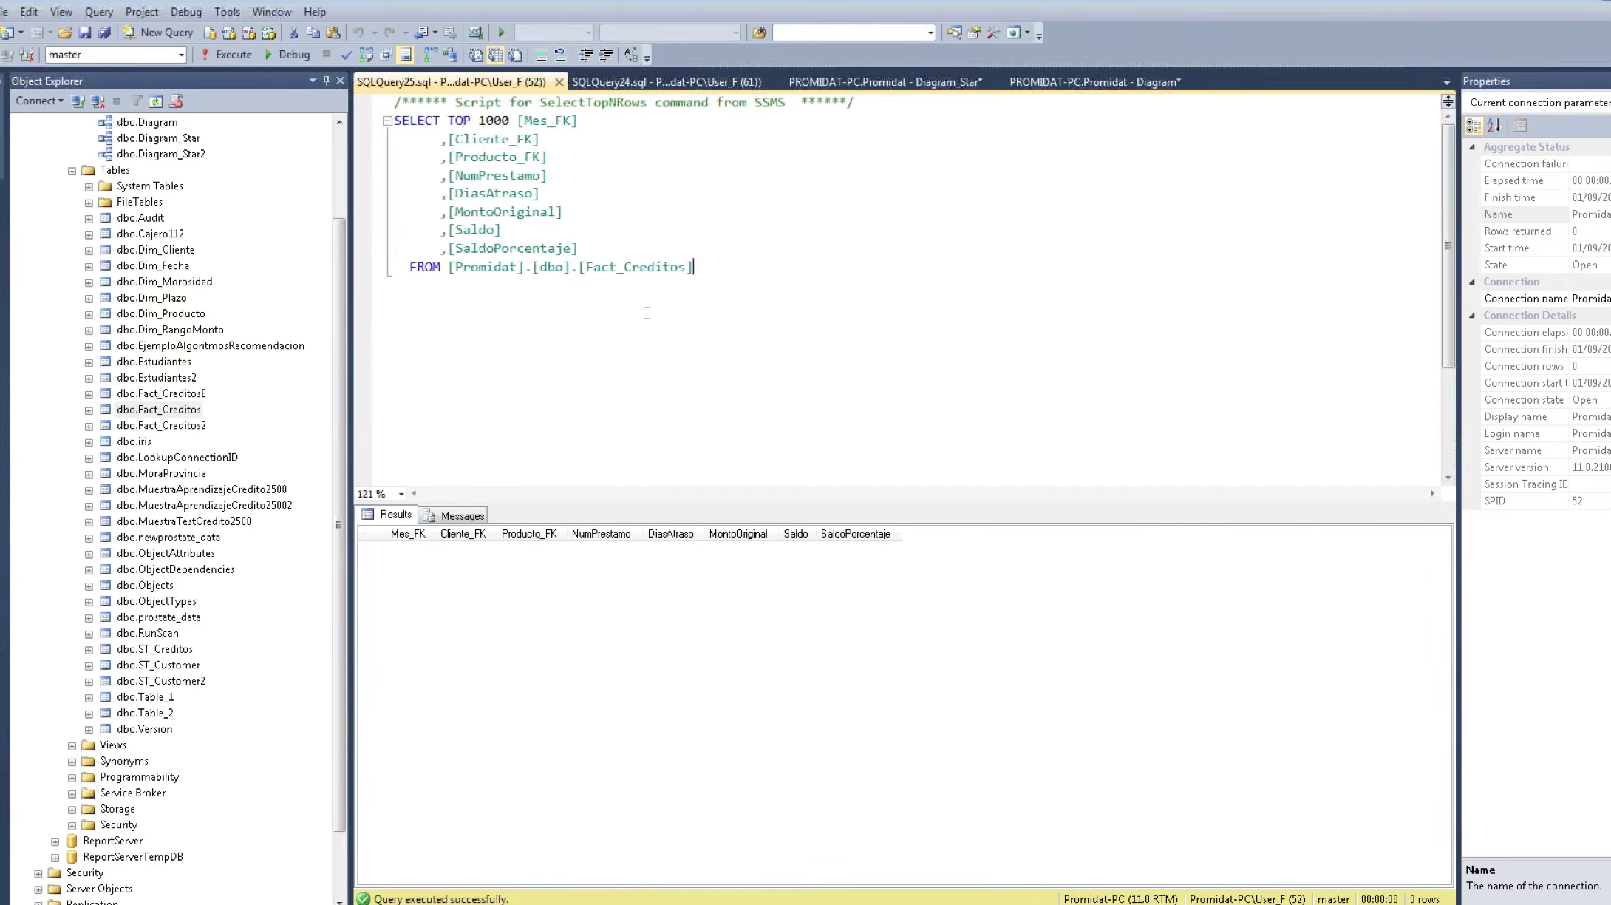
scroll(646, 313, "up", 2)
left_click_drag(553, 126, 620, 170)
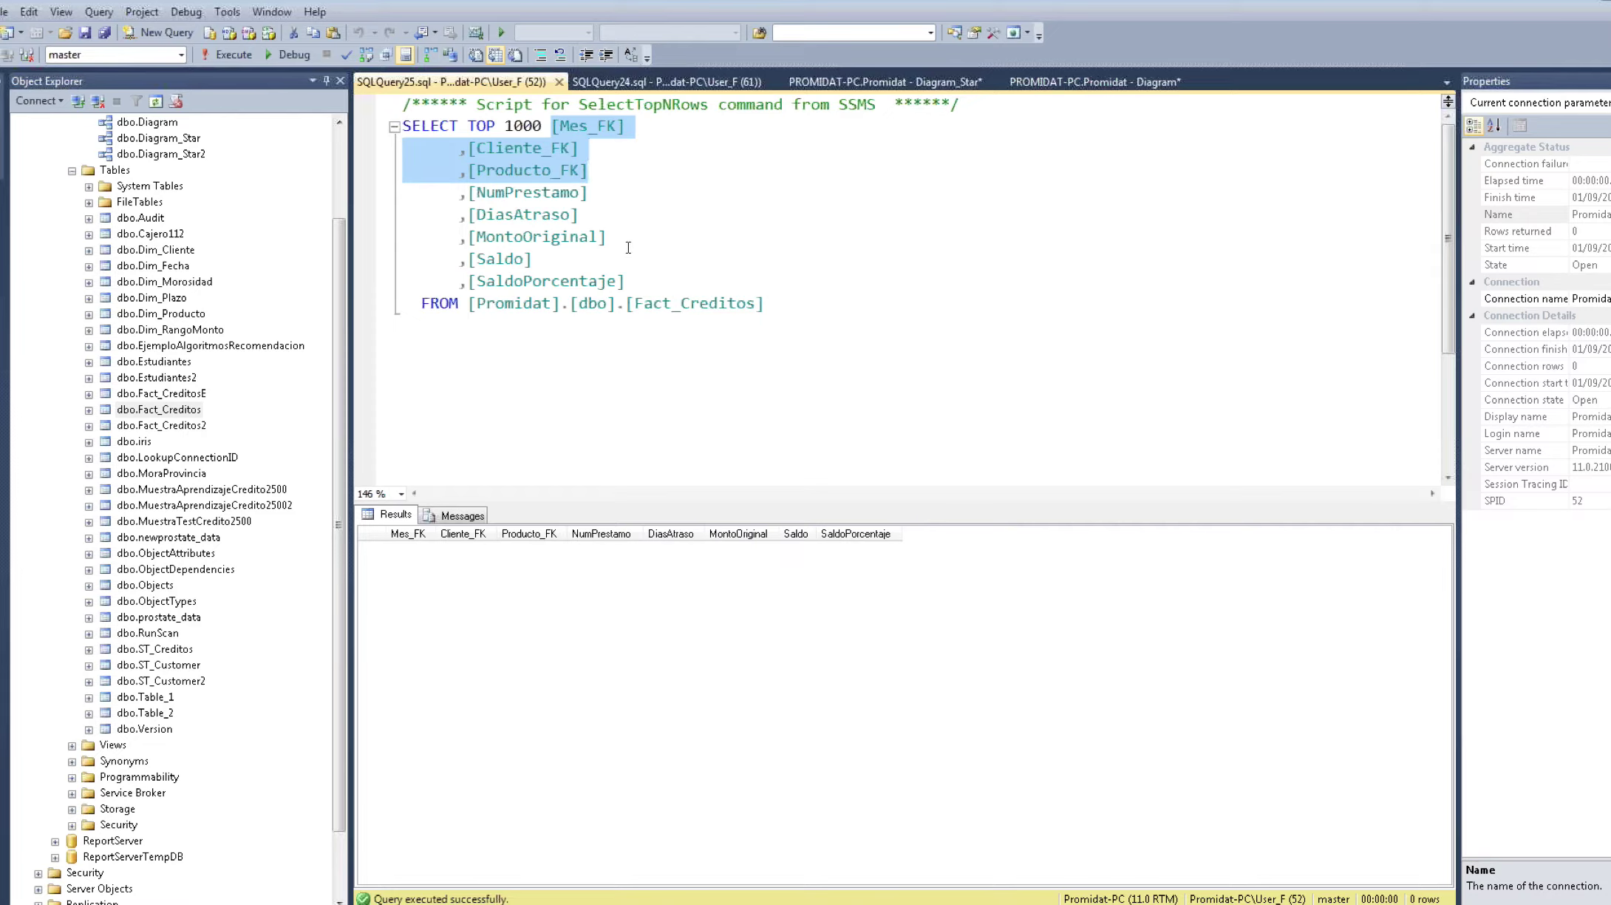
left_click(574, 270)
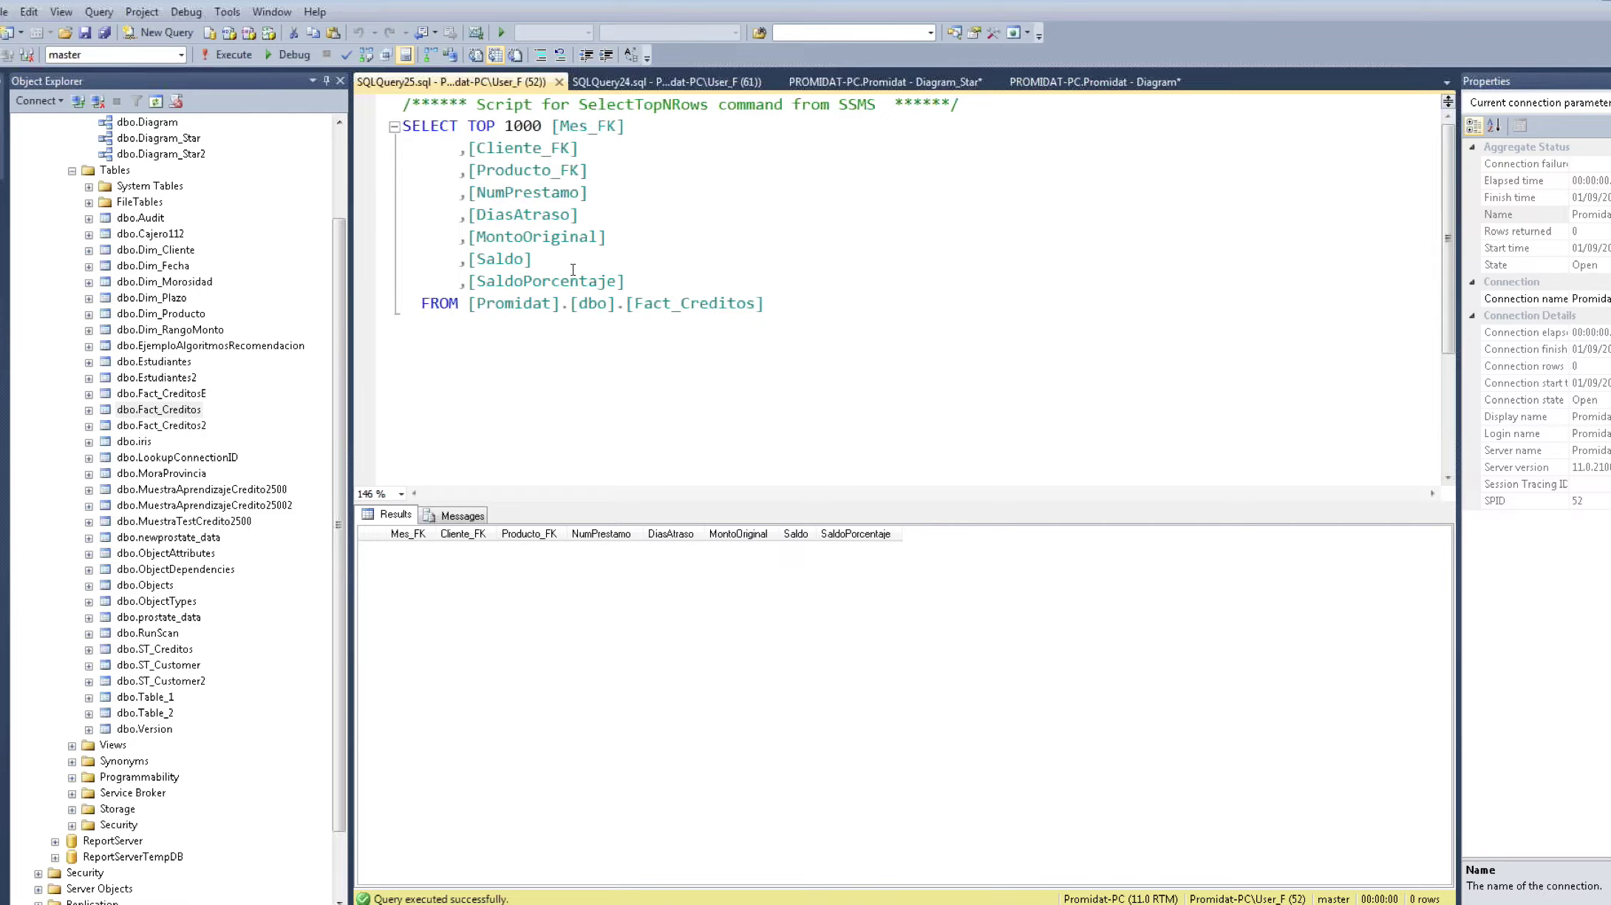
Step: Switch back to the Hechos data flow and place a Derived Column transformation beside the BuscarFecha lookup
left_click_drag(573, 269, 402, 251)
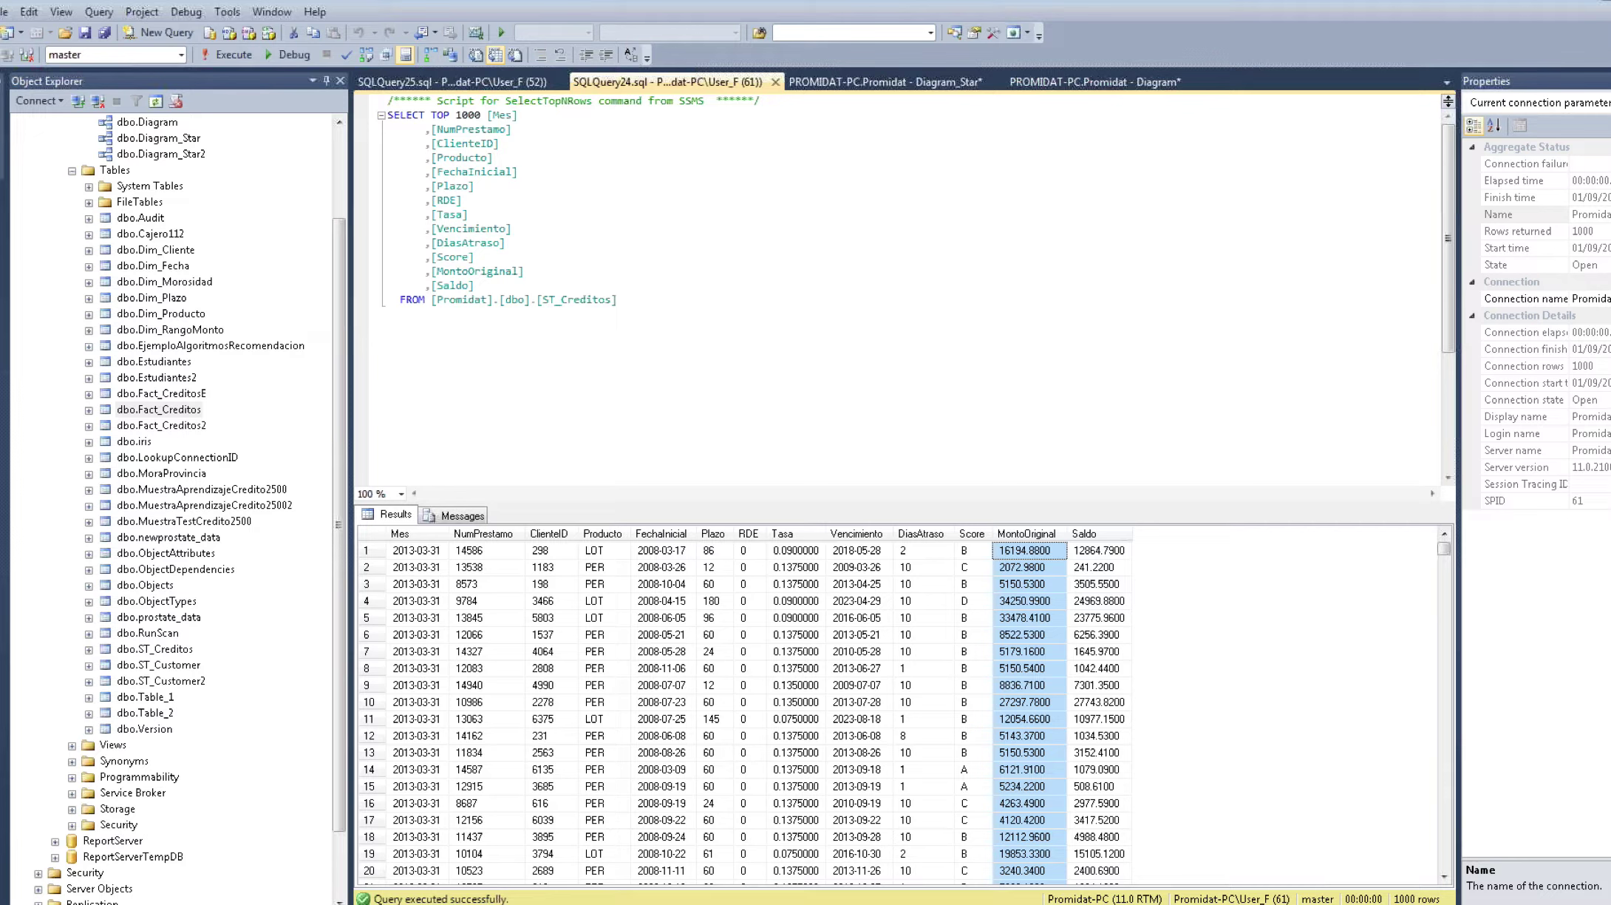
key("alt+Tab")
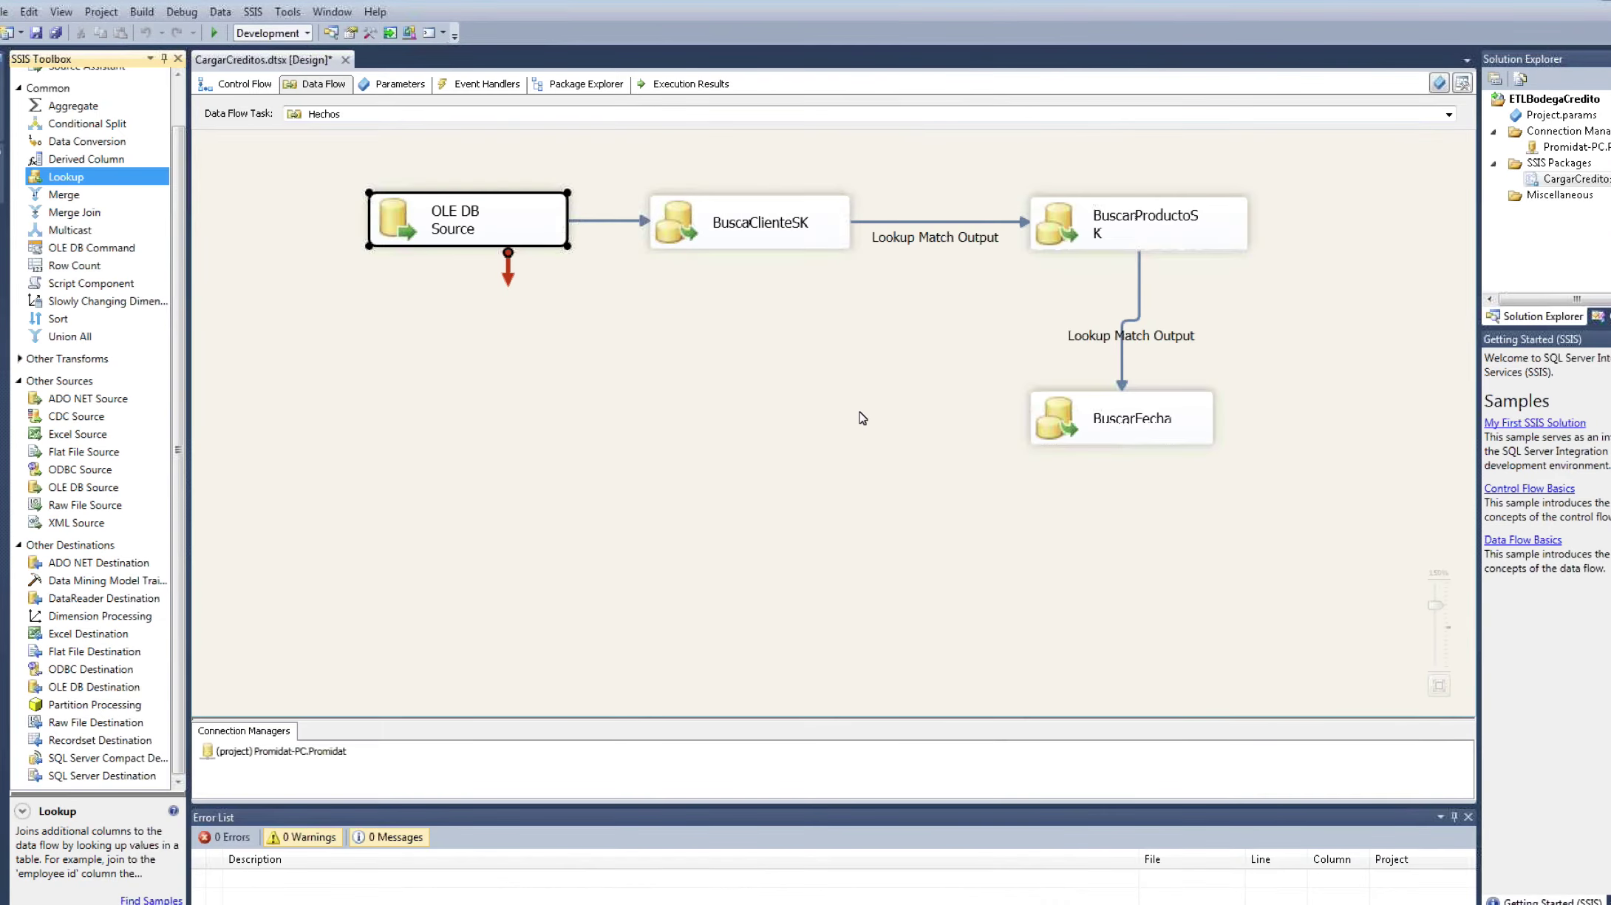
left_click(813, 412)
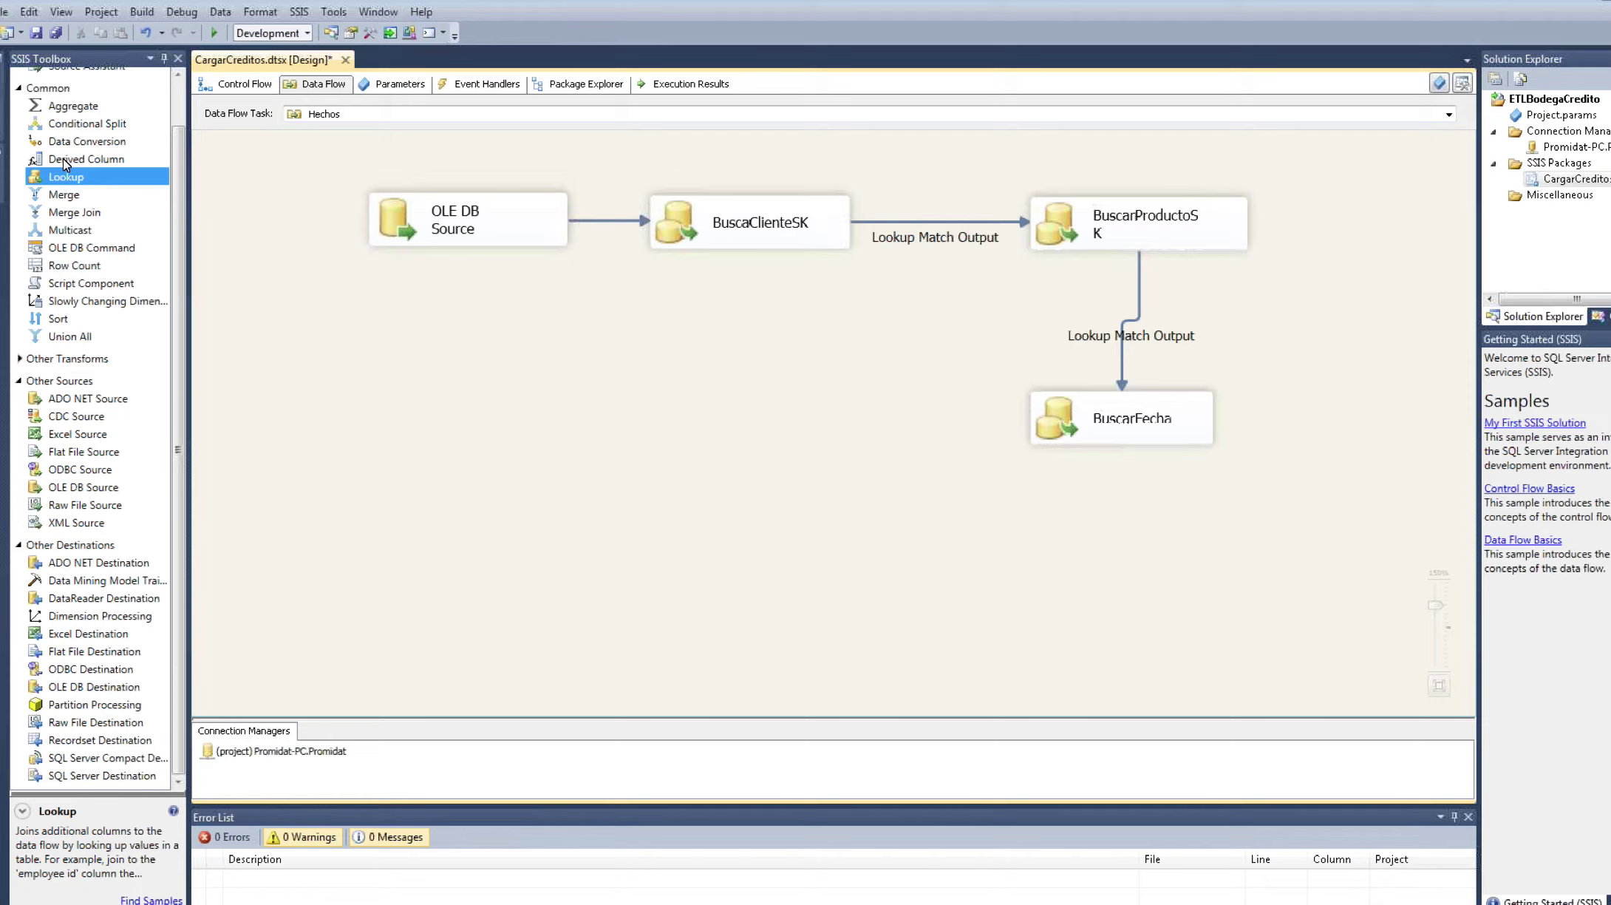
left_click_drag(65, 164, 839, 411)
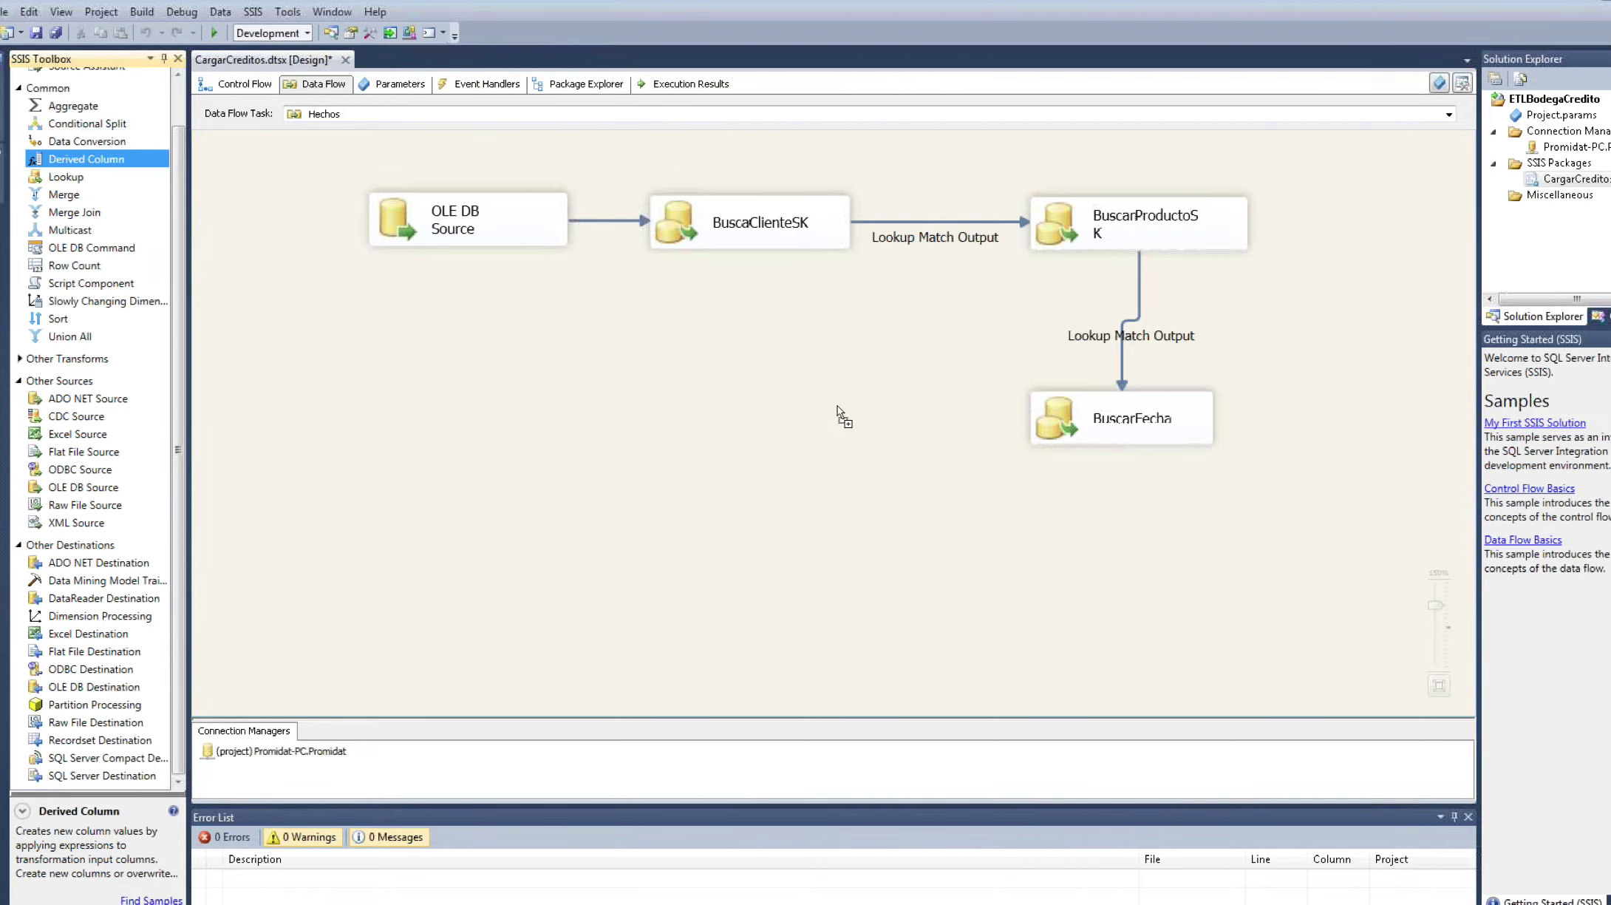
left_click_drag(838, 406, 838, 405)
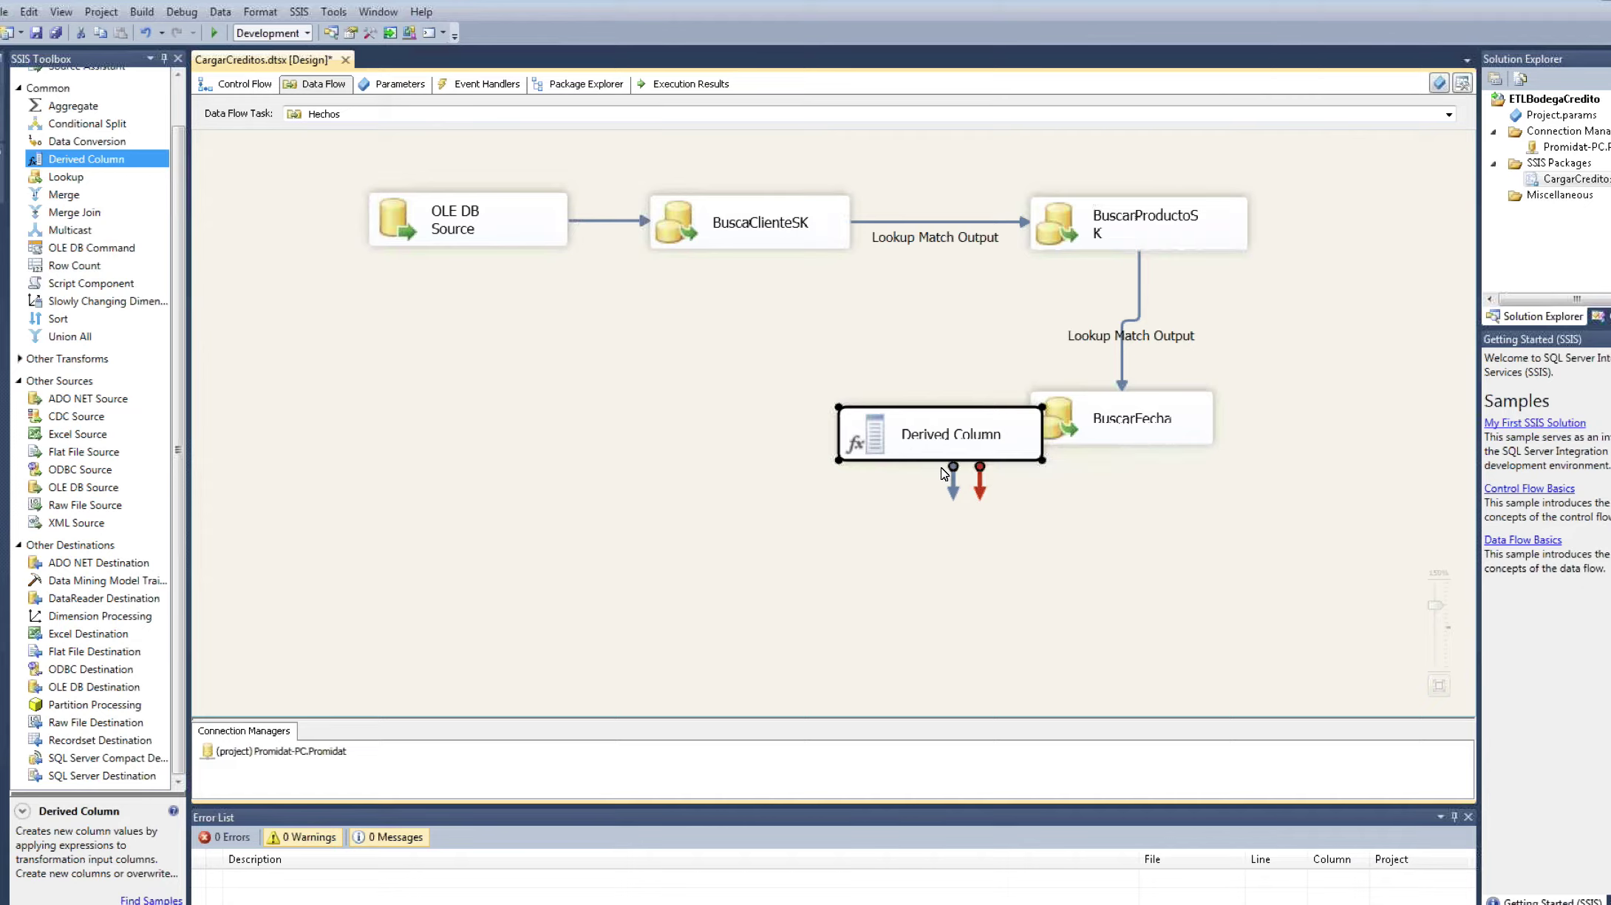
left_click_drag(945, 428, 813, 419)
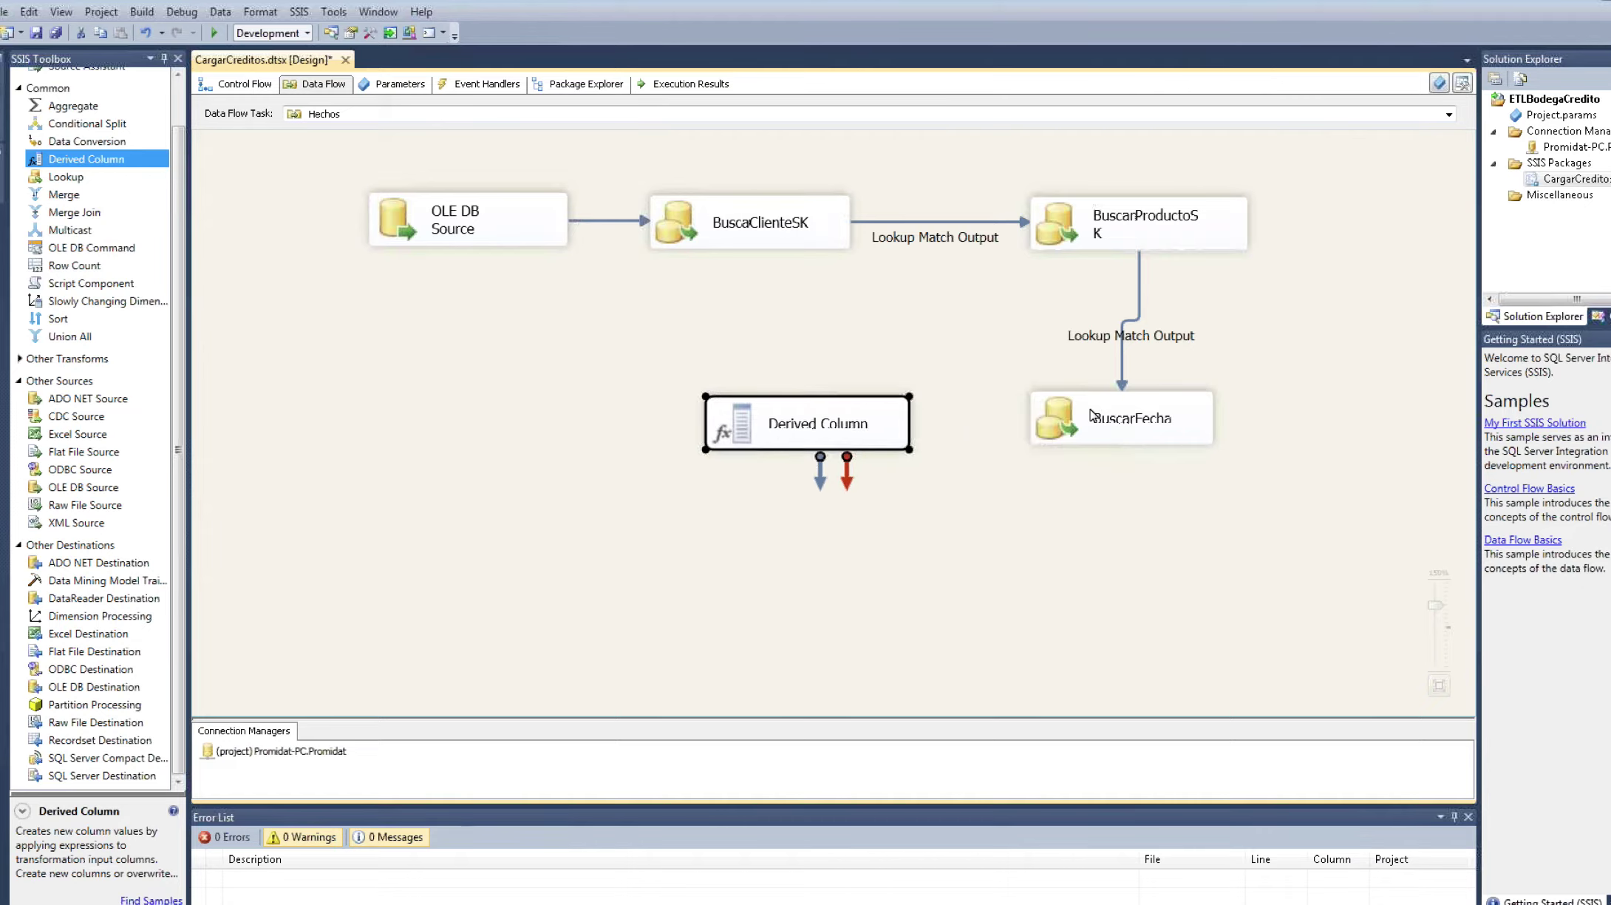
Step: Connect BuscarFecha to the Derived Column transformation using the Lookup Match Output
left_click(1059, 418)
left_click_drag(1138, 482, 869, 429)
left_click(1058, 466)
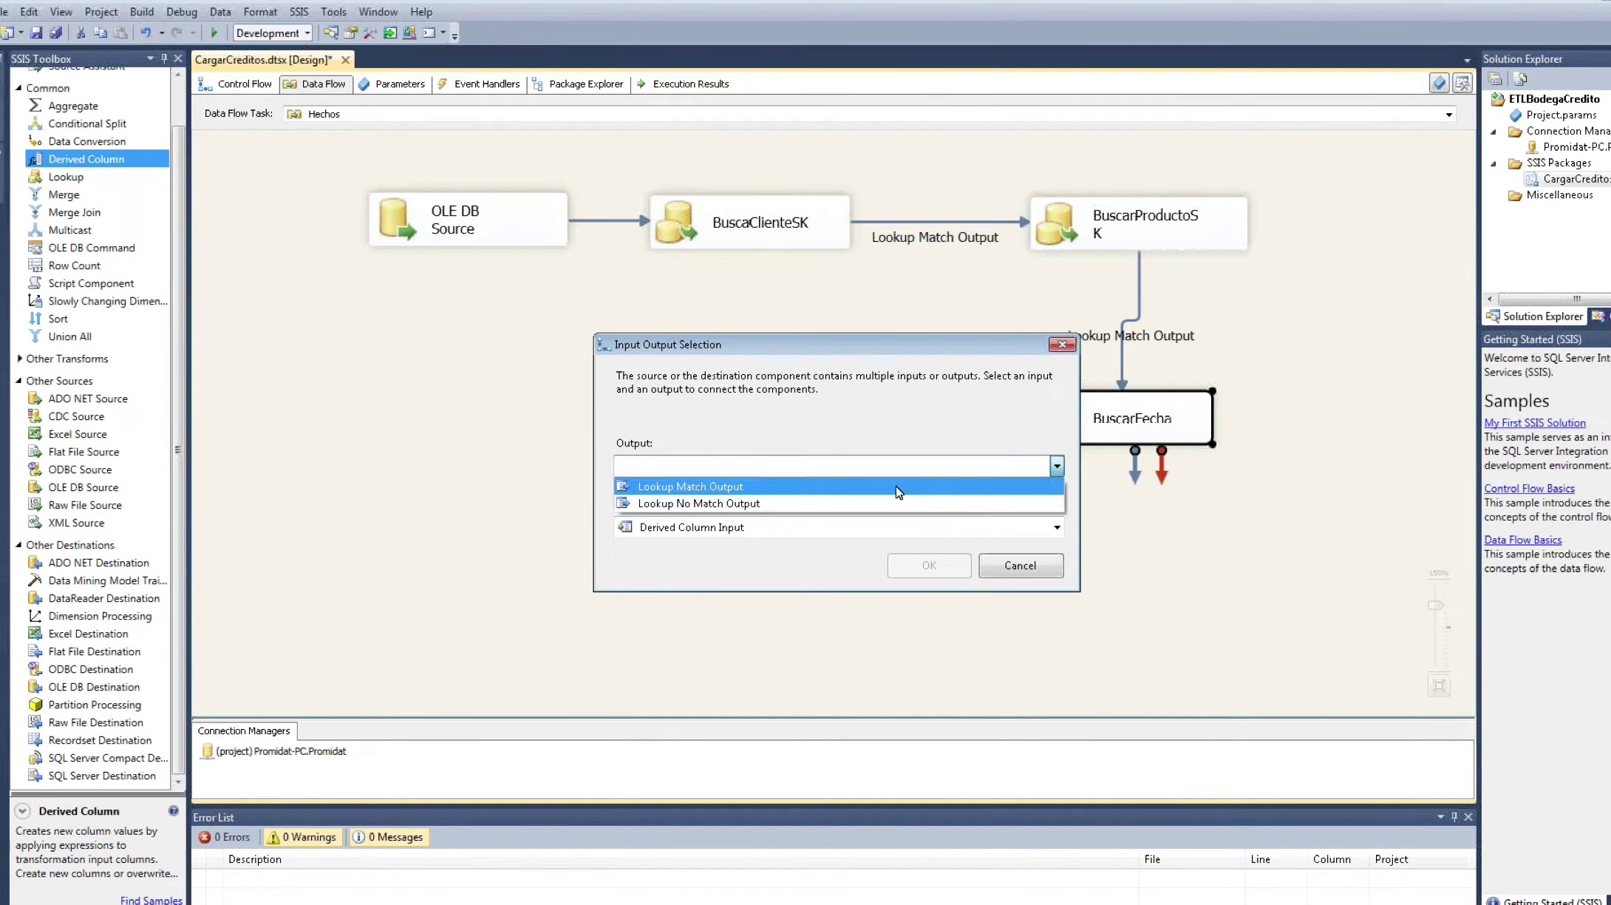
left_click(813, 486)
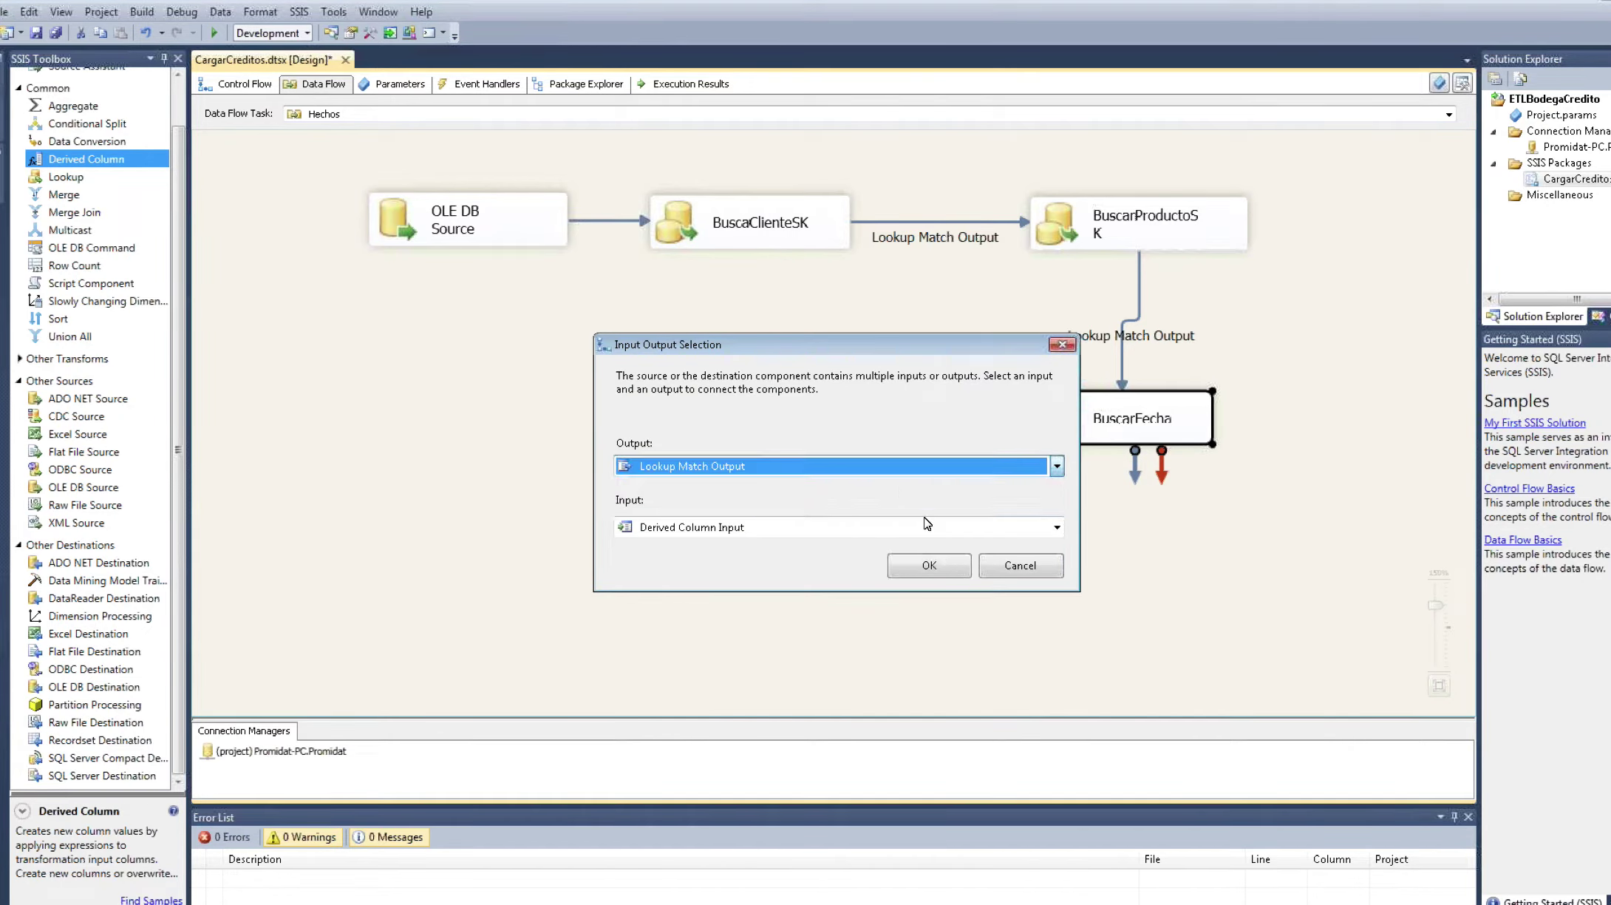
left_click(936, 563)
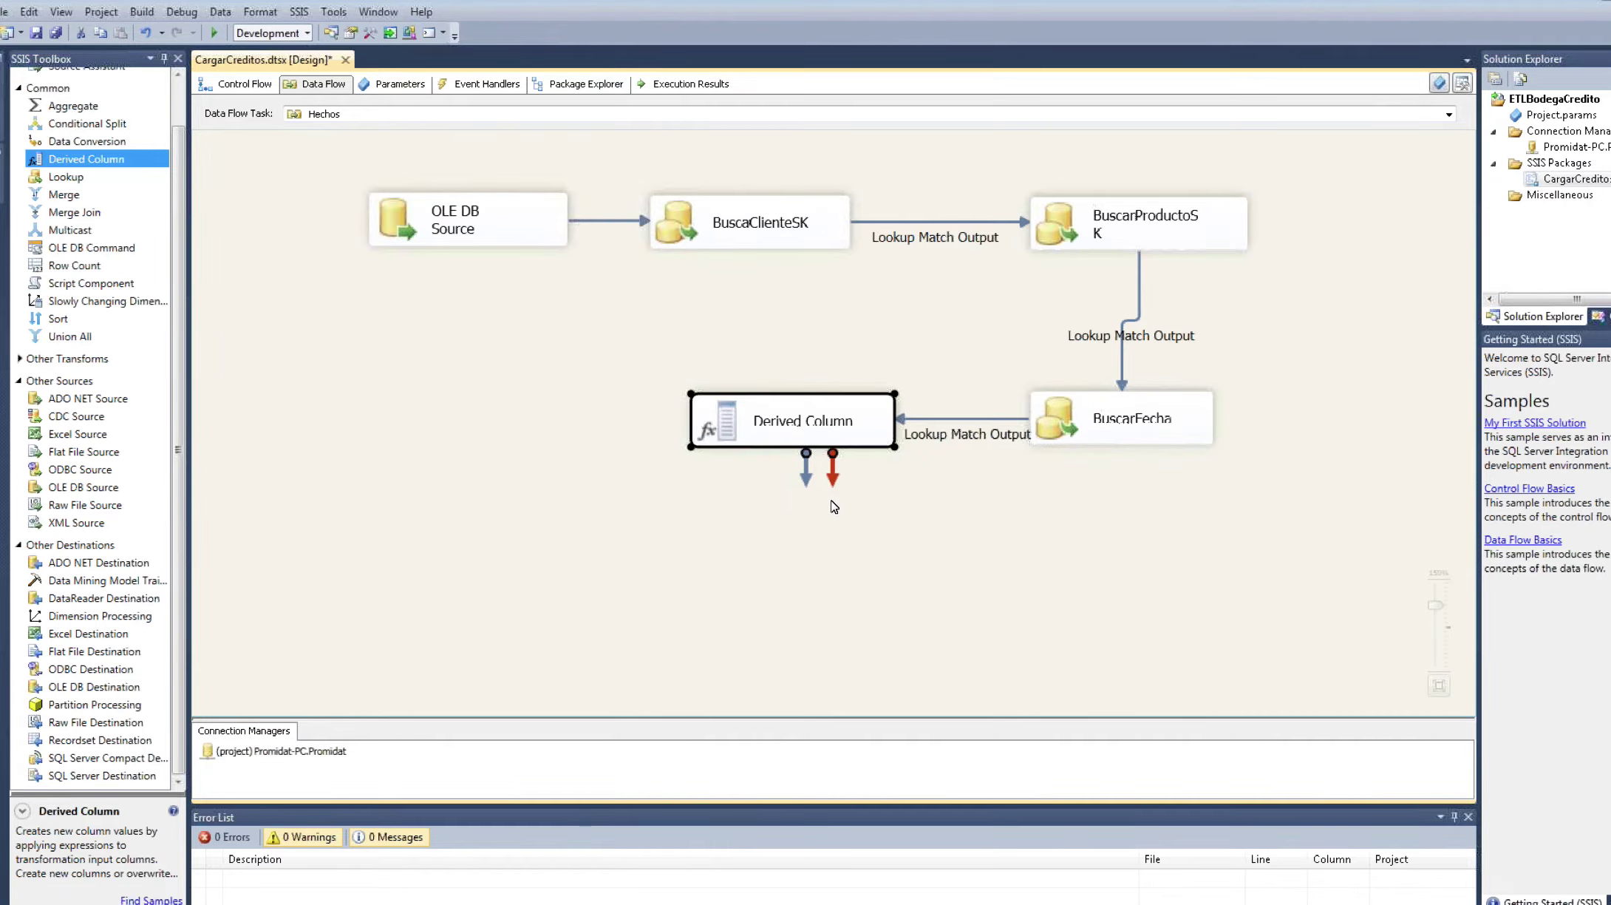
Step: Rename the Derived Column transformation as Calcular Saldo%
left_click(775, 431)
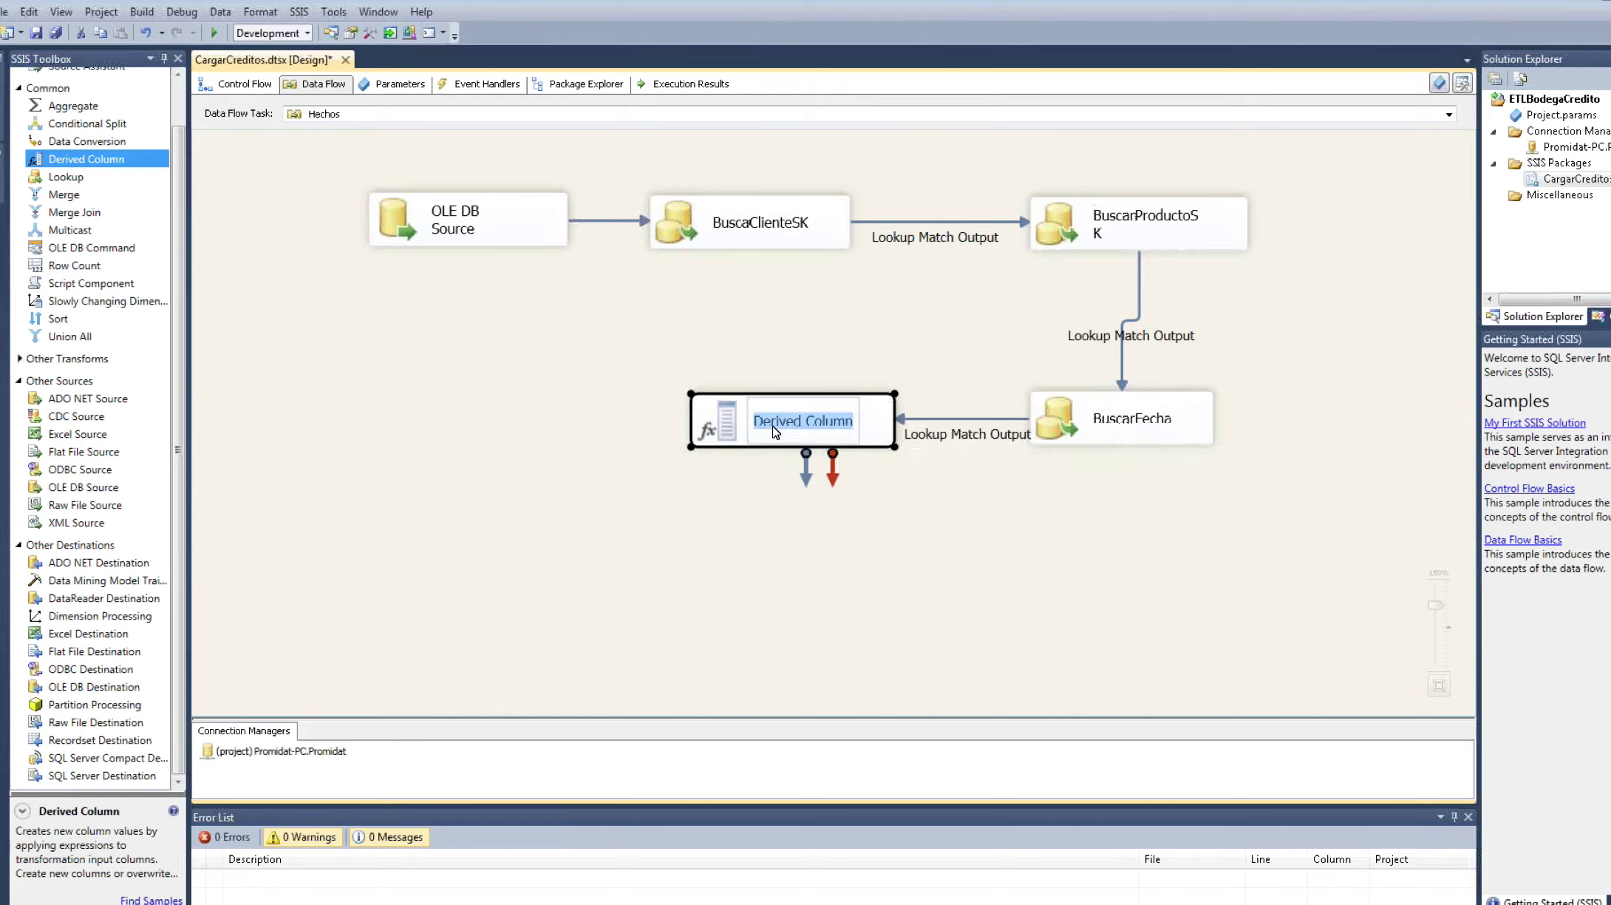
type("Cal")
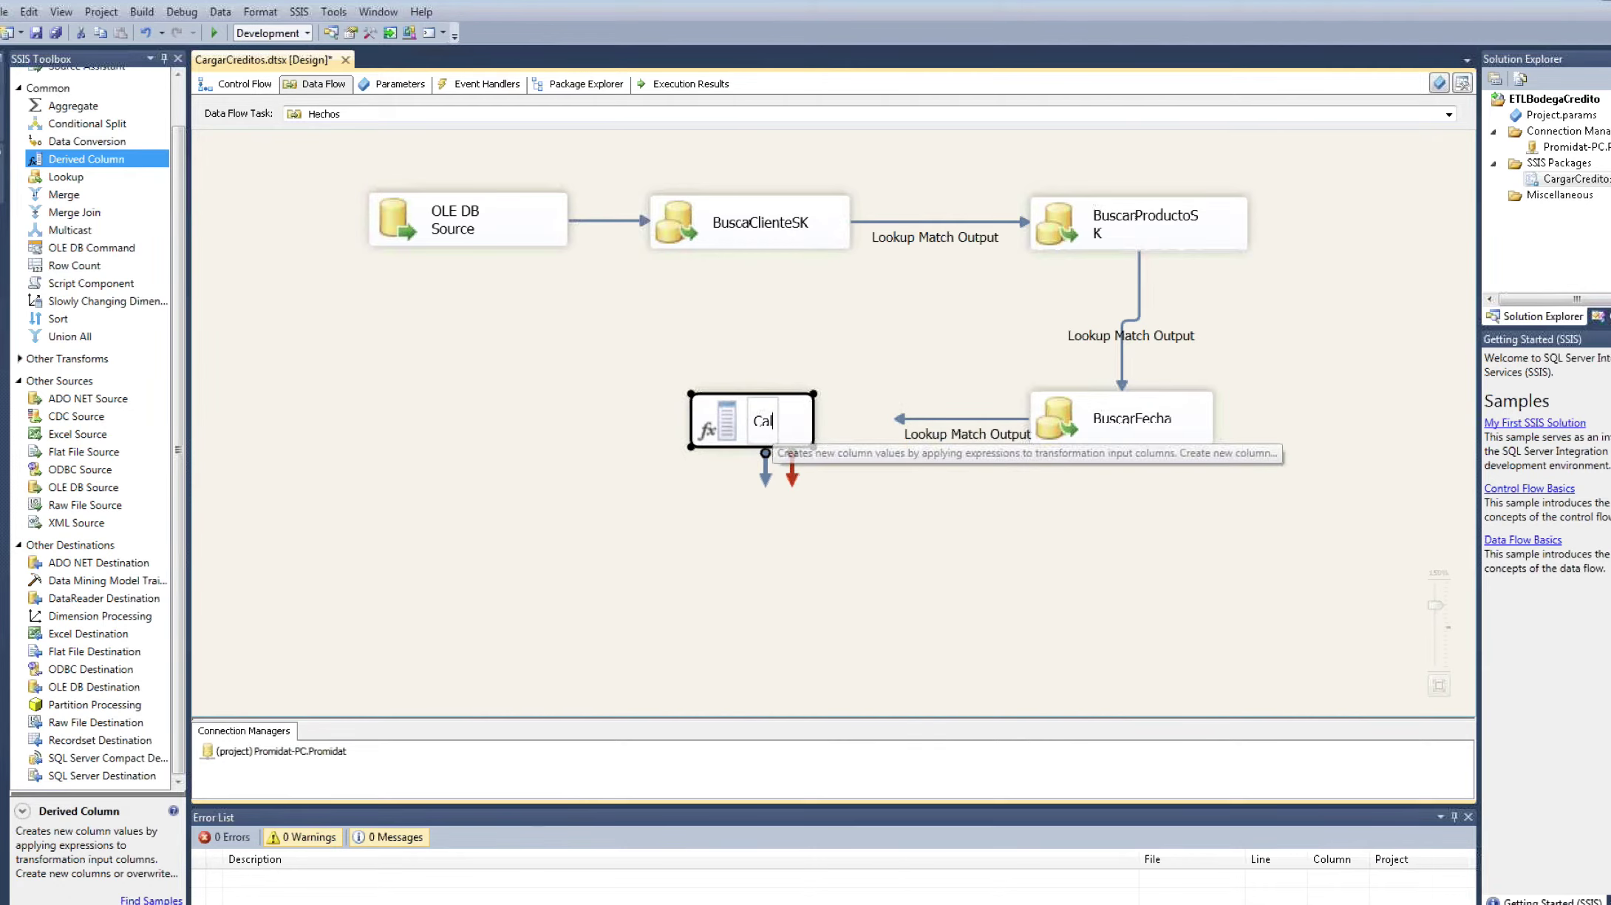
type("cular S")
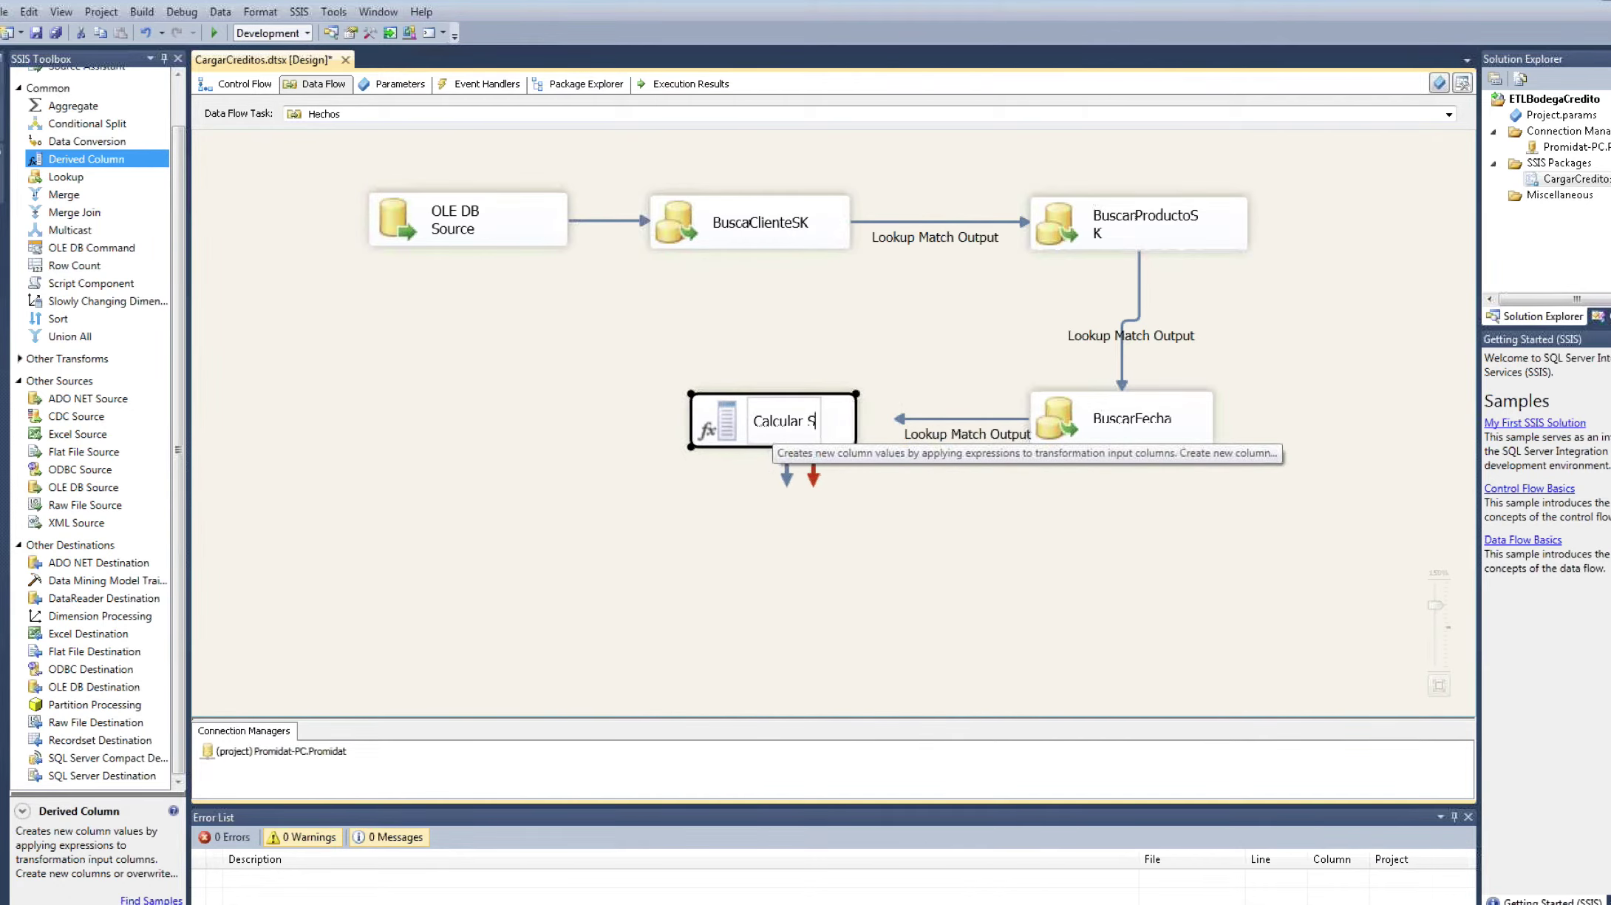
type("aldo%")
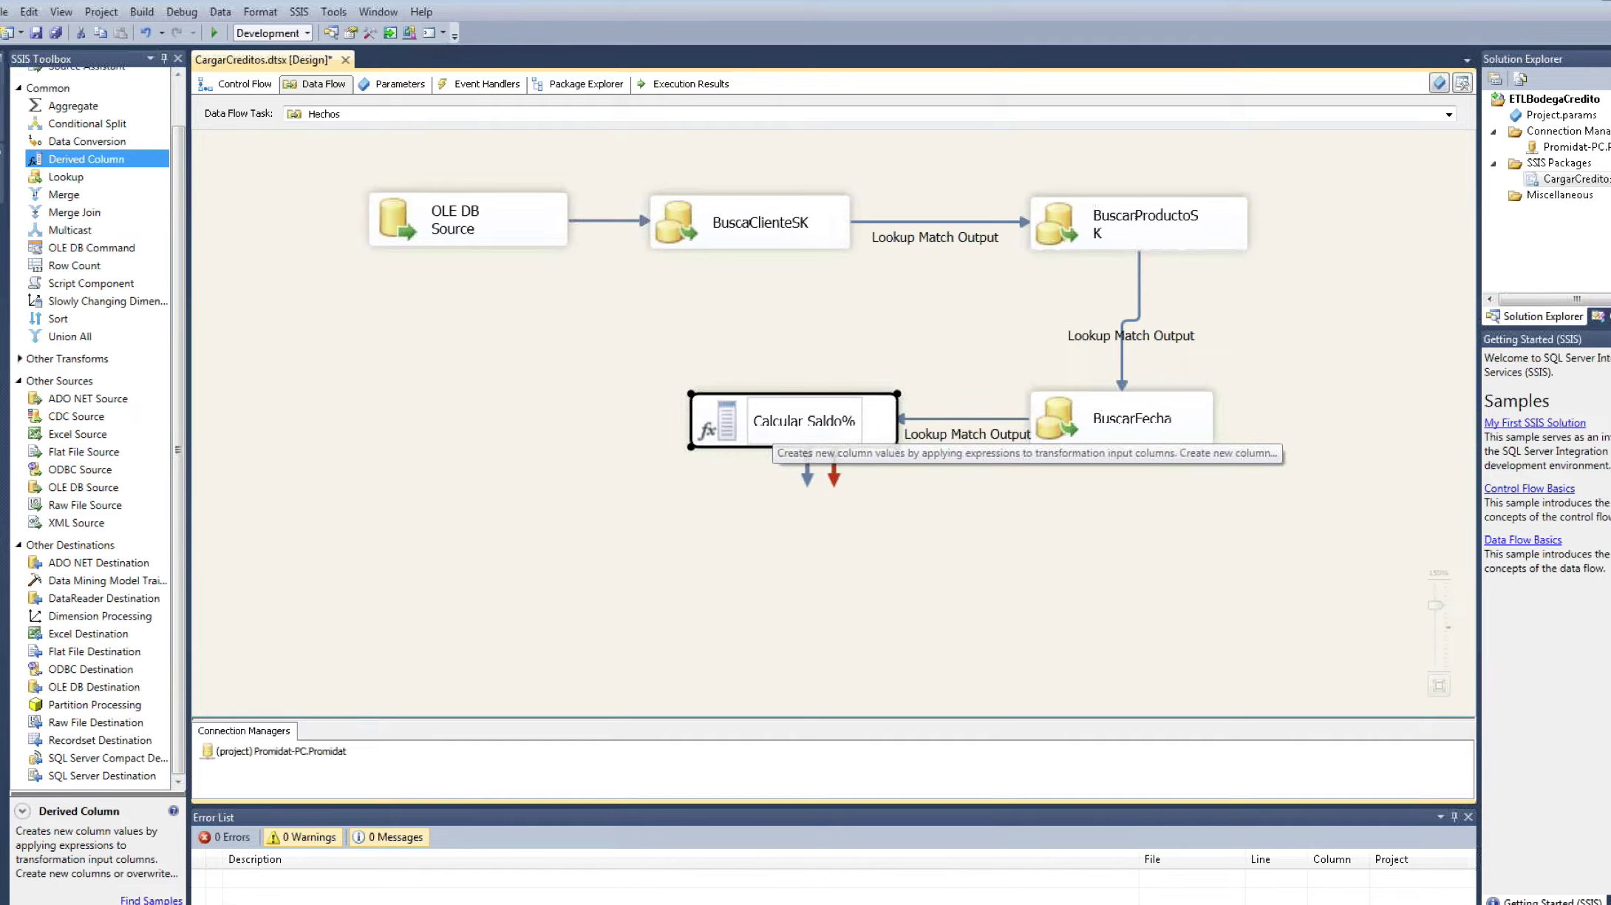
left_click(817, 547)
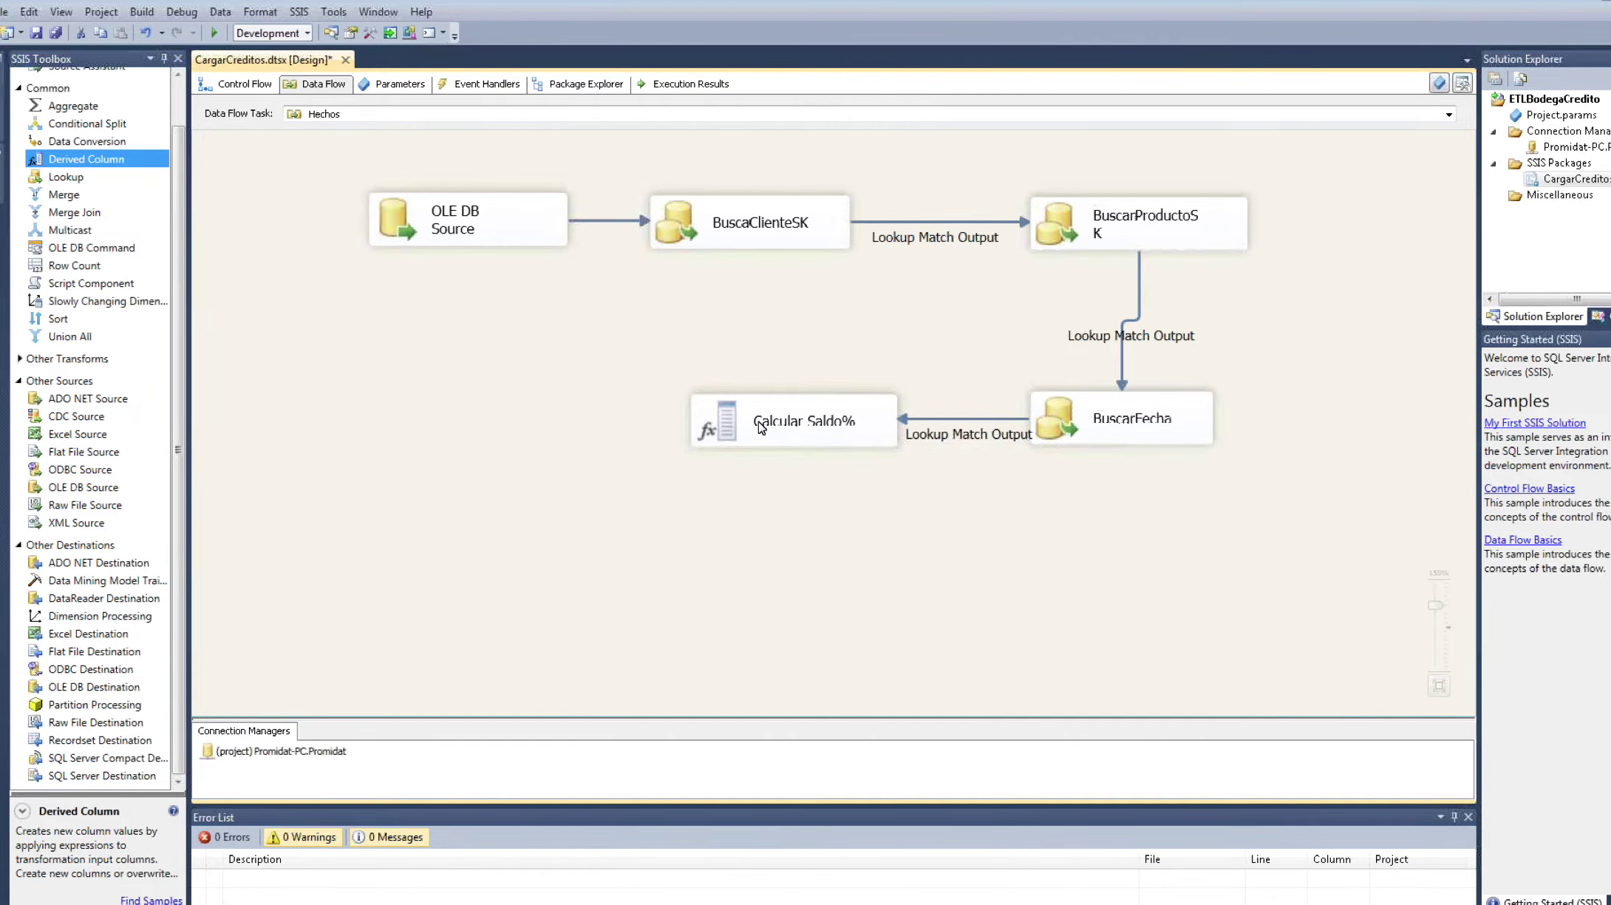
Step: Open the Calcular Saldo% transformation for editing and add a derived column named SaldoPorcentaje
double_click(762, 428)
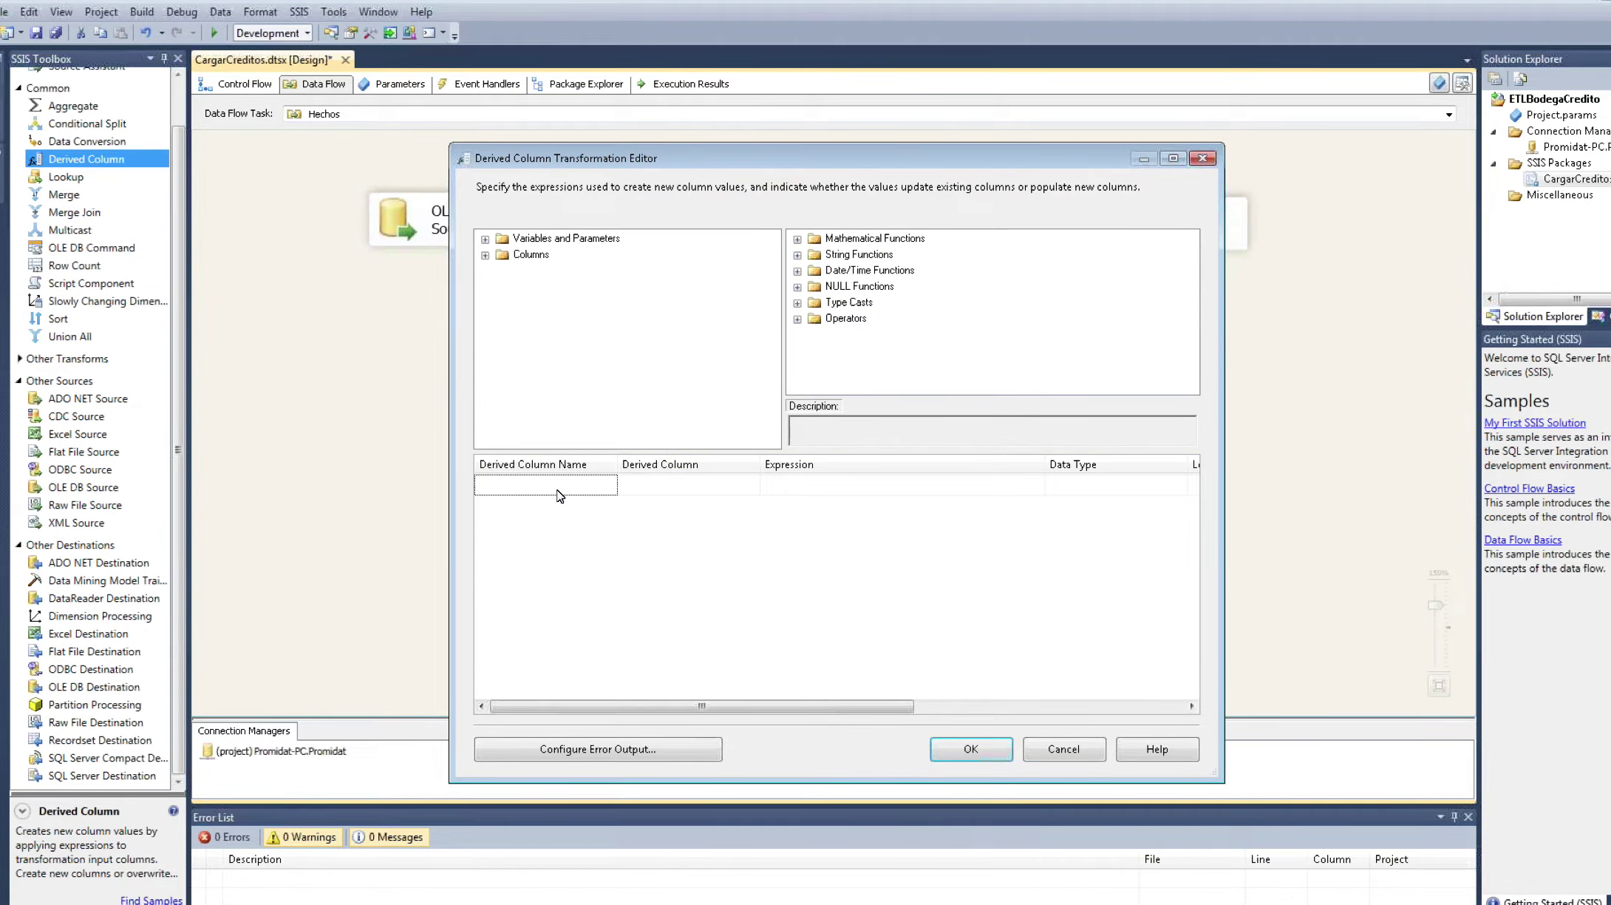
left_click(484, 255)
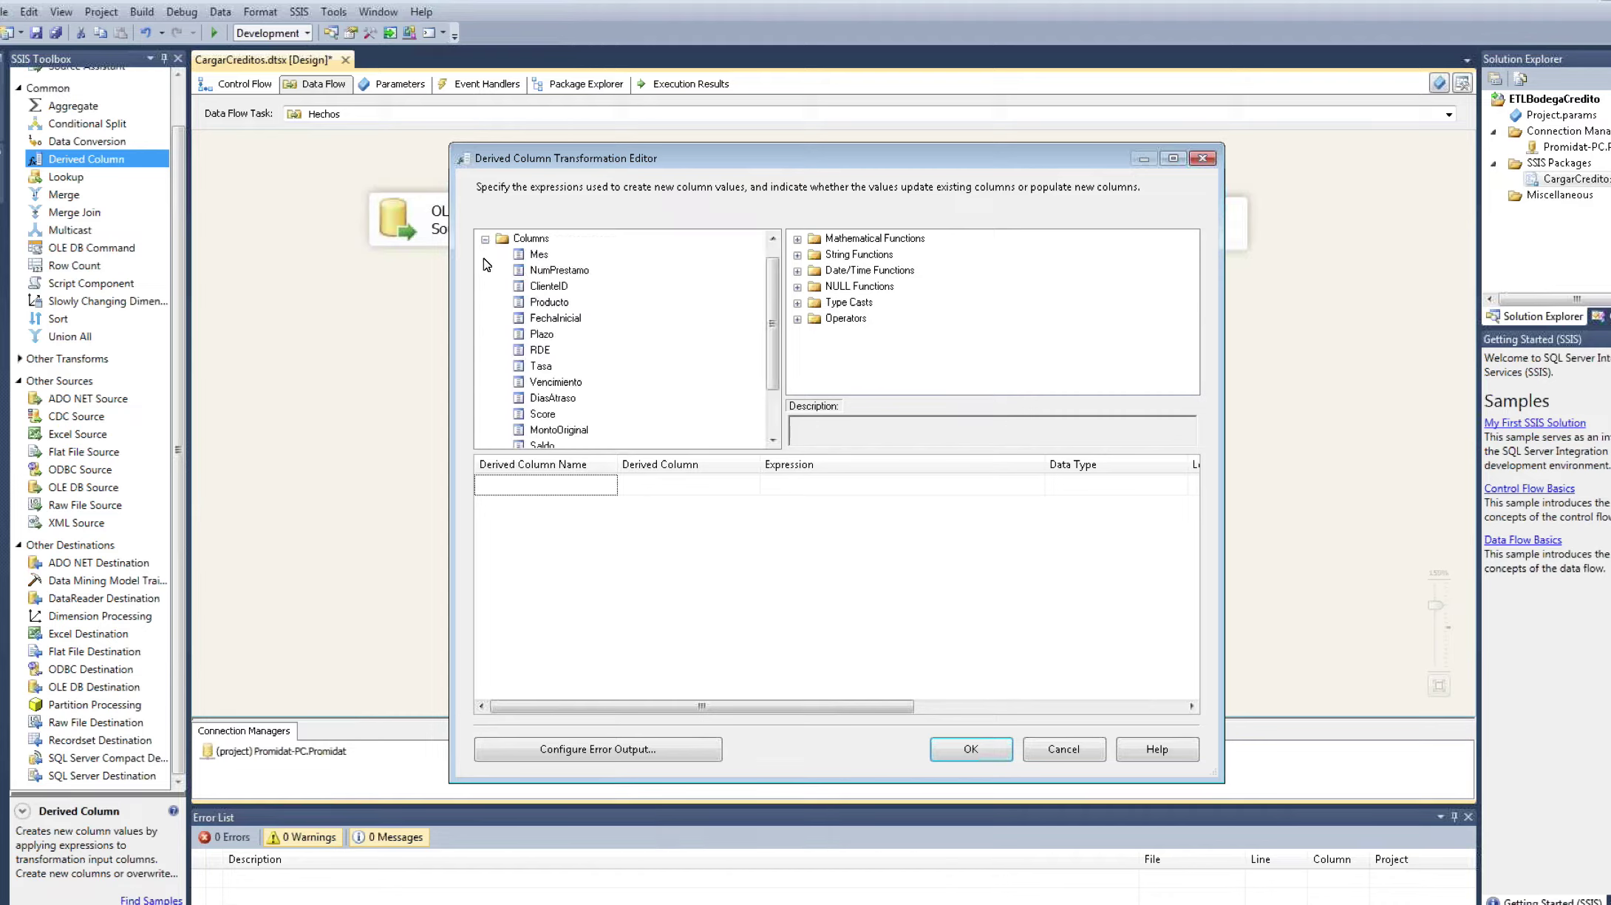
left_click(485, 238)
left_click(485, 238)
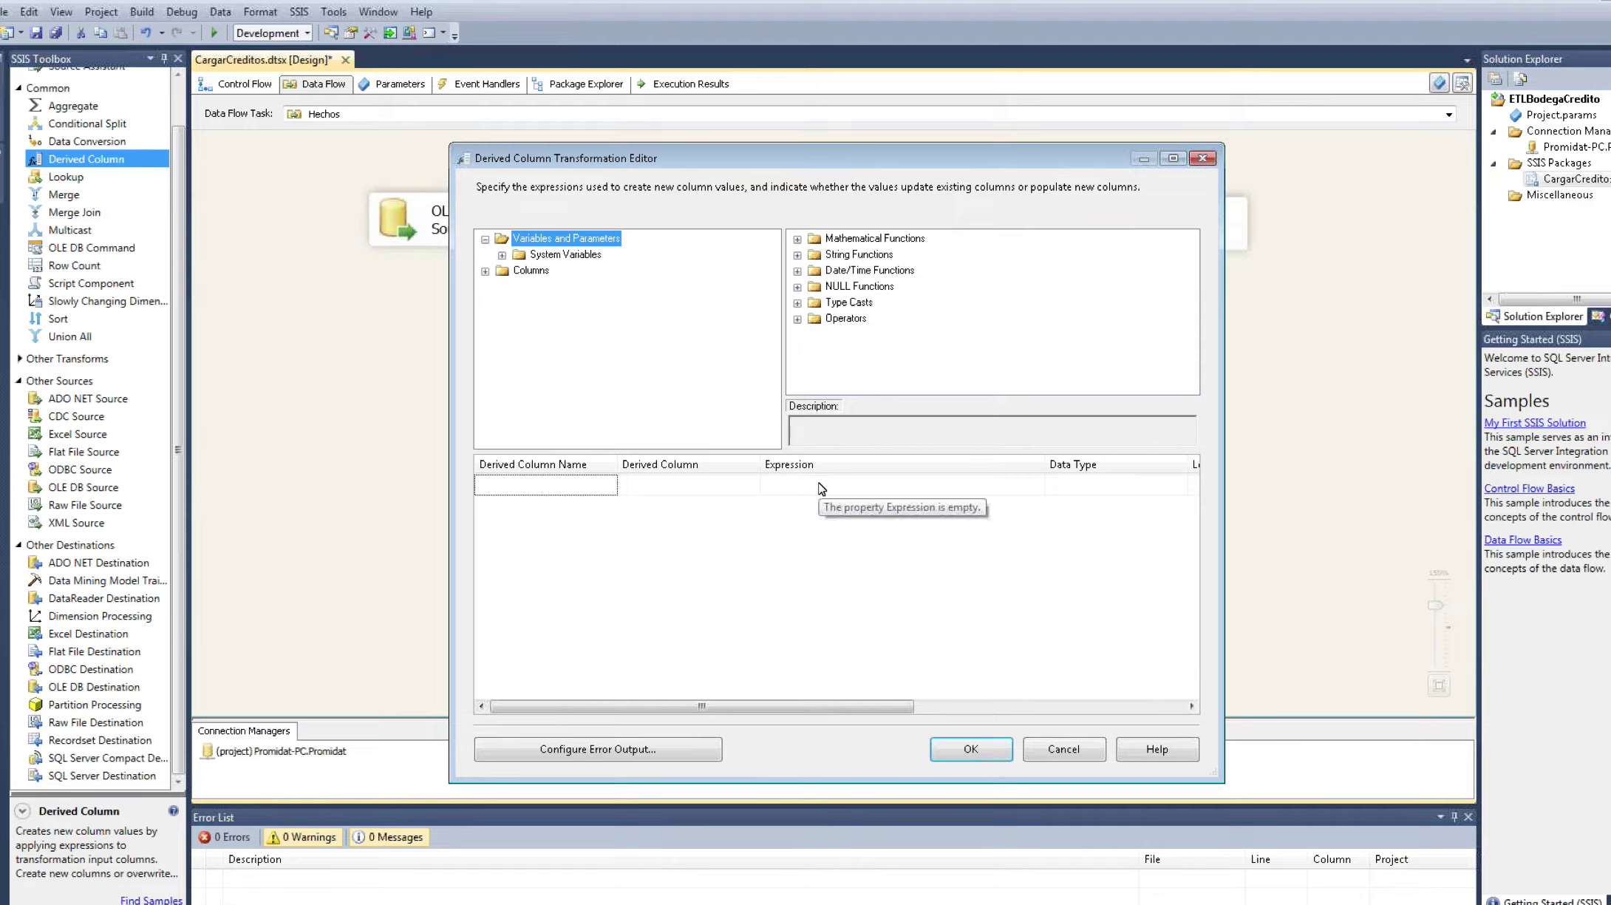
left_click(565, 493)
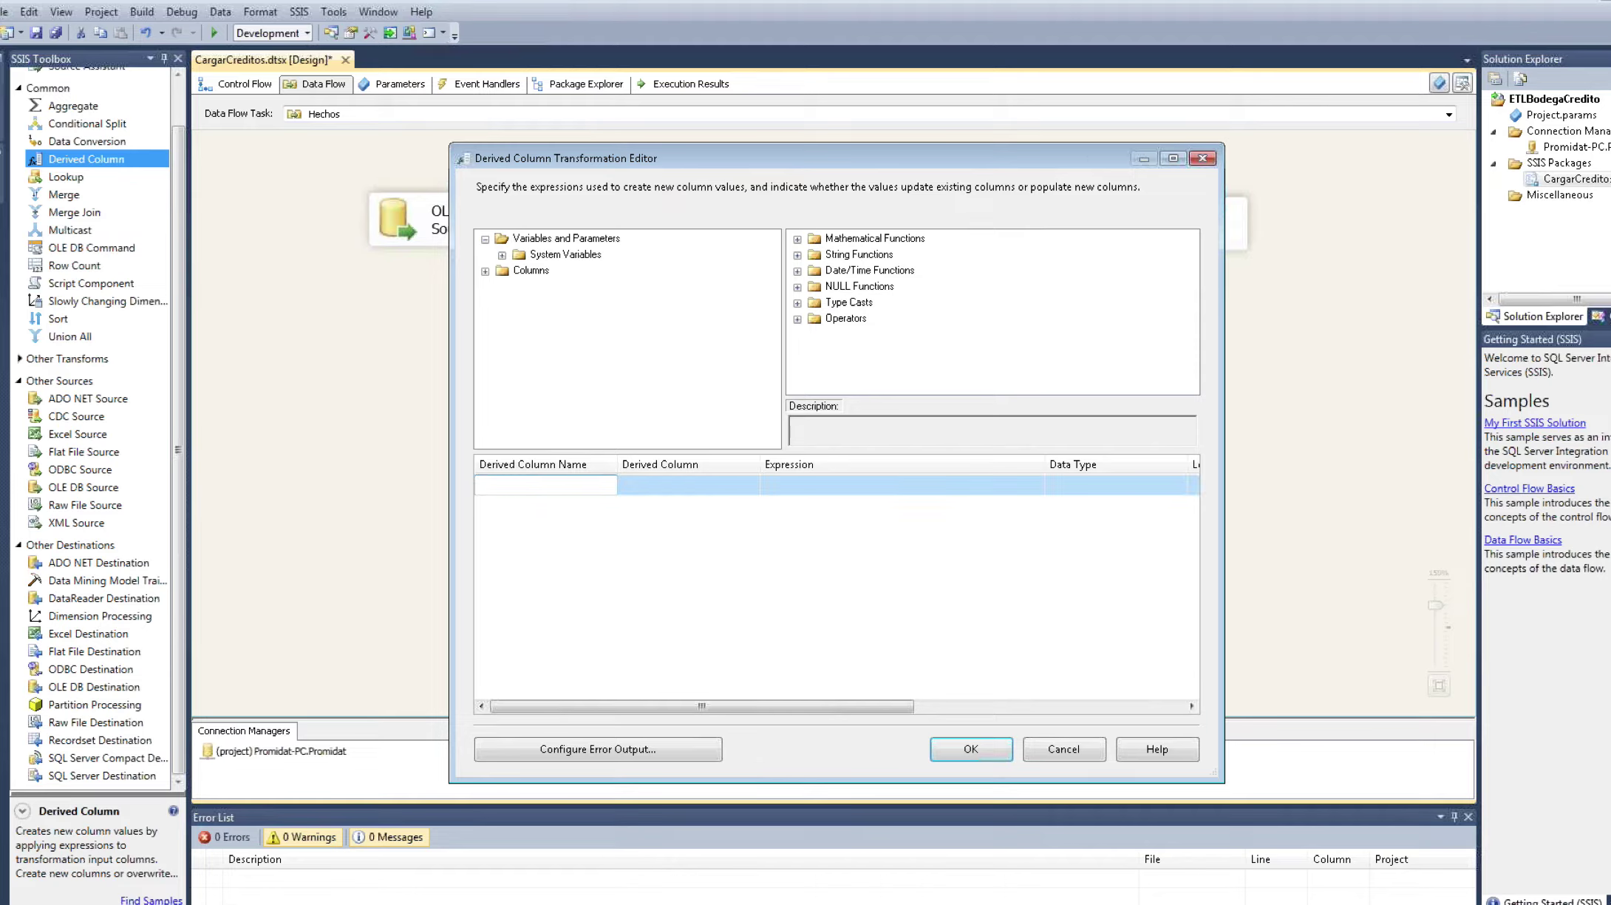
type("SaldoPorcentaje")
Step: Set the SaldoPorcentaje expression to [Saldo]/ [MontoOriginal] using the available input columns
left_click(762, 489)
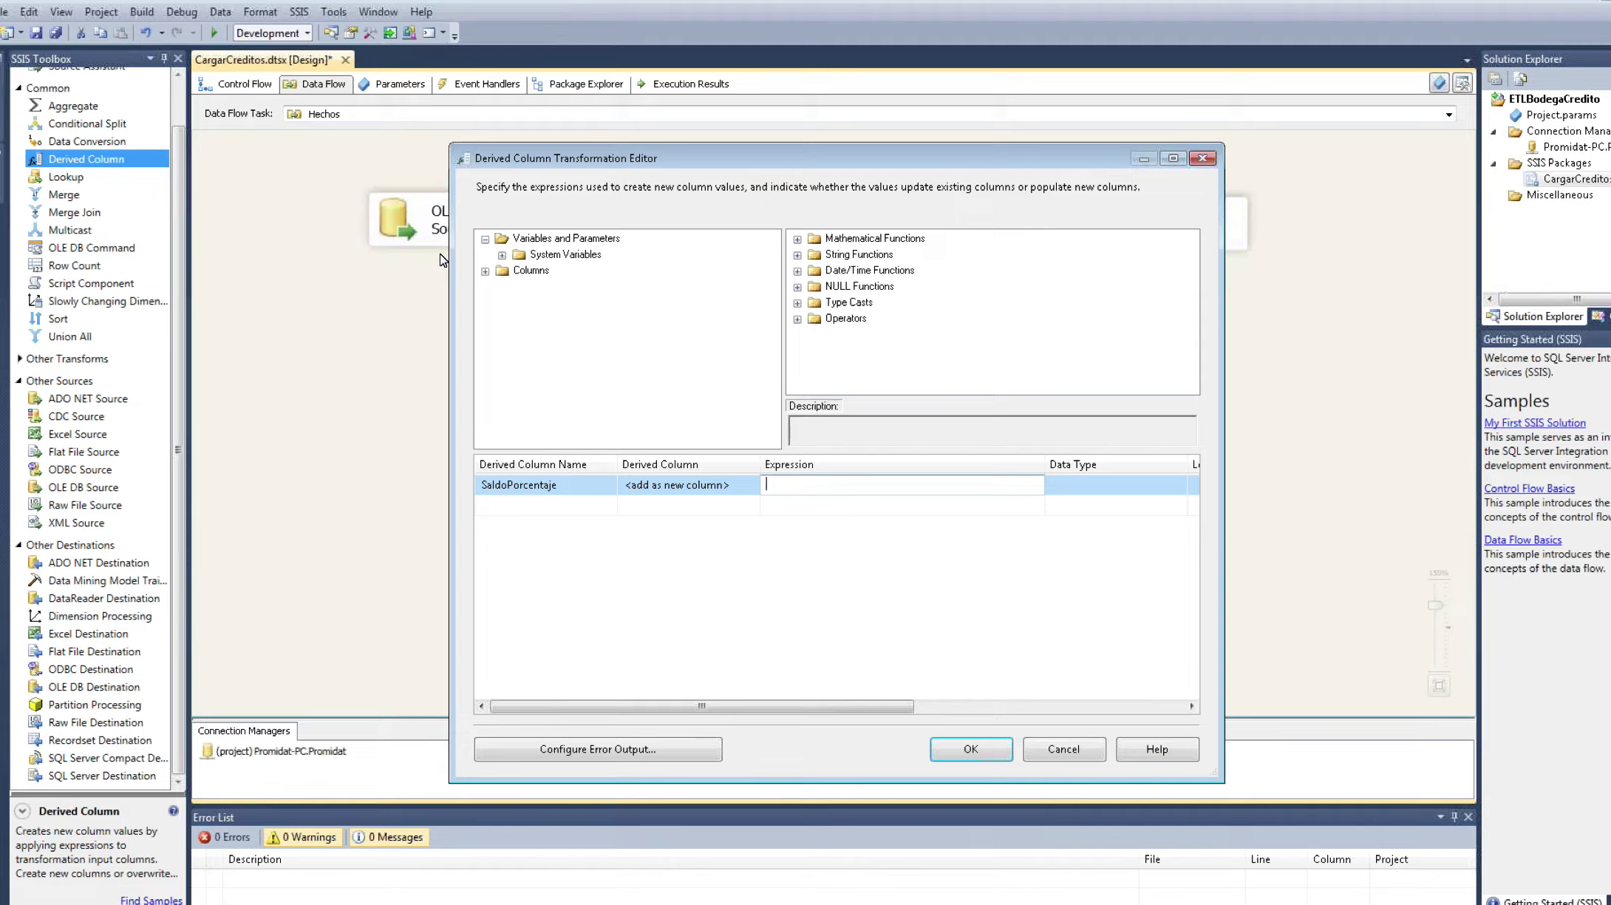
left_click(485, 271)
scroll(543, 332, "down", 2)
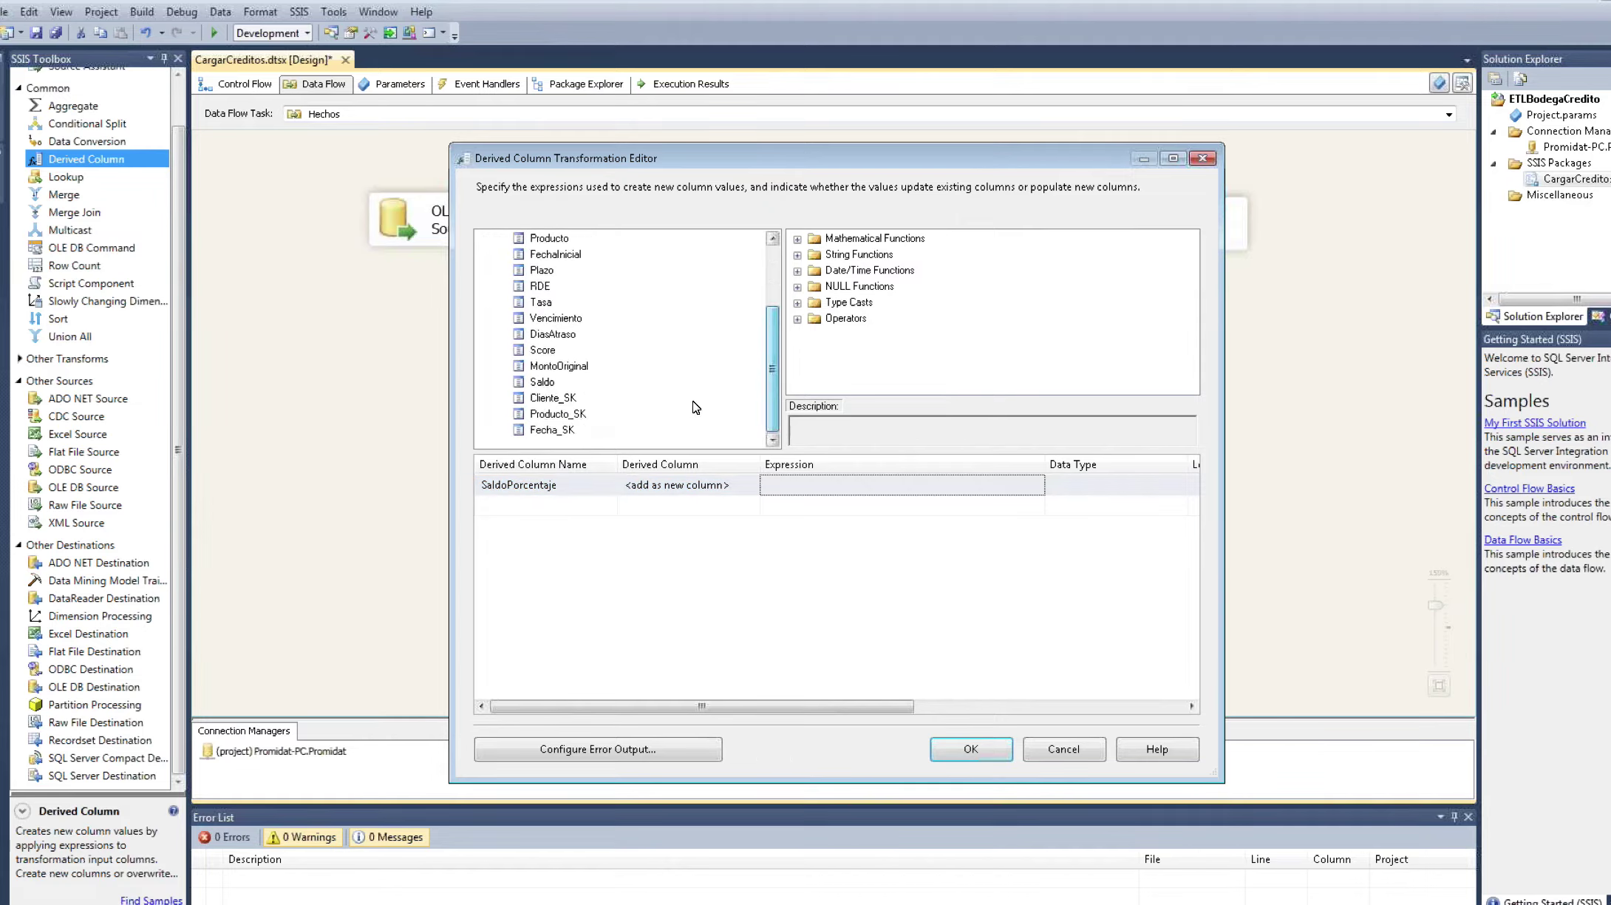
left_click_drag(542, 381, 789, 489)
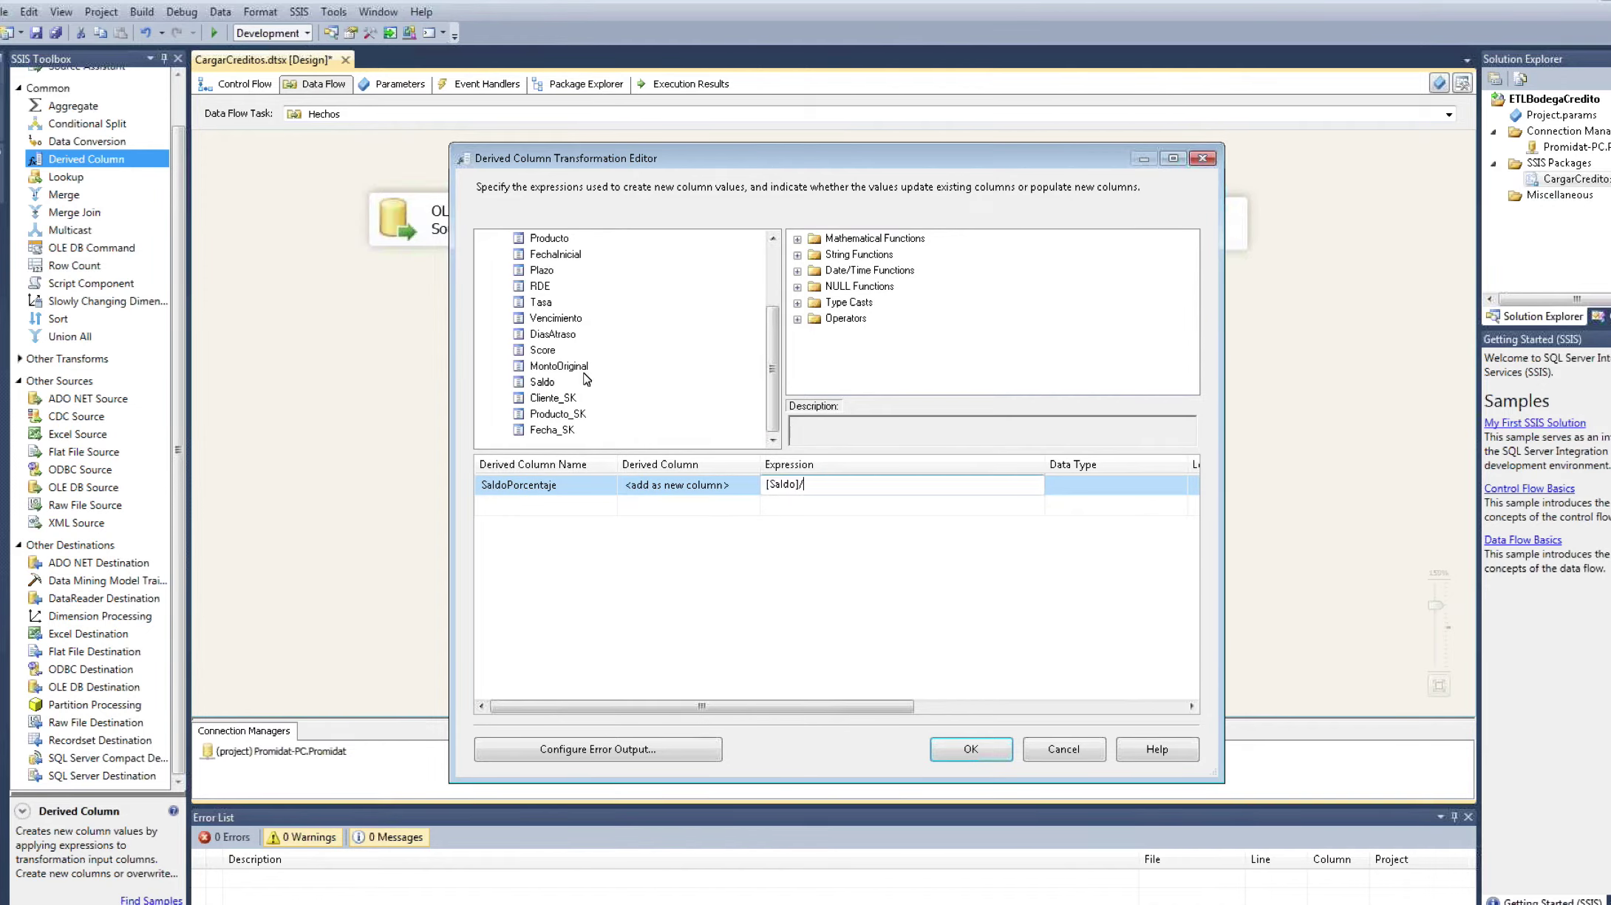
left_click_drag(569, 366, 841, 489)
left_click(836, 529)
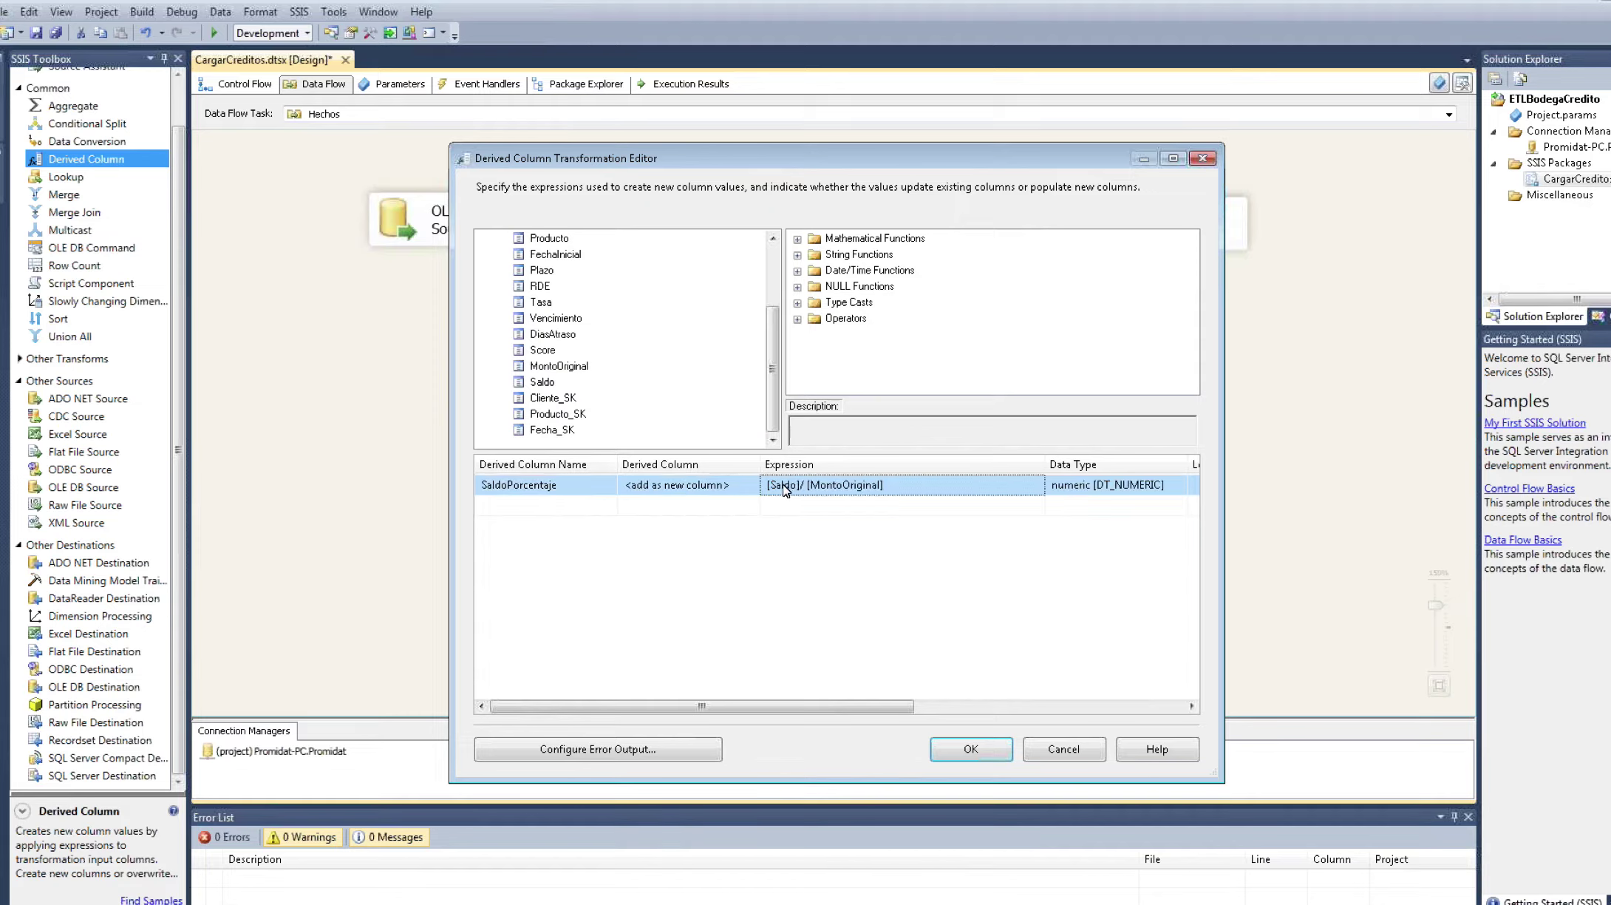
Step: Examine the available input columns, including the surrogate keys Cliente_SK, Producto_SK and Fecha_SK from the lookups
left_click_drag(773, 376, 625, 279)
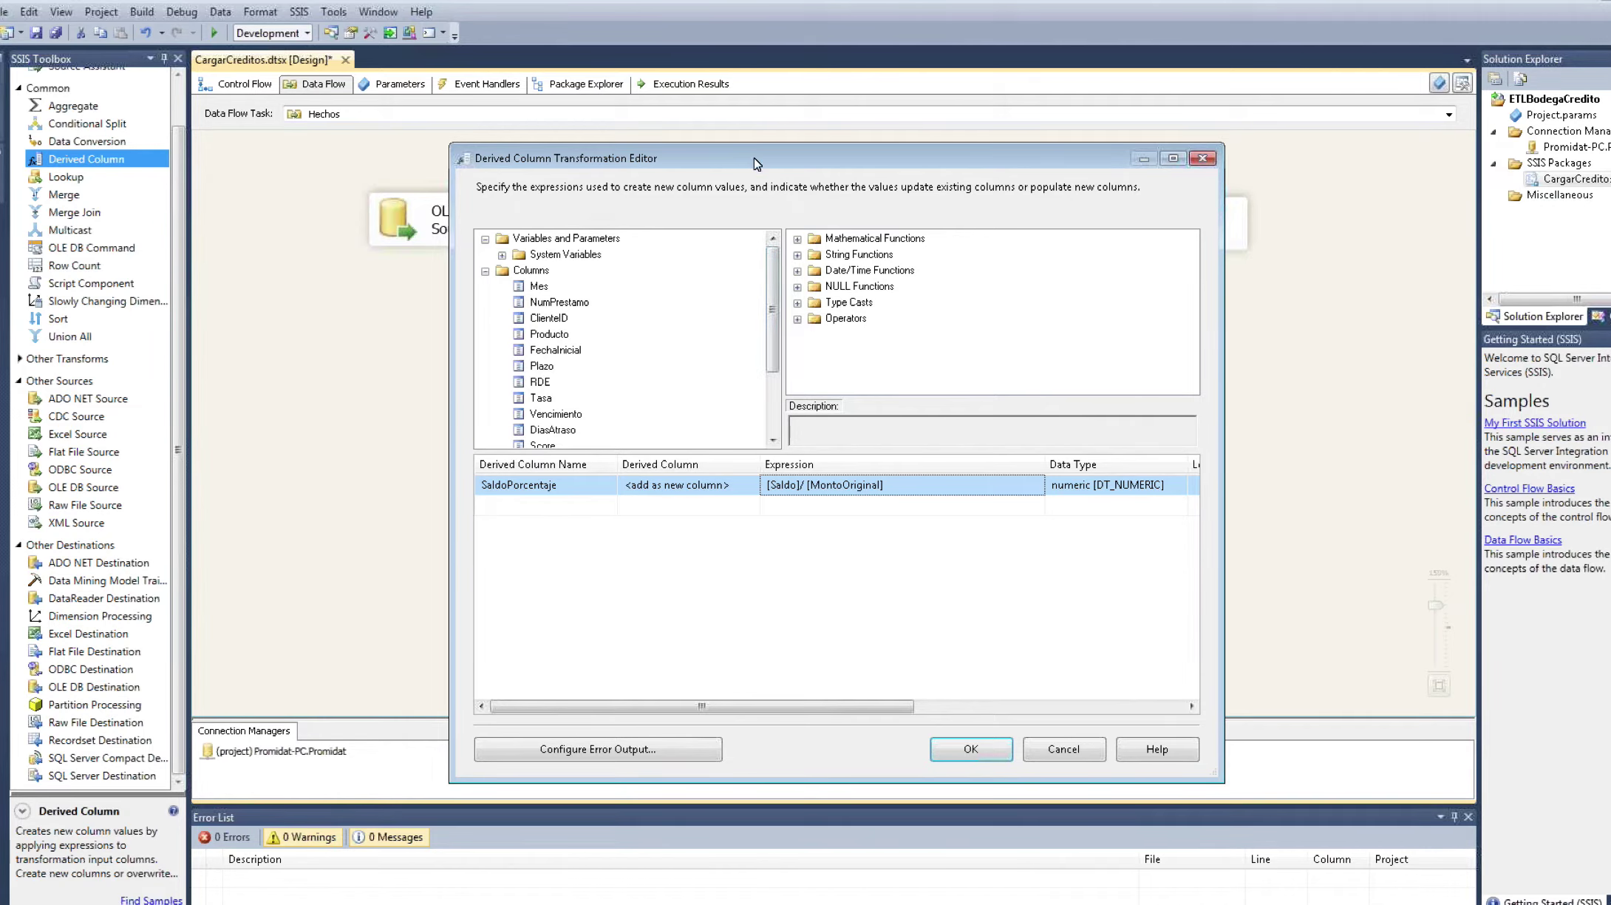
left_click_drag(754, 157, 968, 150)
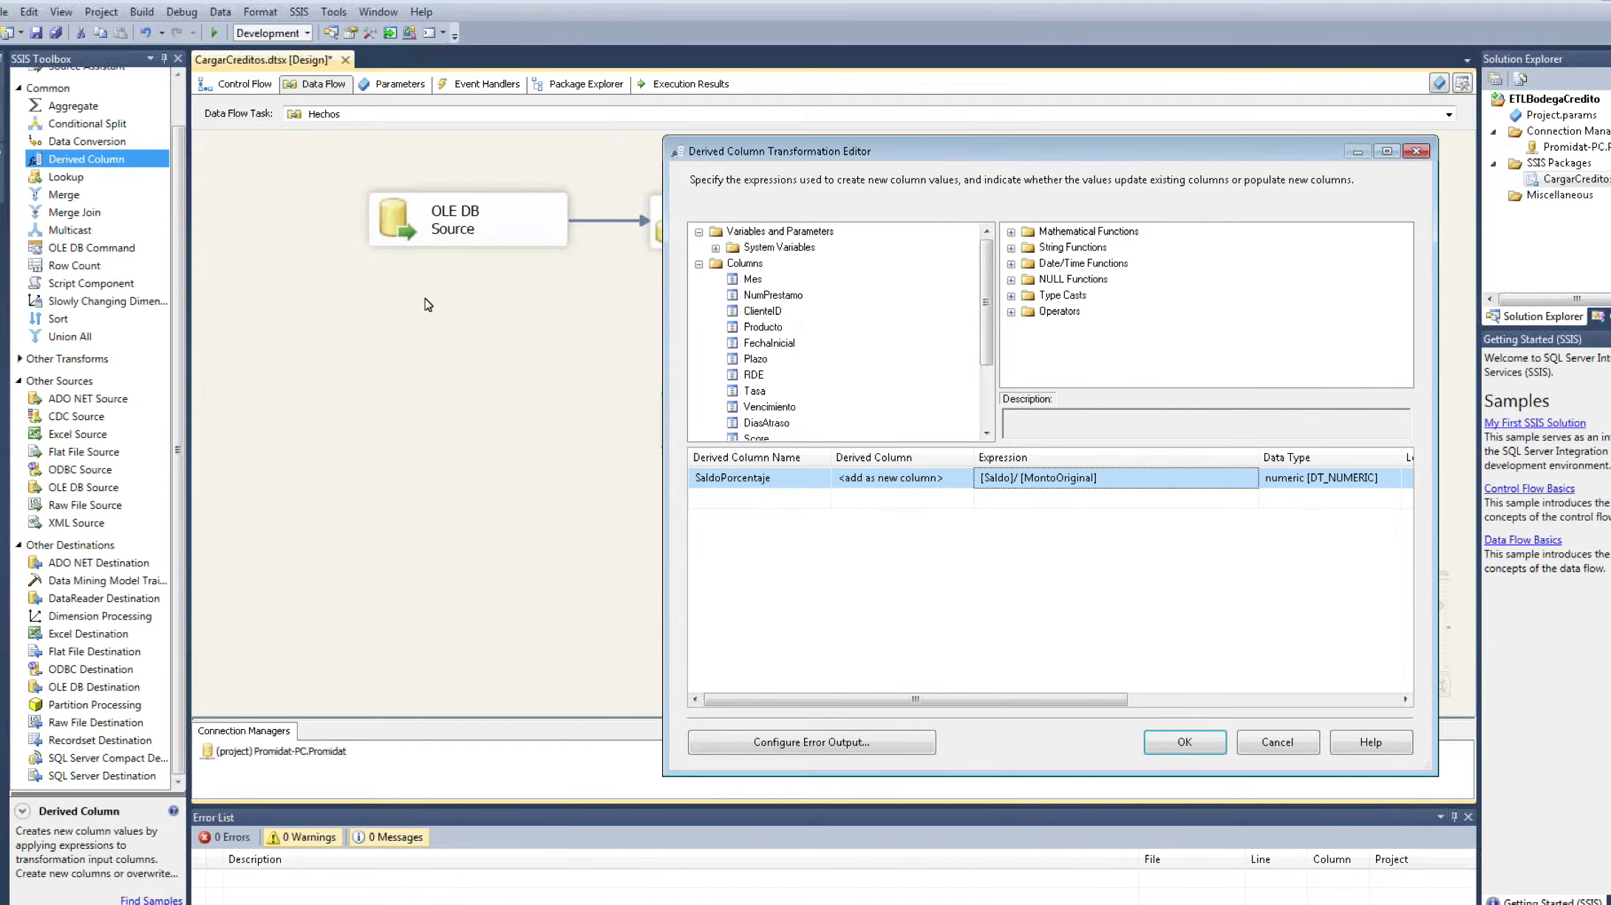
left_click_drag(804, 153, 728, 153)
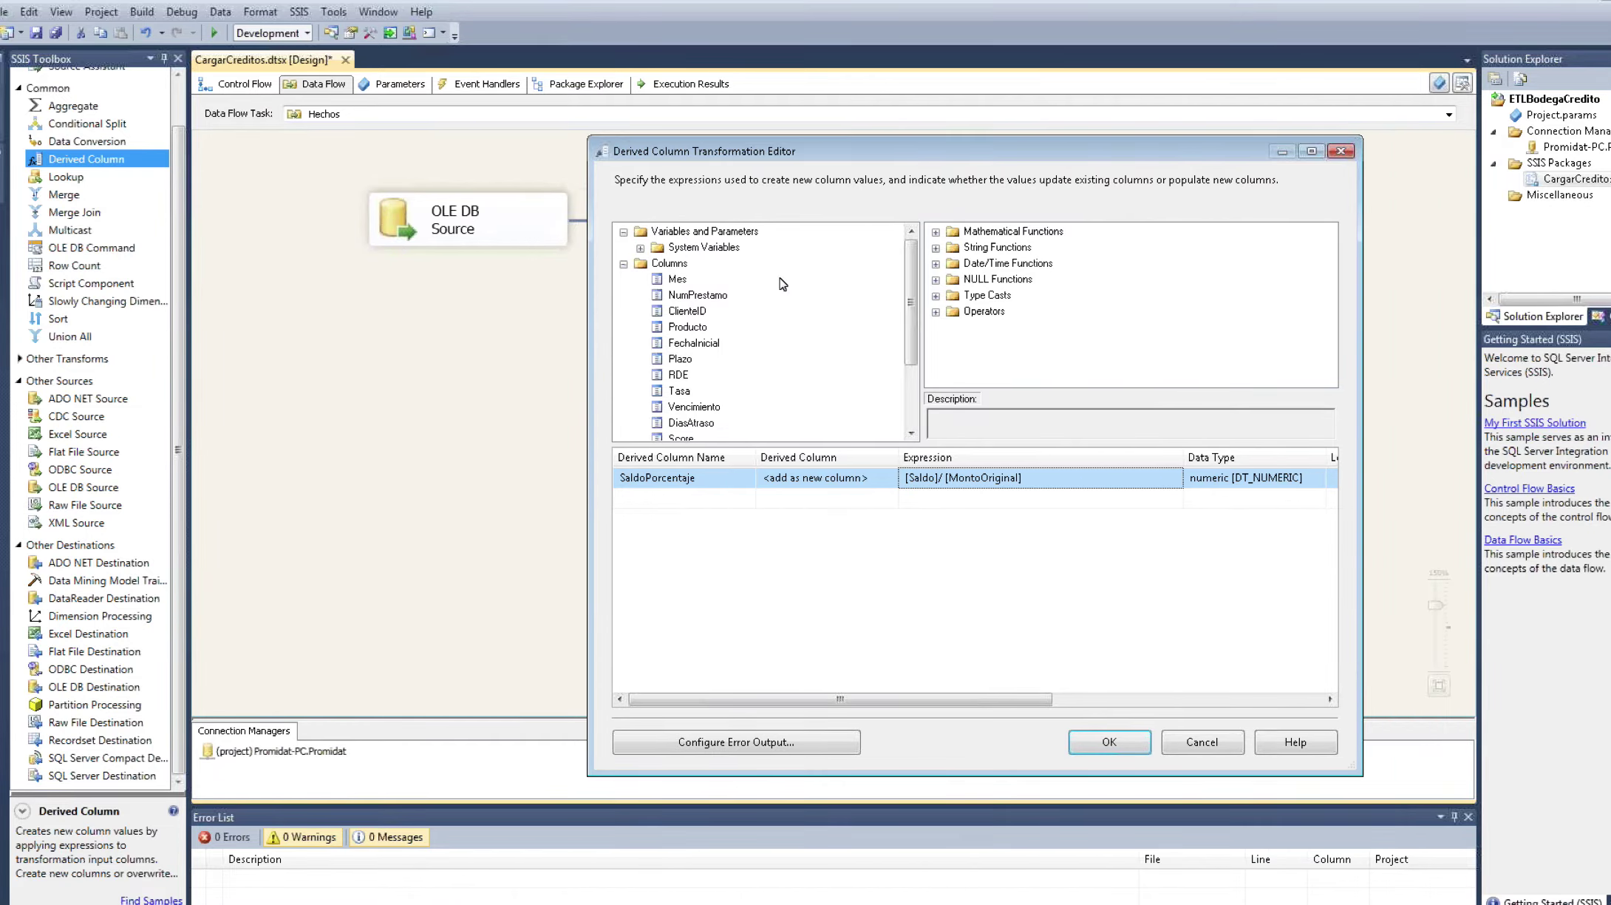
scroll(906, 383, "down", 2)
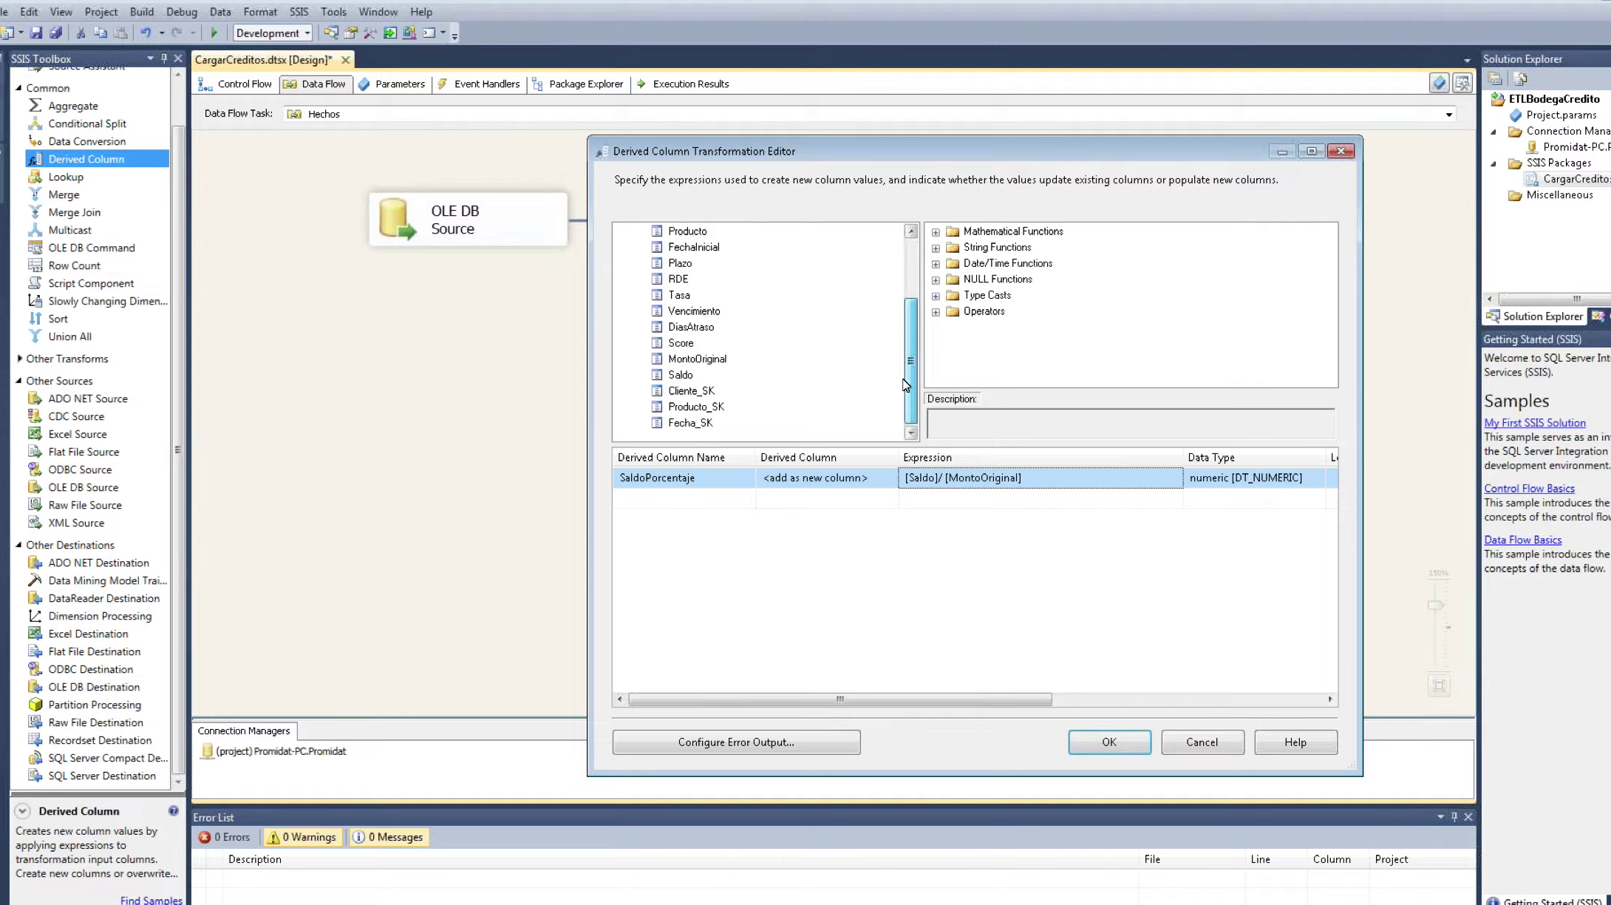
scroll(905, 383, "up", 1)
left_click(674, 408)
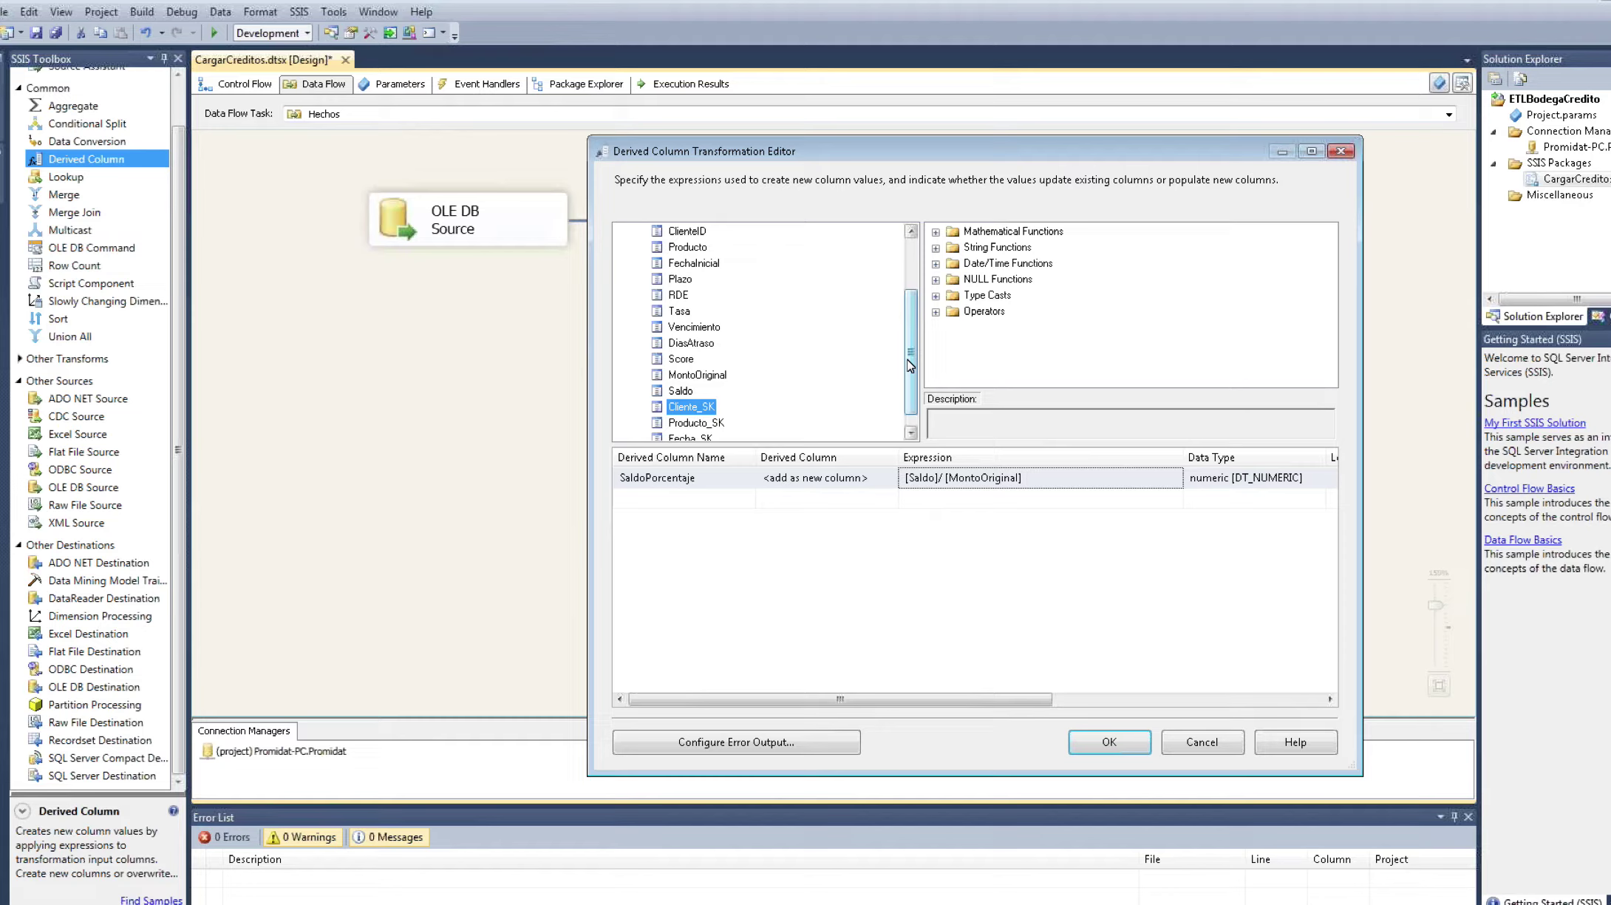
scroll(910, 363, "down", 1)
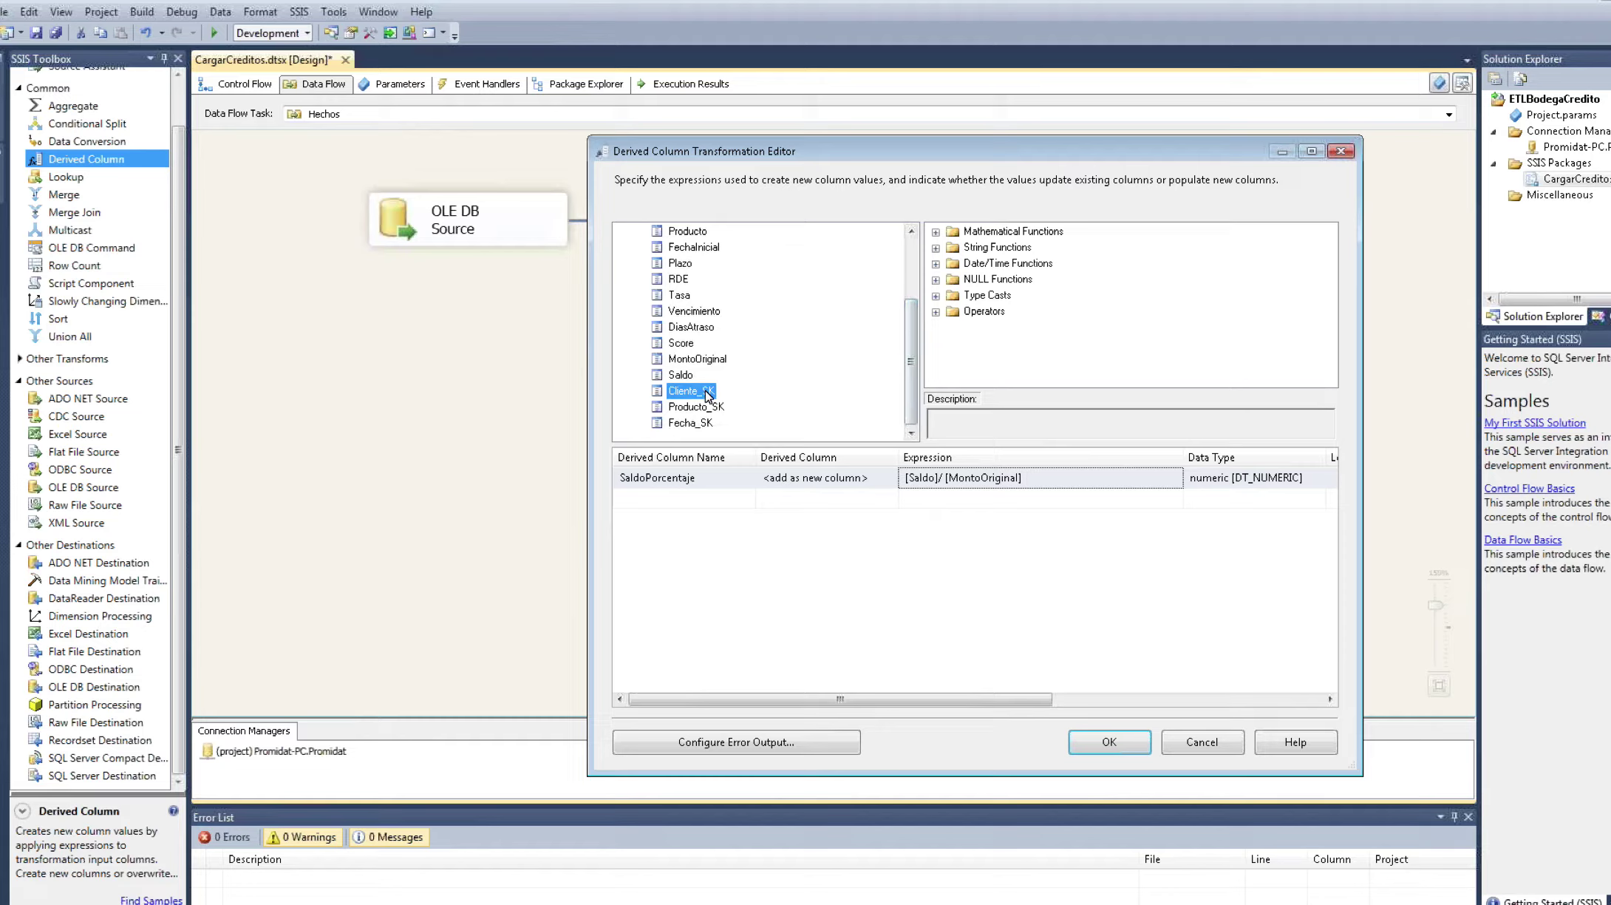
Step: Narrow the Expression column to inspect SaldoPorcentaje's data type and precision, and accept the Calcular Saldo% settings
left_click(982, 479)
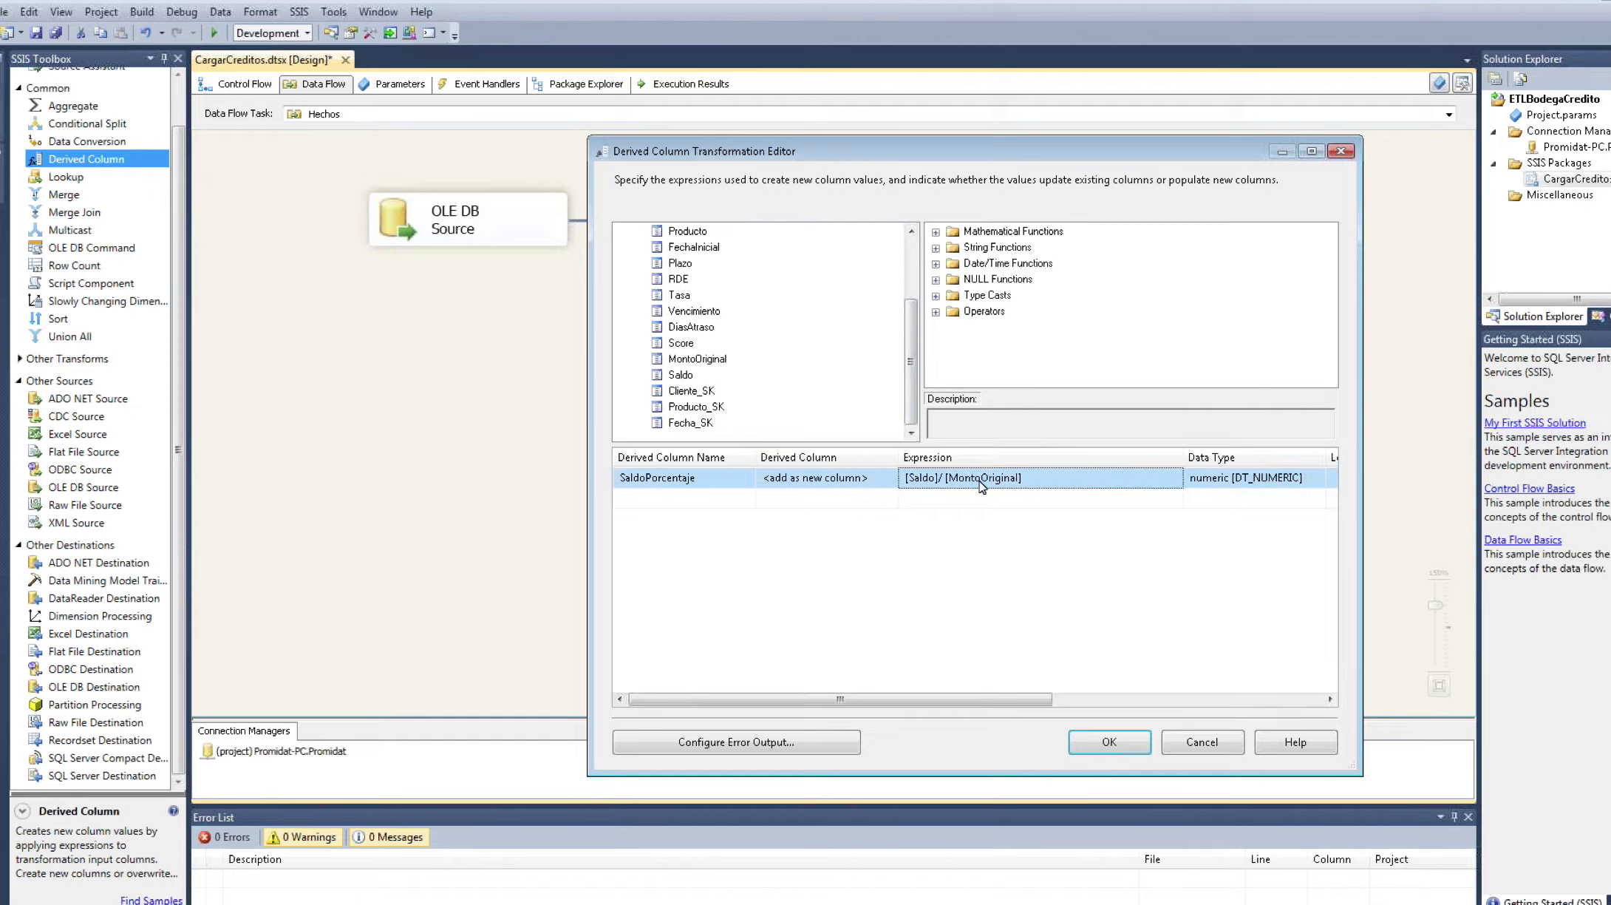
left_click_drag(1183, 456, 1086, 454)
left_click(1205, 481)
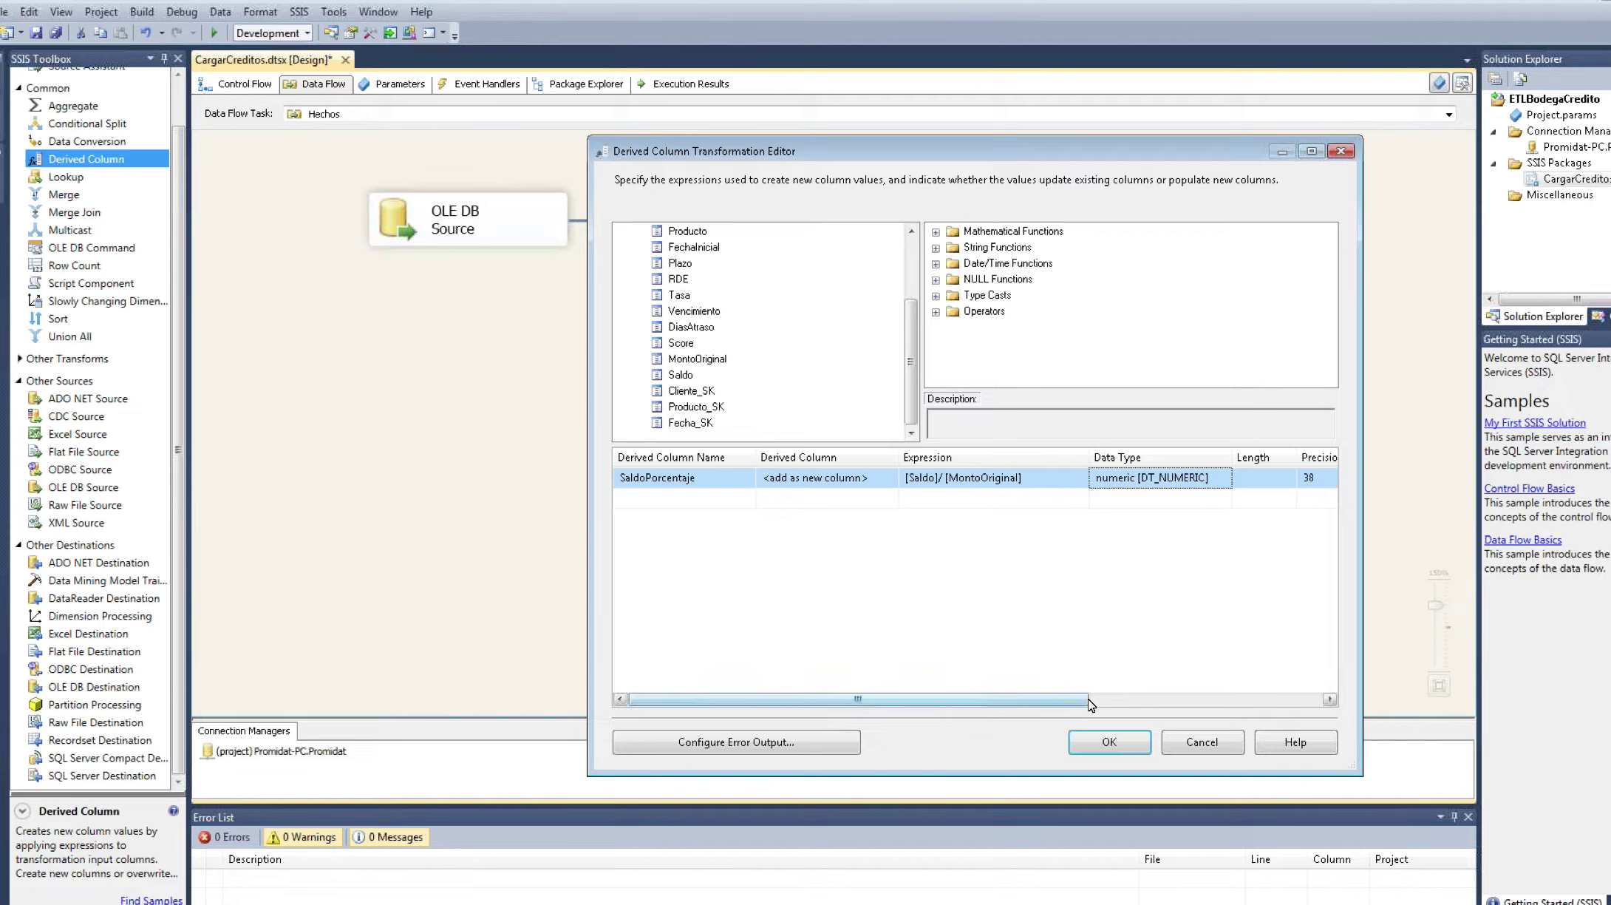
left_click(1096, 750)
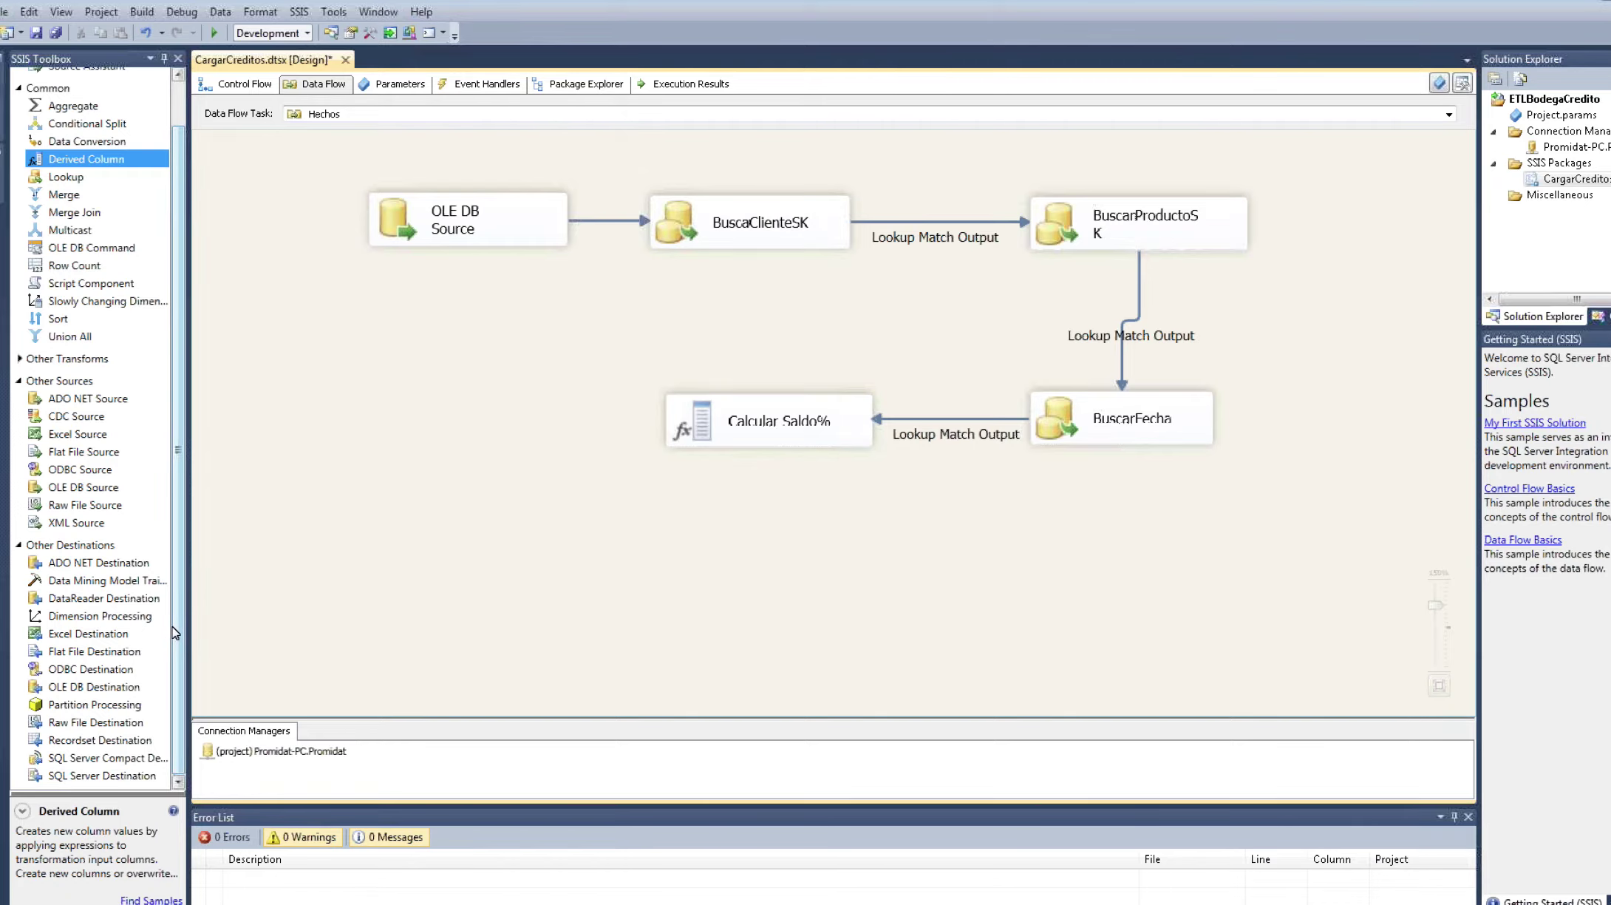
Step: Add an OLE DB Destination beside Calcular Saldo% and name it Insertar Table Hechos
left_click(108, 686)
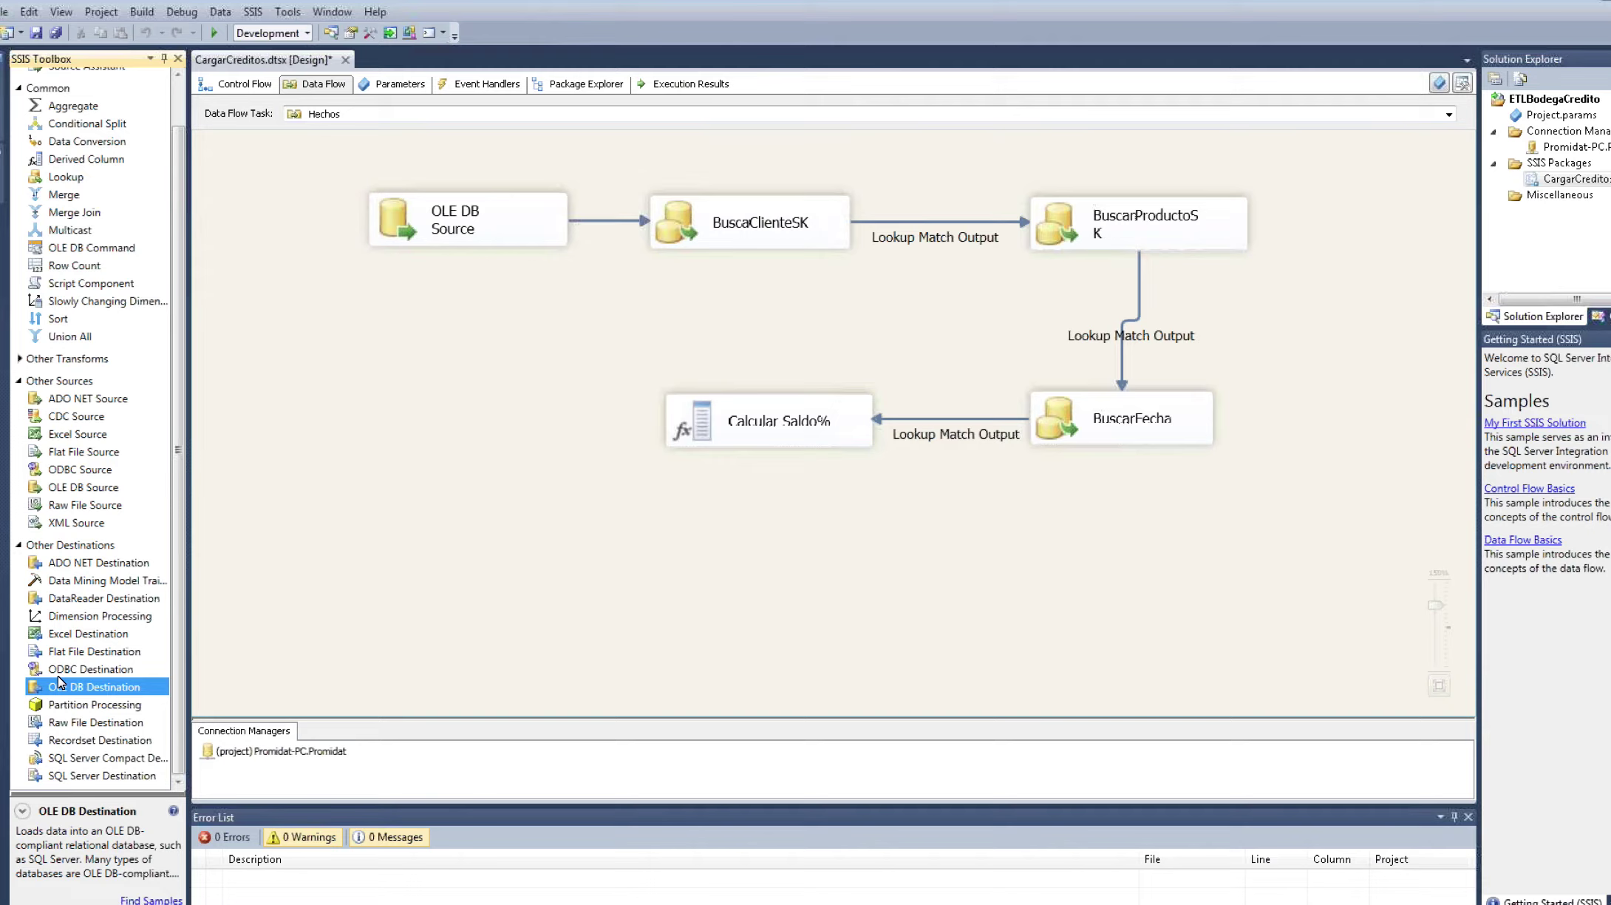
left_click_drag(59, 682, 491, 407)
type("Insertar ")
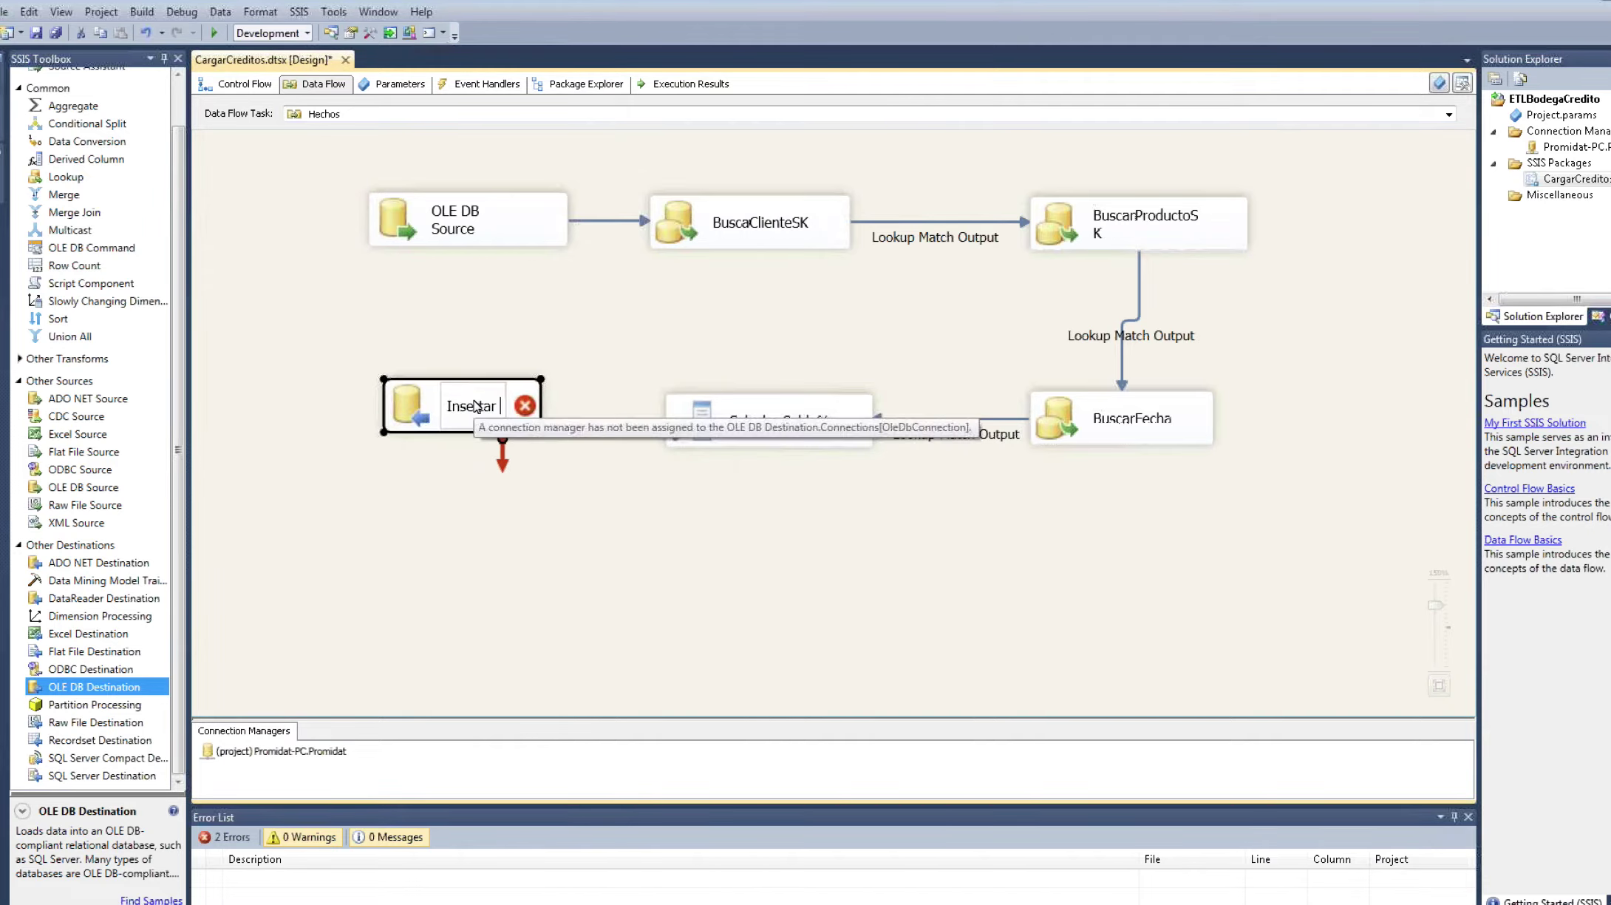
type("Table Hechos")
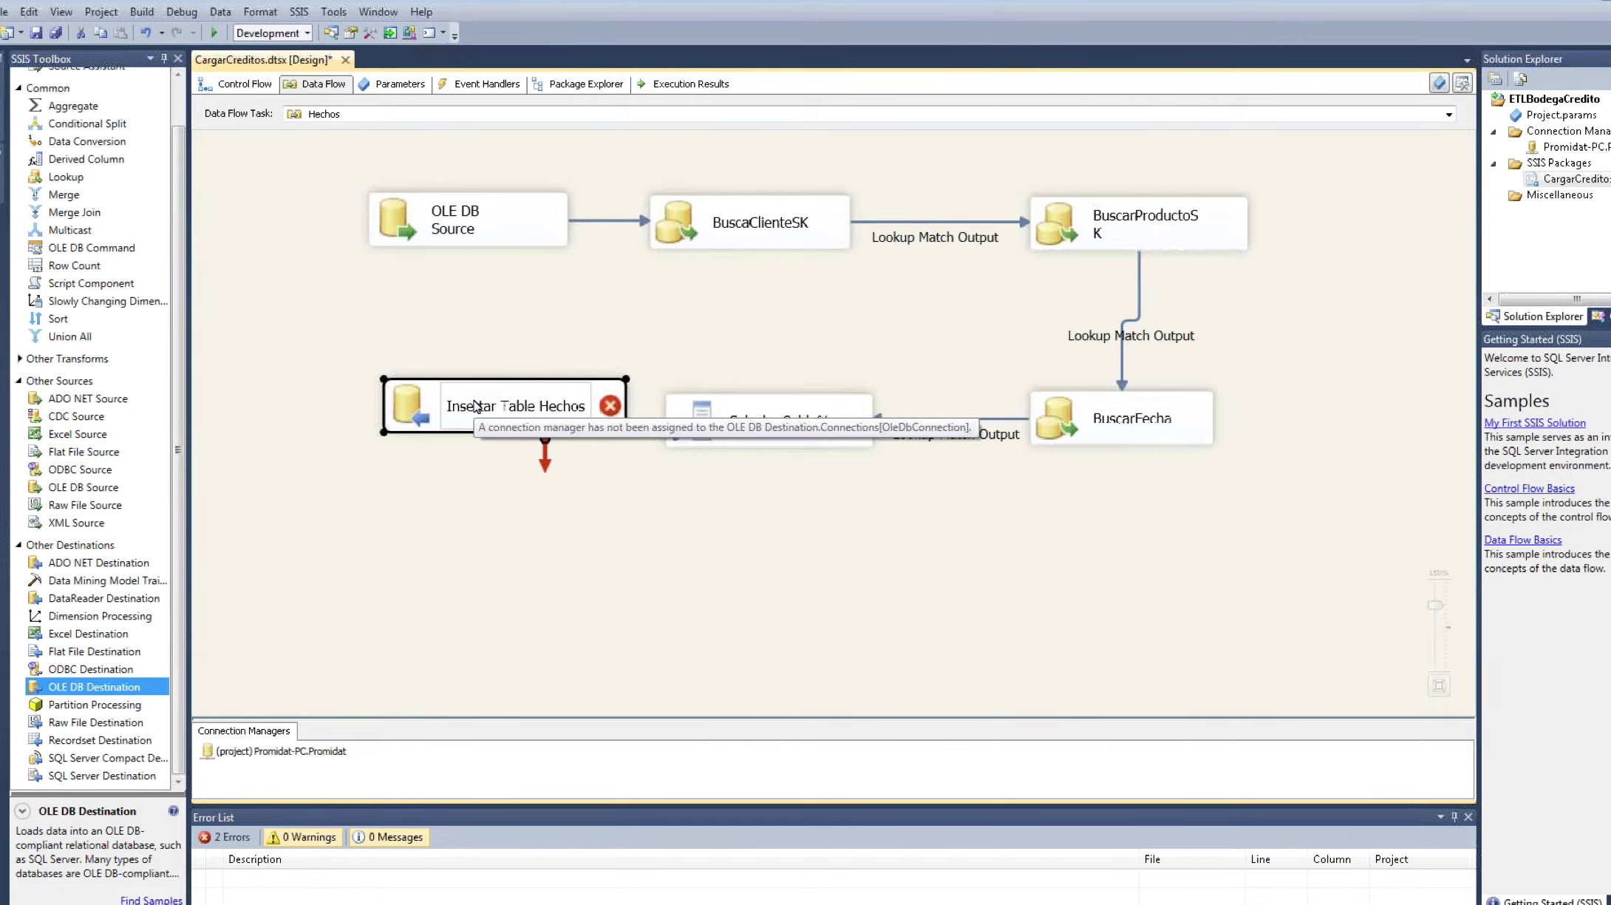
key("Return")
Step: Set the Insertar Table Hechos destination to Table or view - fast load on Promidat-PC.Promidat, with Fact_Creditos as the target table
left_click_drag(494, 425, 479, 436)
left_click(776, 429)
double_click(541, 427)
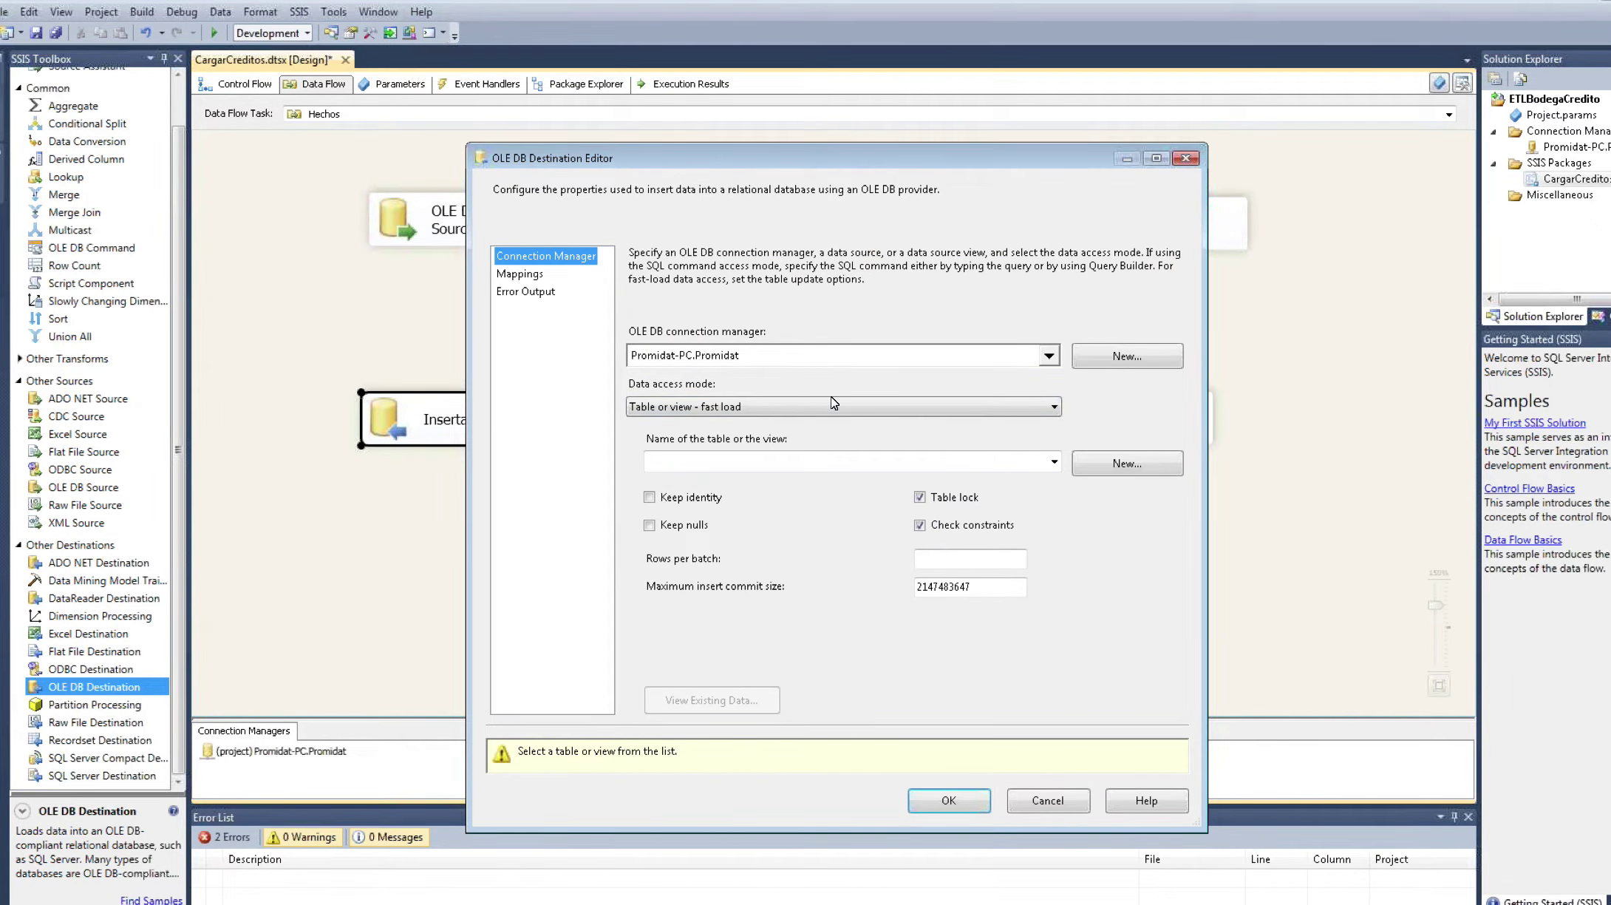
left_click(870, 411)
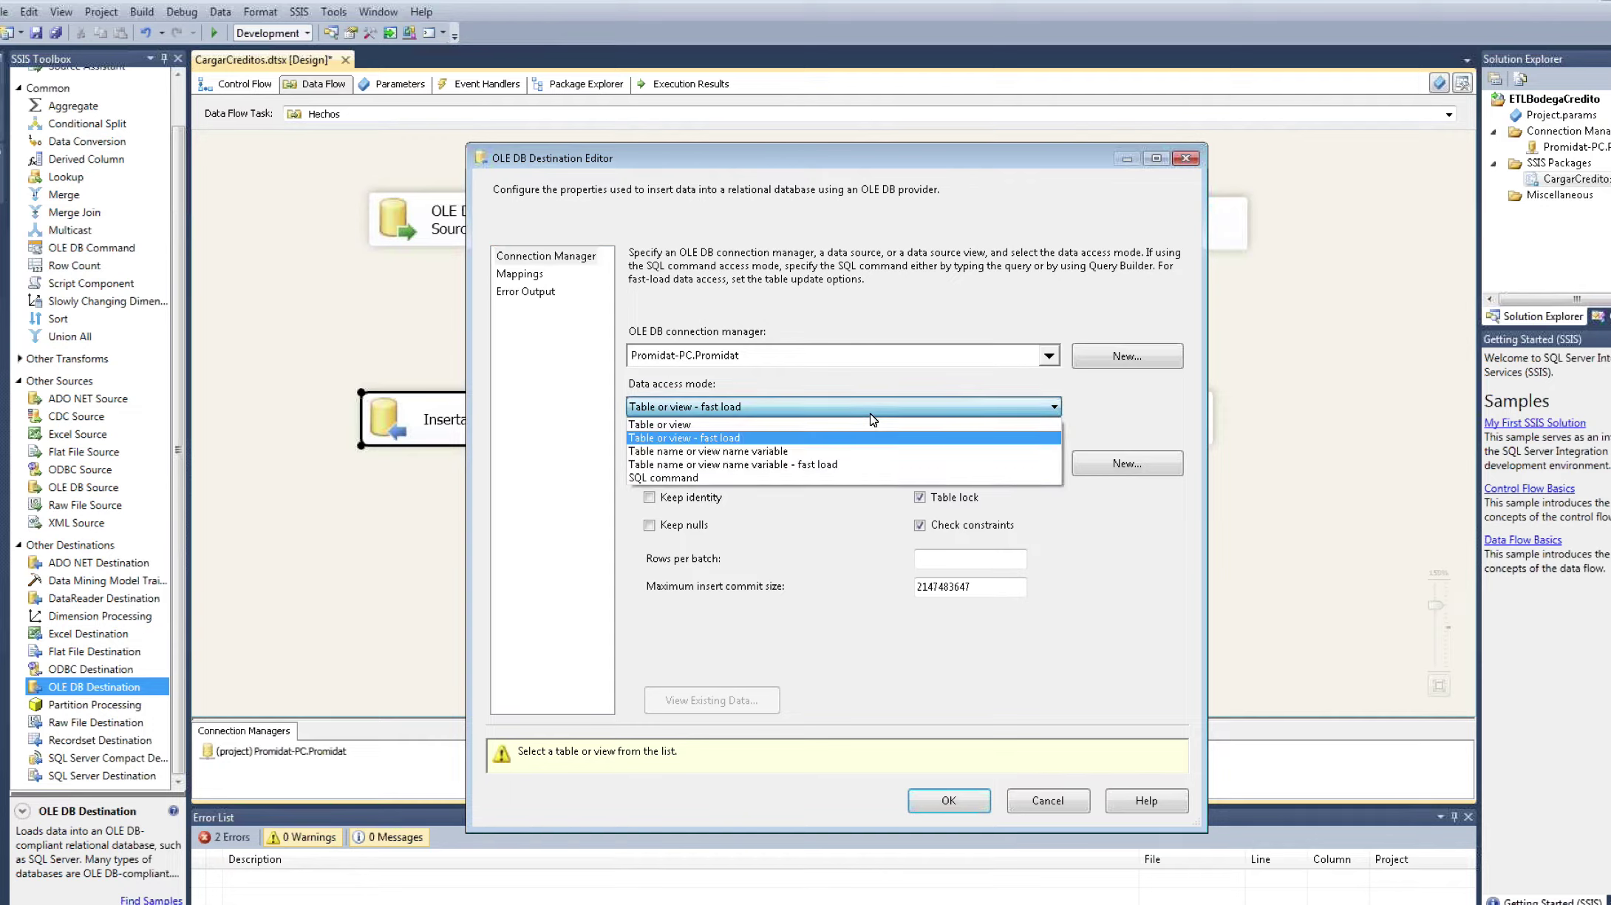
left_click(768, 440)
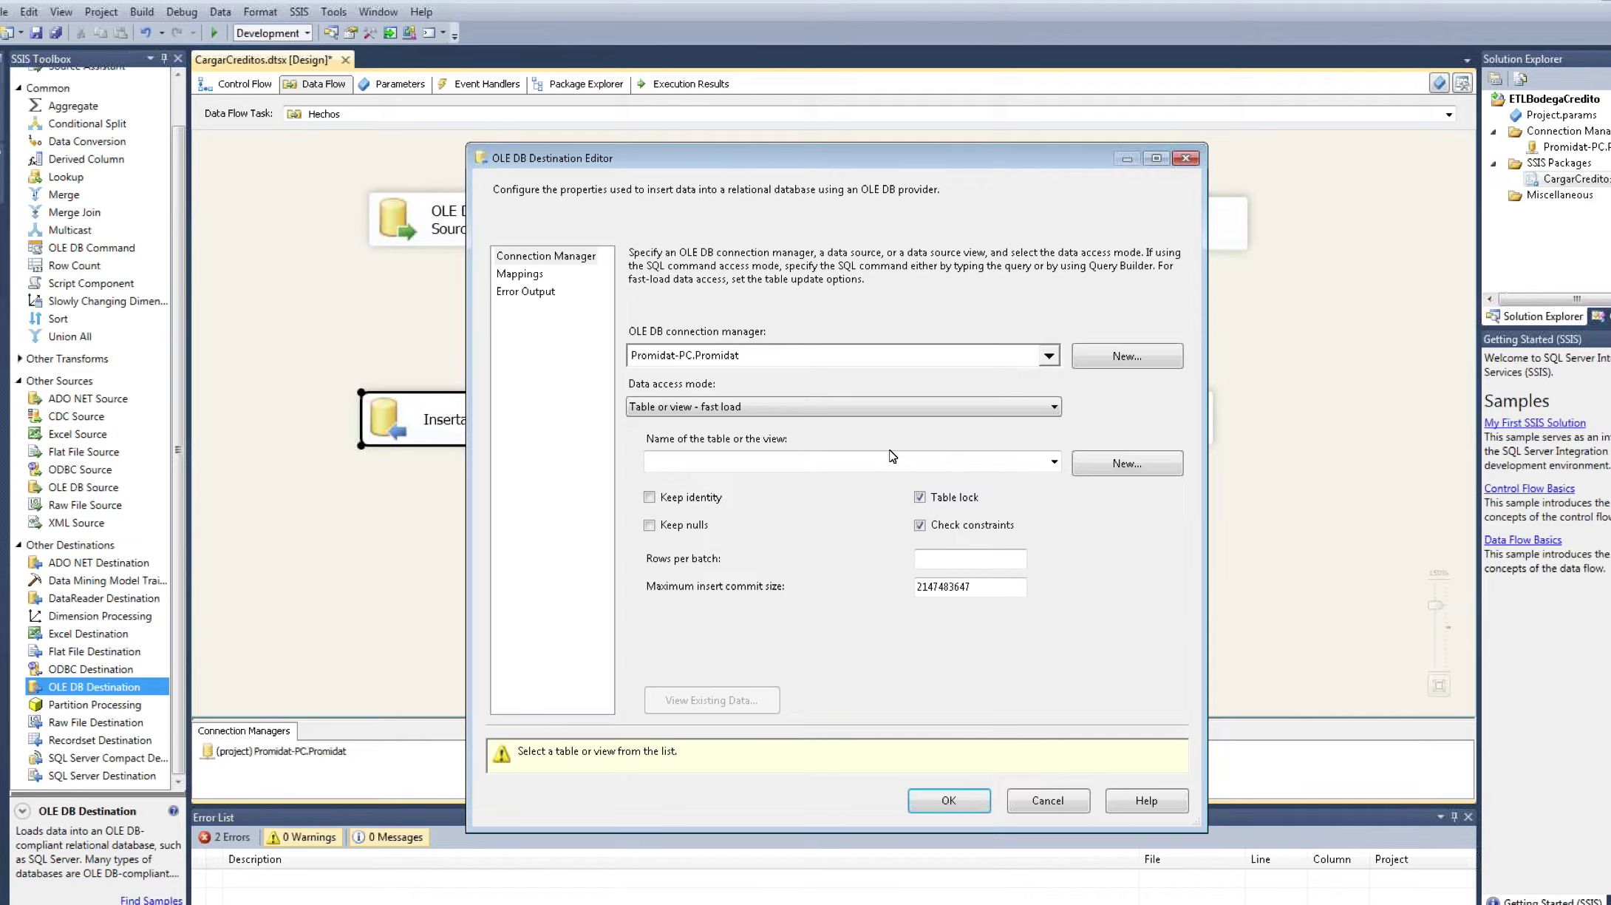
left_click(1054, 462)
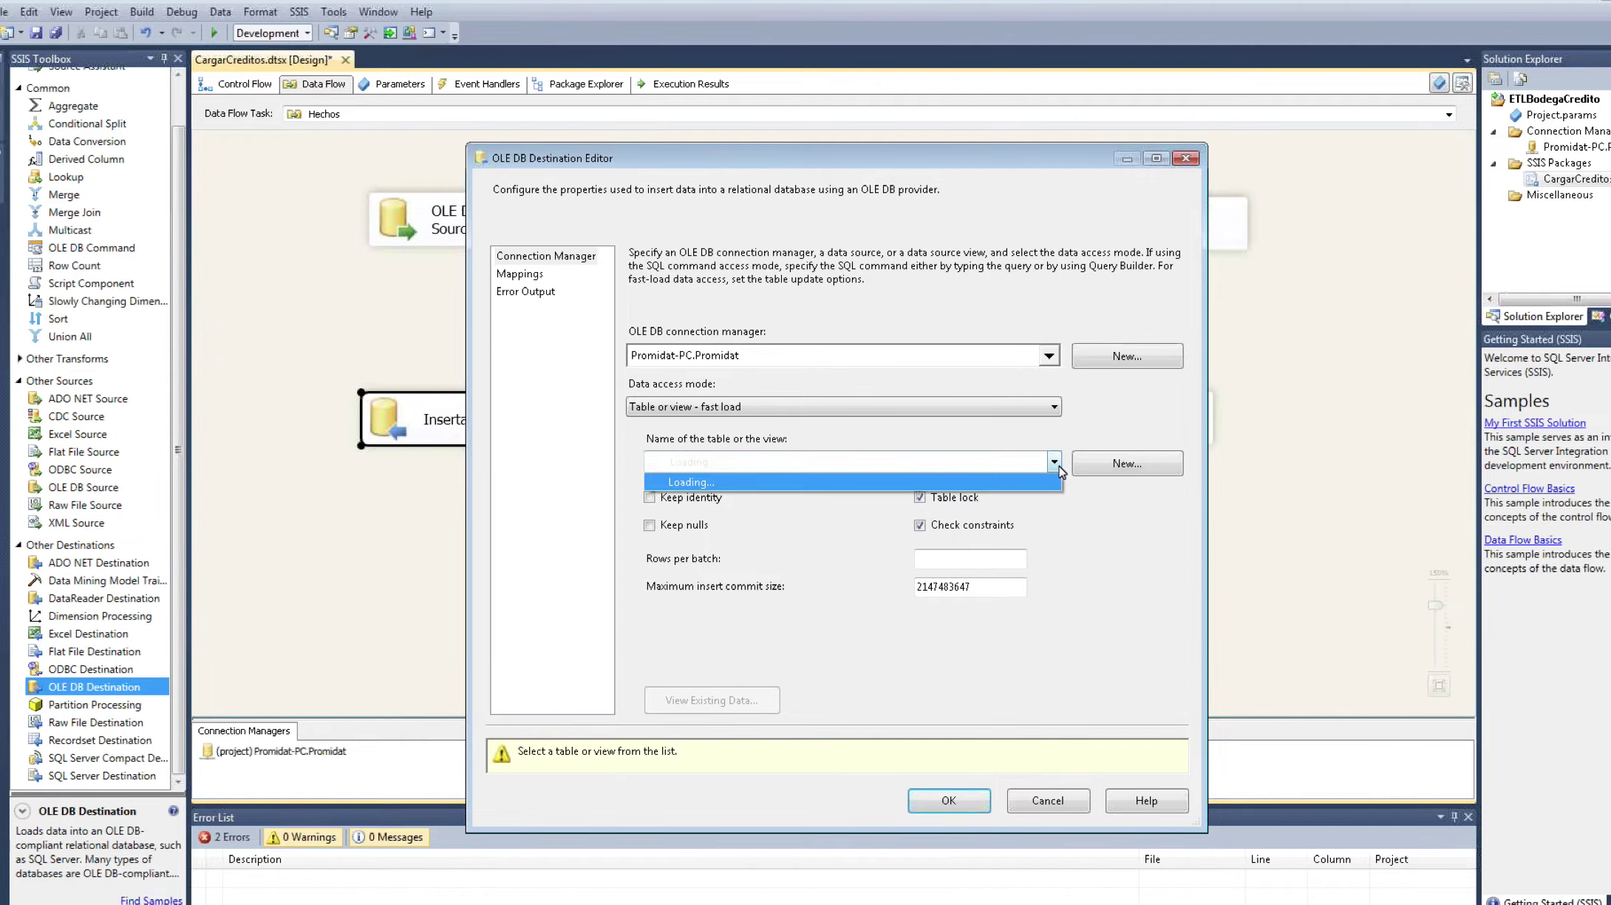
left_click(813, 482)
Step: Examine the destination's column mappings from NumPrestamo to SaldoPorcentaje and the unmapped foreign key columns
left_click(520, 273)
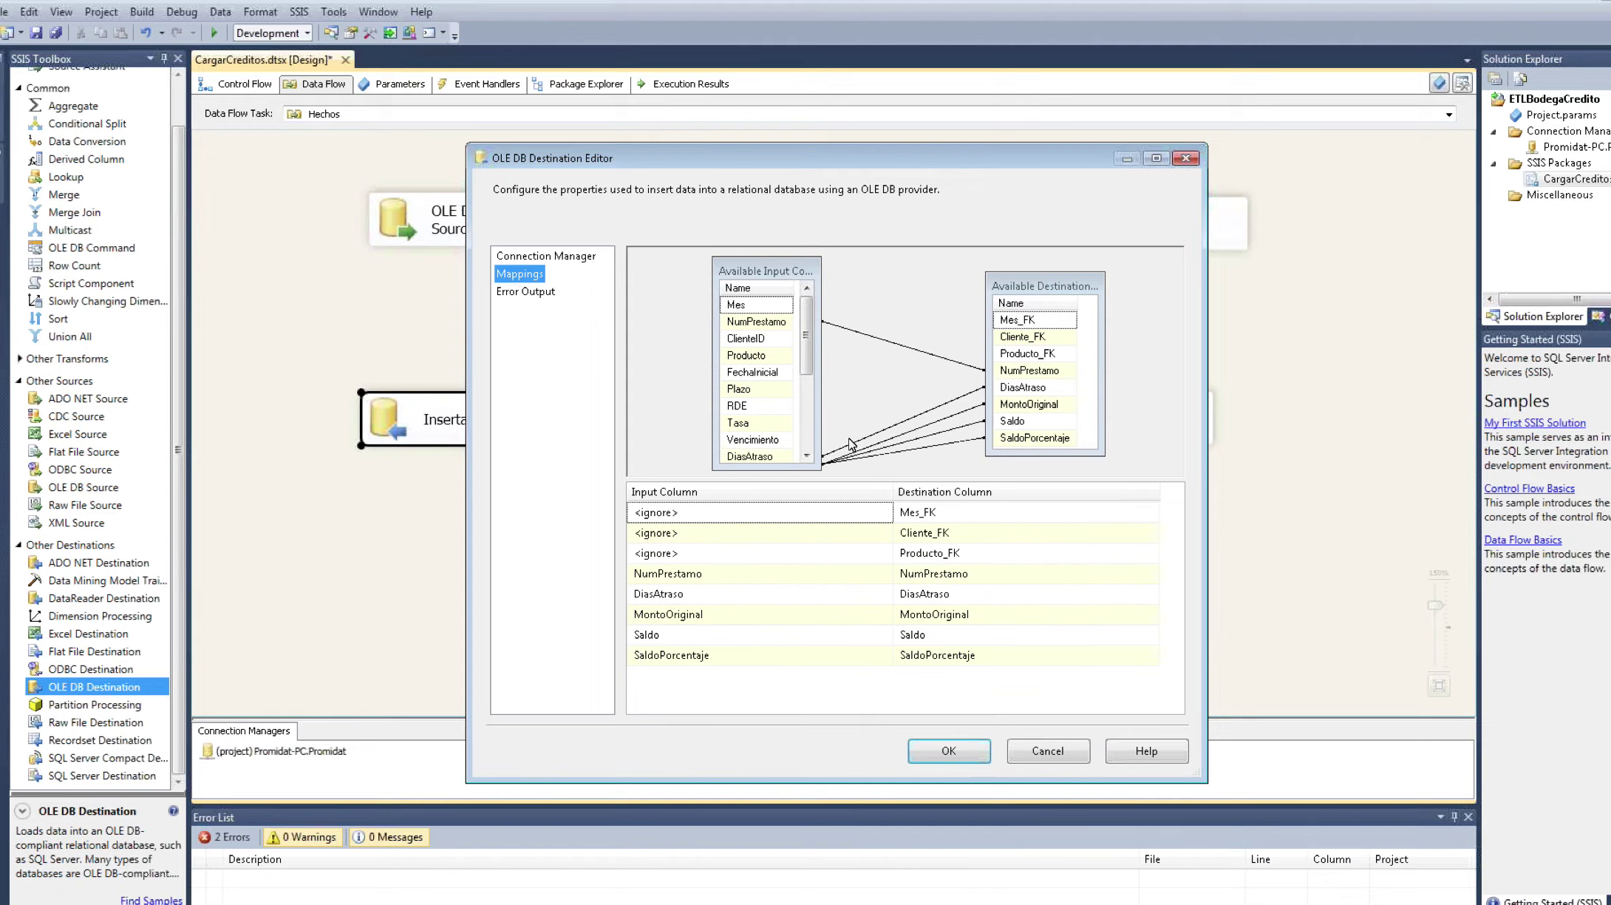
left_click(718, 660)
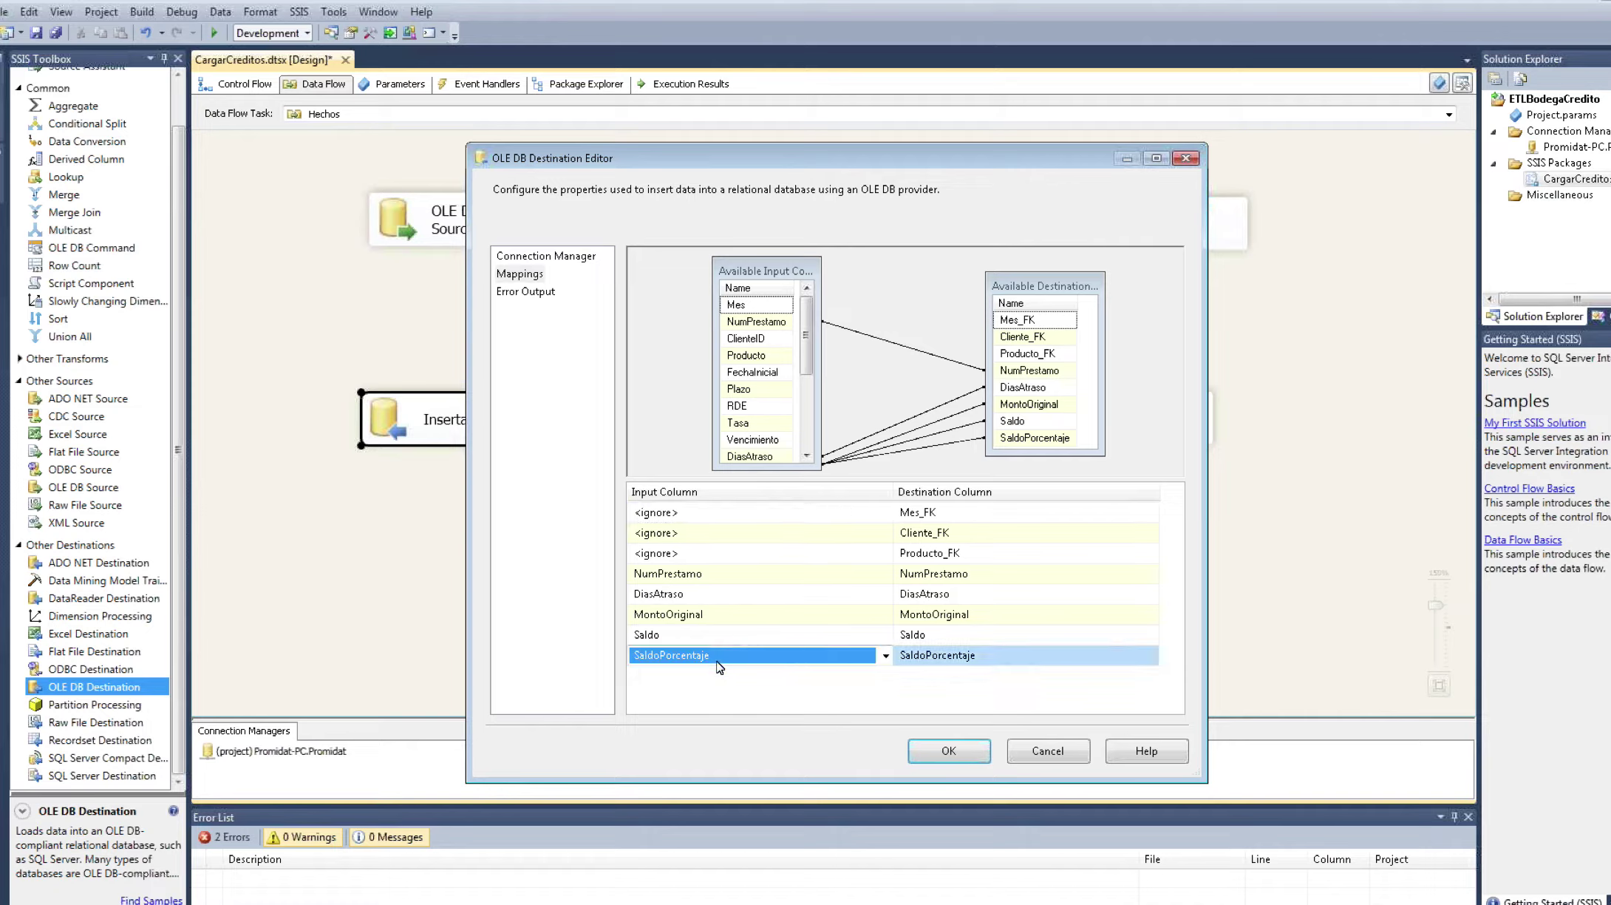
left_click(702, 594)
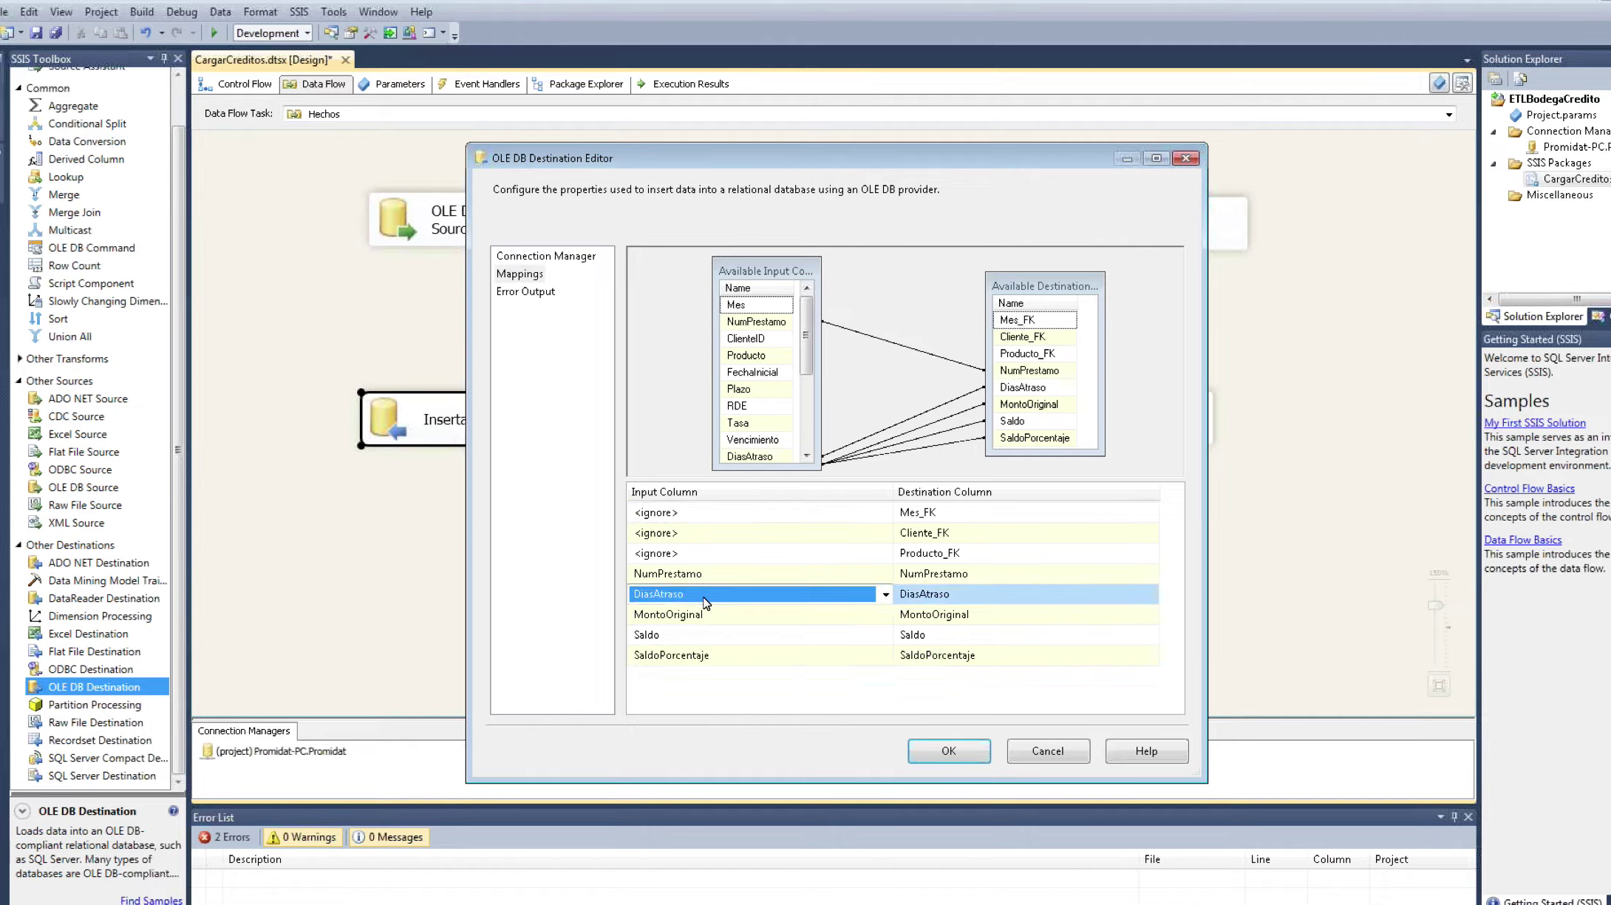
left_click(710, 613)
left_click(713, 634)
left_click(702, 575)
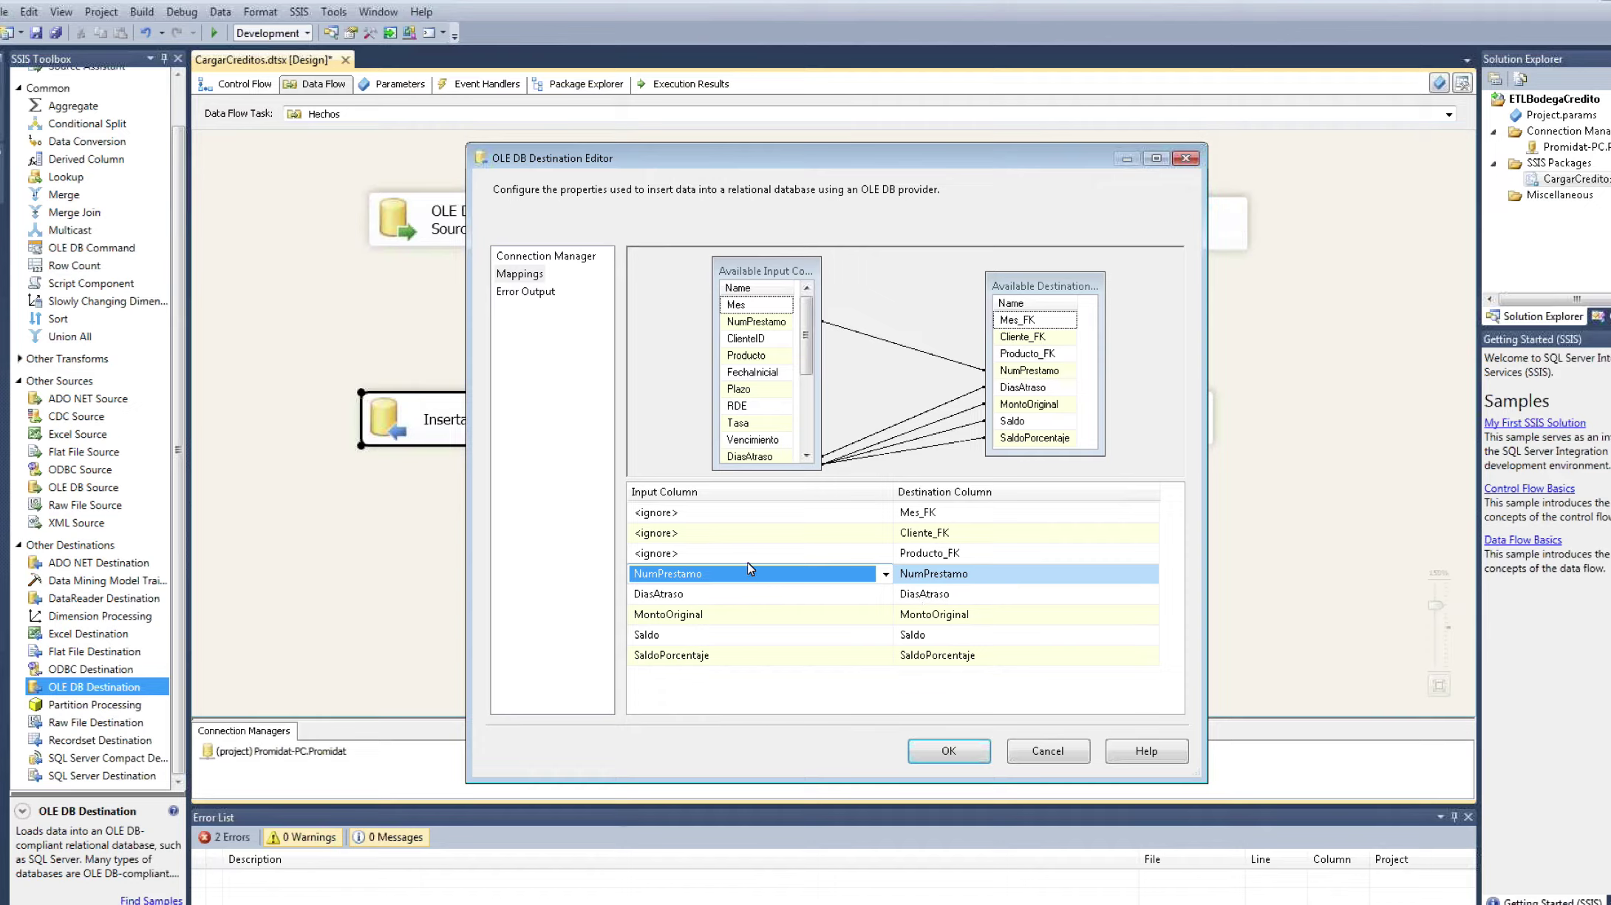
left_click(933, 511)
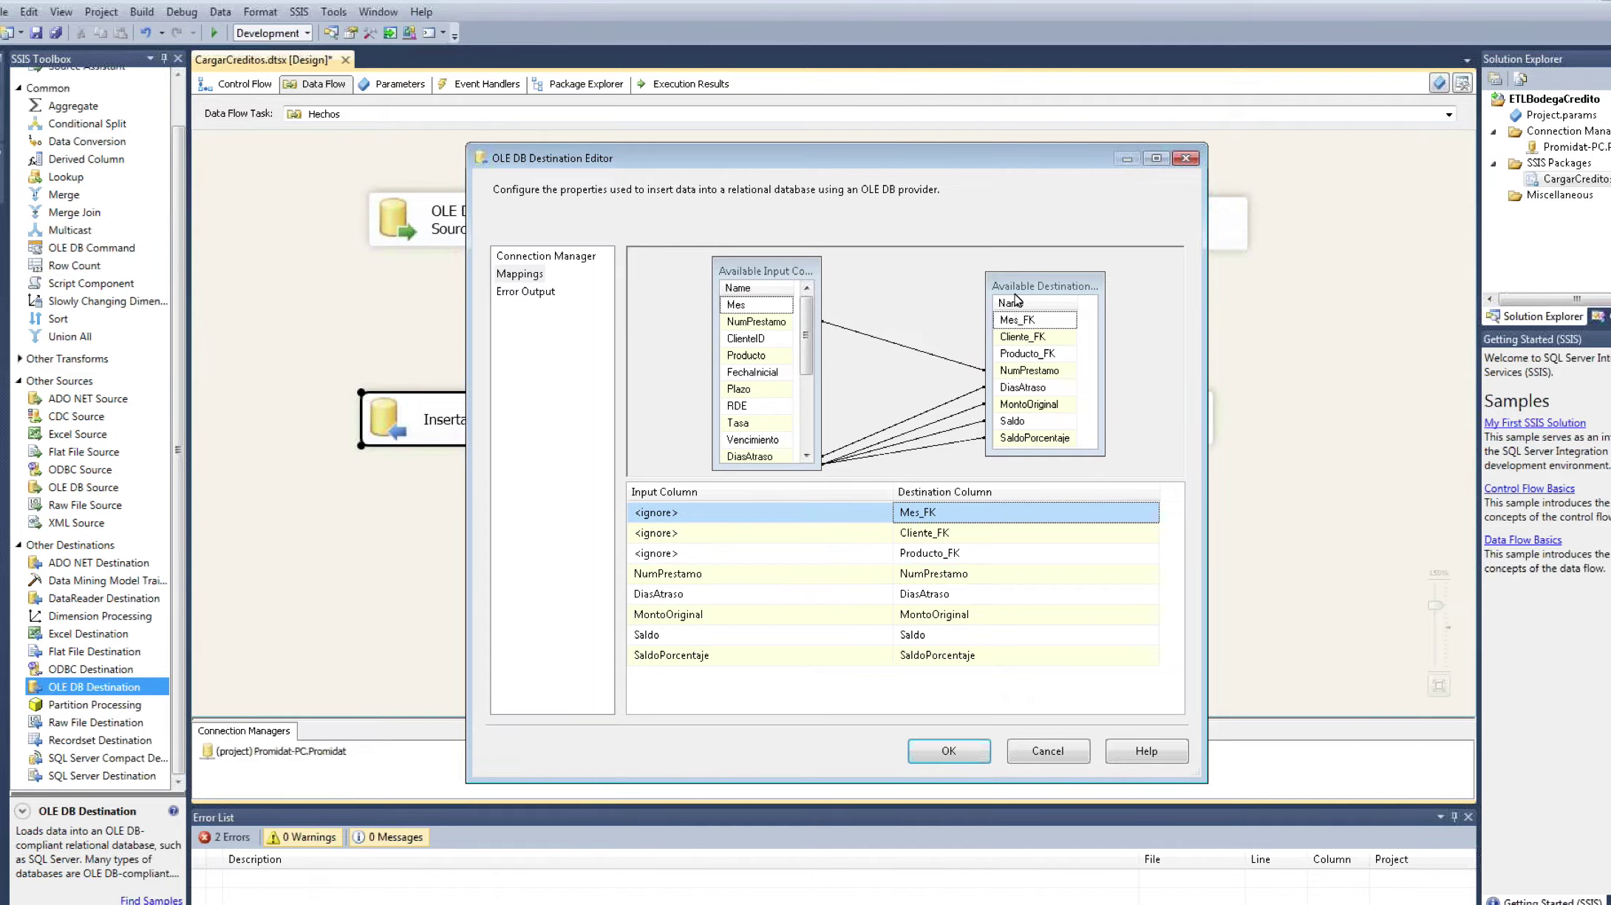
Step: Map Fecha_SK to Mes_FK, Cliente_SK to Cliente_FK and Producto_SK to Producto_FK, and accept the destination settings
left_click_drag(1017, 299, 1023, 289)
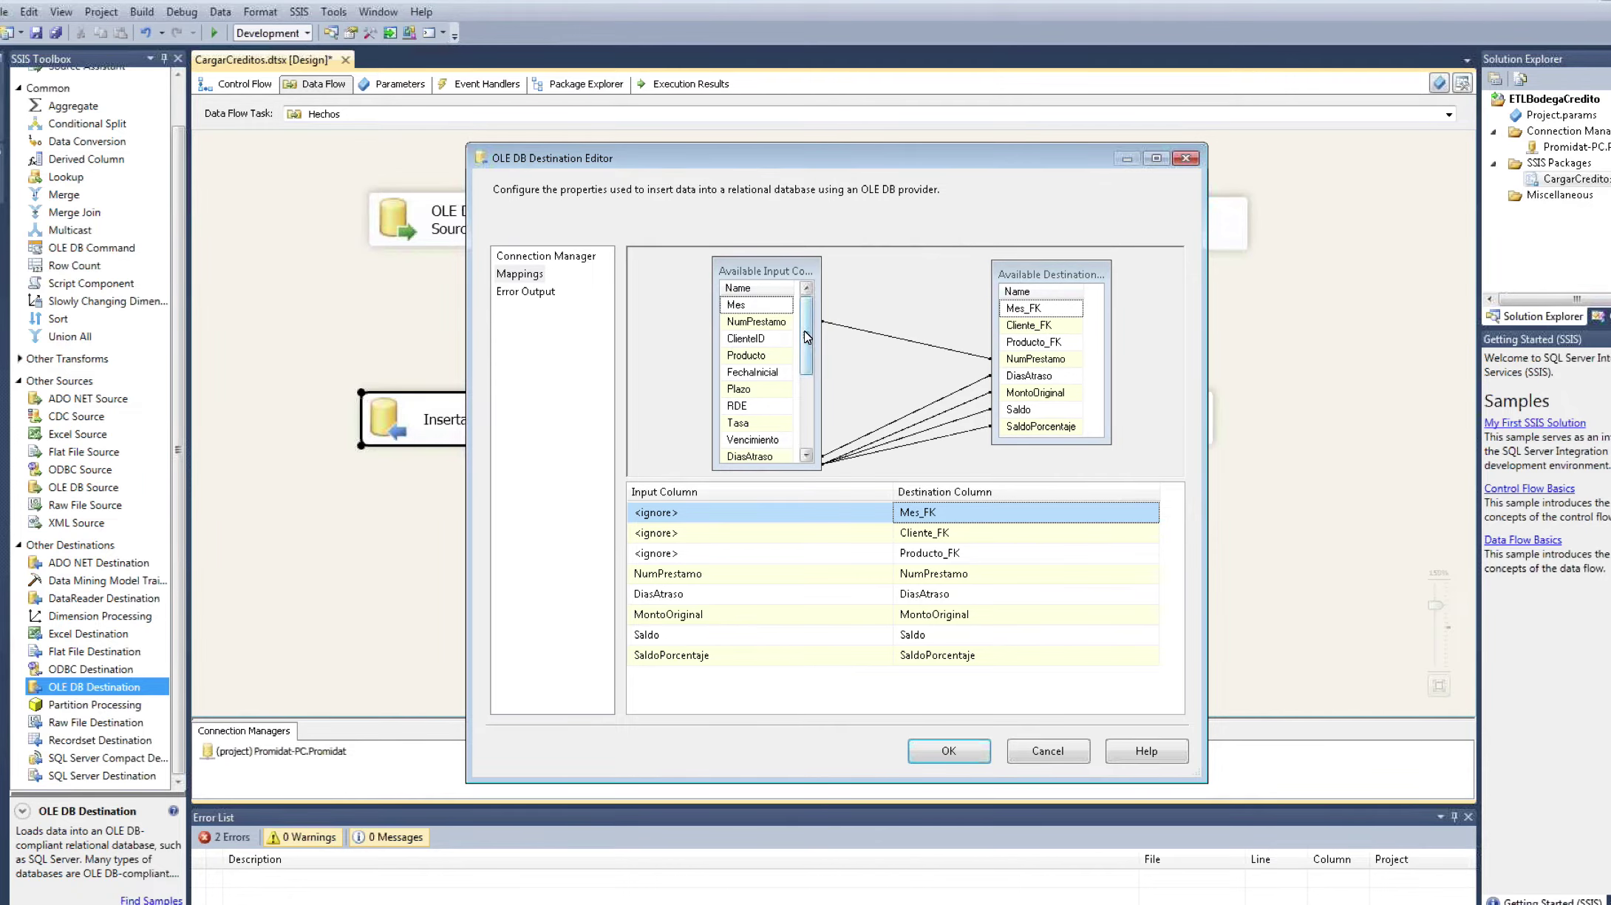
left_click_drag(806, 336, 818, 425)
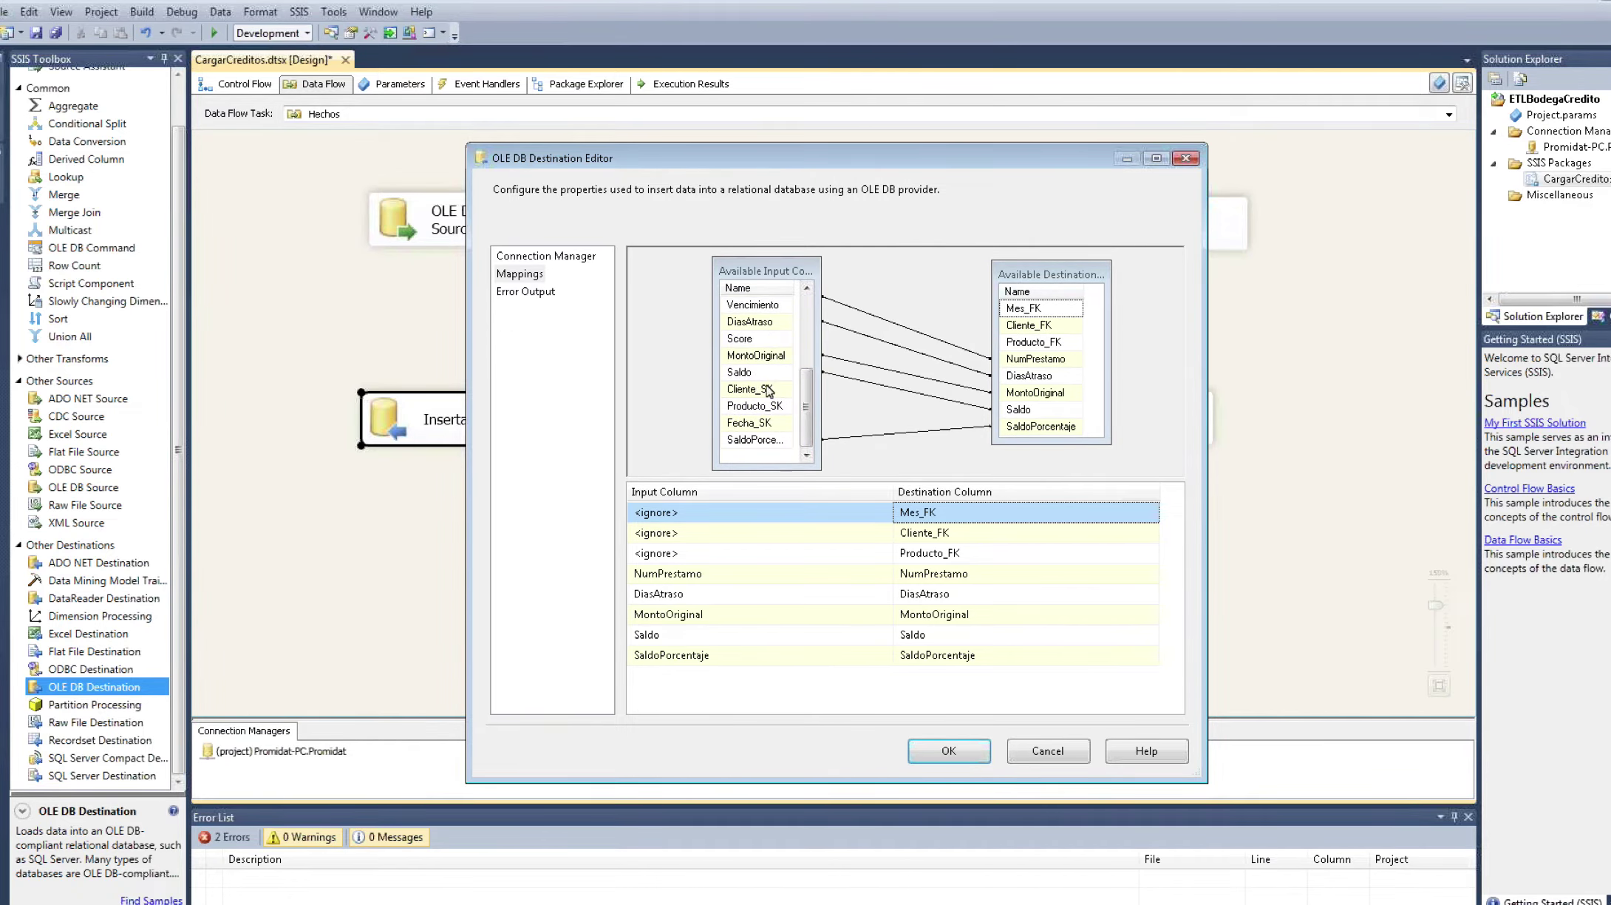
left_click(850, 521)
left_click(850, 521)
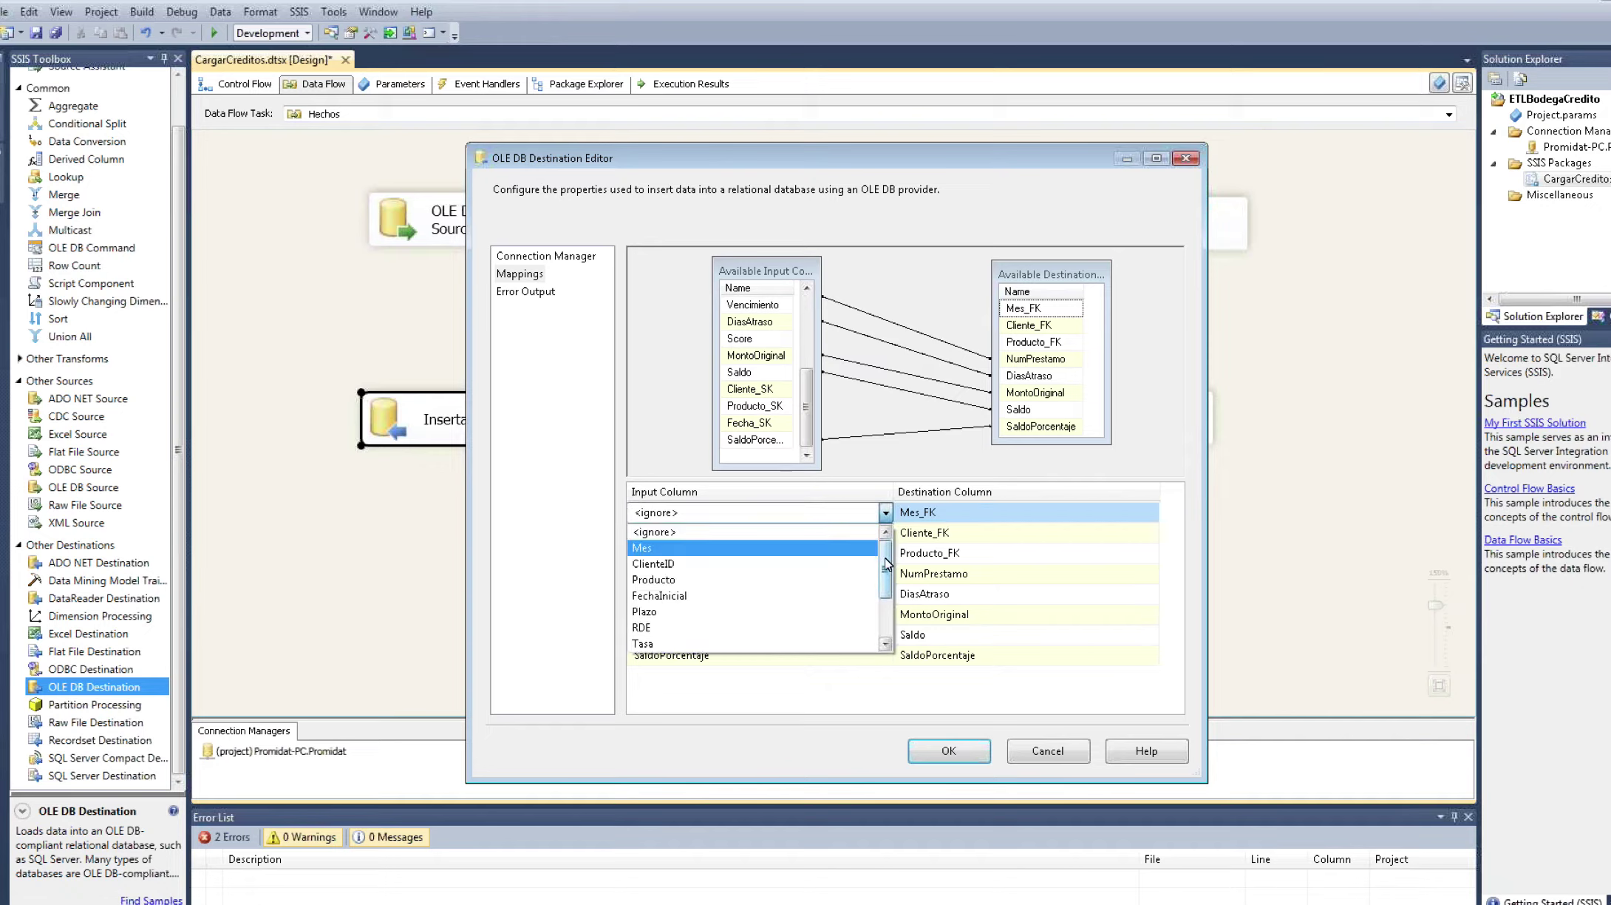
left_click_drag(887, 563, 884, 603)
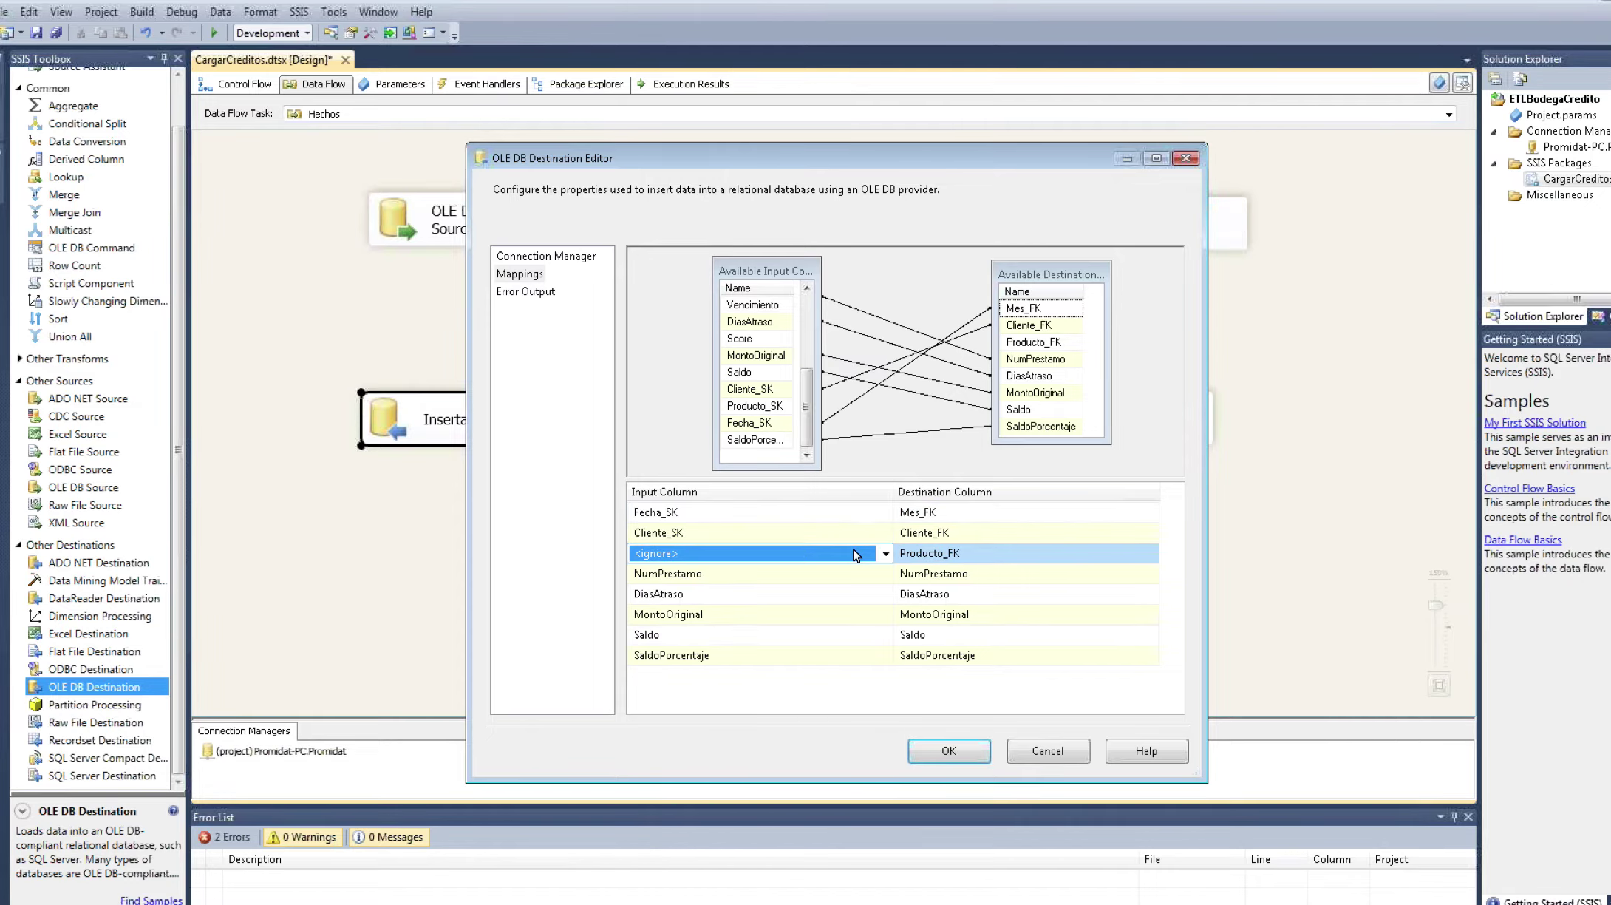
left_click(885, 553)
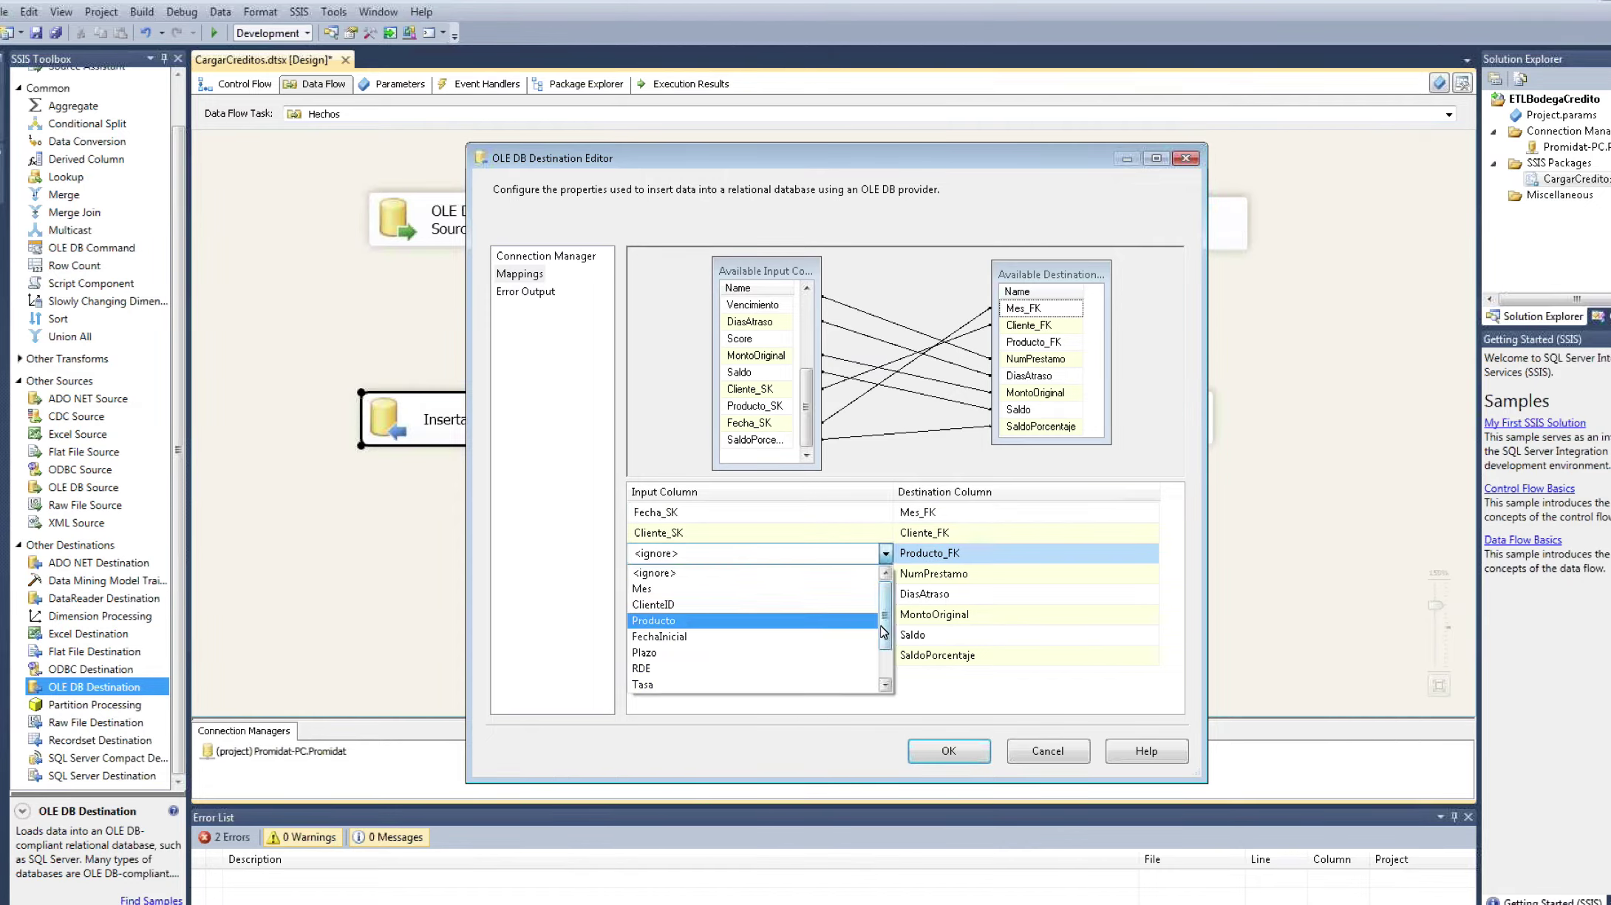
scroll(882, 627, "down", 1)
scroll(886, 628, "down", 3)
left_click(845, 677)
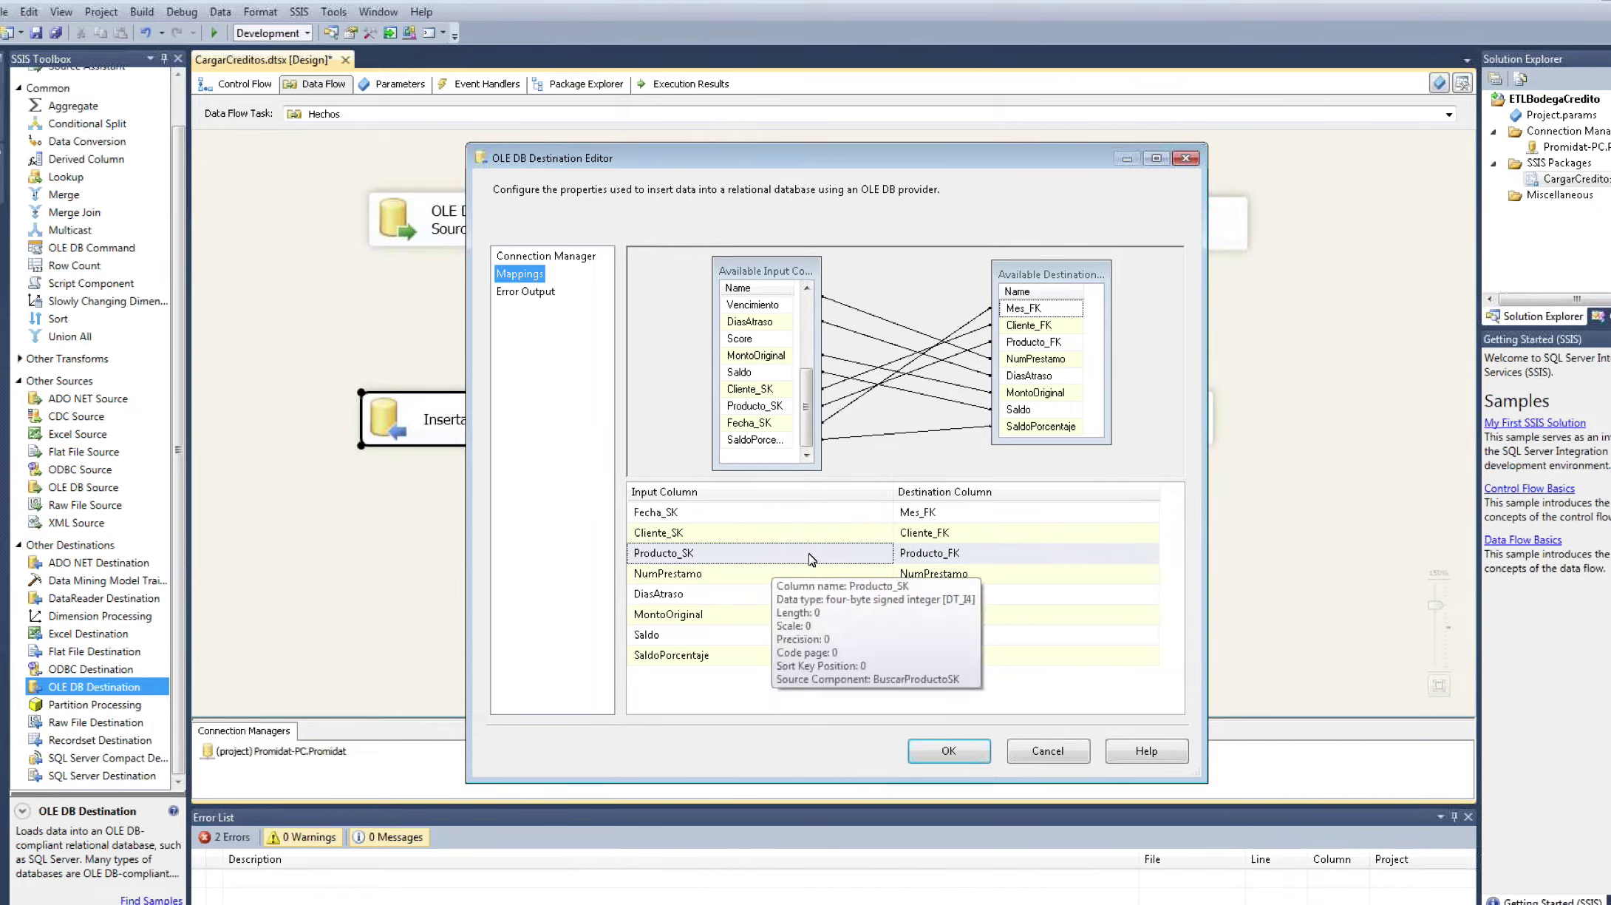
key("Tab")
left_click(950, 757)
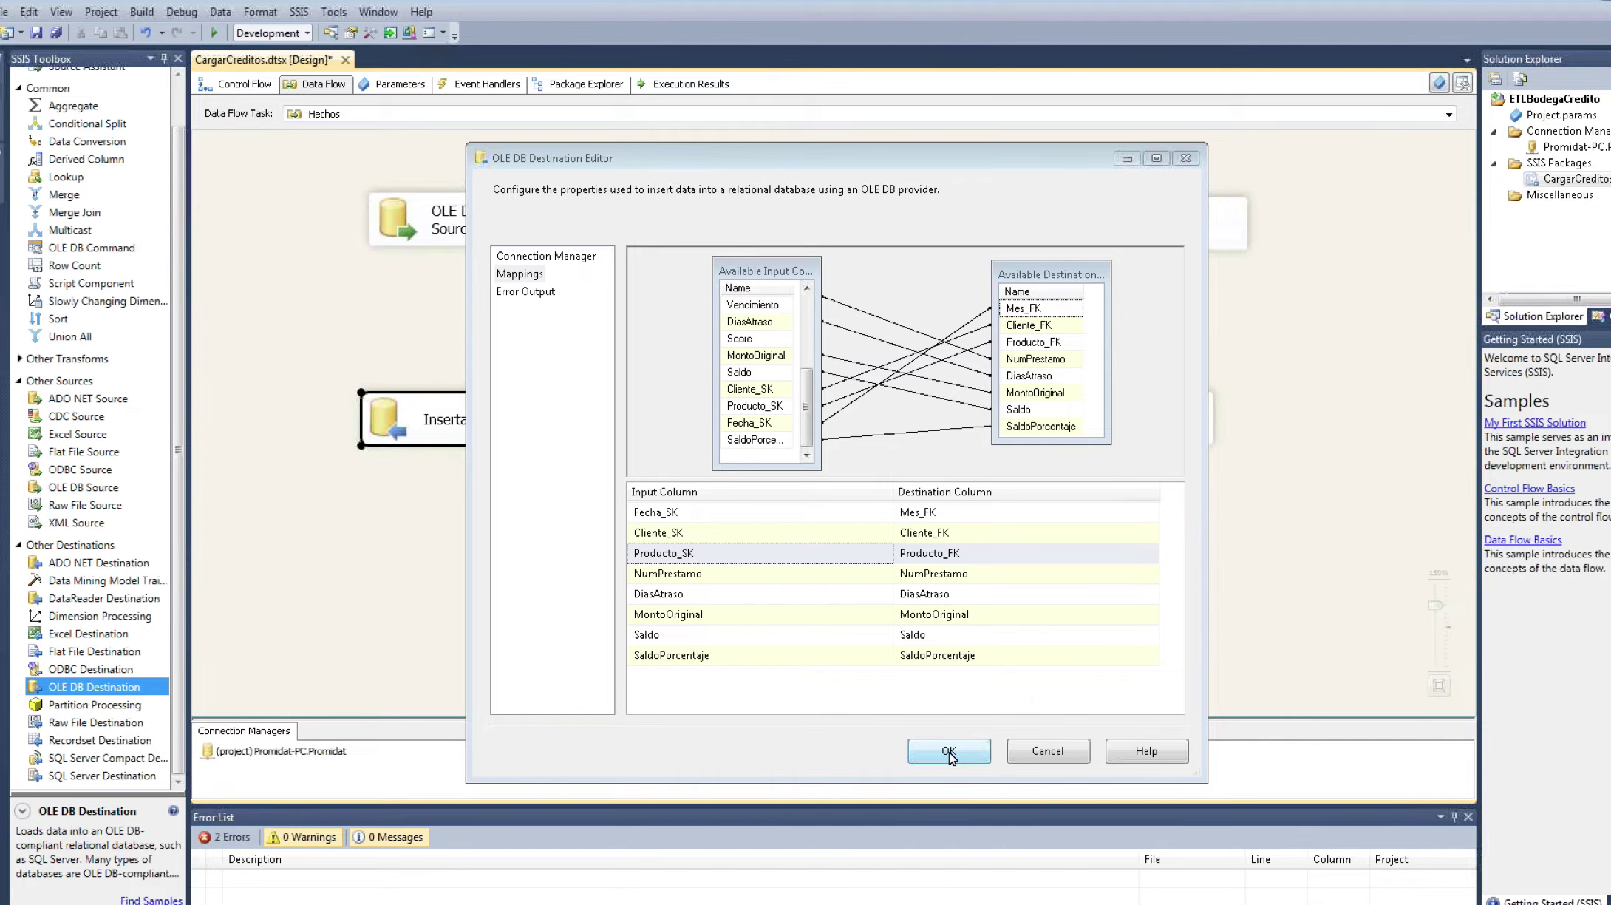
Step: In the Sistema Fuente source of DF Clientes, set the query's D.mes filter date to '2013-01-31' and accept it
left_click(221, 85)
double_click(753, 173)
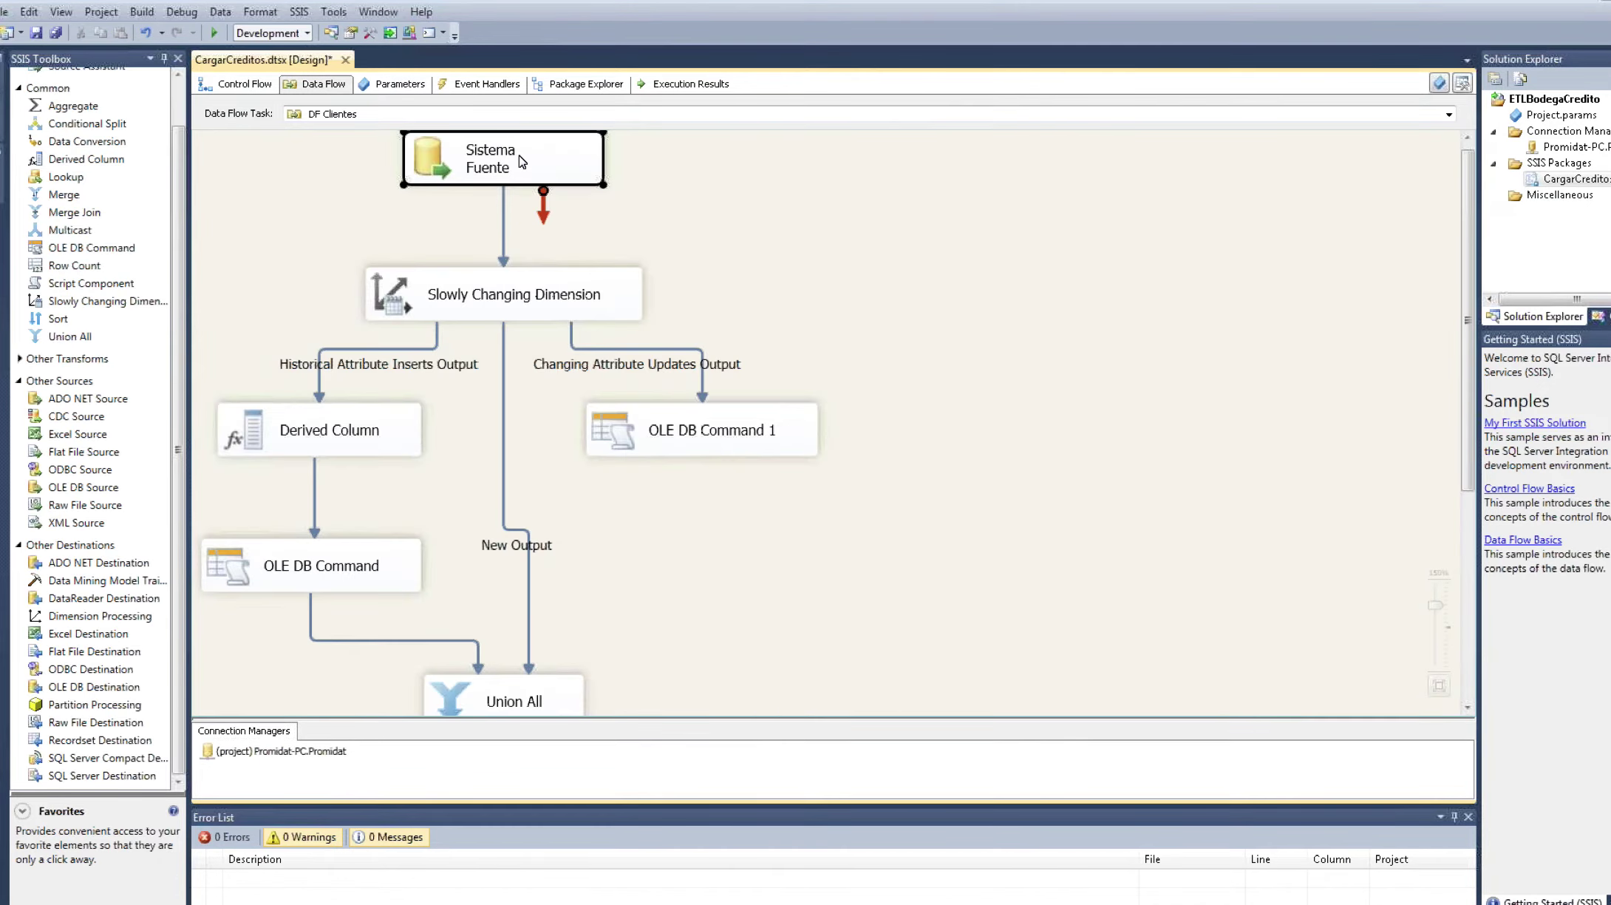
double_click(524, 166)
left_click(770, 530)
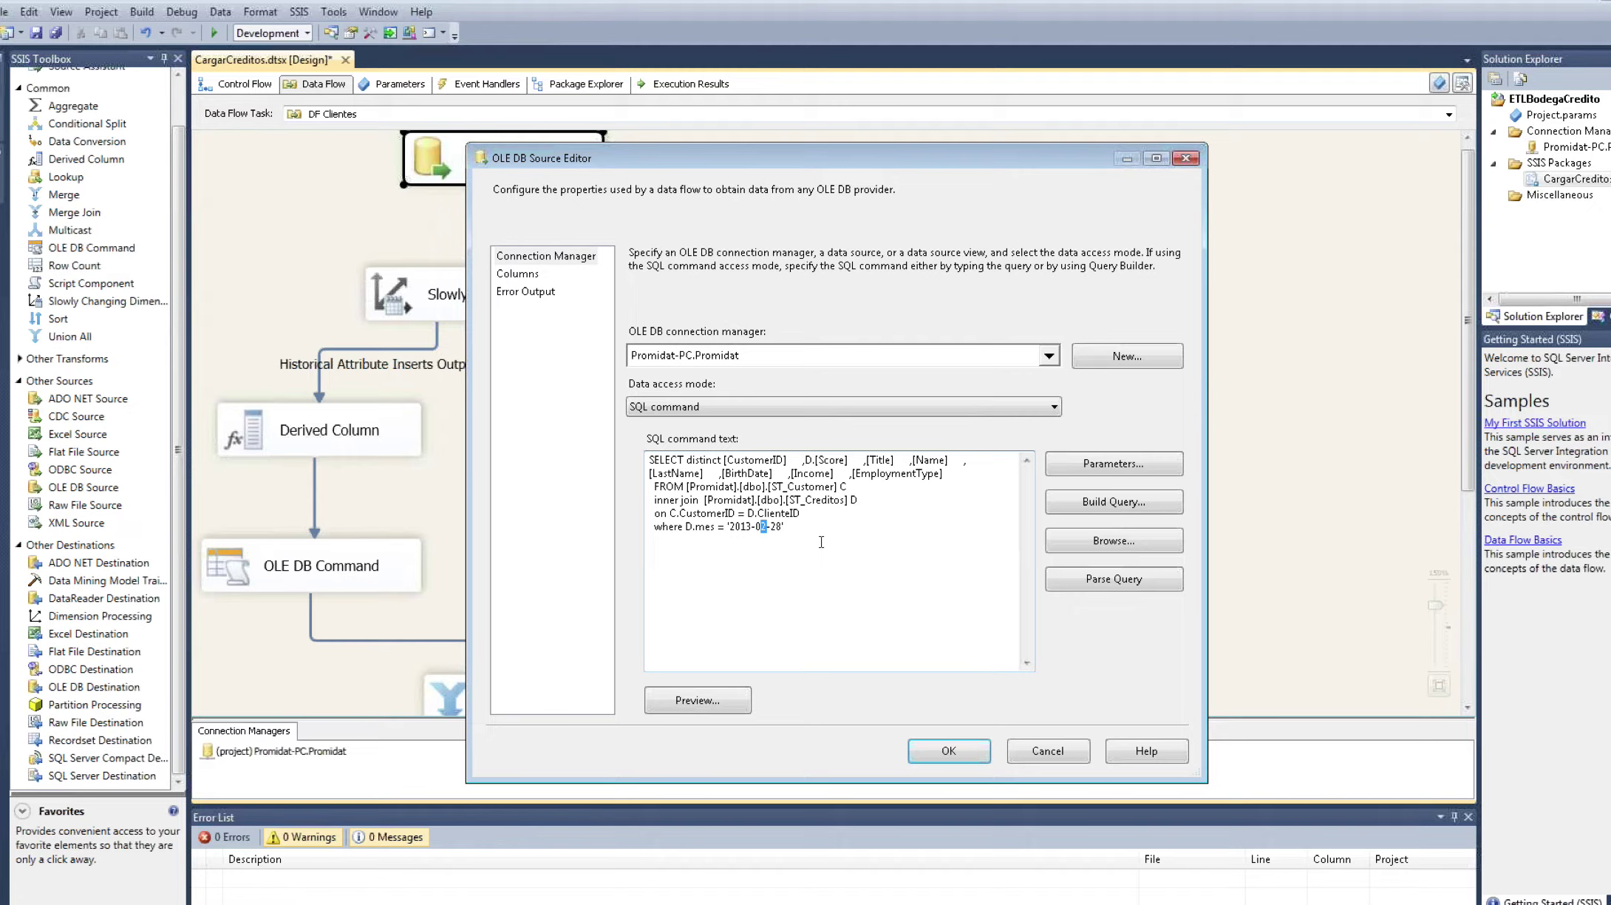
type("1")
key("Right")
key("shift+Right")
key("shift+Right")
type("31")
left_click(947, 751)
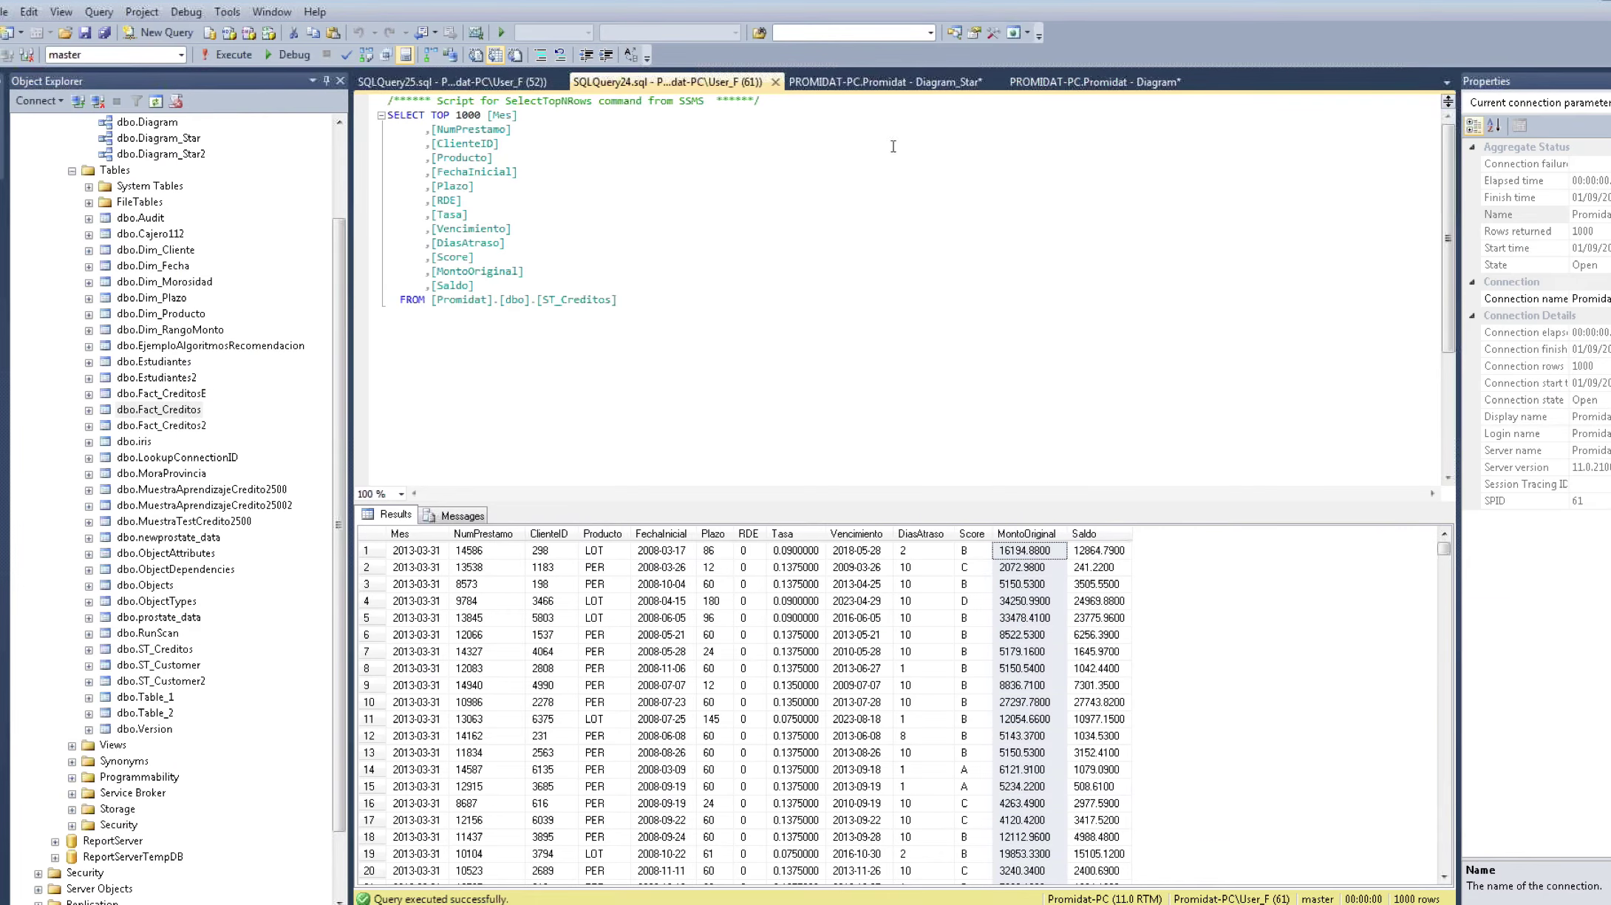
Step: In SQL Server Management Studio, retrieve the top 1000 rows of dbo.Fact_Creditos and of dbo.Dim_Cliente
right_click(166, 411)
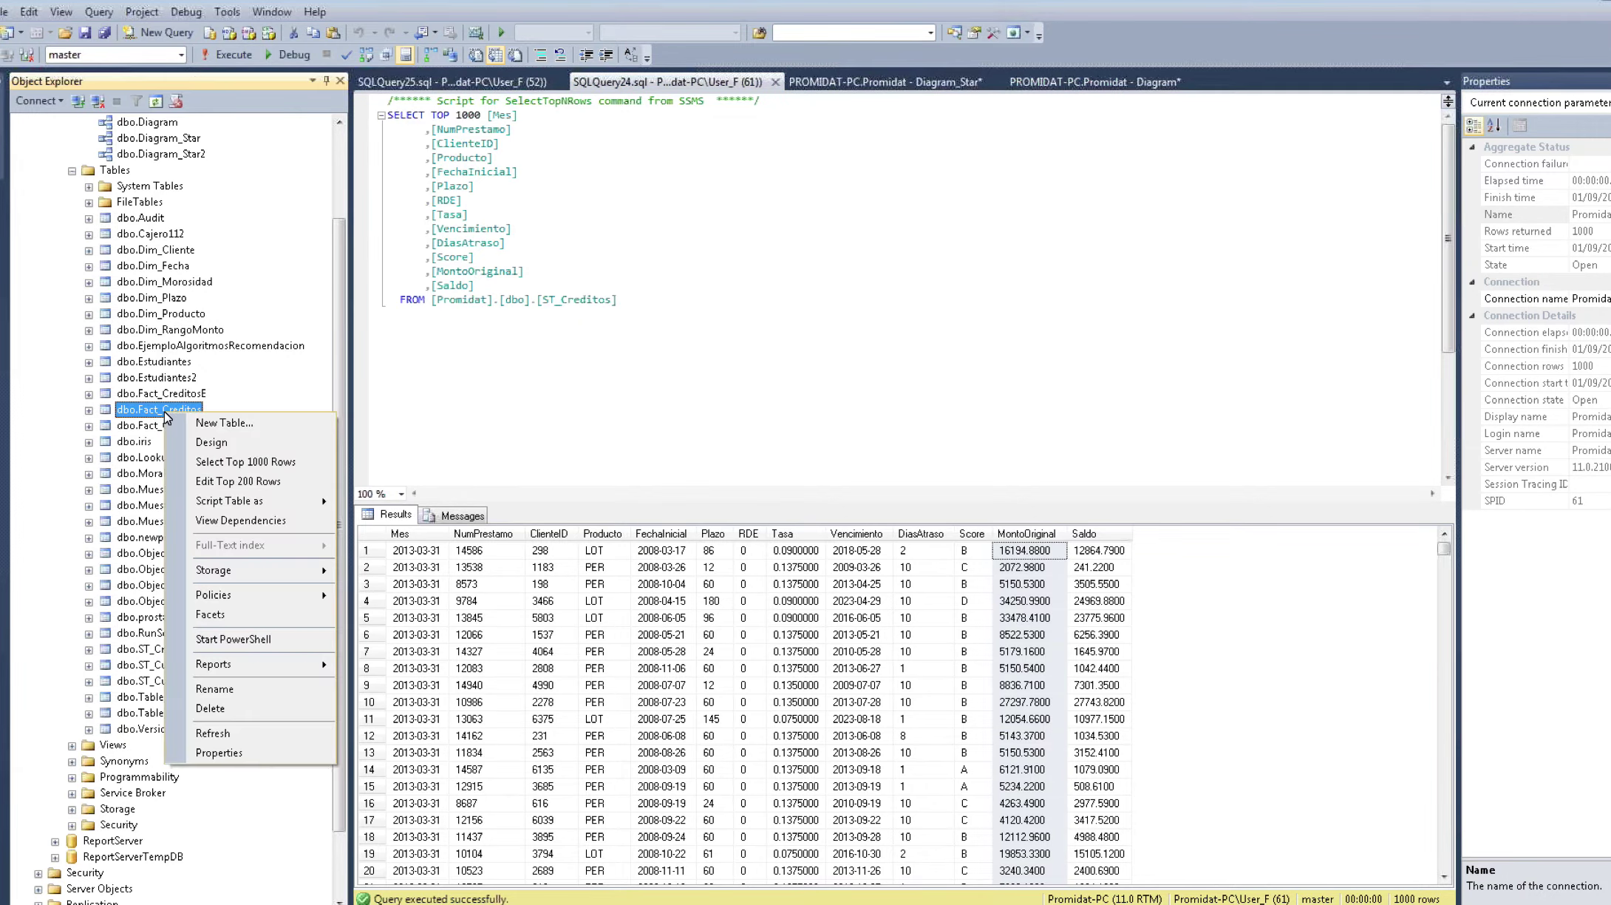
left_click(245, 461)
left_click(150, 251)
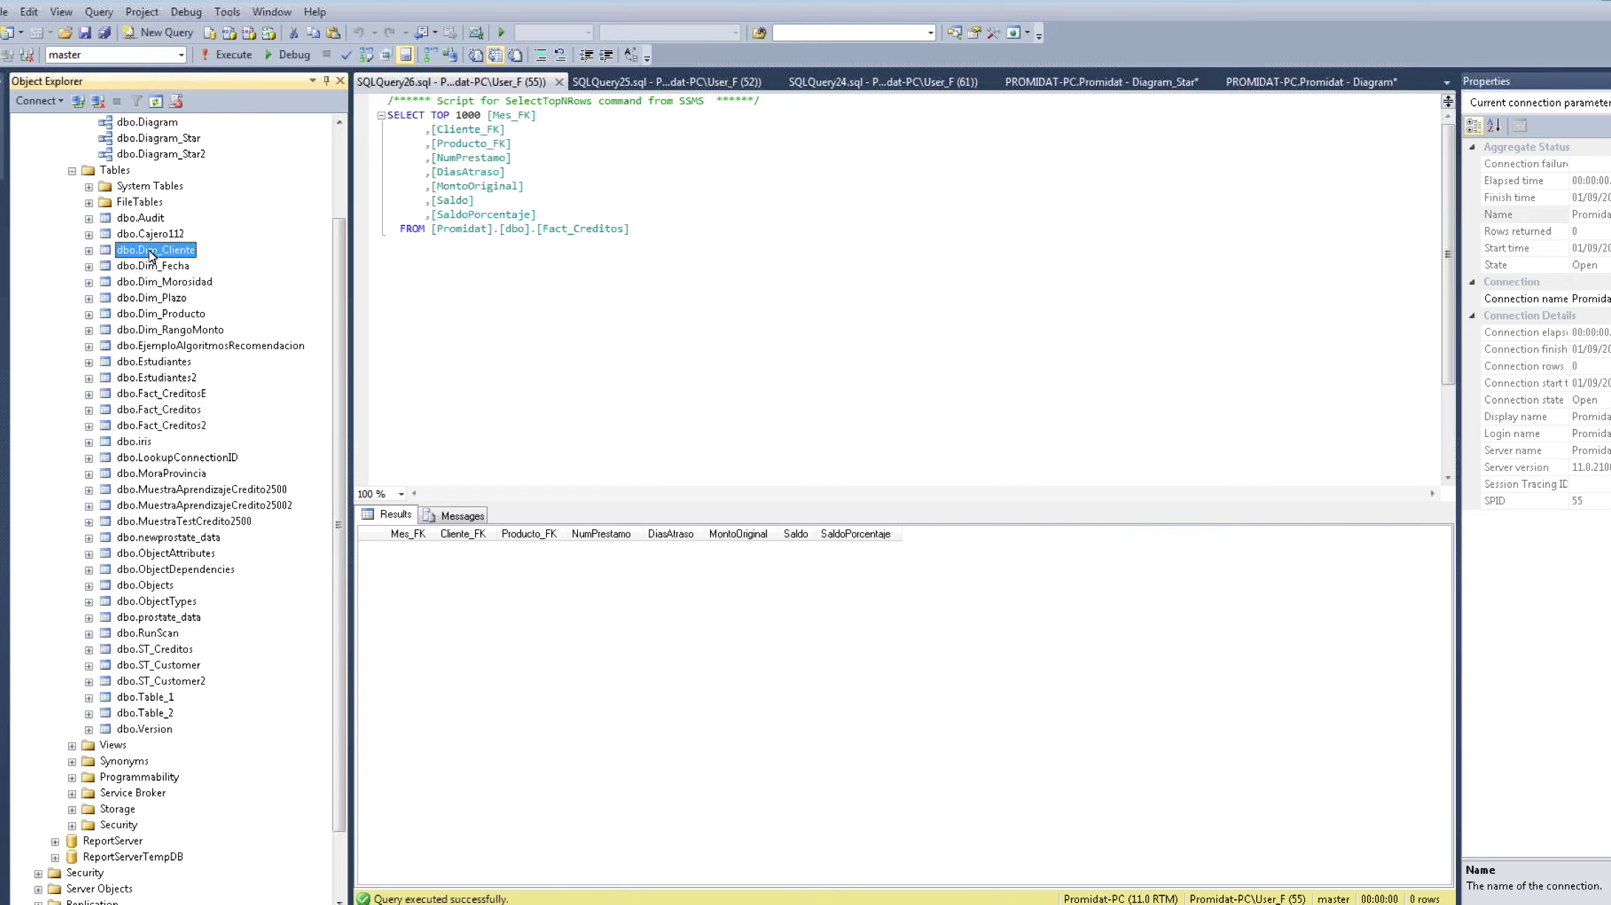
right_click(150, 252)
left_click(252, 302)
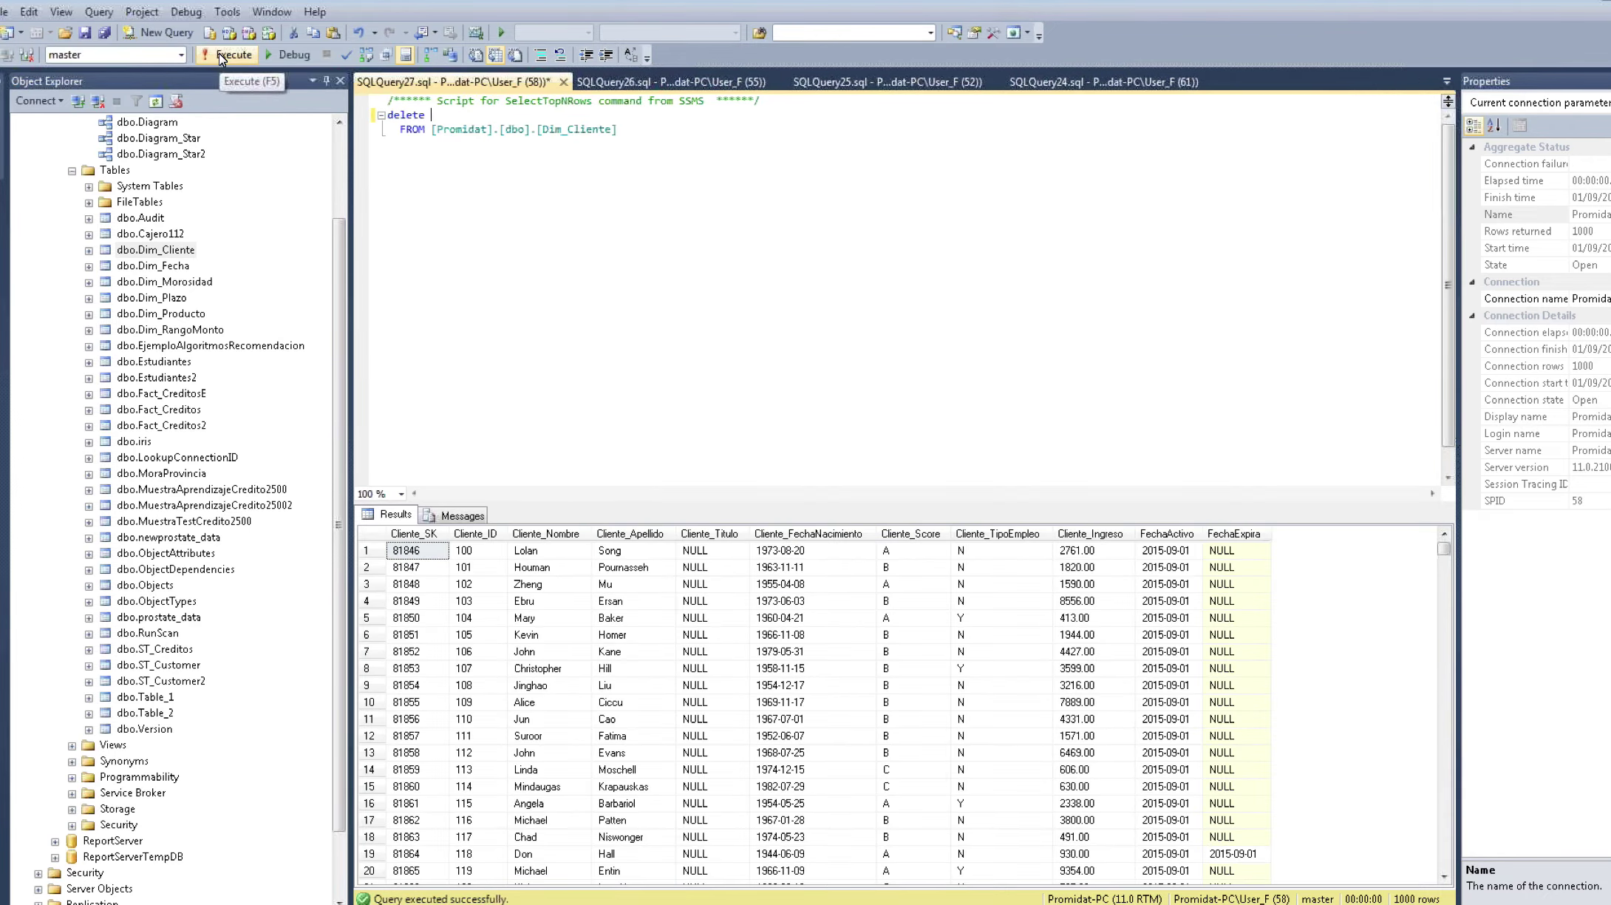
Step: Delete all rows from Dim_Cliente, and query the table again with select *
left_click(229, 55)
left_click(566, 339)
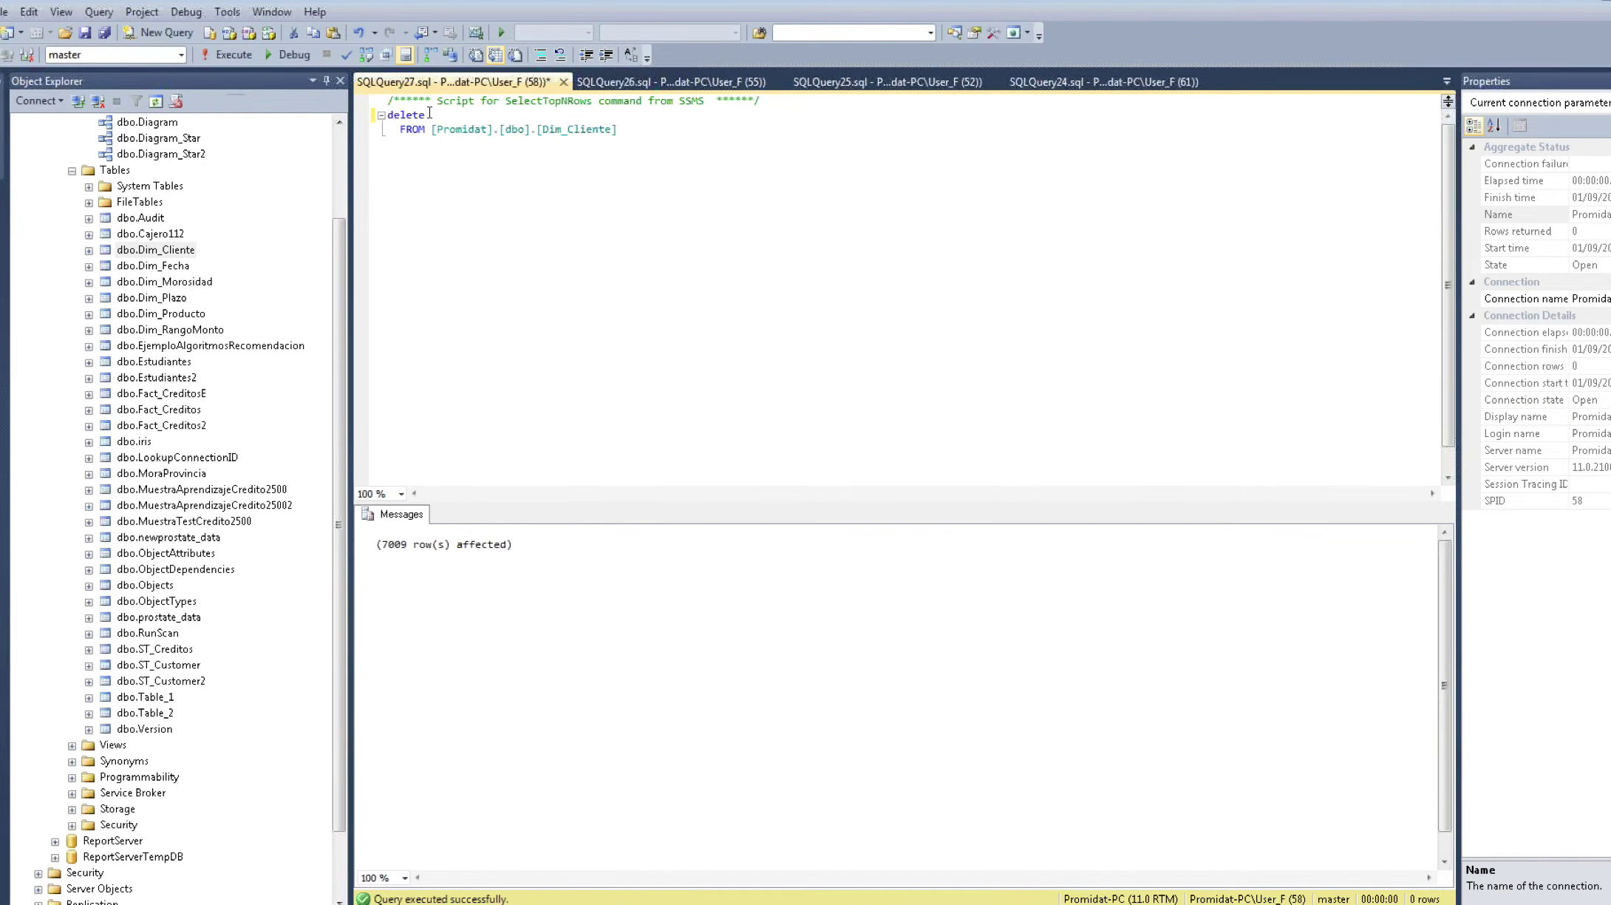
double_click(406, 115)
type("se")
type("*")
key("F5")
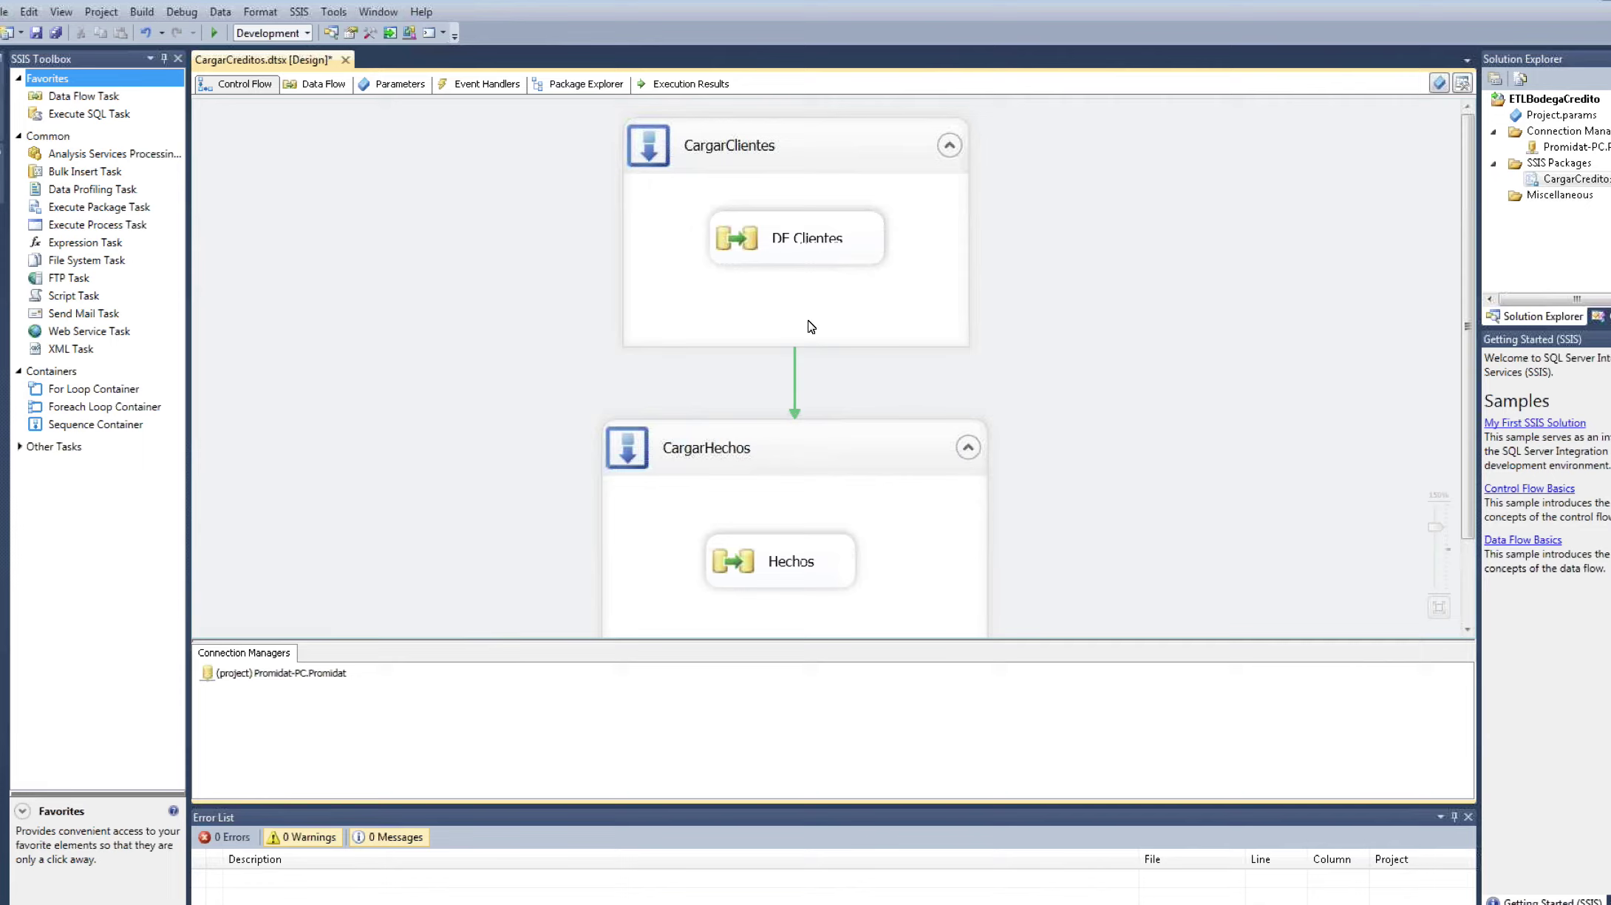
Step: Run the CargarCreditos package in SQL Server Data Tools, inspect the executed Hechos data flow, and stop debugging
left_click(845, 436)
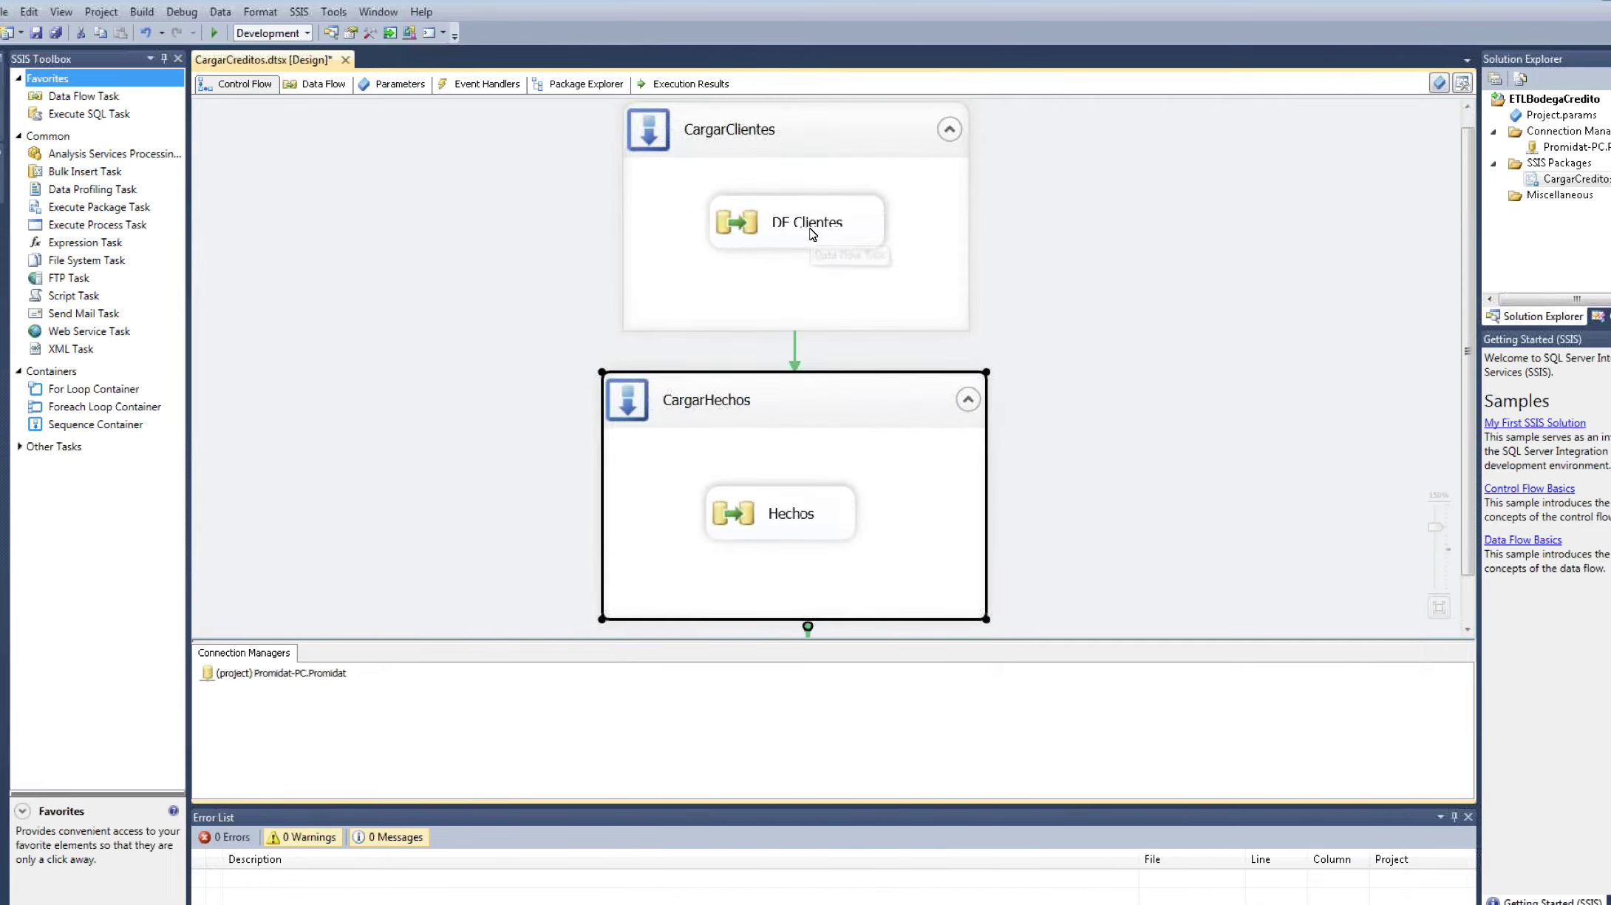
left_click(215, 32)
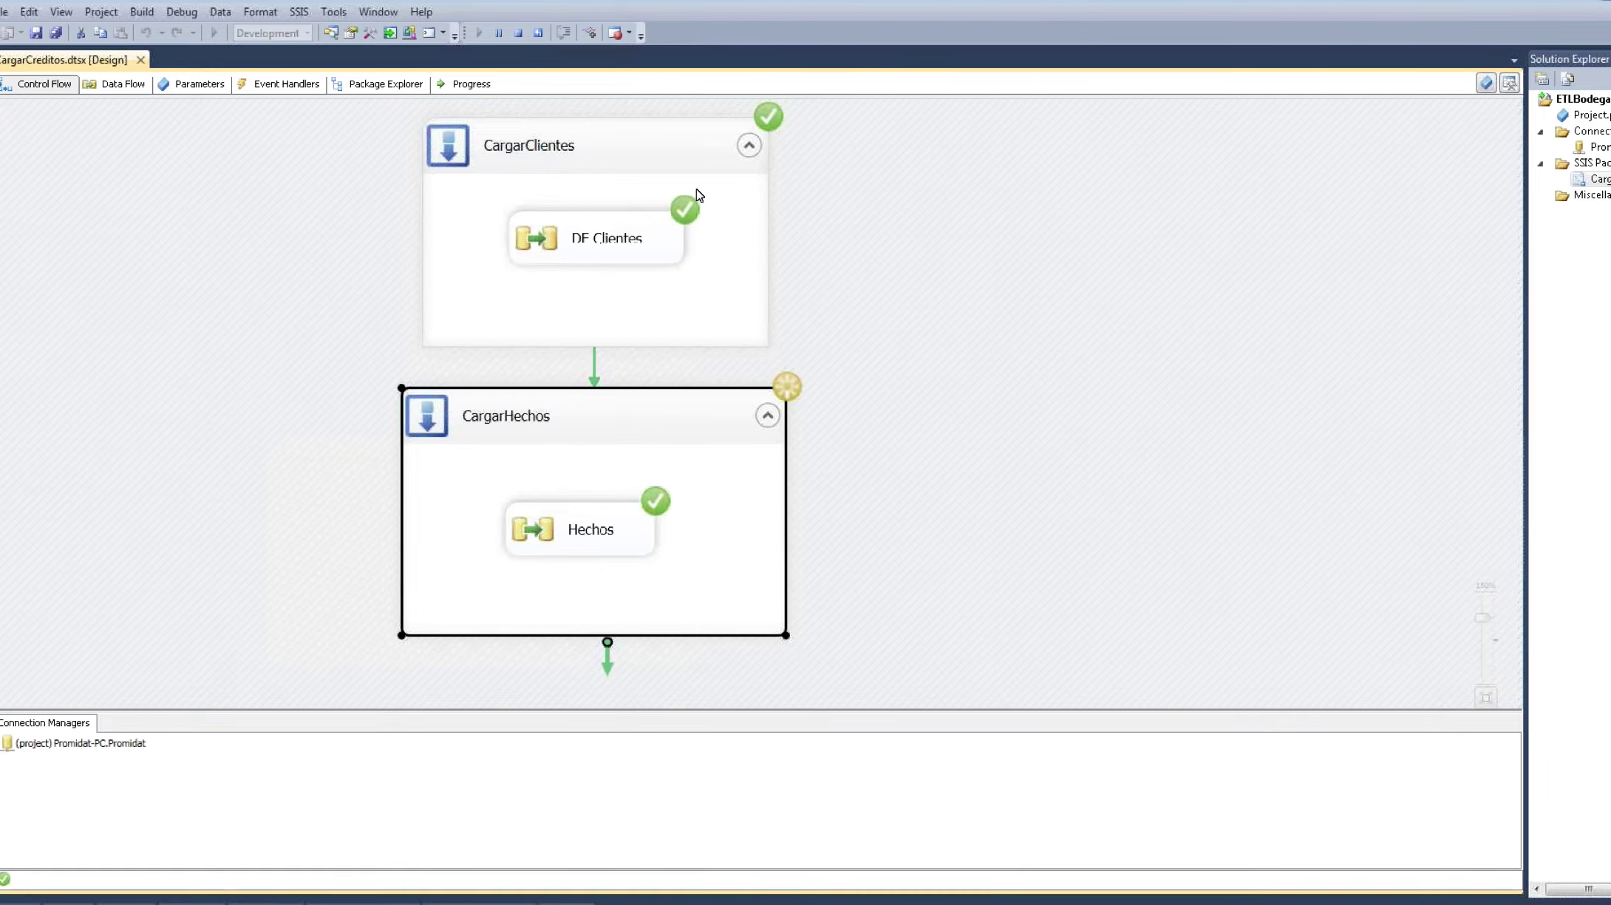
double_click(611, 528)
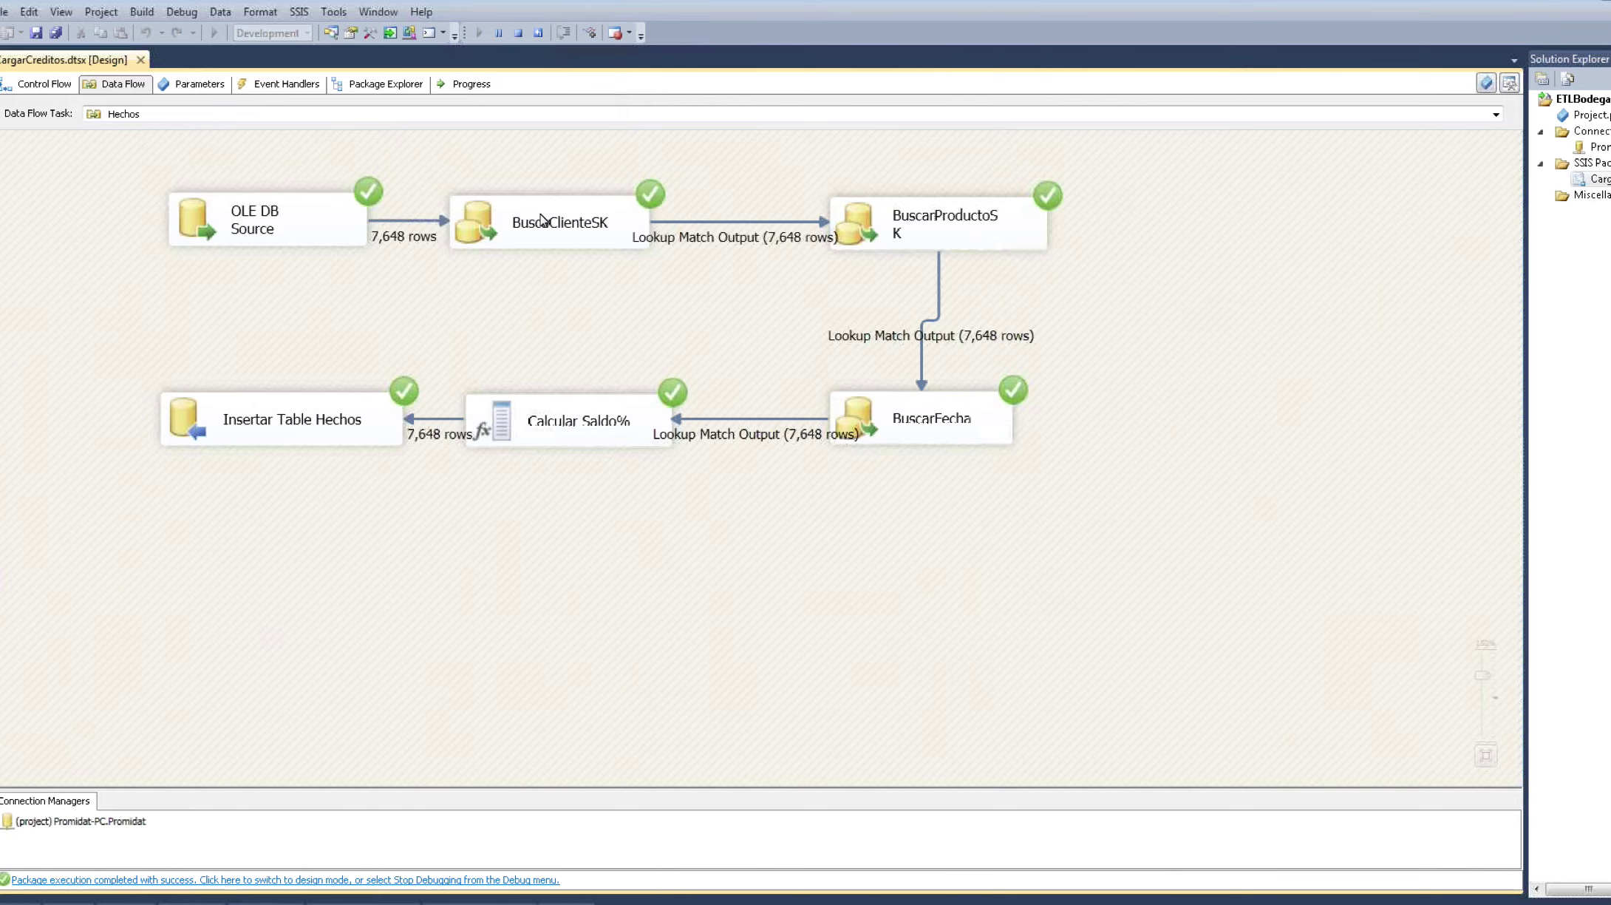
left_click(519, 33)
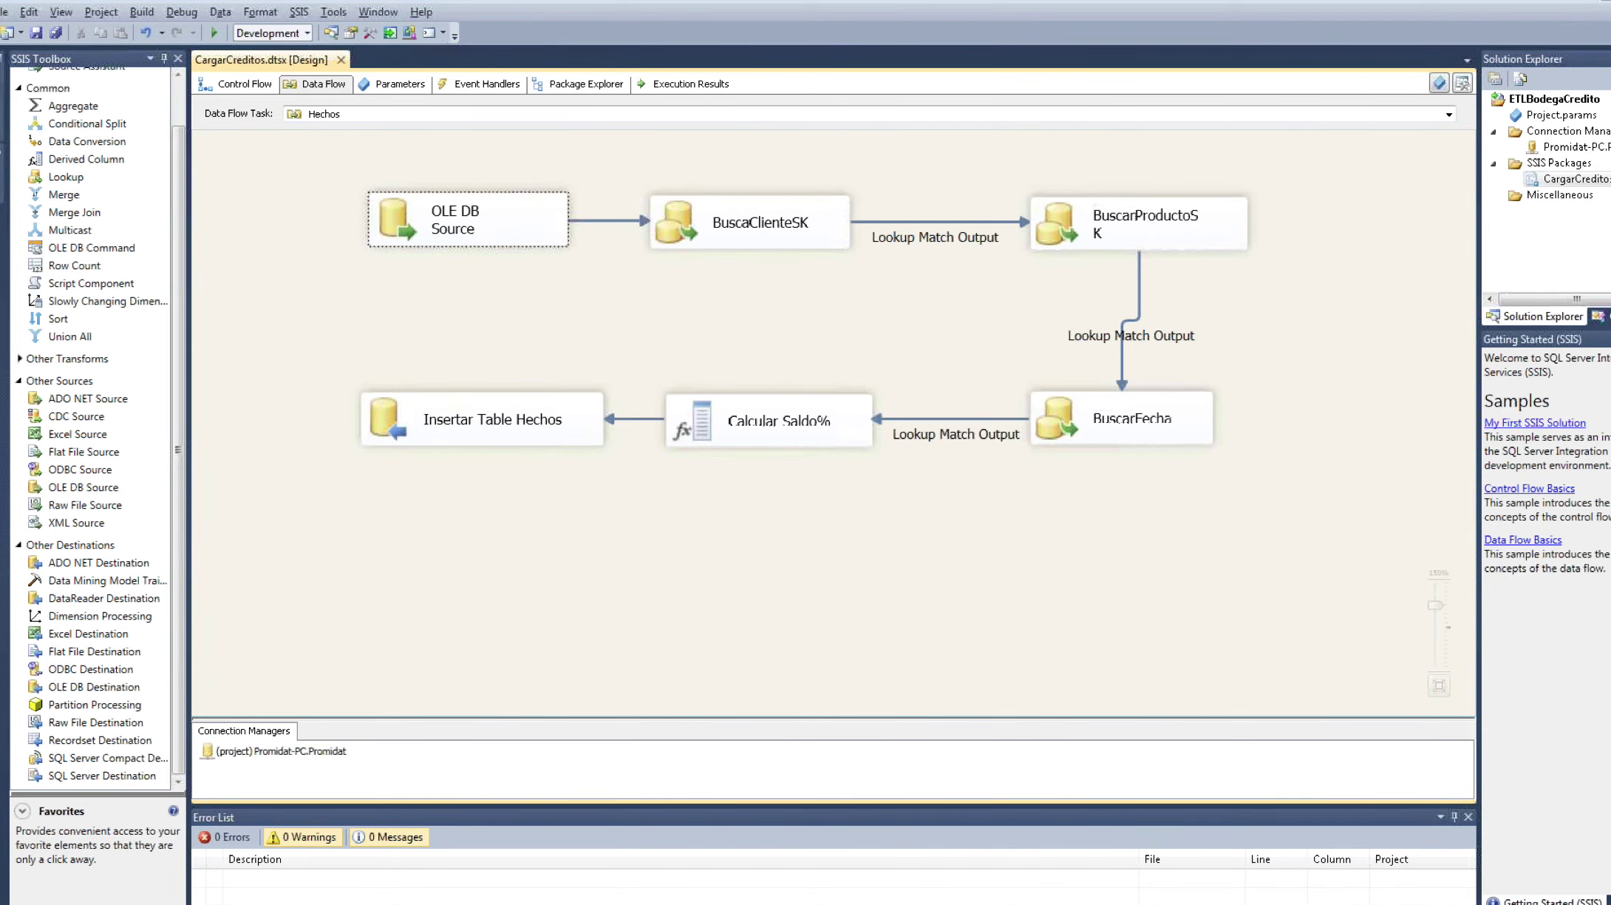
Step: Back in SQL Server Management Studio, rerun the Dim_Cliente and Fact_Creditos queries to check the loaded rows
key("alt+Tab")
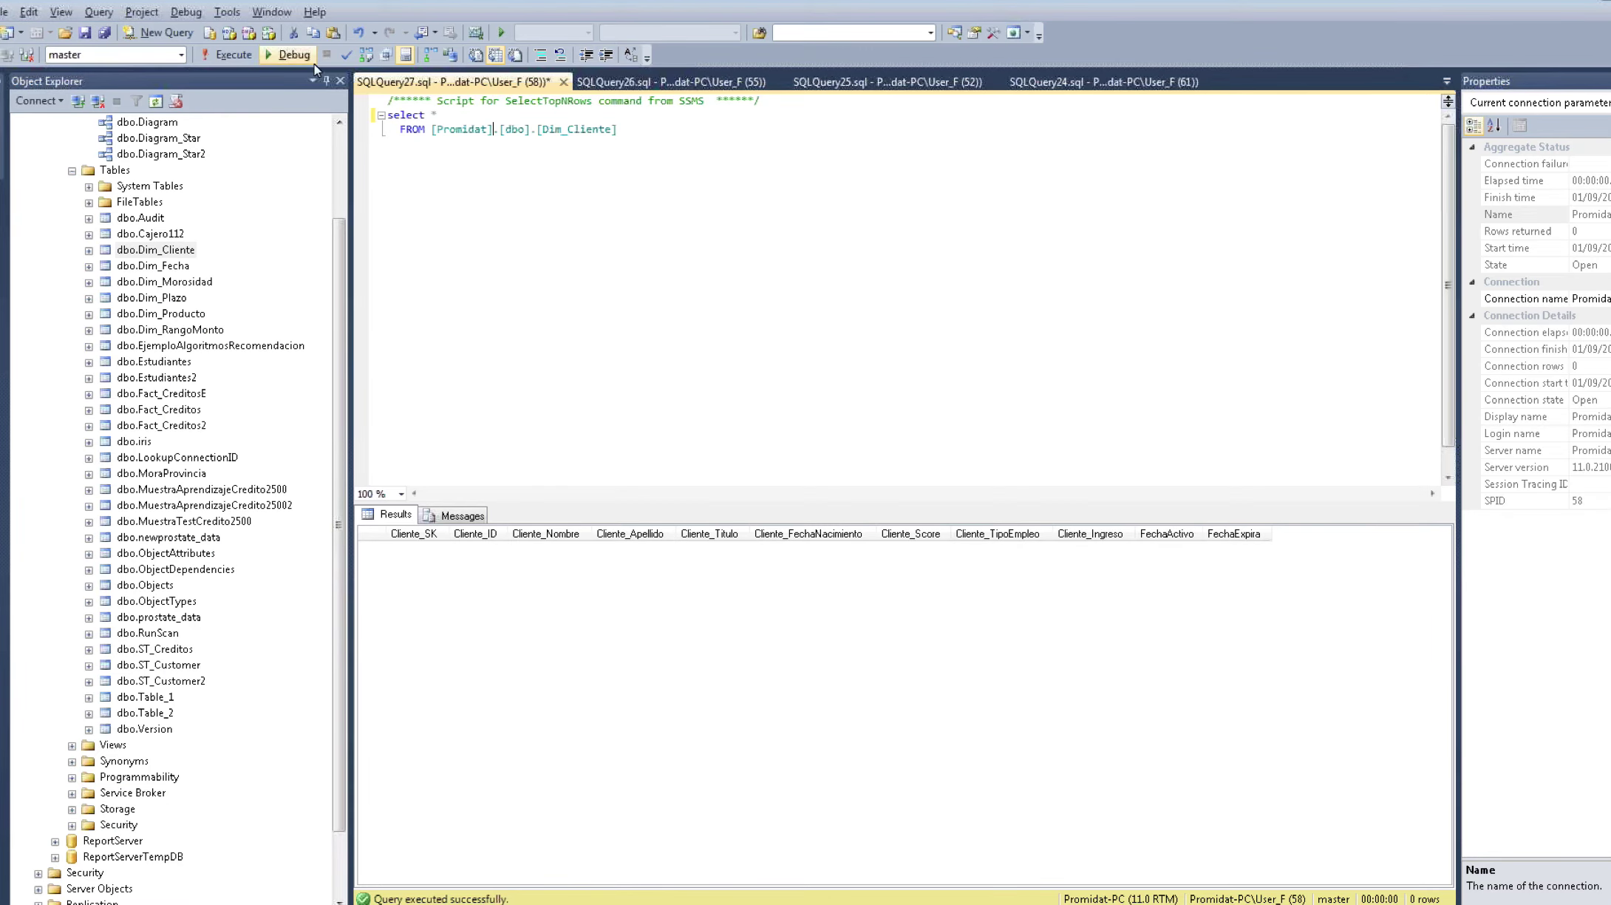
left_click(233, 57)
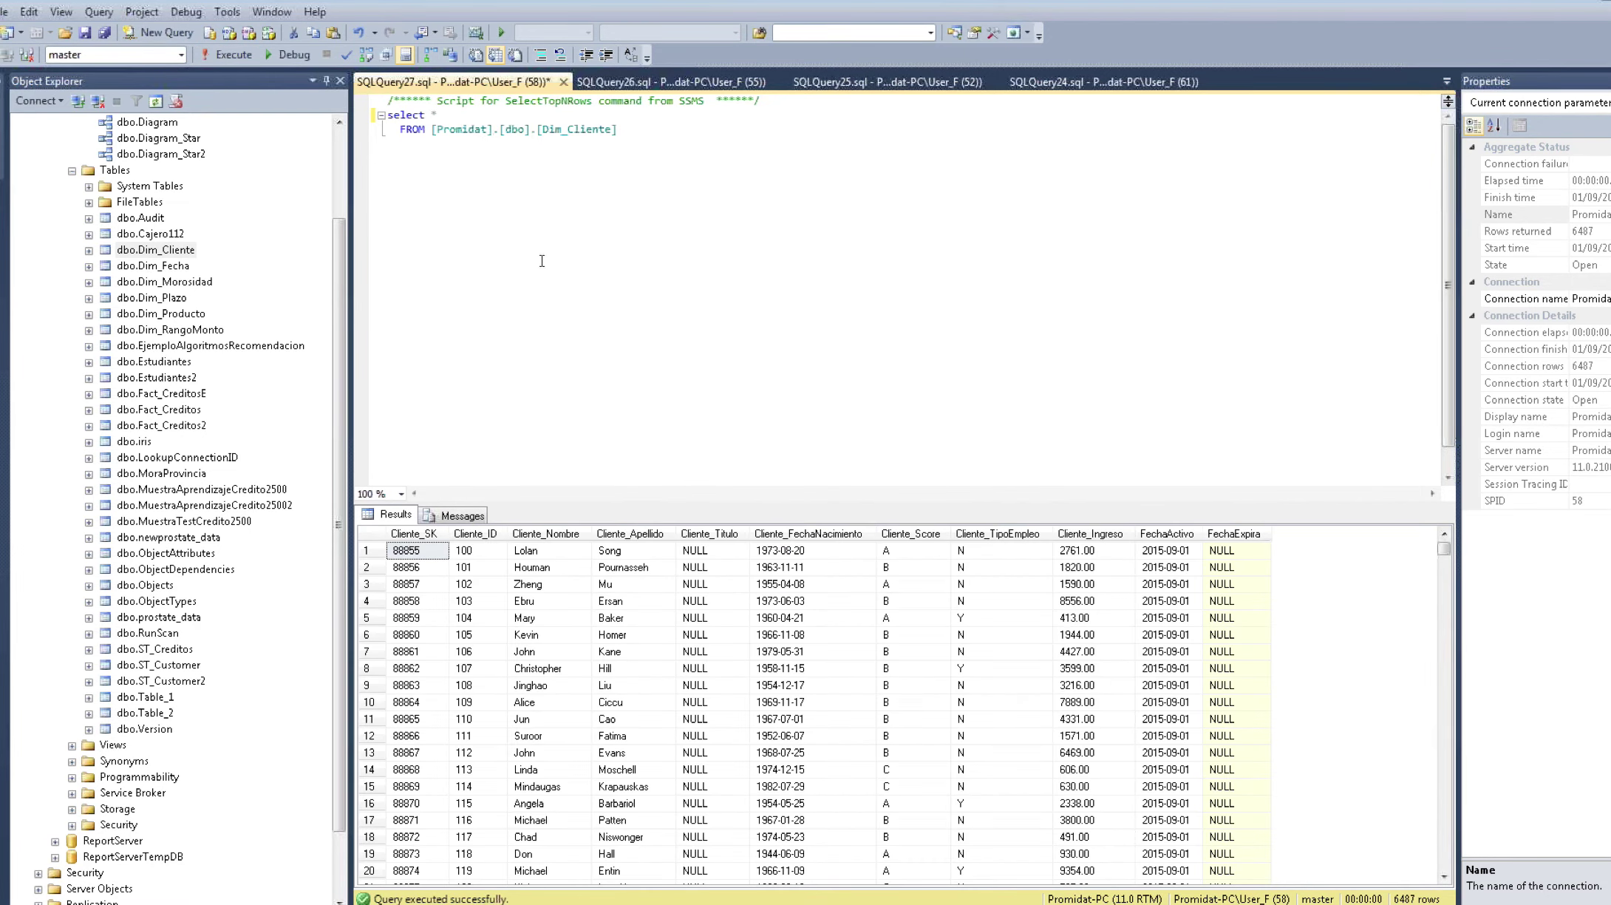
left_click(610, 84)
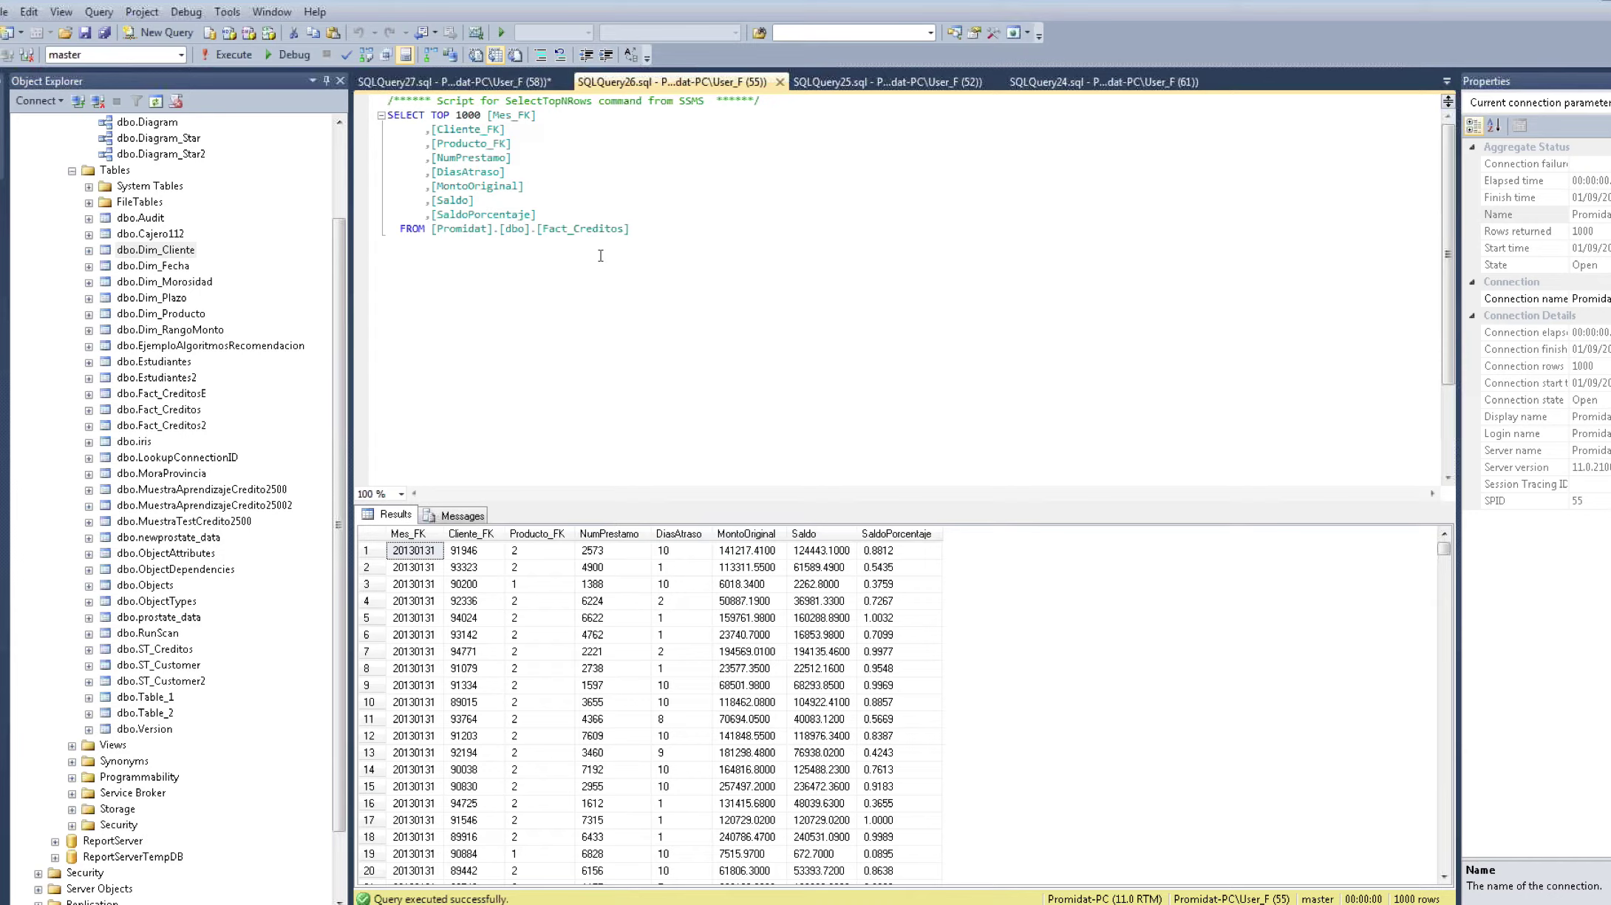
Step: Below the Fact_Creditos script, add the query SELECT DISTINCT MES_FK FROM [Promidat].[dbo].[Fact_Creditos];
type(";")
key("Return")
key("Return")
type("d")
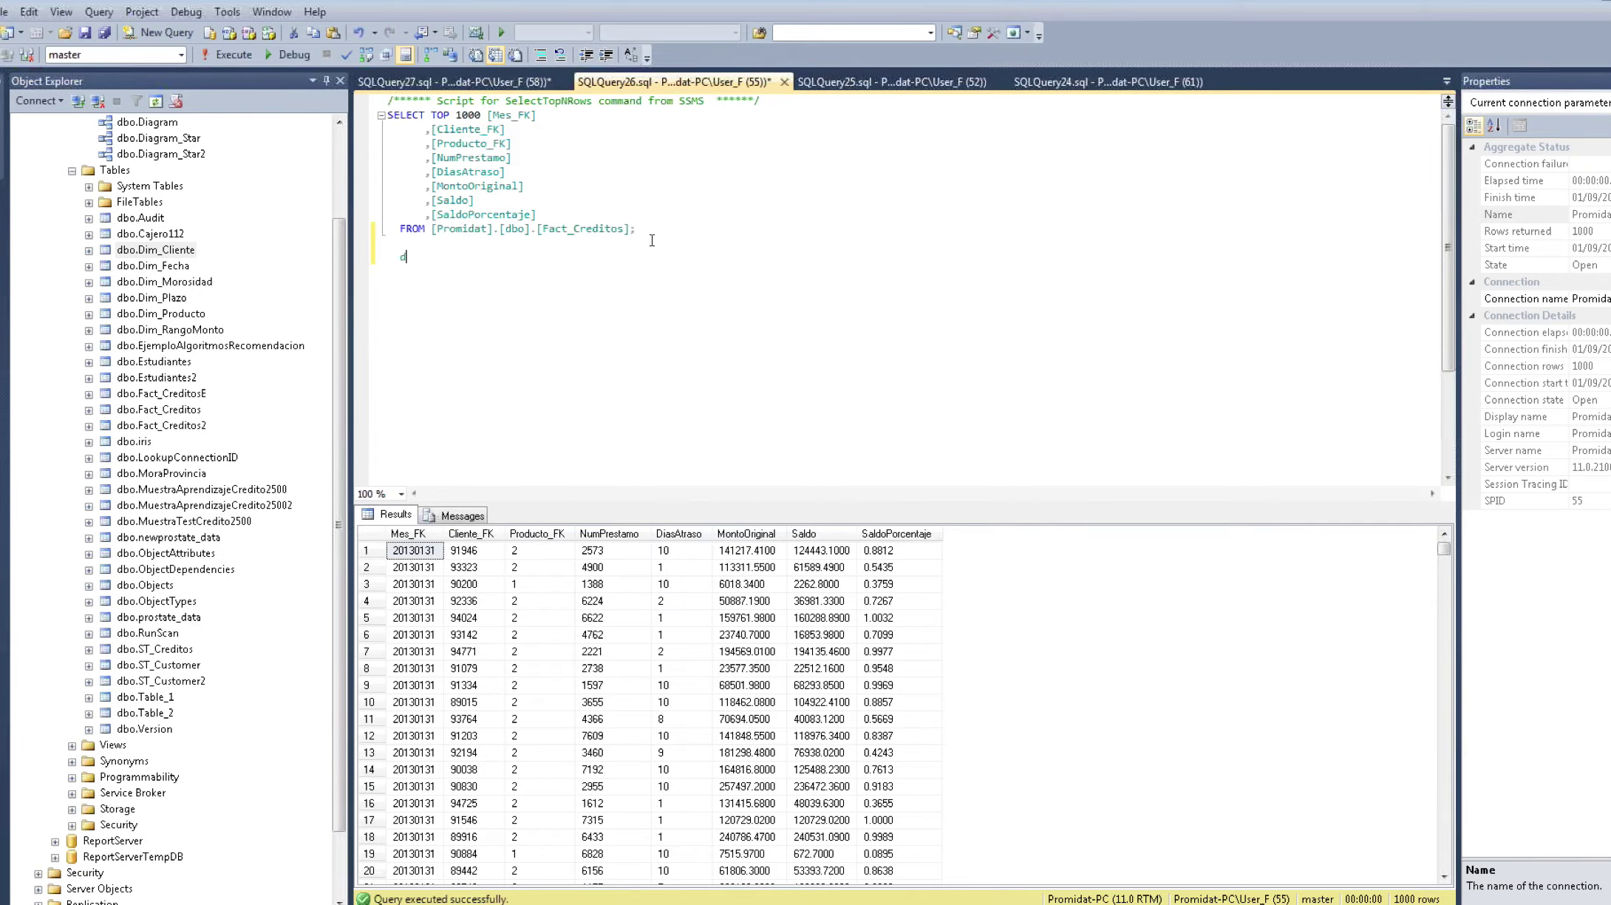
key("BackSpace")
type("SELECT DISTINCT MES")
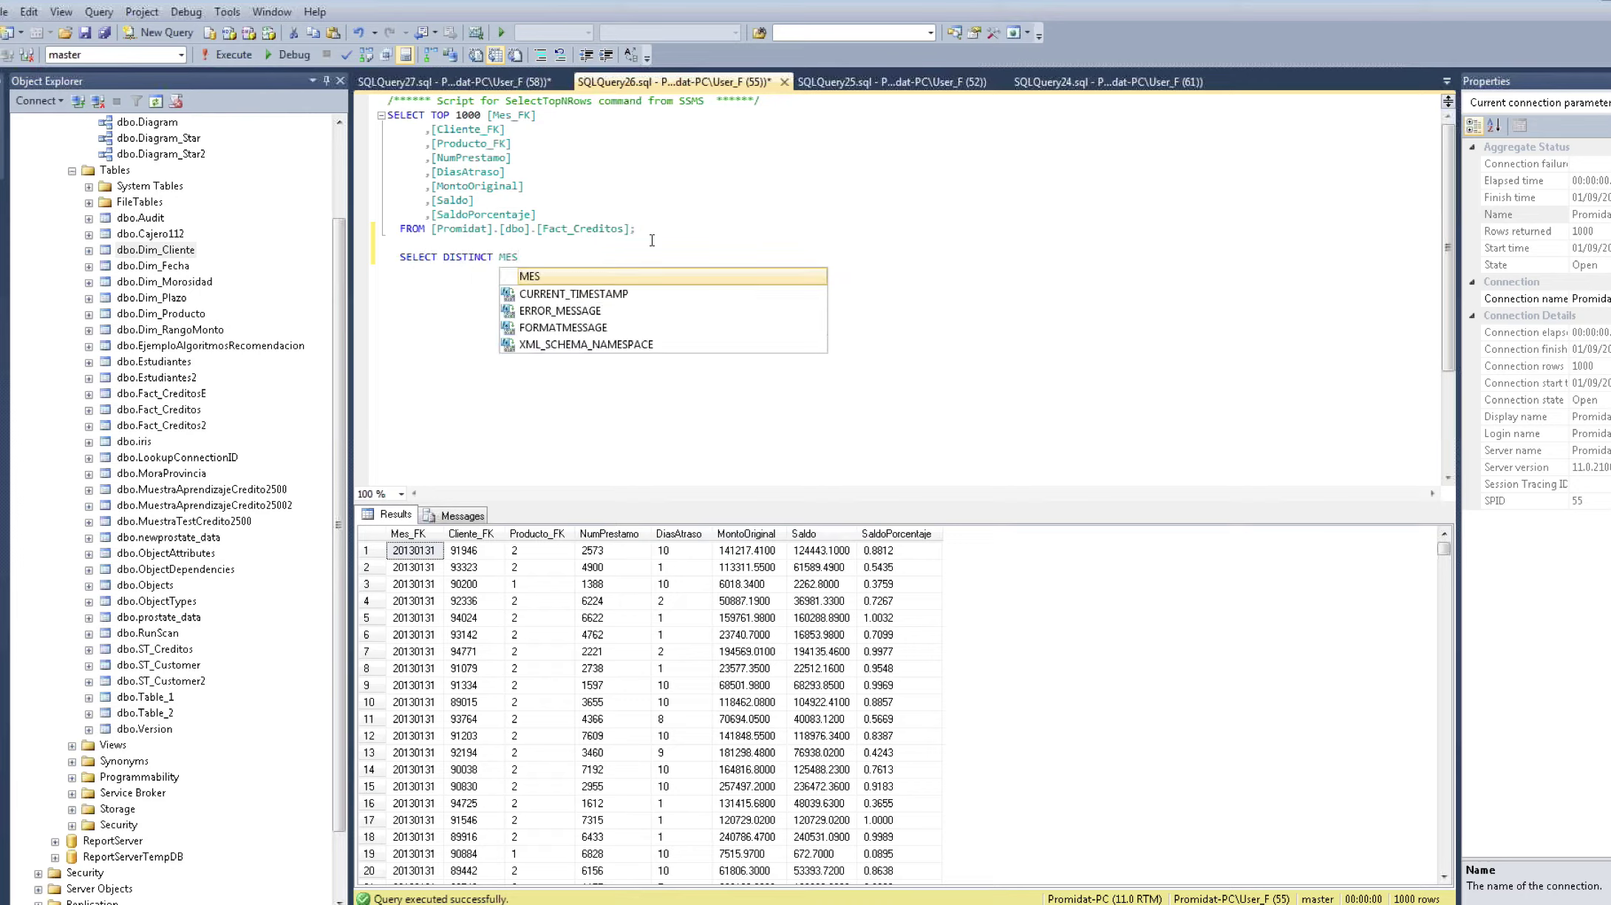
type("_FK")
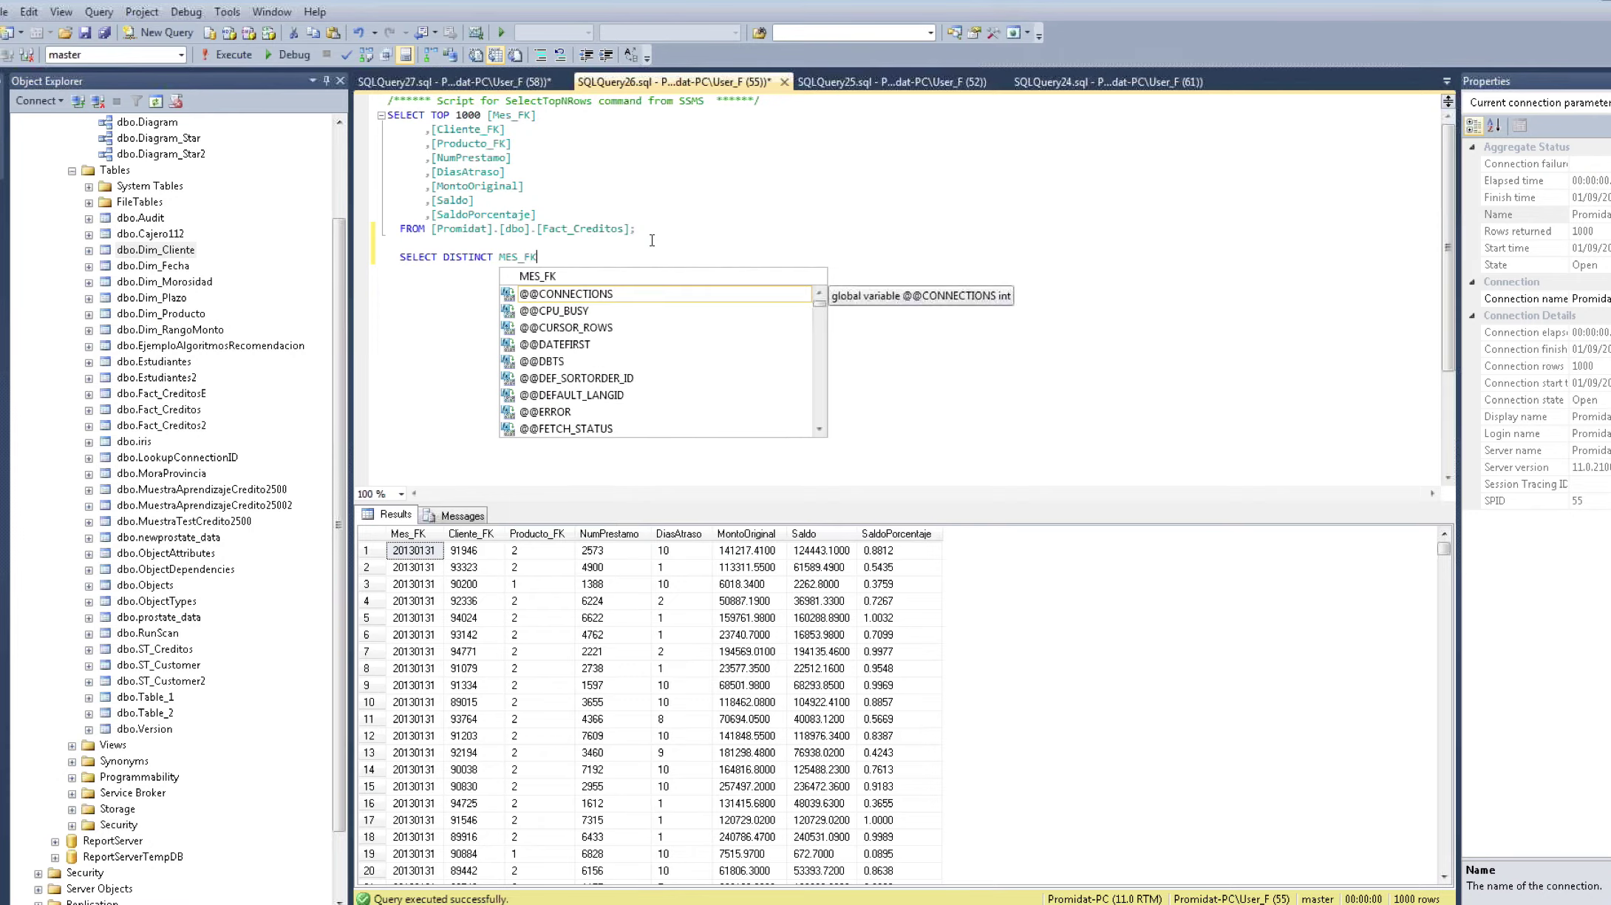
type(" FROM")
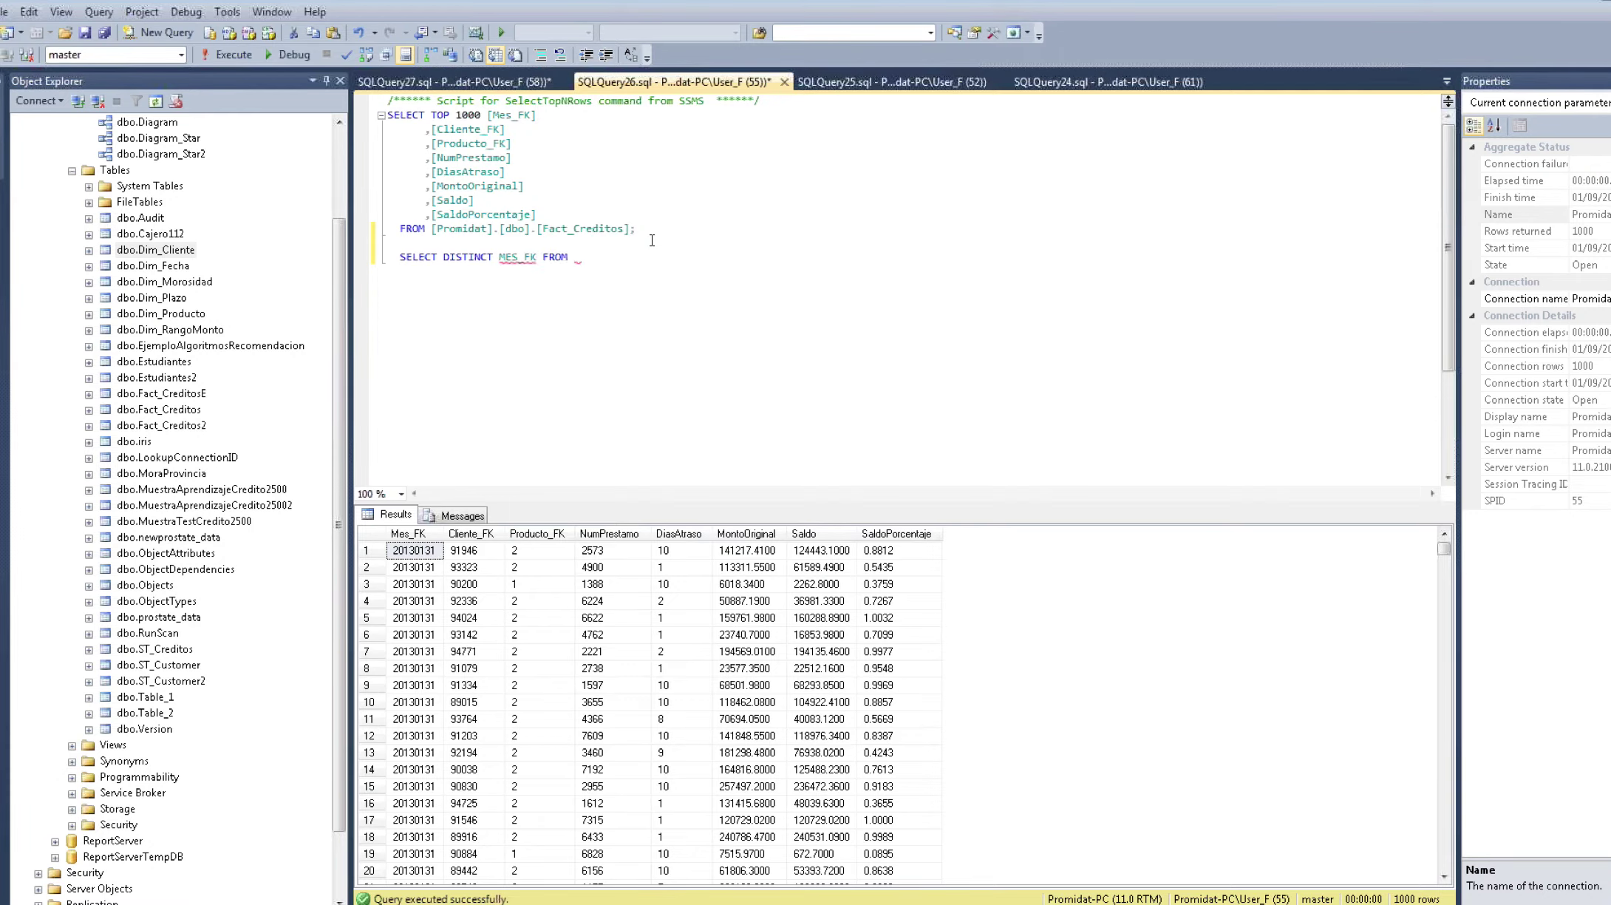
left_click_drag(635, 229, 430, 234)
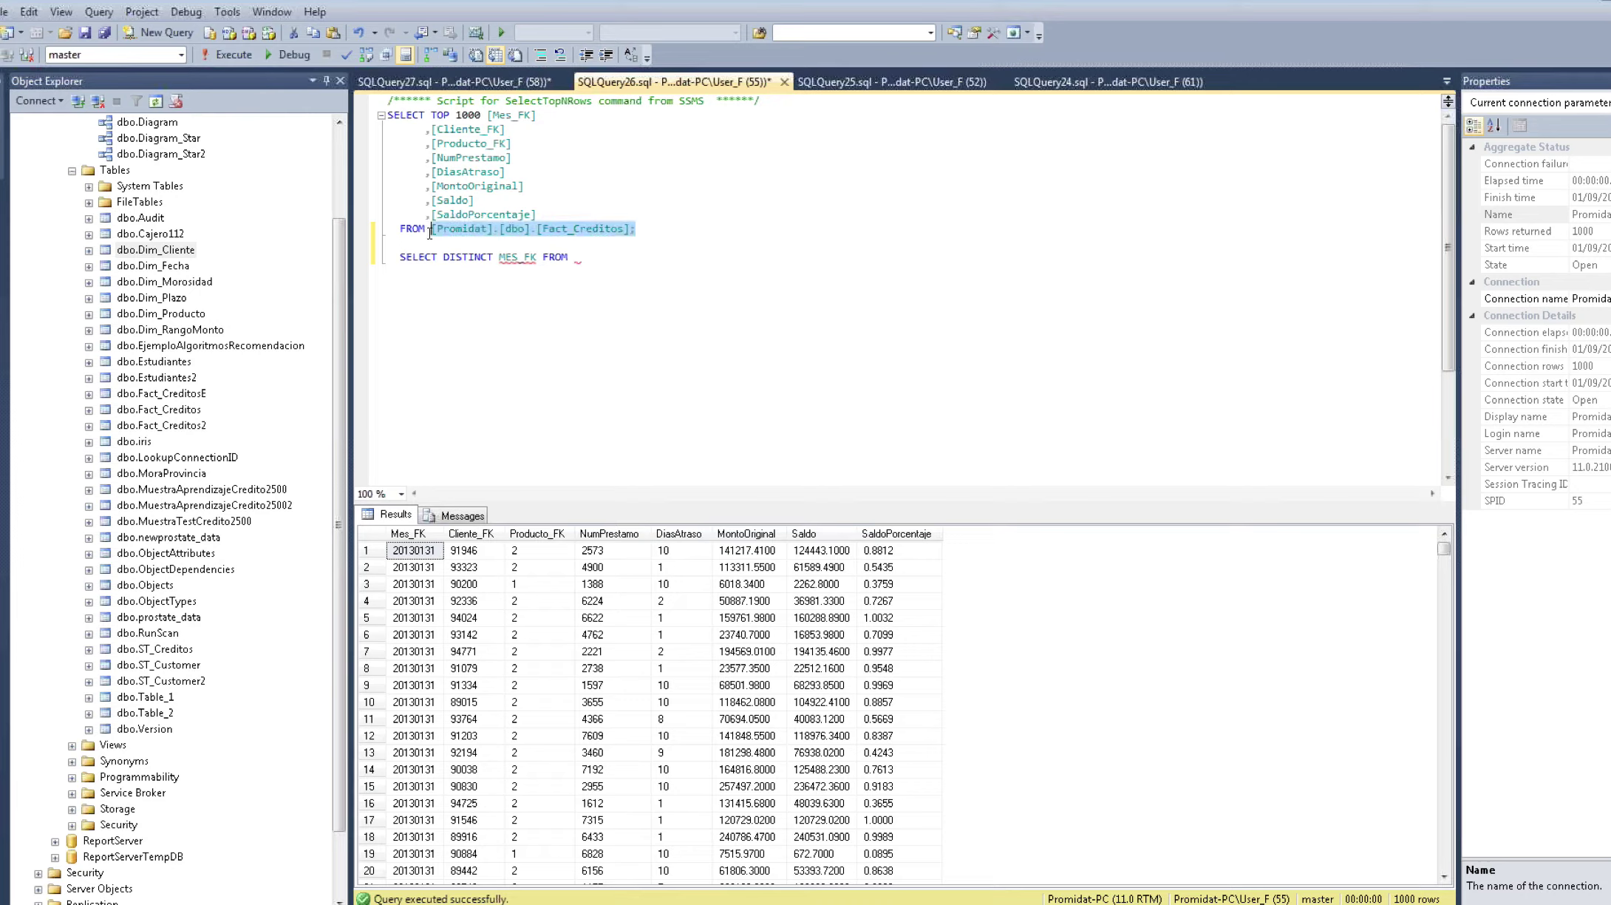
key("ctrl+c")
left_click(584, 258)
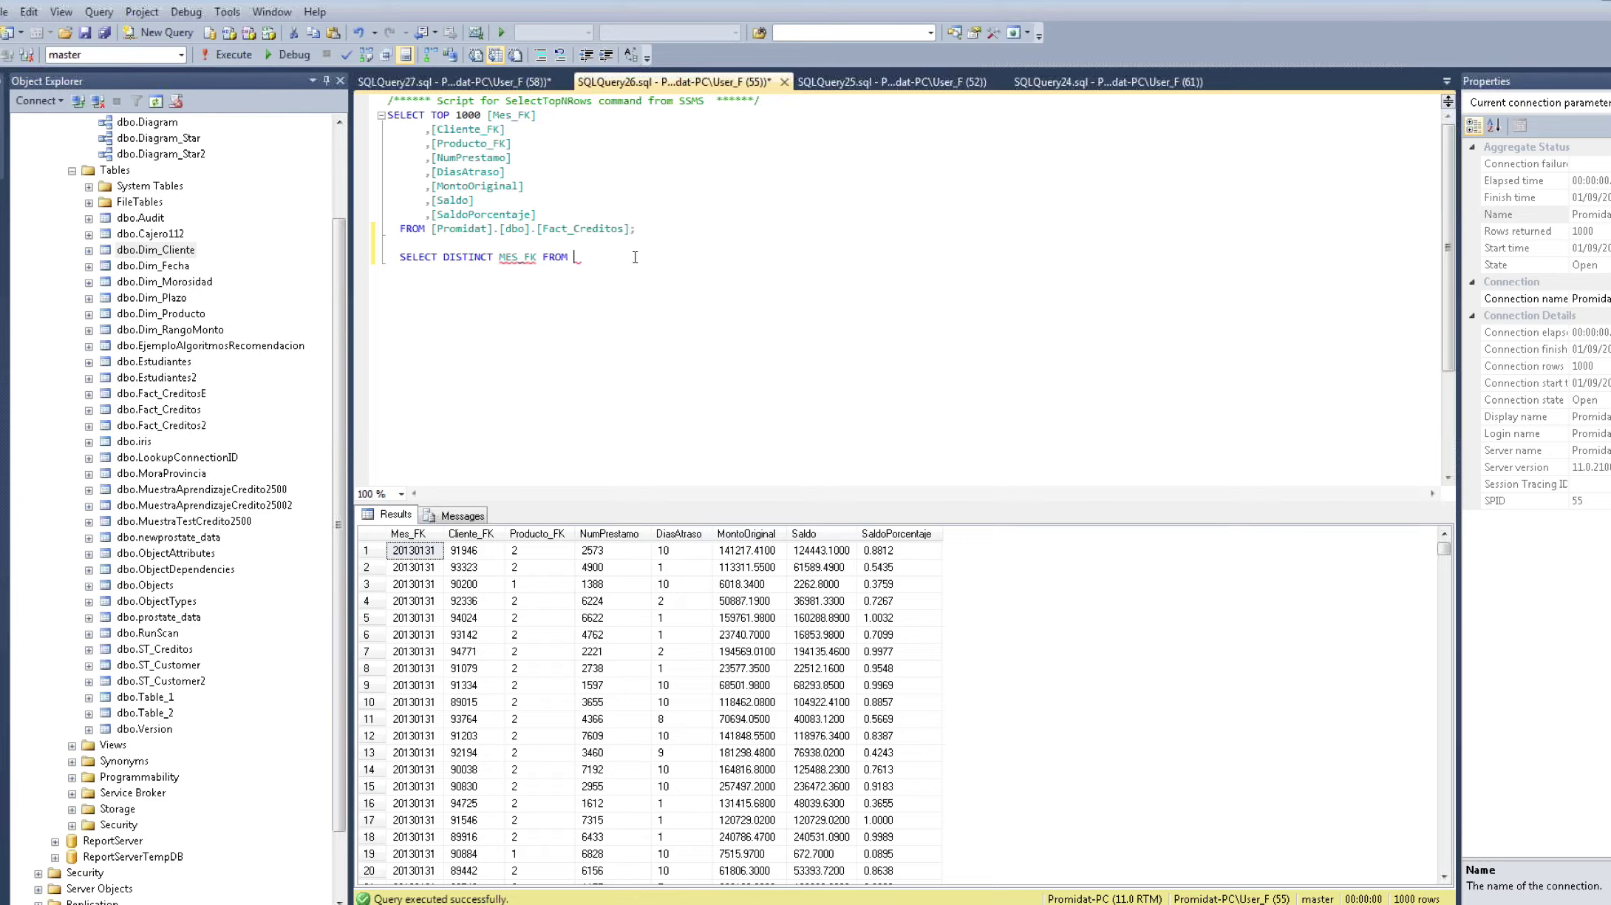
key("ctrl+v")
Step: Execute only the SELECT DISTINCT MES_FK query to check which months are loaded in Fact_Creditos
left_click_drag(854, 261, 399, 258)
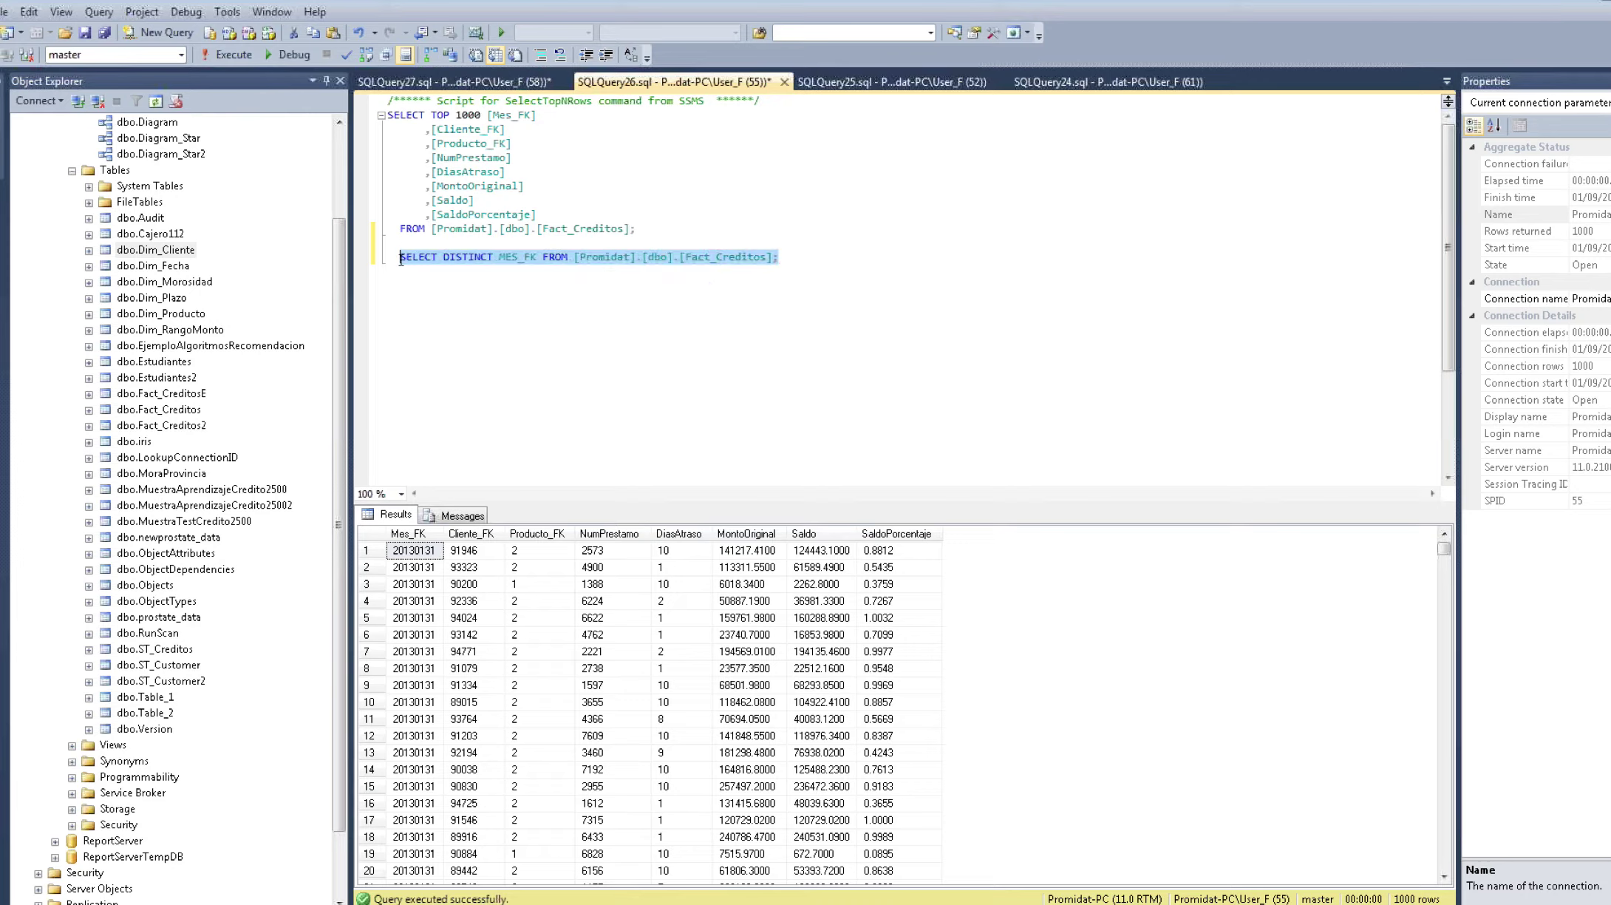
left_click(231, 56)
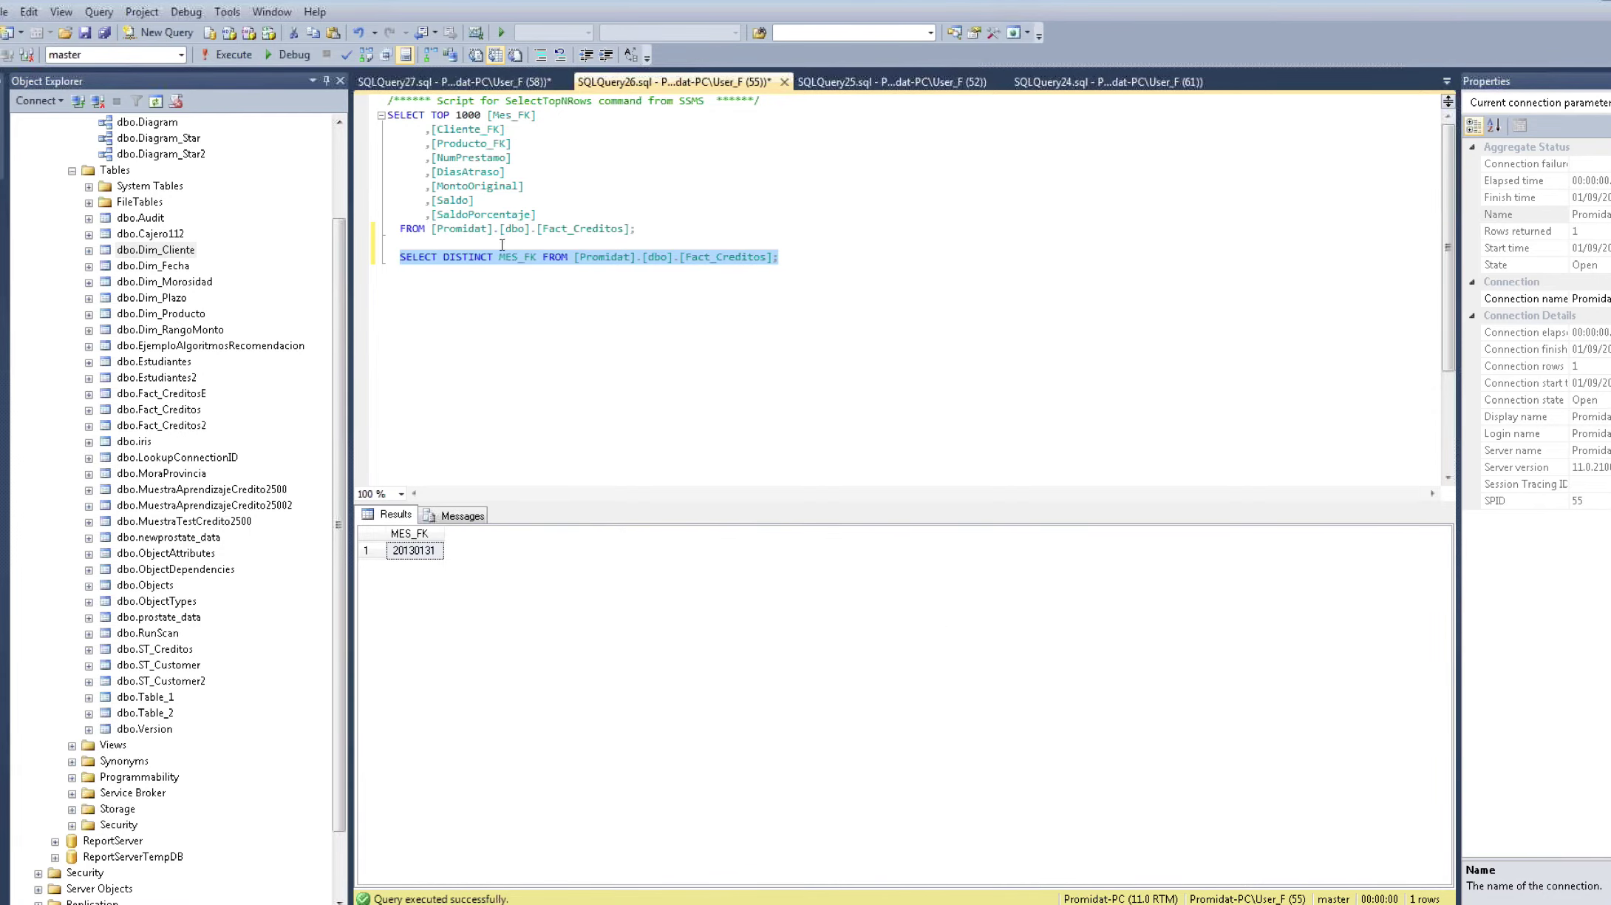
left_click(419, 562)
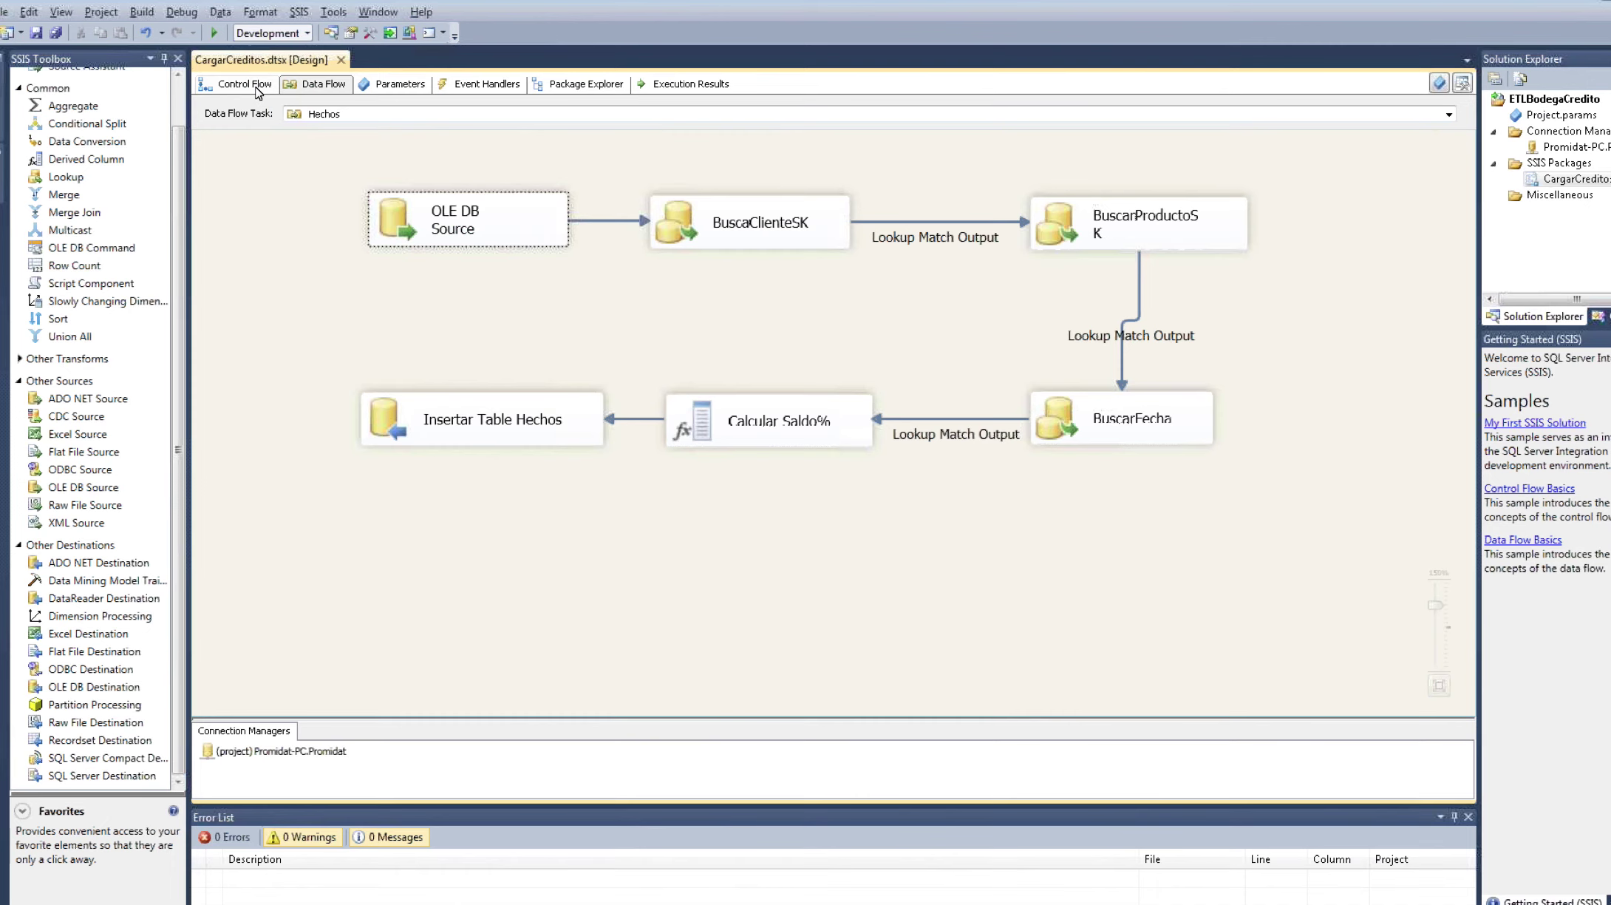
Step: In SQL Server Data Tools, set the D.mes filter in the DF Clientes flow's Sistema Fuente query to '2013-02-28'
left_click(481, 113)
left_click(480, 141)
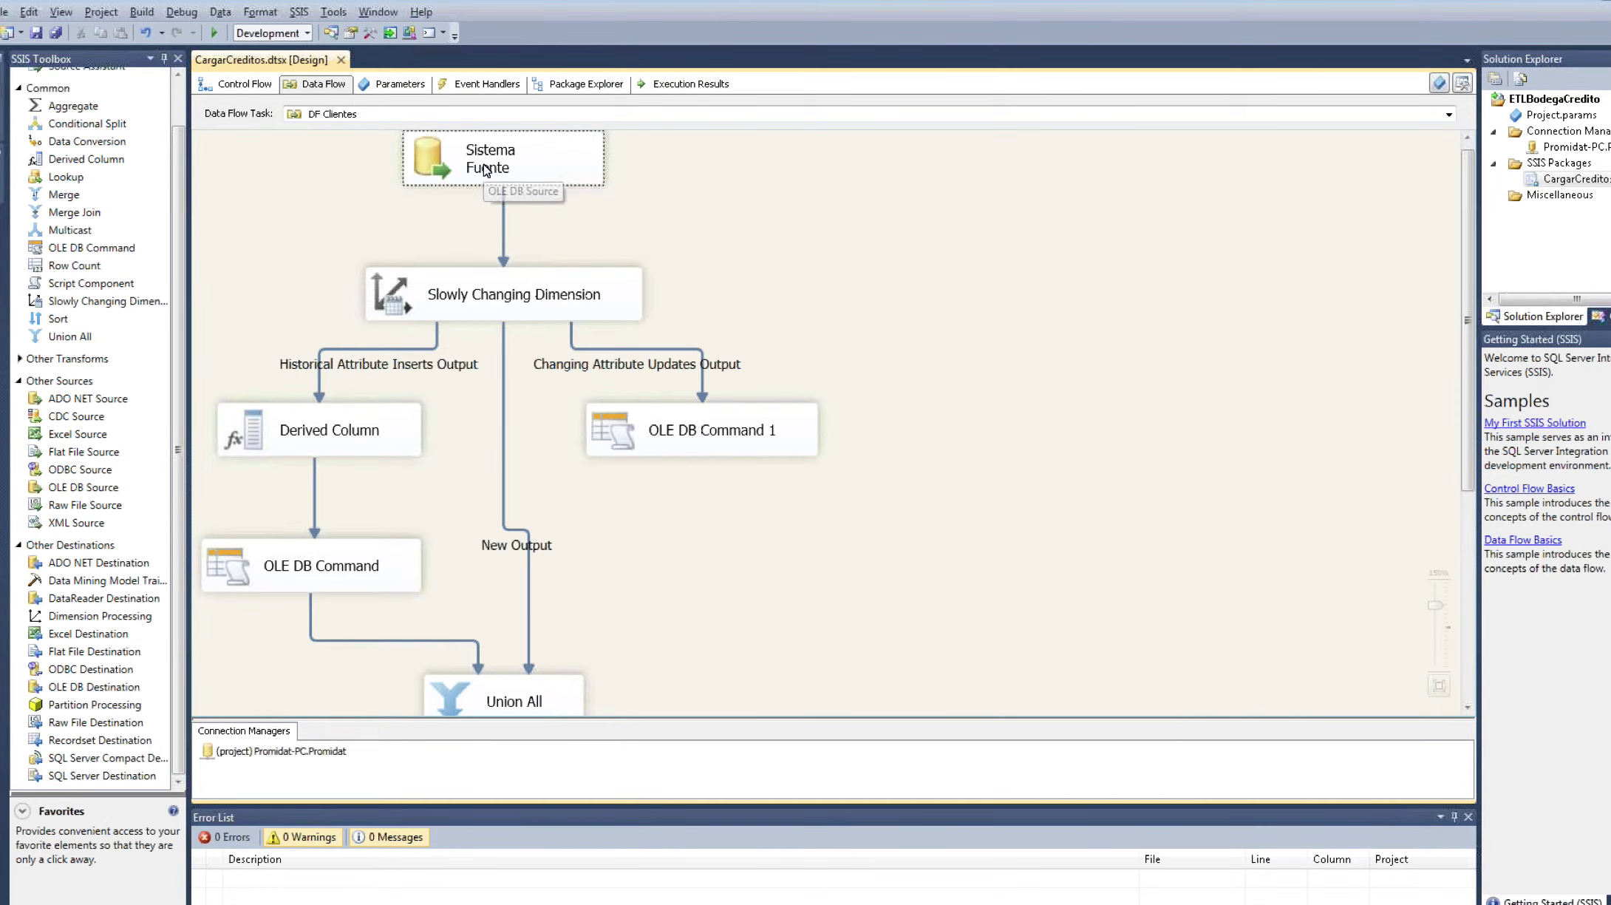
left_click(485, 170)
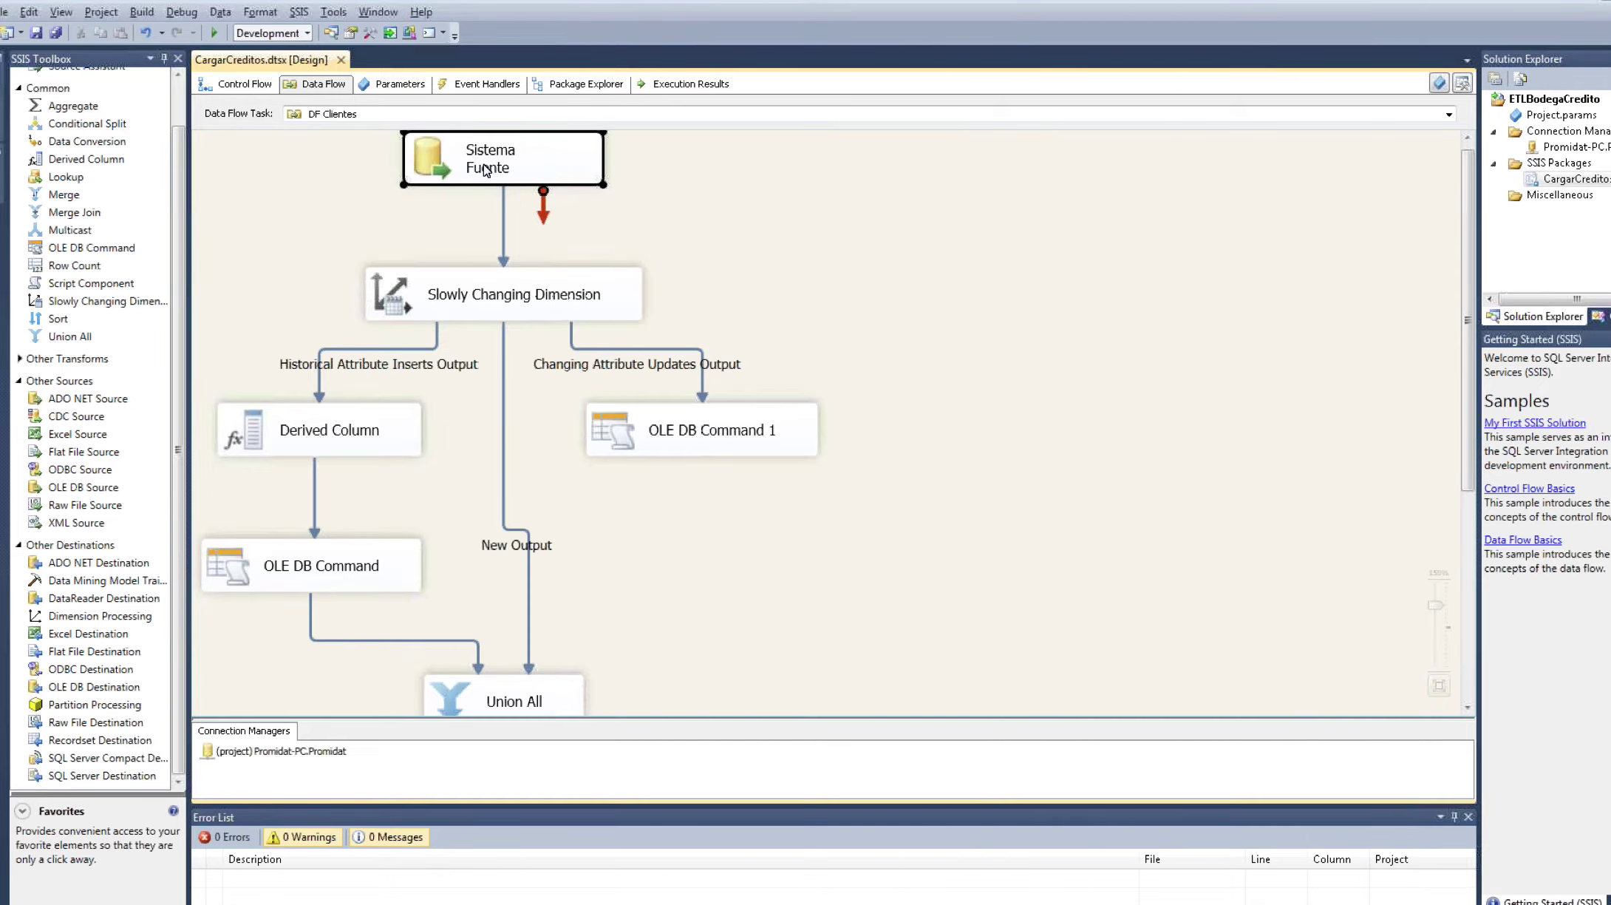
double_click(486, 169)
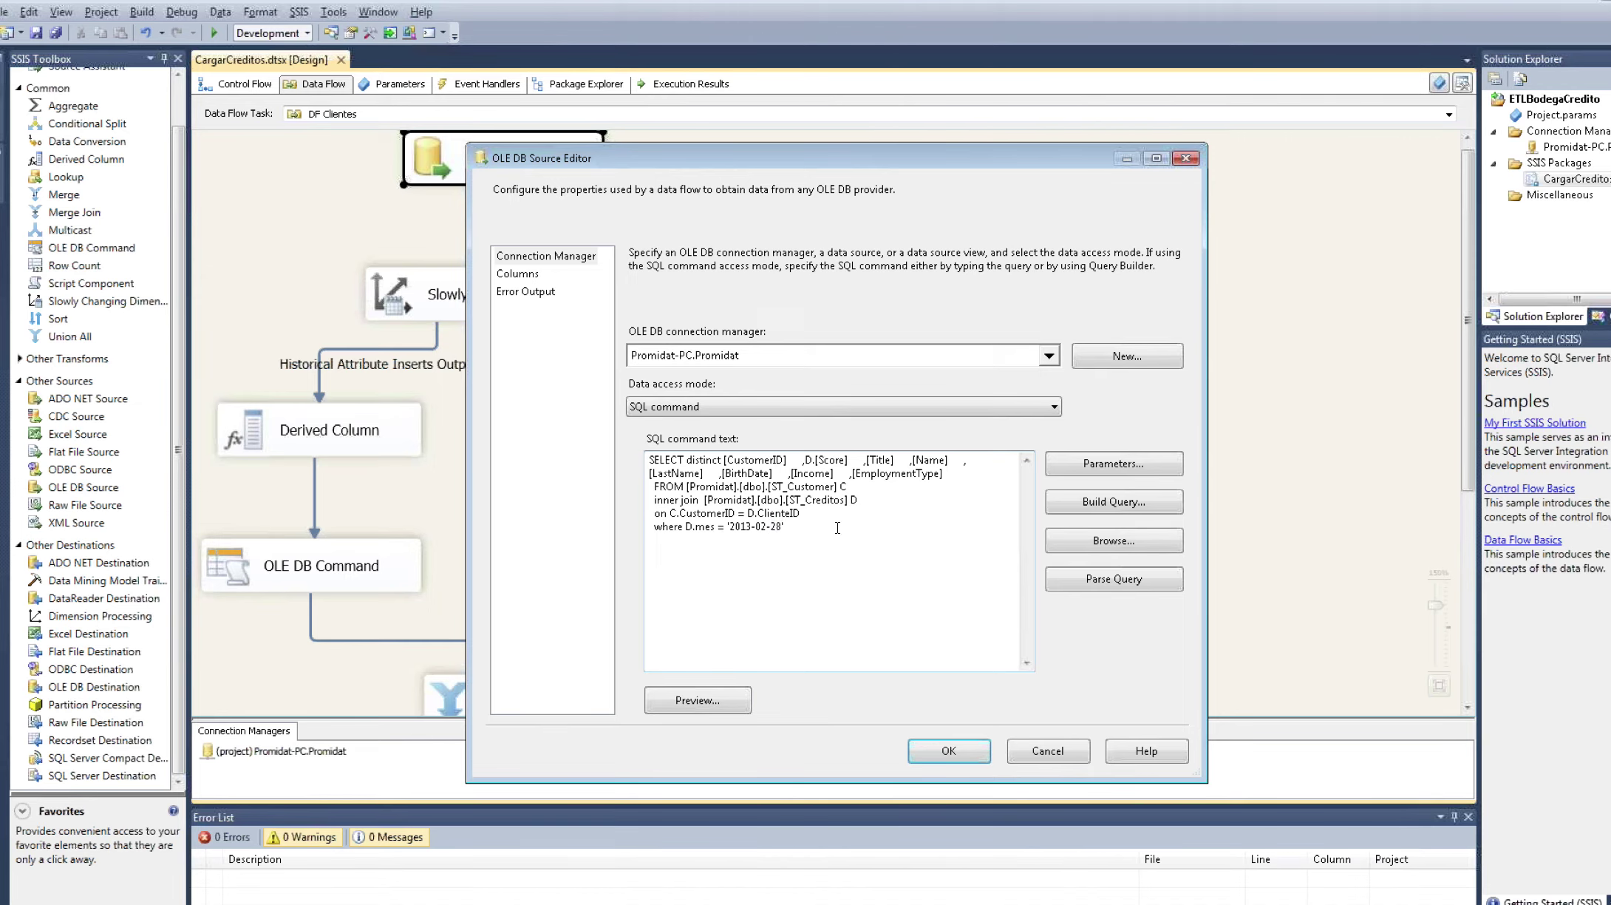
left_click(949, 751)
Step: Set the mes filter in the Hechos data flow's OLE DB Source query to '2013-02-28'
left_click(377, 118)
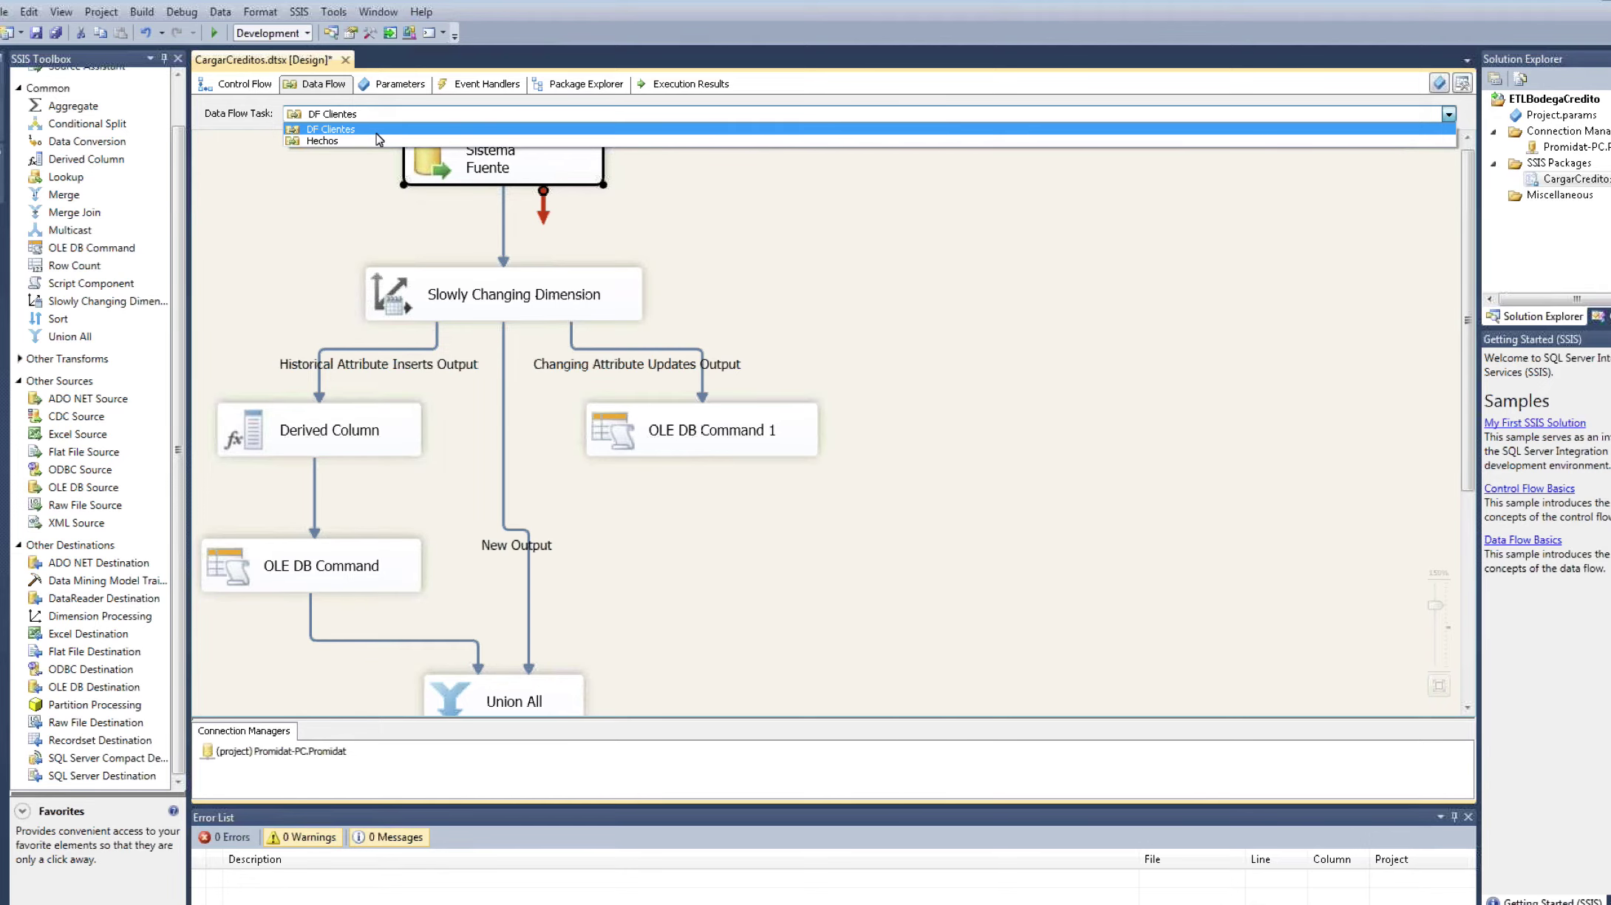
left_click(379, 140)
double_click(486, 226)
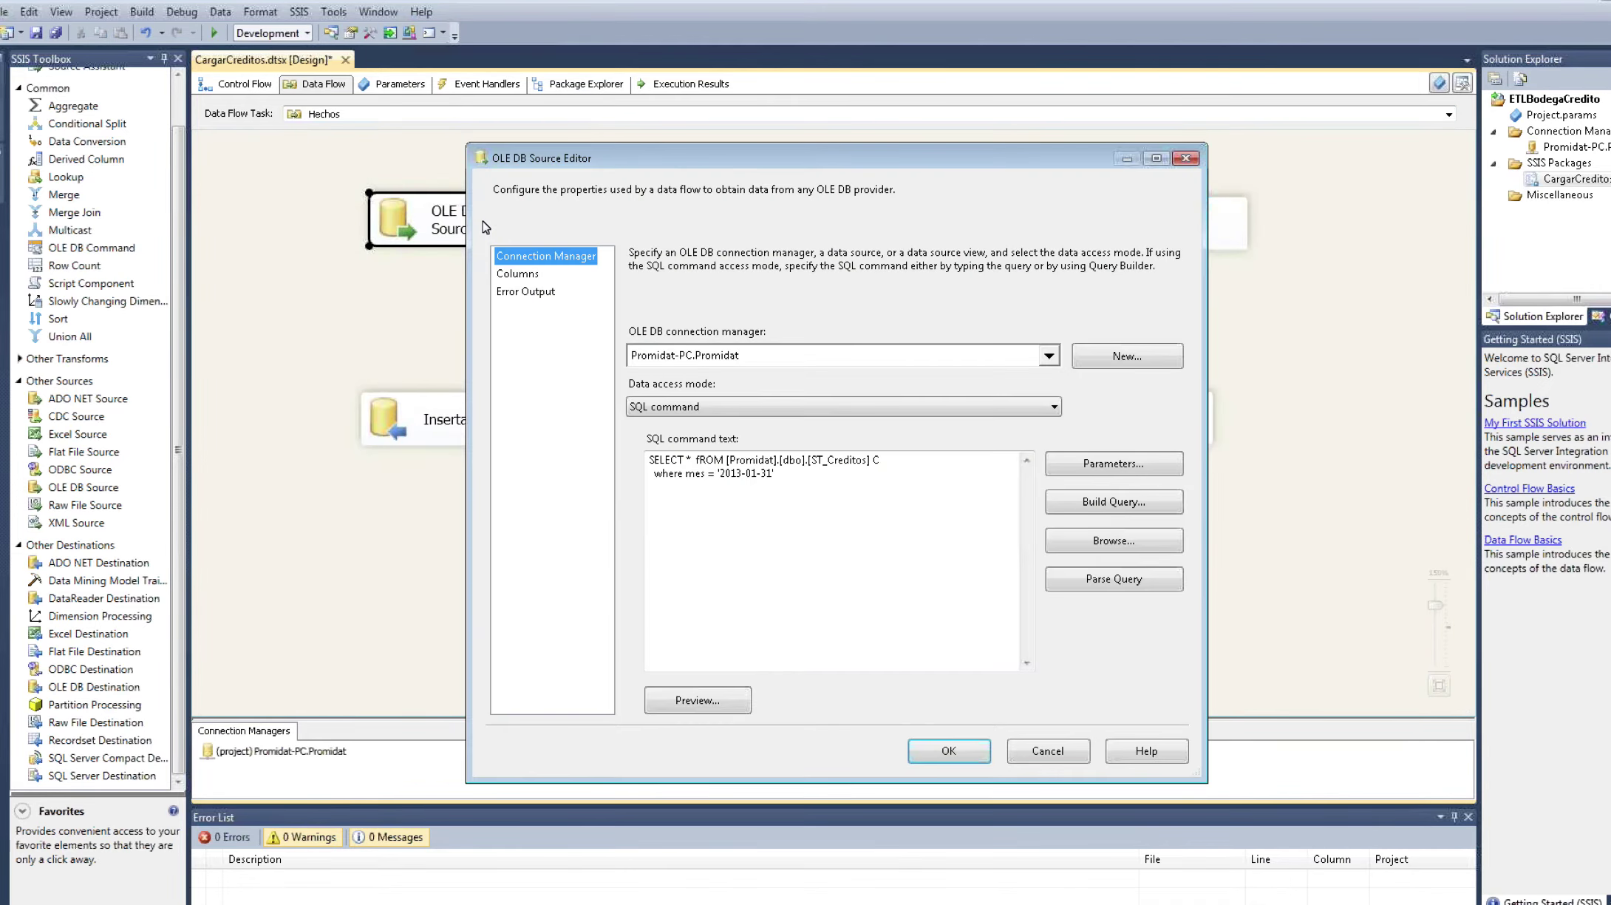
left_click(774, 473)
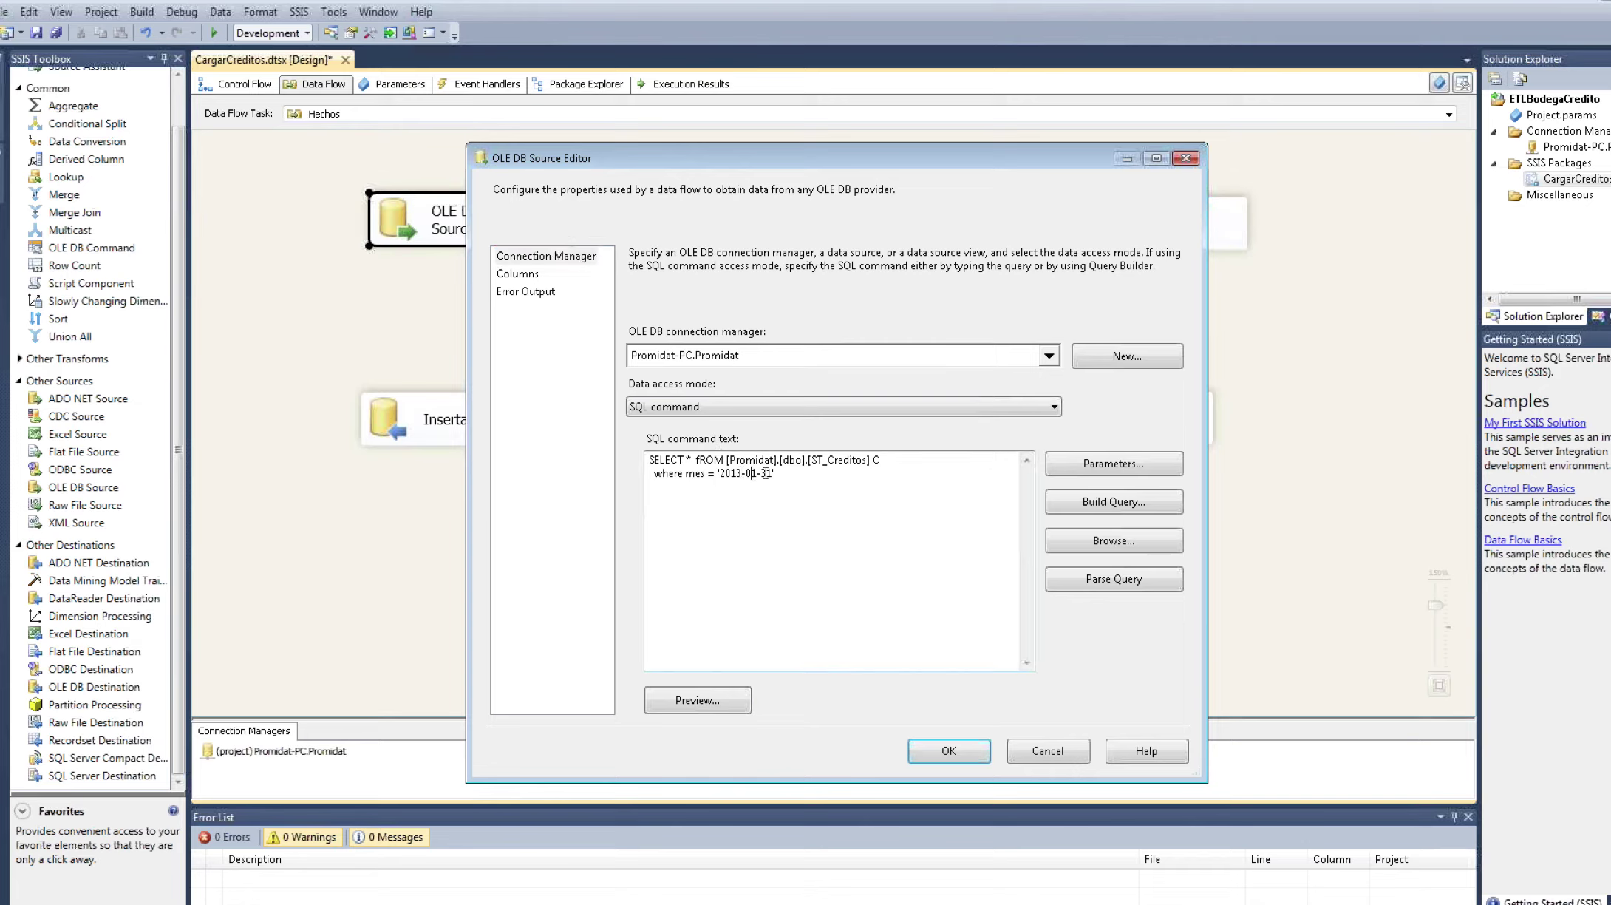
key("Left")
key("Left")
key("Left")
key("Left")
key("BackSpace")
type("2")
key("shift+Right")
key("shift+Right")
type("28")
left_click(952, 751)
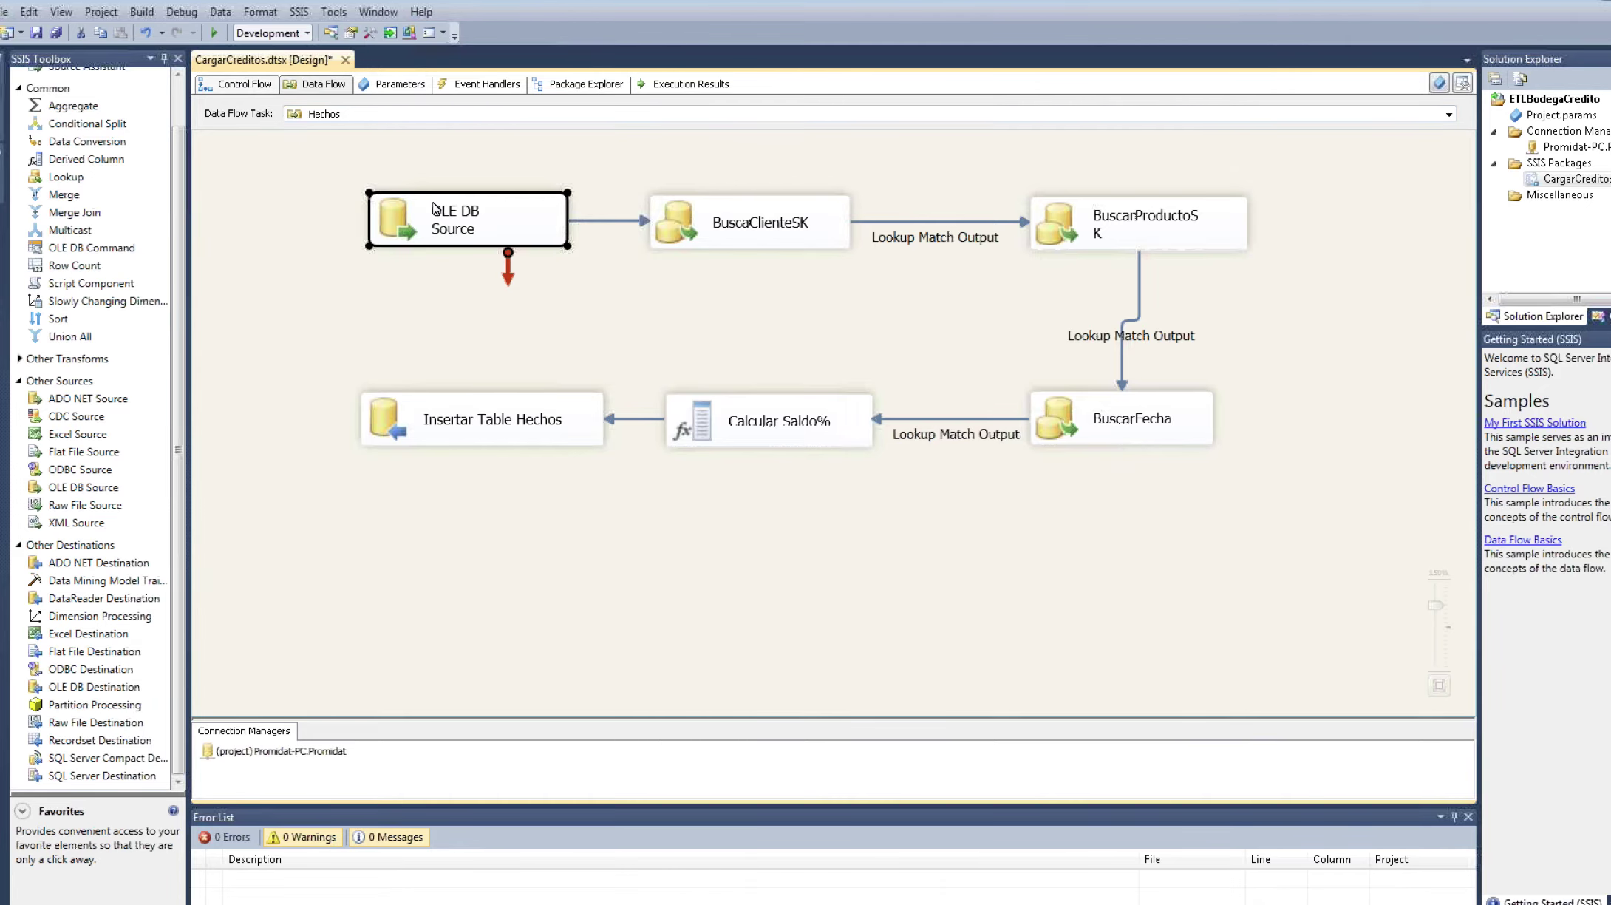
Step: Run the CargarCreditos package for February 2013 and stop debugging once it finishes
key("F5")
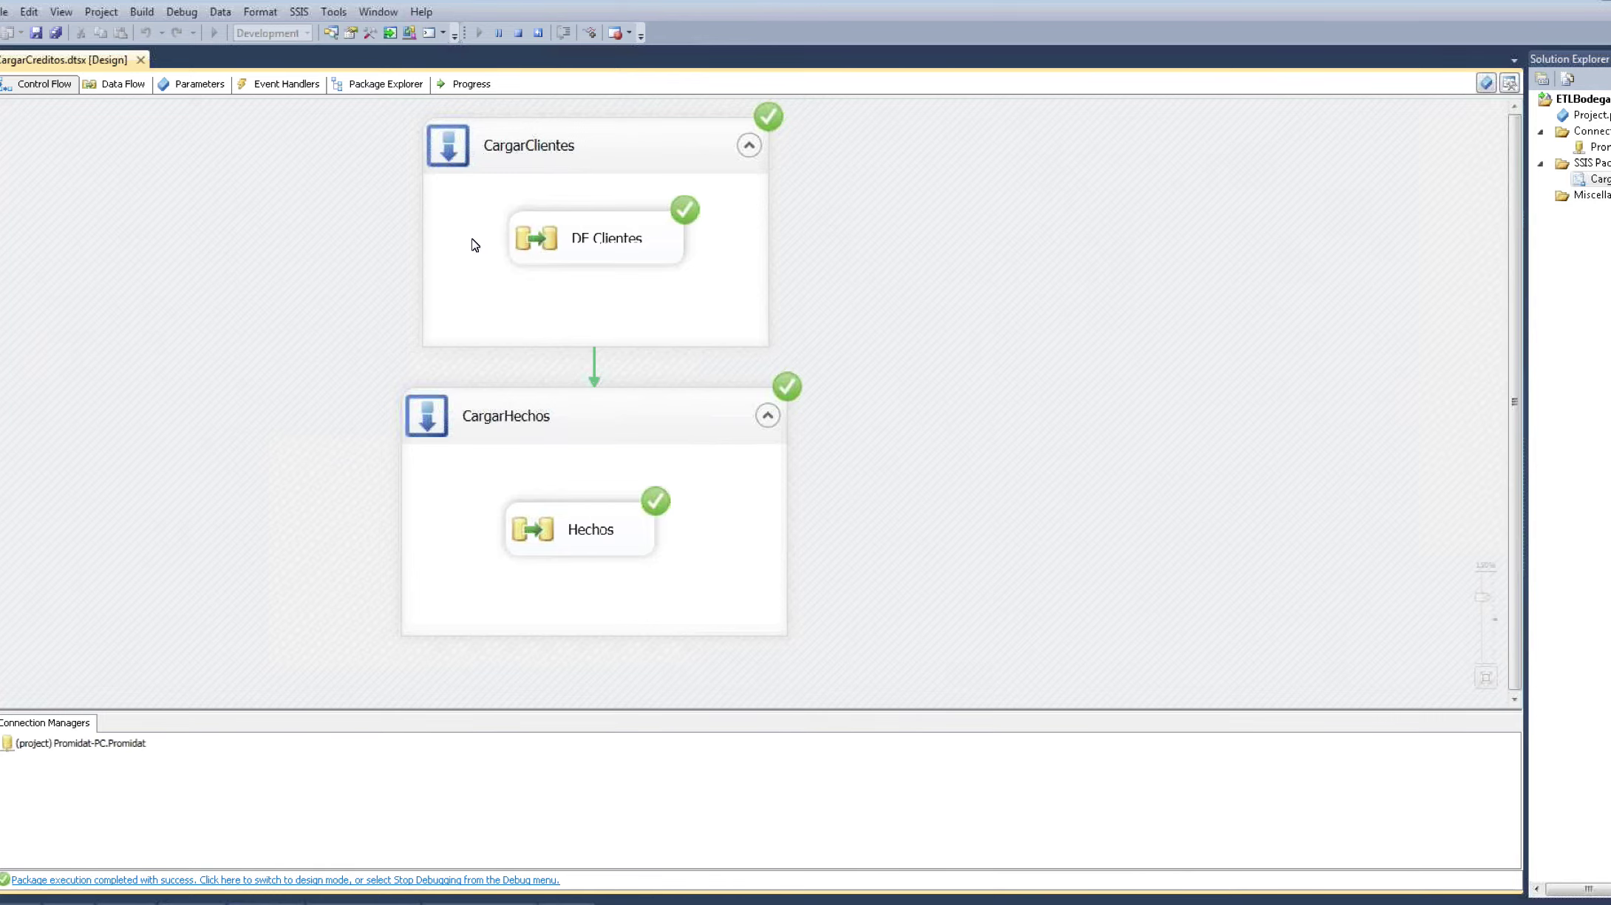
left_click(520, 35)
Step: Switch to SQL Server Management Studio and rerun only the SELECT DISTINCT MES_FK query on Fact_Creditos
key("alt+Tab")
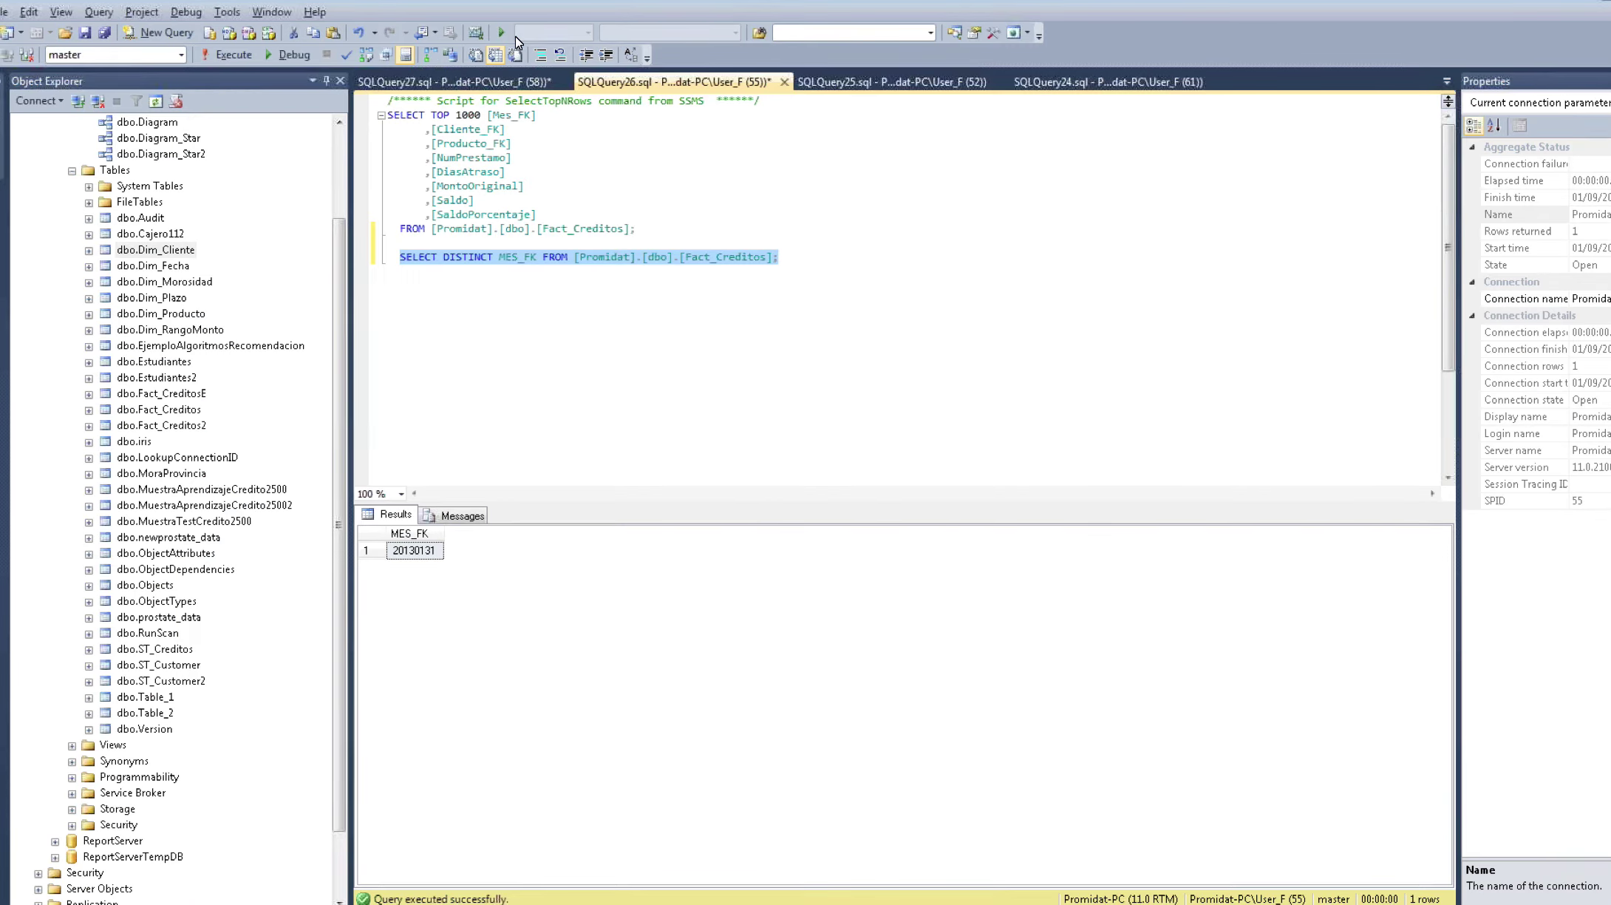
left_click(831, 184)
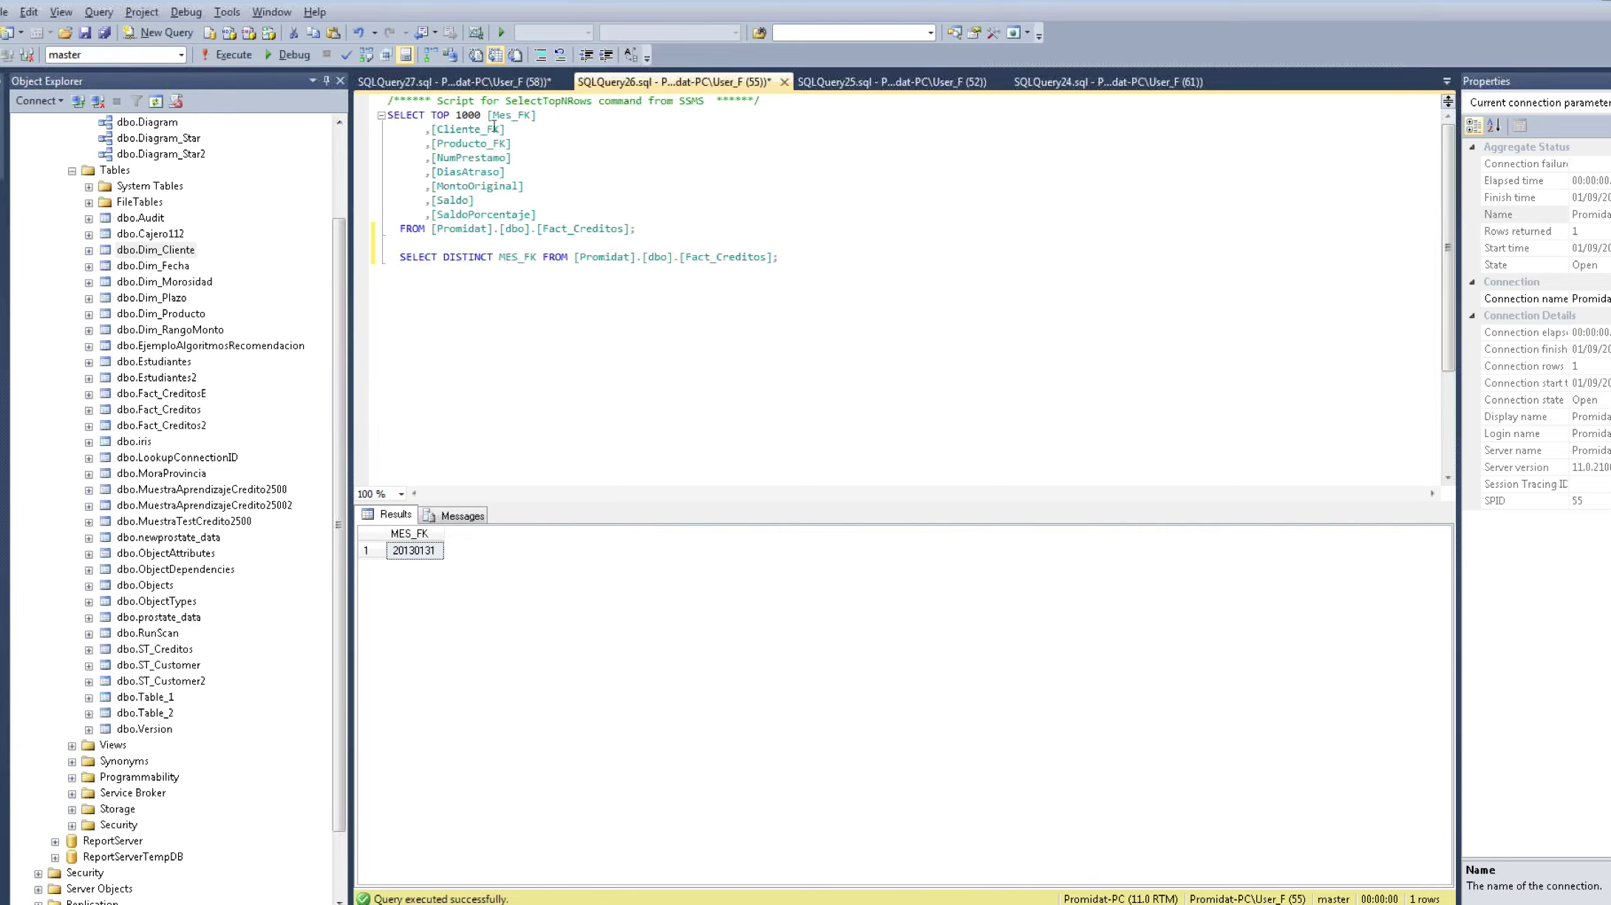
left_click_drag(807, 257, 386, 259)
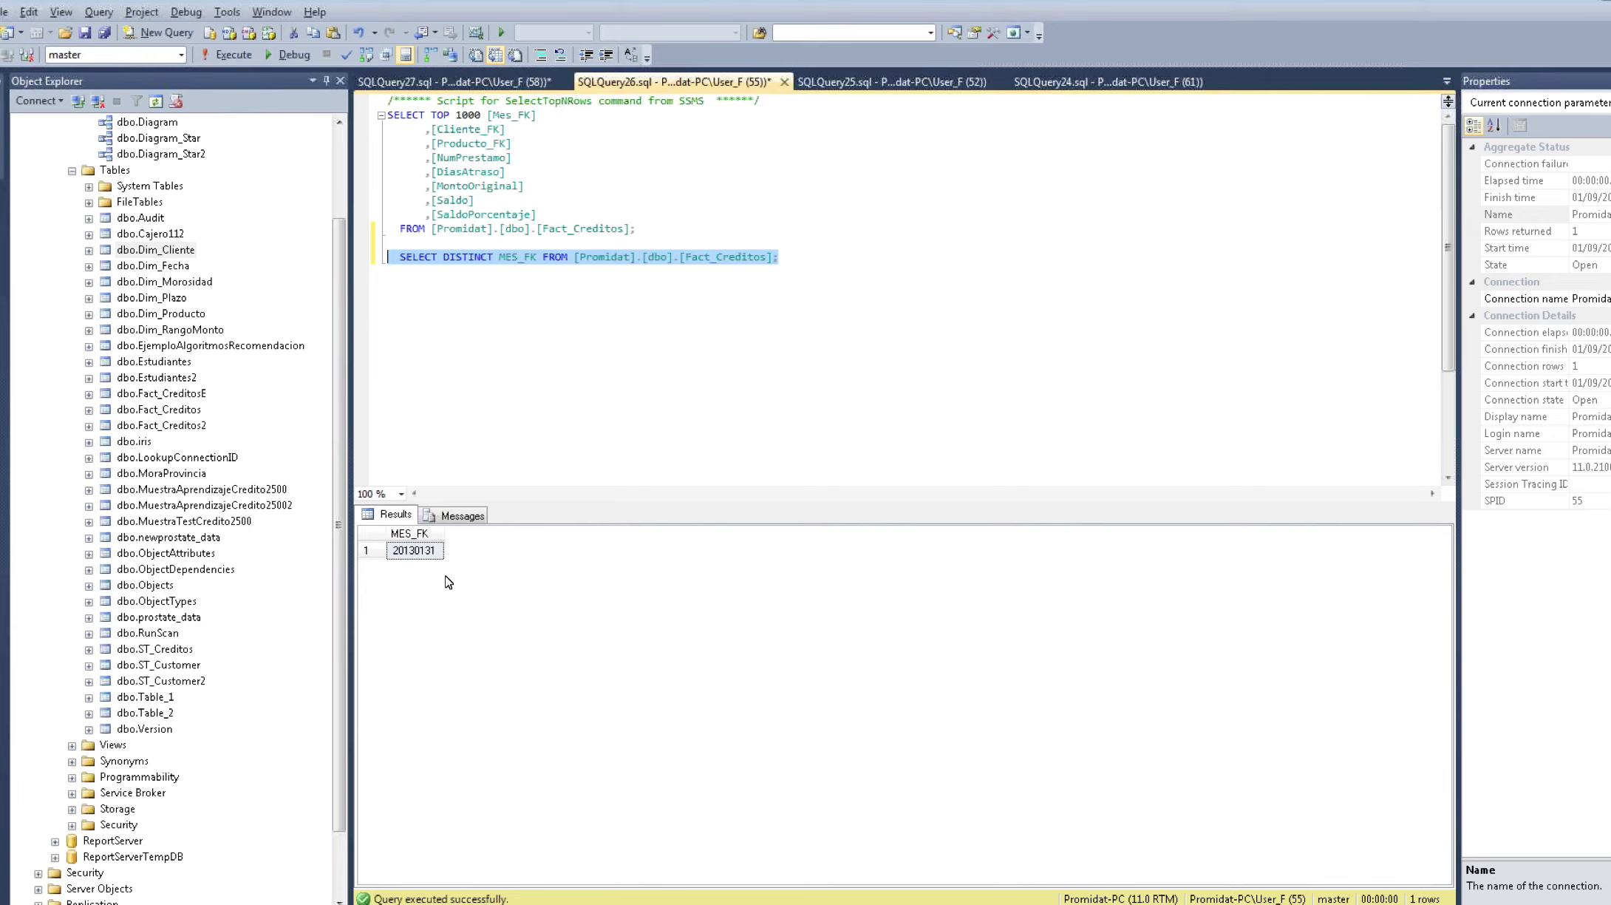
left_click(225, 55)
left_click_drag(482, 115, 431, 115)
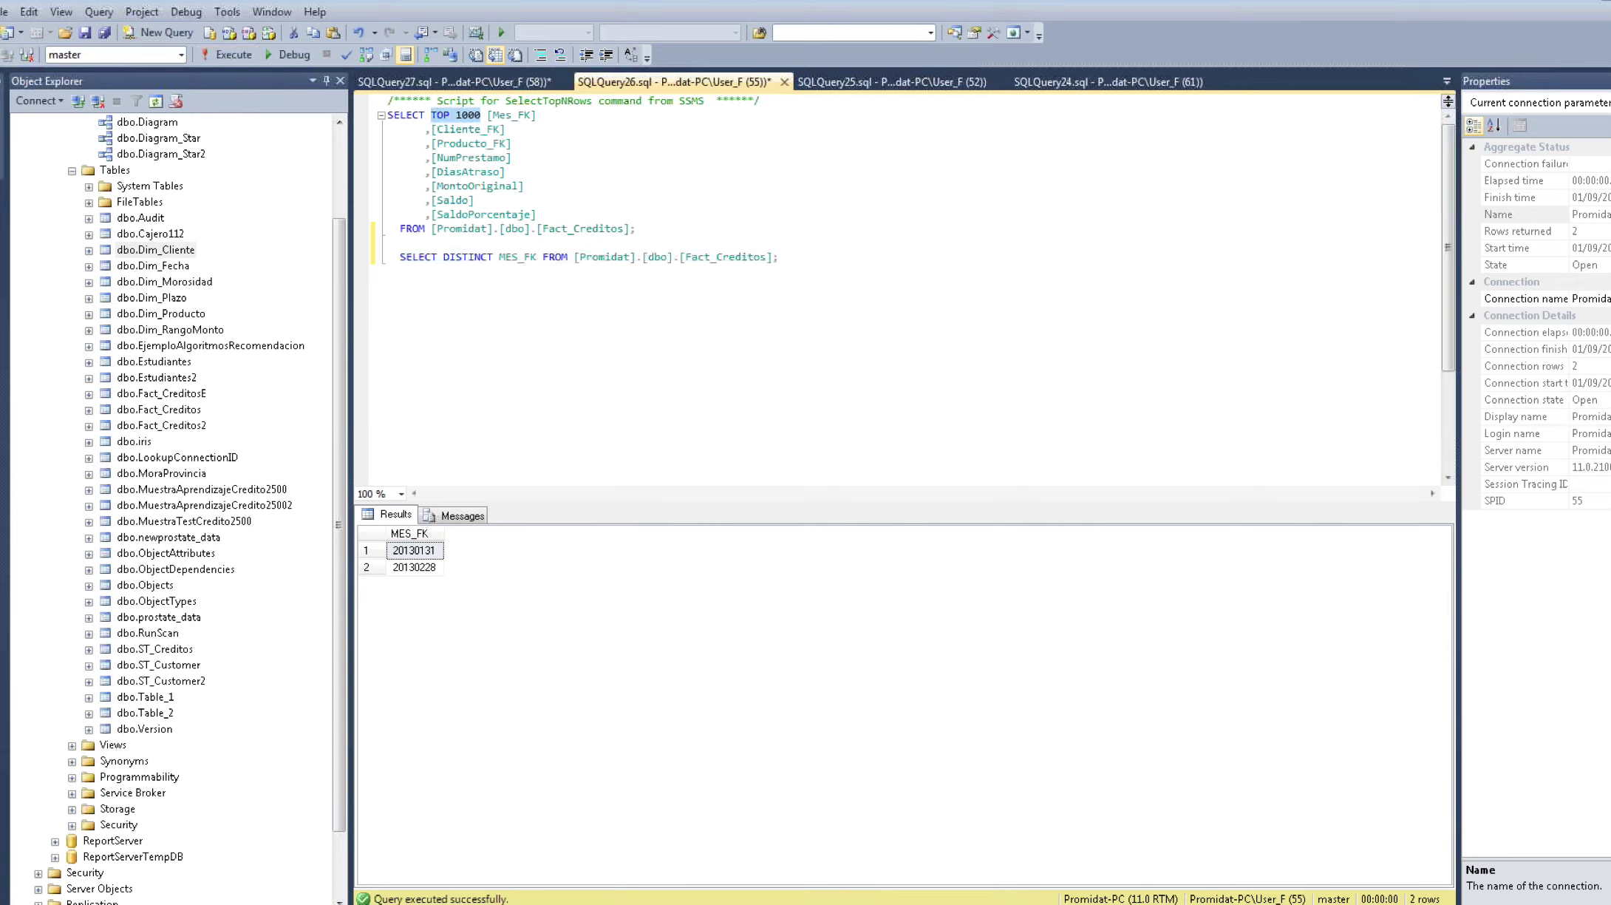
Step: Back in SQL Server Data Tools, change the month in the DF Clientes source query's D.mes filter to 03
key("alt+Tab")
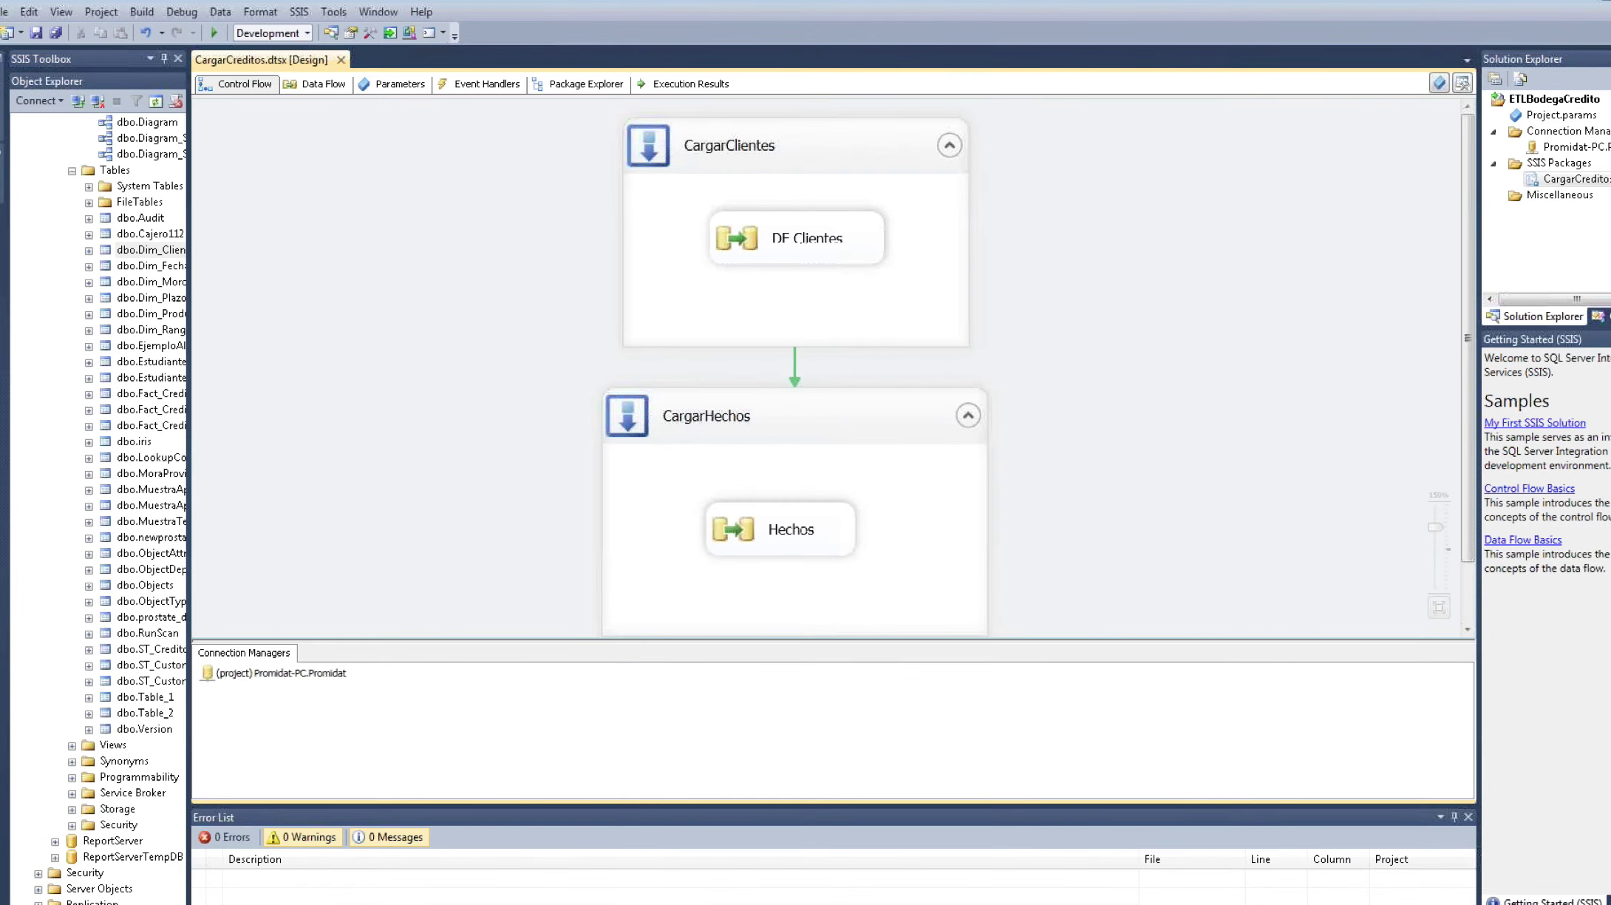
double_click(805, 237)
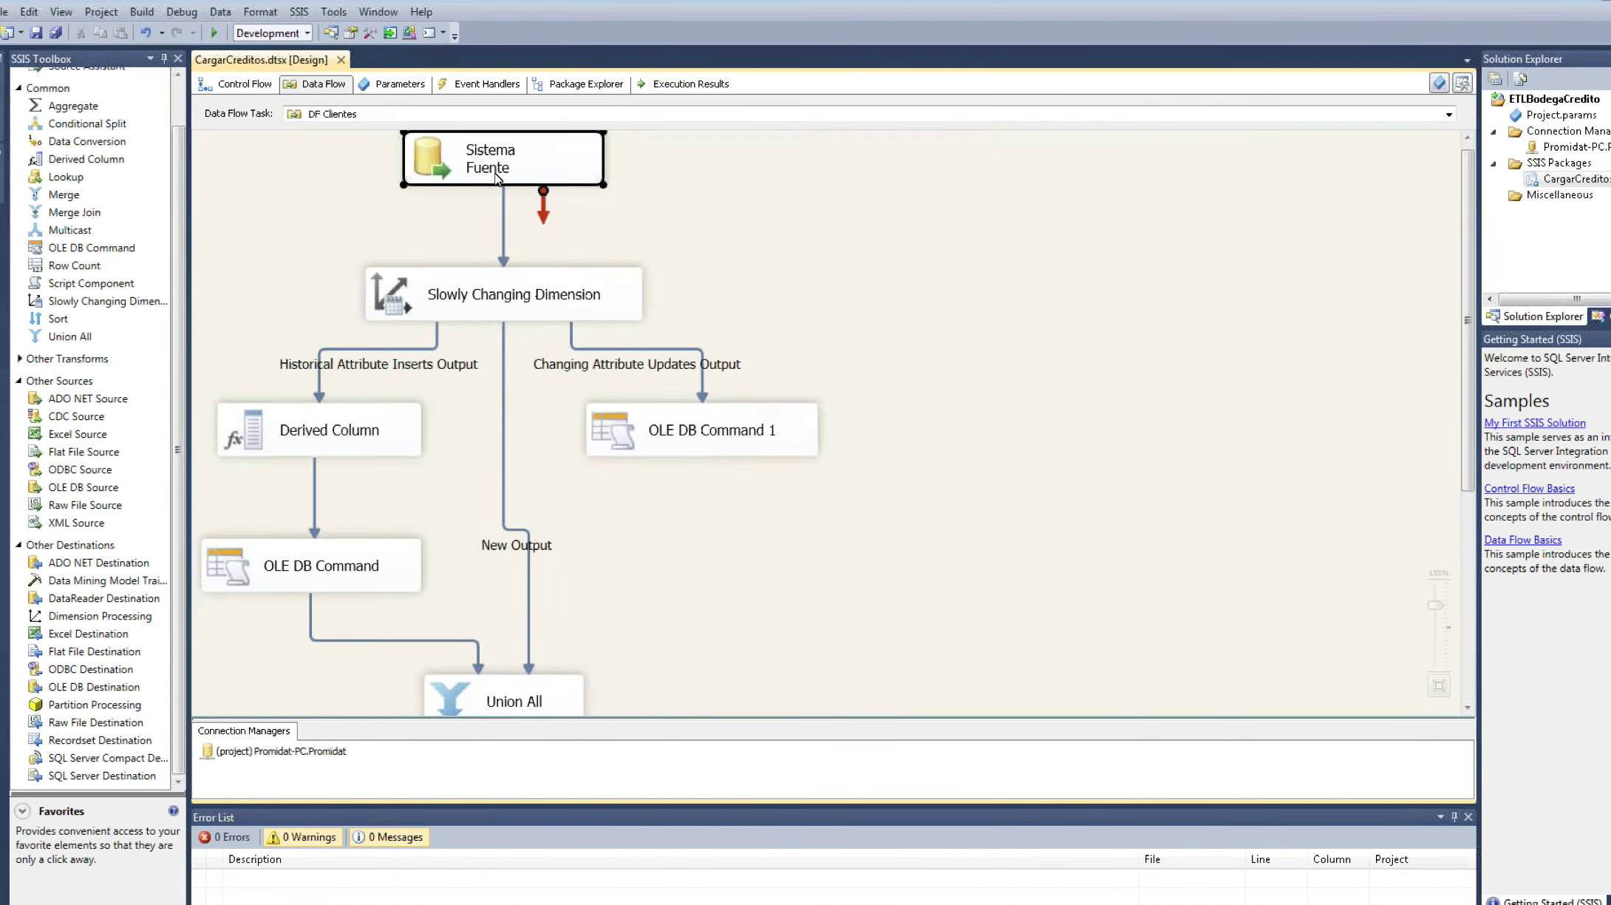
double_click(444, 159)
key("shift+Right")
type("3")
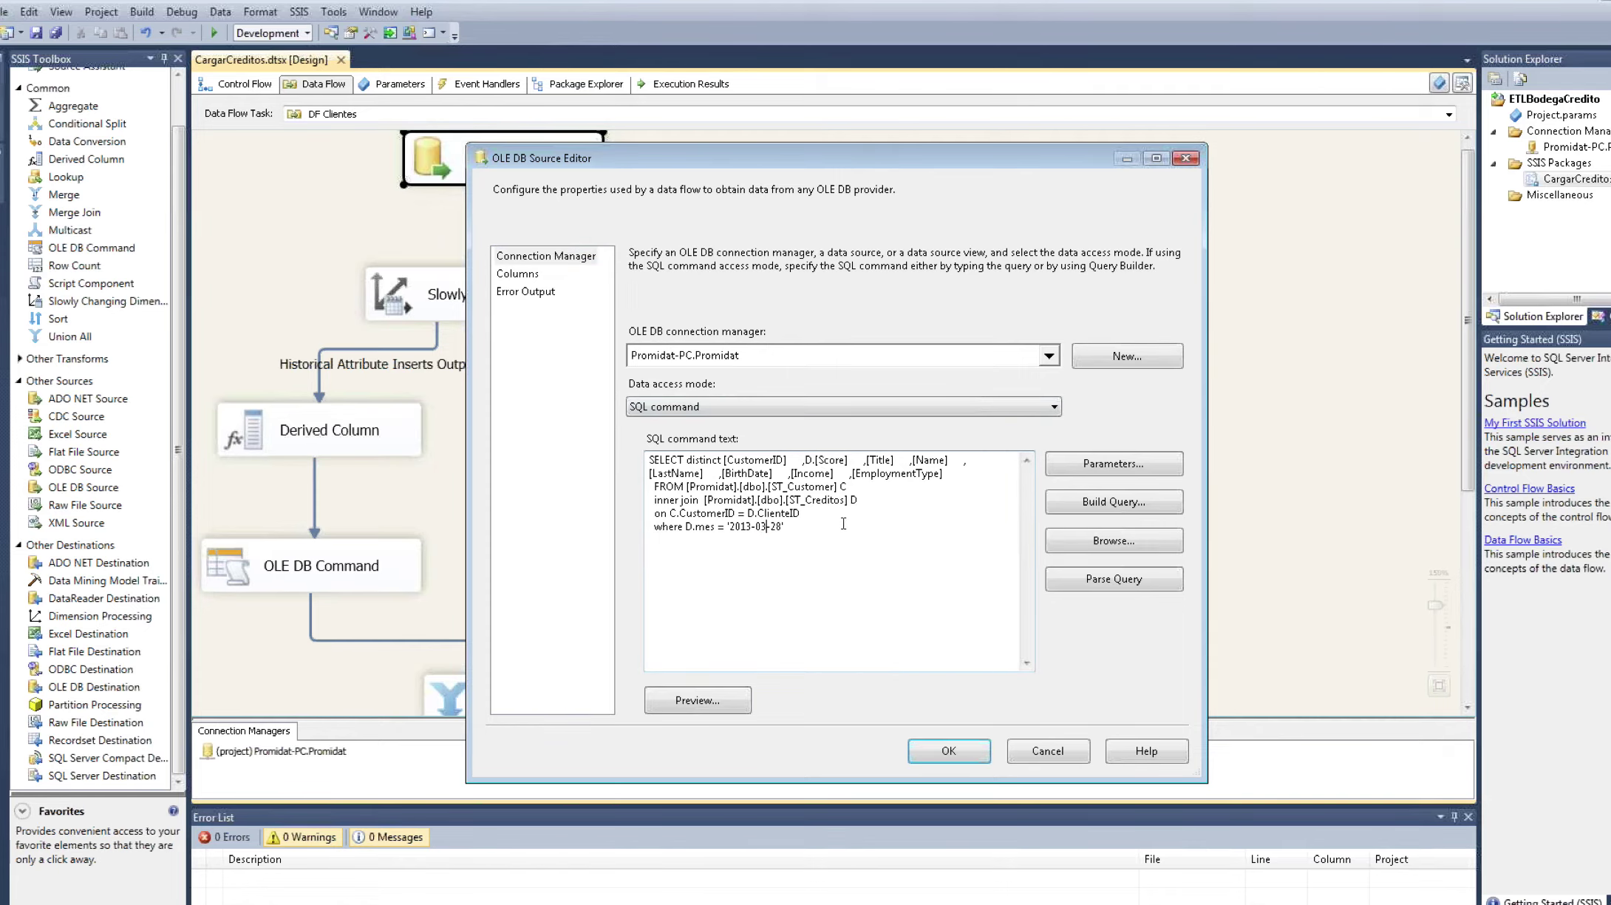
left_click(960, 751)
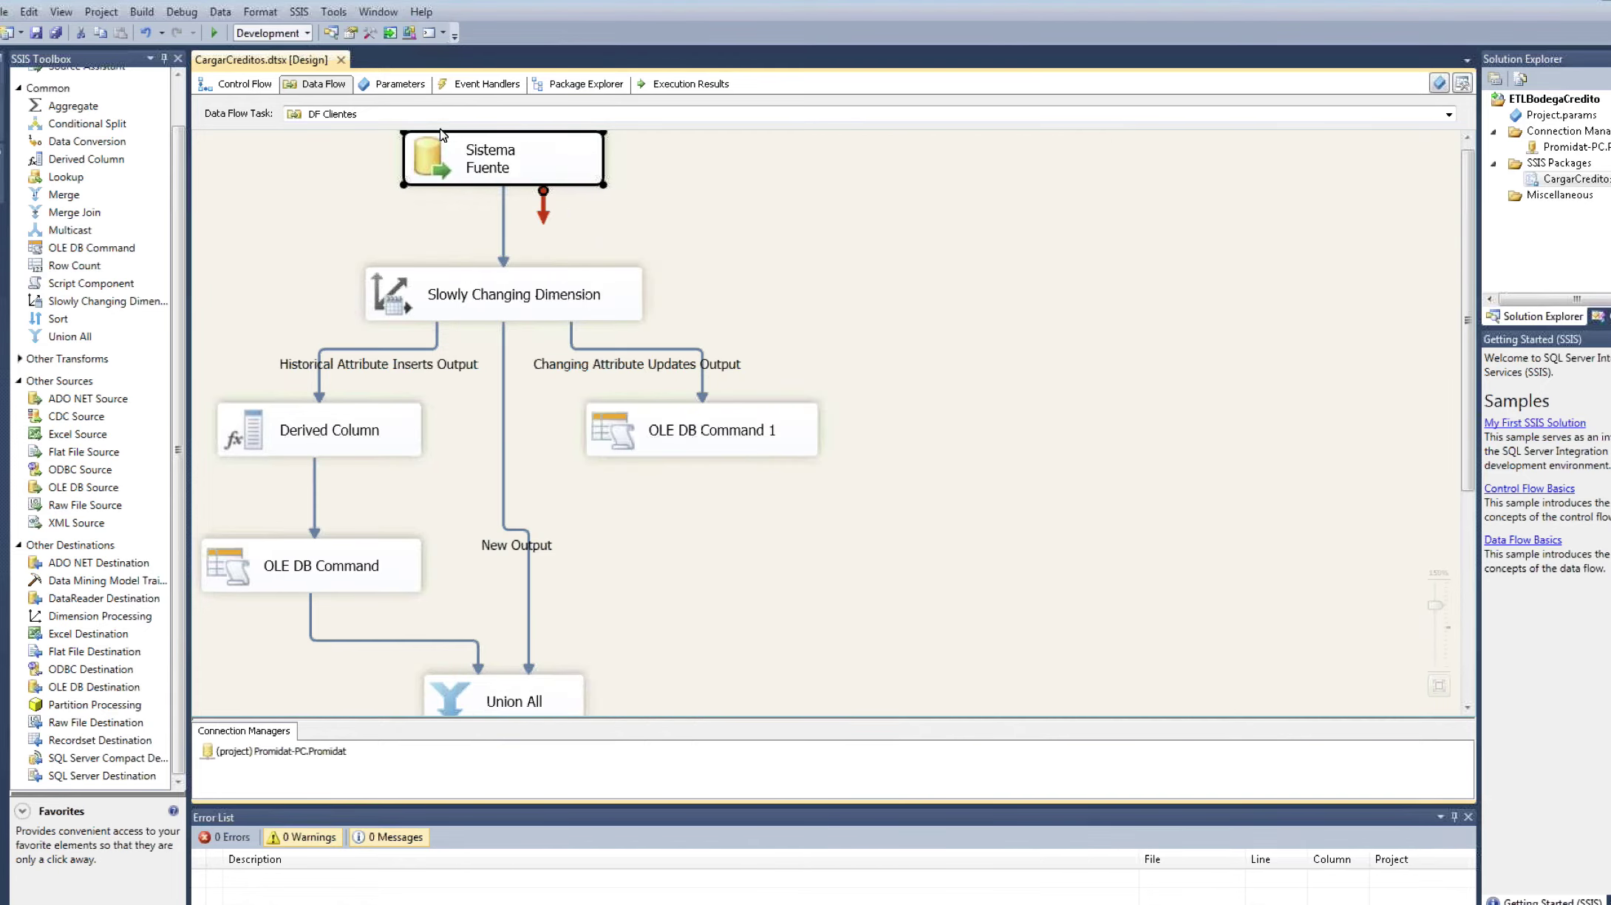
Step: Set the mes filter in the Hechos data flow's OLE DB Source query to '2013-03-31'
left_click(416, 115)
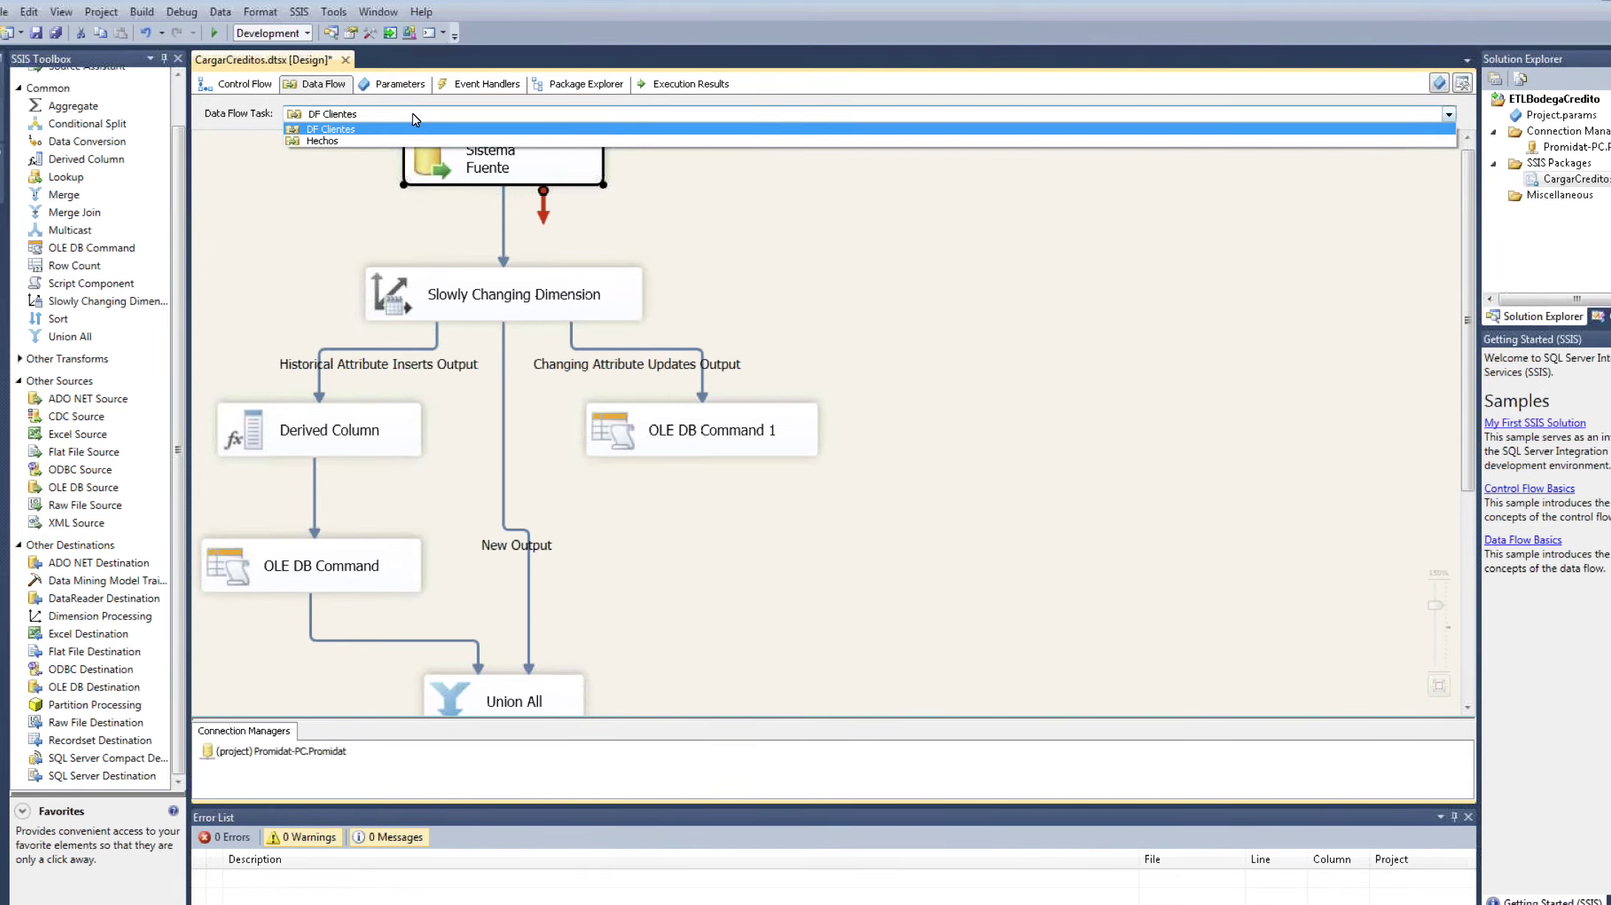
left_click(326, 140)
double_click(507, 225)
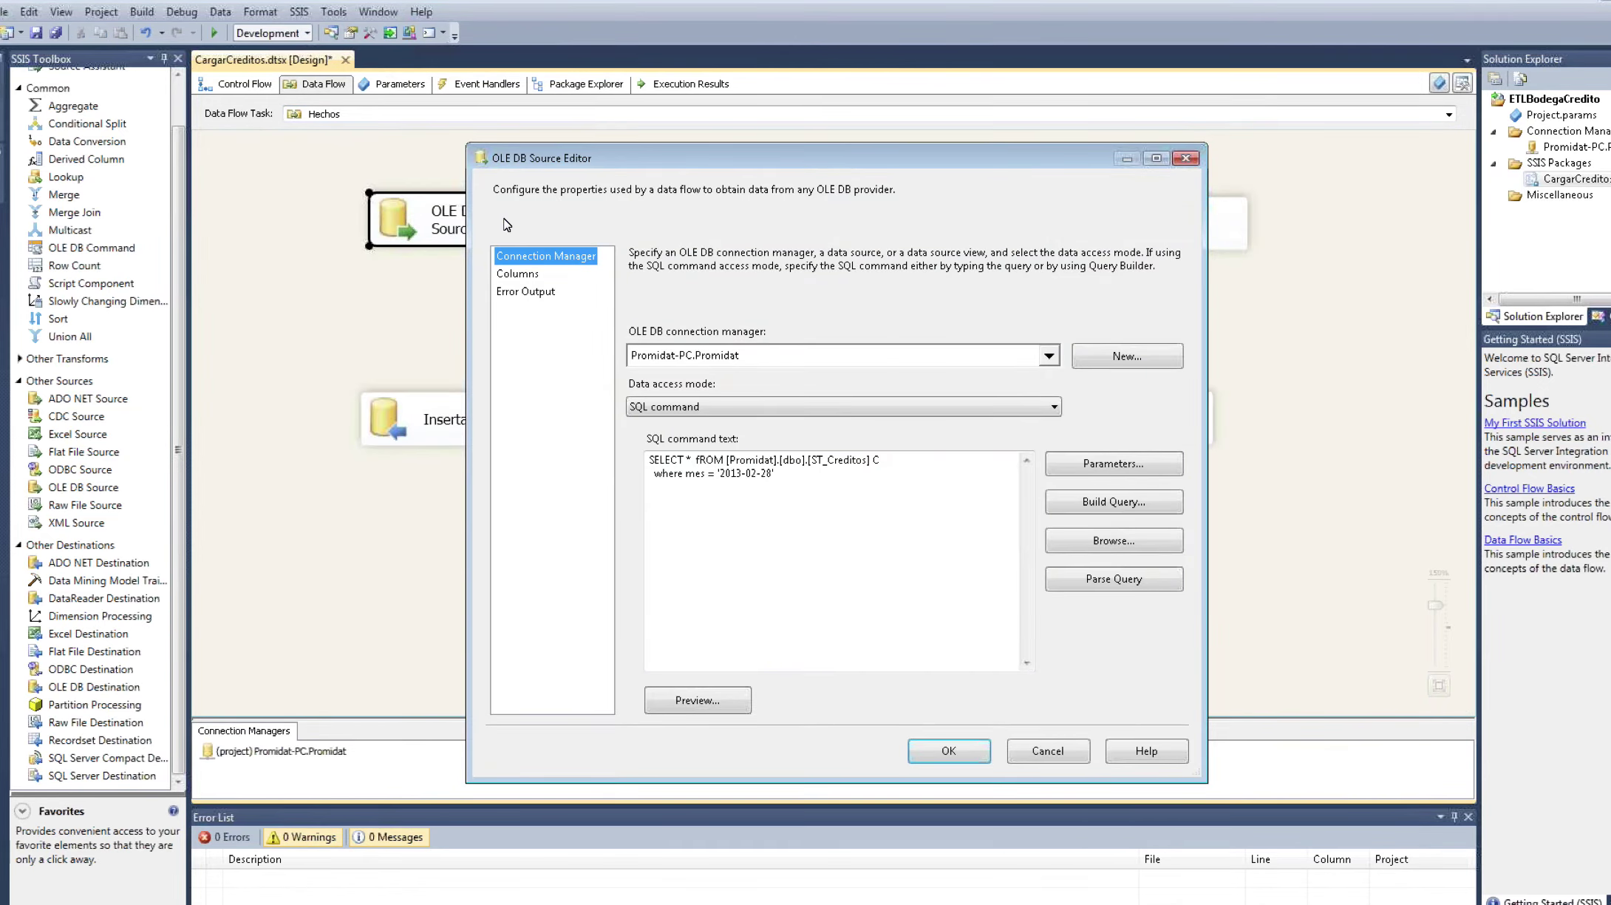
left_click_drag(759, 473, 751, 474)
type("3")
key("Right")
key("shift+Right")
key("shift+Right")
type("31")
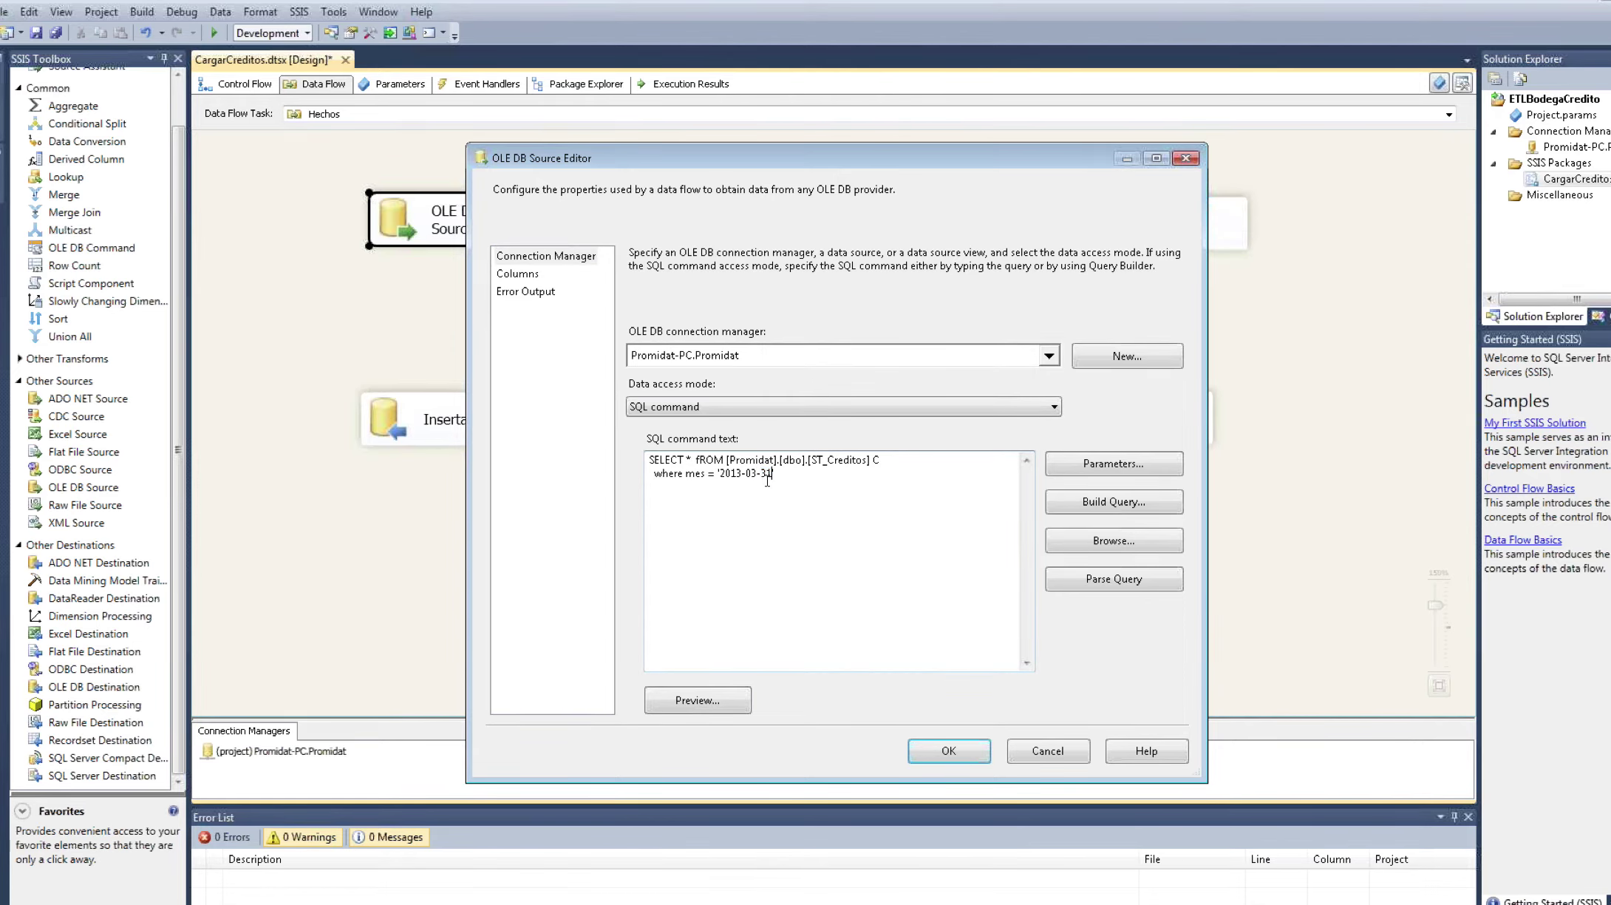
left_click(949, 751)
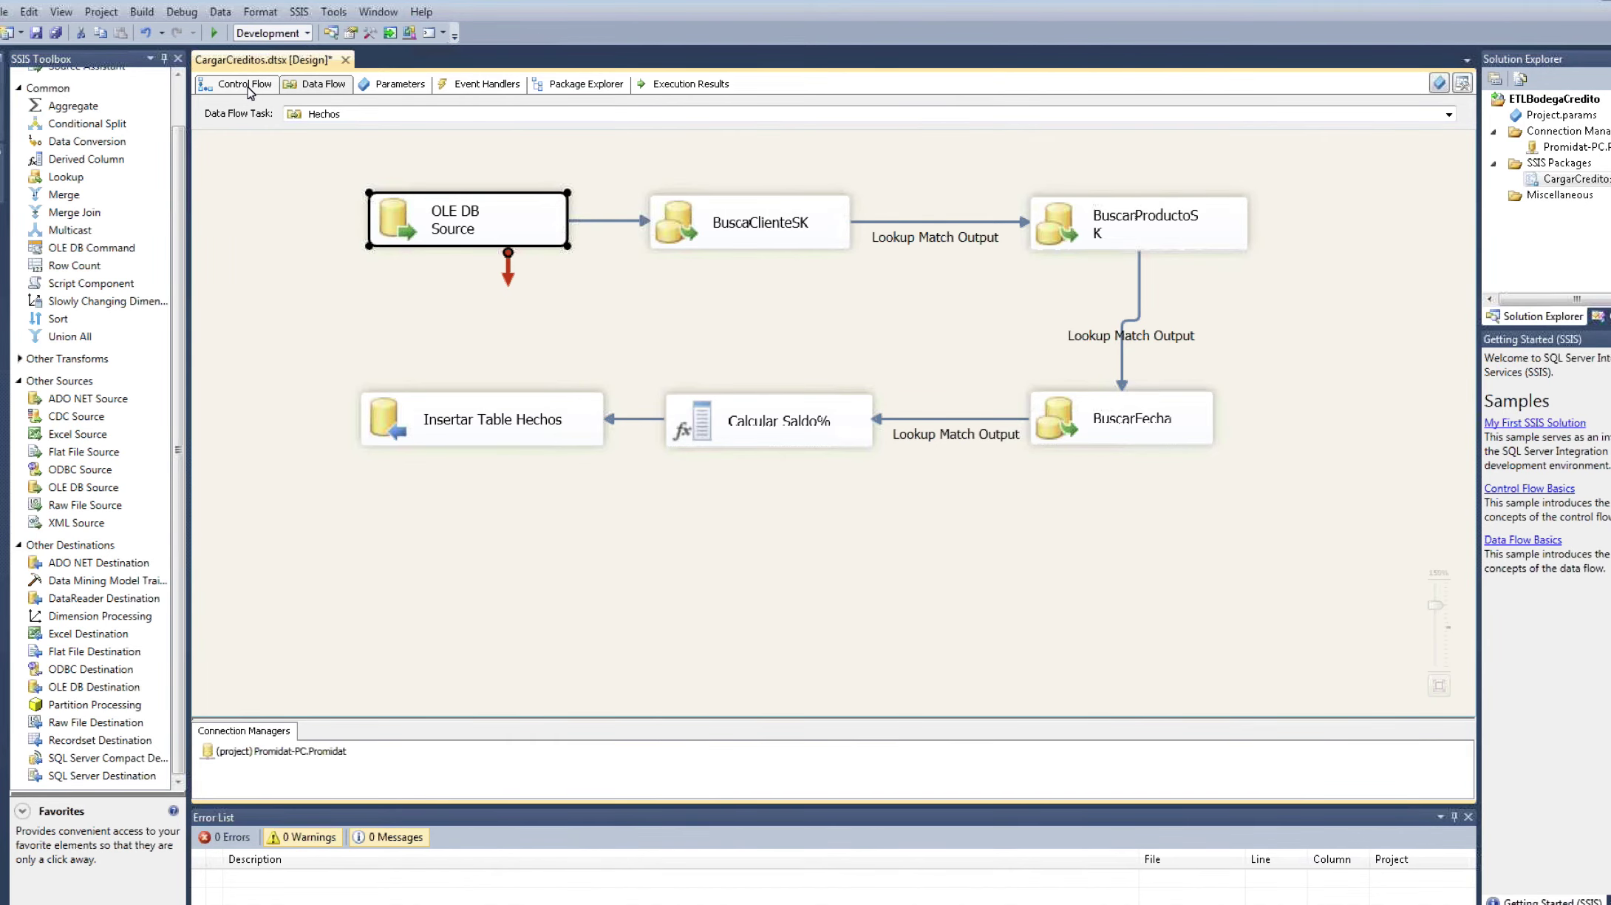
Step: Run the CargarCreditos package from the control flow and open the Hechos data flow to inspect its execution
left_click(249, 84)
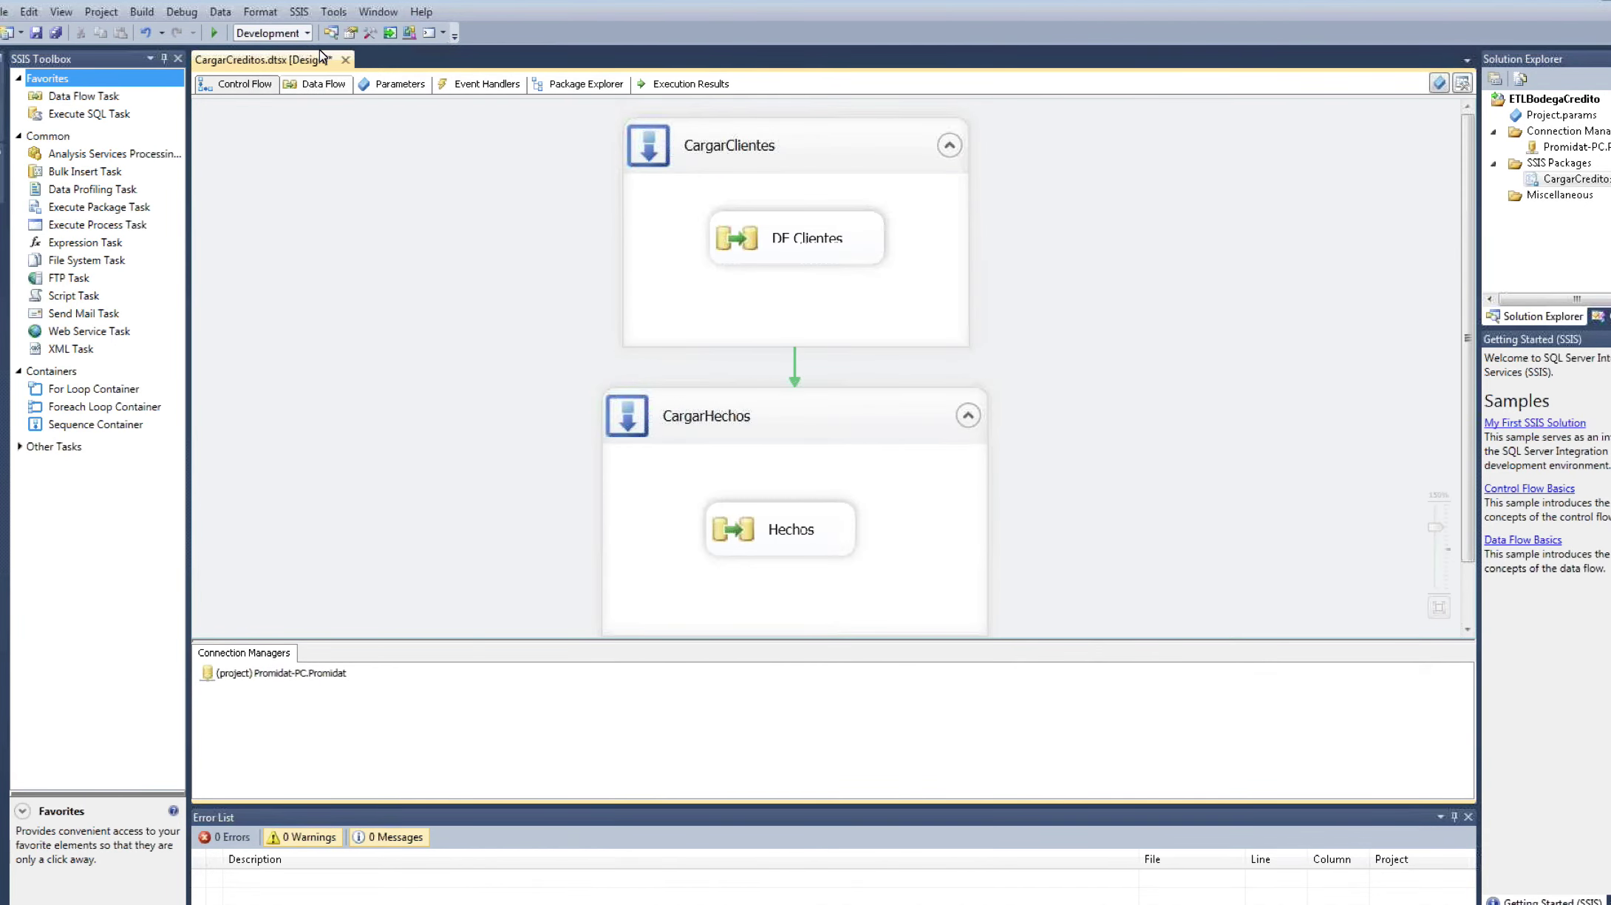
left_click(213, 34)
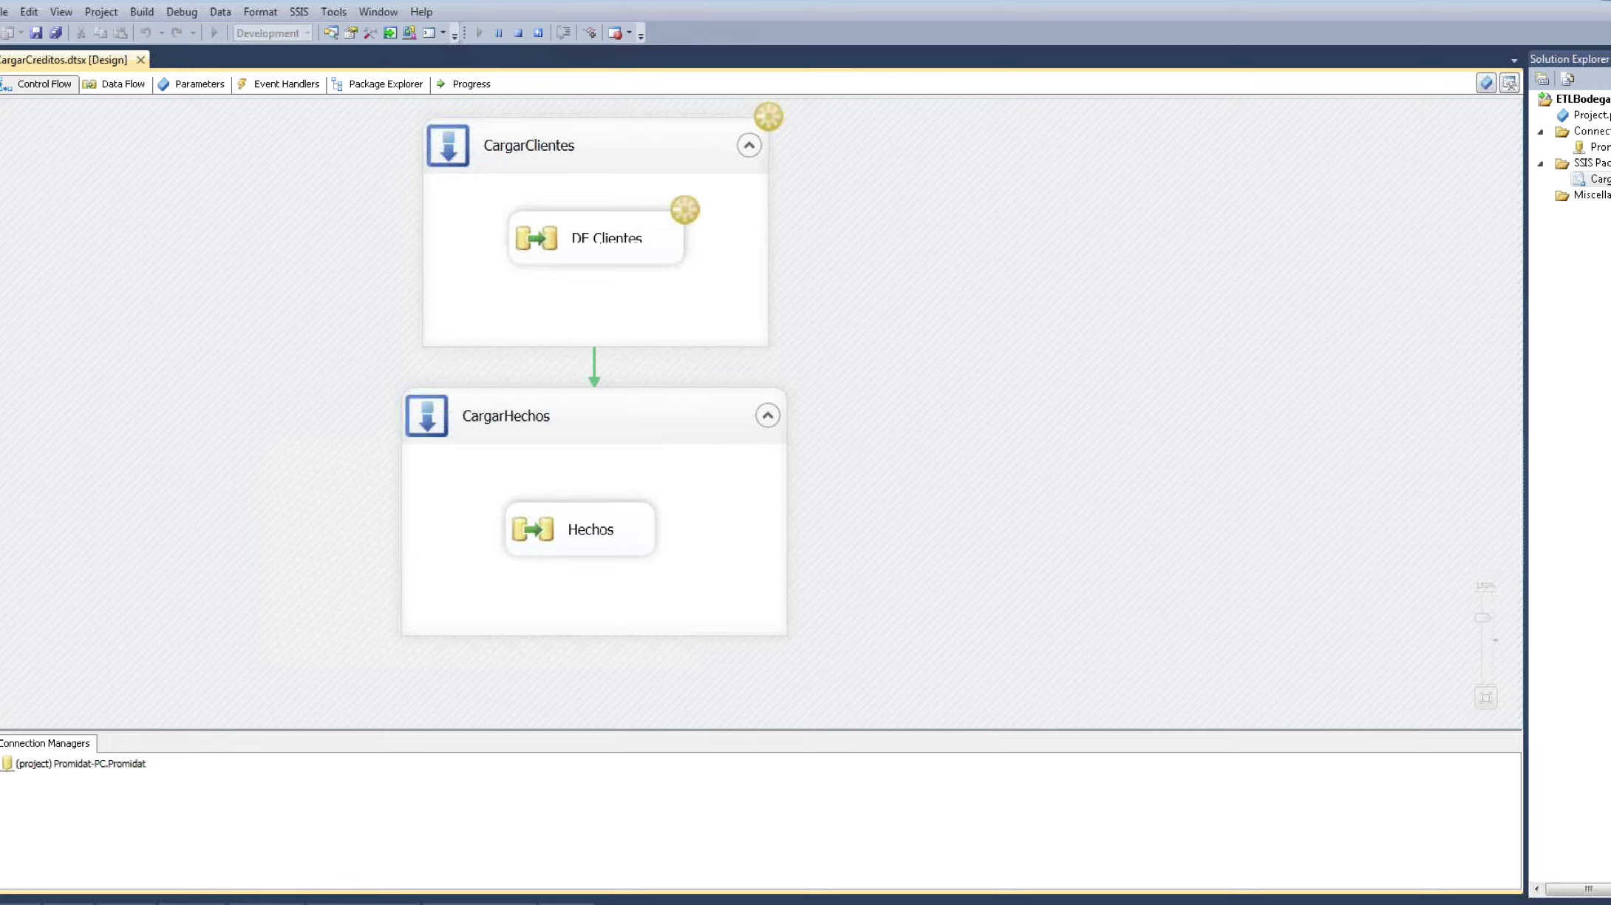
left_click(606, 535)
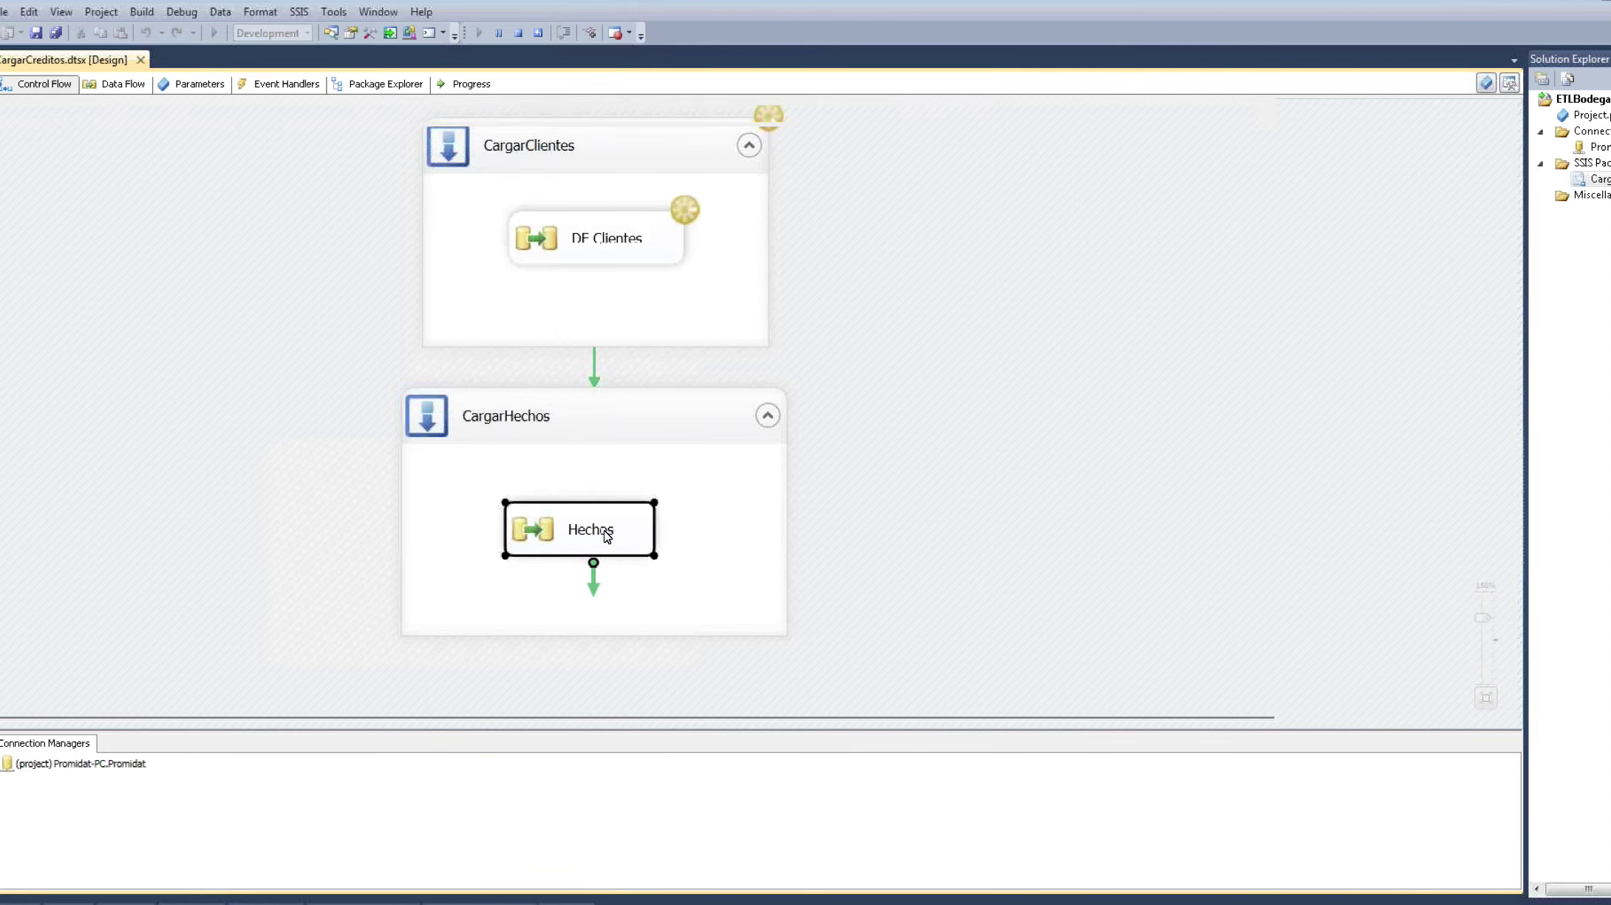
double_click(606, 535)
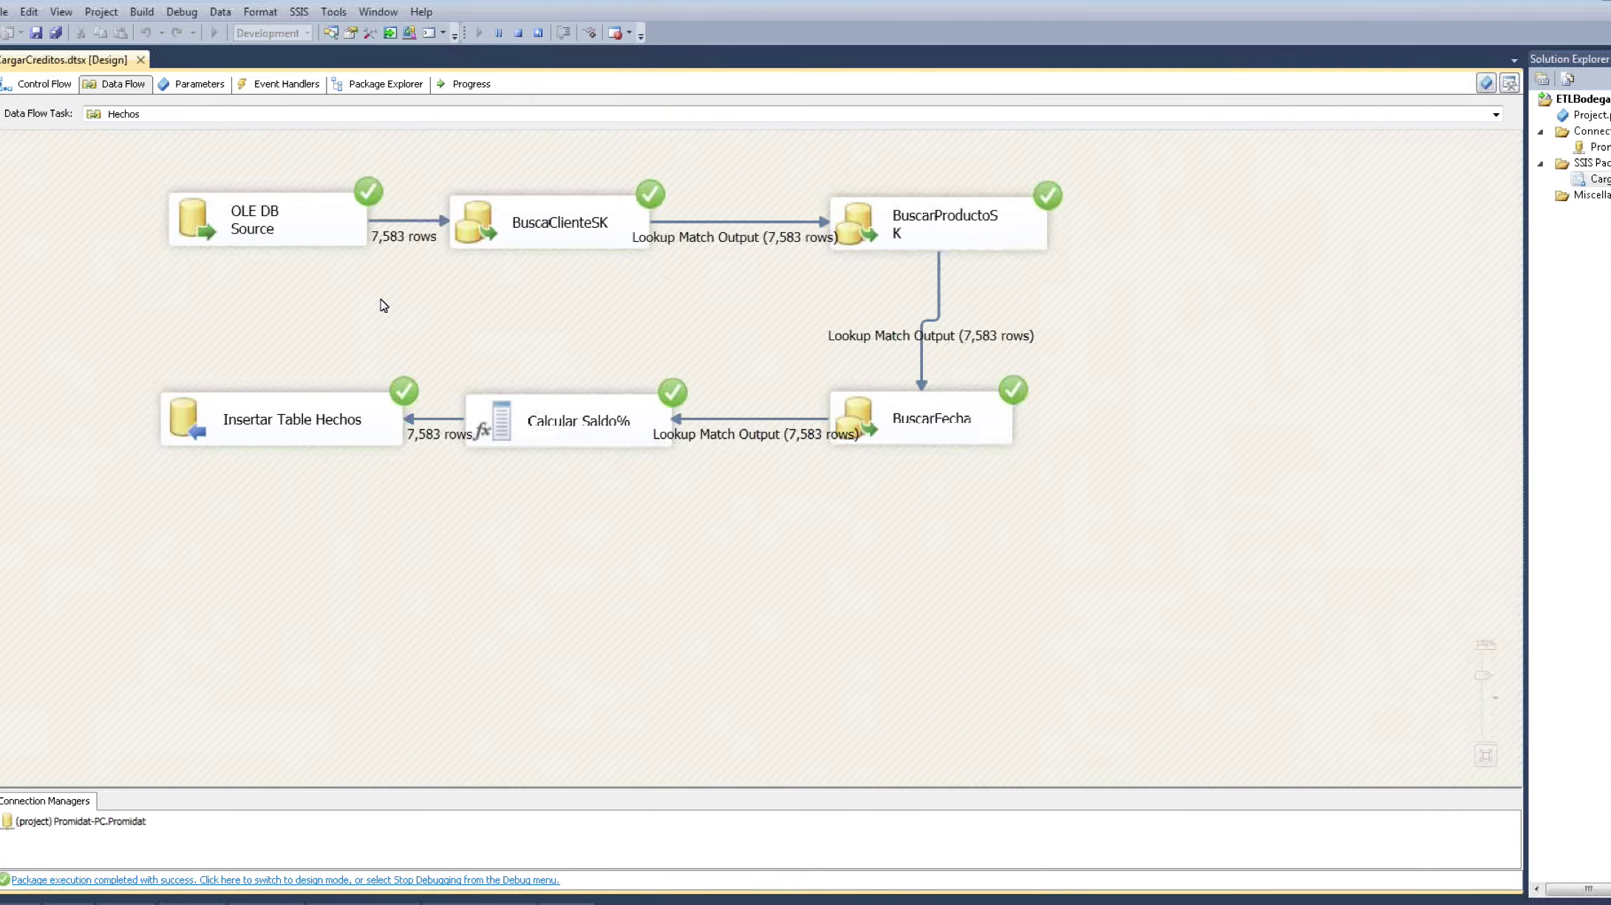